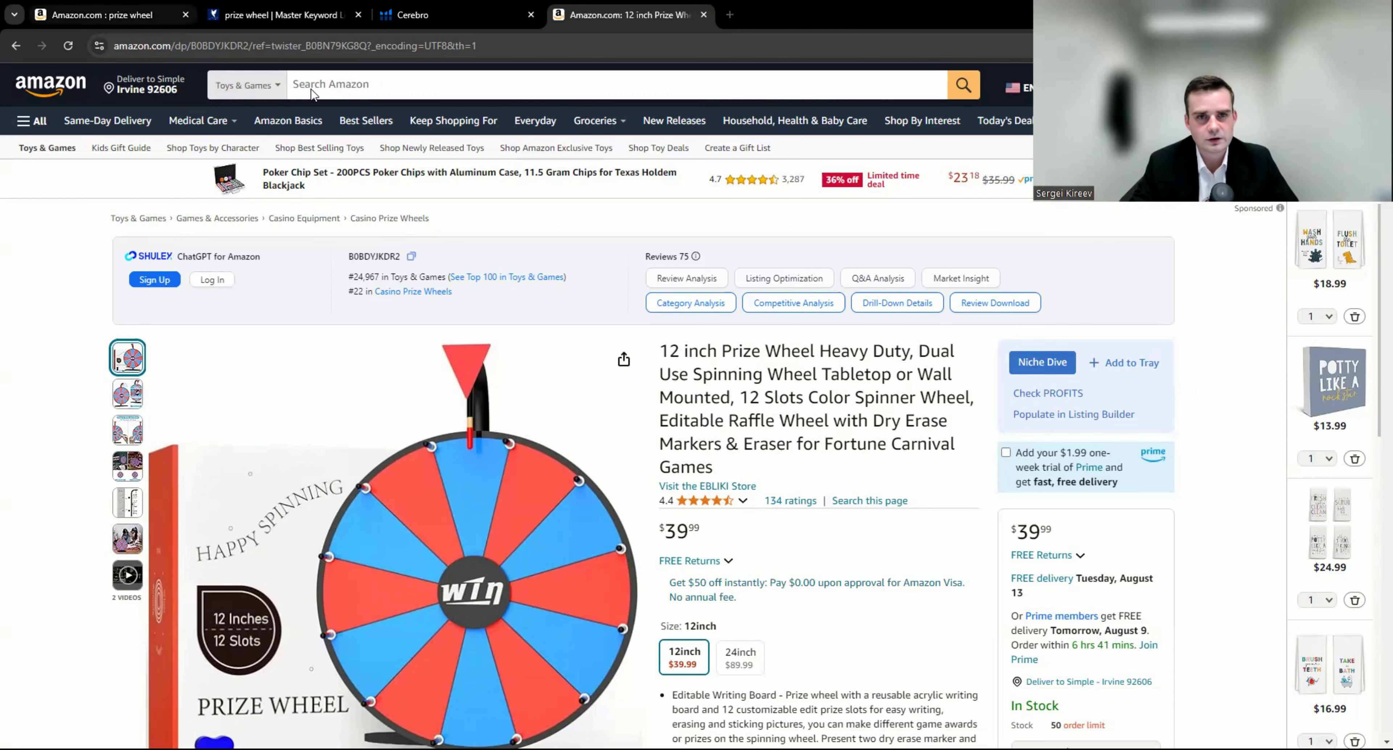
# Step: Switch to the Amazon search results for "prize wheel" and open the DataDive Divebox
pyautogui.hotkey('ctrl', '1')
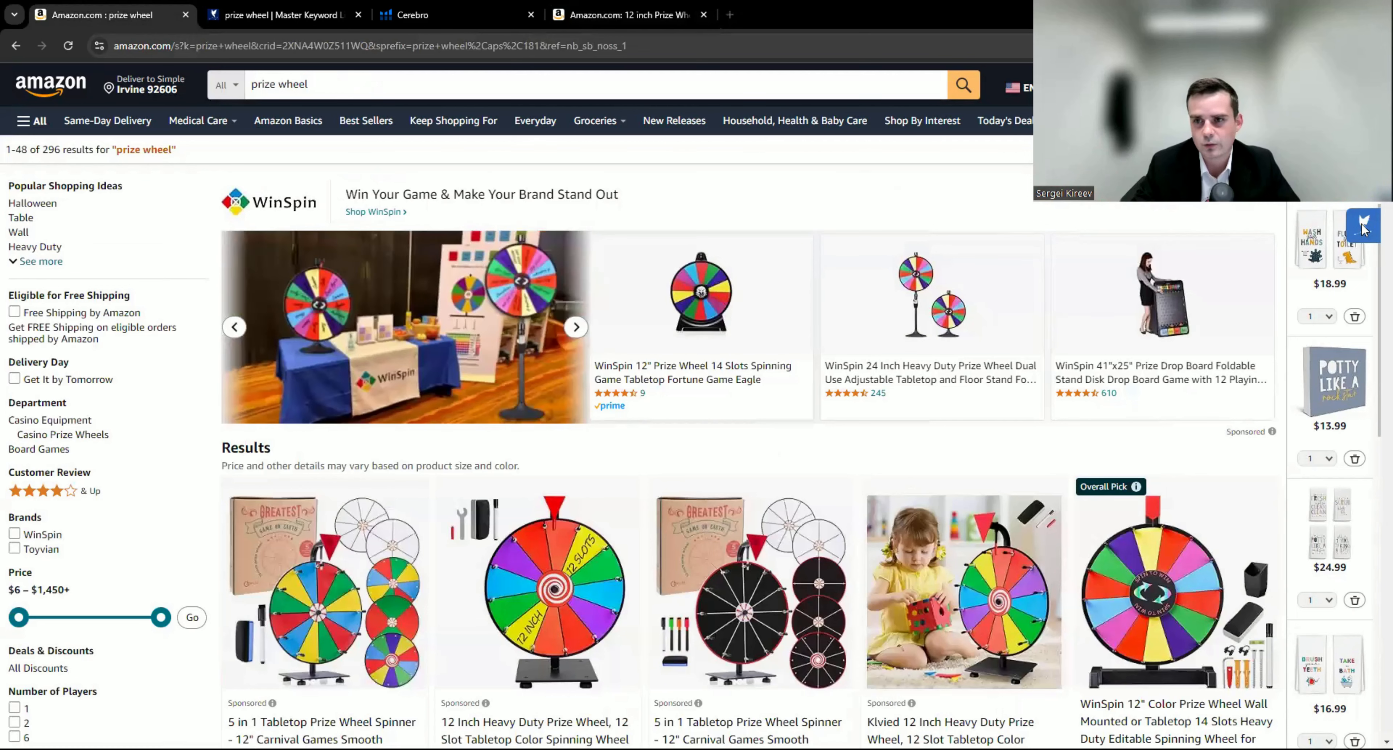
pyautogui.moveTo(1362, 230)
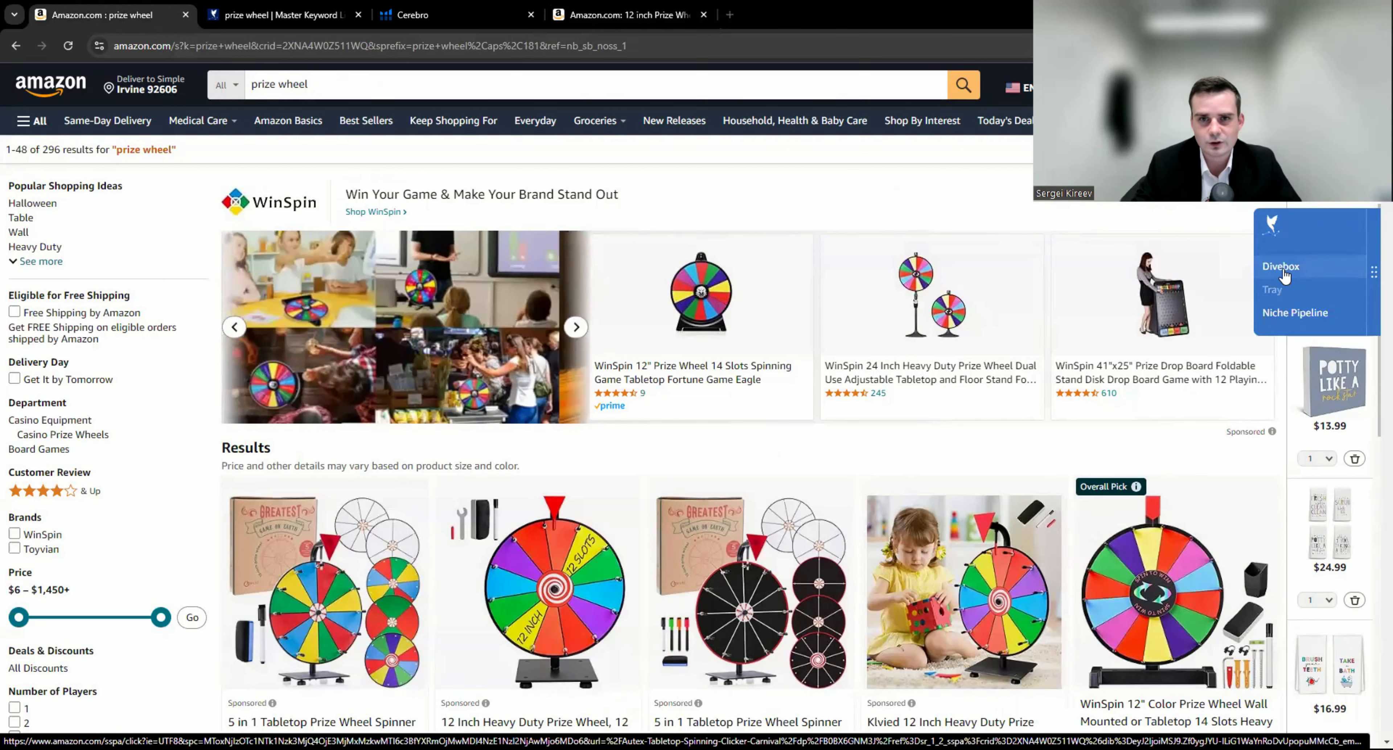
pyautogui.click(1283, 266)
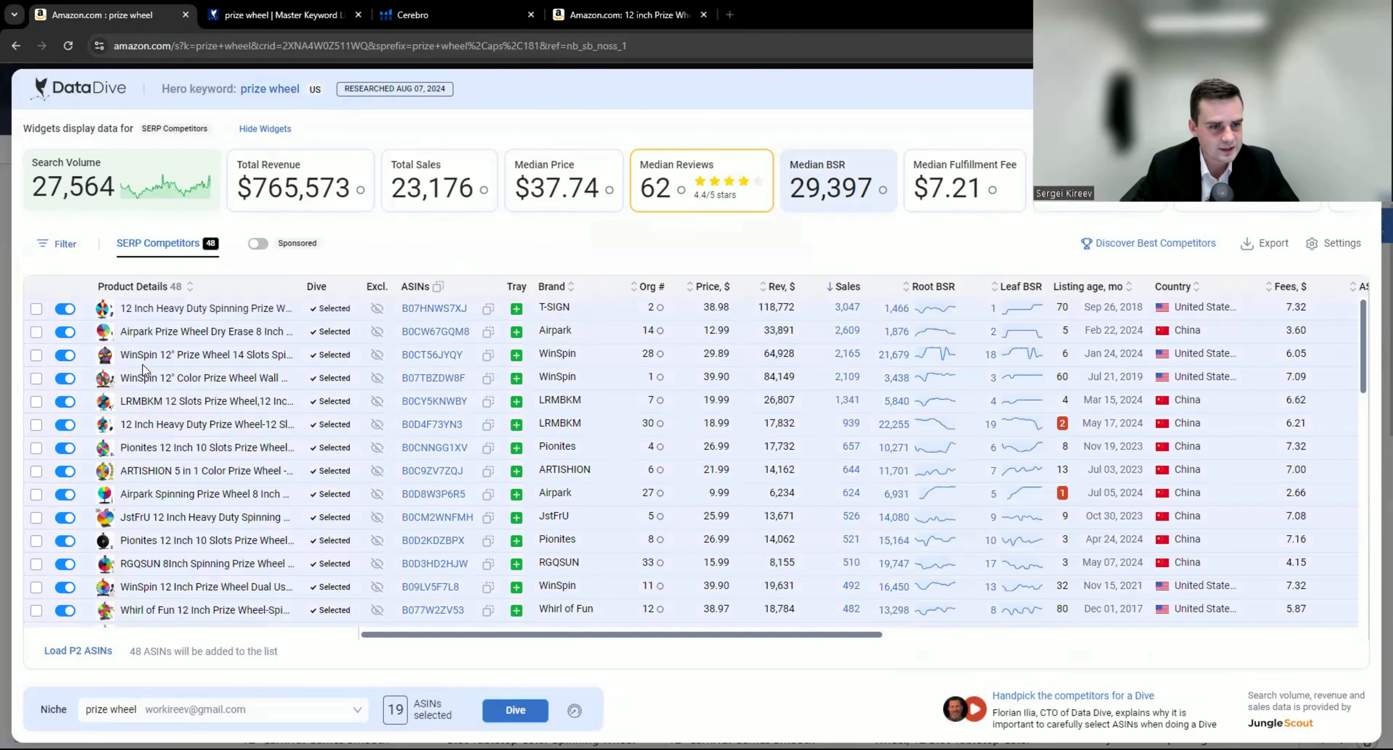
# Step: Include the XvmeiMym 8-inch spinning prize wheel among the selected competitors and start the Dive for the prize wheel niche
pyautogui.scroll(-7, 160, 392)
pyautogui.scroll(2, 186, 387)
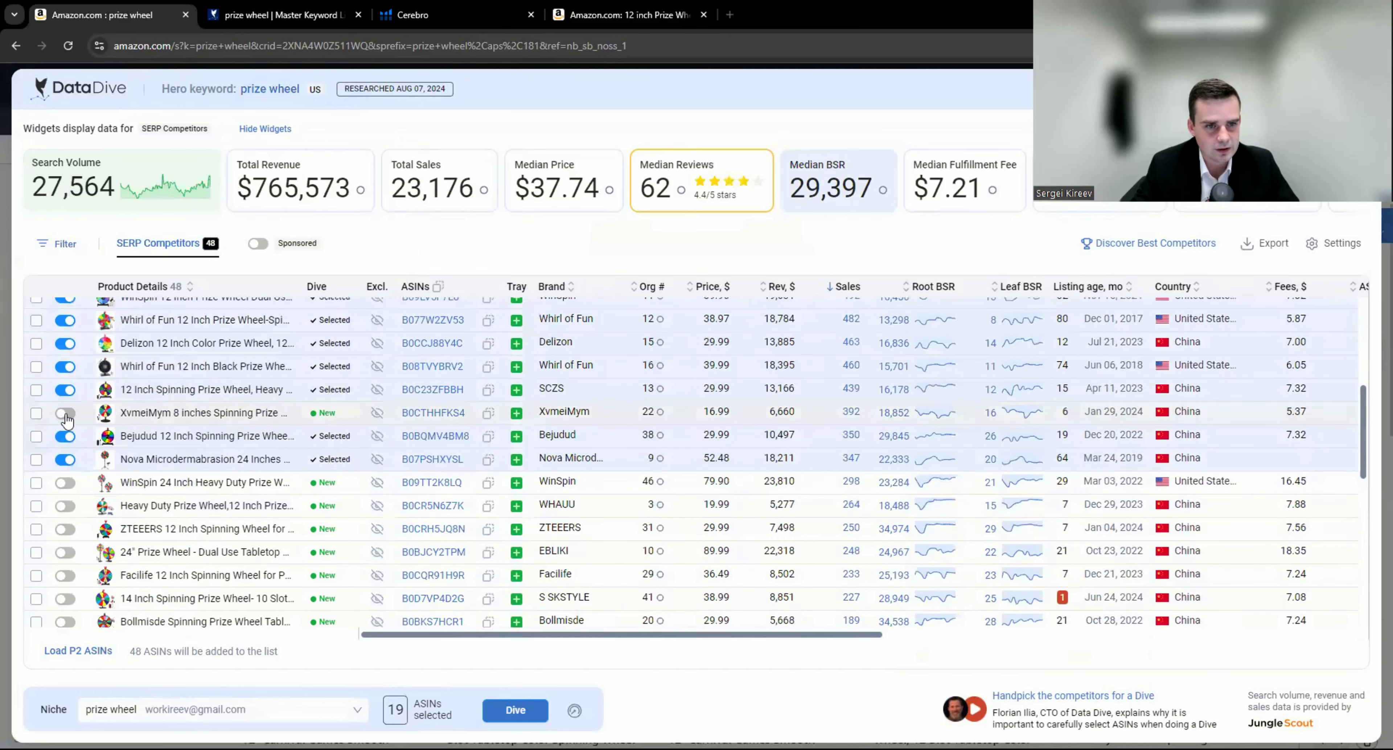
pyautogui.click(66, 414)
pyautogui.scroll(6, 195, 413)
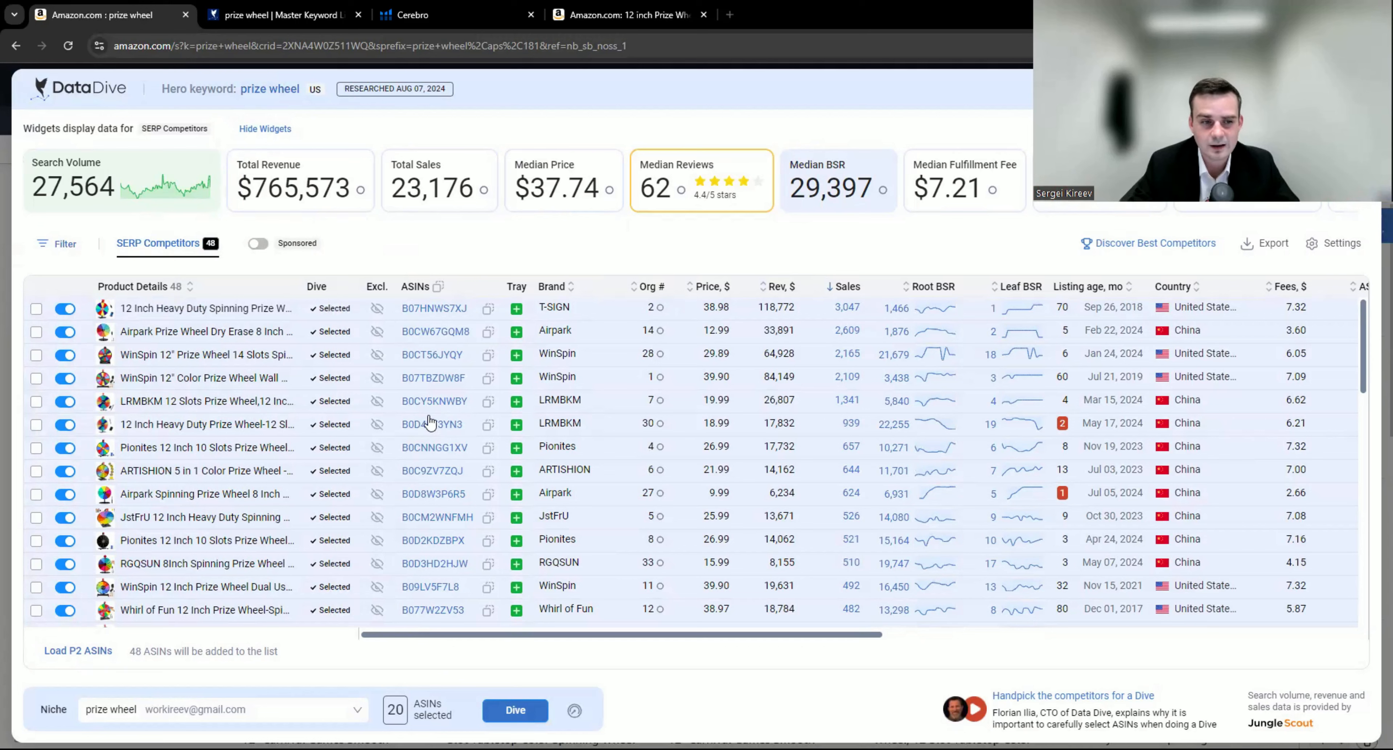
pyautogui.click(503, 719)
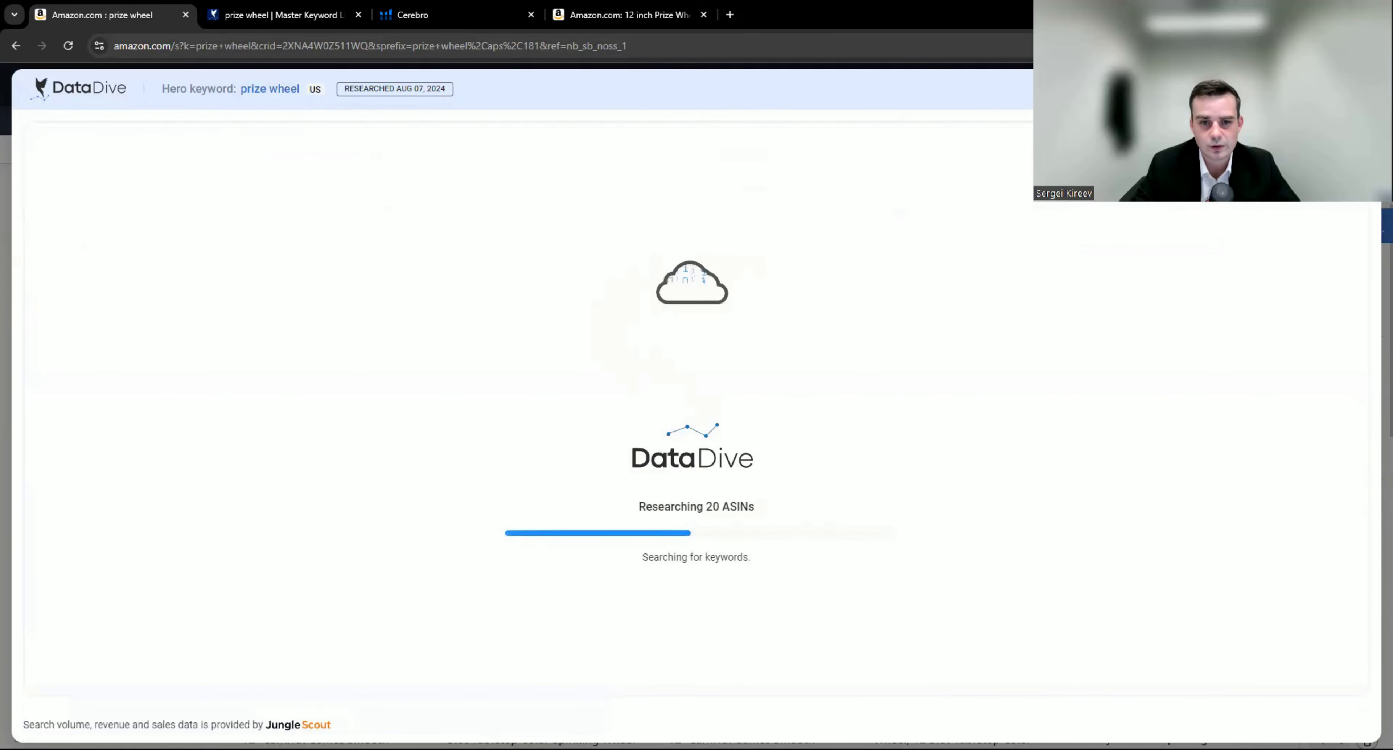
# Step: Switch to the prize wheel Master Keyword List, closing the Amazon search results, and clear its relevancy filter
pyautogui.click(309, 8)
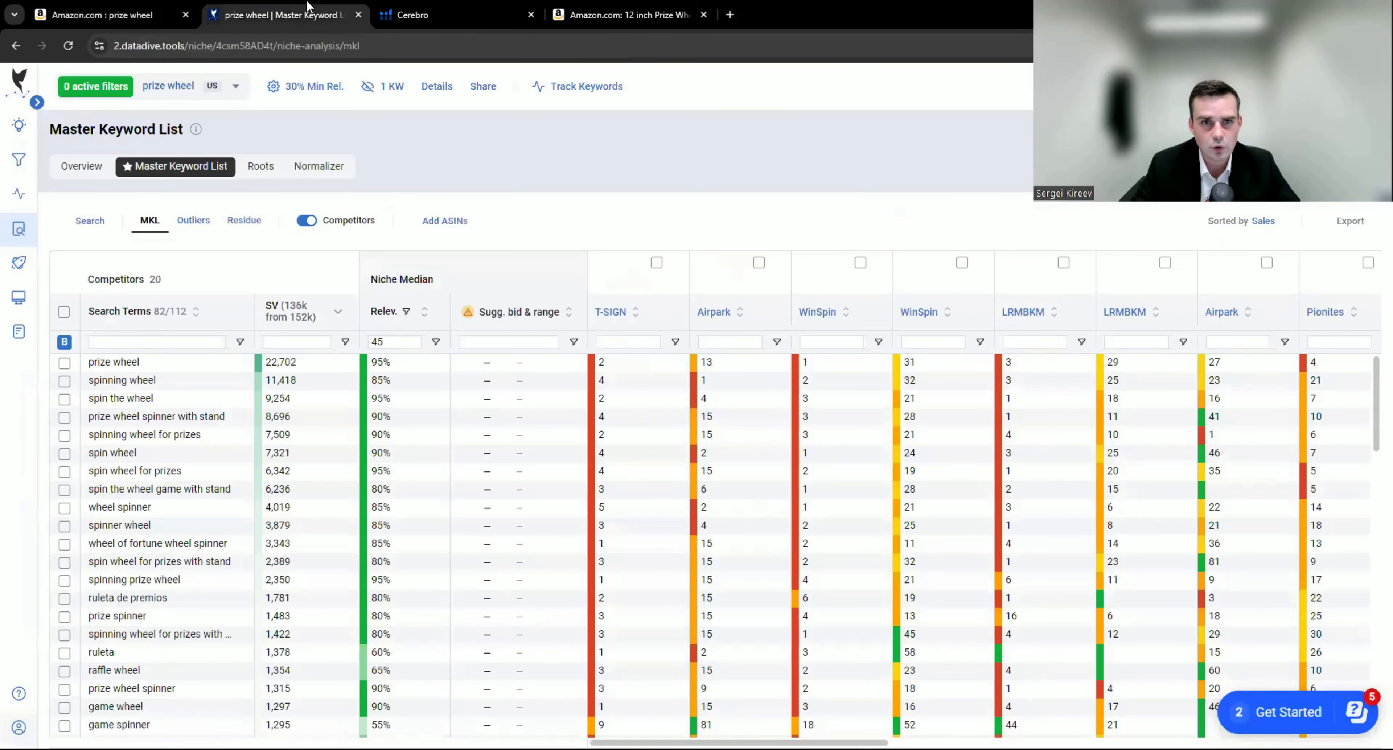
pyautogui.click(185, 15)
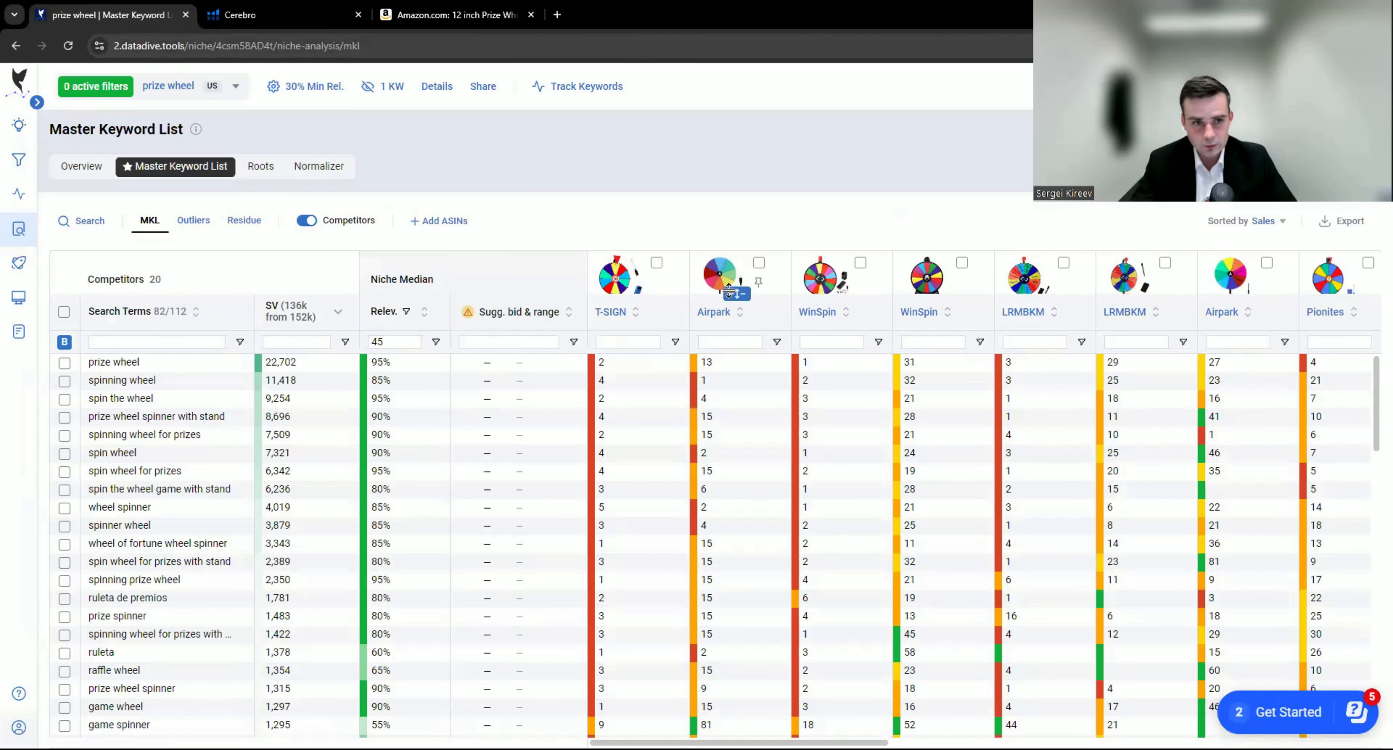
pyautogui.moveTo(384, 342); pyautogui.dragTo(358, 339)
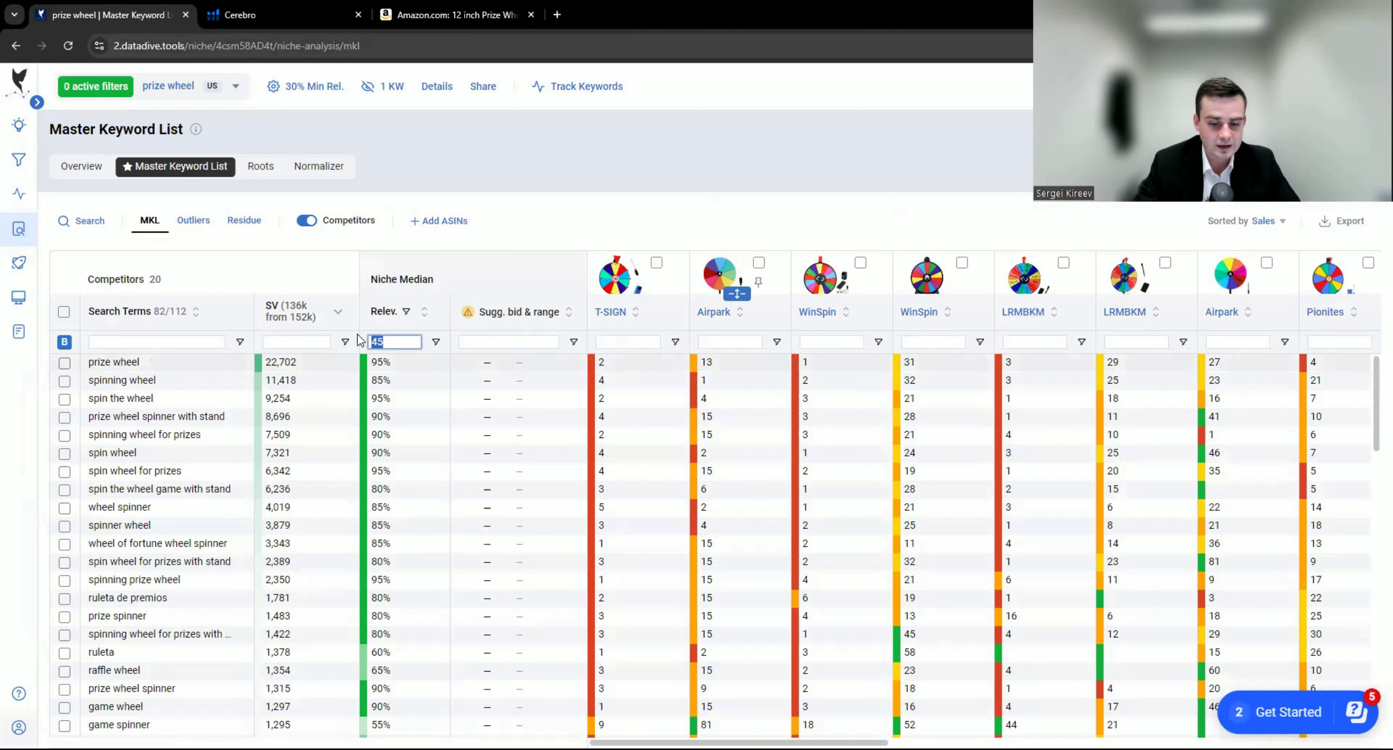
pyautogui.press('BackSpace')
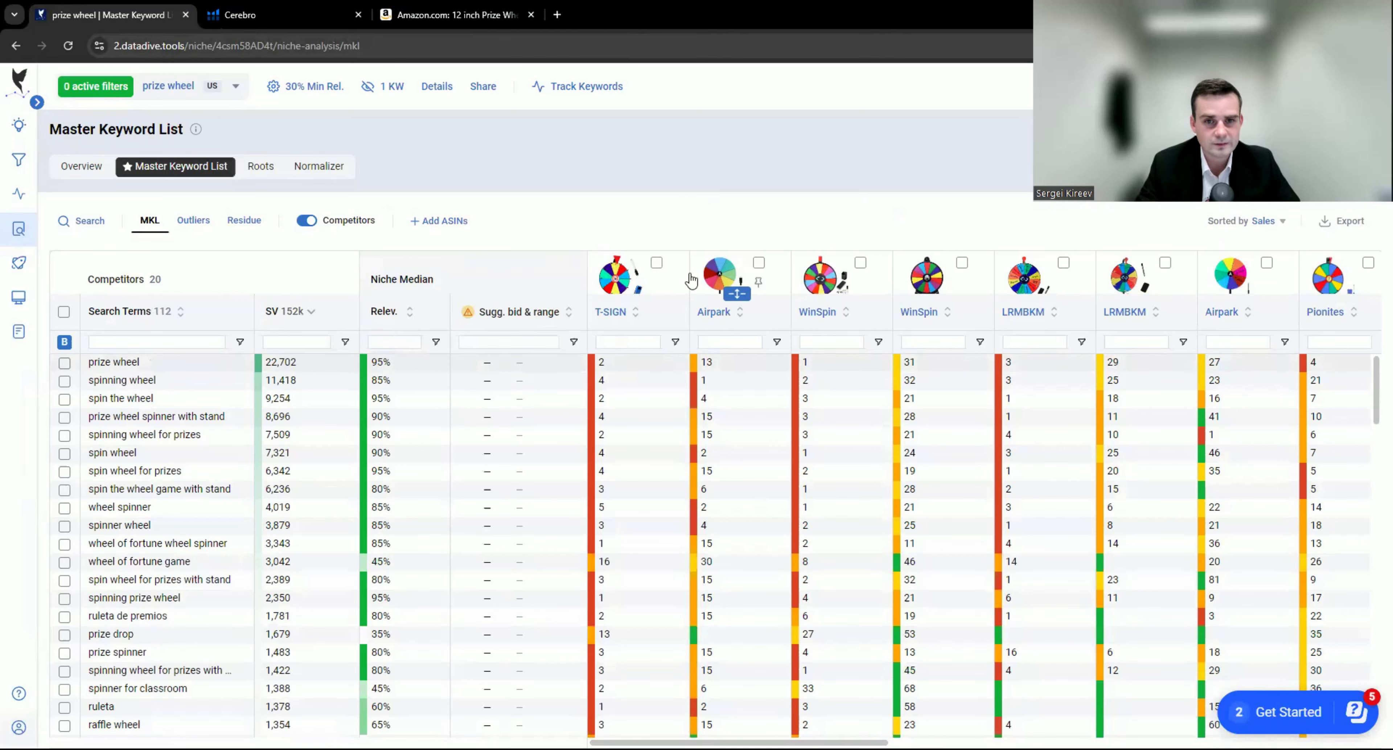
# Step: Expand the competitor details to show the Brand row and sort the keywords by relevancy in ascending order
pyautogui.moveTo(736, 293); pyautogui.dragTo(708, 312)
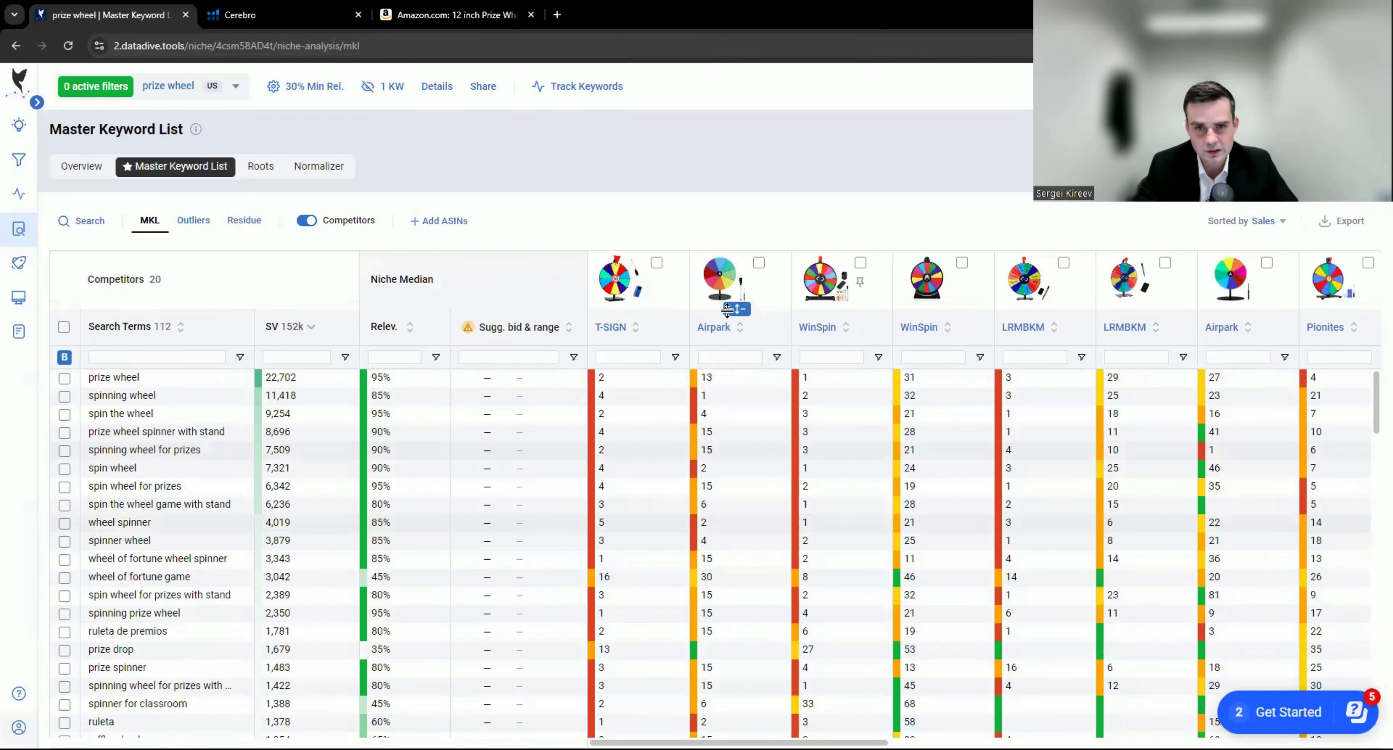
pyautogui.moveTo(737, 309)
pyautogui.mouseDown()
pyautogui.moveTo(737, 372)
pyautogui.moveTo(737, 325)
pyautogui.mouseUp()
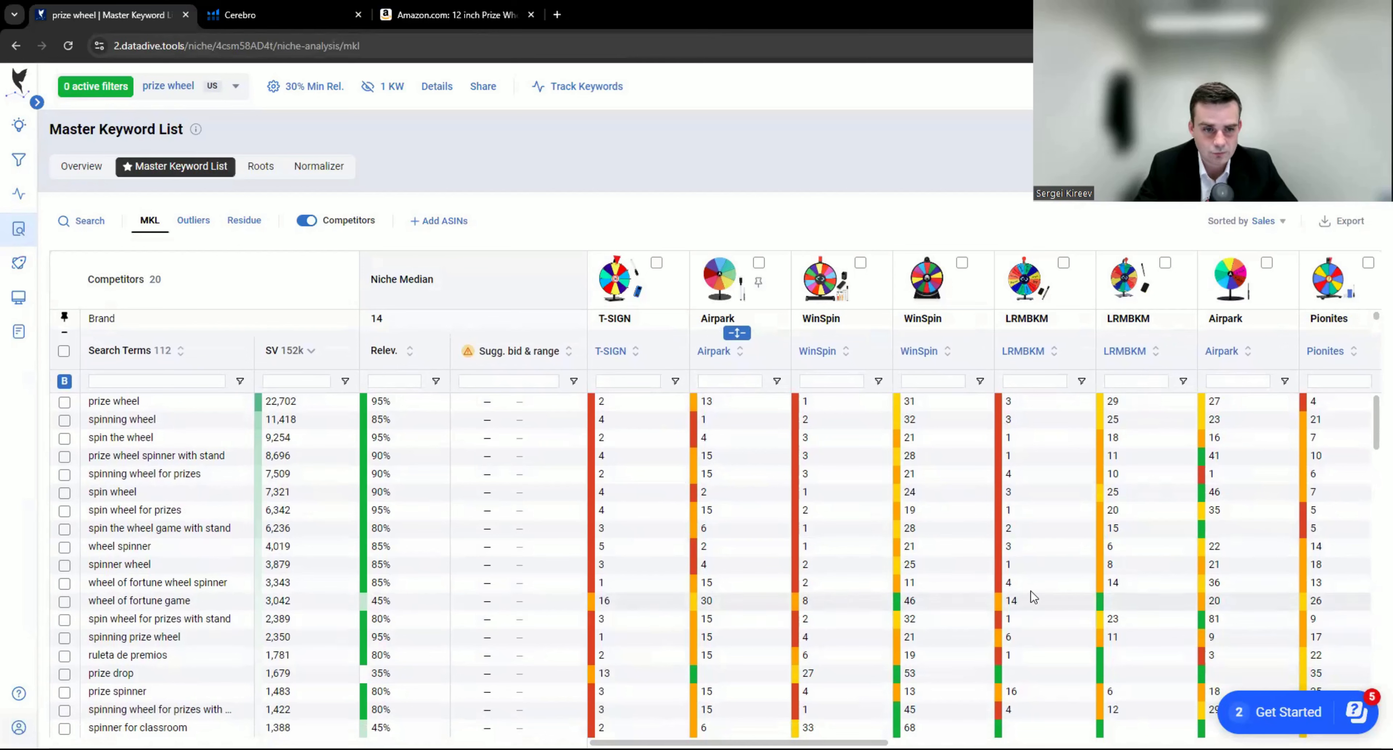
pyautogui.click(405, 353)
pyautogui.click(405, 353)
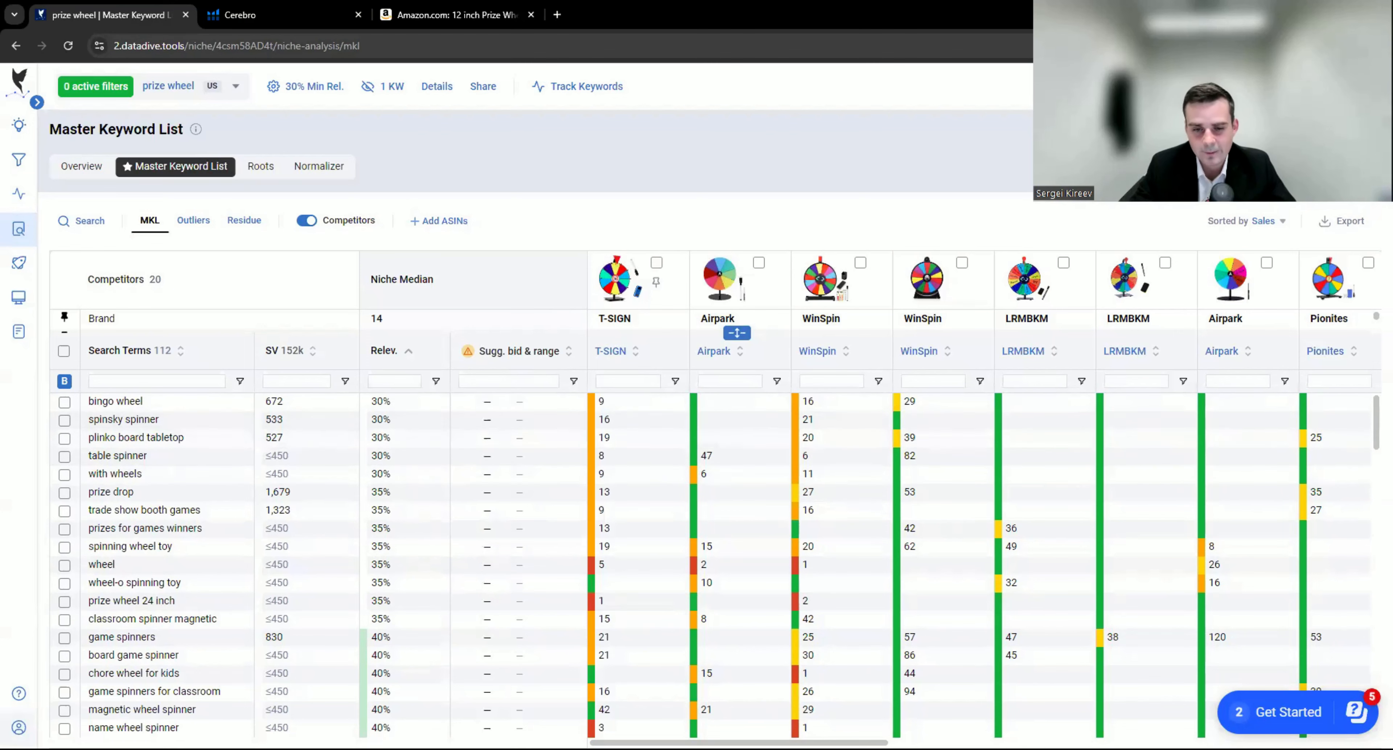
# Step: Examine how the competitors rank for the search terms with the lowest relevancy
pyautogui.moveTo(738, 742)
pyautogui.mouseDown()
pyautogui.moveTo(941, 742)
pyautogui.moveTo(749, 743)
pyautogui.mouseUp()
pyautogui.hscroll(15, 948, 709)
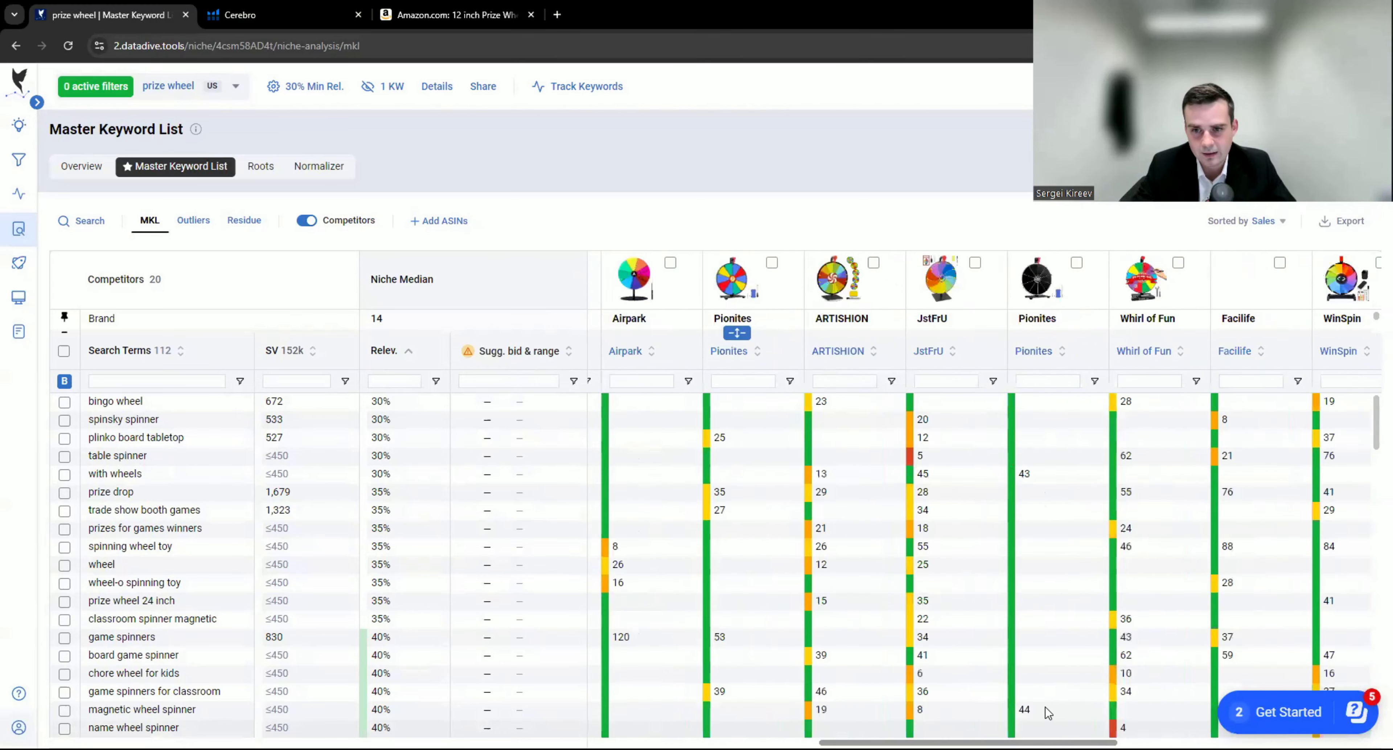
pyautogui.hscroll(-12, 919, 704)
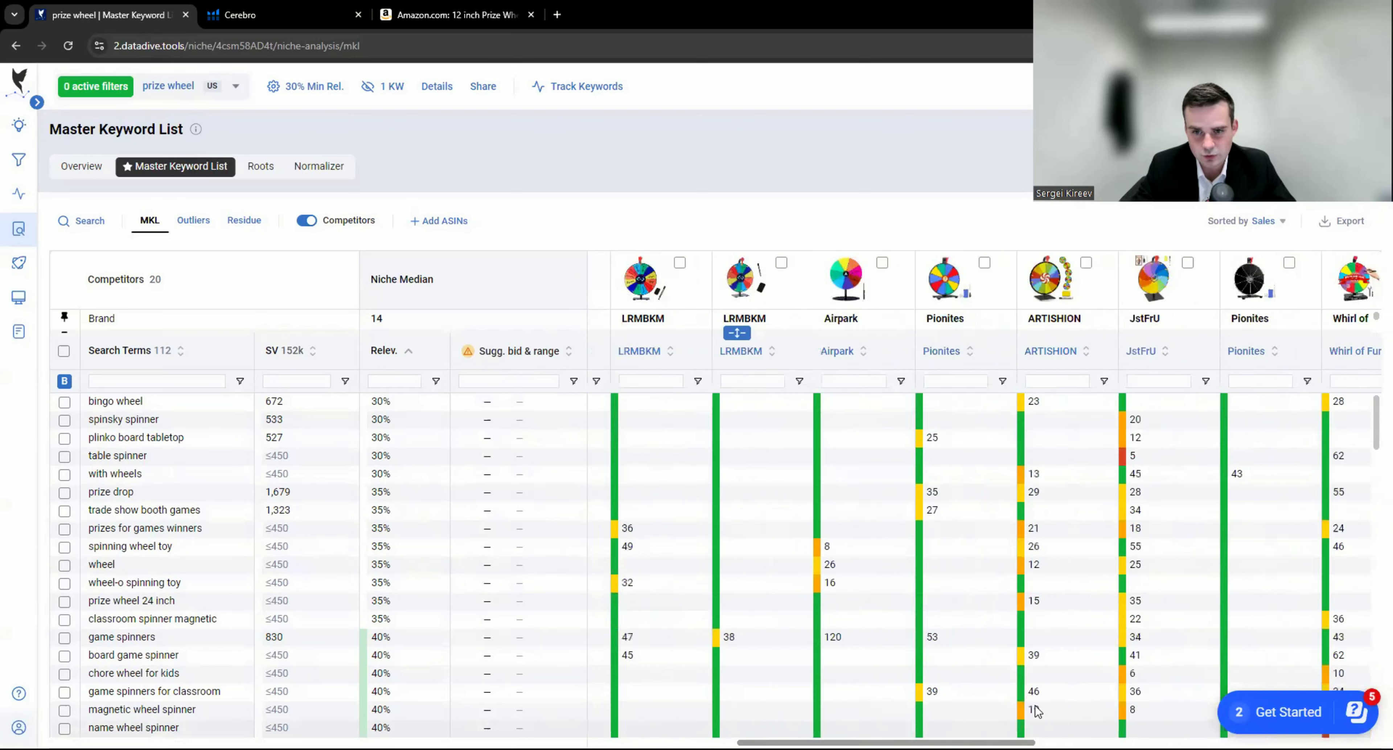
pyautogui.hscroll(10, 1070, 704)
pyautogui.hscroll(6, 1070, 704)
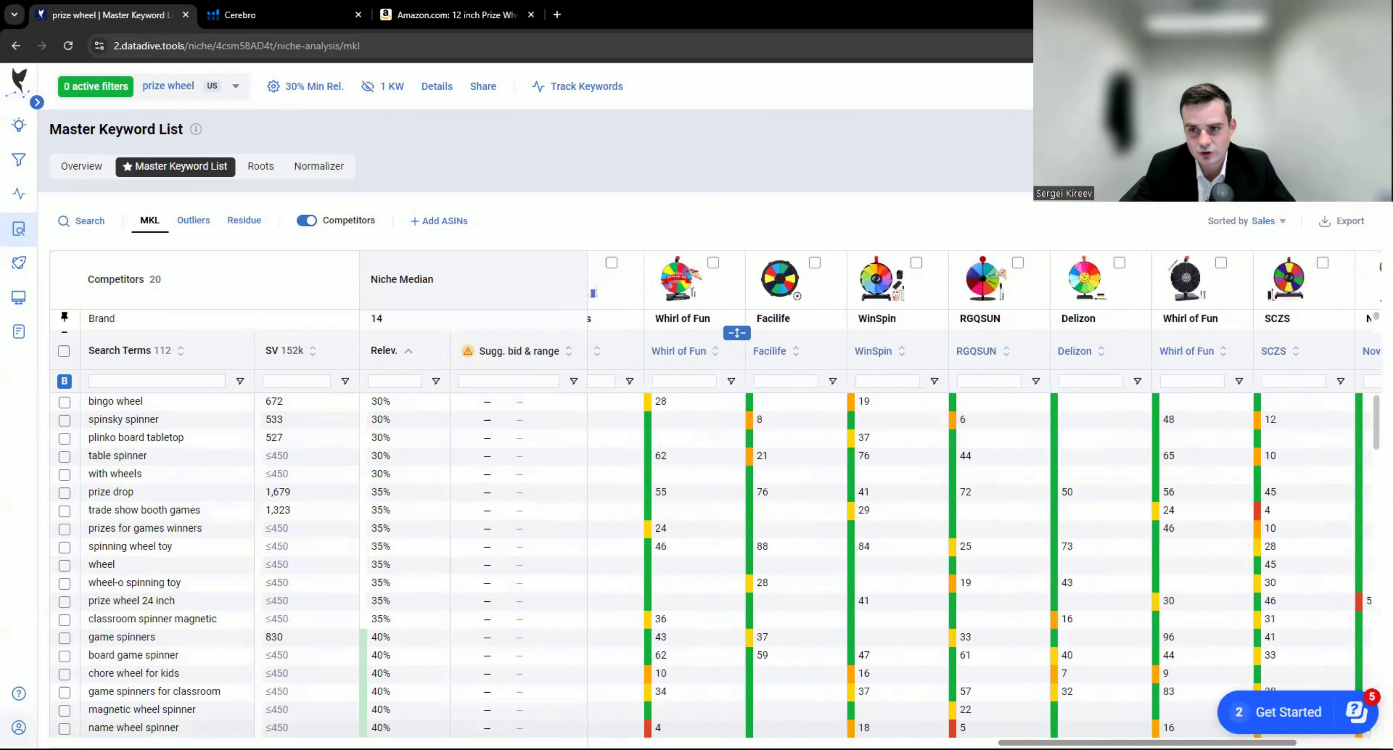
pyautogui.hscroll(-10, 1162, 708)
pyautogui.hscroll(-10, 765, 724)
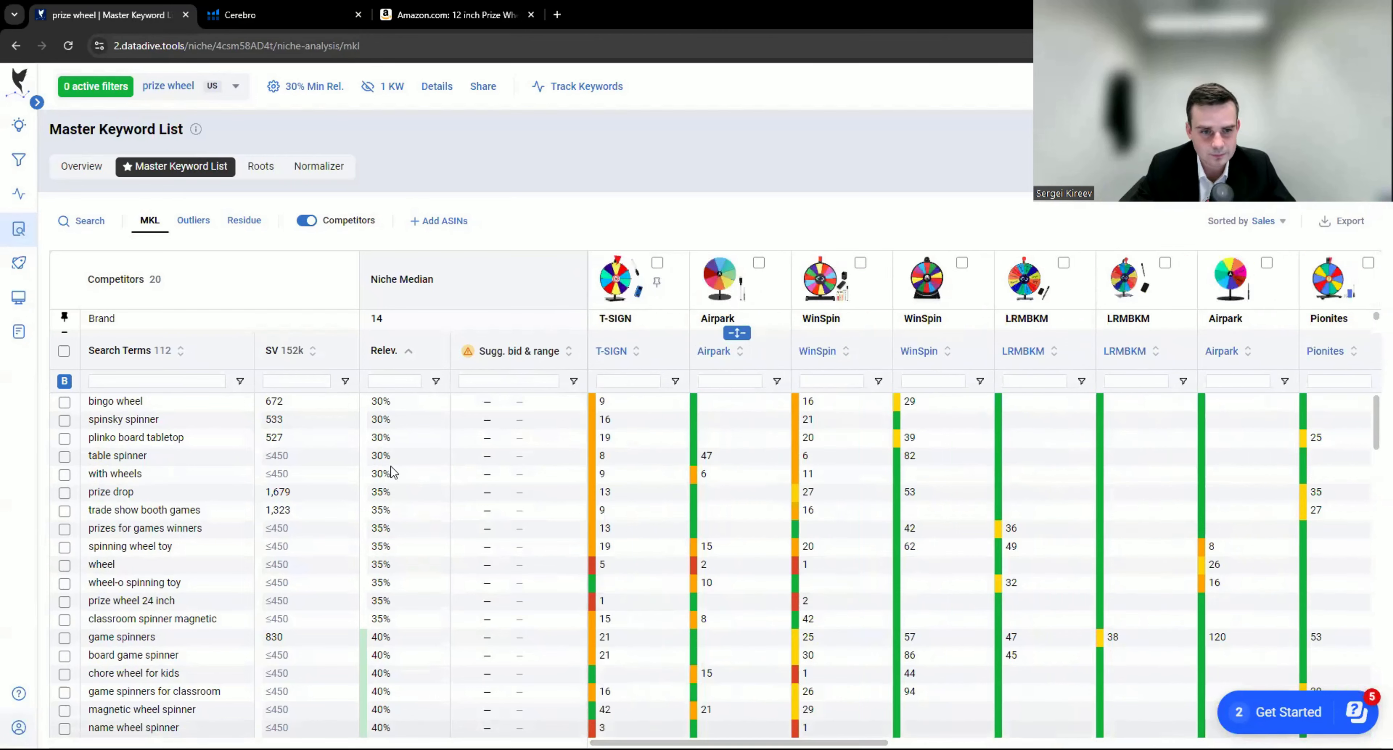
pyautogui.scroll(-1, 390, 471)
pyautogui.scroll(-4, 390, 475)
pyautogui.scroll(1, 390, 474)
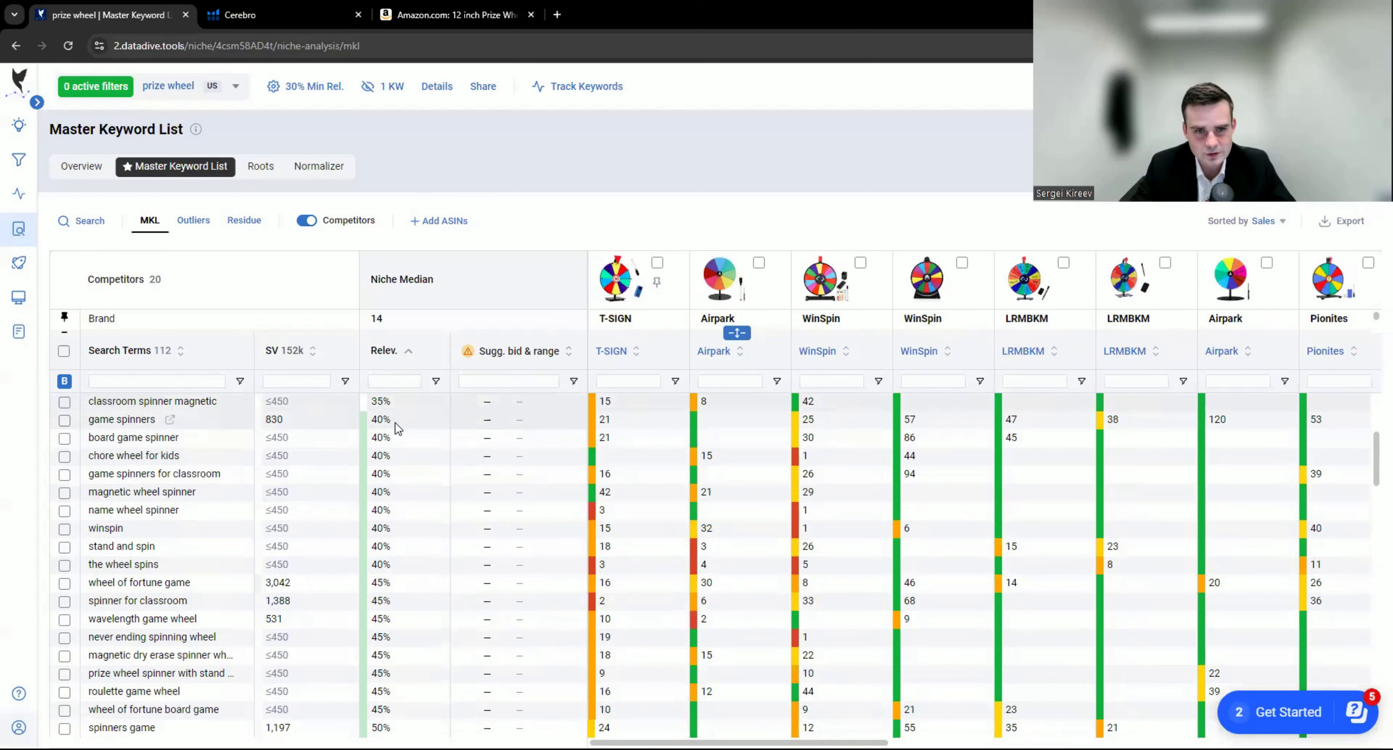
pyautogui.moveTo(703, 743)
pyautogui.mouseDown()
pyautogui.moveTo(720, 743)
pyautogui.moveTo(703, 743)
pyautogui.mouseUp()
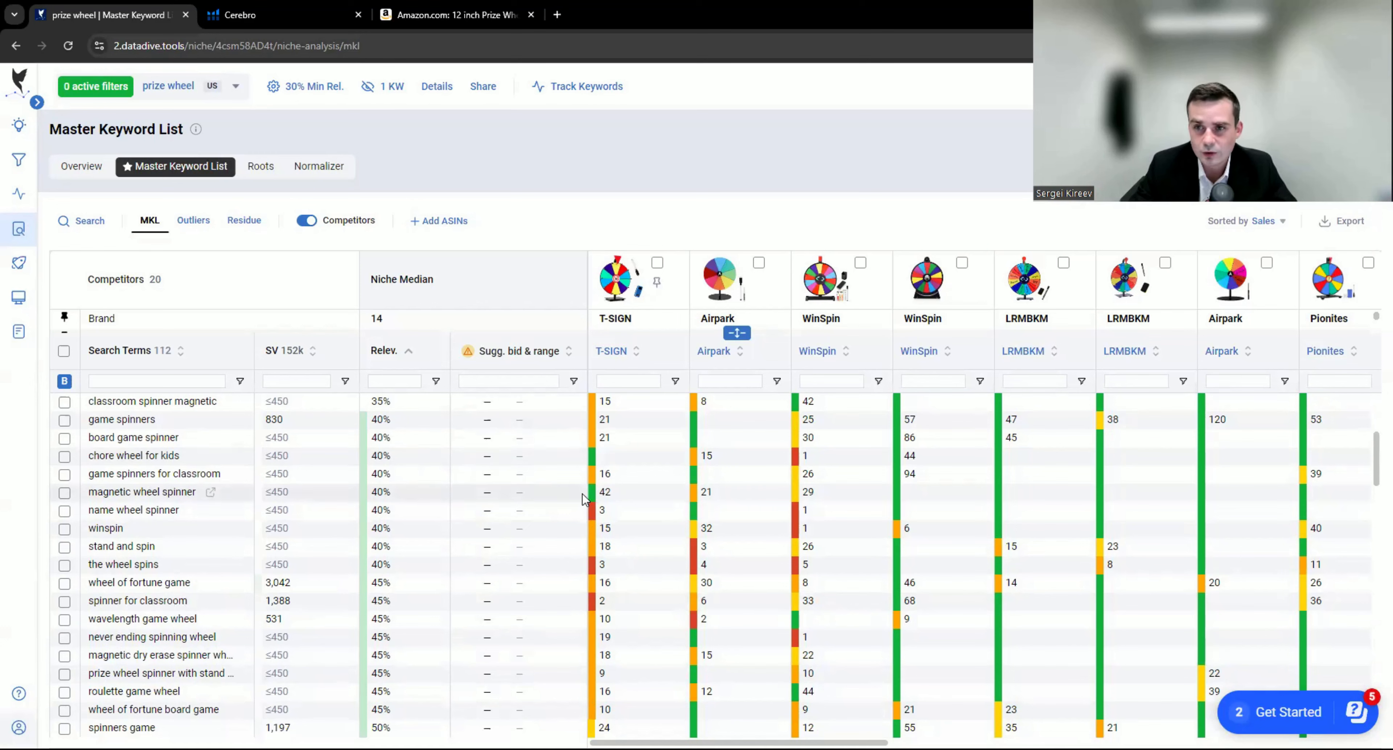
# Step: Filter the keyword list to search terms with a relevancy greater than 45
pyautogui.click(436, 380)
pyautogui.click(487, 394)
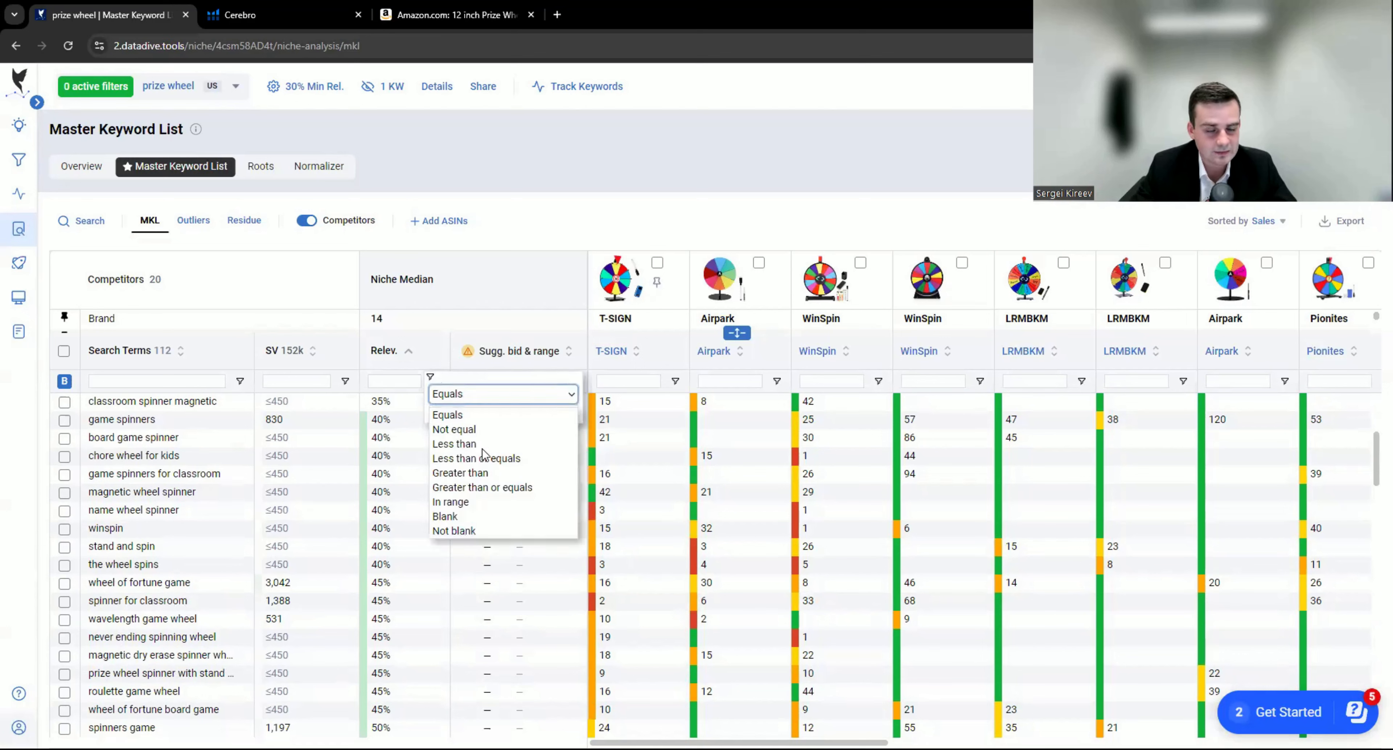
pyautogui.click(483, 473)
pyautogui.click(454, 412)
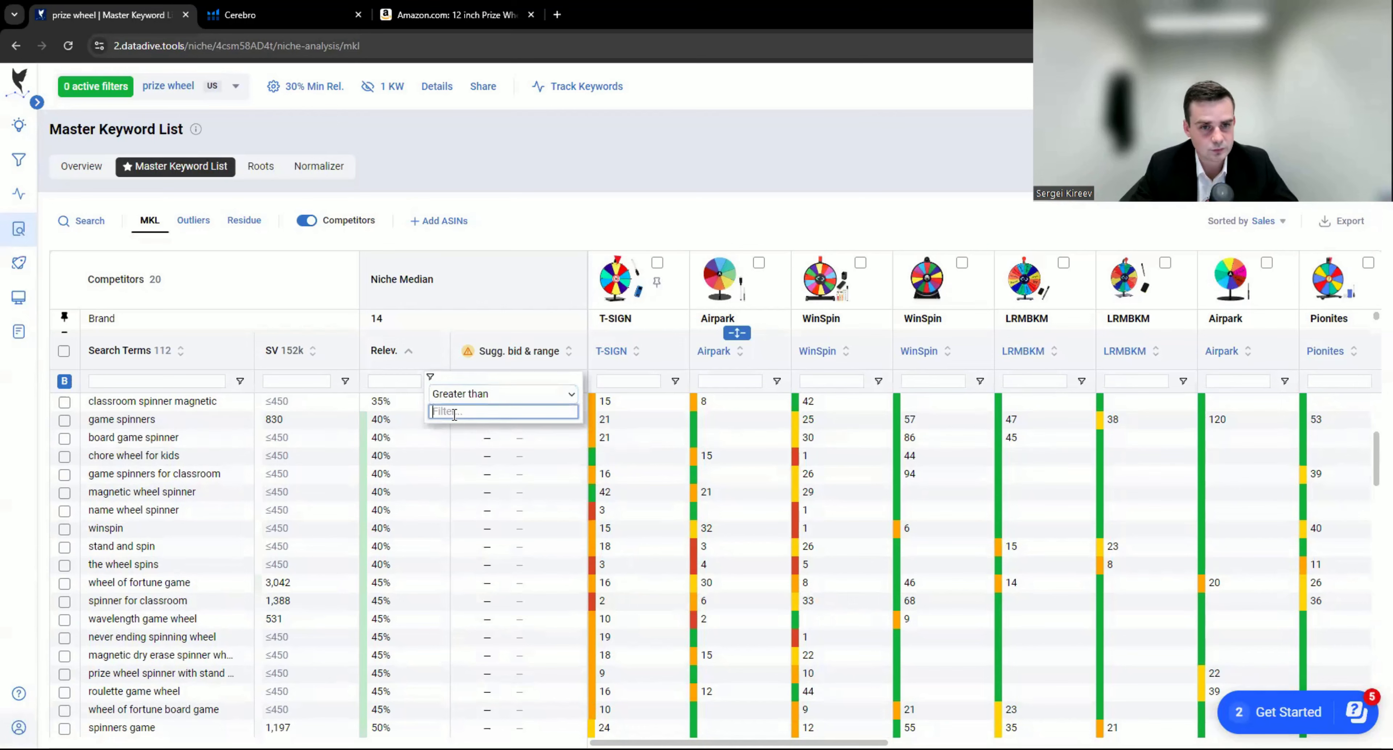
pyautogui.write('45')
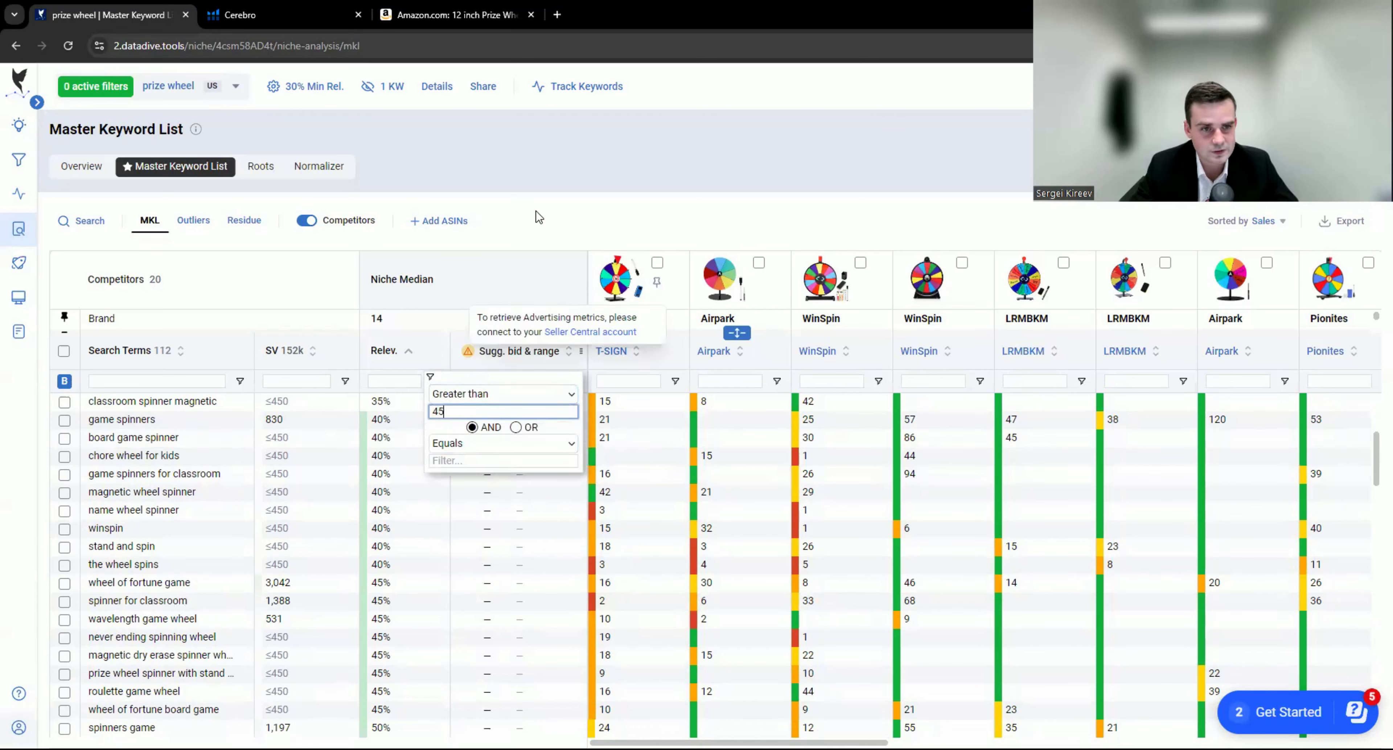
pyautogui.click(511, 375)
# Step: Sort the filtered search terms by search volume in descending order
pyautogui.click(424, 354)
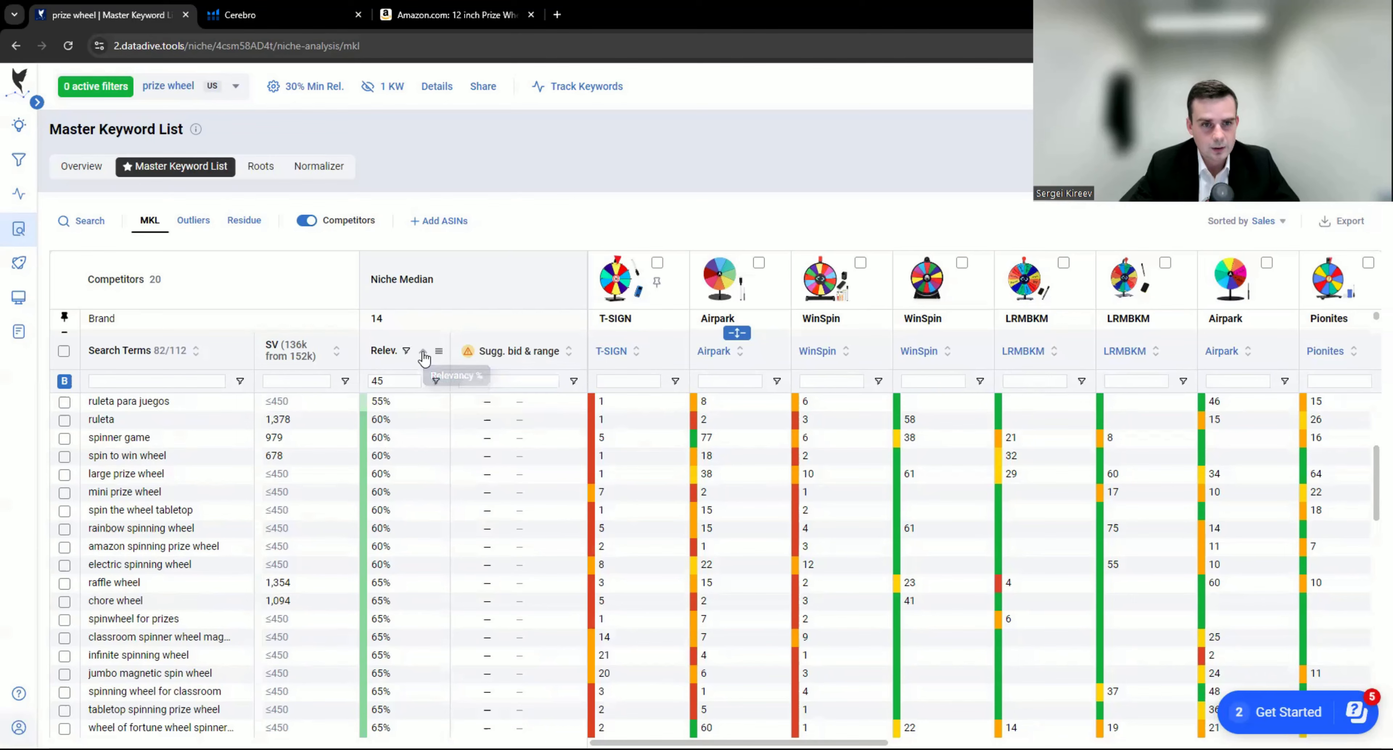
pyautogui.click(423, 354)
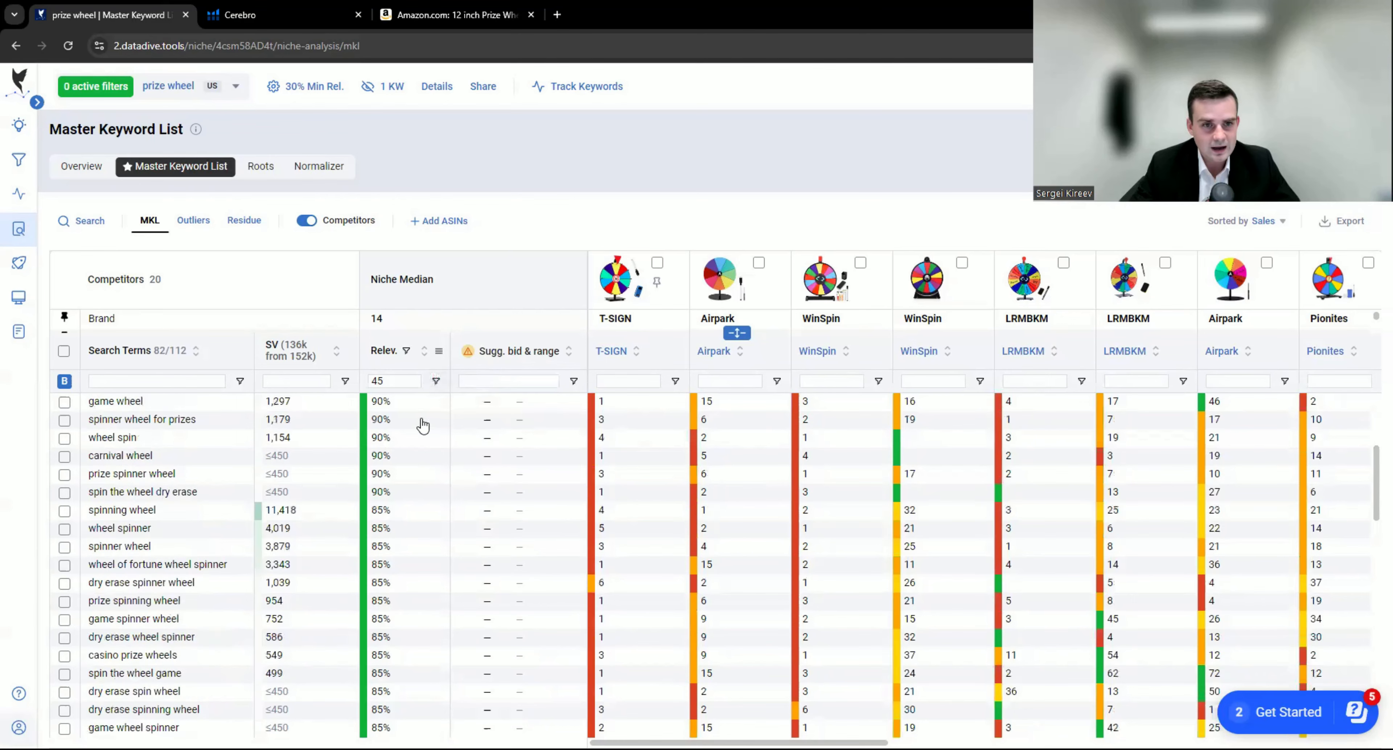
pyautogui.click(292, 355)
pyautogui.click(295, 357)
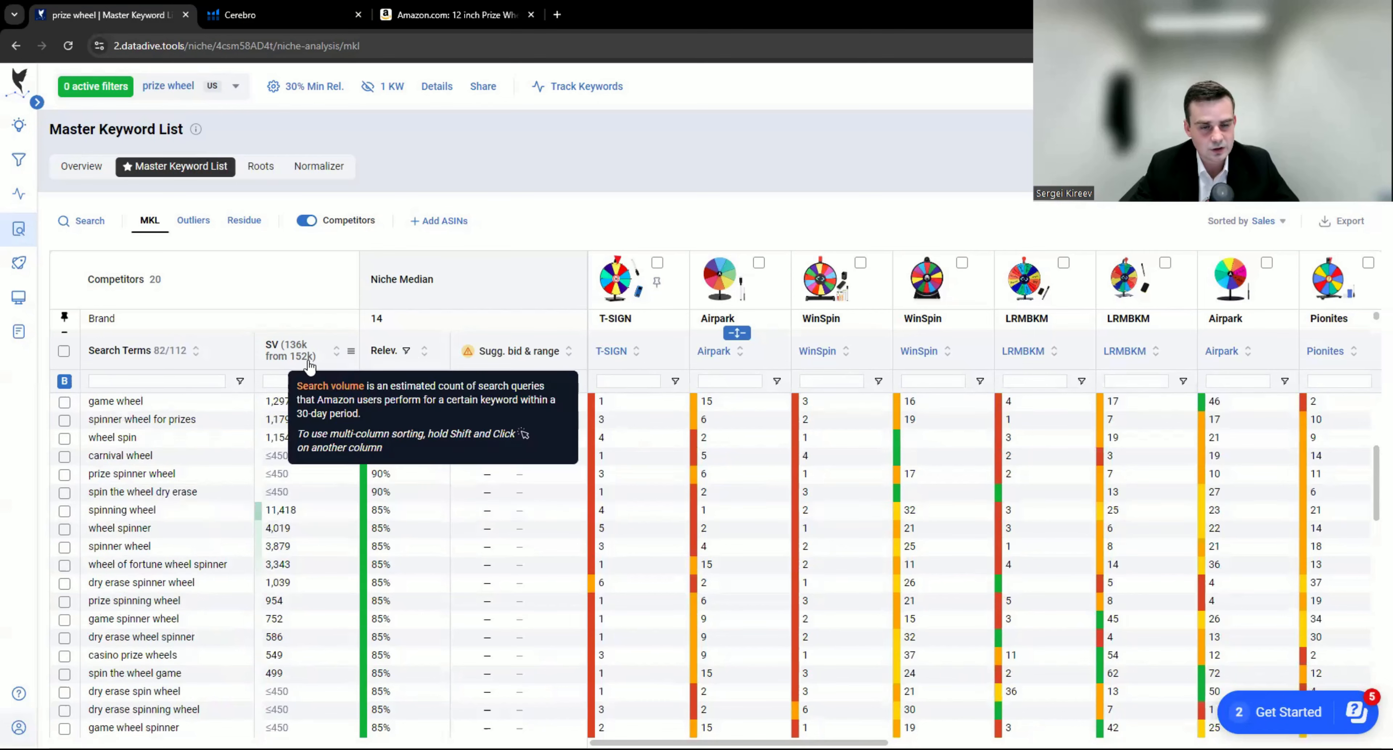
pyautogui.click(290, 362)
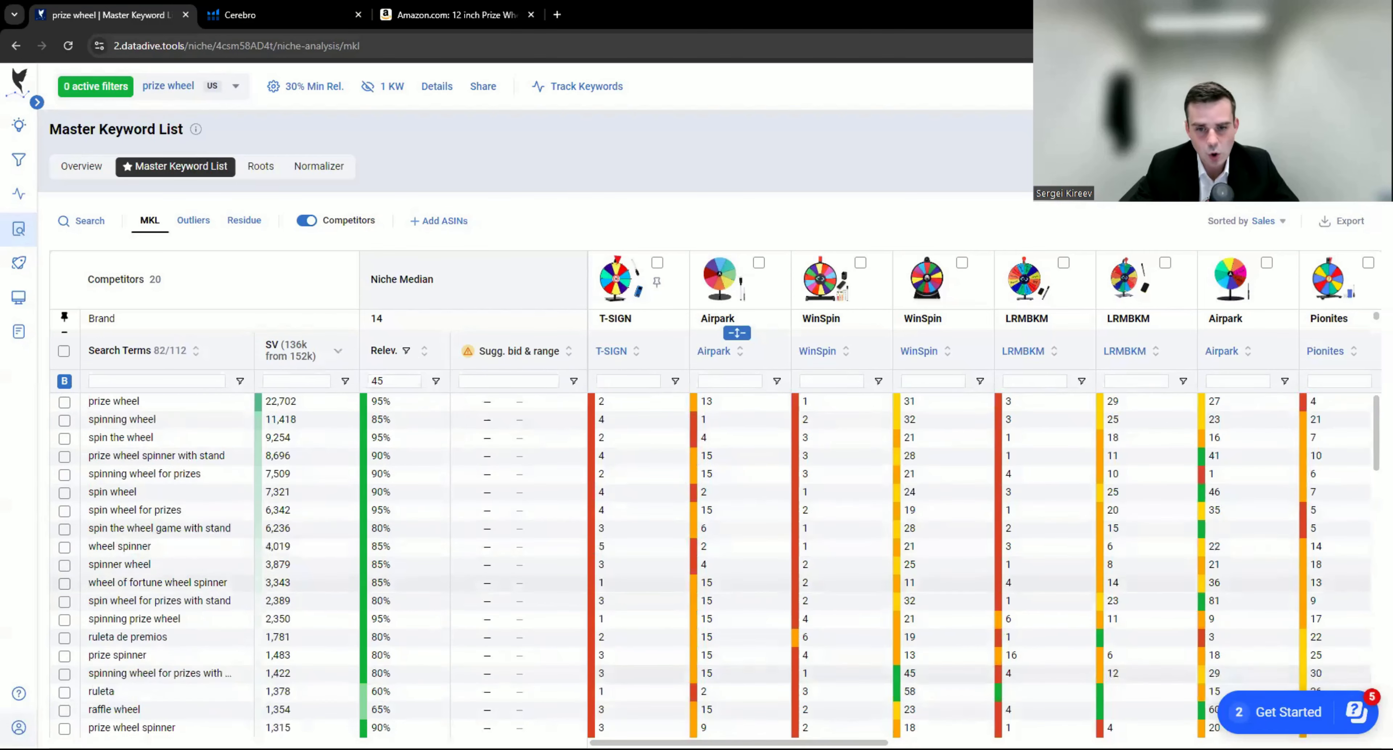
# Step: Compare all competitors' rankings for the search terms with the highest search volume
pyautogui.hscroll(5, 595, 594)
pyautogui.hscroll(10, 736, 333)
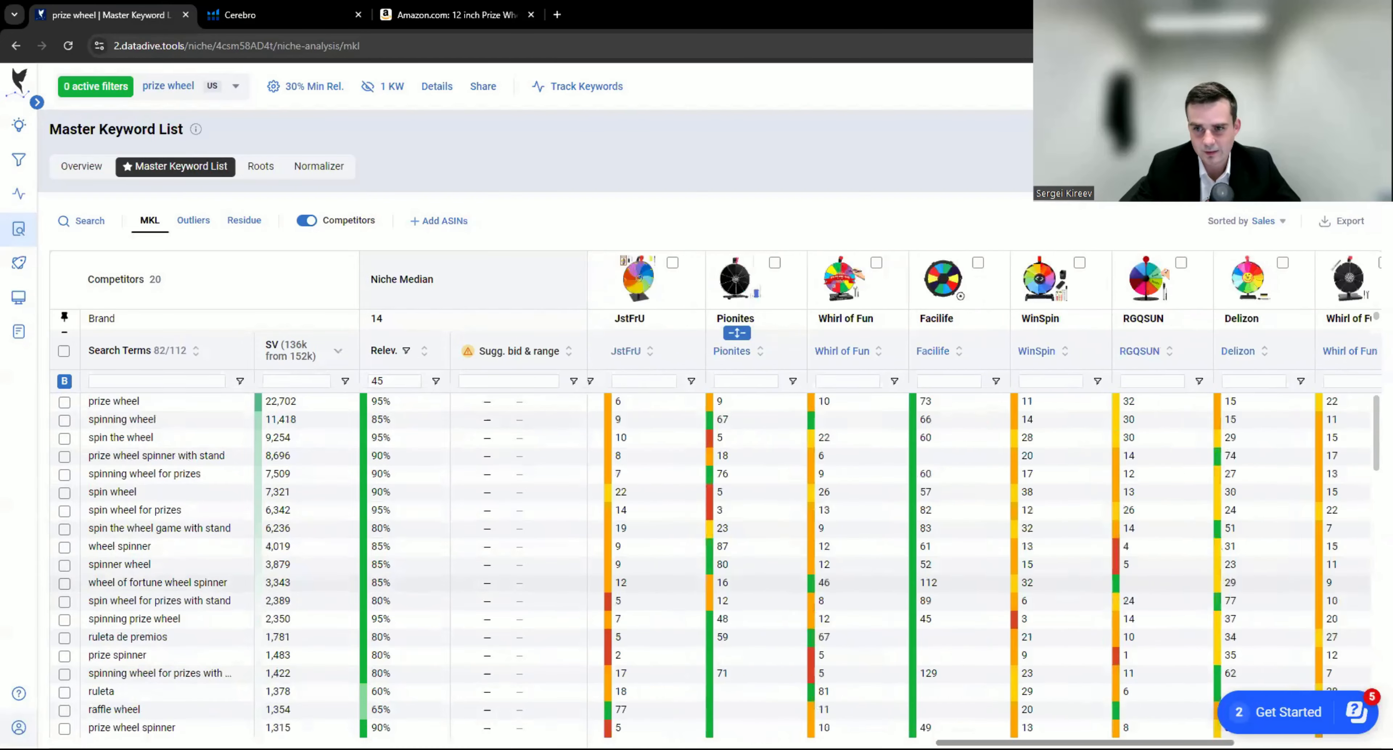
pyautogui.hscroll(-6, 736, 333)
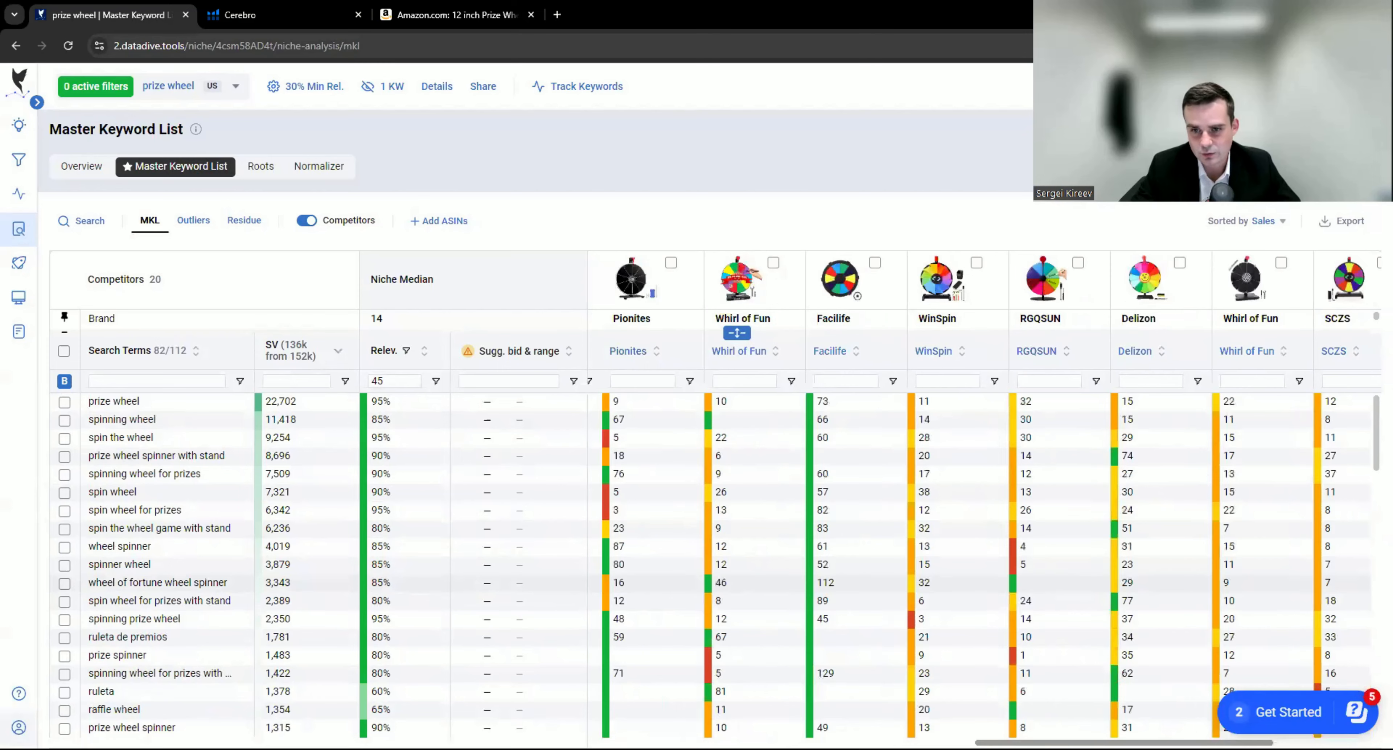
pyautogui.hscroll(-6, 736, 333)
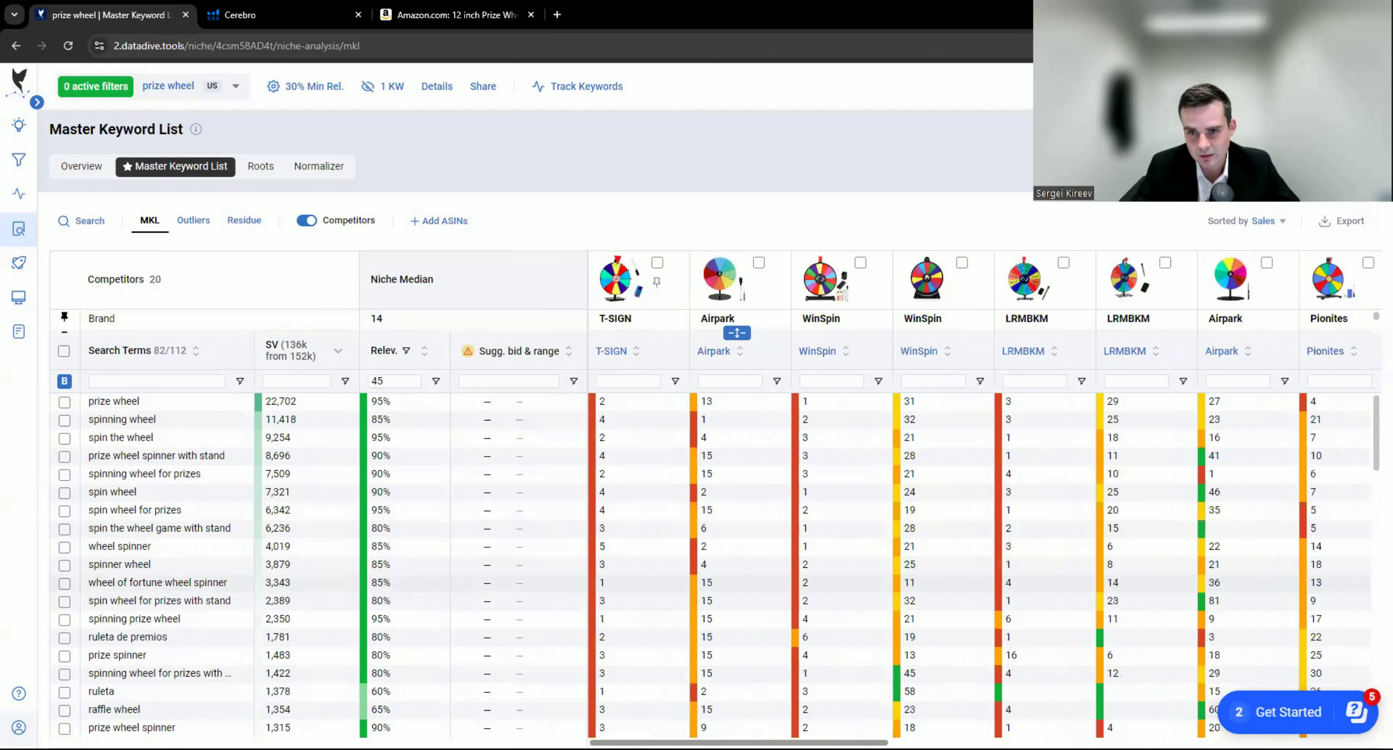
pyautogui.hscroll(8, 737, 333)
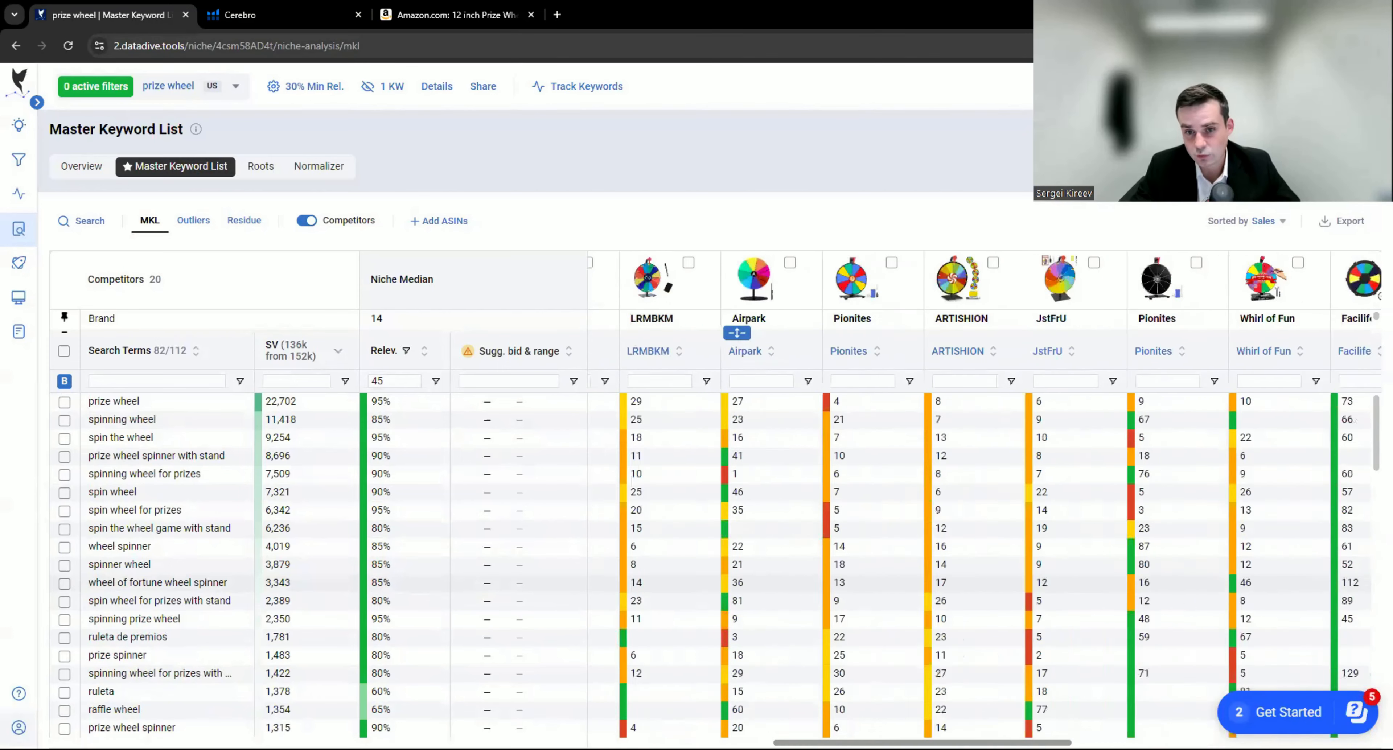
pyautogui.hscroll(10, 984, 499)
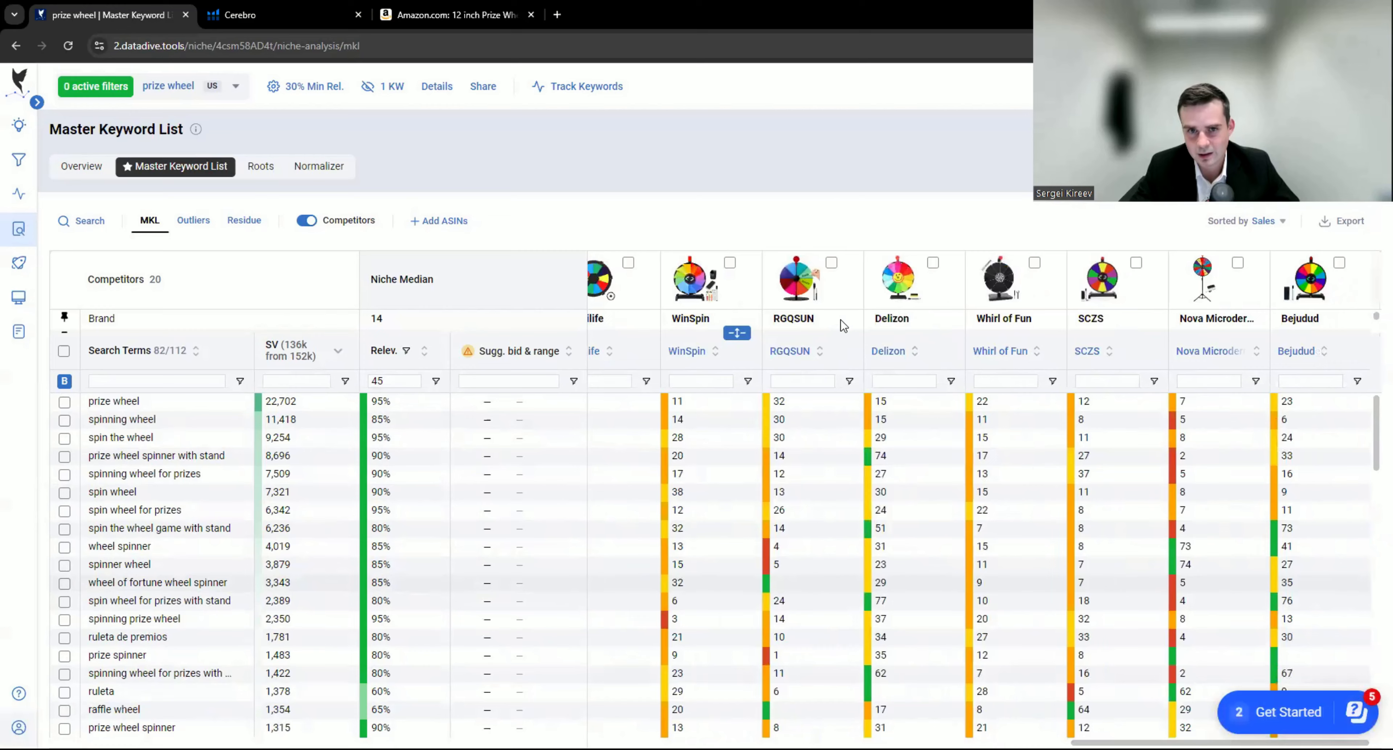
# Step: Expand the competitor details to show the rows from Brand down to Strength and Seller's Country
pyautogui.click(736, 332)
pyautogui.click(735, 465)
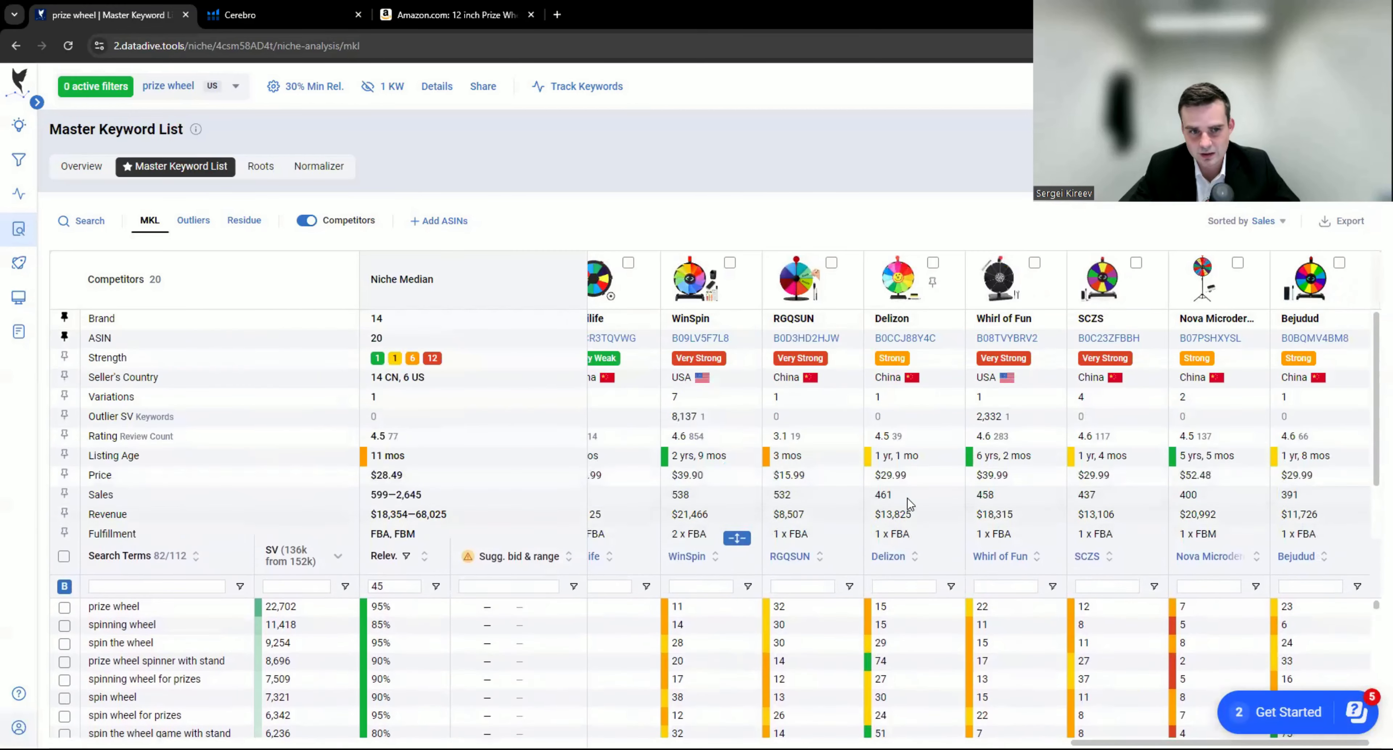
pyautogui.moveTo(737, 538); pyautogui.dragTo(731, 389)
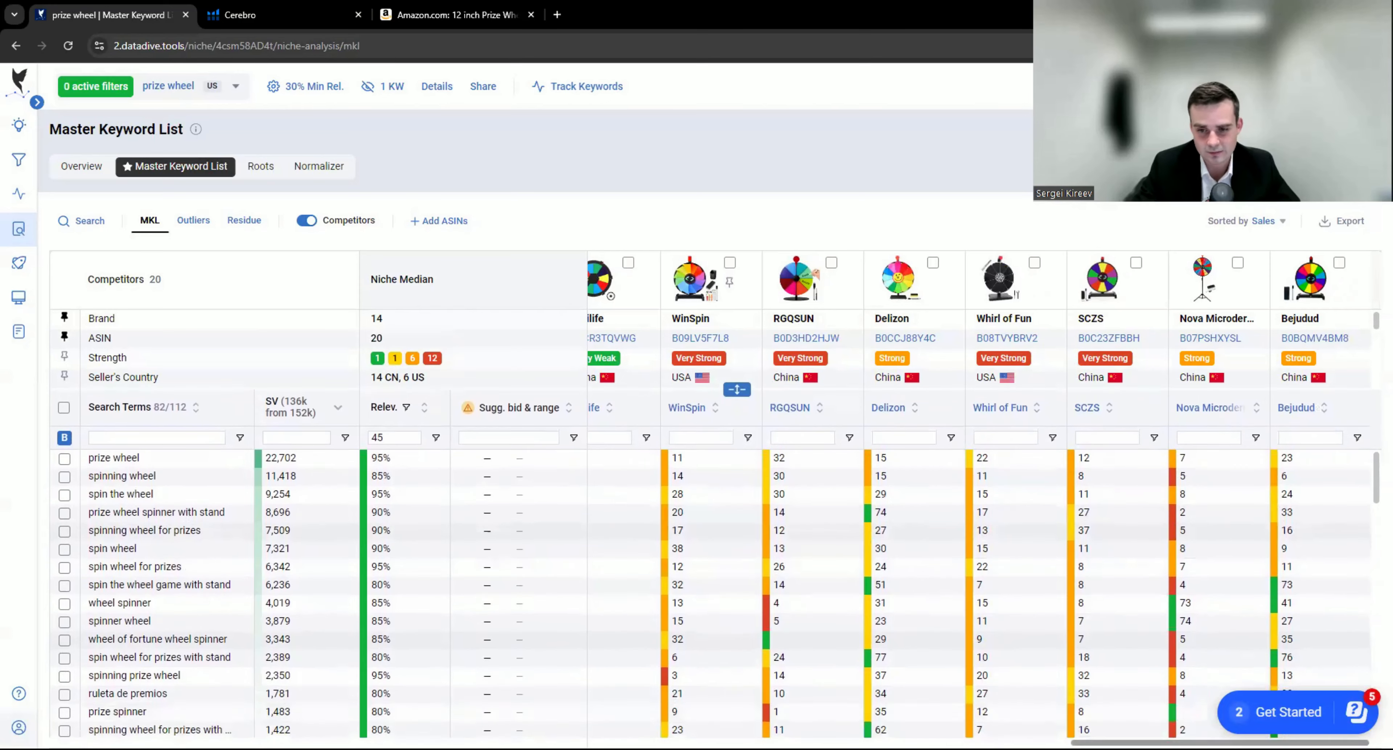
# Step: Compare Facilife's rankings on the high-volume search terms with those of the other prize wheel competitors
pyautogui.hscroll(-10, 805, 718)
pyautogui.hscroll(7, 774, 717)
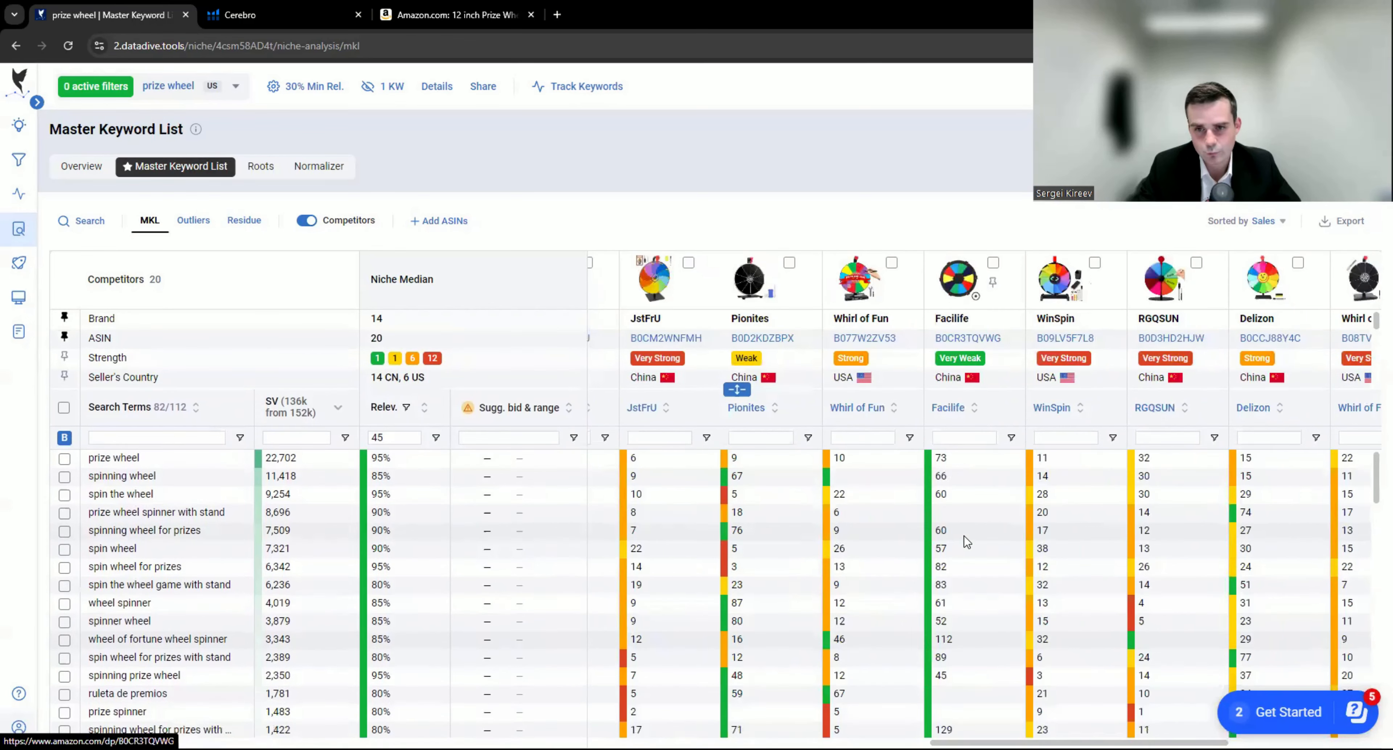
pyautogui.scroll(-10, 962, 486)
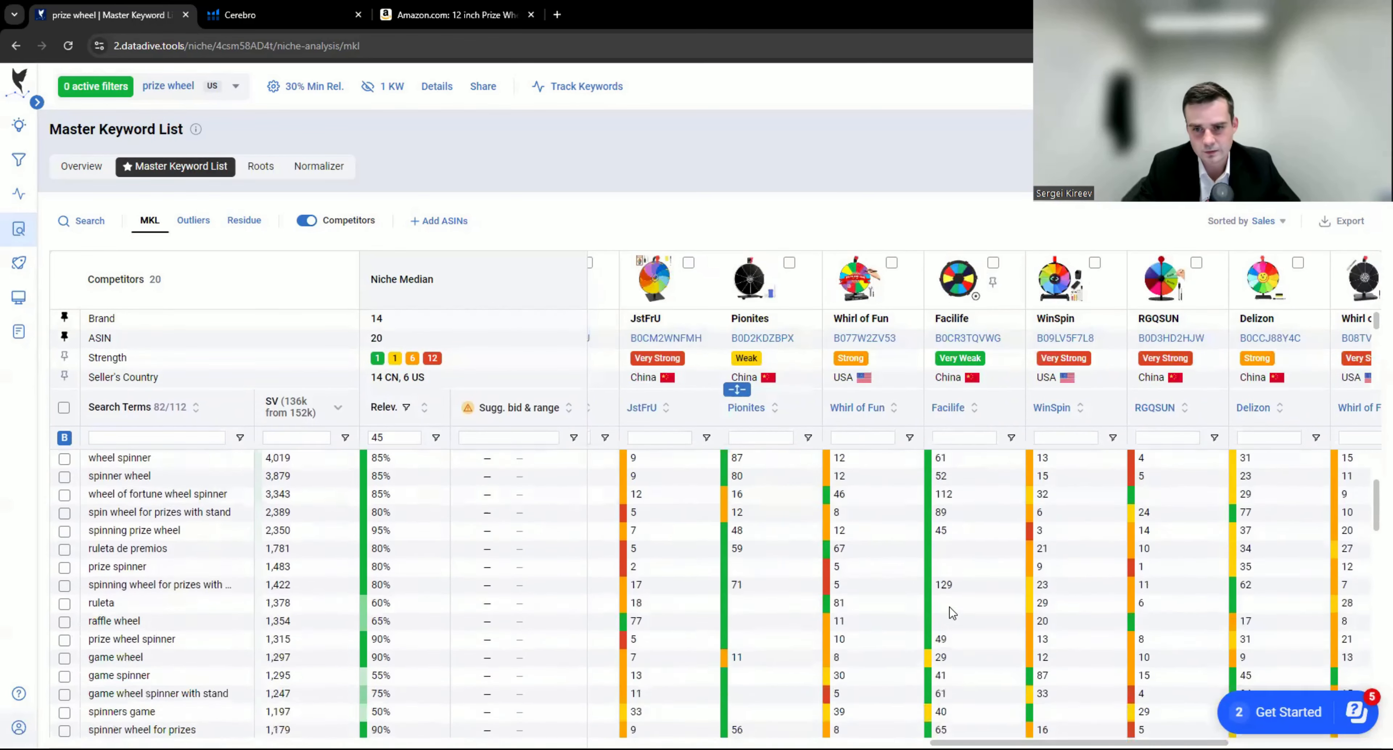
pyautogui.scroll(10, 956, 583)
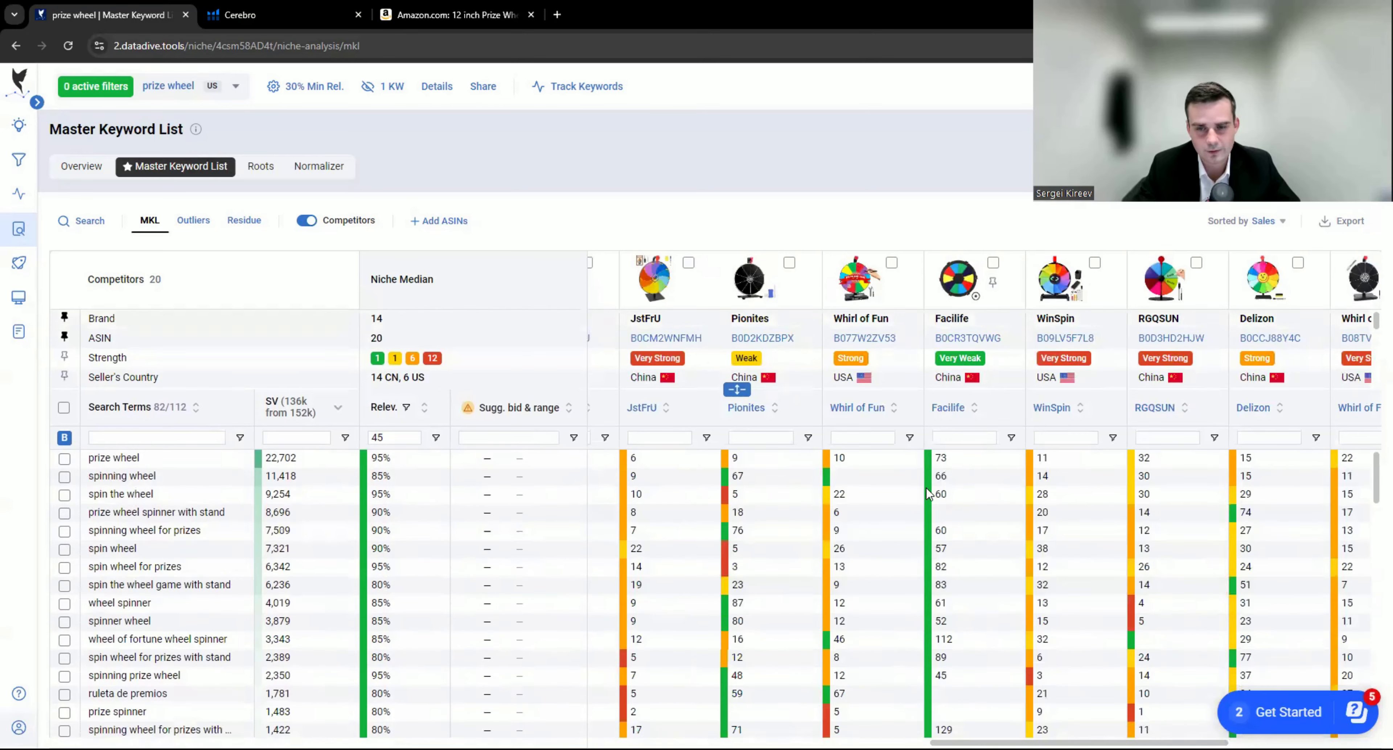
pyautogui.click(973, 730)
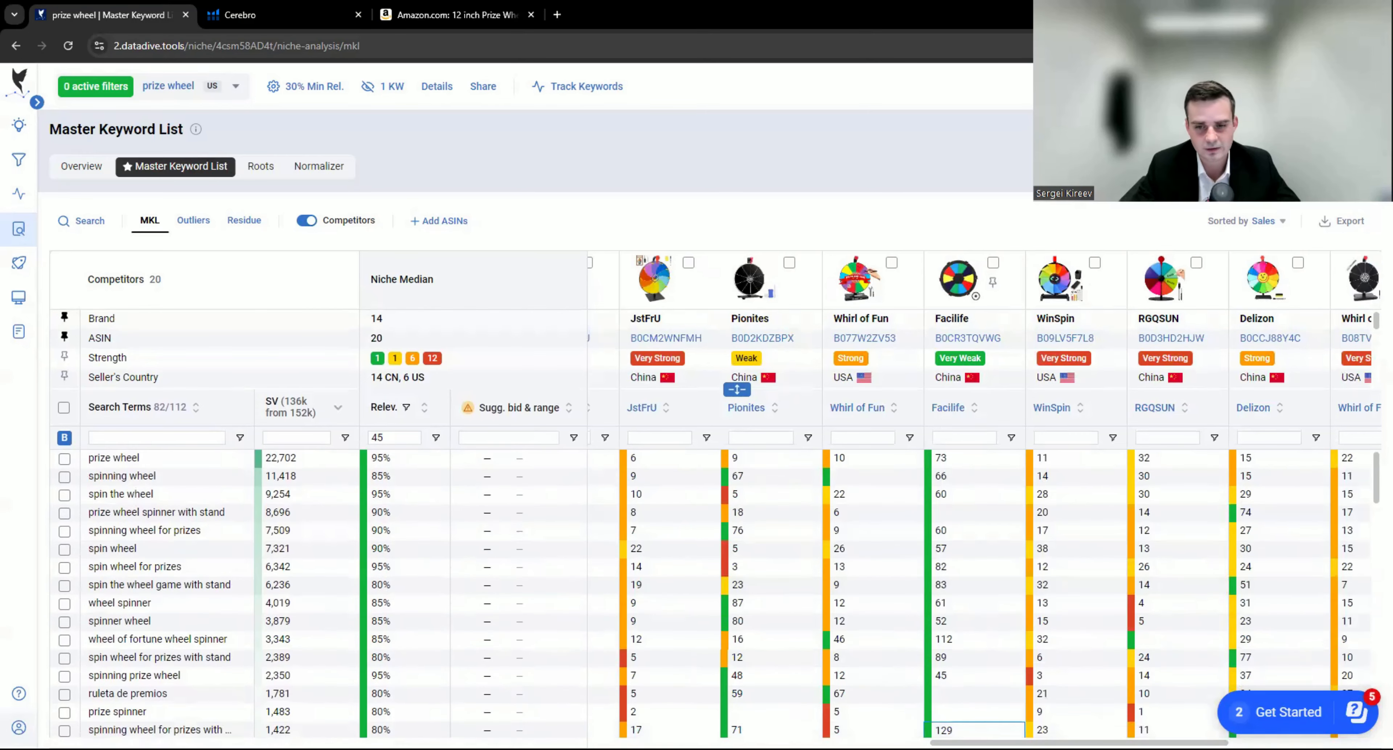
pyautogui.moveTo(1000, 744); pyautogui.dragTo(998, 743)
pyautogui.hscroll(-10, 704, 714)
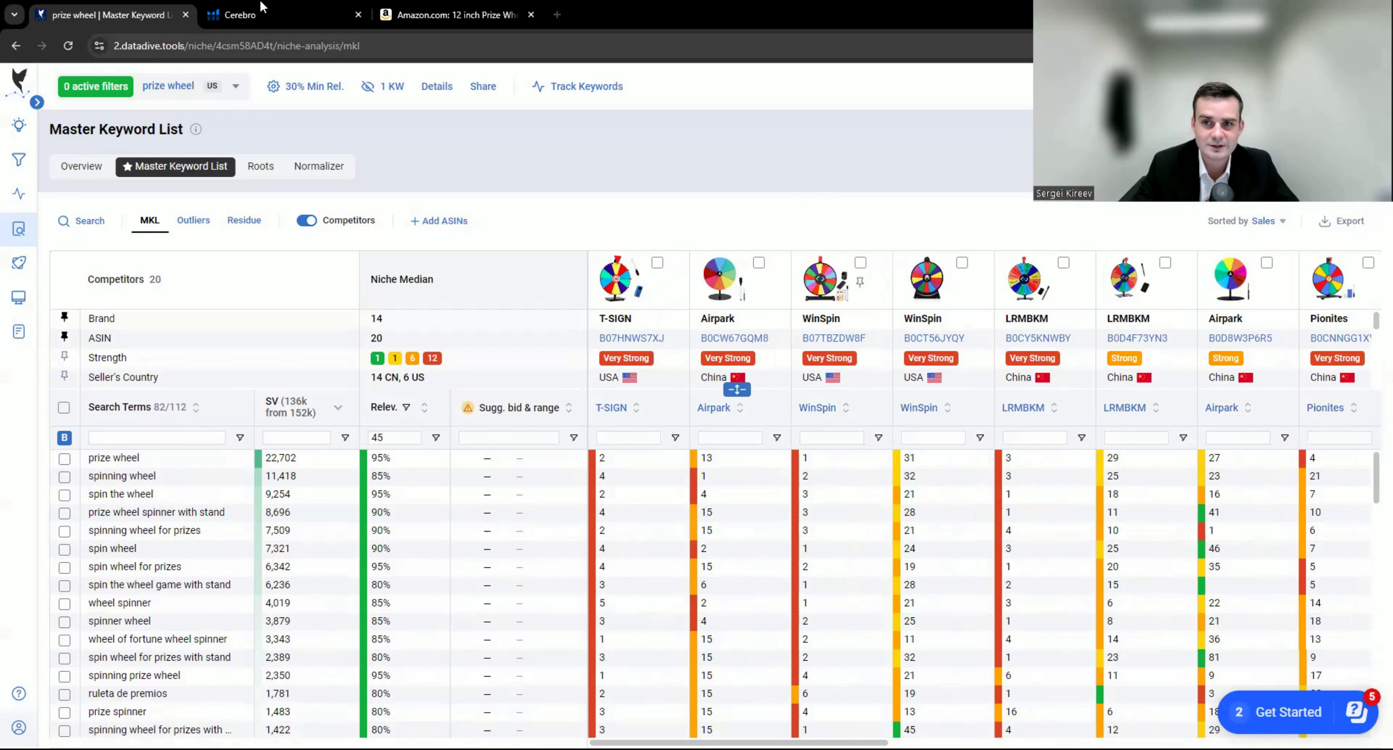
# Step: Export the filtered Master Keyword List as a CSV file
pyautogui.click(1350, 222)
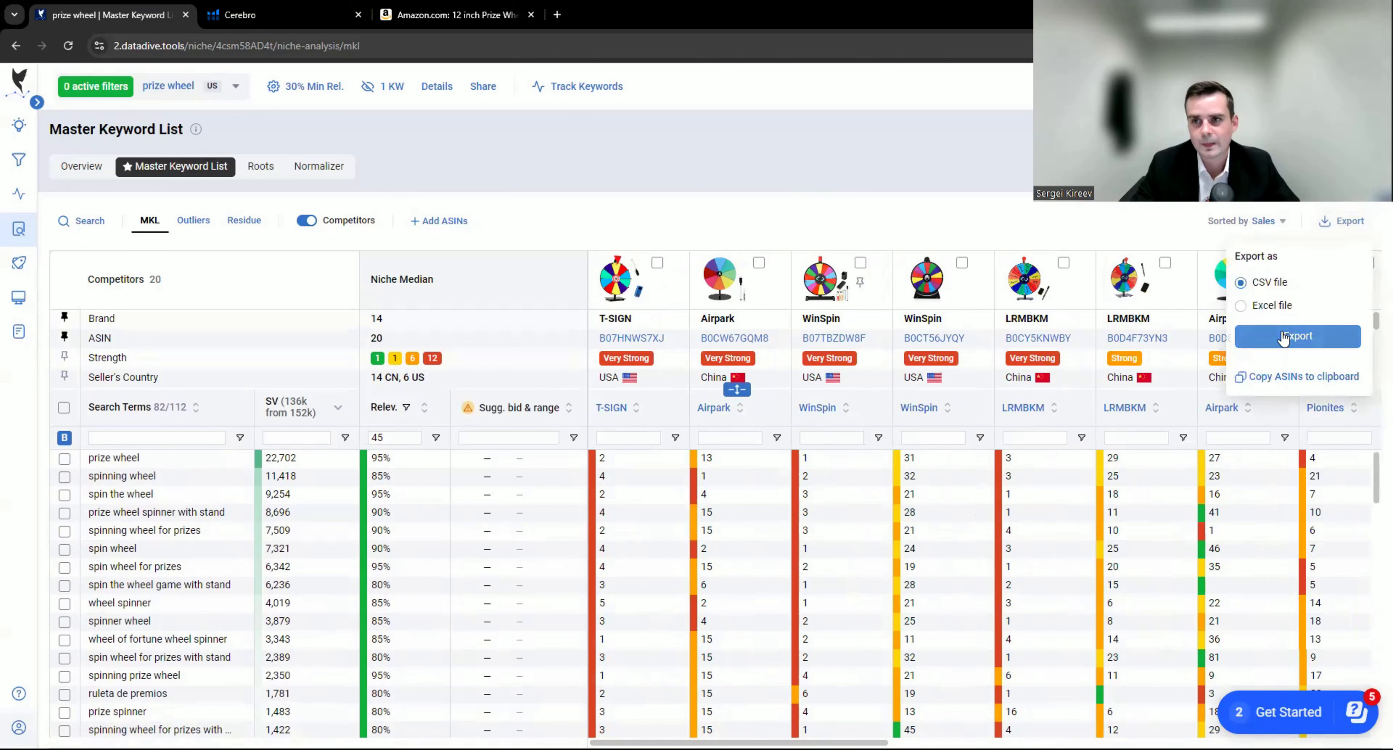
pyautogui.click(1283, 336)
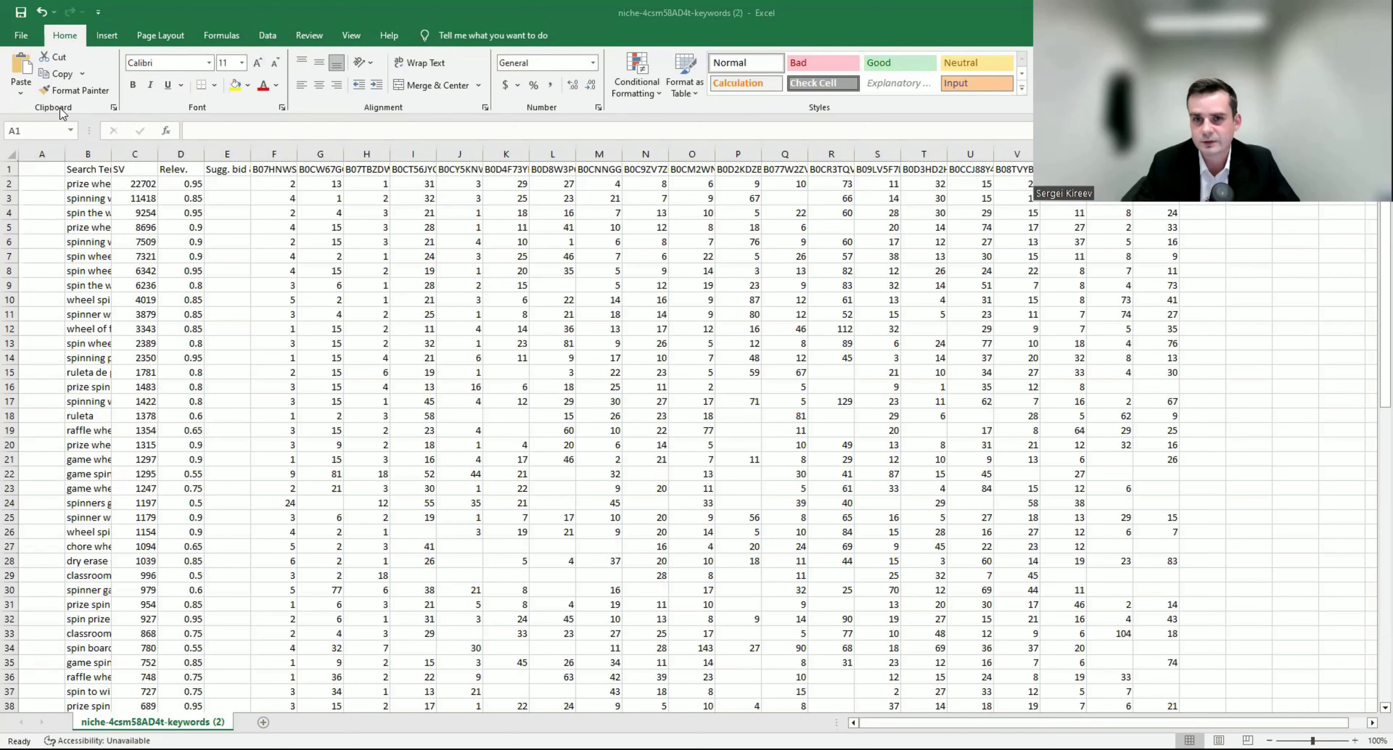
# Step: In Excel, delete the empty first column of the exported keyword sheet
pyautogui.hotkey('ctrl', 'space')
pyautogui.rightClick(42, 211)
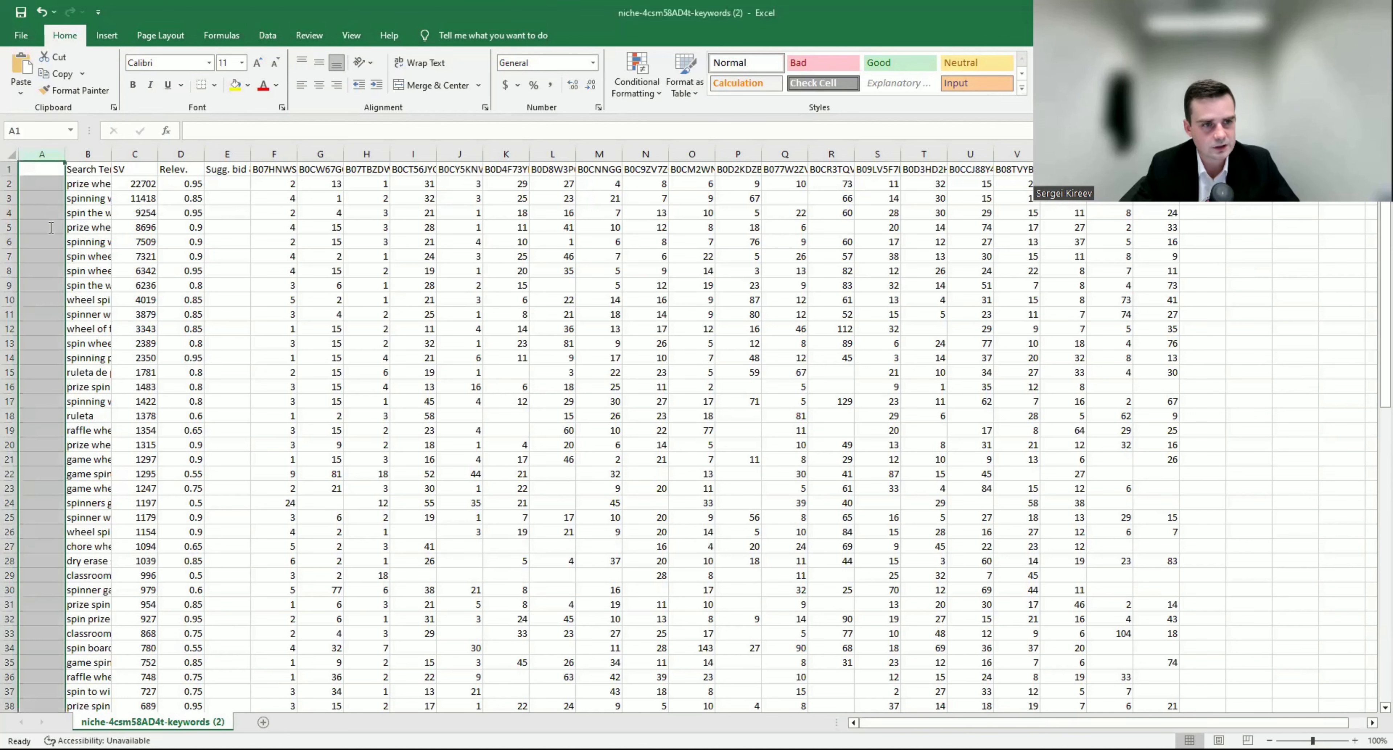
pyautogui.click(59, 336)
# Step: Copy all competitor ASINs from the header row of the keyword sheet into the first row of a new sheet
pyautogui.click(88, 184)
pyautogui.moveTo(225, 170); pyautogui.dragTo(1108, 184)
pyautogui.hotkey('shift', 'Up')
pyautogui.hotkey('ctrl', 'c')
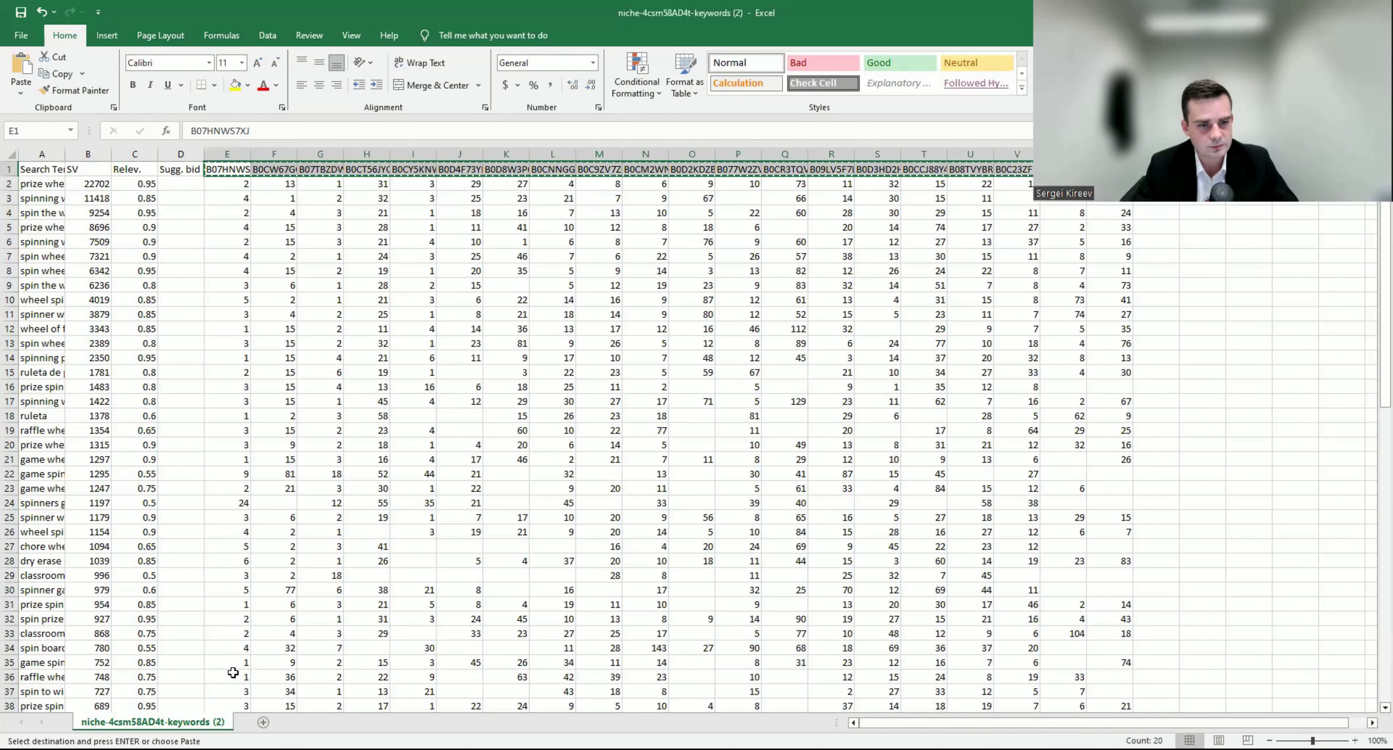
pyautogui.click(263, 723)
pyautogui.hotkey('ctrl', 'v')
pyautogui.click(181, 195)
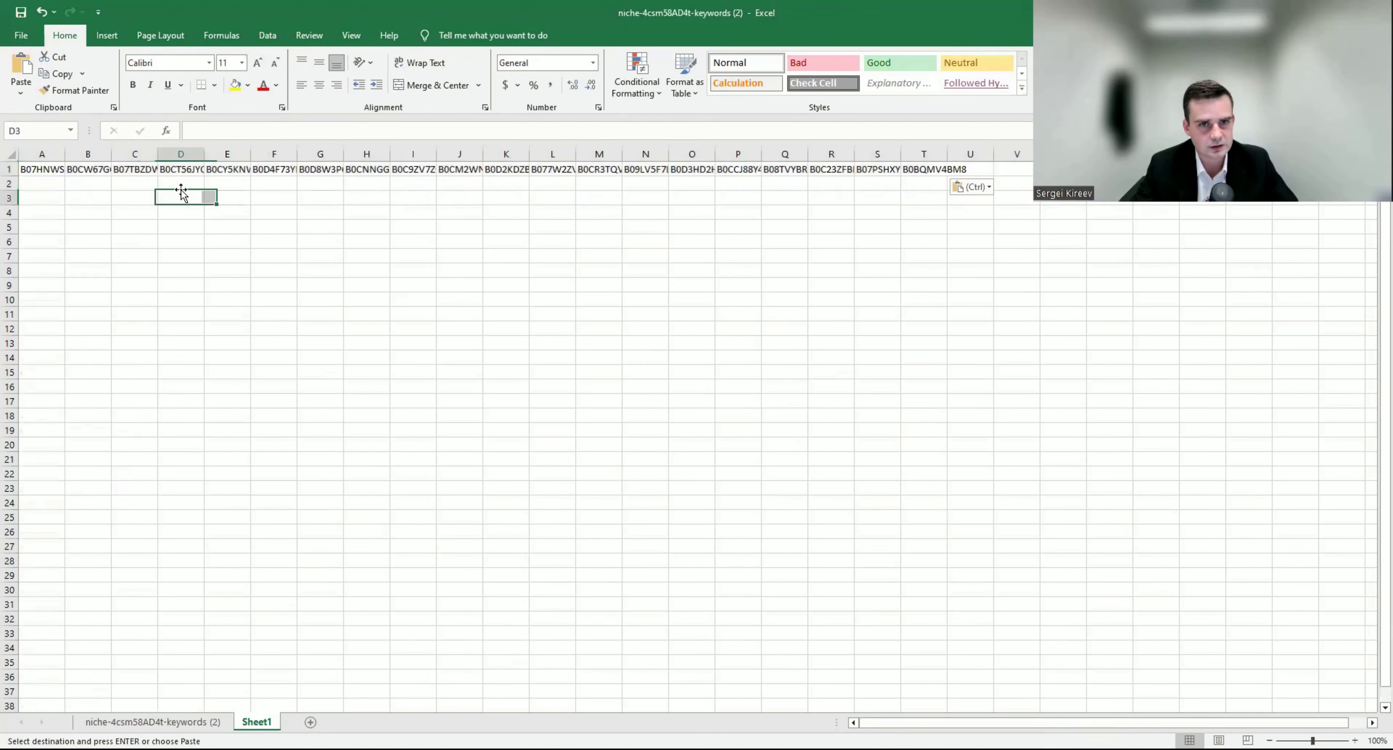
# Step: Clear all the competitor ranking columns, including their ASIN headers, from the keyword sheet
pyautogui.click(153, 722)
pyautogui.press('Escape')
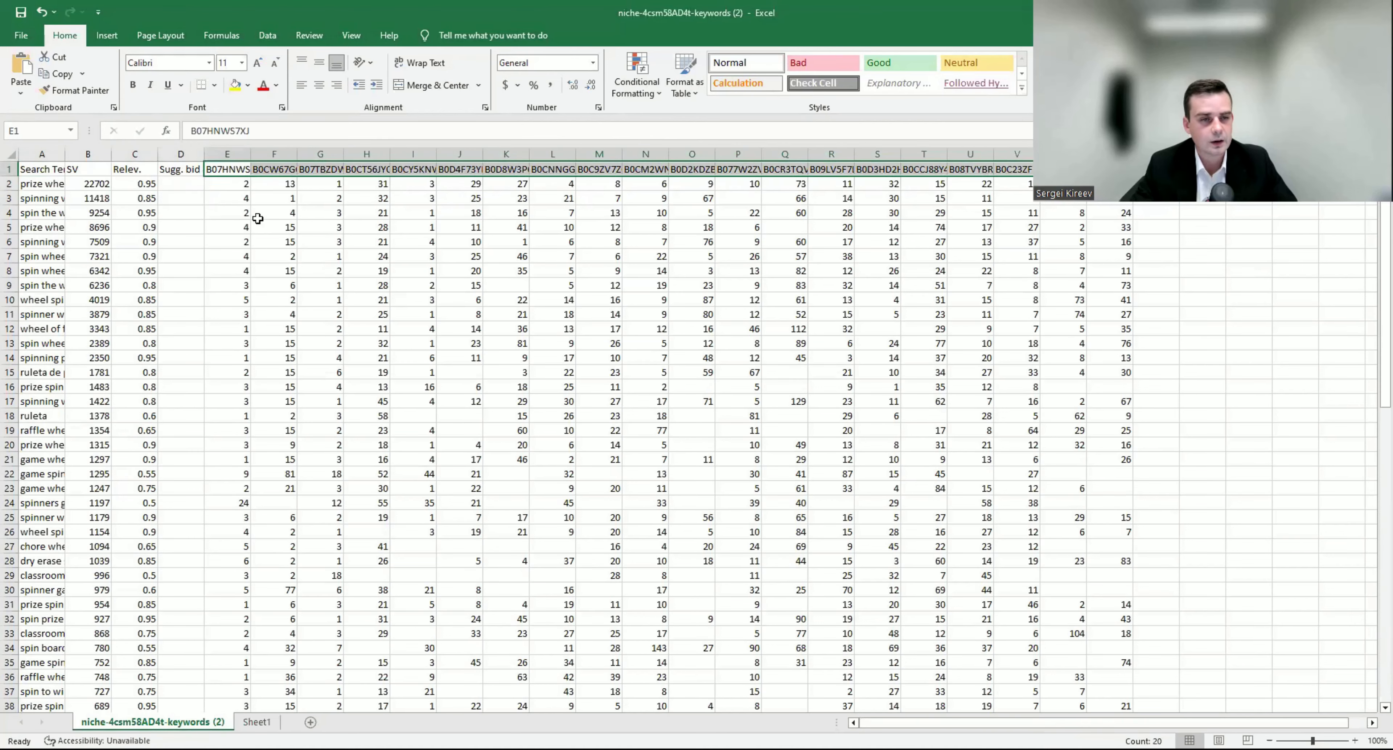
pyautogui.click(228, 155)
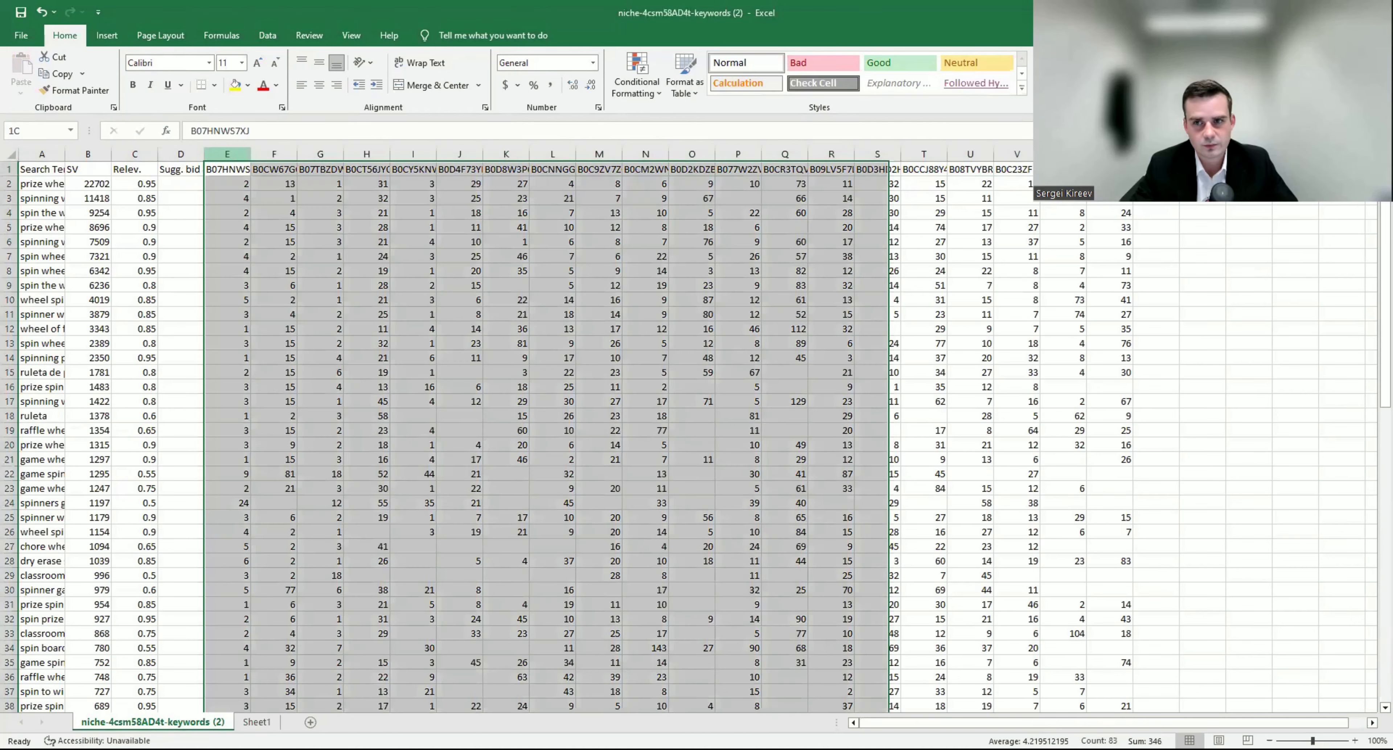
pyautogui.hotkey('ctrl', 'shift', 'Right')
pyautogui.press('Delete')
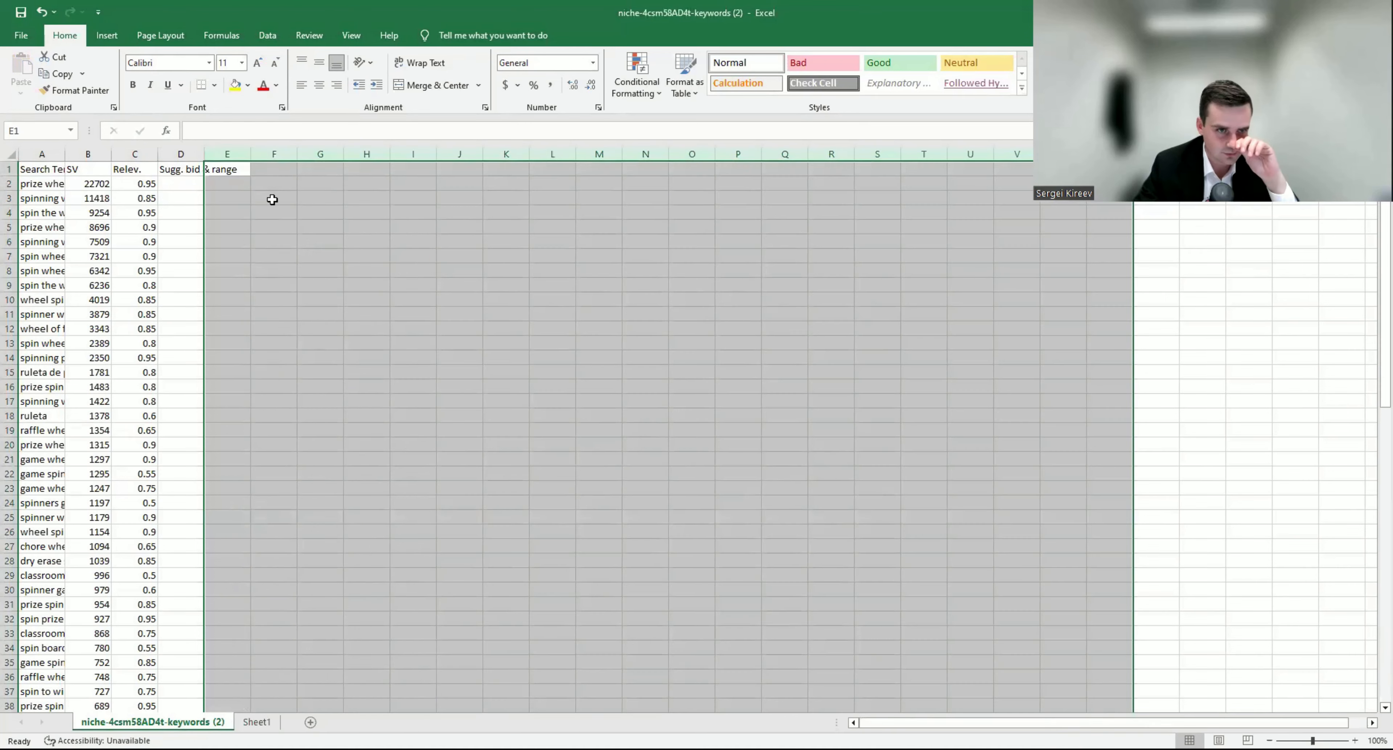
# Step: Clear the Sugg. bid & range column and widen the Search Terms column so the full keywords fit
pyautogui.click(194, 149)
pyautogui.press('Delete')
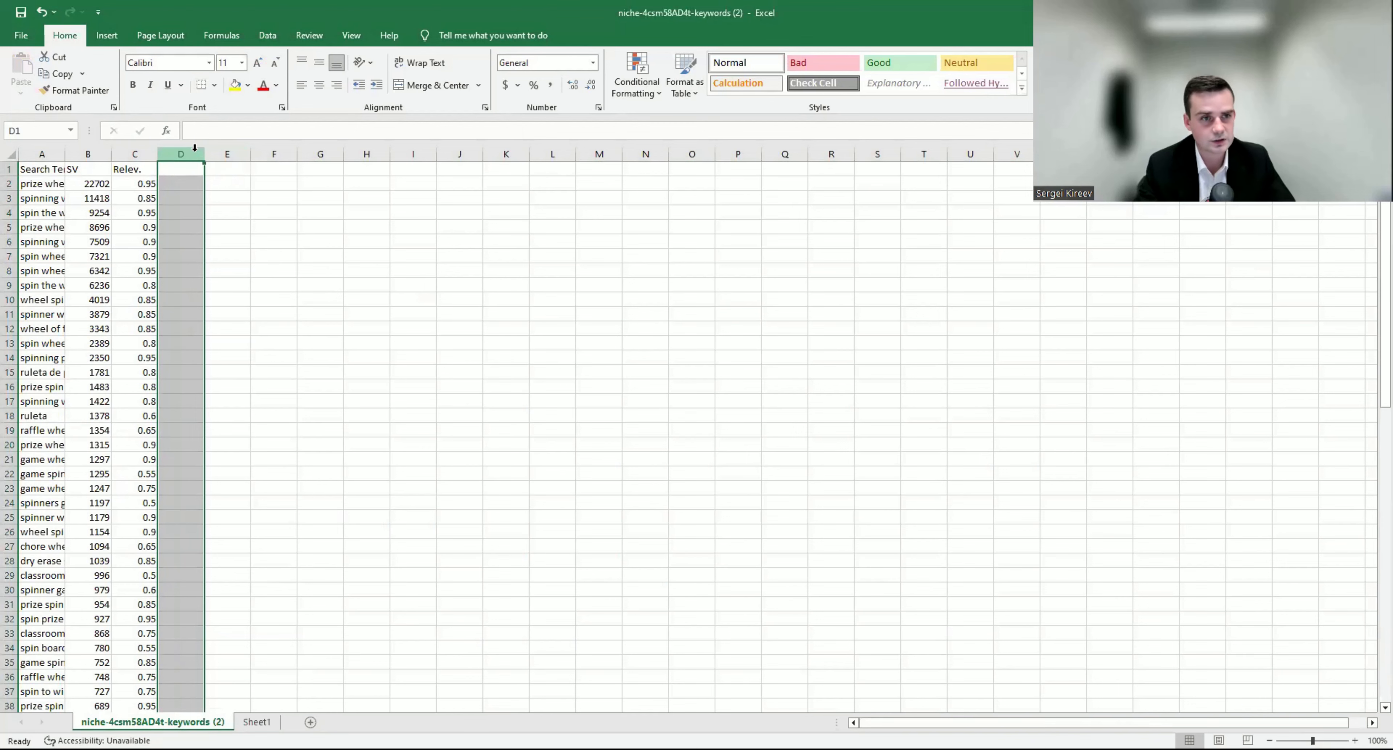
pyautogui.moveTo(69, 155); pyautogui.dragTo(219, 184)
pyautogui.click(219, 272)
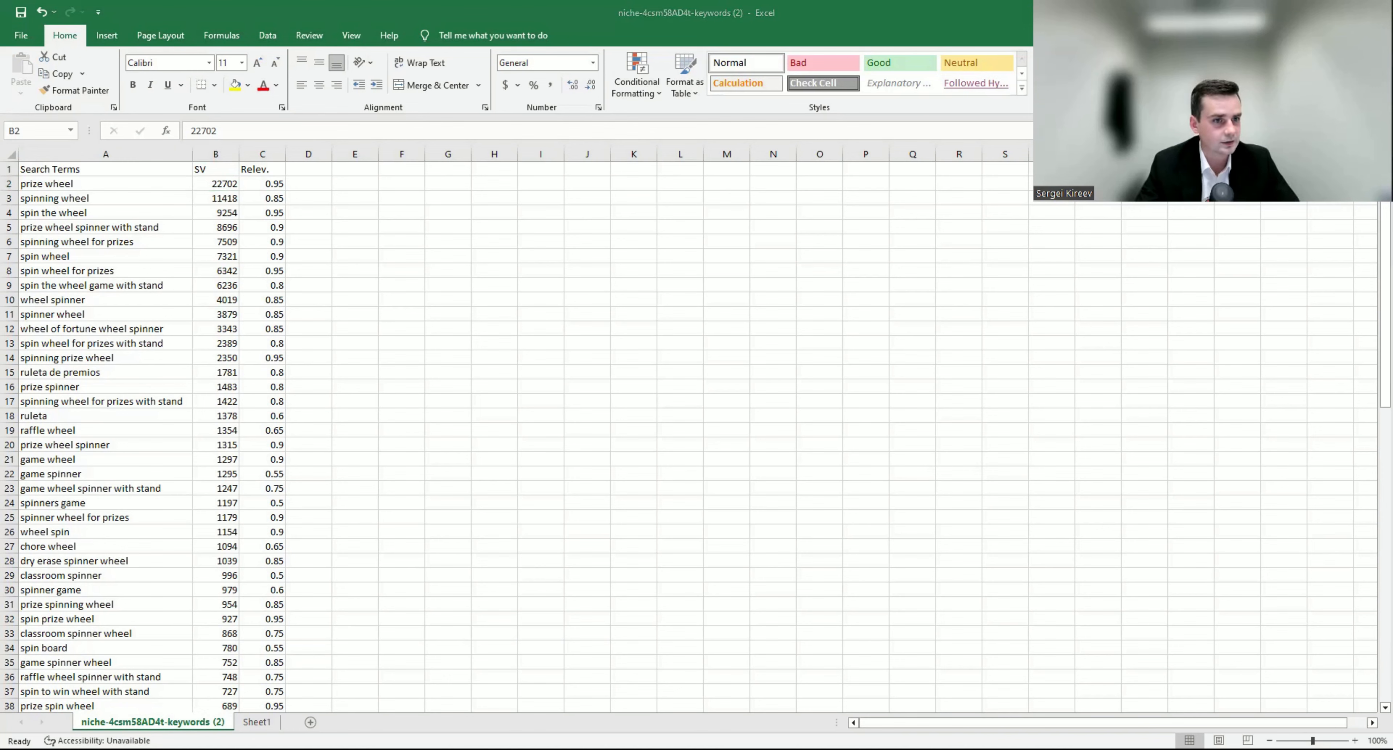
# Step: Review the first competitor ASINs in the header row copied to Sheet1
pyautogui.click(257, 722)
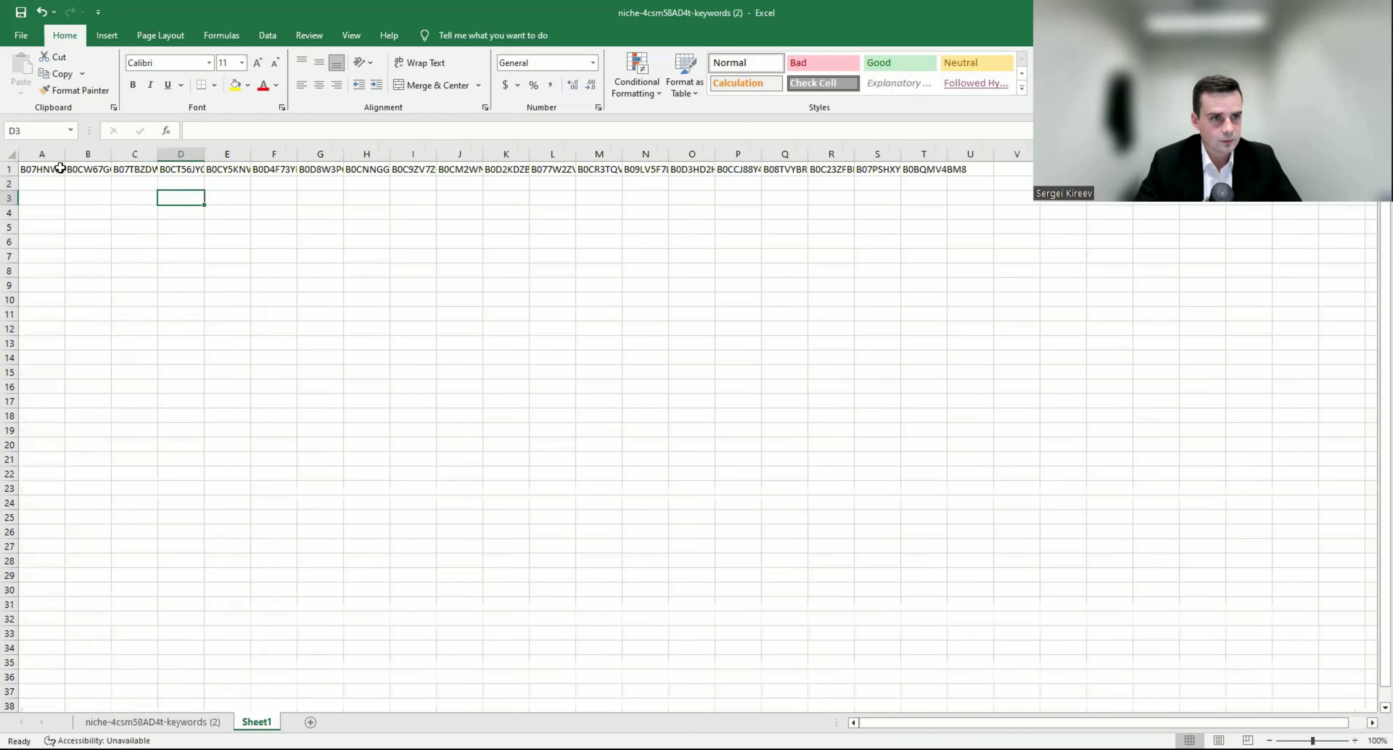
pyautogui.moveTo(49, 168); pyautogui.dragTo(374, 167)
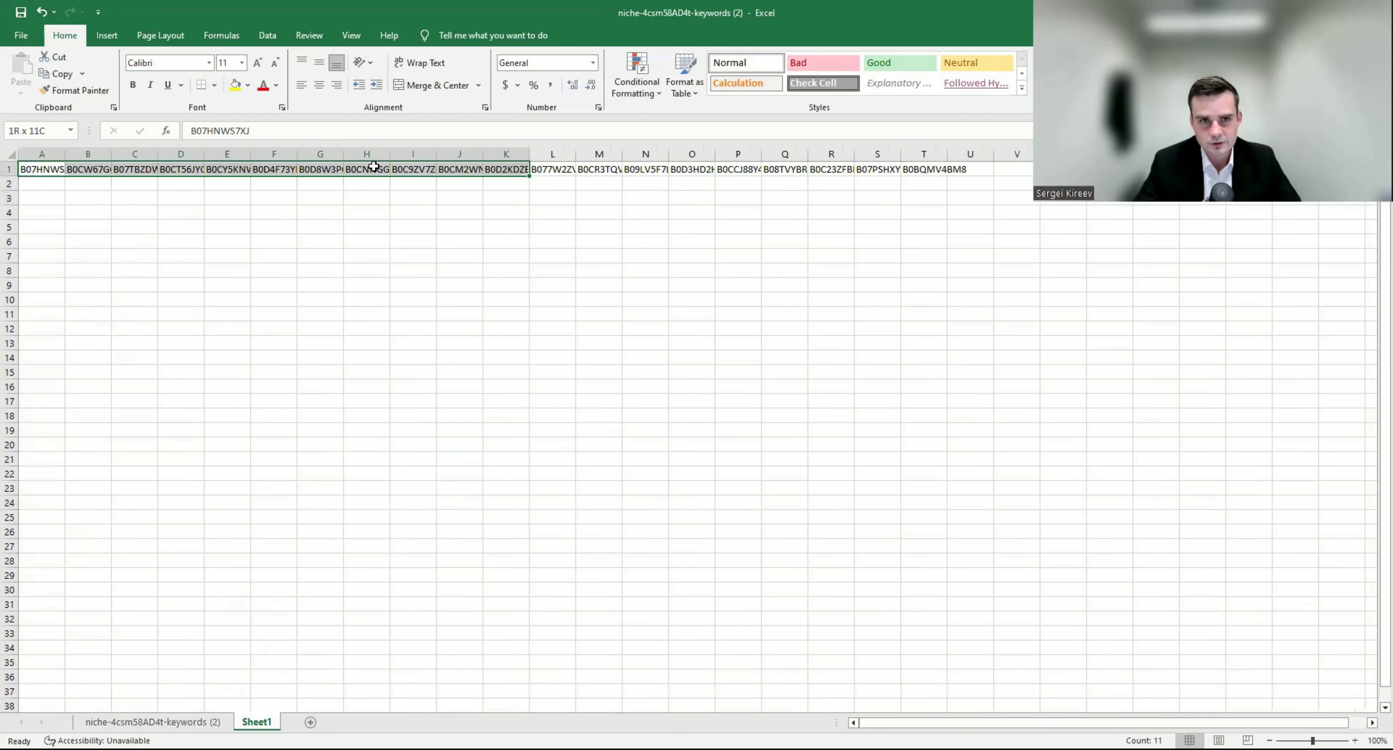
pyautogui.click(400, 254)
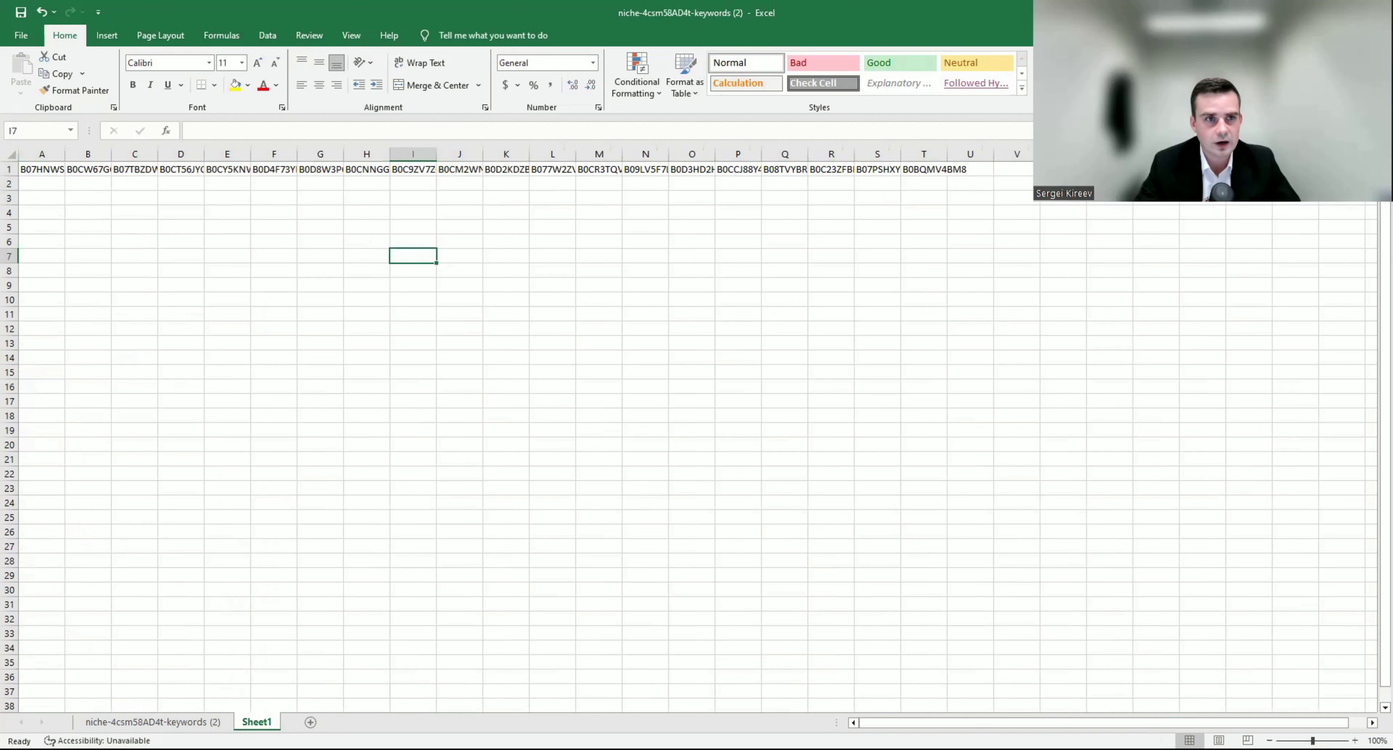
# Step: Switch to Helium 10 Cerebro and add the ASINs B07HNWS7XJ, B0CW67GQM8 and B07TBZDW8F as product identifiers
pyautogui.hotkey('alt', 'Tab')
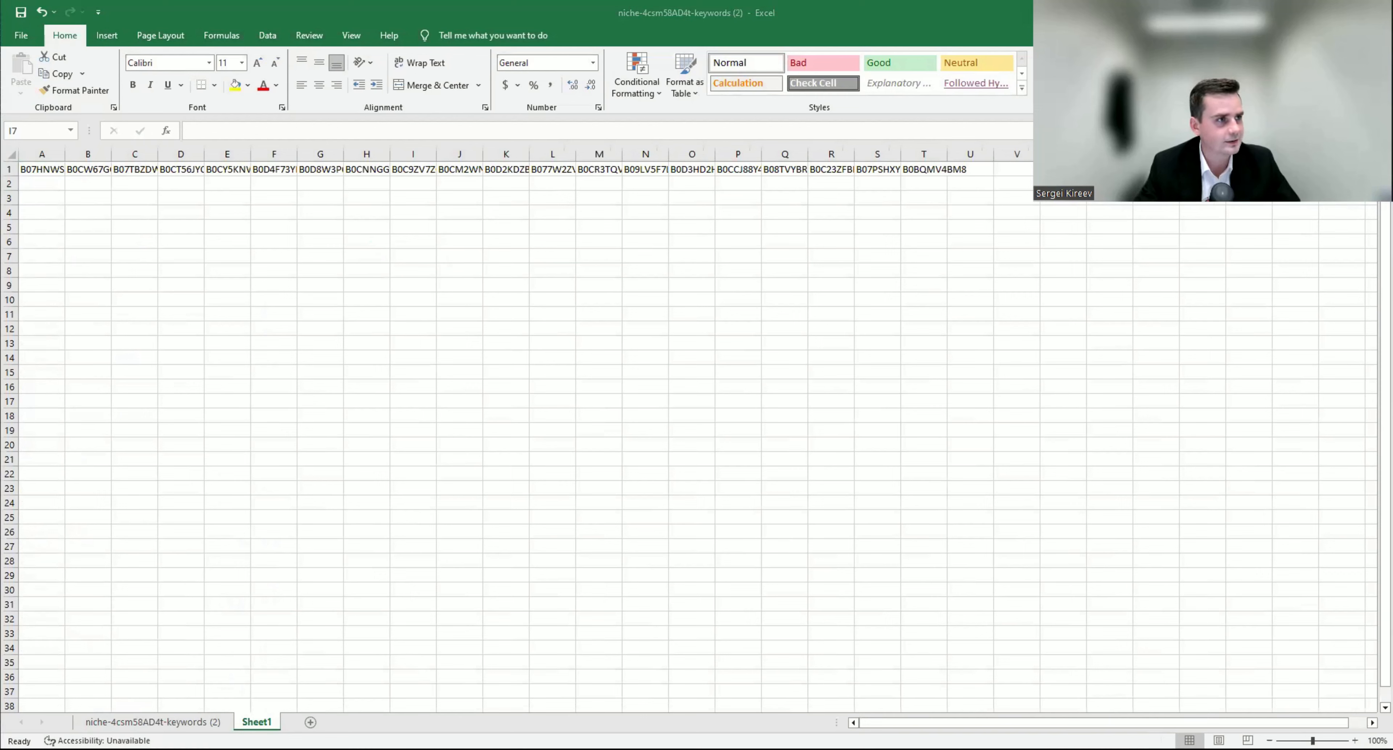
pyautogui.hotkey('alt', 'Tab')
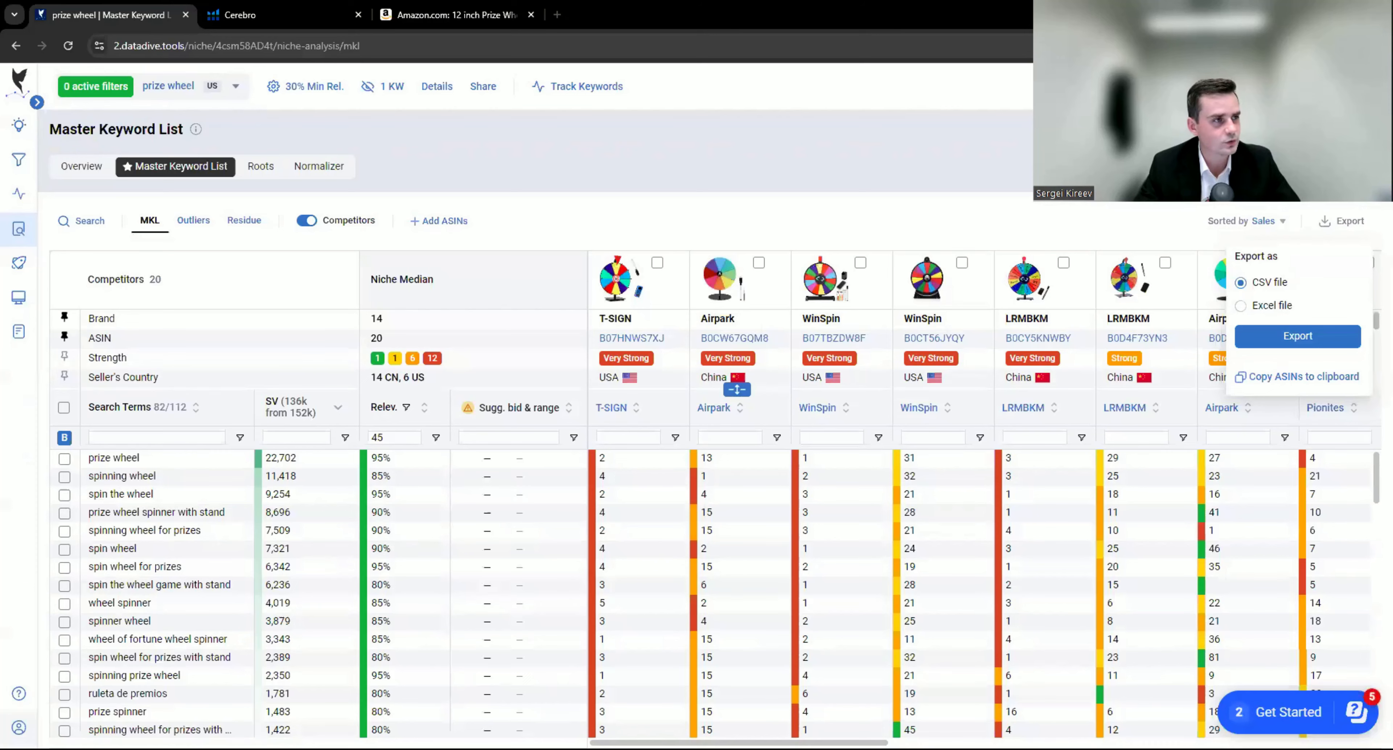
pyautogui.click(285, 6)
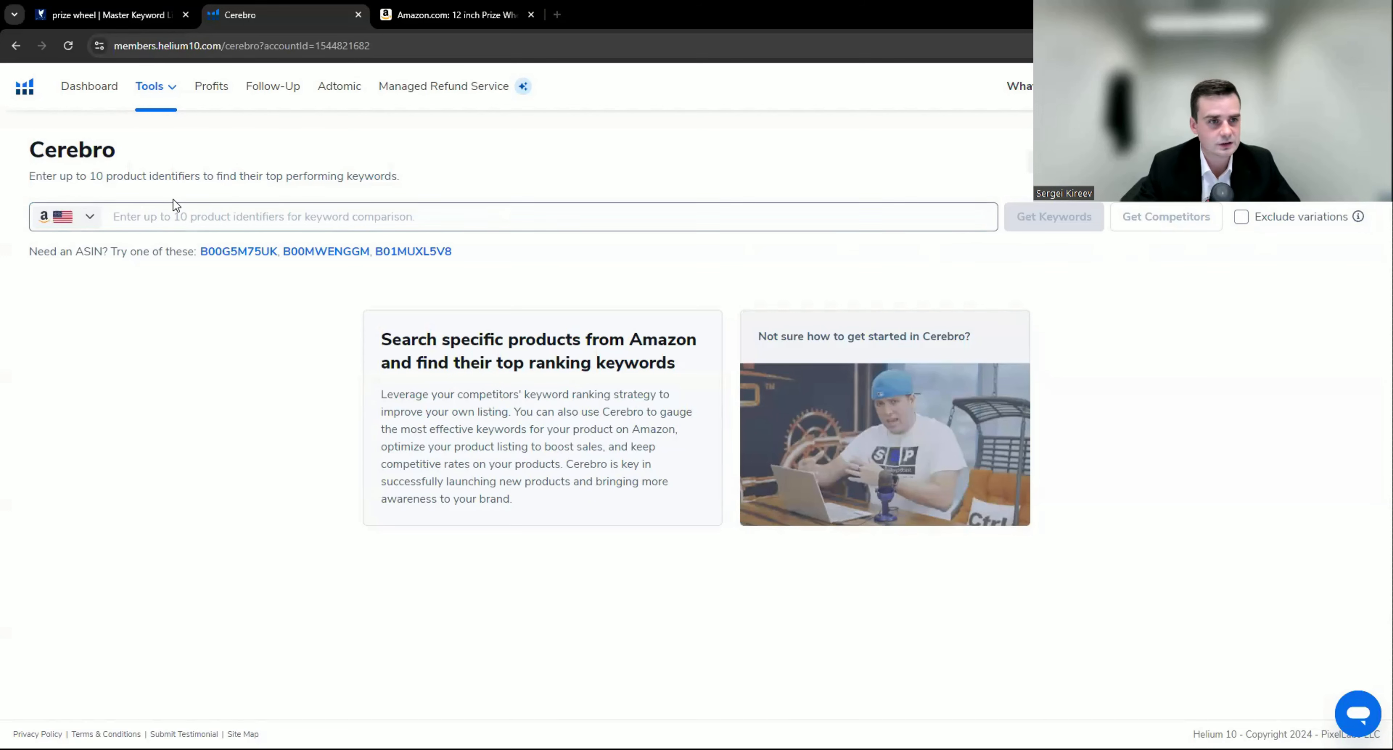
pyautogui.click(170, 208)
pyautogui.hotkey('ctrl', 'v')
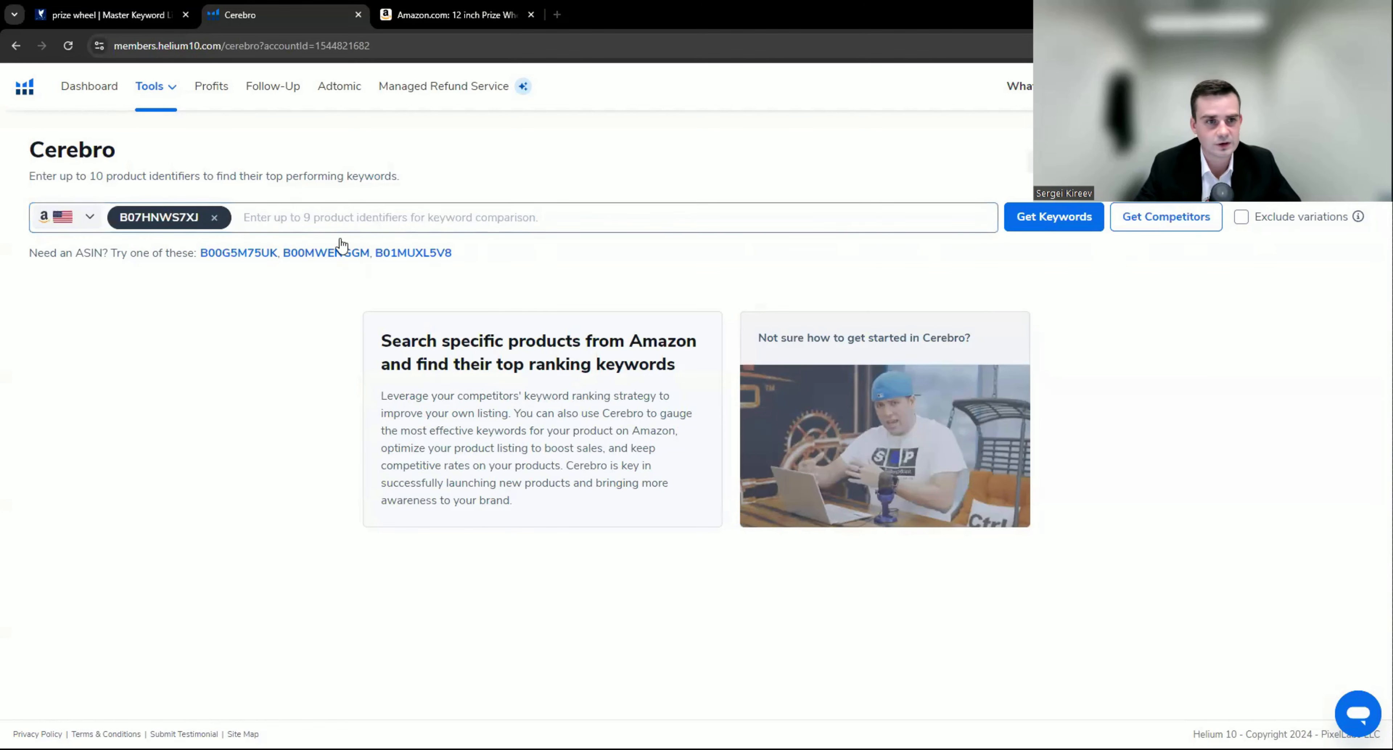
pyautogui.click(324, 218)
pyautogui.hotkey('ctrl', 'v')
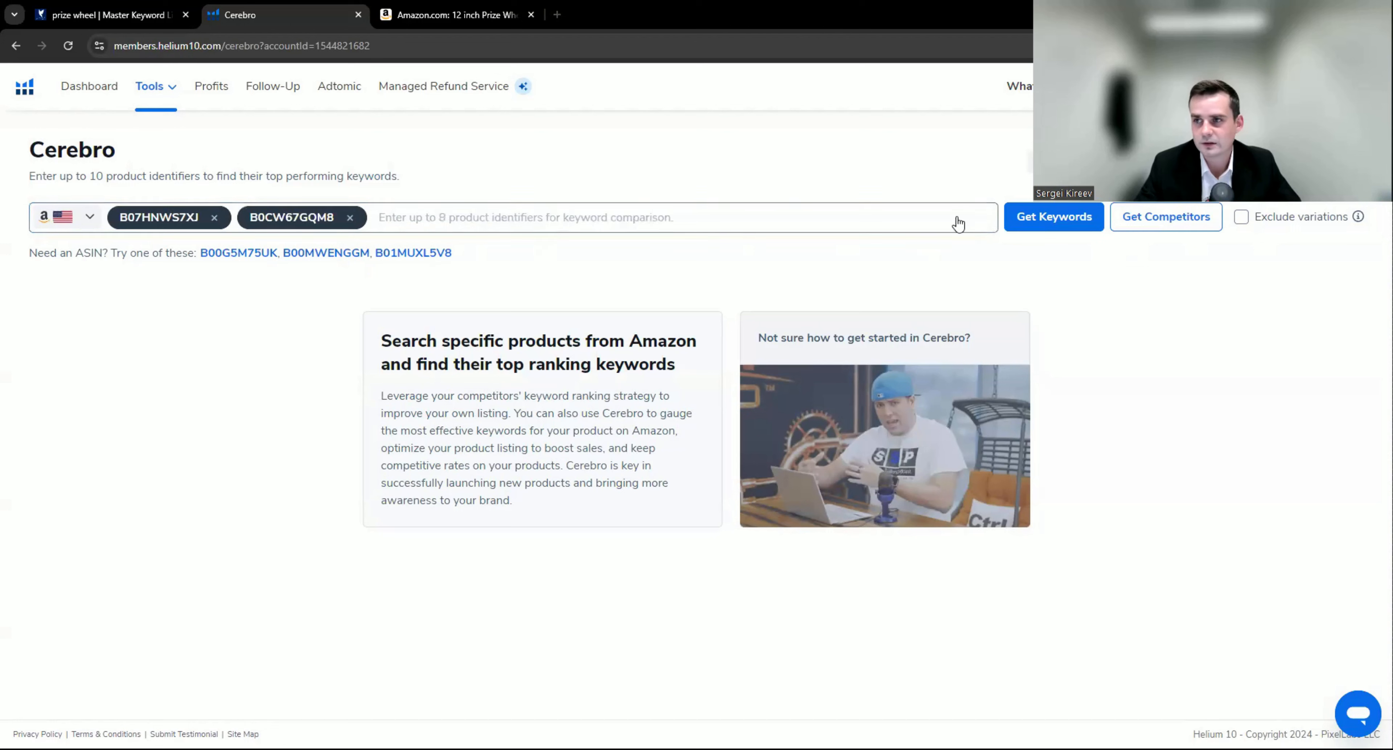
pyautogui.click(463, 206)
pyautogui.hotkey('ctrl', 'v')
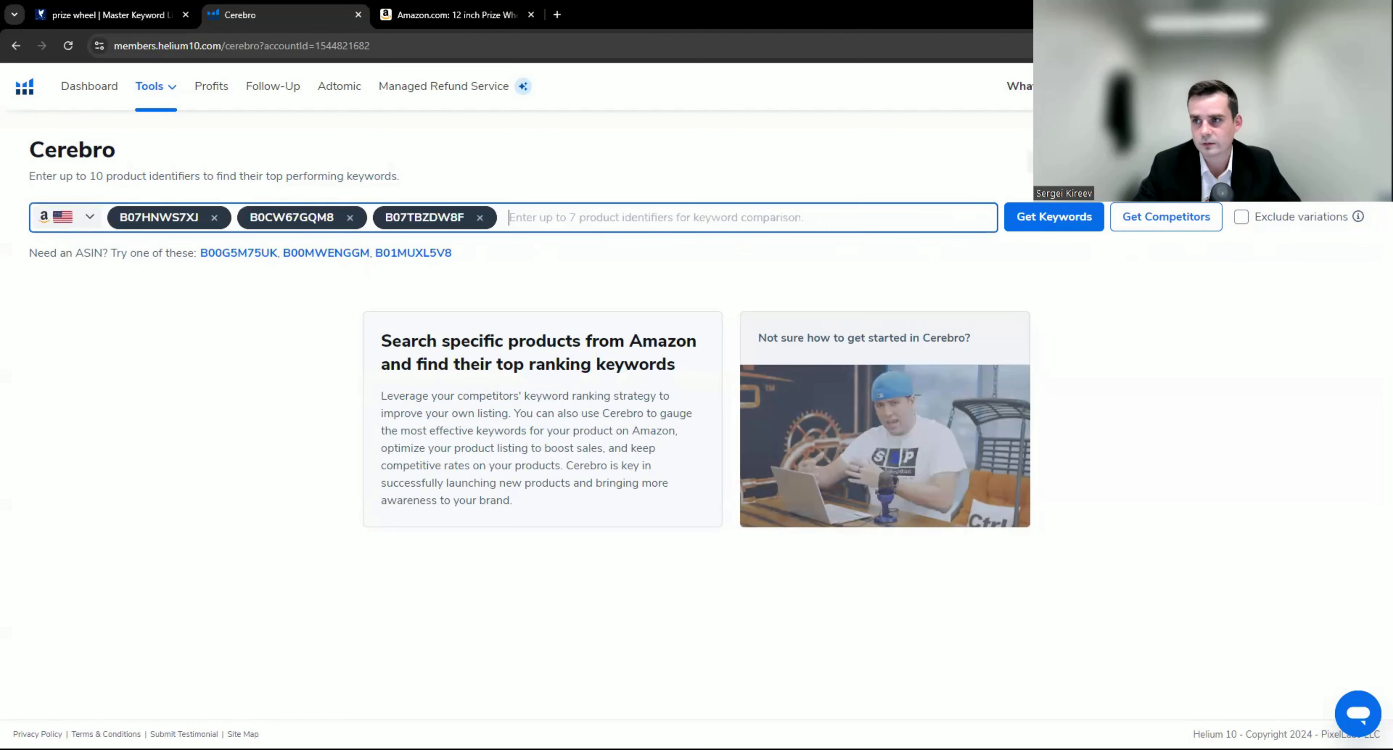
# Step: Add the competitor ASINs B0CT56JYQY, B0CY5KNWBY and B0D4F73YN3 to the product identifiers
pyautogui.hotkey('alt', 'Tab')
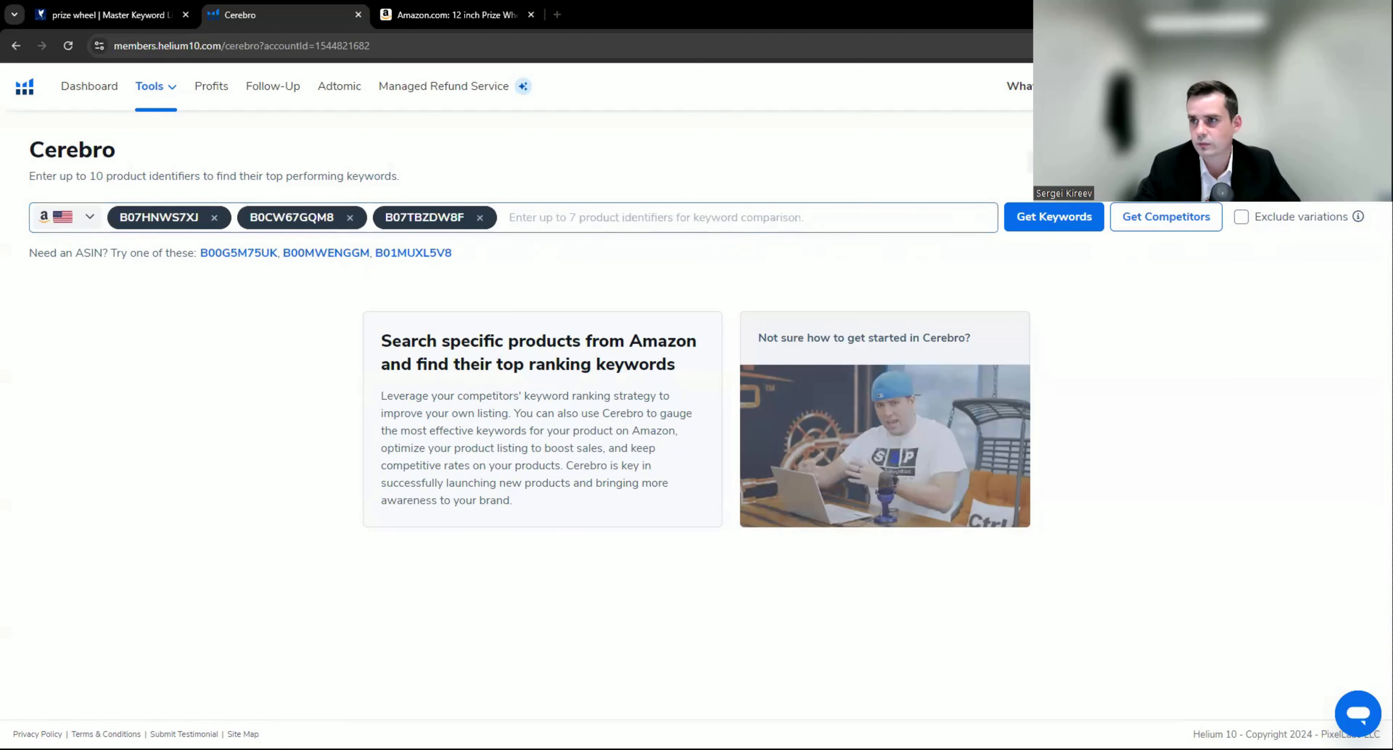
pyautogui.hotkey('ctrl', 'v')
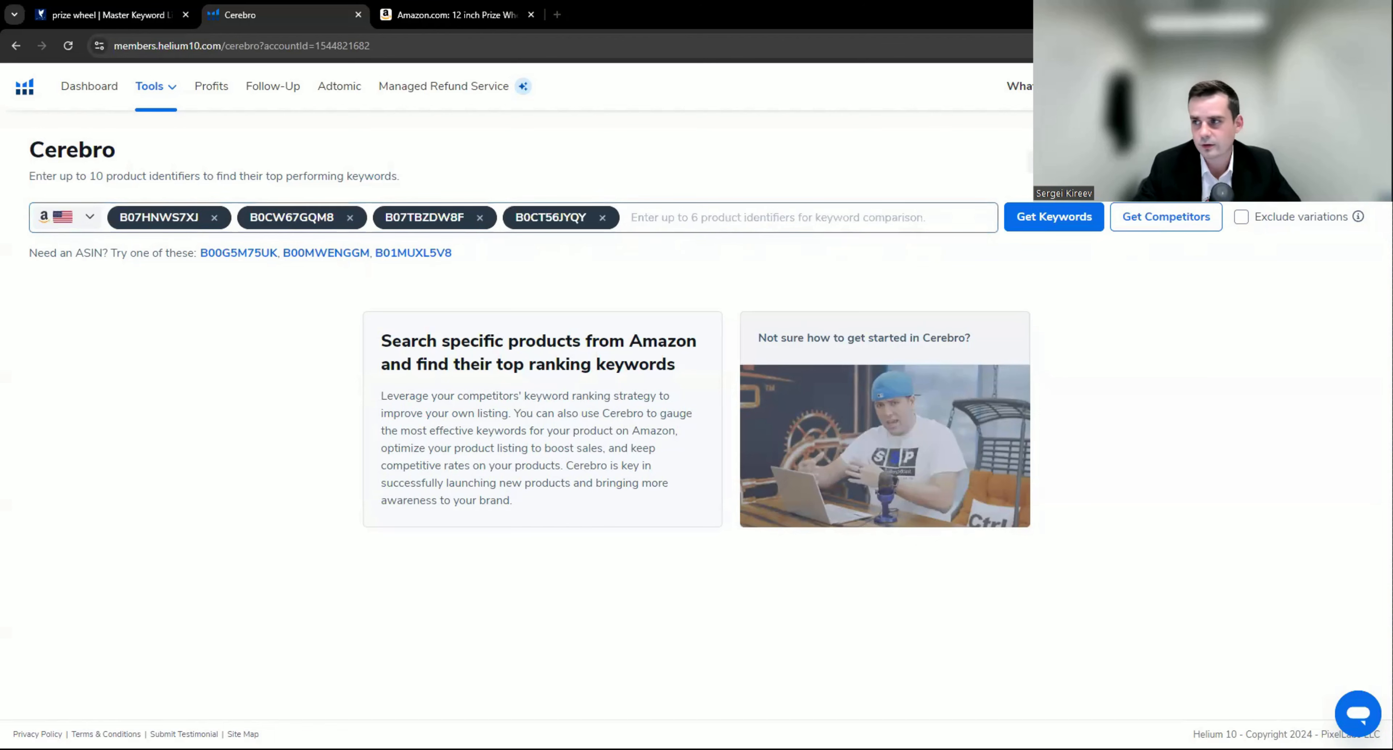
pyautogui.write('B0CY5KNWBY')
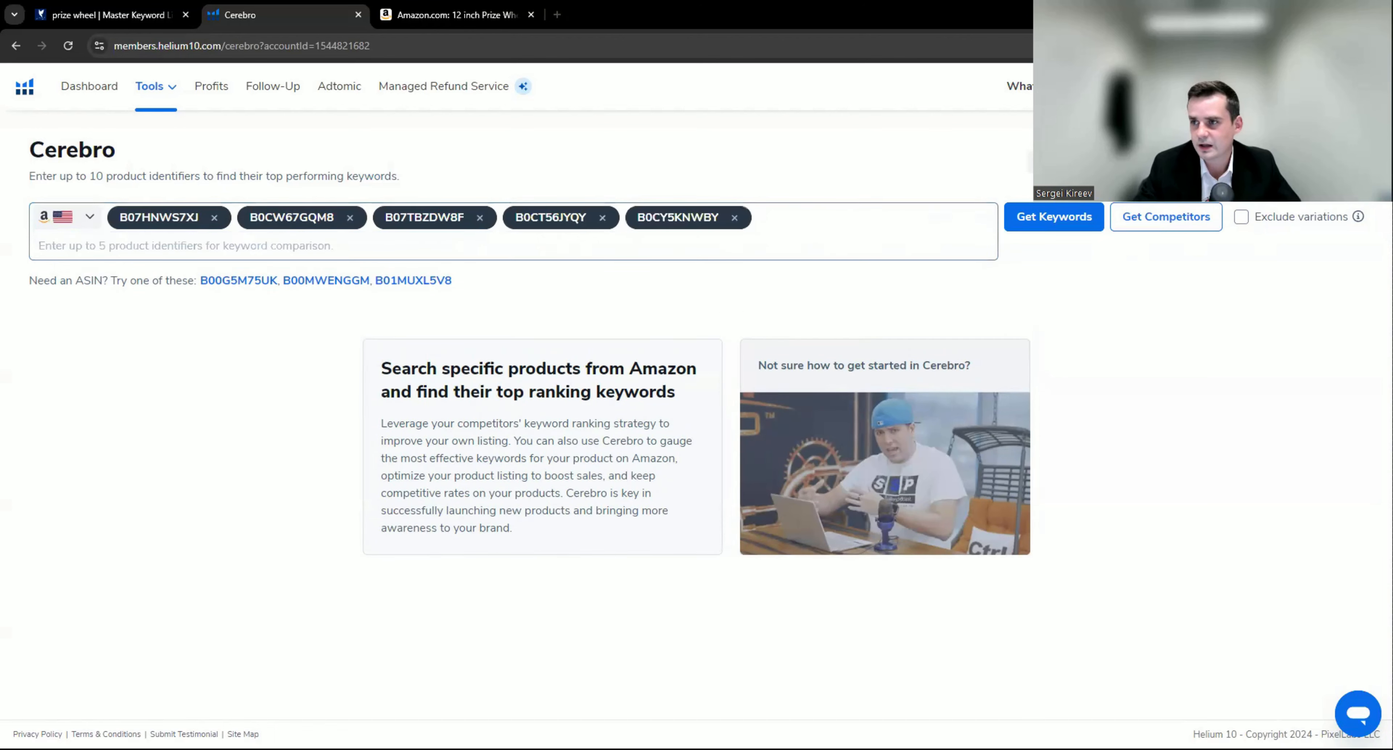
pyautogui.click(774, 243)
pyautogui.write('B0D4F73YN3')
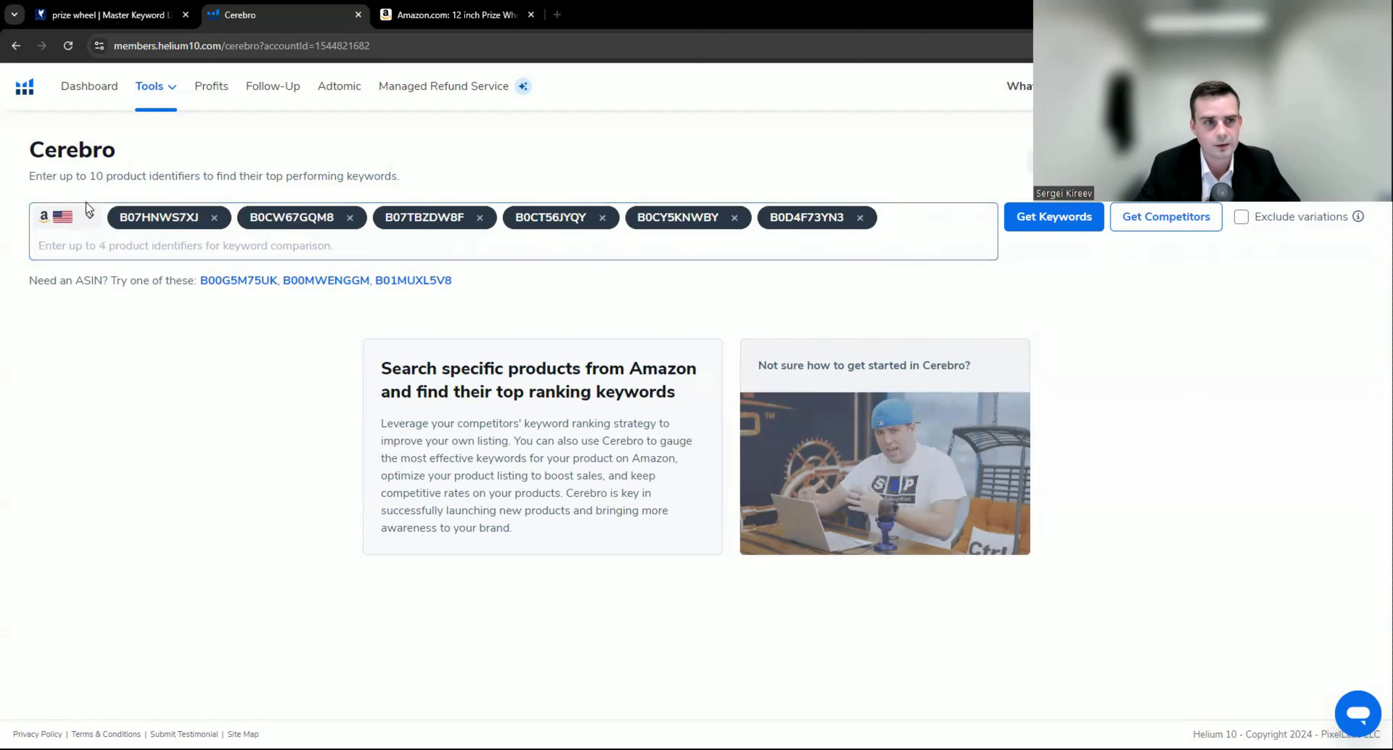
# Step: Add the competitor ASINs B0D8W3P6R5, B0CNNGG1XV and B0C9ZV7ZQJ to the product identifiers
pyautogui.click(436, 325)
pyautogui.write('B0D8W3P6R5')
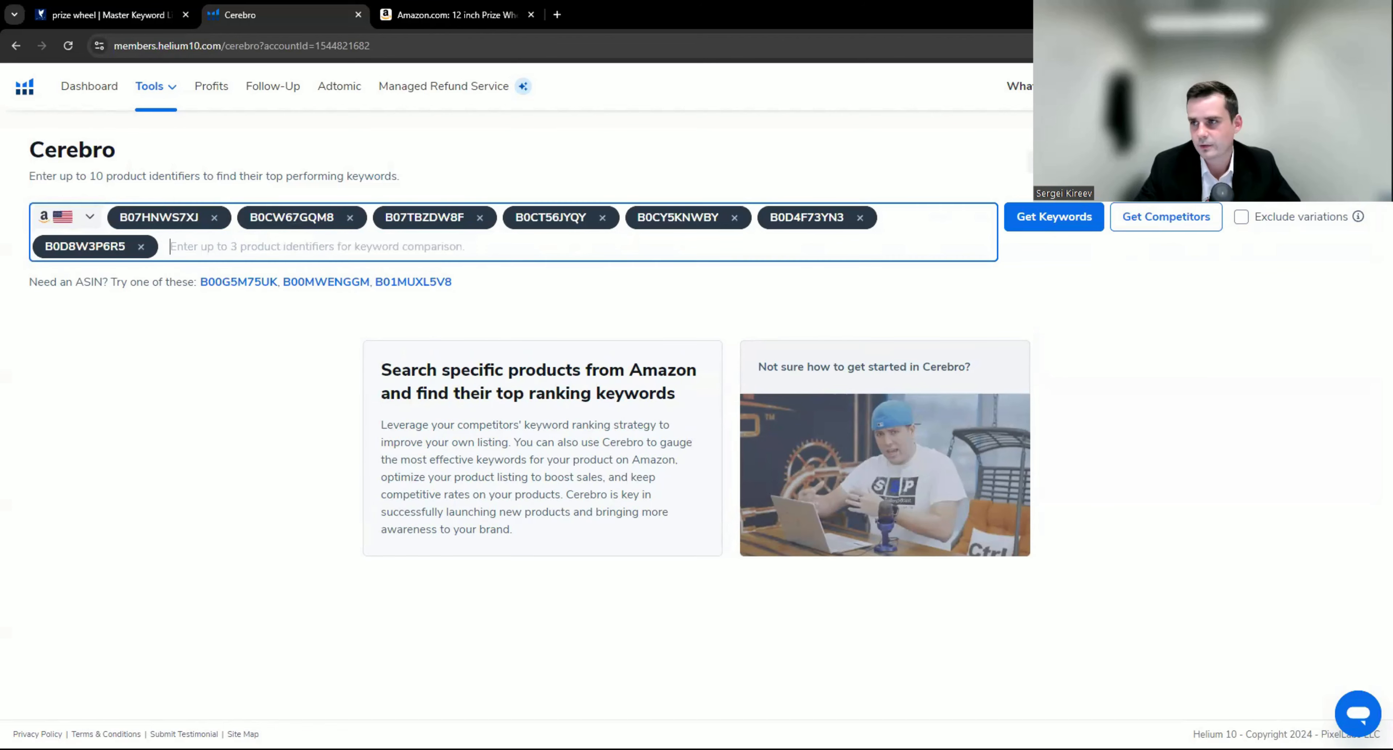
pyautogui.click(208, 243)
pyautogui.write('B0CNNGG1XV')
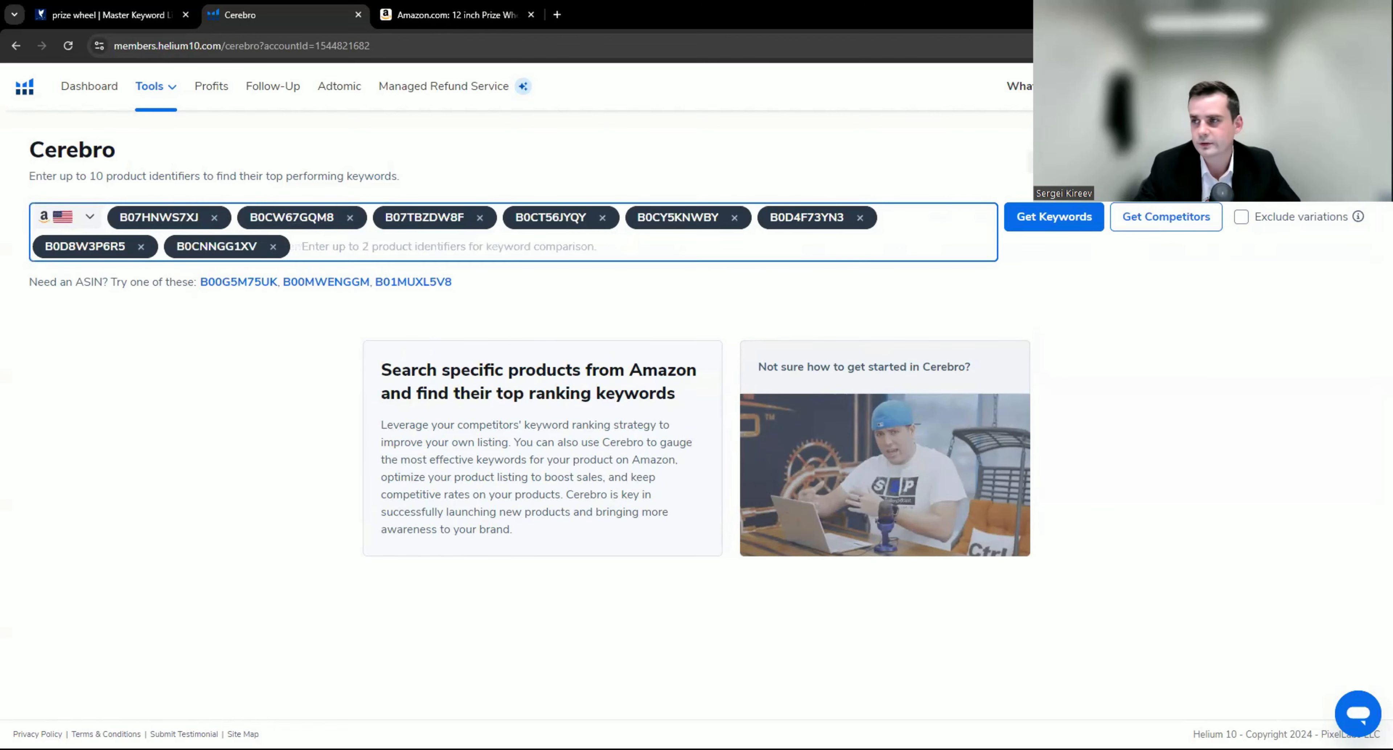
pyautogui.click(385, 246)
pyautogui.write('B0C9ZV7ZQJ')
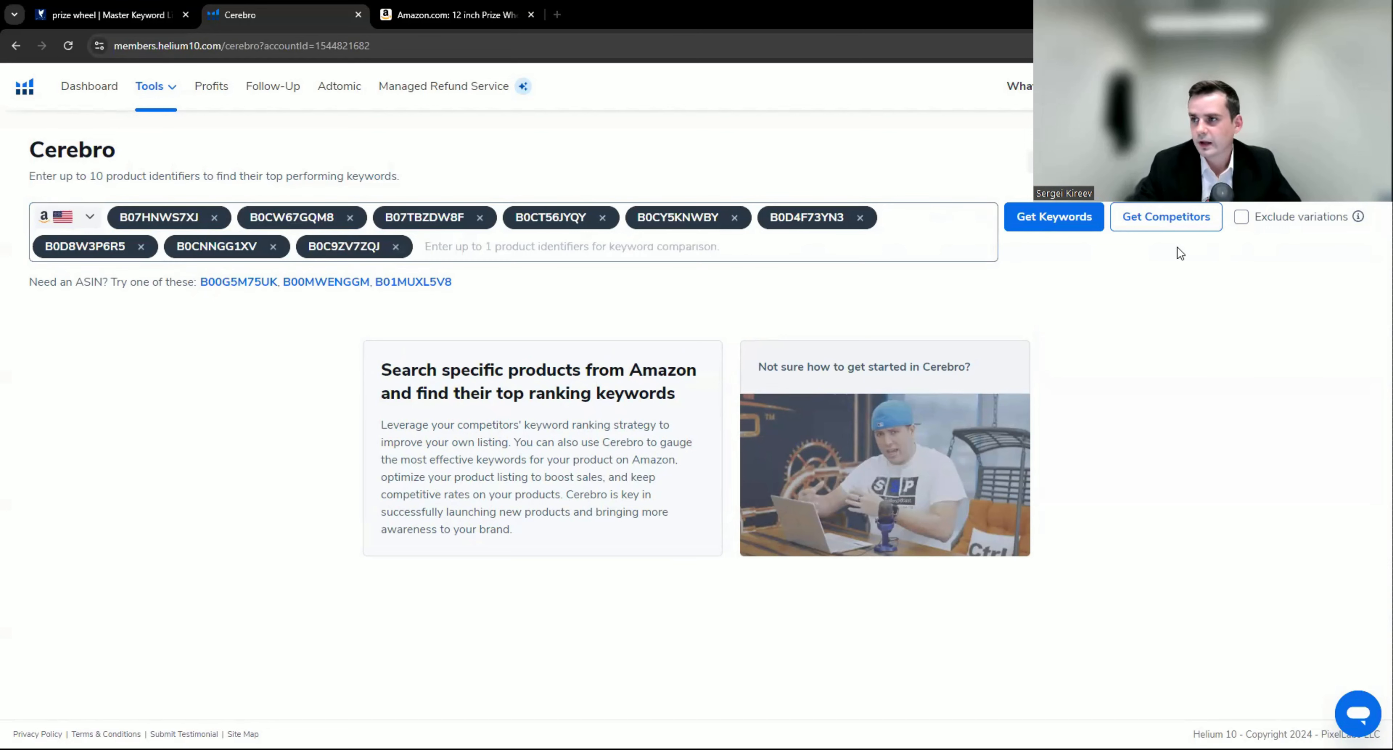
# Step: Add B0CM2WNFMH as the tenth product identifier and get the keywords for all ten ASINs
pyautogui.click(599, 251)
pyautogui.write('B0CM2WNFMH')
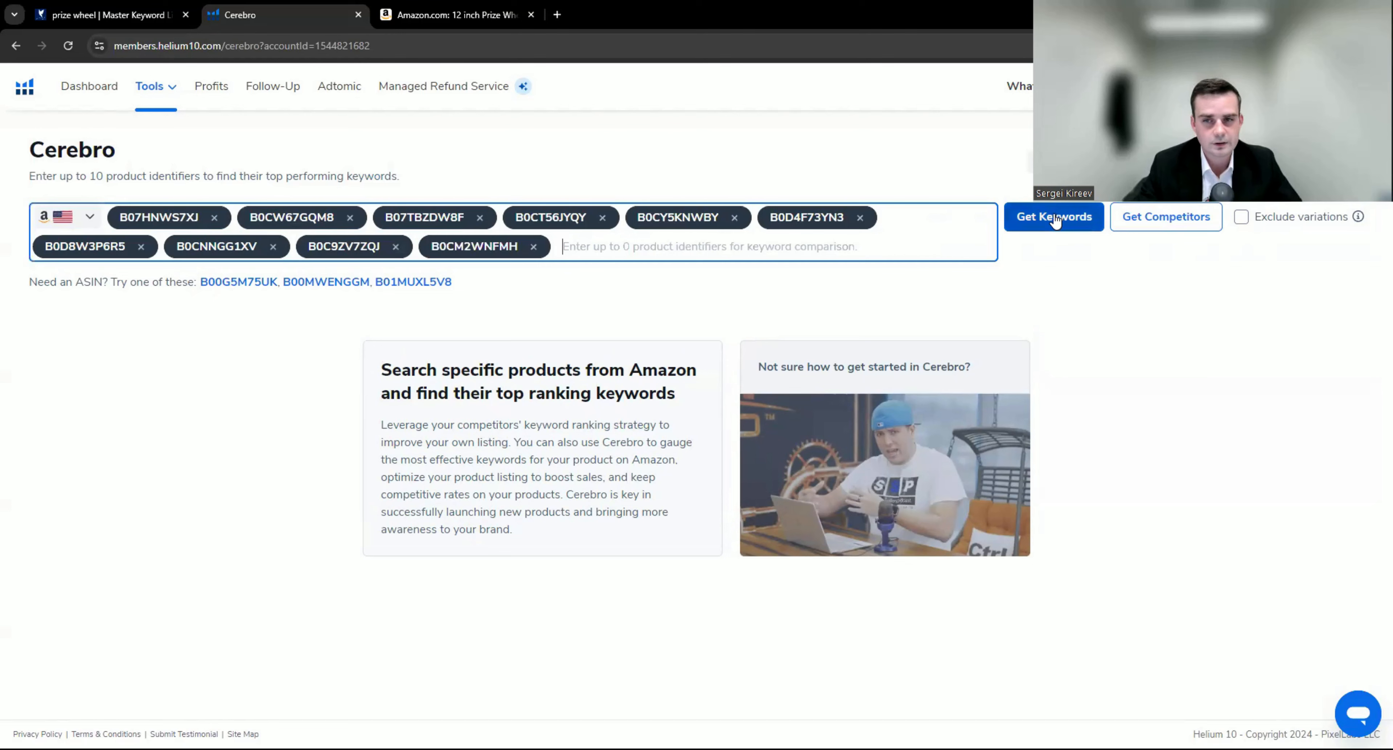
pyautogui.click(1052, 216)
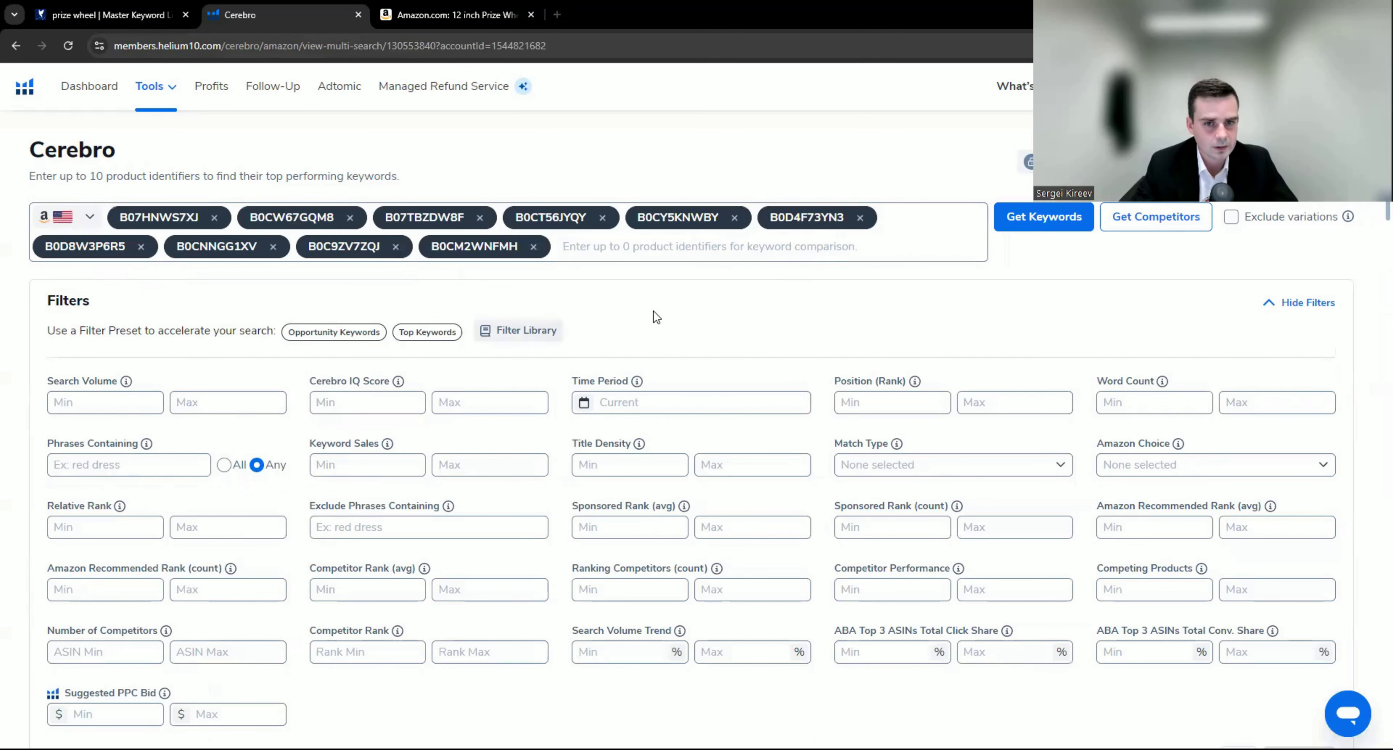
pyautogui.scroll(-2, 687, 305)
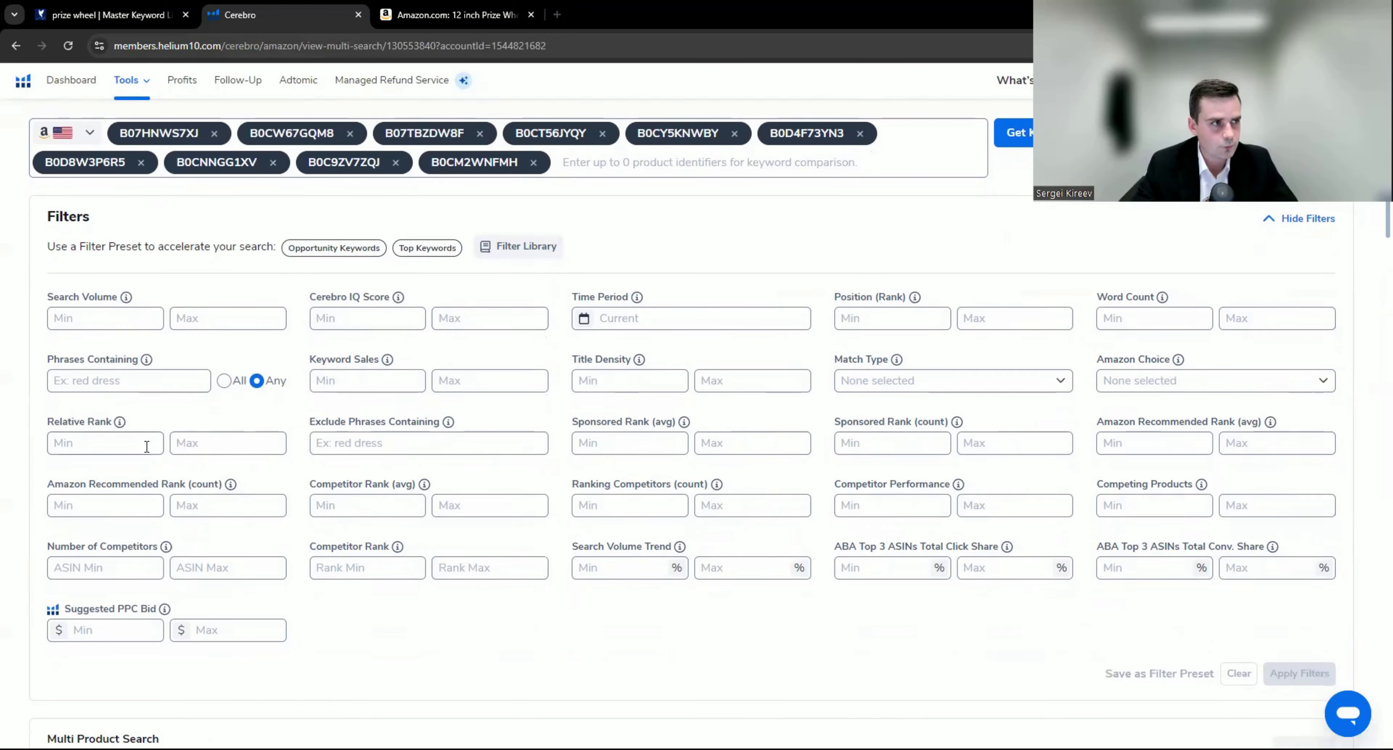
pyautogui.scroll(2, 660, 259)
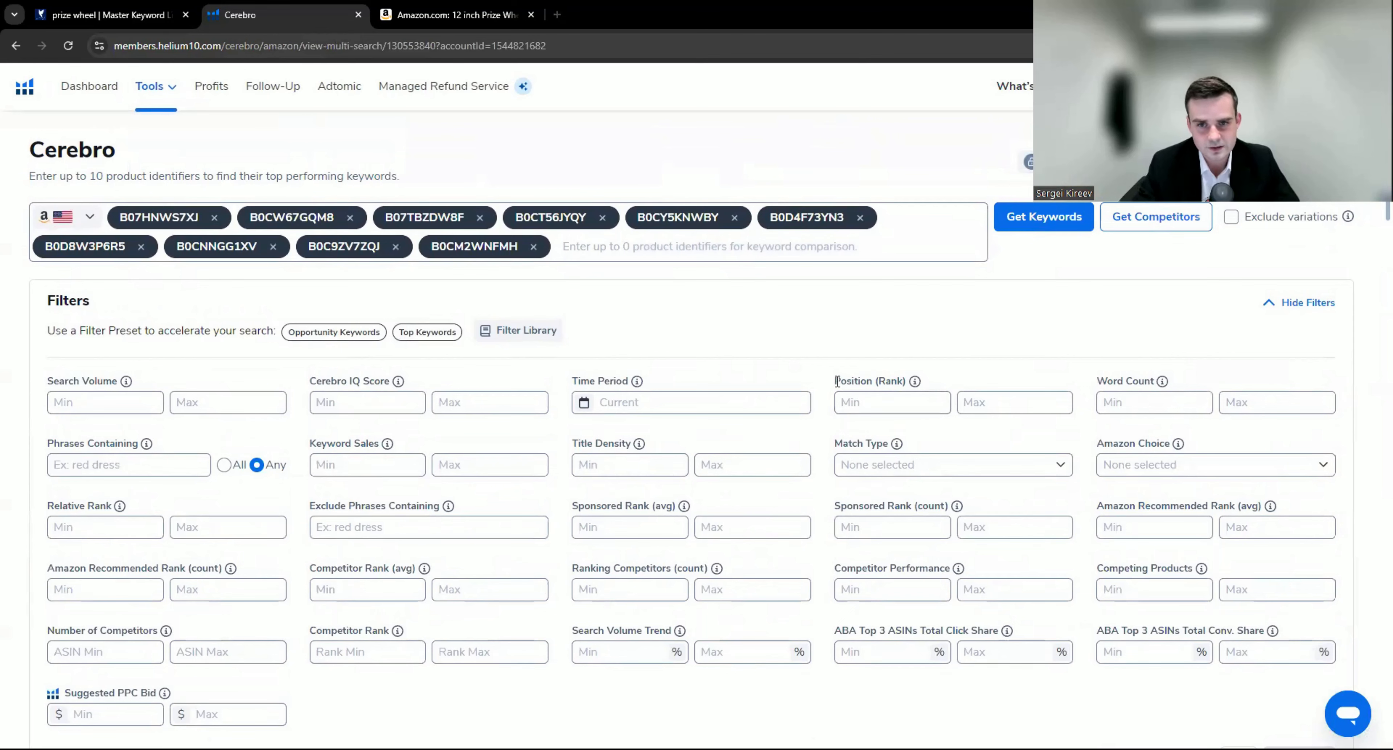
# Step: Set the Position (Rank) filter to a minimum of 1 and a maximum of 10
pyautogui.moveTo(837, 382); pyautogui.dragTo(913, 383)
pyautogui.click(872, 383)
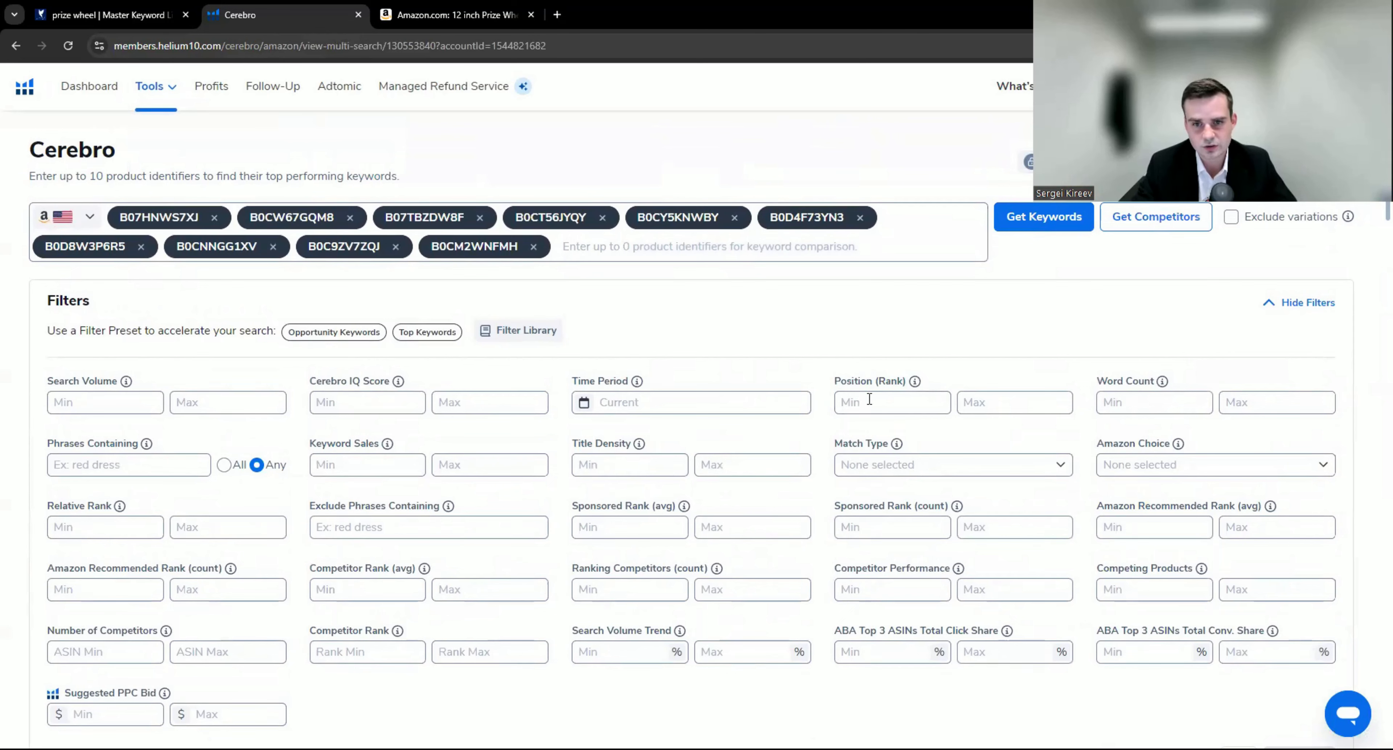
pyautogui.click(869, 400)
pyautogui.write('1')
pyautogui.press('Tab')
pyautogui.write('10')
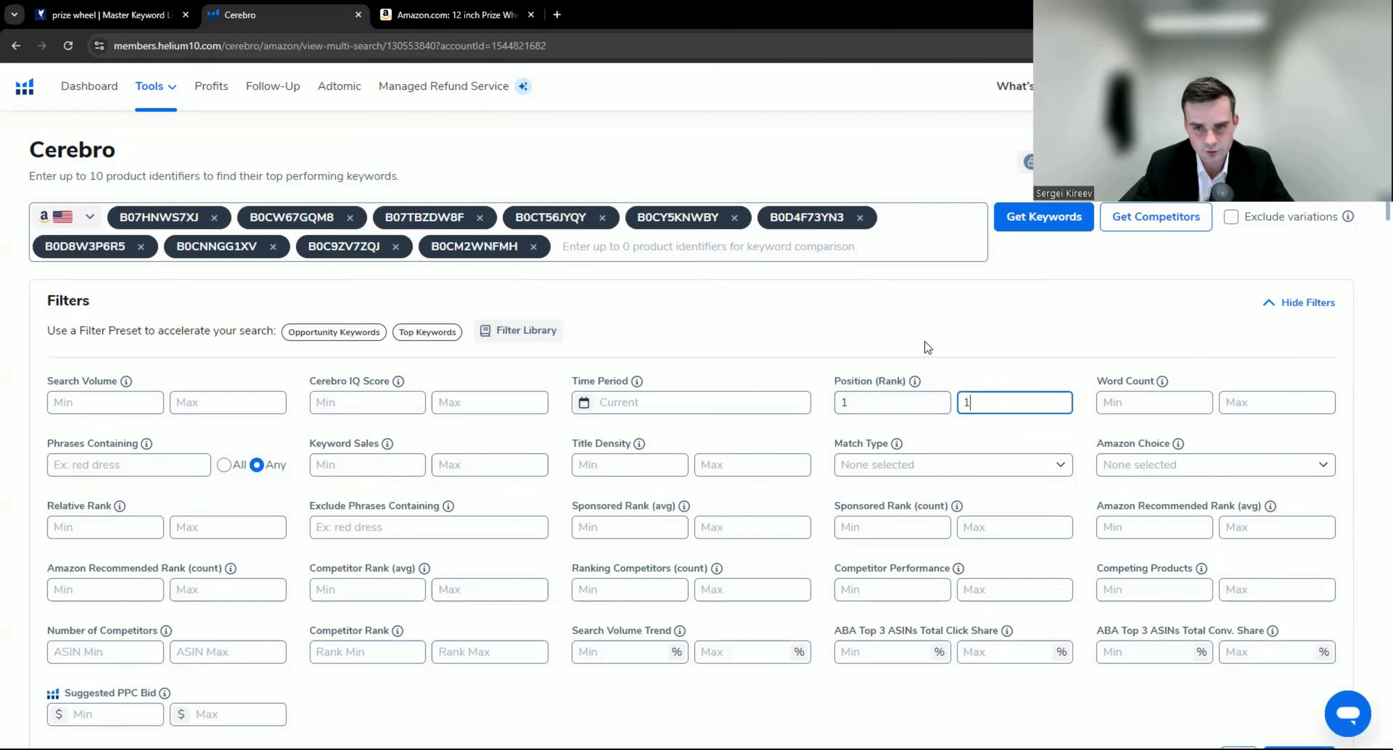
pyautogui.click(914, 333)
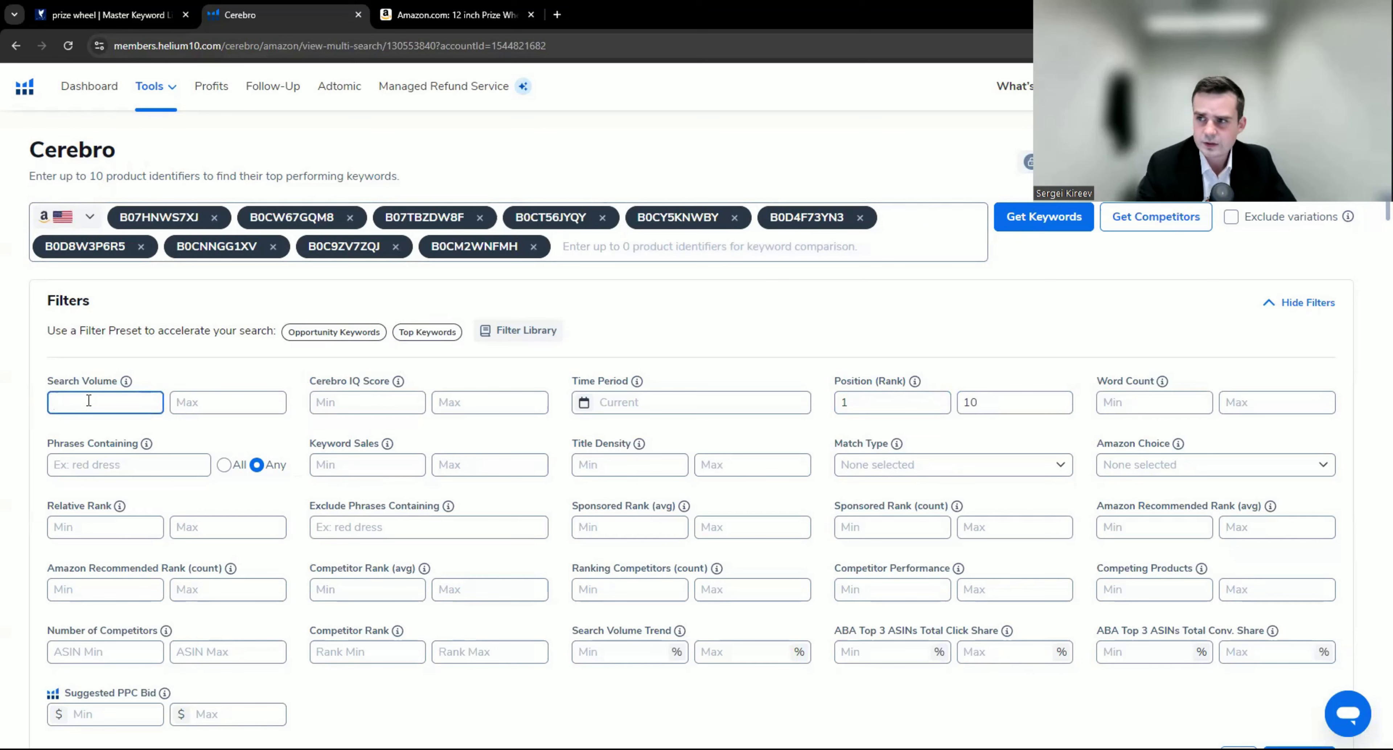
# Step: Set the minimum Search Volume to 300 and apply the filters to the keyword results
pyautogui.click(75, 335)
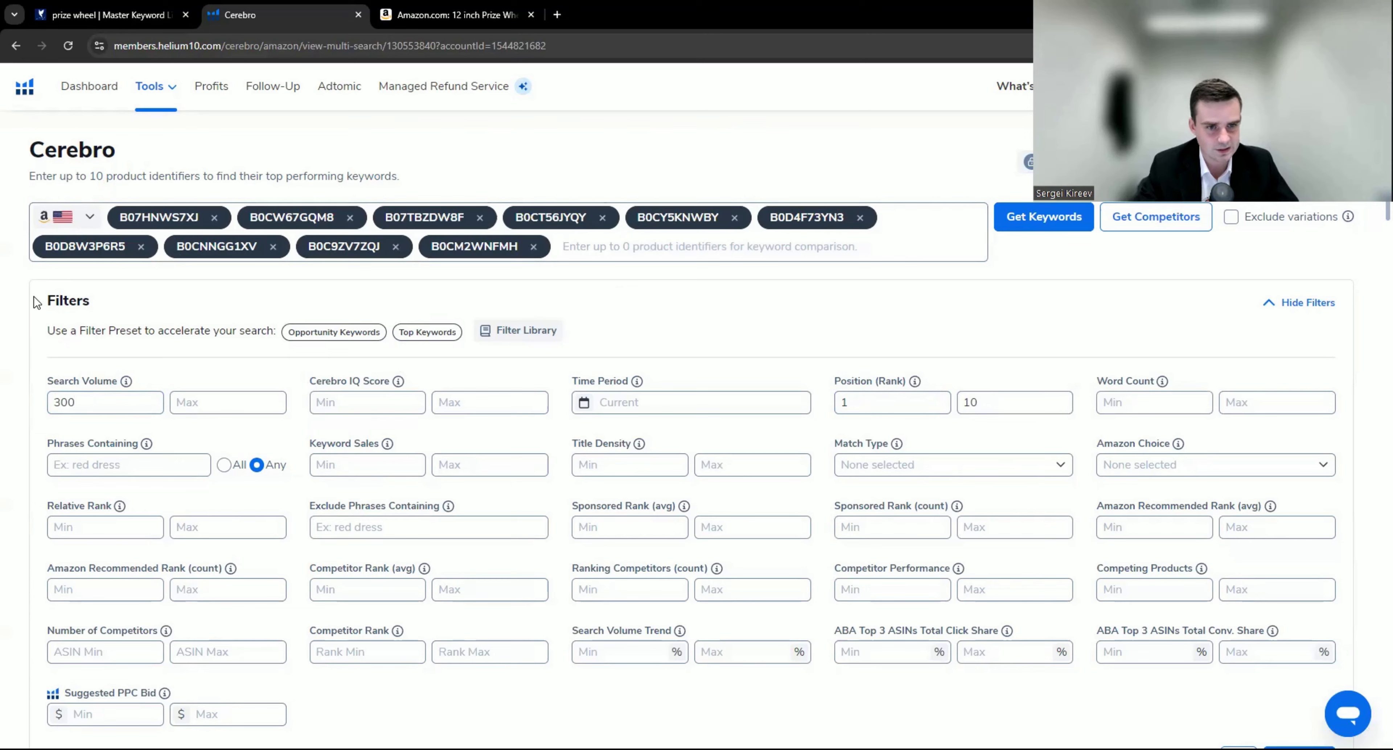
pyautogui.scroll(-1, 35, 298)
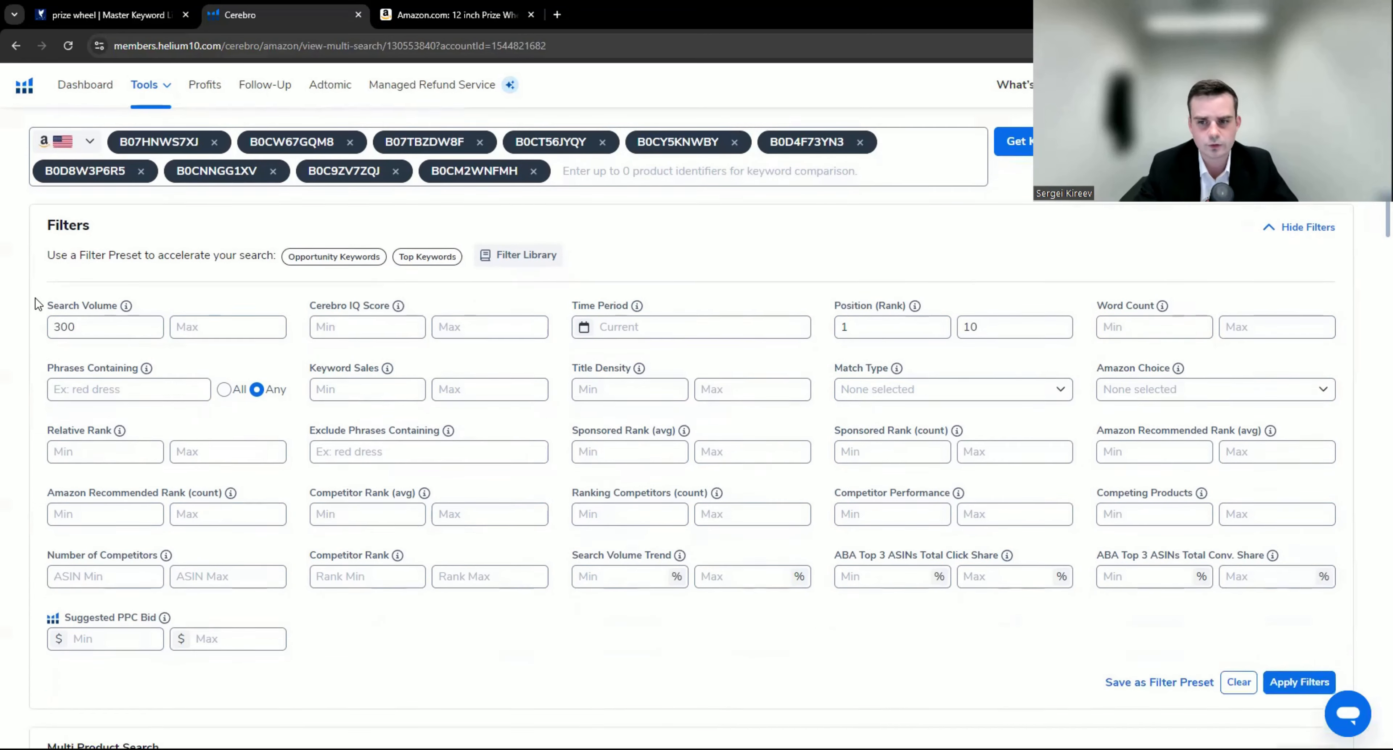
pyautogui.click(1299, 673)
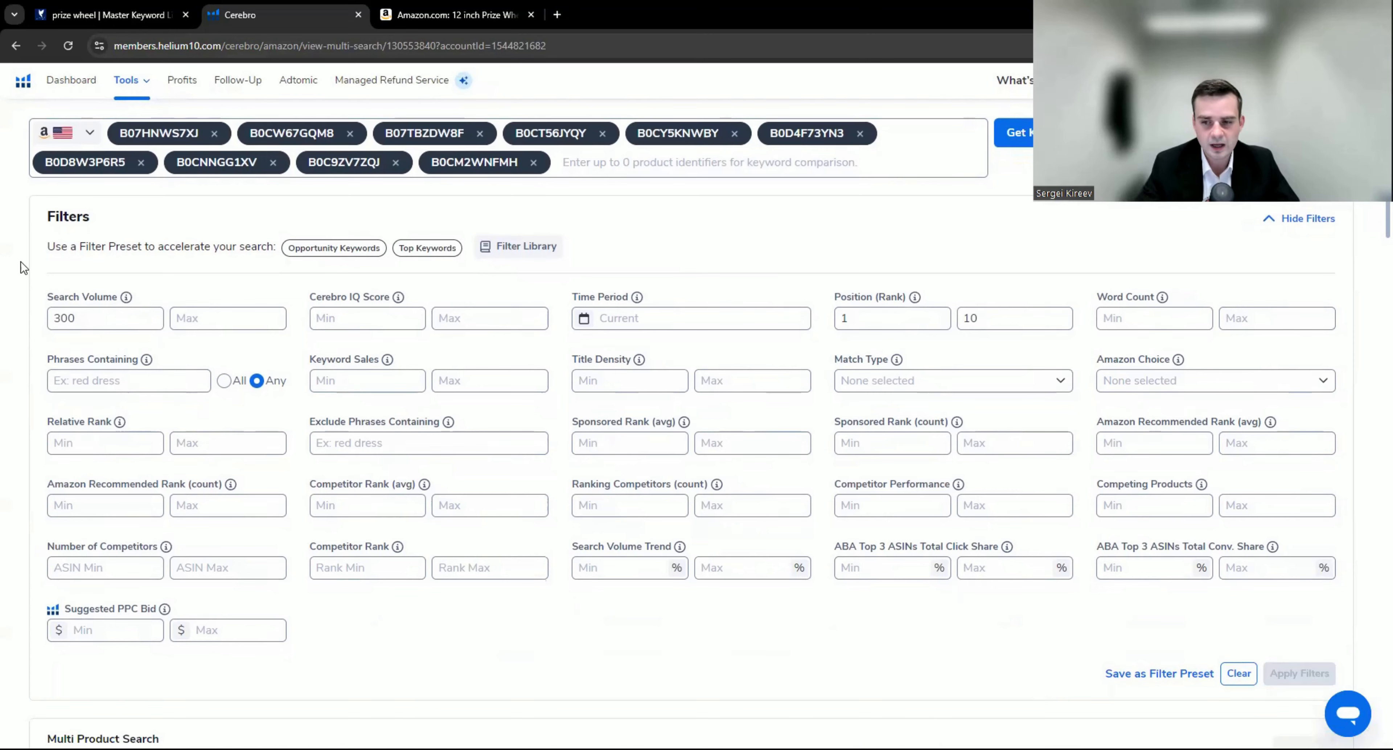
# Step: Export the filtered keywords as a CSV file and switch to the exported file in Excel
pyautogui.scroll(-10, 22, 268)
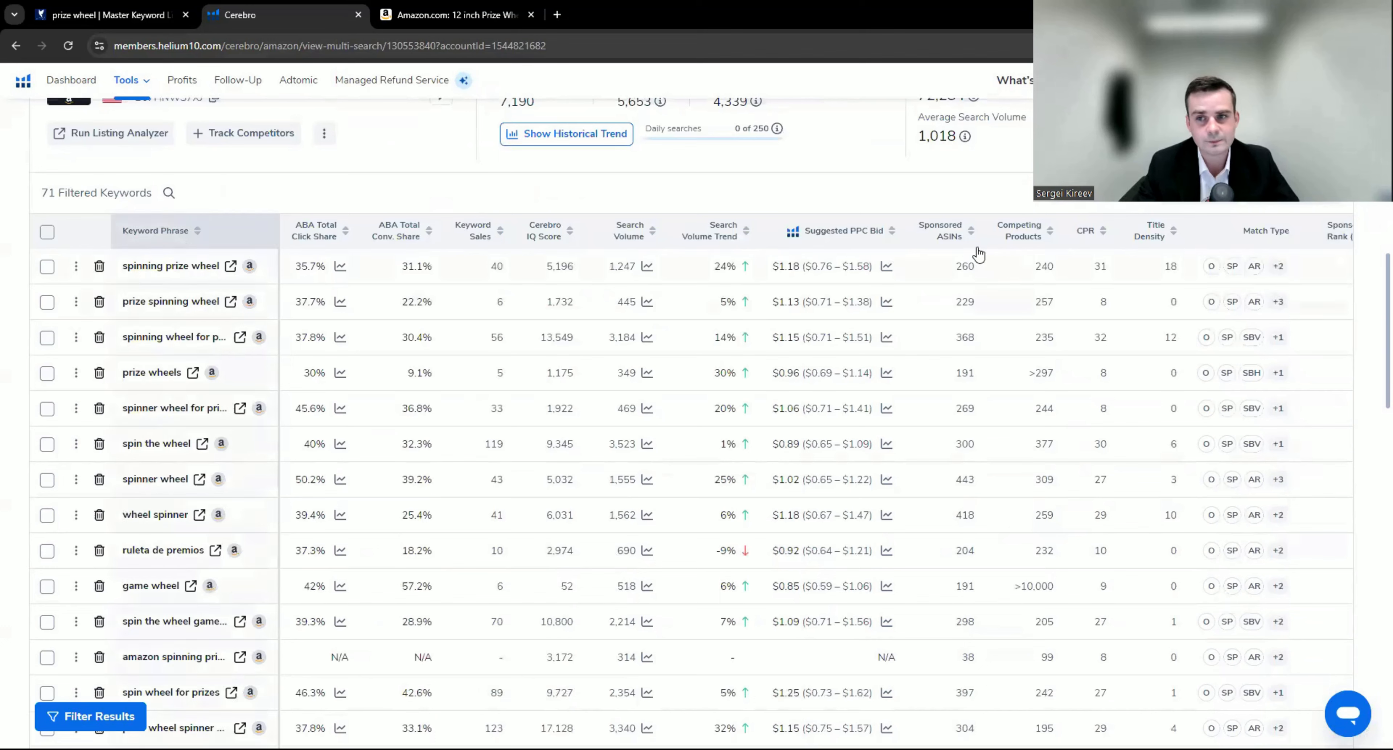
pyautogui.click(1307, 193)
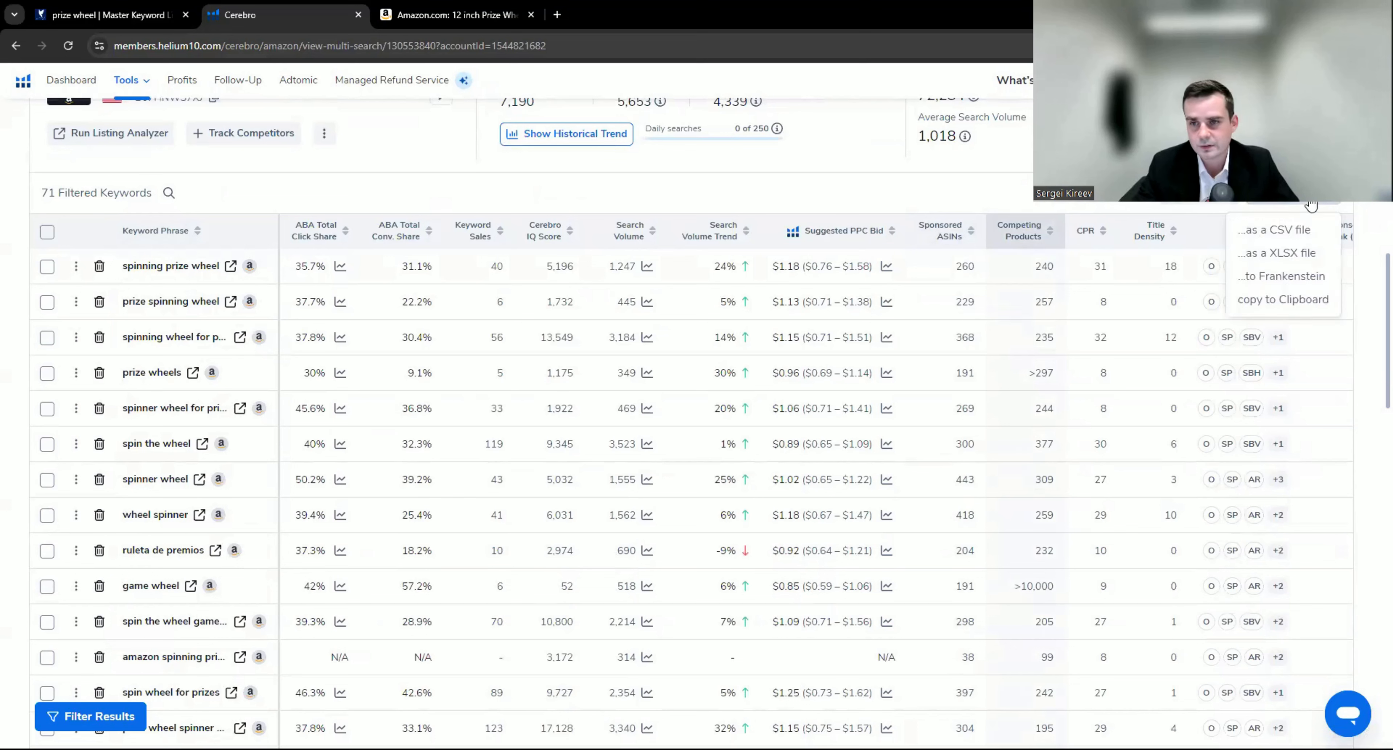
pyautogui.click(1300, 231)
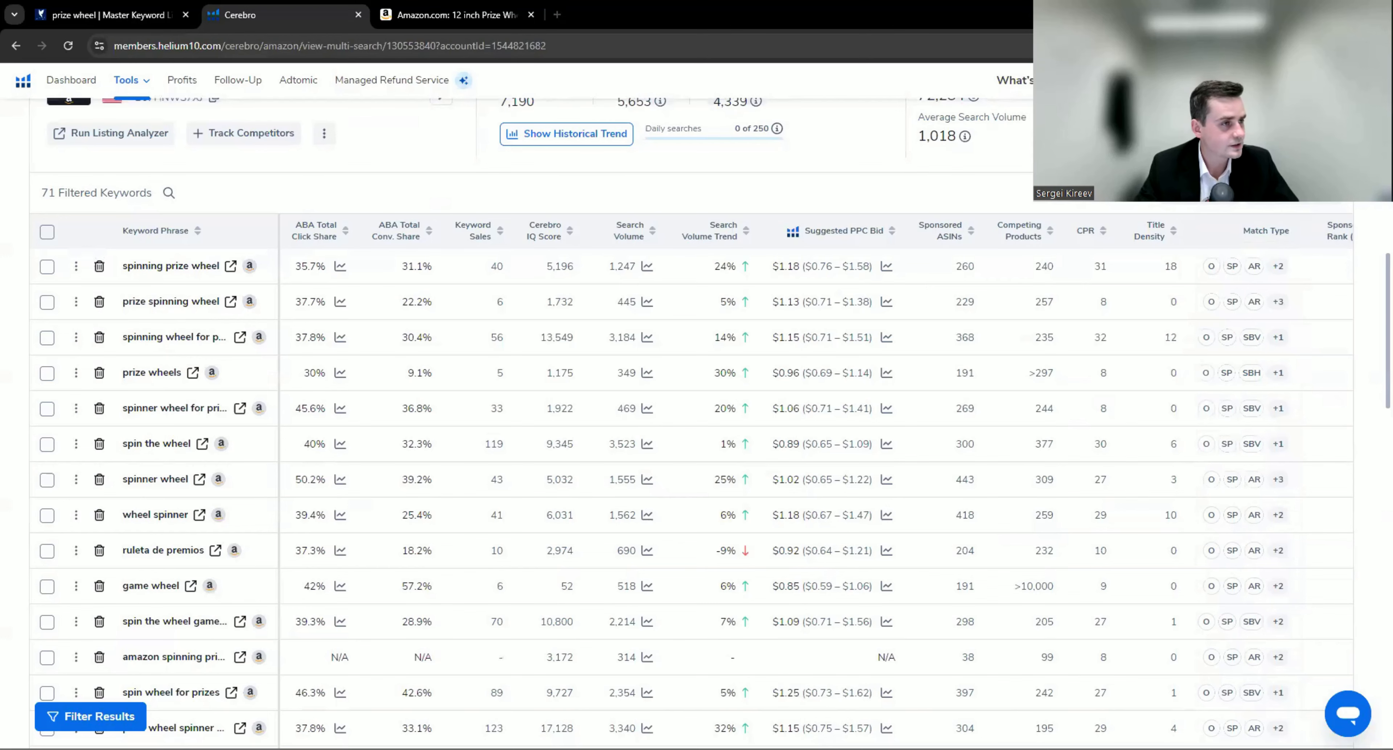
pyautogui.hotkey('alt', 'Tab')
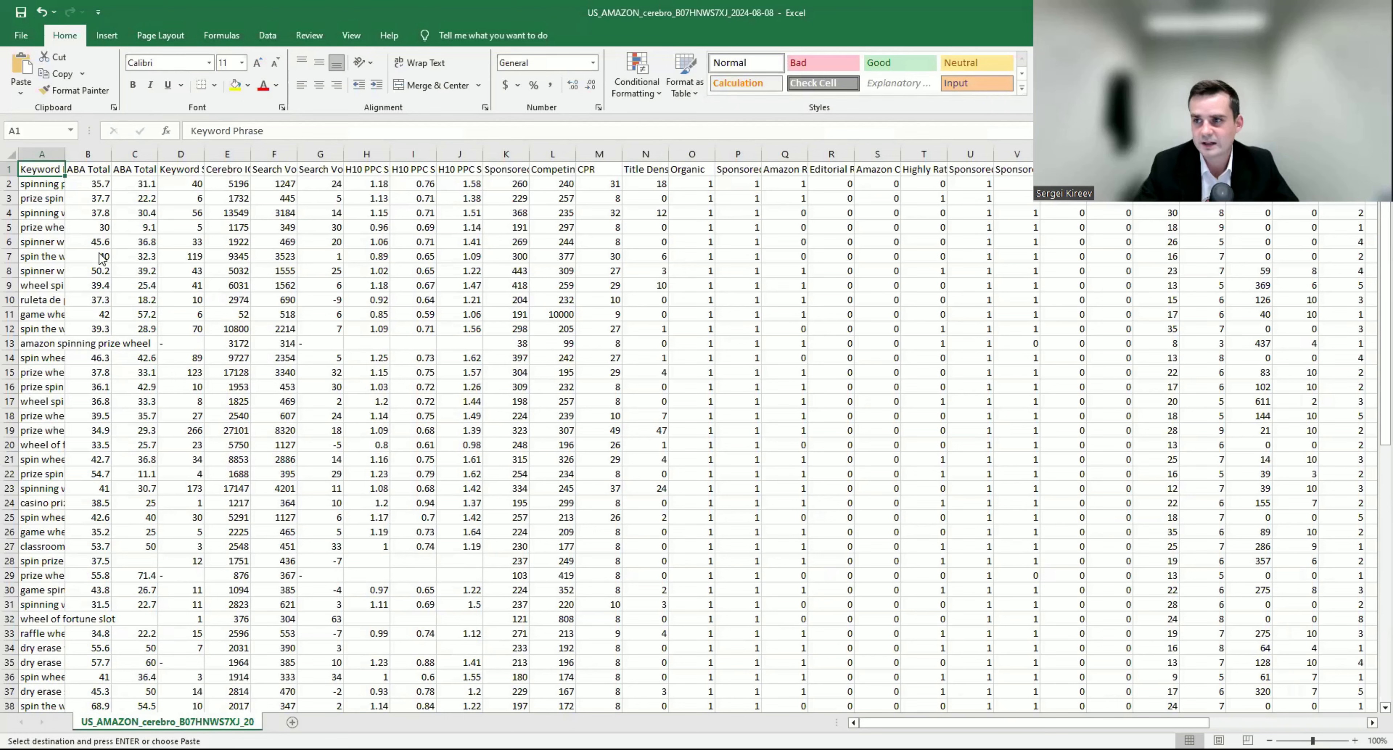
pyautogui.hotkey('alt', 'Tab')
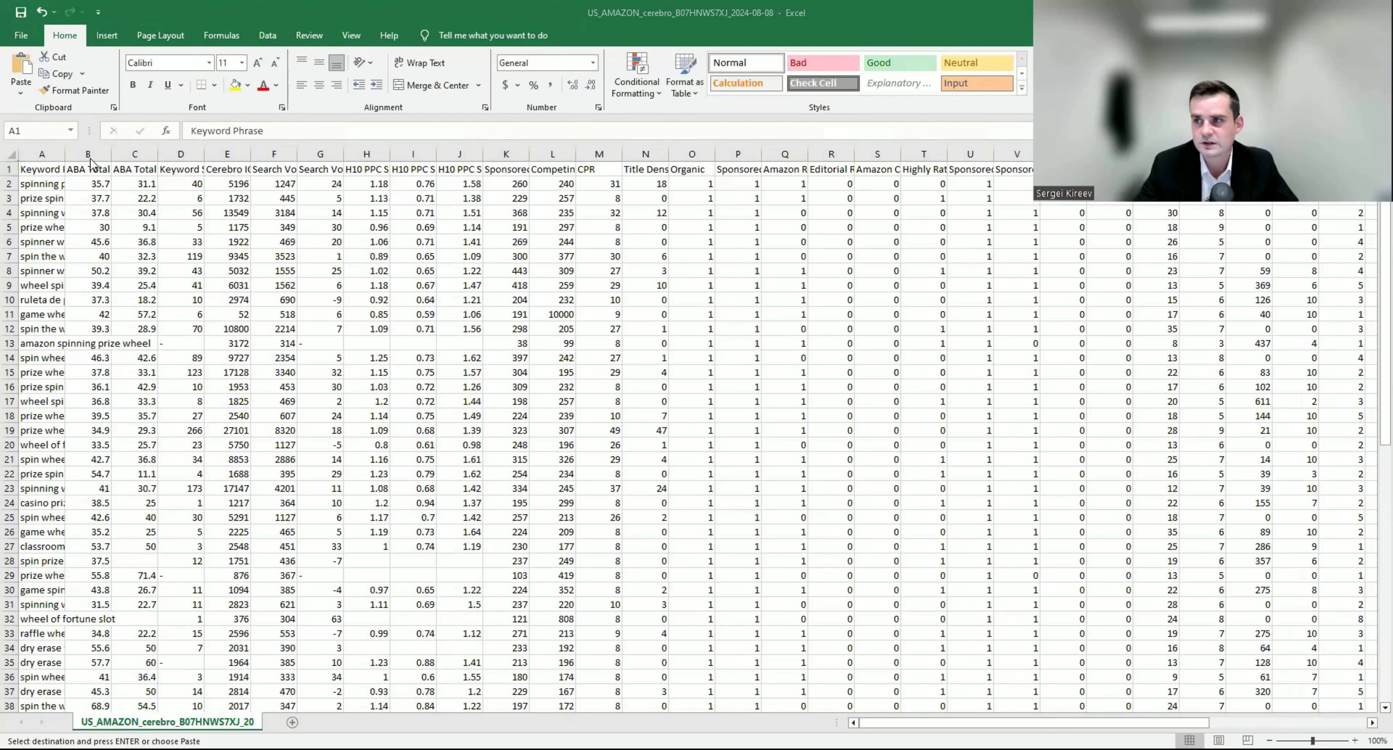
# Step: Delete all columns of the Cerebro export except Keyword Phrase and Search Volume
pyautogui.moveTo(87, 155); pyautogui.dragTo(117, 234)
pyautogui.rightClick(117, 234)
pyautogui.click(169, 369)
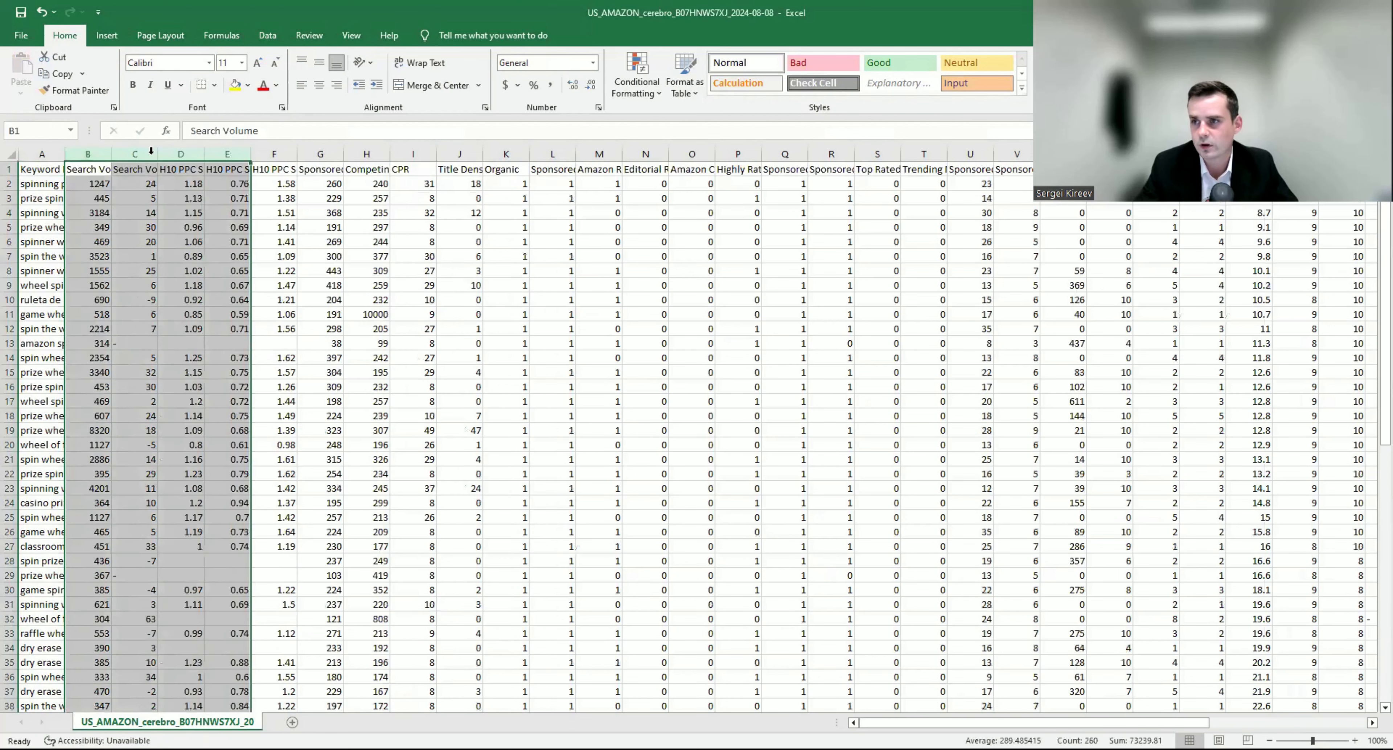
pyautogui.click(136, 155)
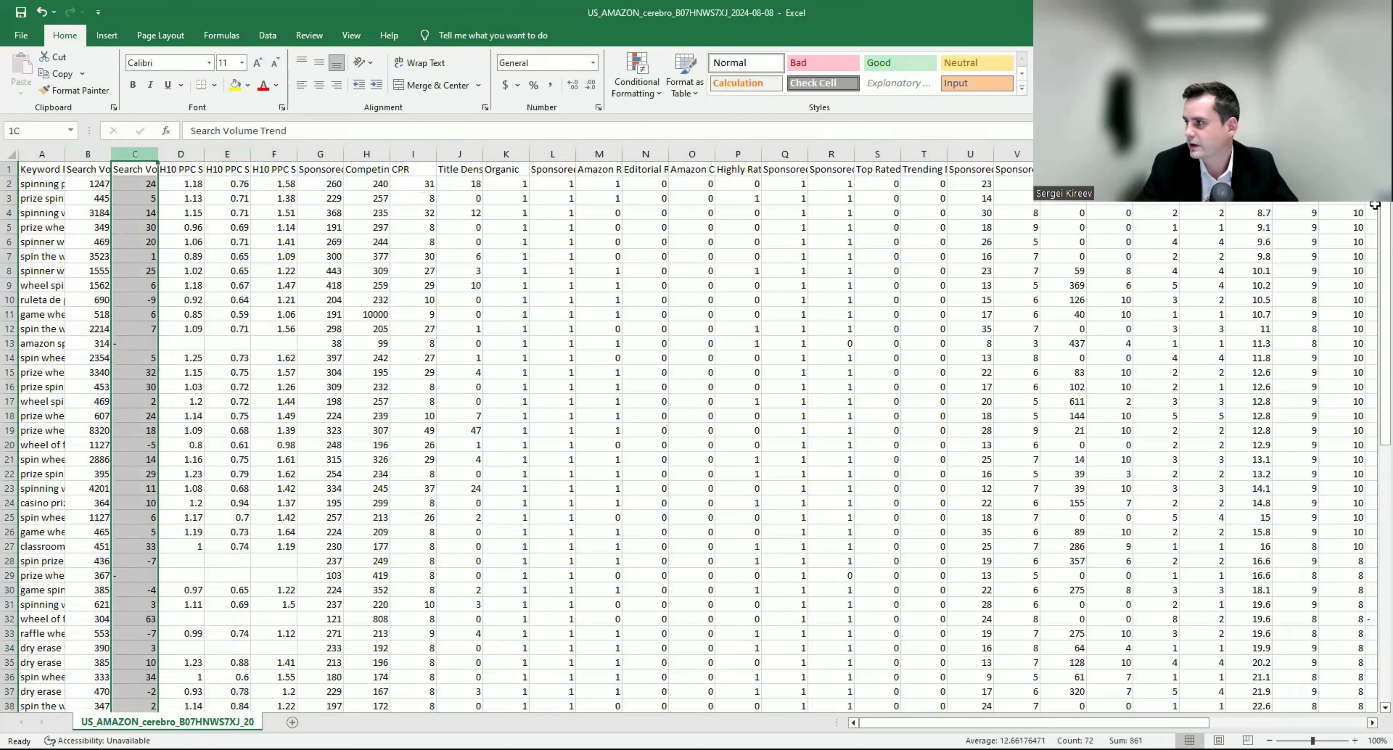
pyautogui.hotkey('ctrl', 'shift', 'Right')
pyautogui.rightClick(1194, 255)
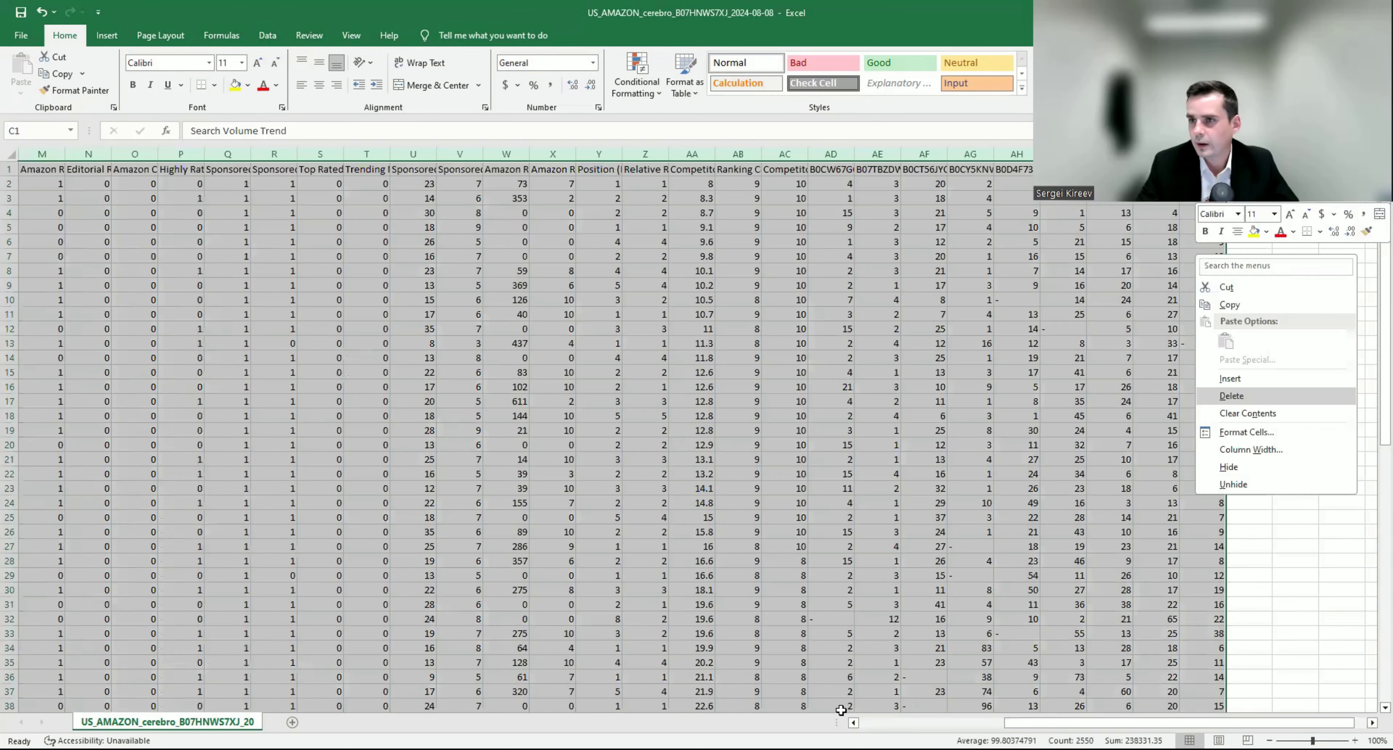
pyautogui.click(1225, 397)
# Step: Copy the Keyword Phrase and Search Volume columns and switch to the niche-4csm58AD4t-keywords (2) workbook
pyautogui.moveTo(41, 162); pyautogui.dragTo(86, 160)
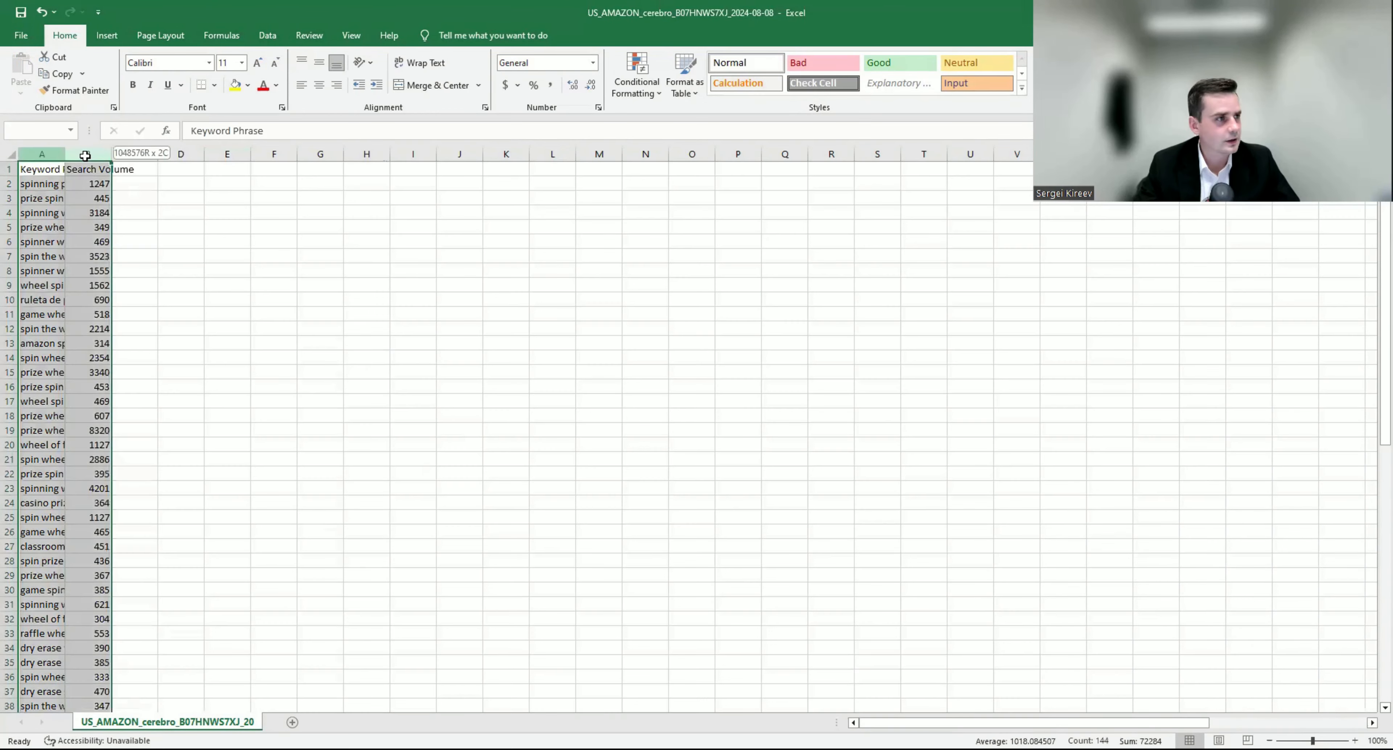
pyautogui.hotkey('ctrl', 'c')
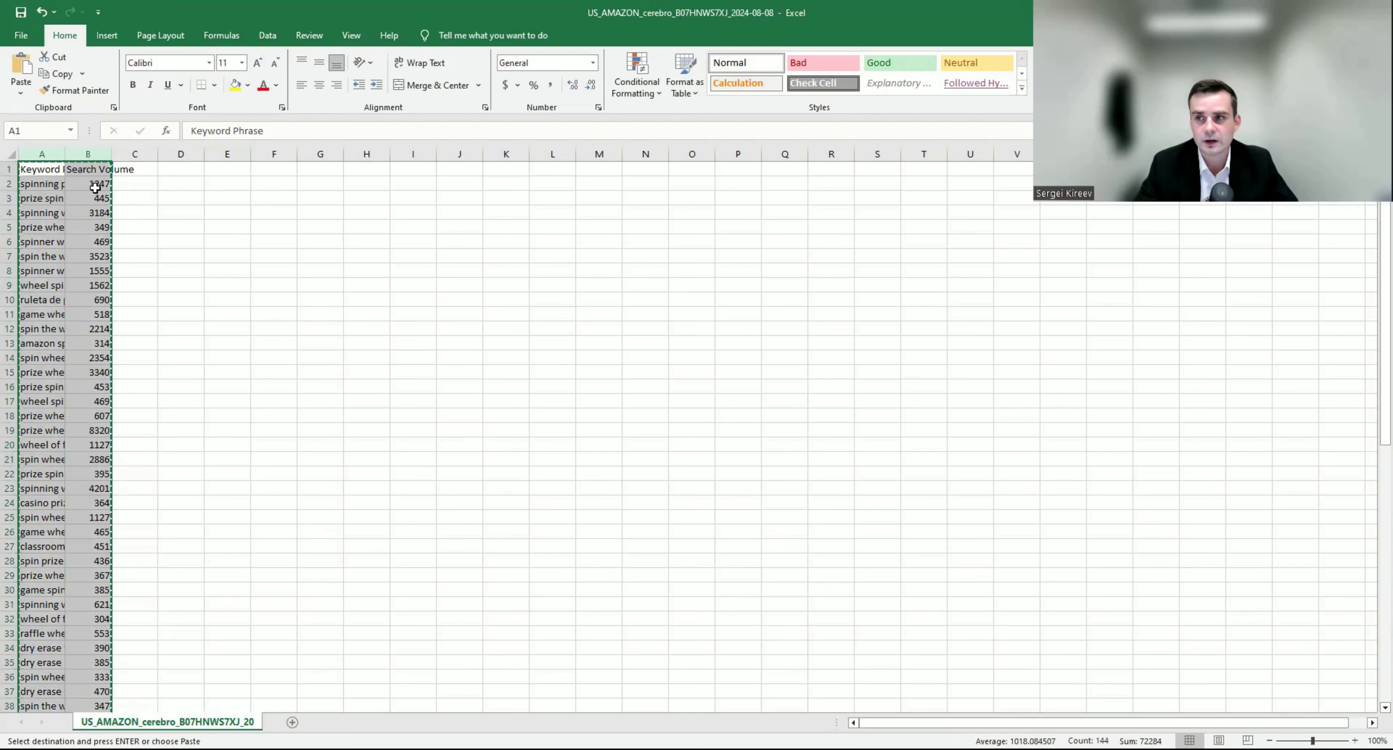
pyautogui.press('Escape')
pyautogui.click(56, 154)
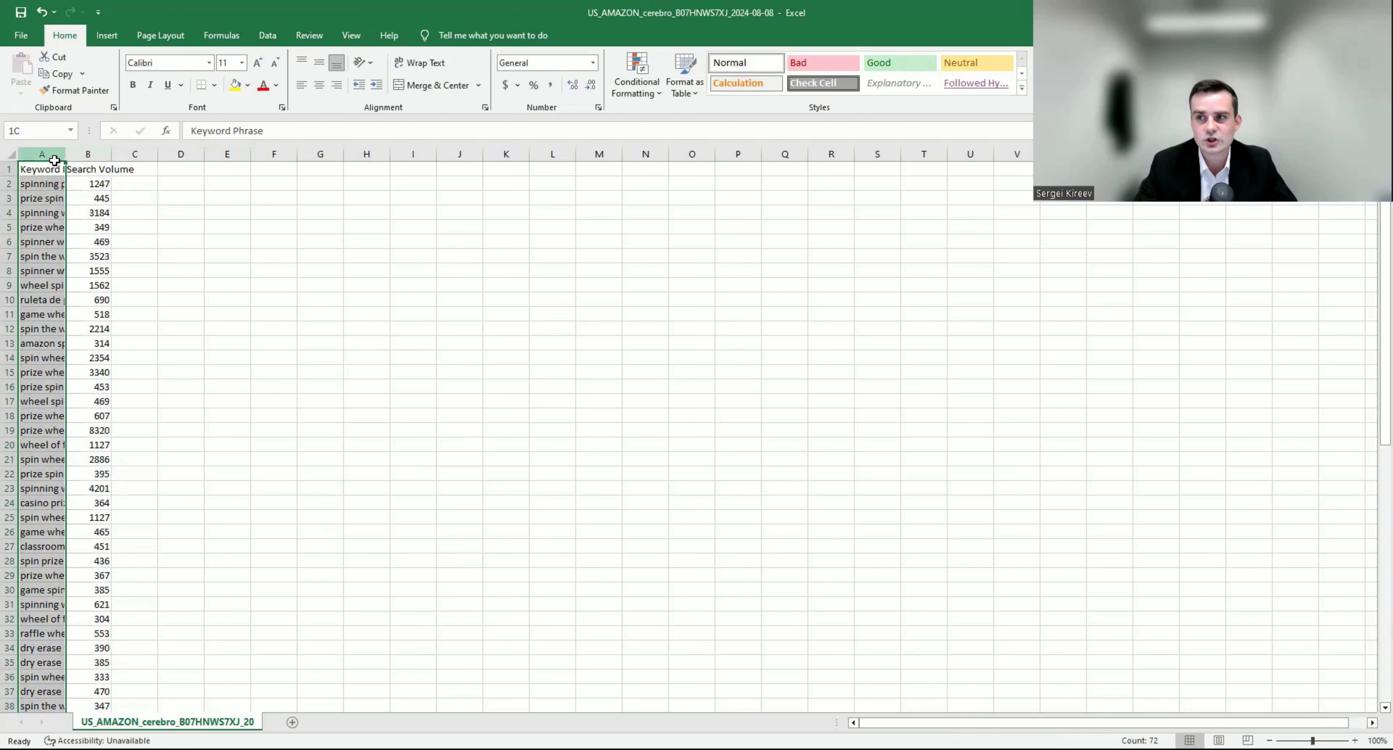
pyautogui.moveTo(64, 158); pyautogui.dragTo(89, 156)
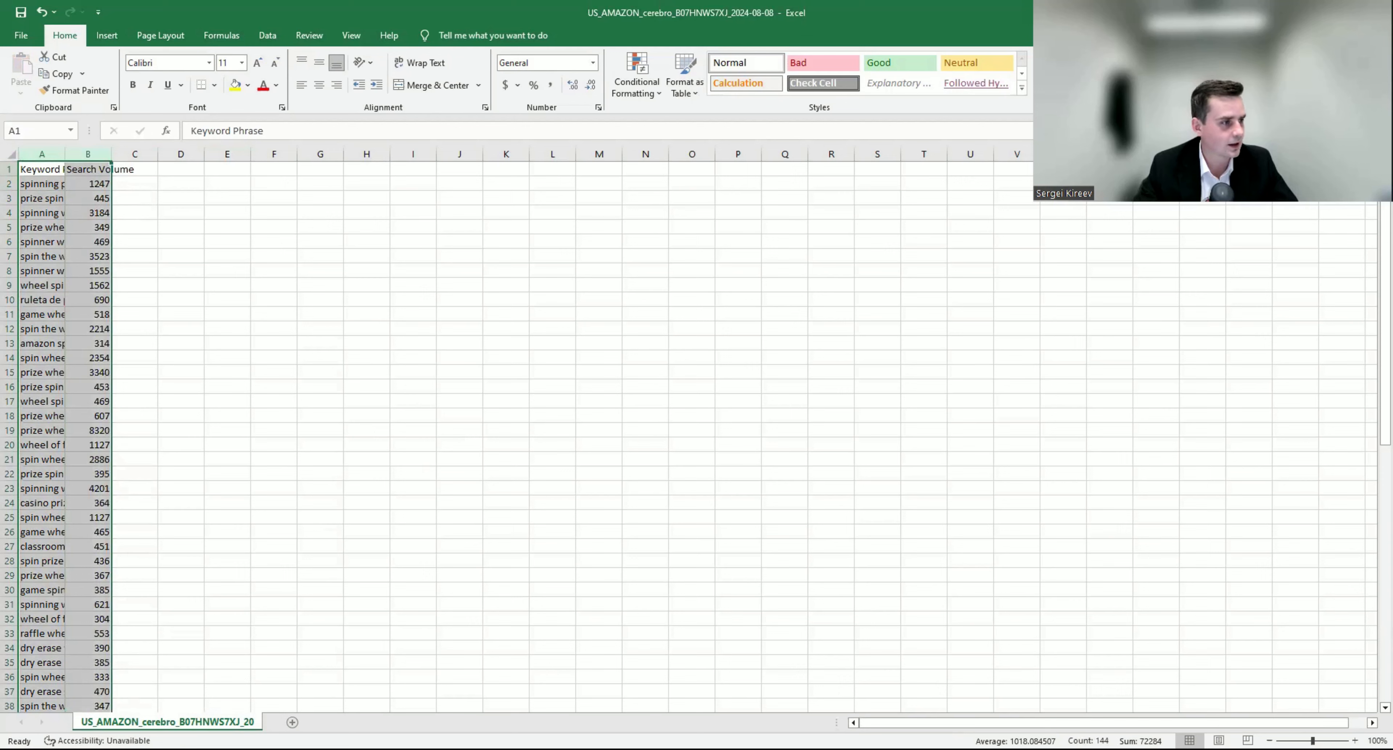
pyautogui.hotkey('alt', 'Tab')
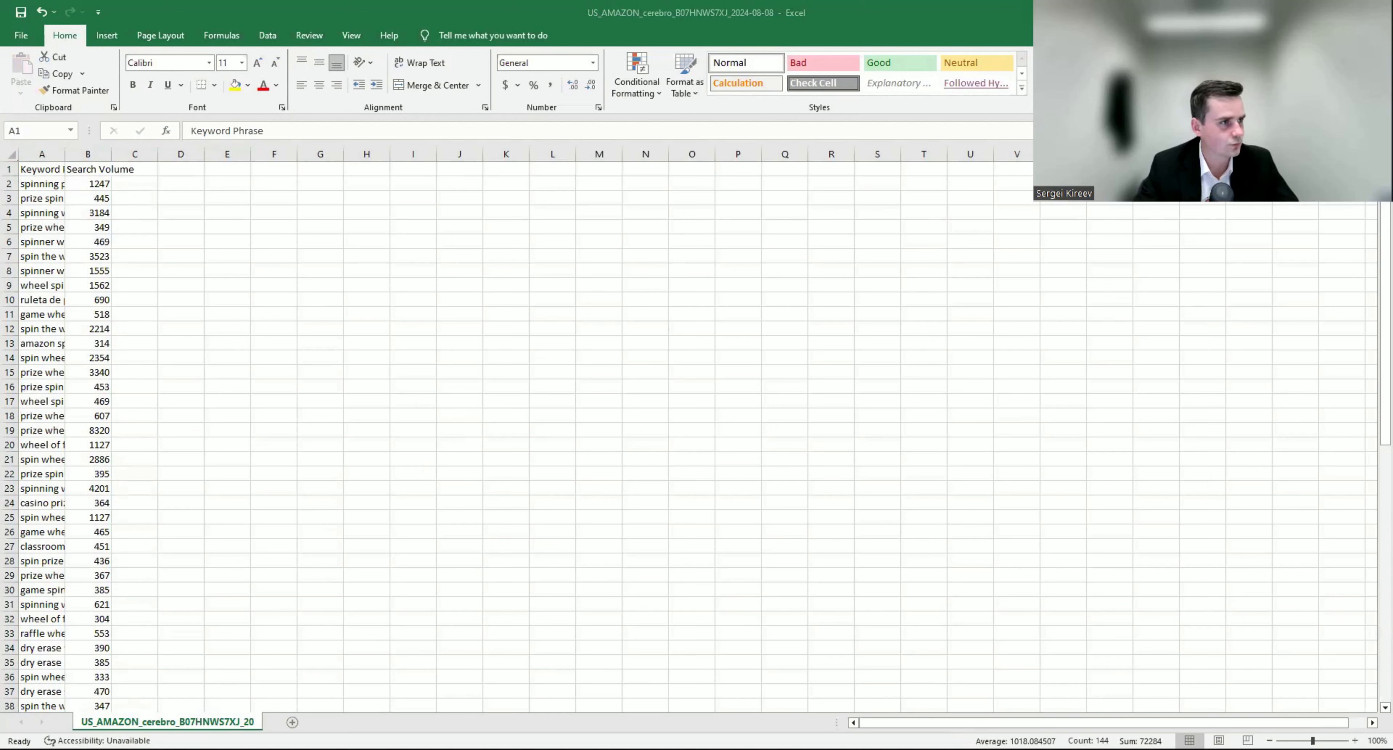
pyautogui.hotkey('alt', 'Tab')
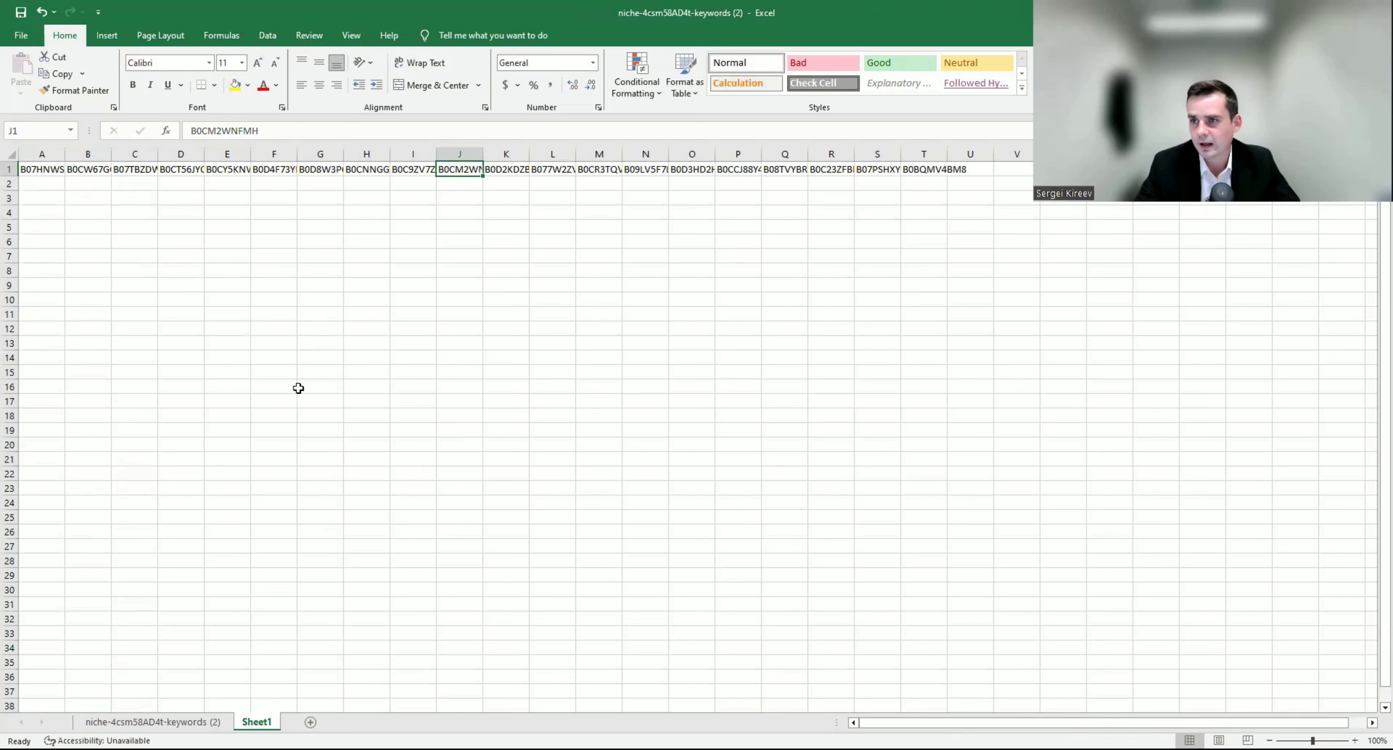
pyautogui.hotkey('ctrl', 'c')
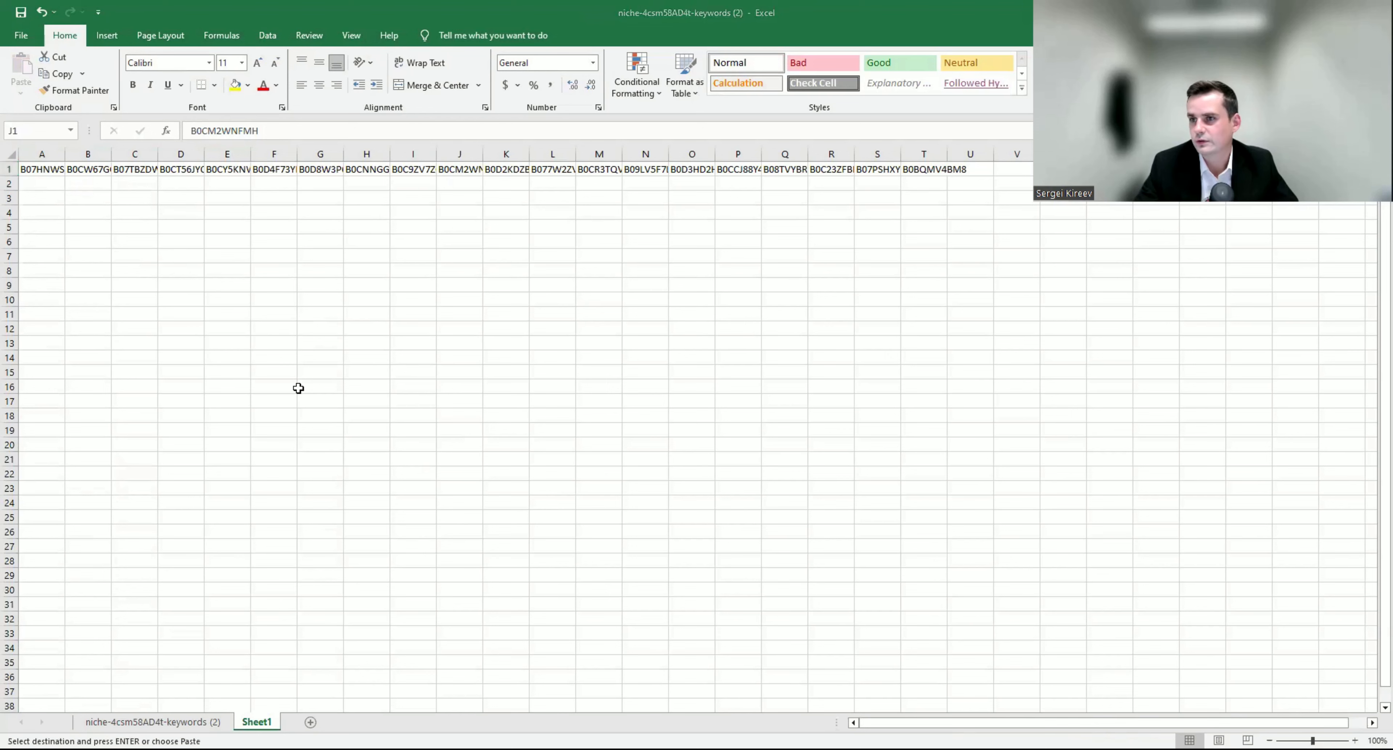
# Step: Paste the copied columns at L1 of the niche-4csm58AD4t-keywords (2) sheet and fit their widths to the contents
pyautogui.click(154, 722)
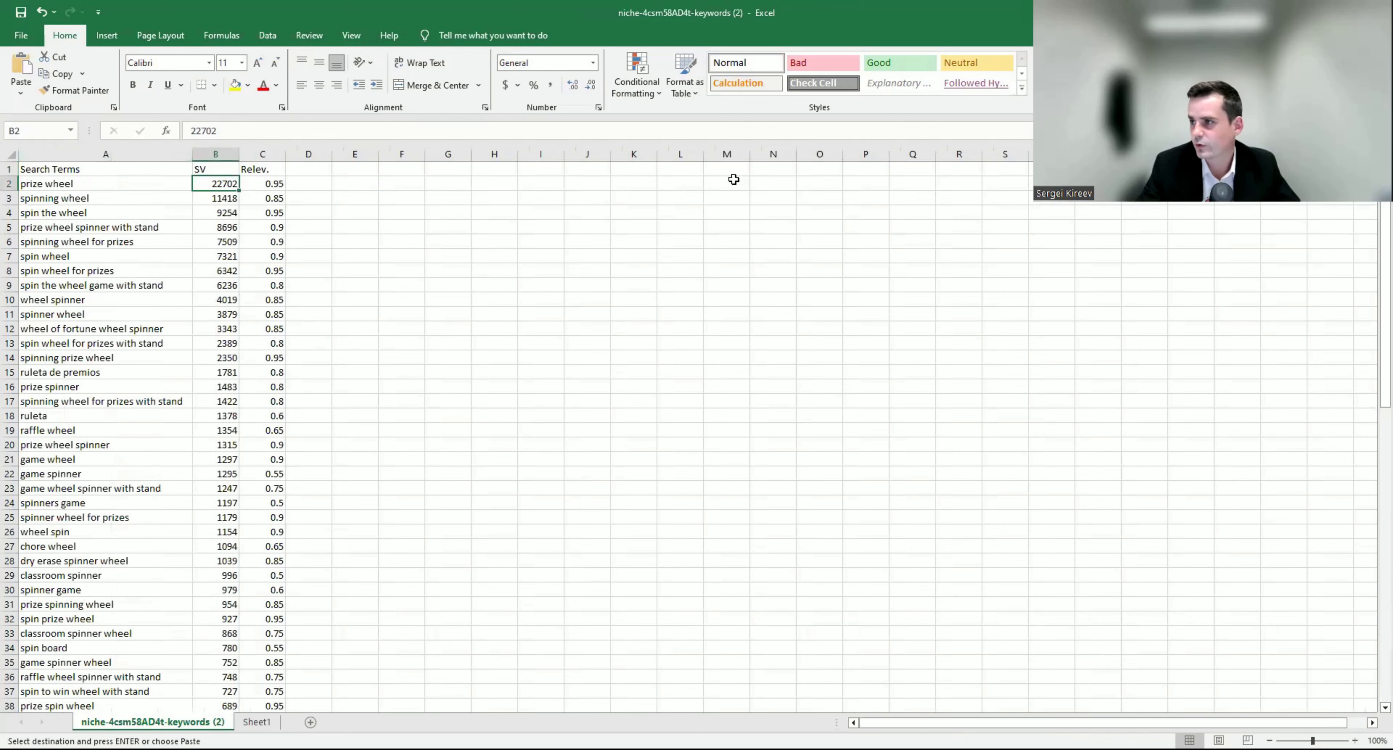
pyautogui.click(679, 167)
pyautogui.hotkey('ctrl', 'v')
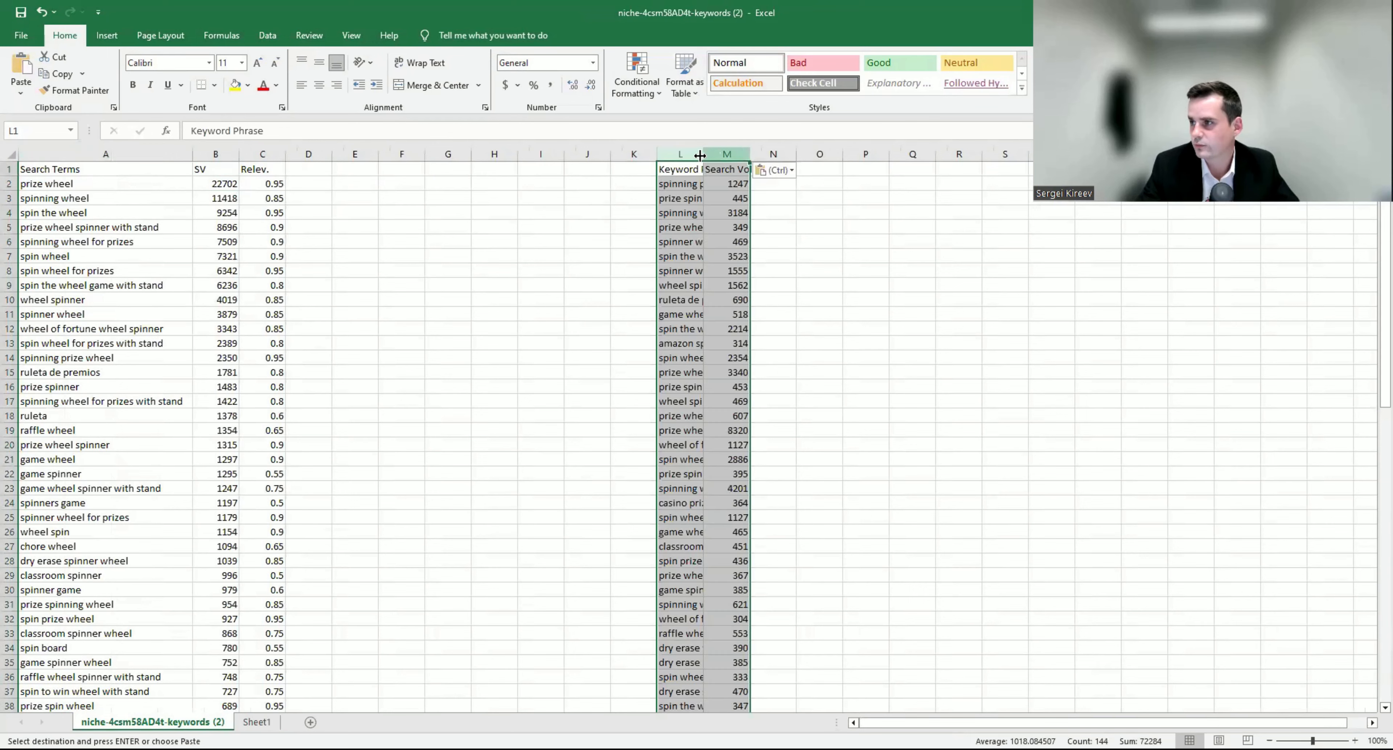
pyautogui.doubleClick(750, 154)
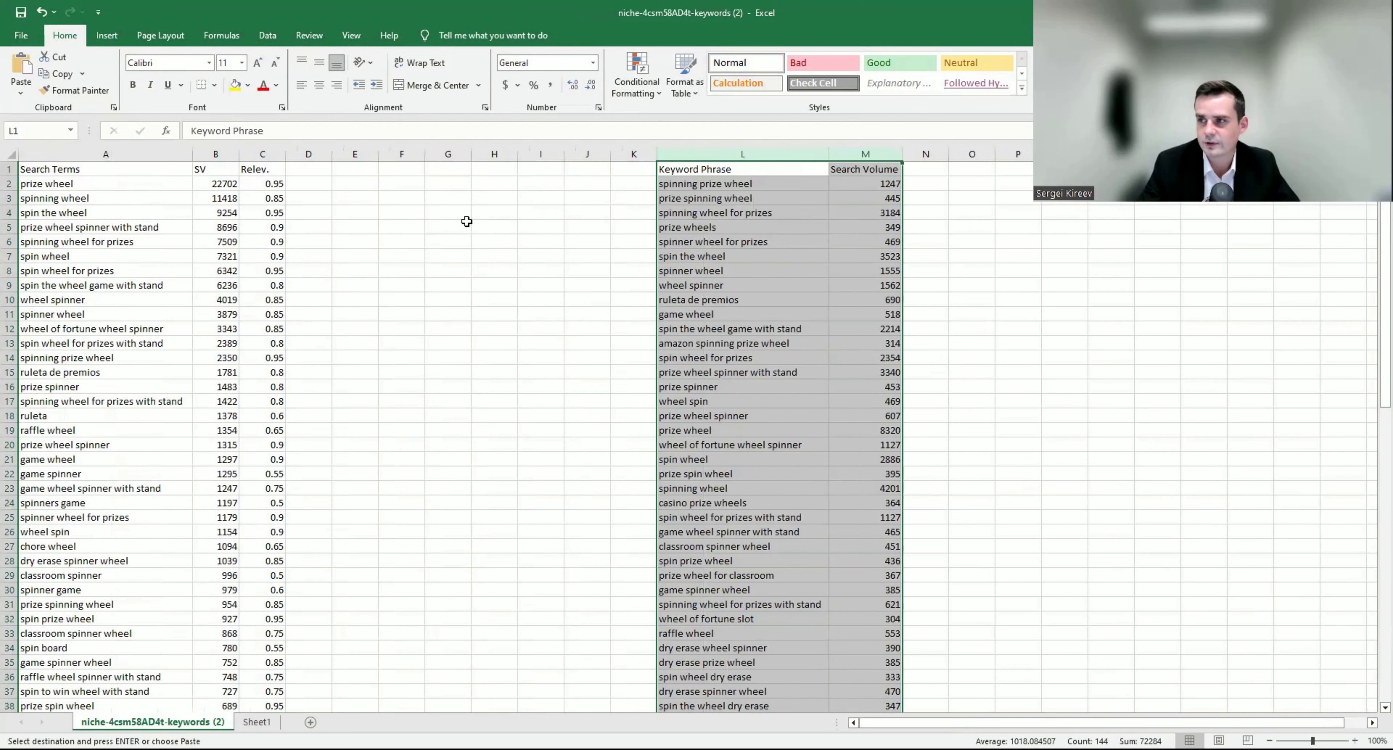
# Step: Enter the formula =VLOOKUP(L2,A:A,1,FALSE) in N2 to look up the Cerebro keyword among the DataDive search terms
pyautogui.click(913, 184)
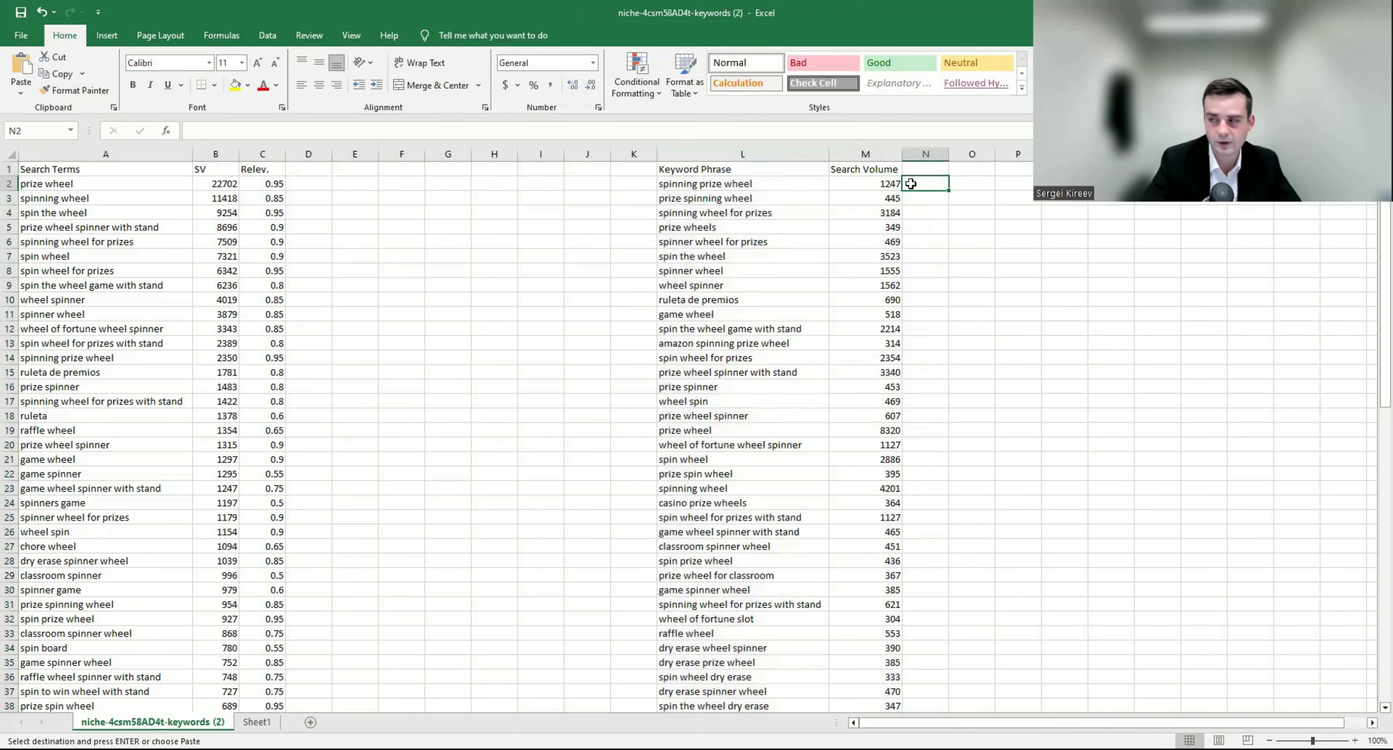
pyautogui.write('=')
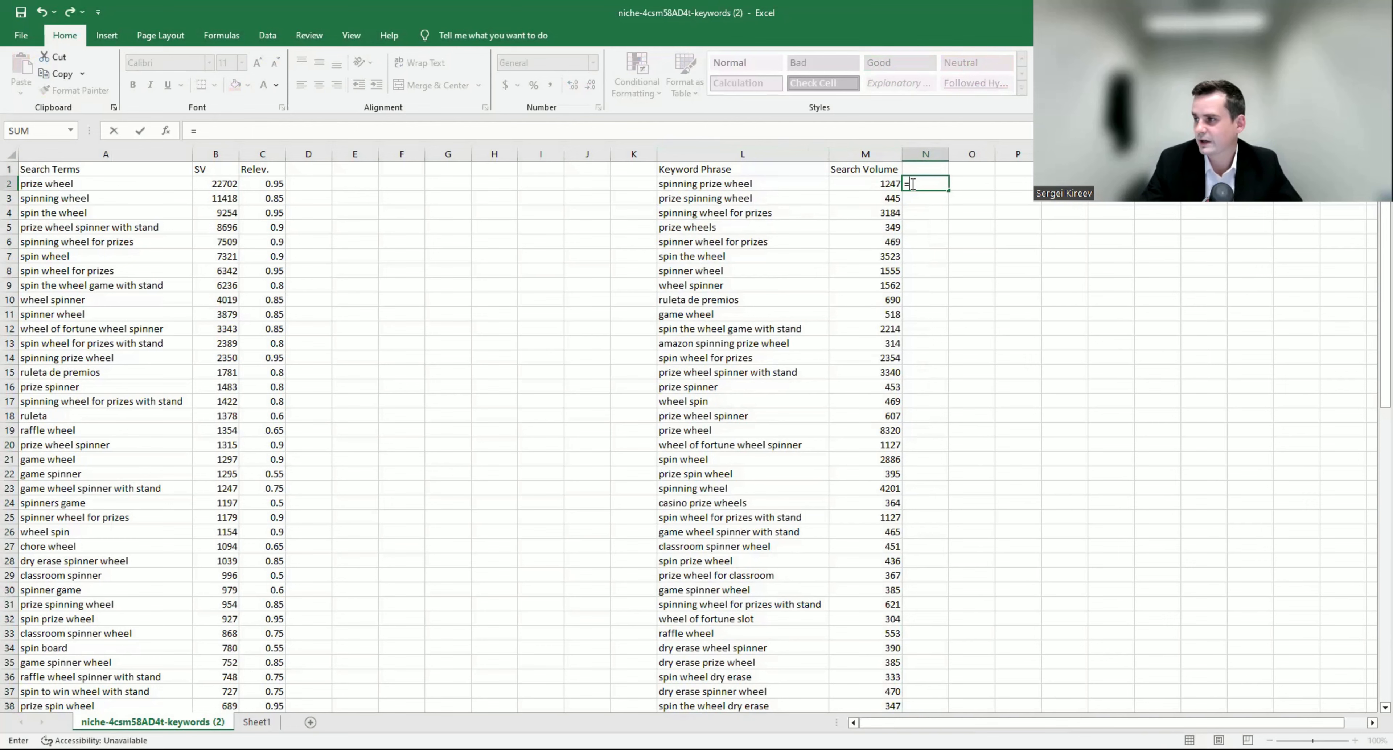
pyautogui.write('vl')
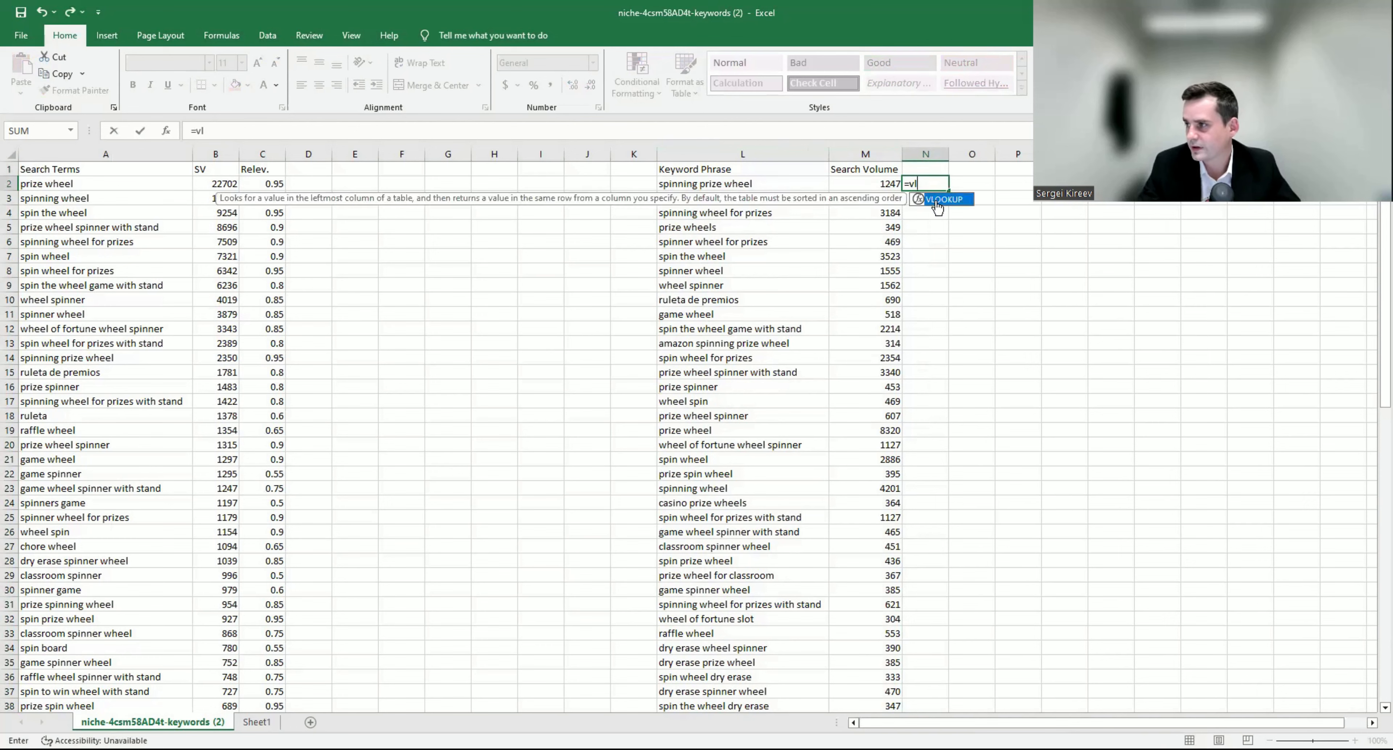
pyautogui.press('Tab')
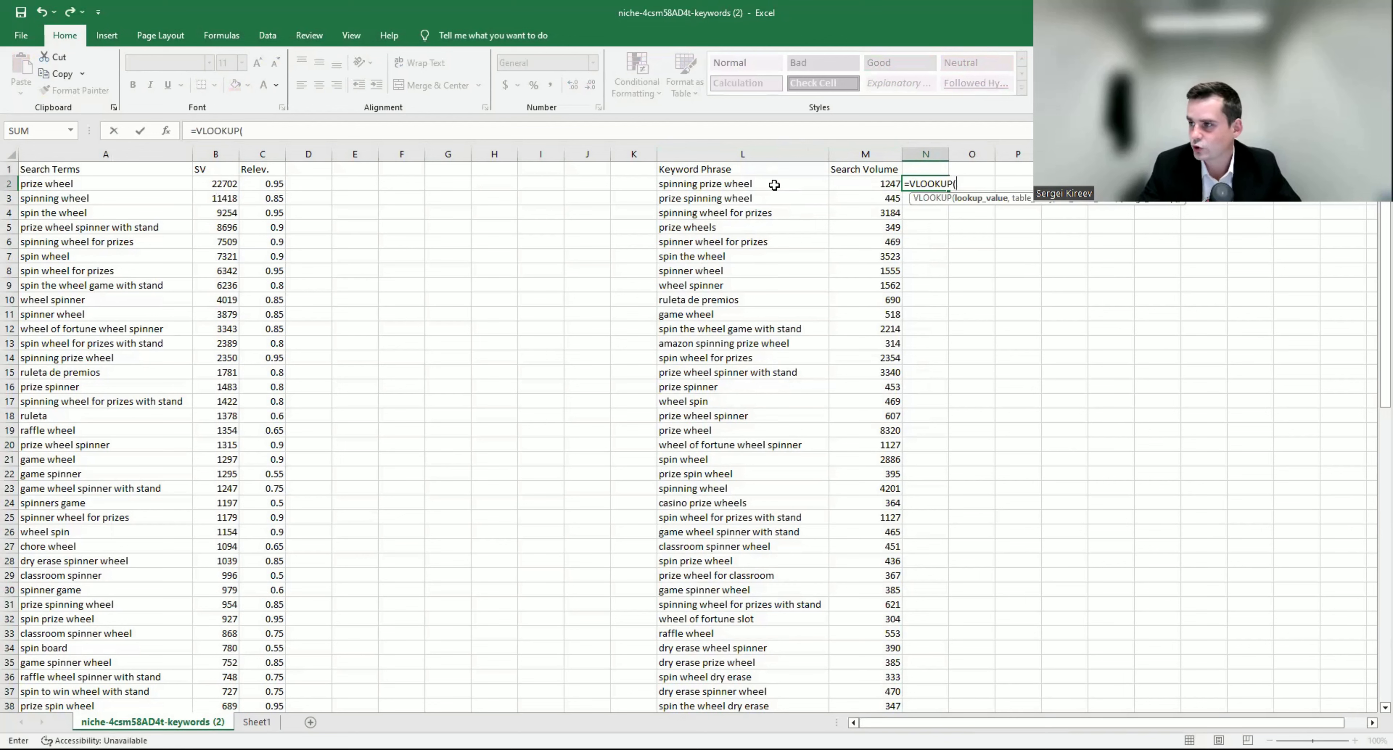
pyautogui.click(774, 185)
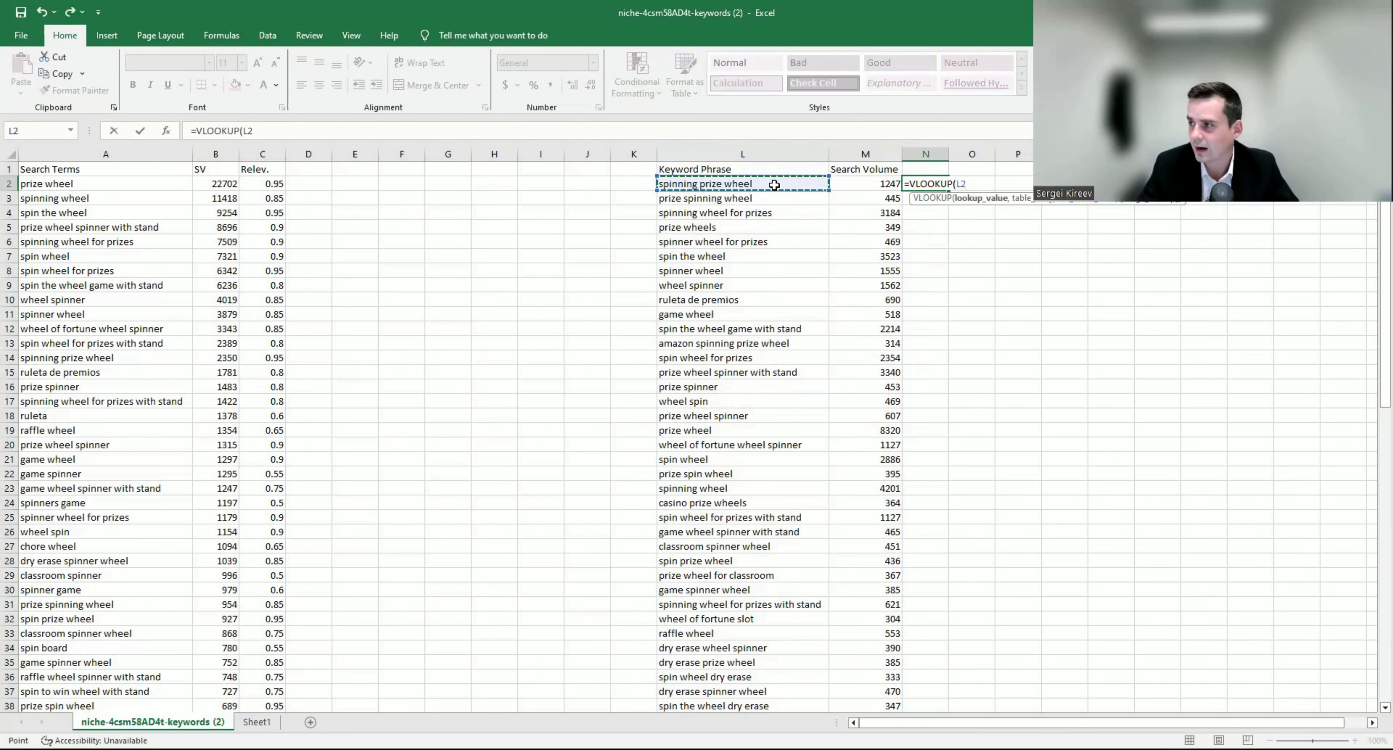
pyautogui.write(',')
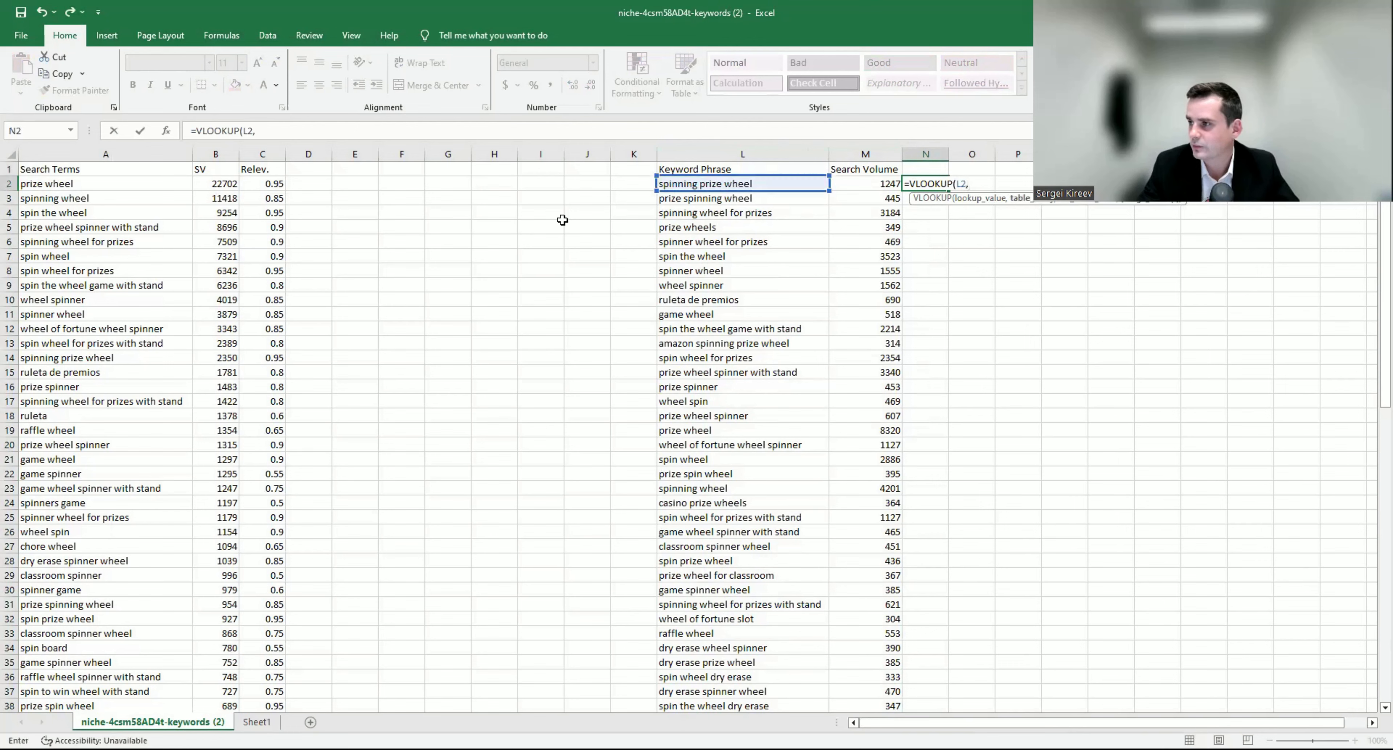
pyautogui.click(111, 154)
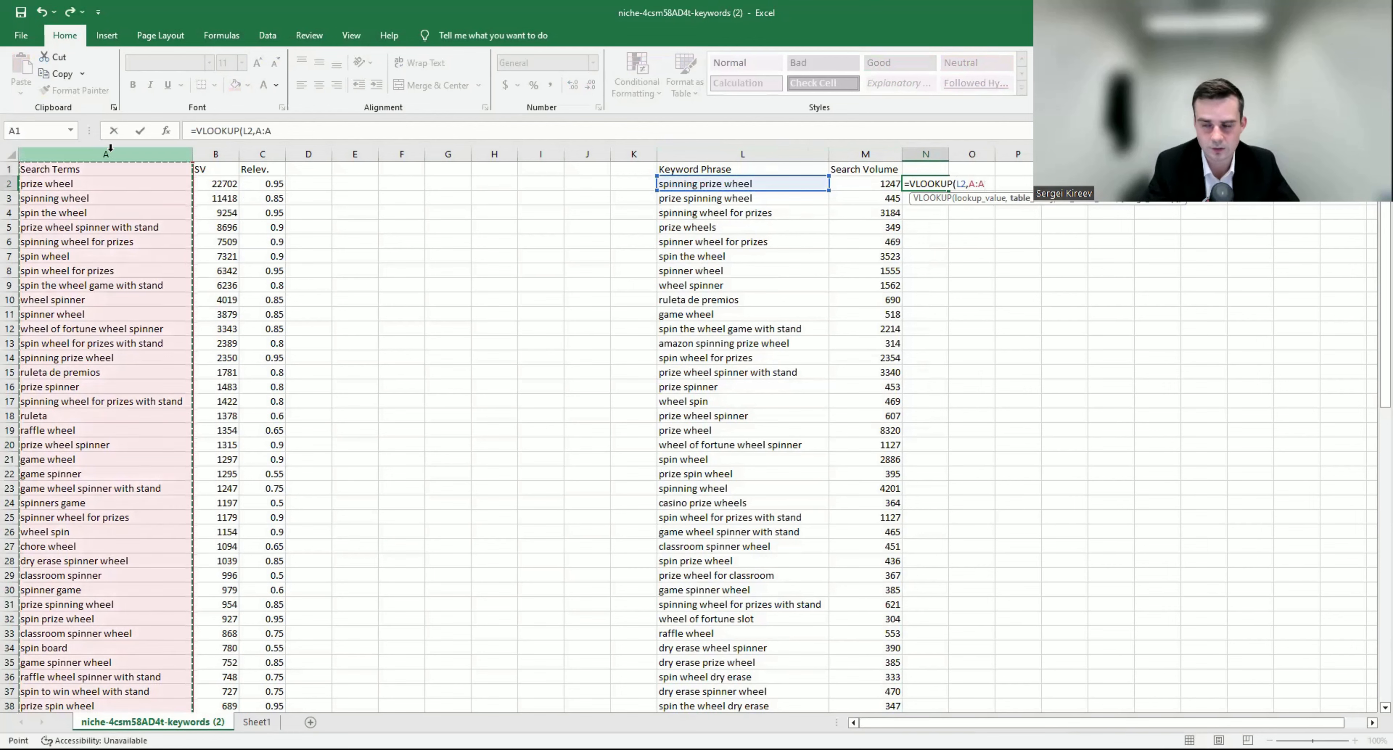
pyautogui.write(',1')
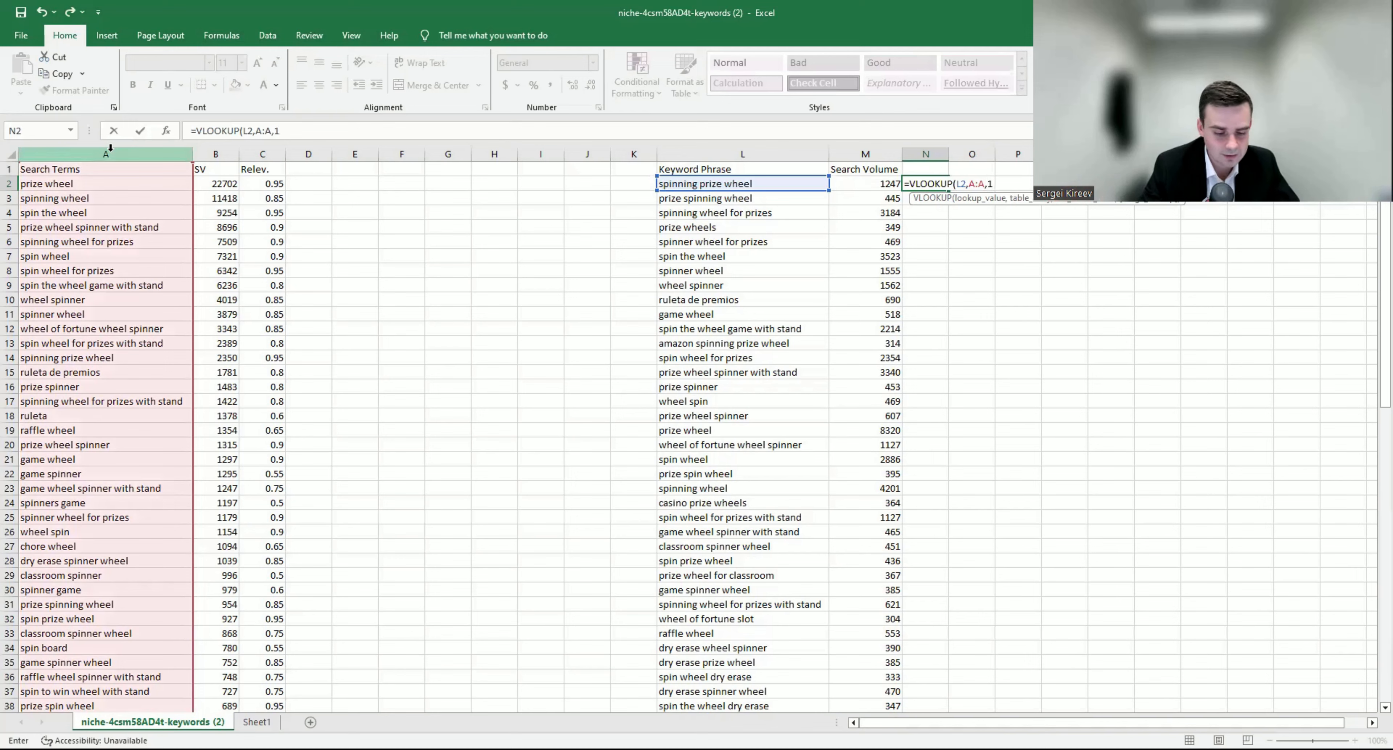
pyautogui.write(',FALSE')
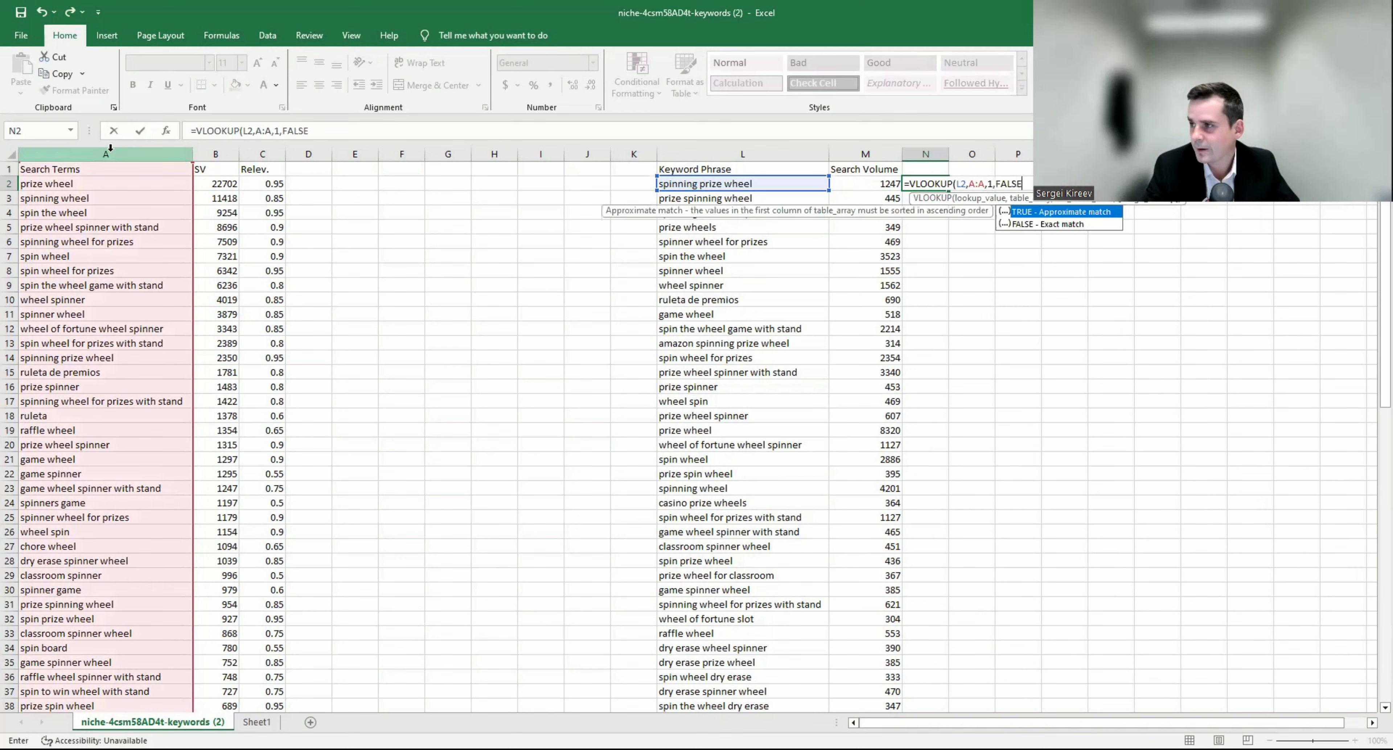
pyautogui.write(')')
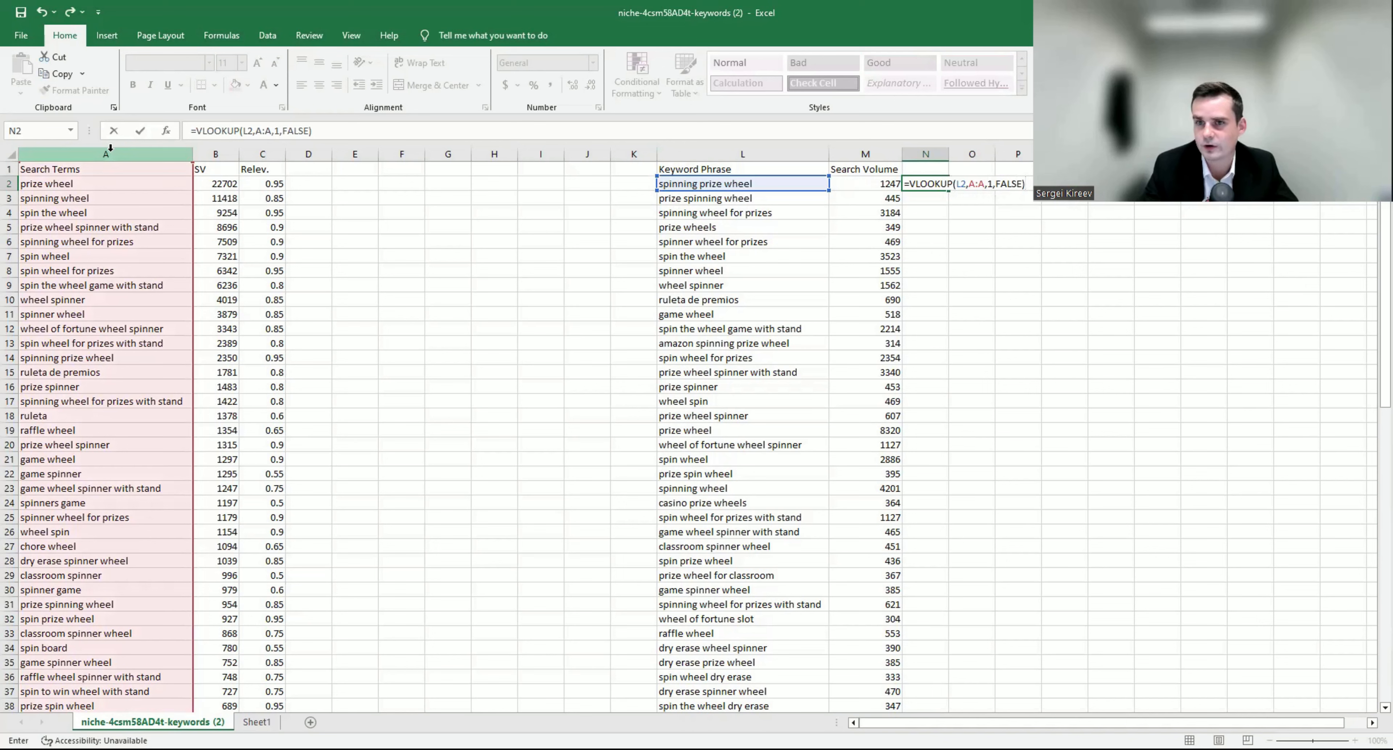
pyautogui.press('Return')
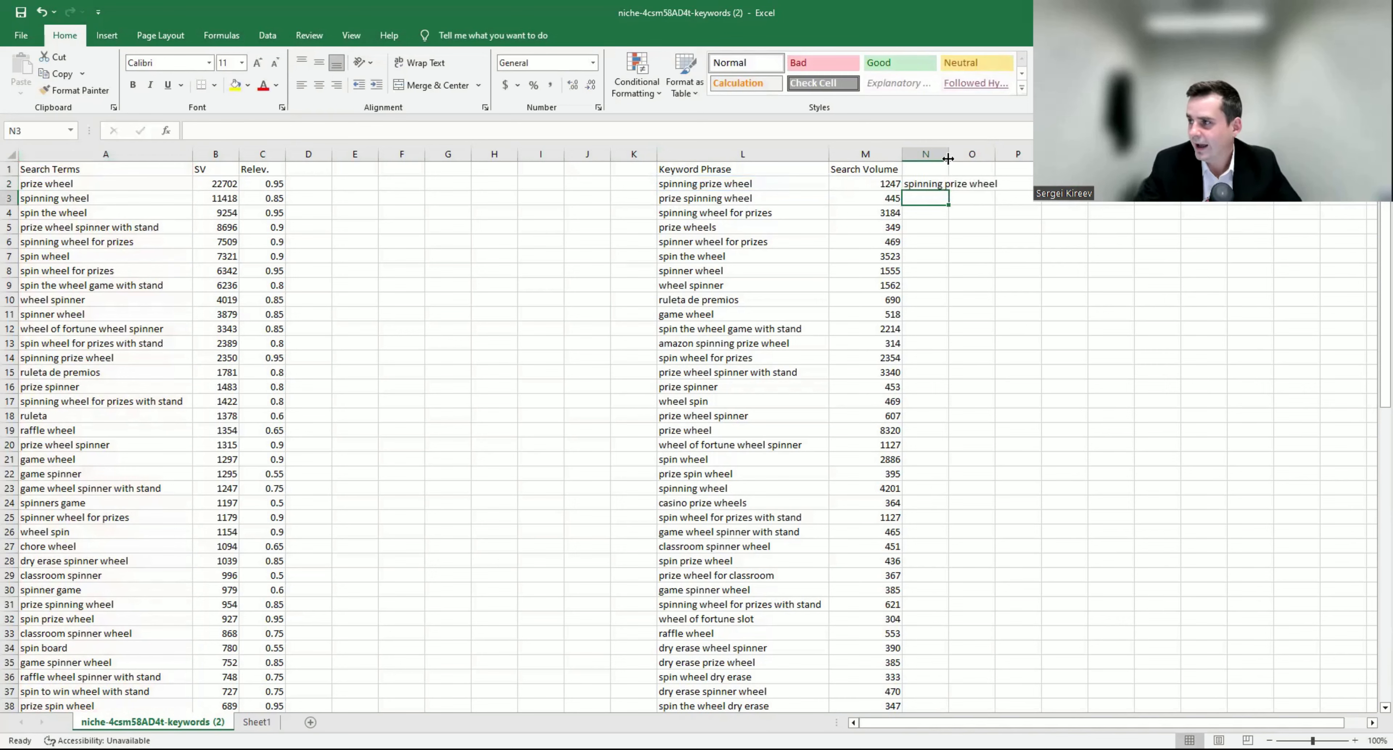
# Step: Fit column N to its contents and fill the VLOOKUP formula from N2 down alongside the whole Cerebro keyword list
pyautogui.click(713, 184)
pyautogui.click(128, 154)
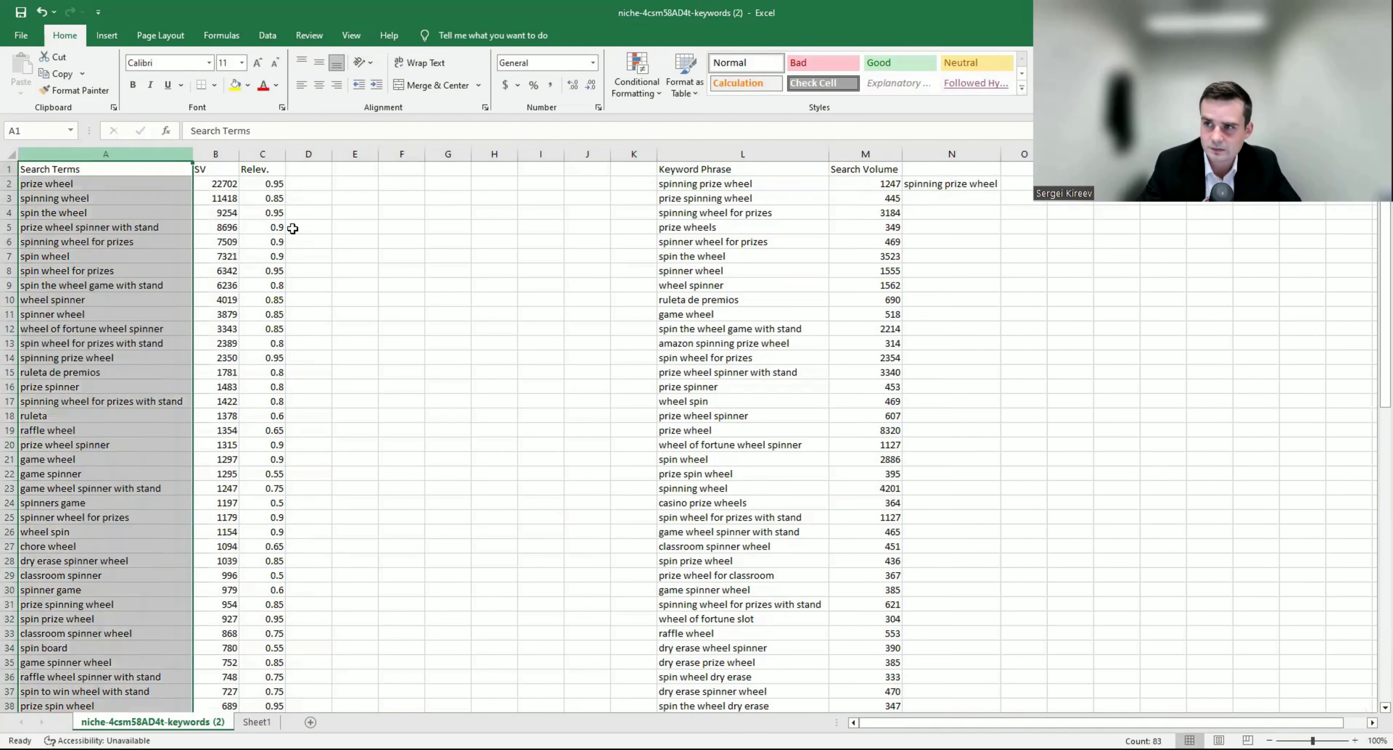
pyautogui.click(957, 180)
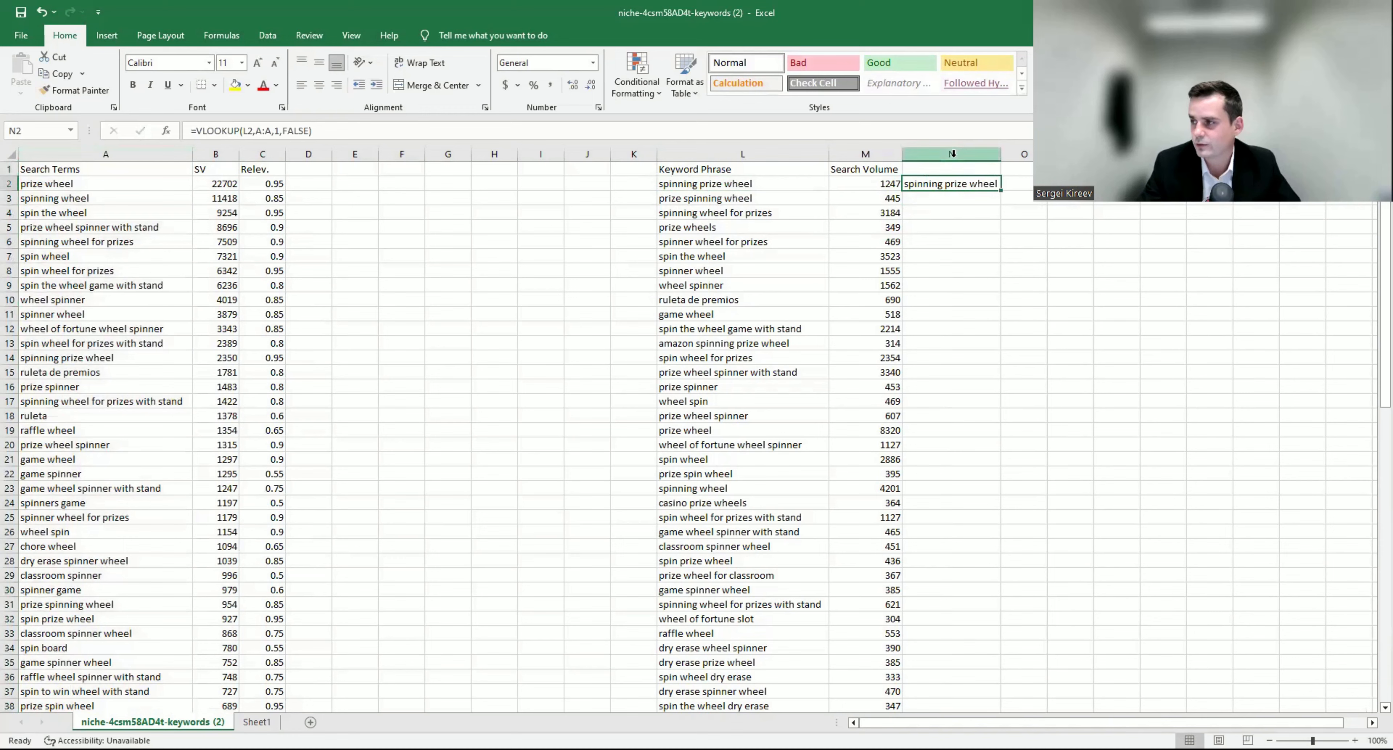
pyautogui.click(947, 171)
pyautogui.click(953, 185)
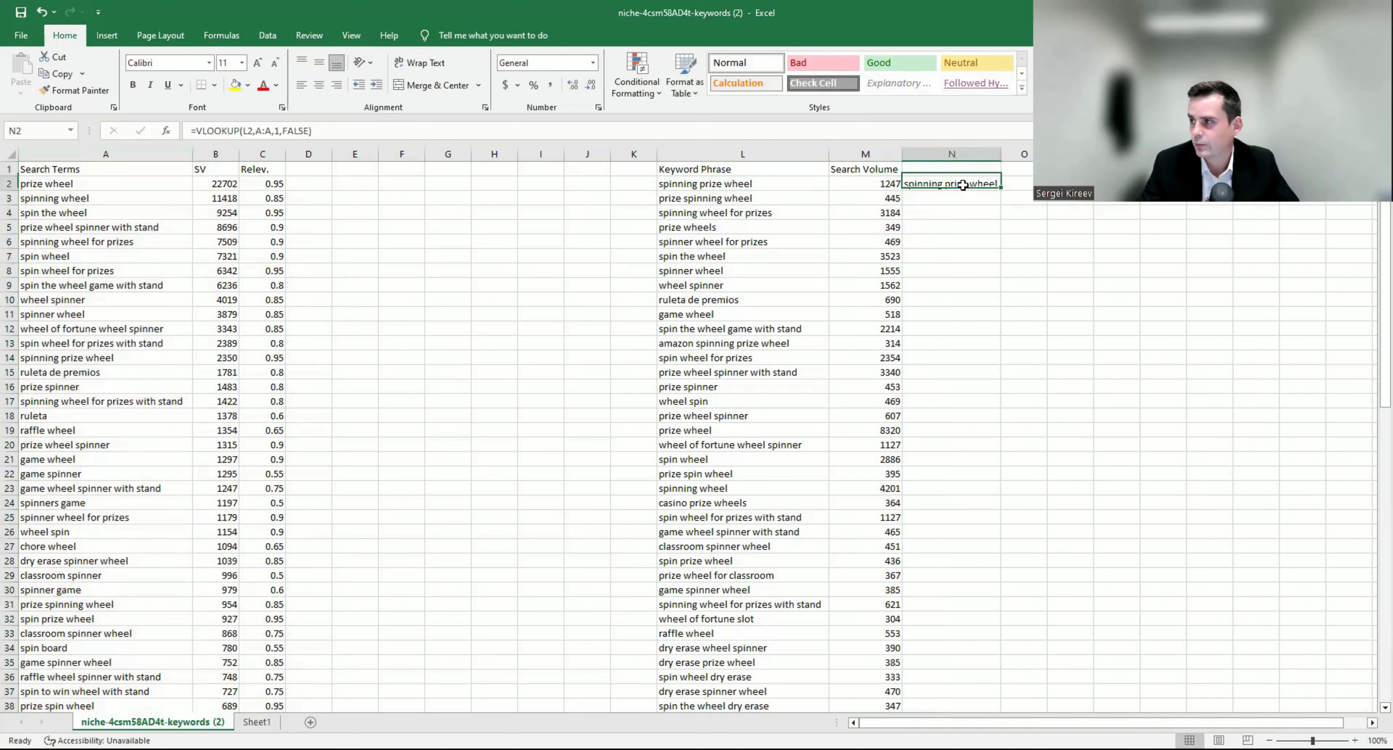
pyautogui.doubleClick(1001, 190)
pyautogui.click(990, 185)
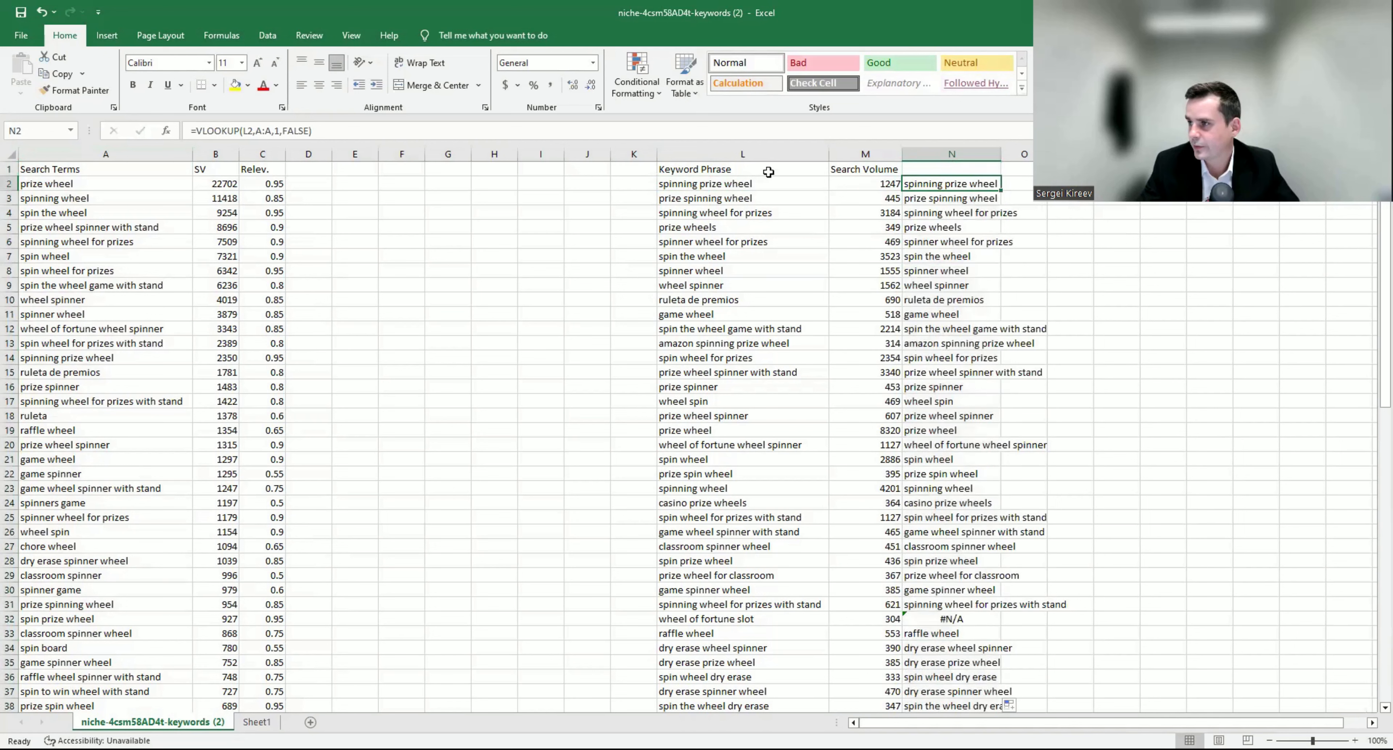
# Step: Add filters to the header cells L1:N1 and filter column N to show only the #N/A rows
pyautogui.moveTo(768, 172); pyautogui.dragTo(951, 170)
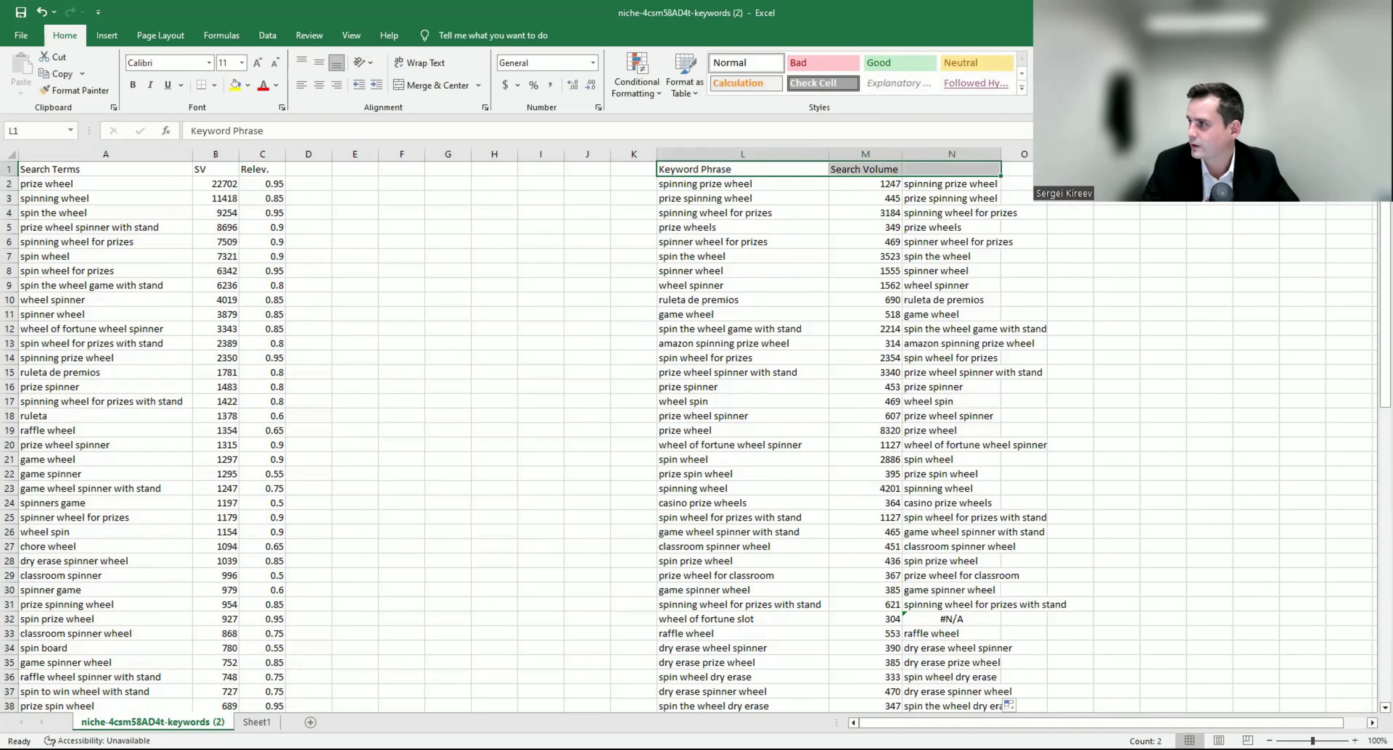
pyautogui.hotkey('ctrl', 'shift', 'l')
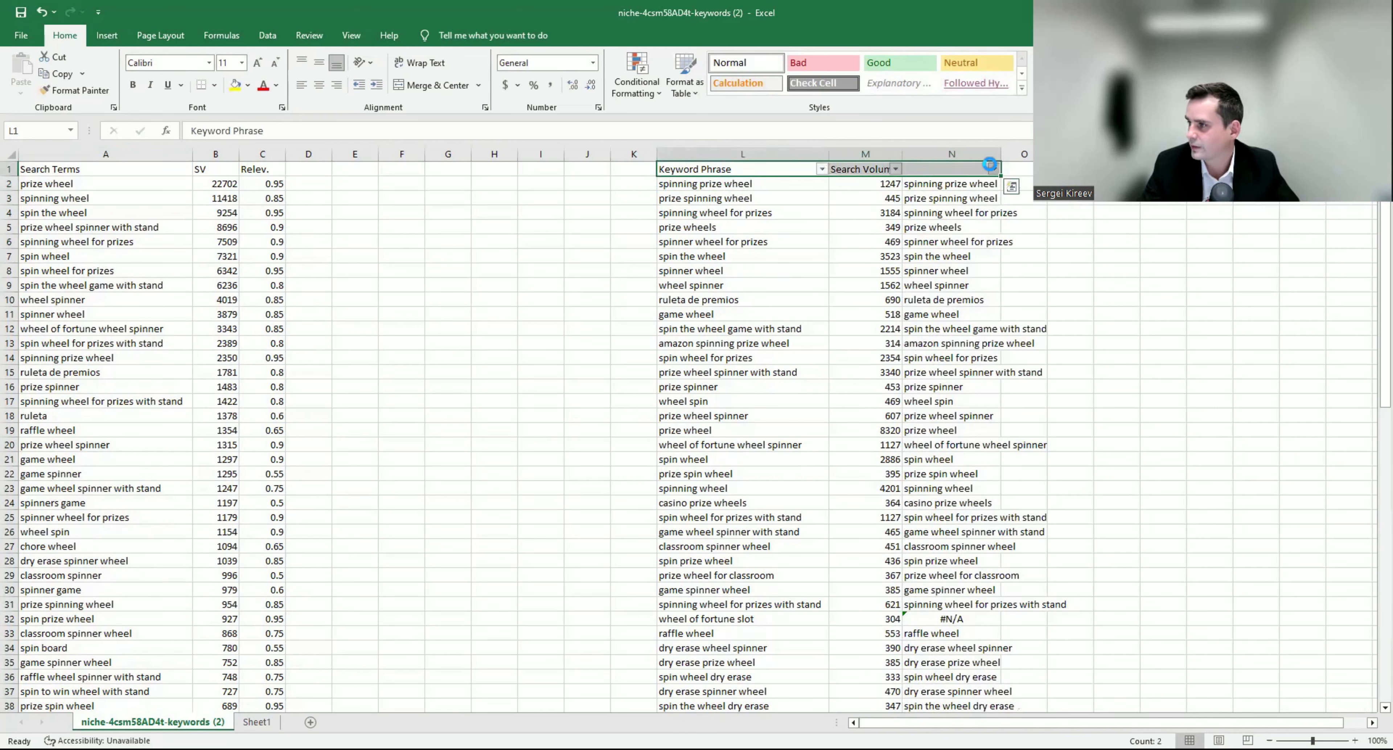
pyautogui.click(994, 169)
pyautogui.click(875, 330)
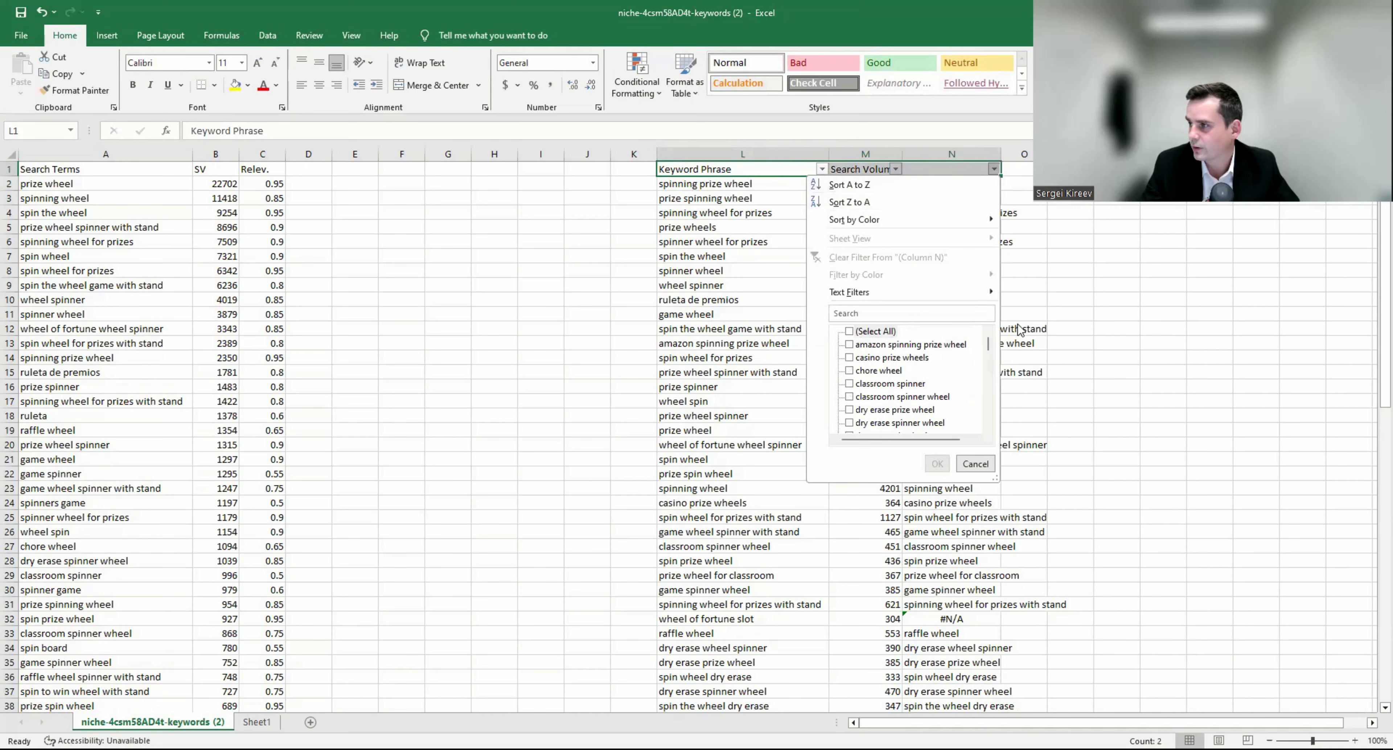
pyautogui.moveTo(989, 349); pyautogui.dragTo(998, 459)
pyautogui.click(849, 423)
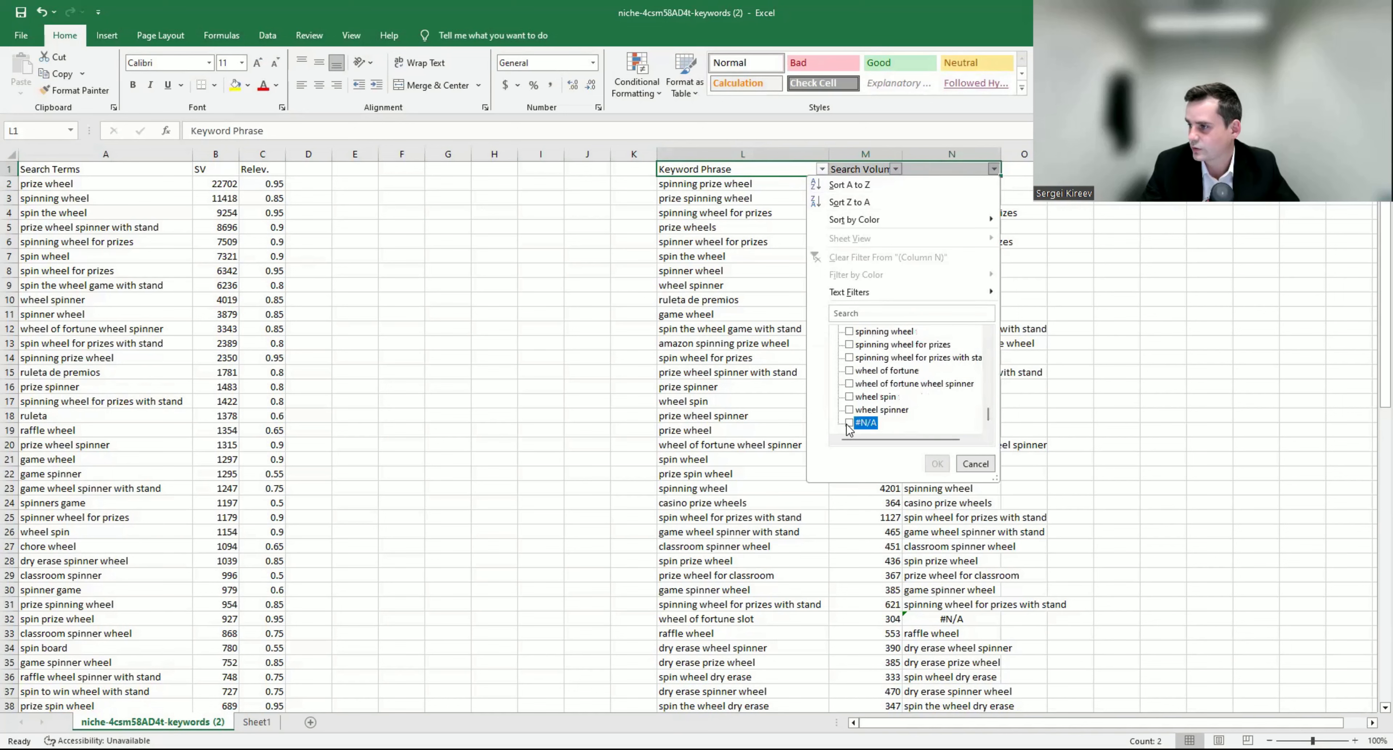
pyautogui.click(936, 465)
pyautogui.click(761, 298)
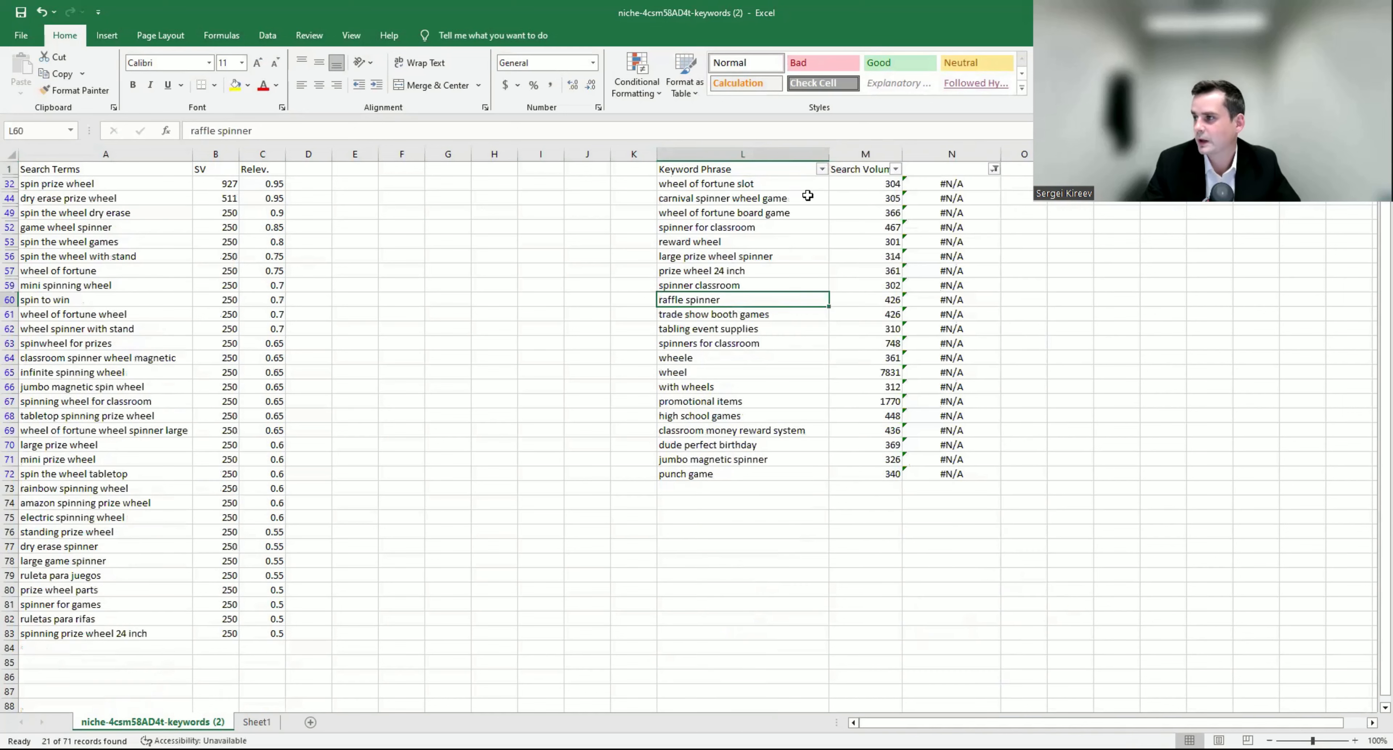
# Step: Sort the filtered Cerebro keywords by Search Volume from largest to smallest
pyautogui.click(897, 168)
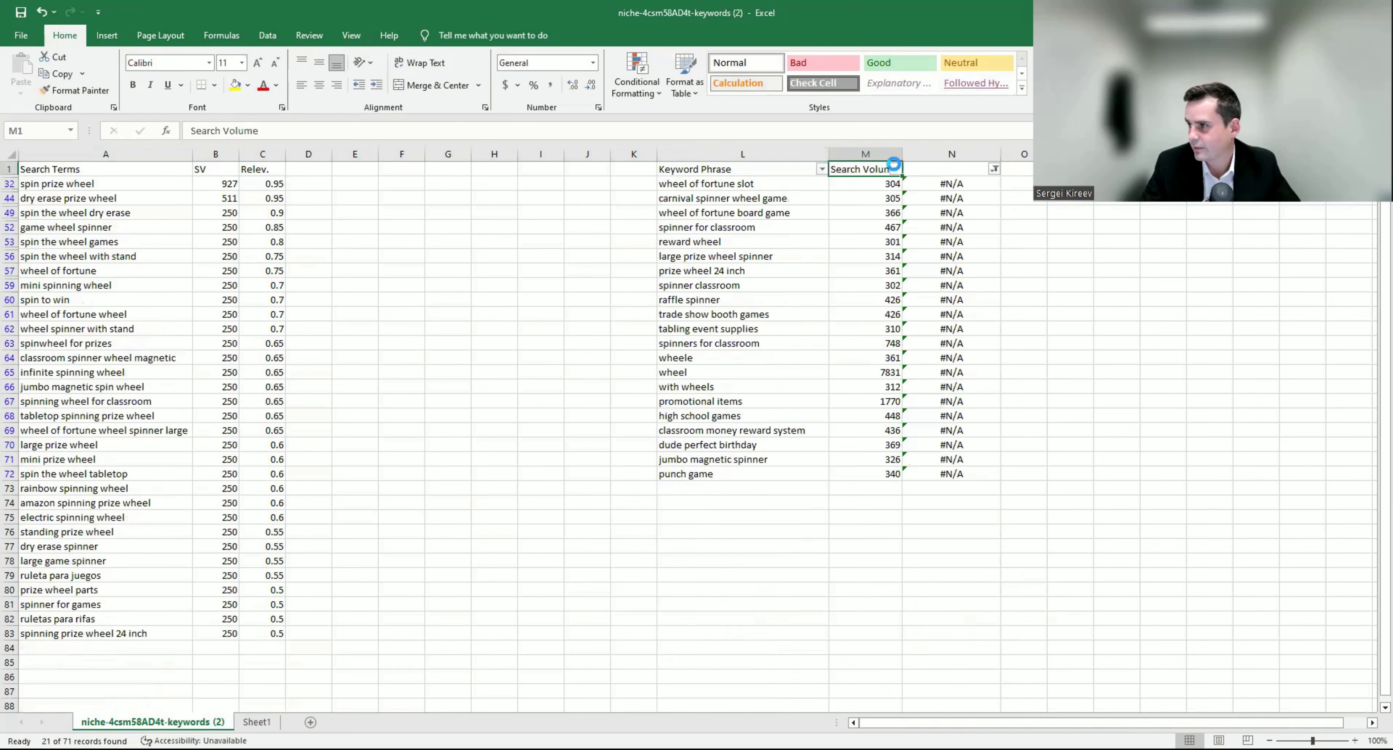
pyautogui.click(881, 205)
pyautogui.click(823, 260)
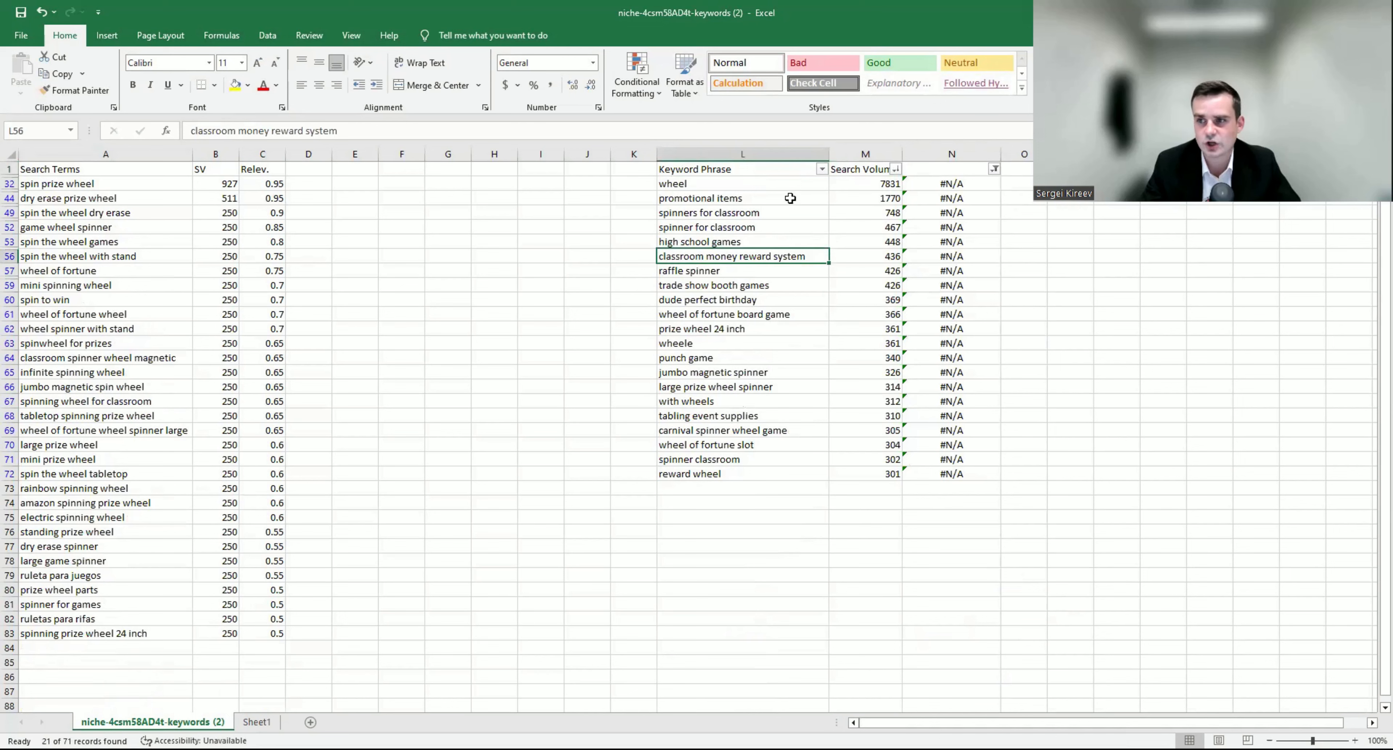
pyautogui.click(763, 184)
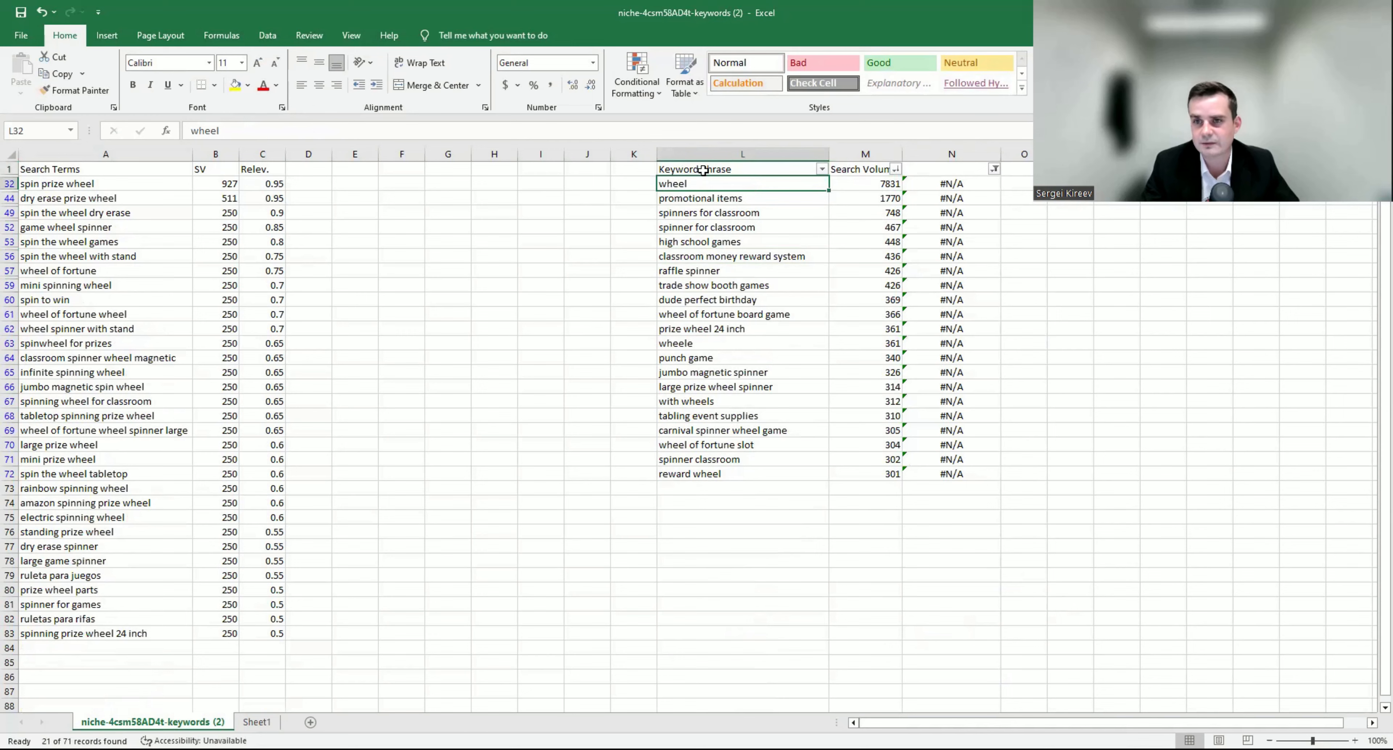
pyautogui.click(781, 196)
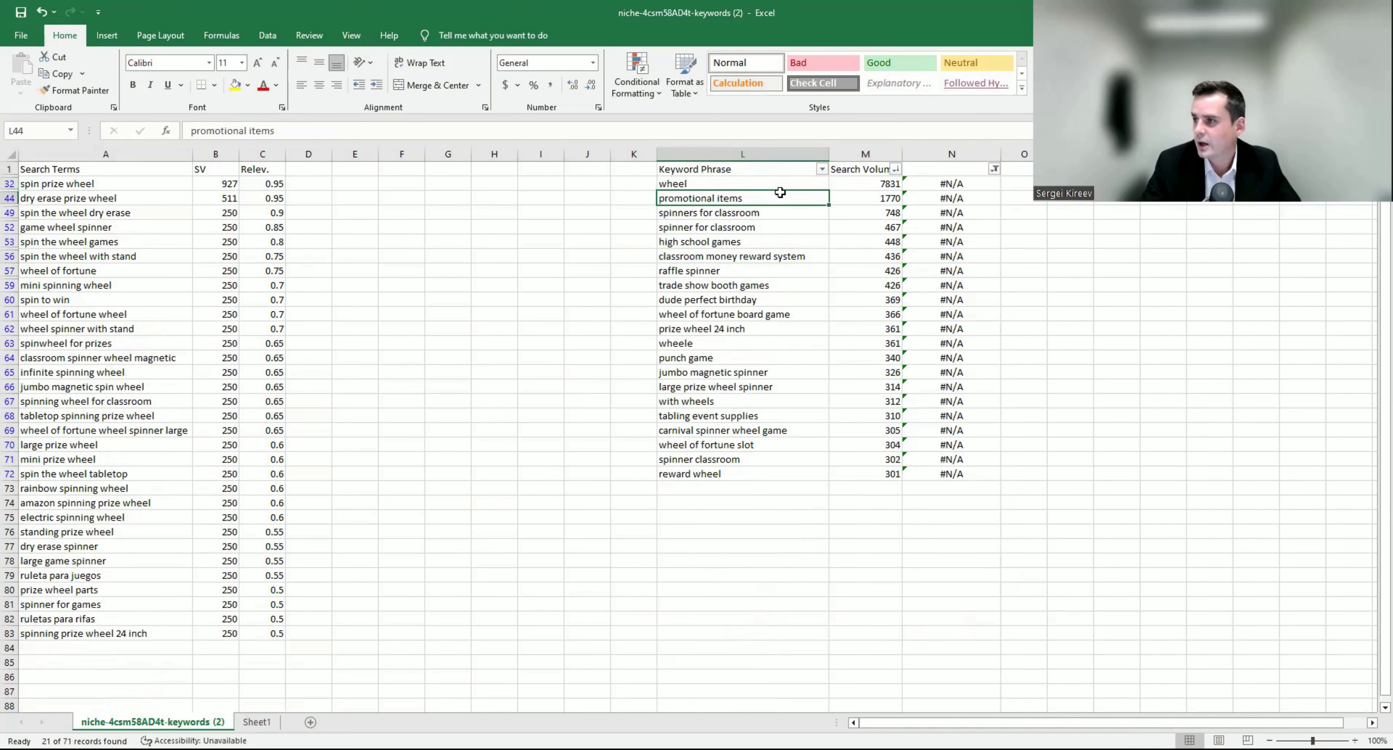
# Step: Copy the "spinners for classroom" keyword with its search volume to the end of the DataDive list at A84
pyautogui.click(721, 214)
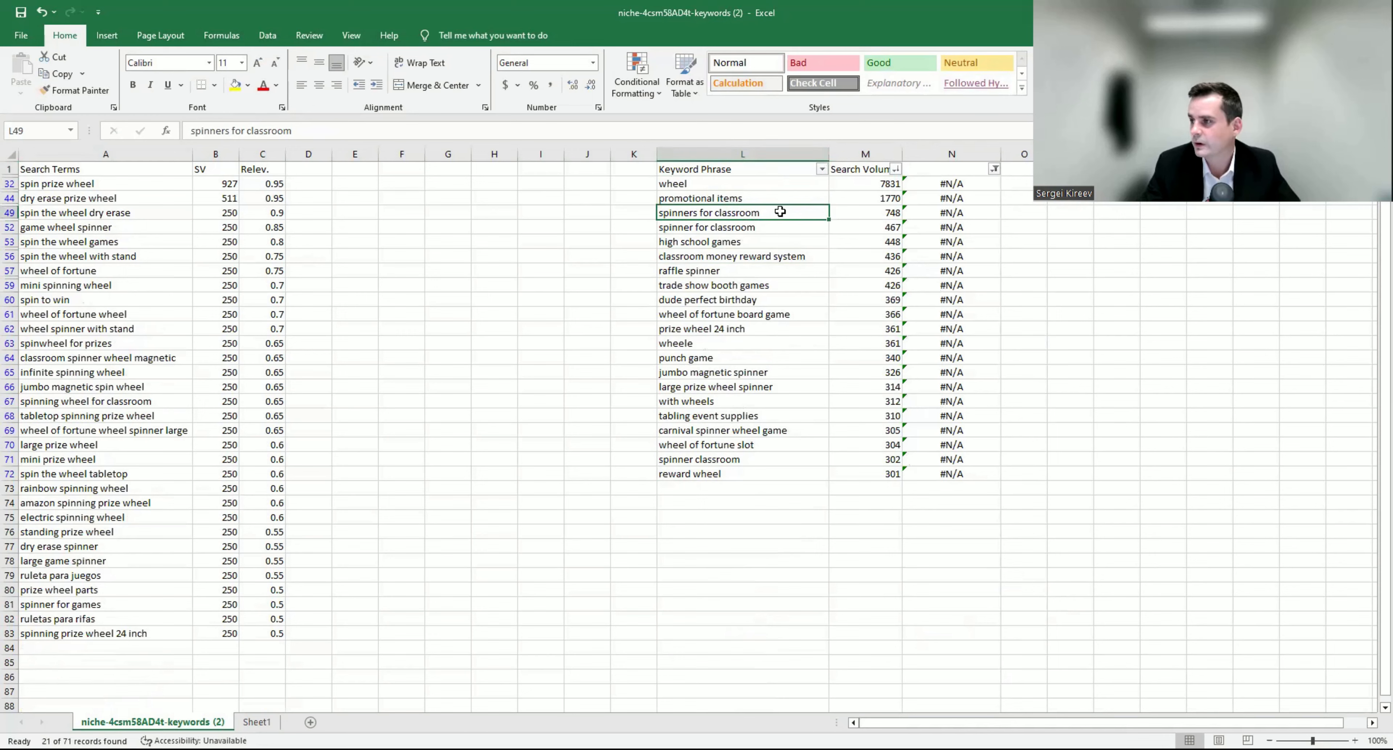
pyautogui.keyDown('shift'); pyautogui.click(848, 217); pyautogui.keyUp('shift')
pyautogui.hotkey('ctrl', 'c')
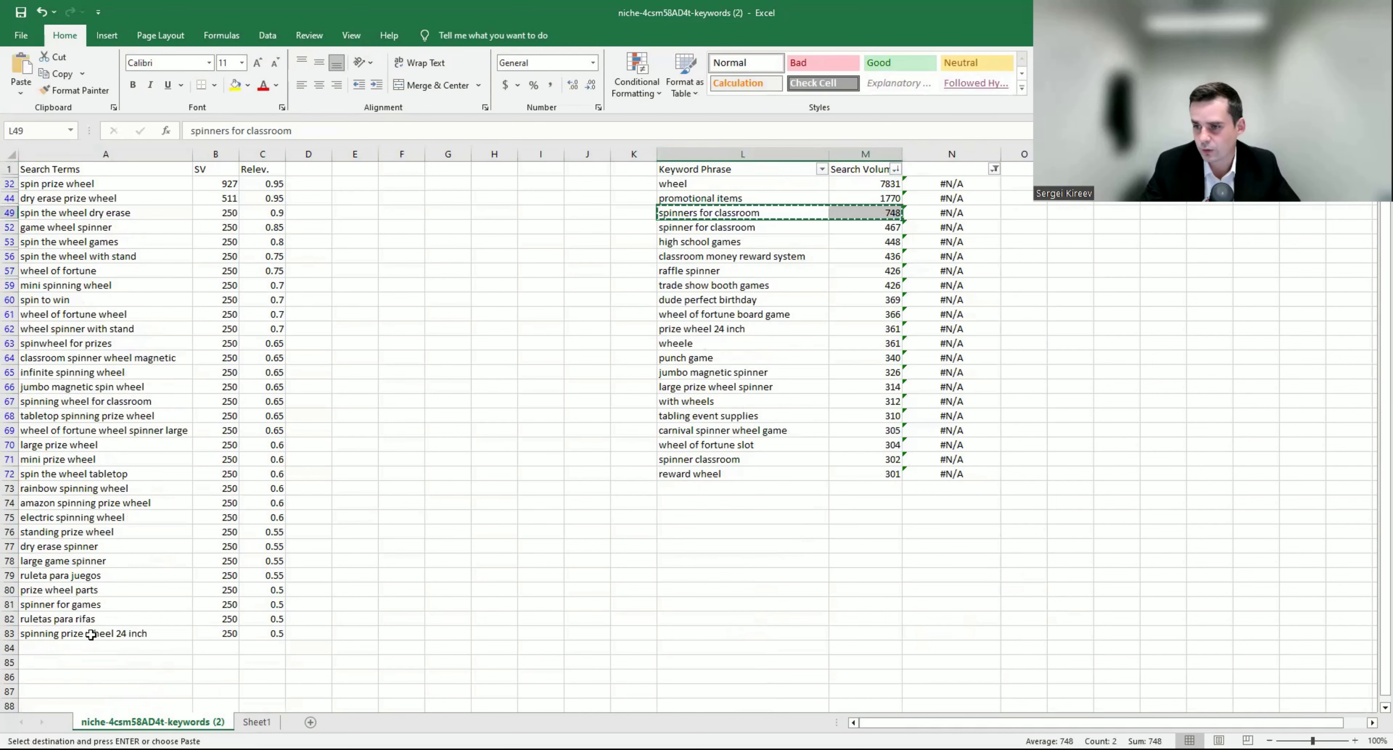
pyautogui.scroll(-1, 106, 635)
pyautogui.click(114, 633)
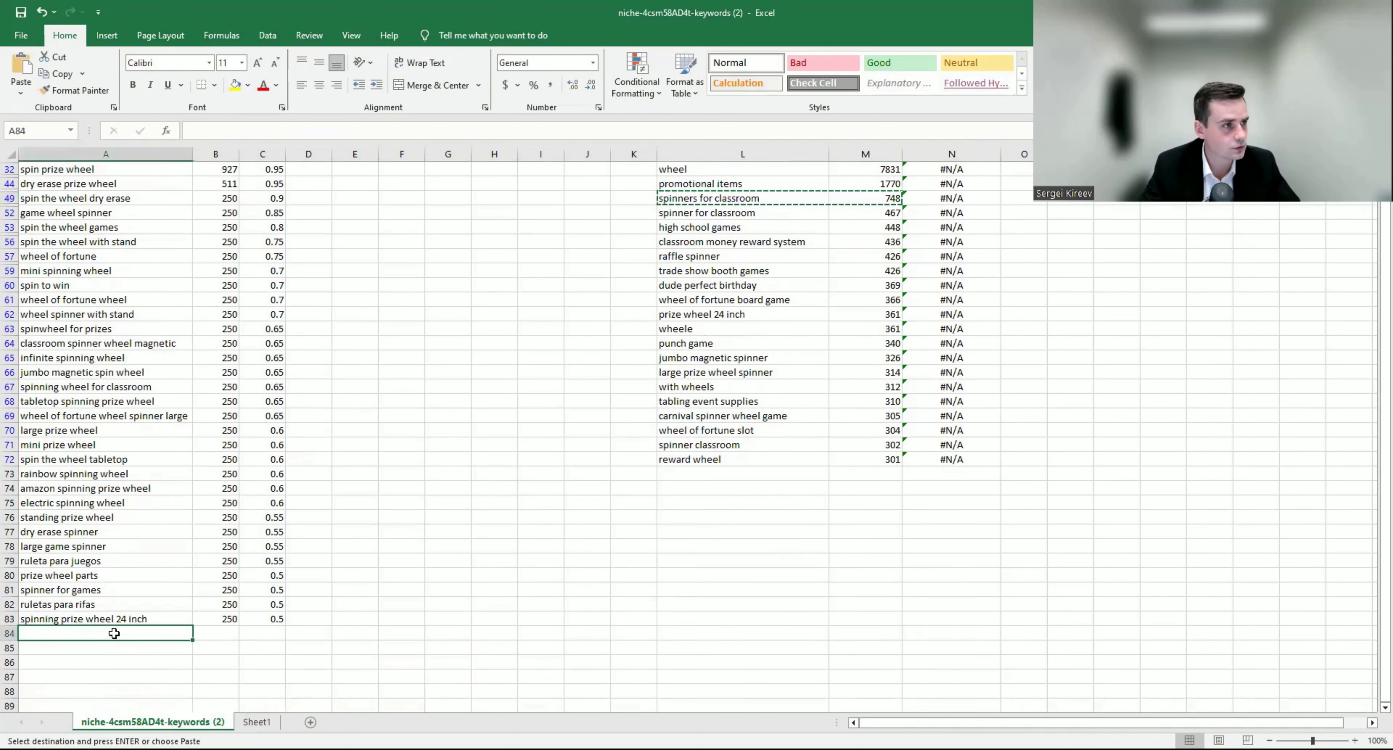
pyautogui.hotkey('ctrl', 'v')
pyautogui.moveTo(151, 633); pyautogui.dragTo(203, 631)
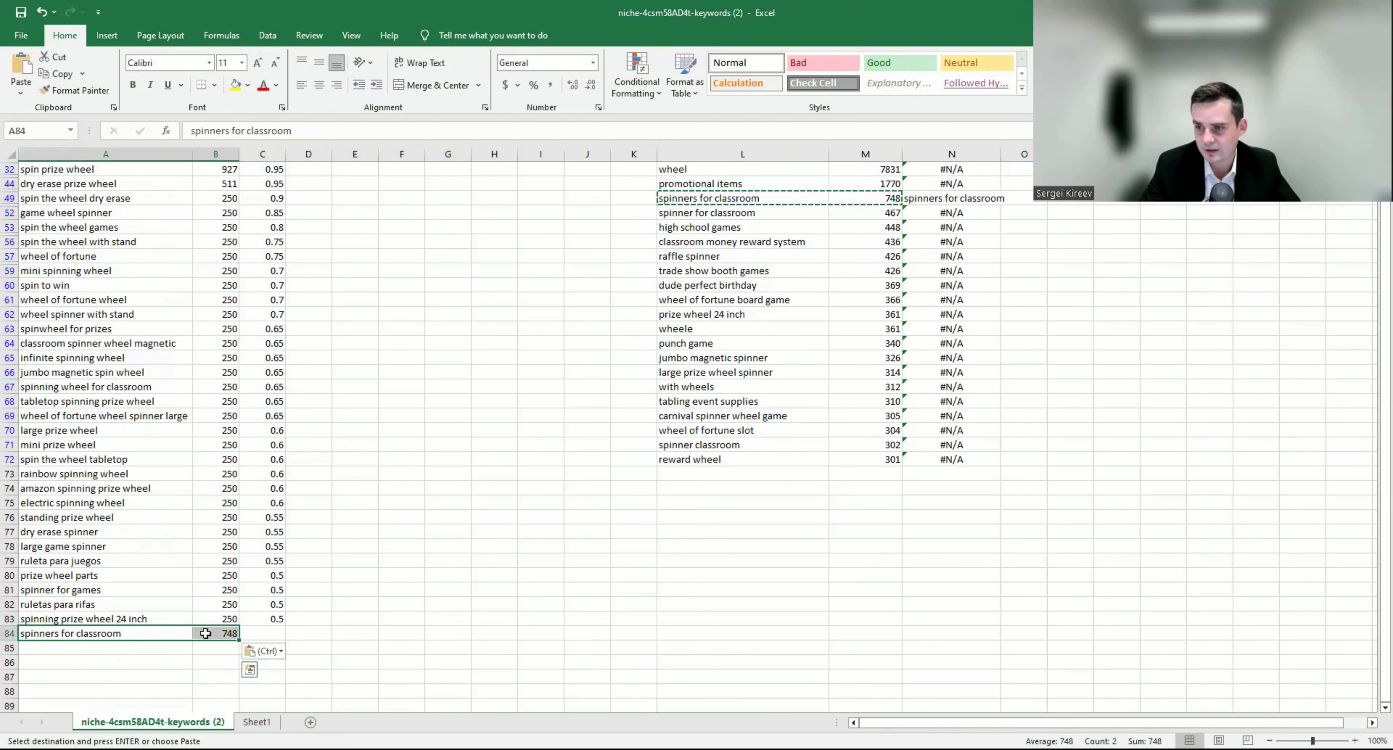
pyautogui.press('Escape')
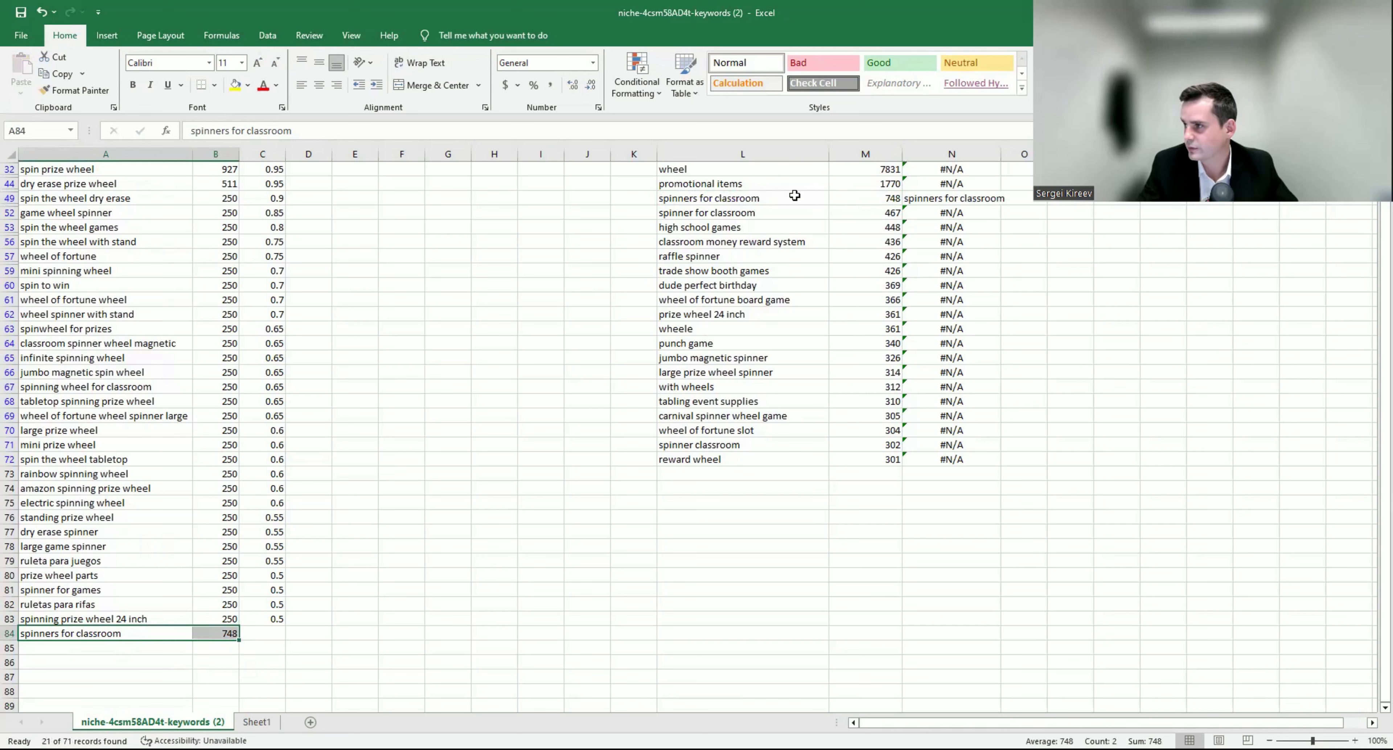
# Step: Switch to the browser, search Amazon for "classroom money reward system" and examine whether the listed products fit the prize wheel niche
pyautogui.click(751, 219)
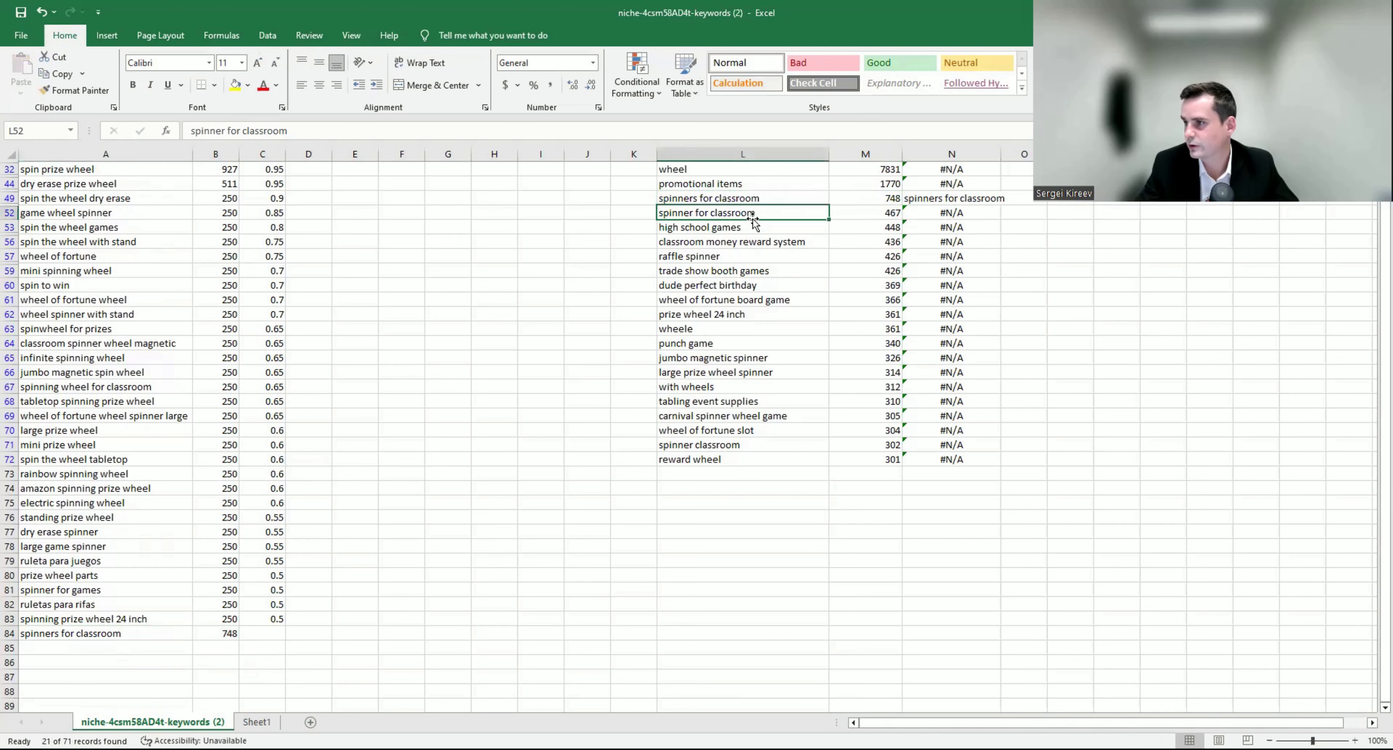
pyautogui.click(748, 244)
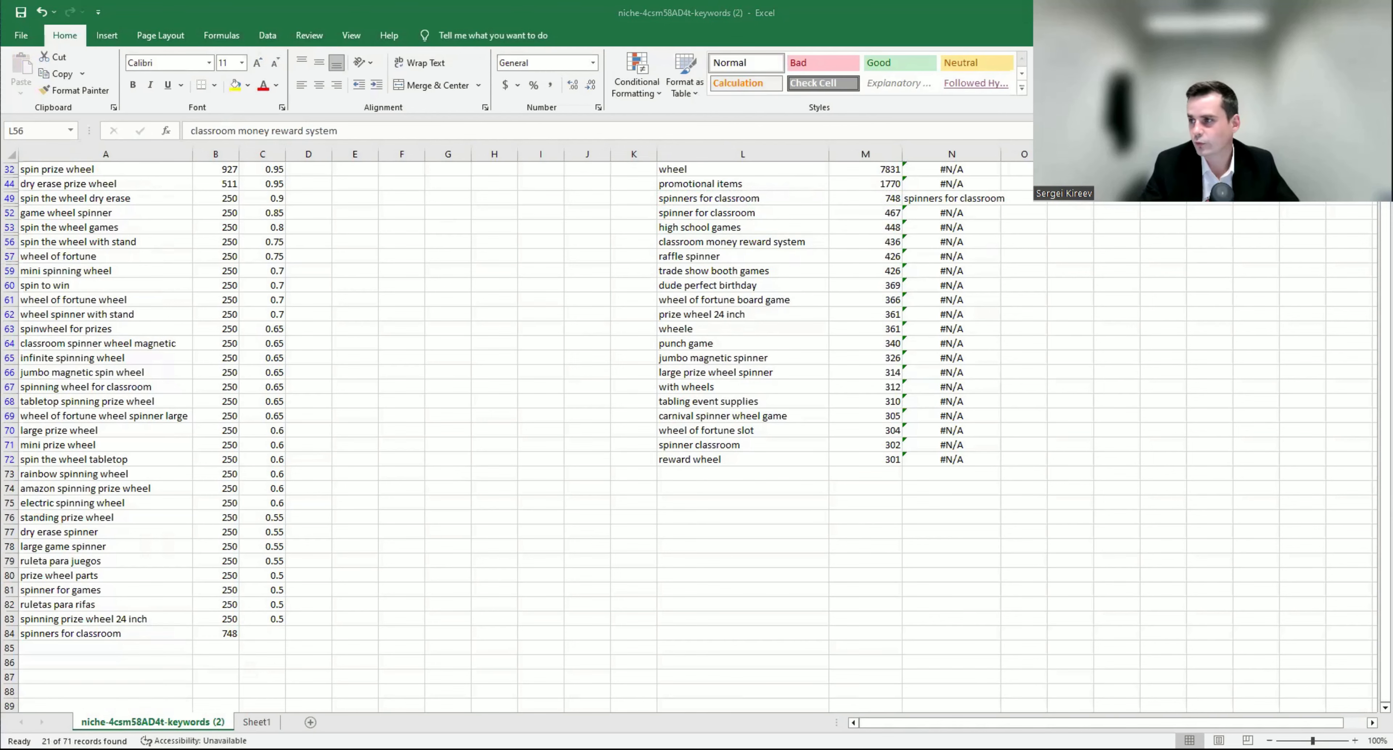
pyautogui.hotkey('alt', 'Tab')
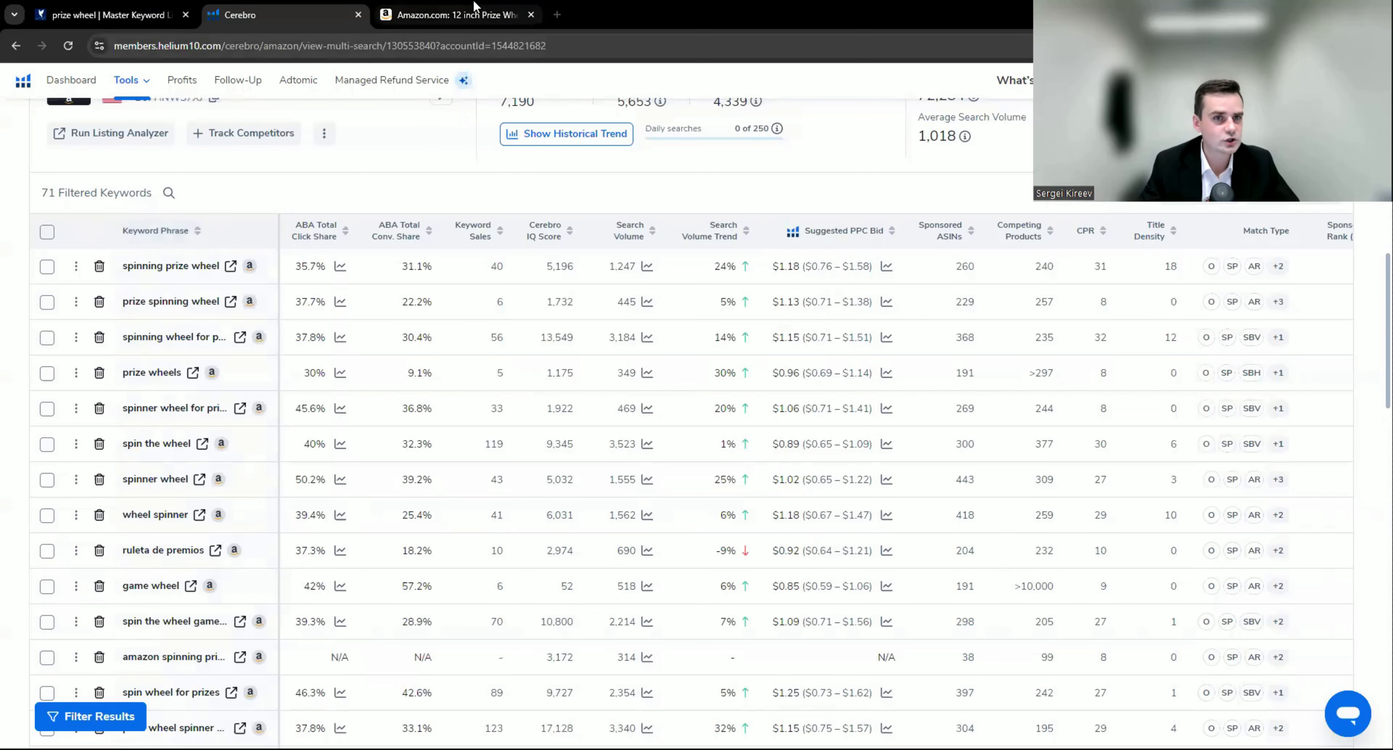
pyautogui.hotkey('ctrl', 'Tab')
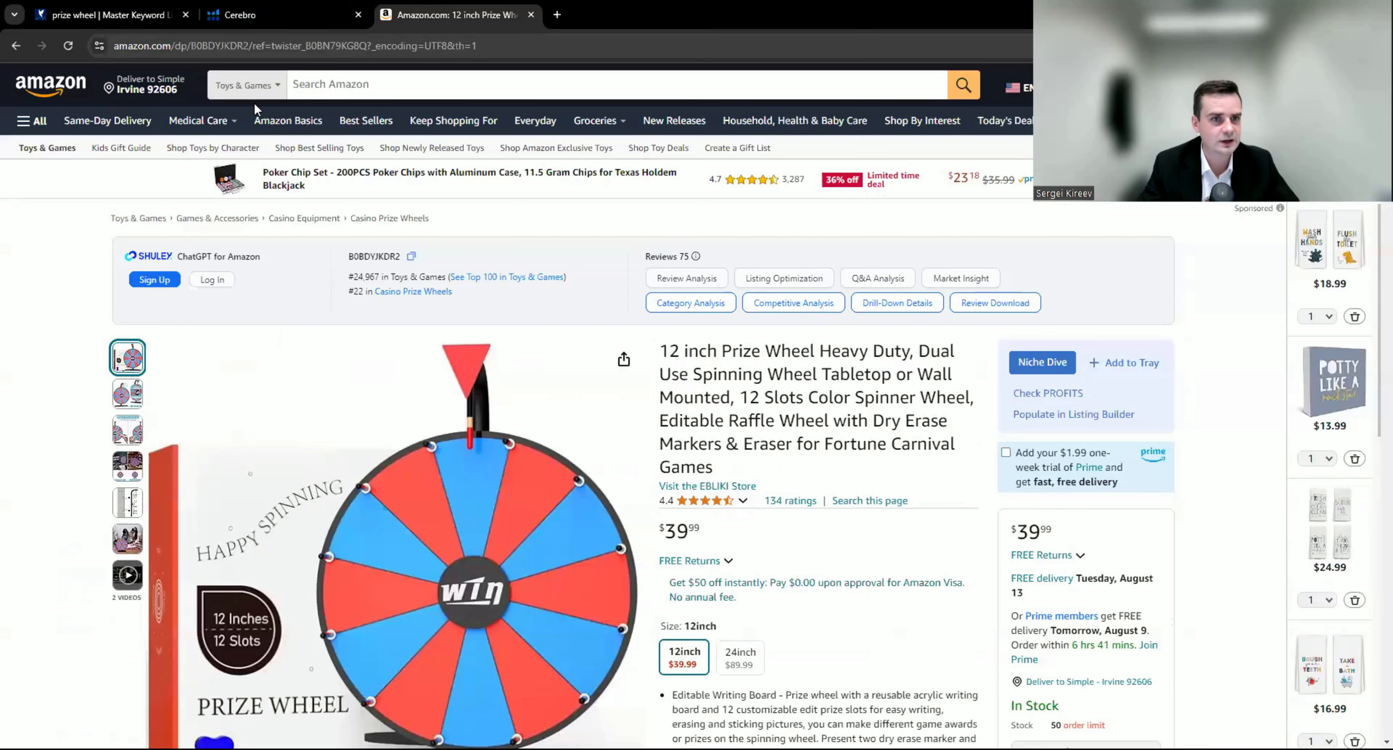
pyautogui.click(367, 80)
pyautogui.hotkey('ctrl', 'v')
pyautogui.press('Return')
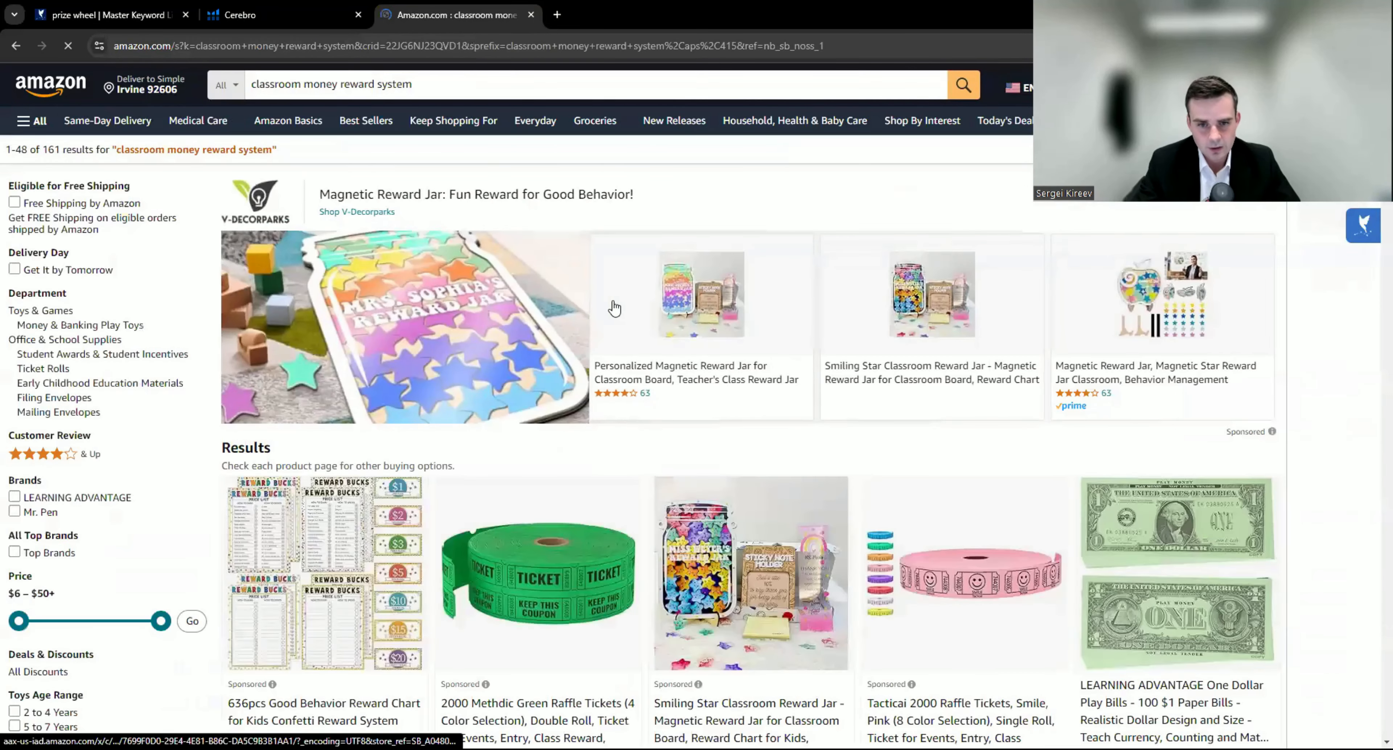
pyautogui.scroll(-10, 614, 308)
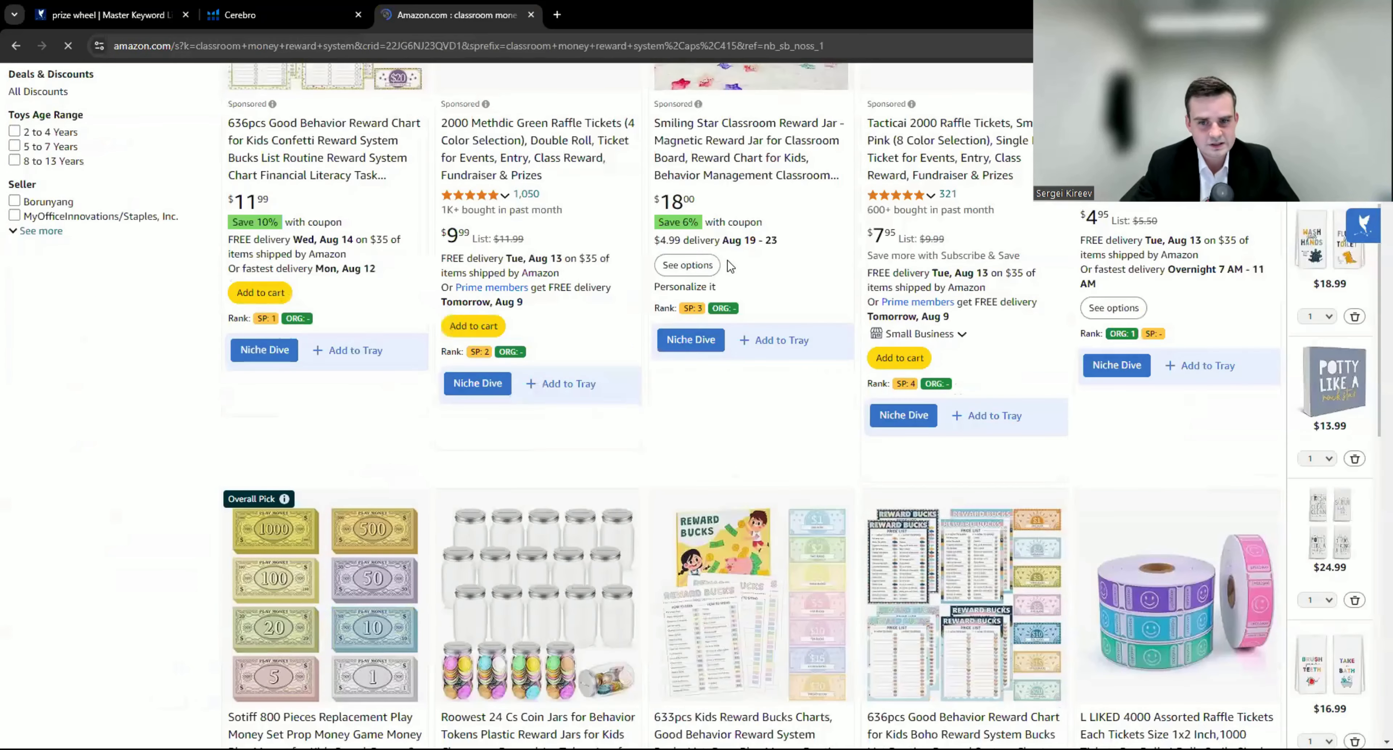
pyautogui.scroll(-15, 530, 324)
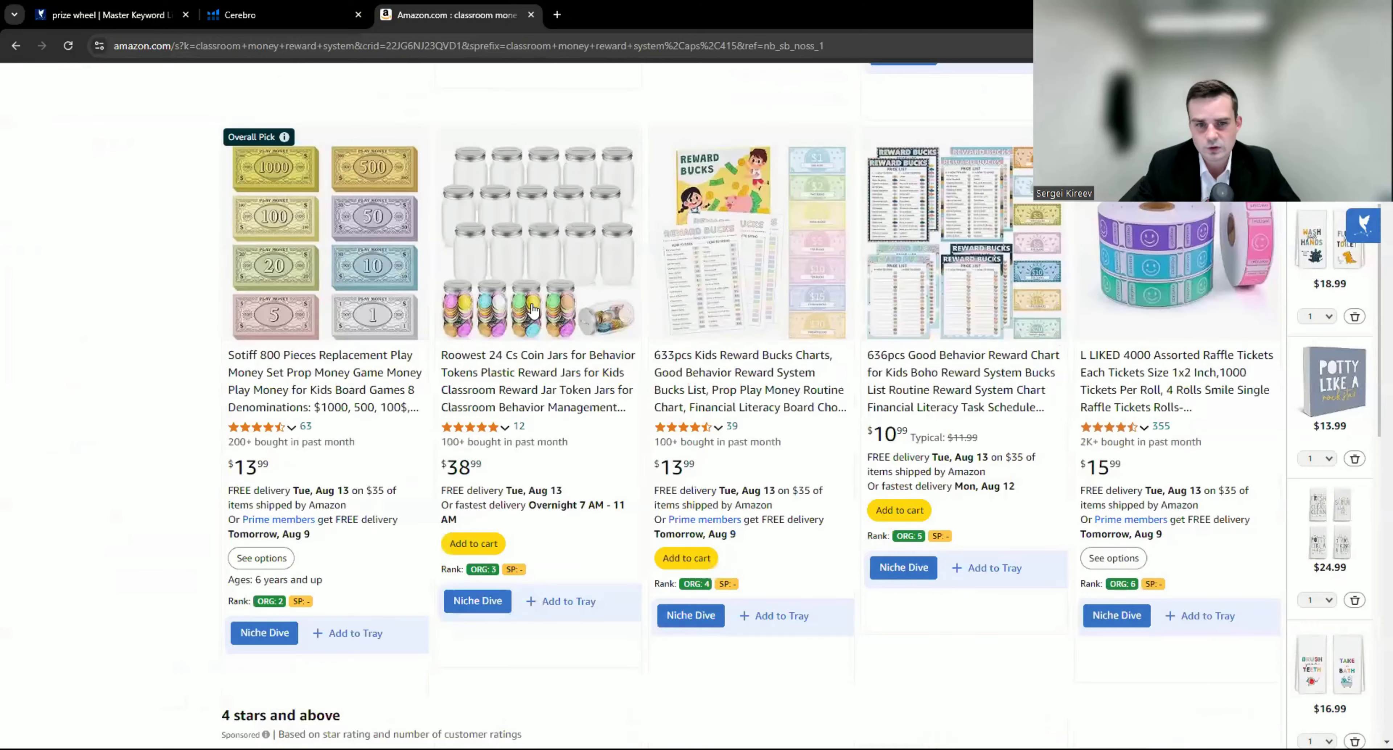
pyautogui.scroll(-8, 303, 302)
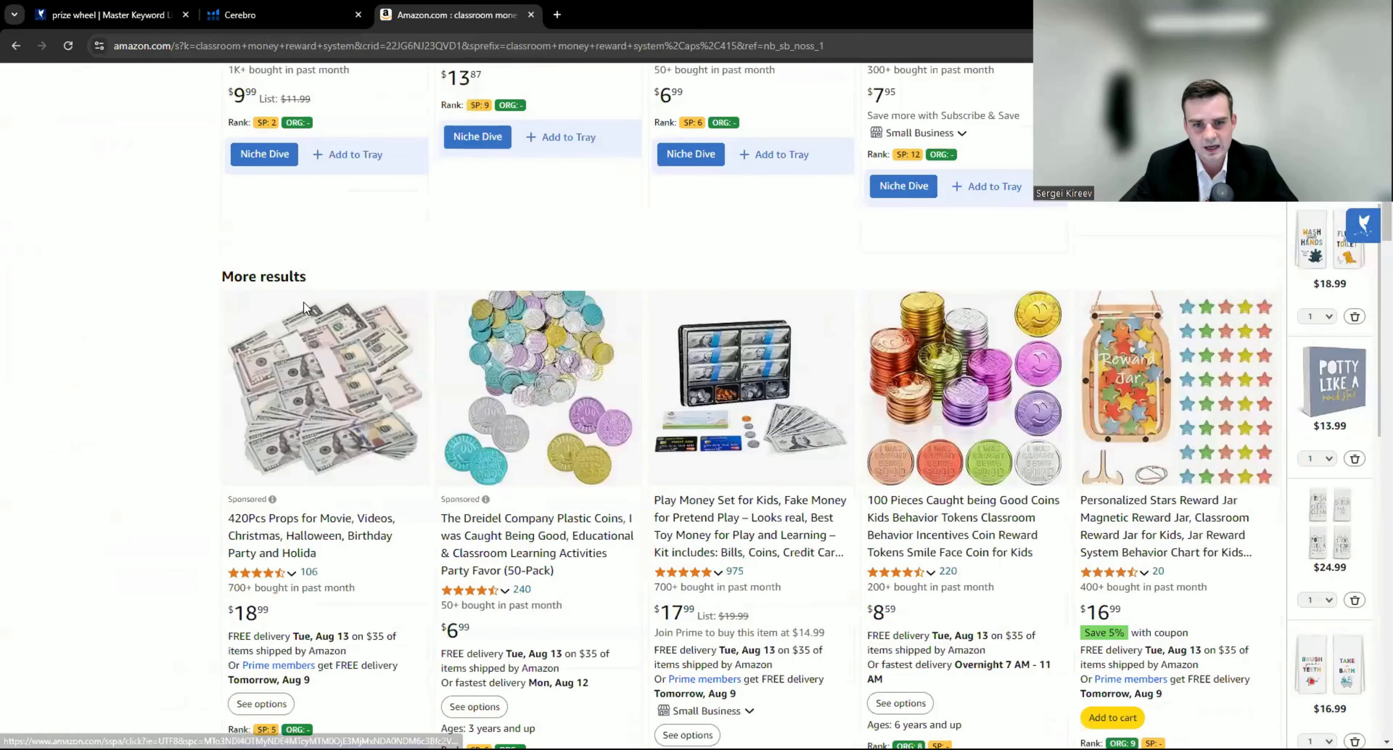
pyautogui.scroll(18, 300, 297)
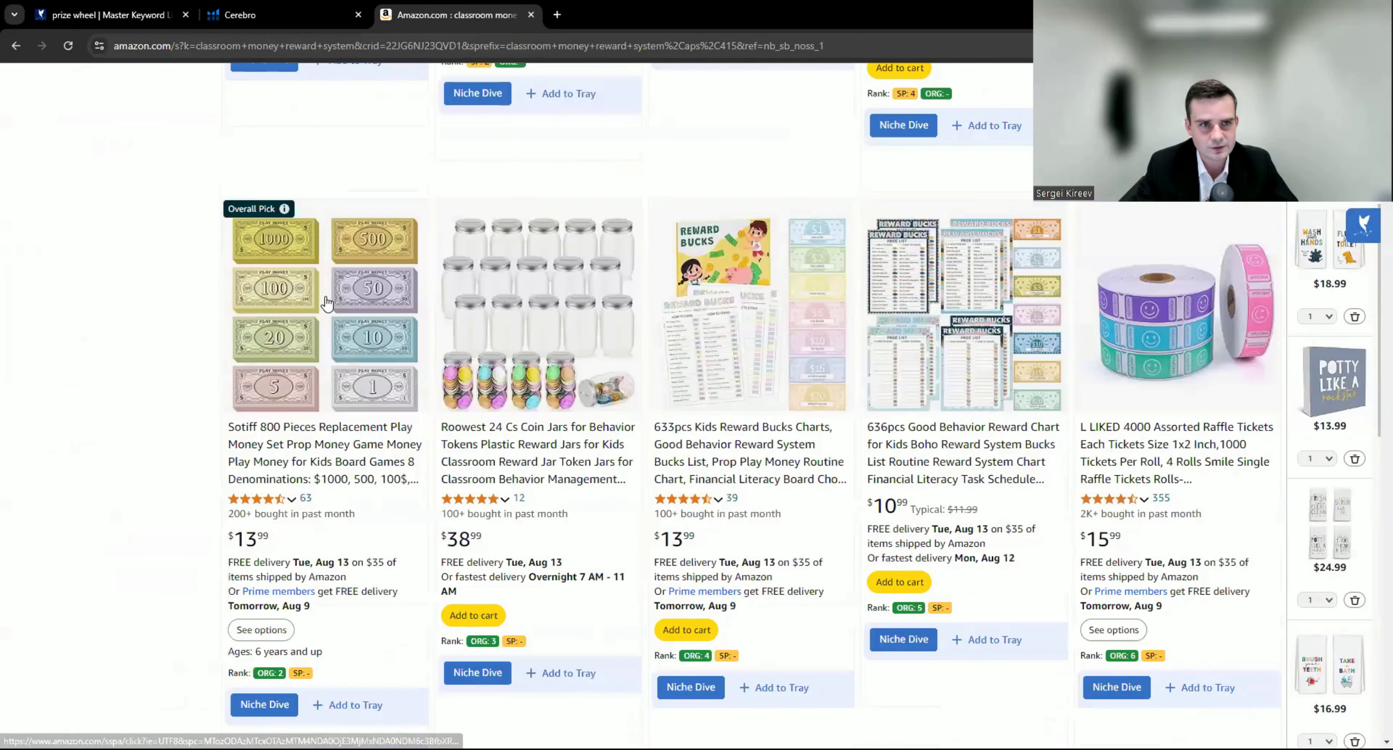
pyautogui.scroll(15, 324, 294)
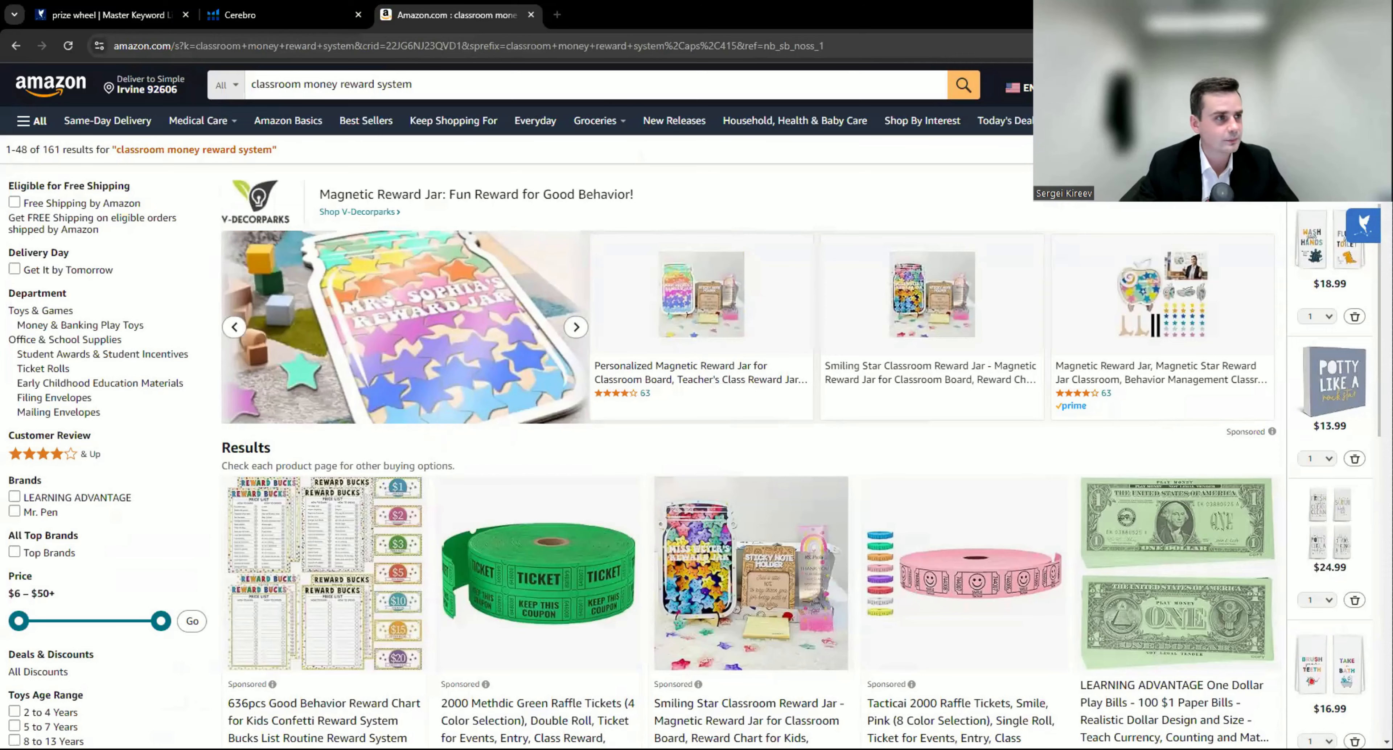
# Step: Copy the keyword "trade show booth games" from the Excel list, search Amazon for it and examine how relevant the listed products are
pyautogui.hotkey('alt', 'Tab')
pyautogui.press('Escape')
pyautogui.click(802, 259)
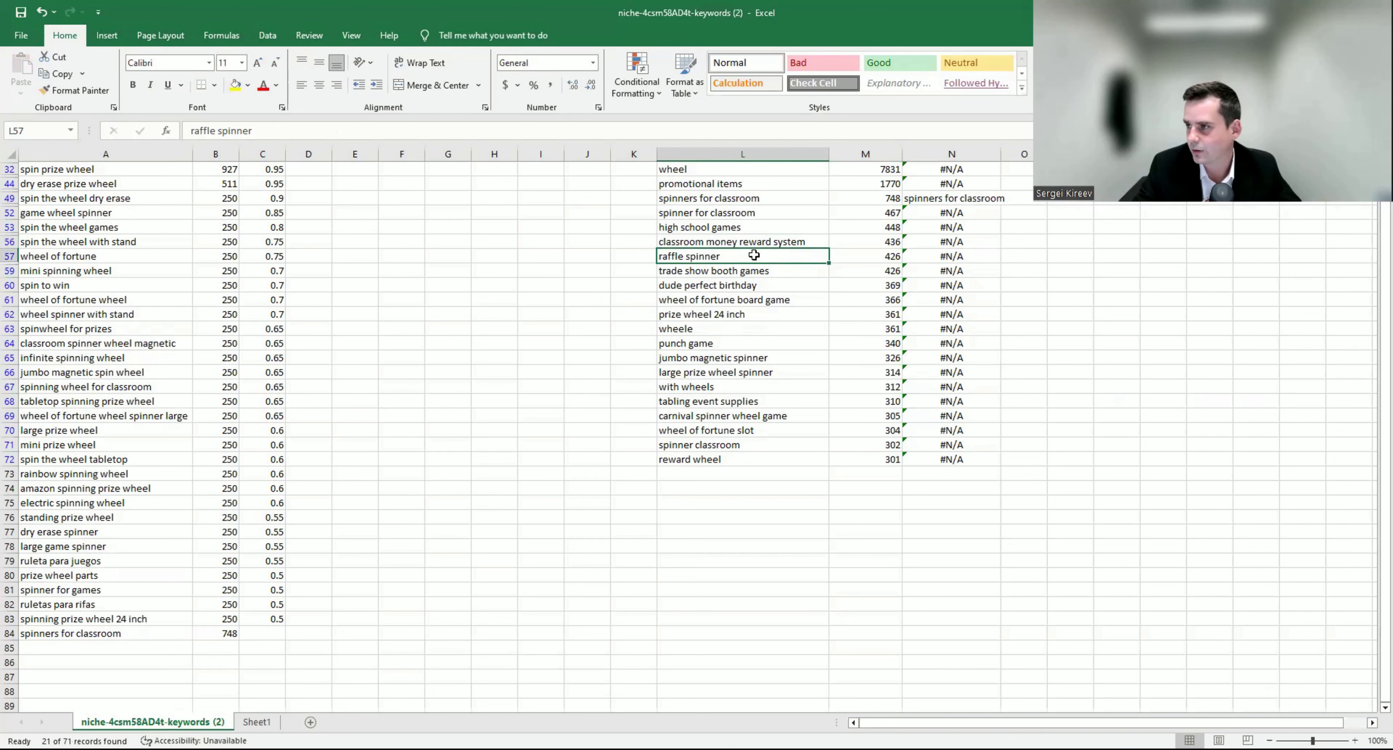
pyautogui.click(746, 272)
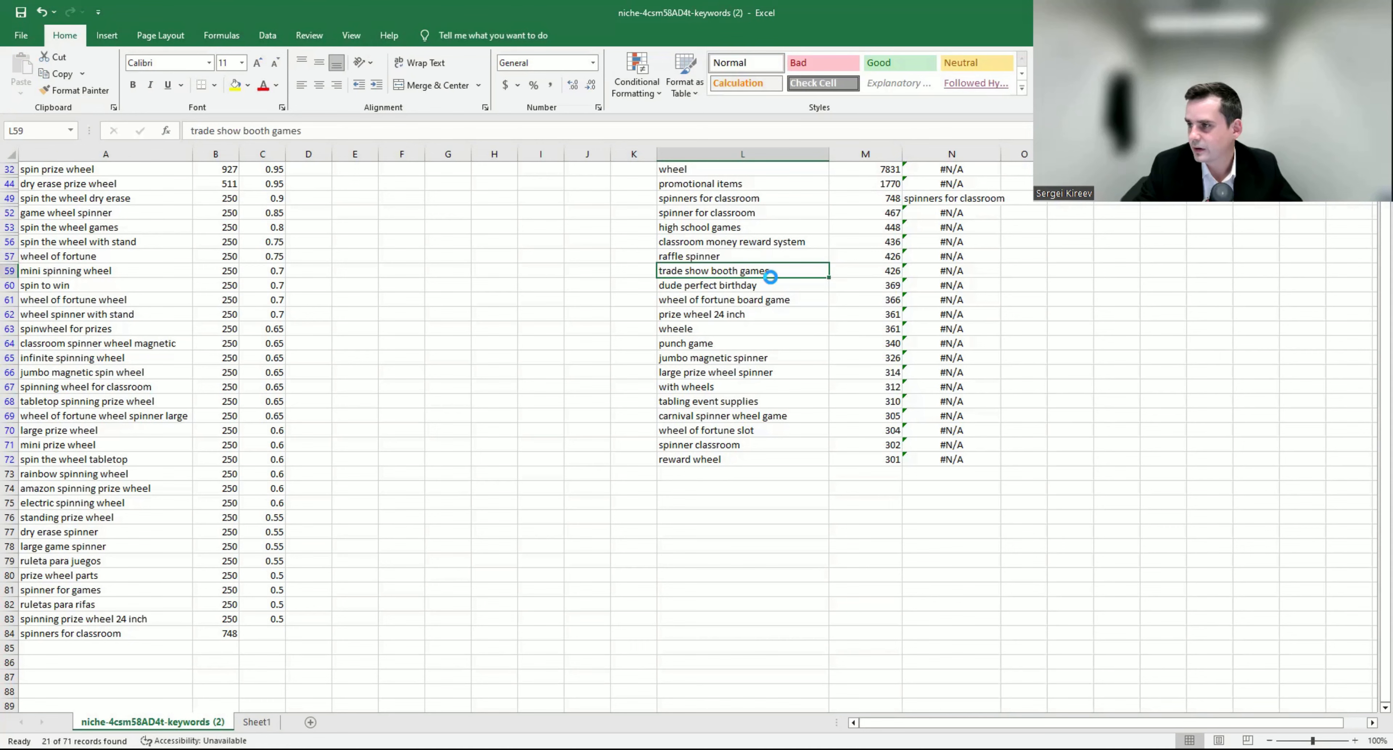
pyautogui.hotkey('ctrl', 'c')
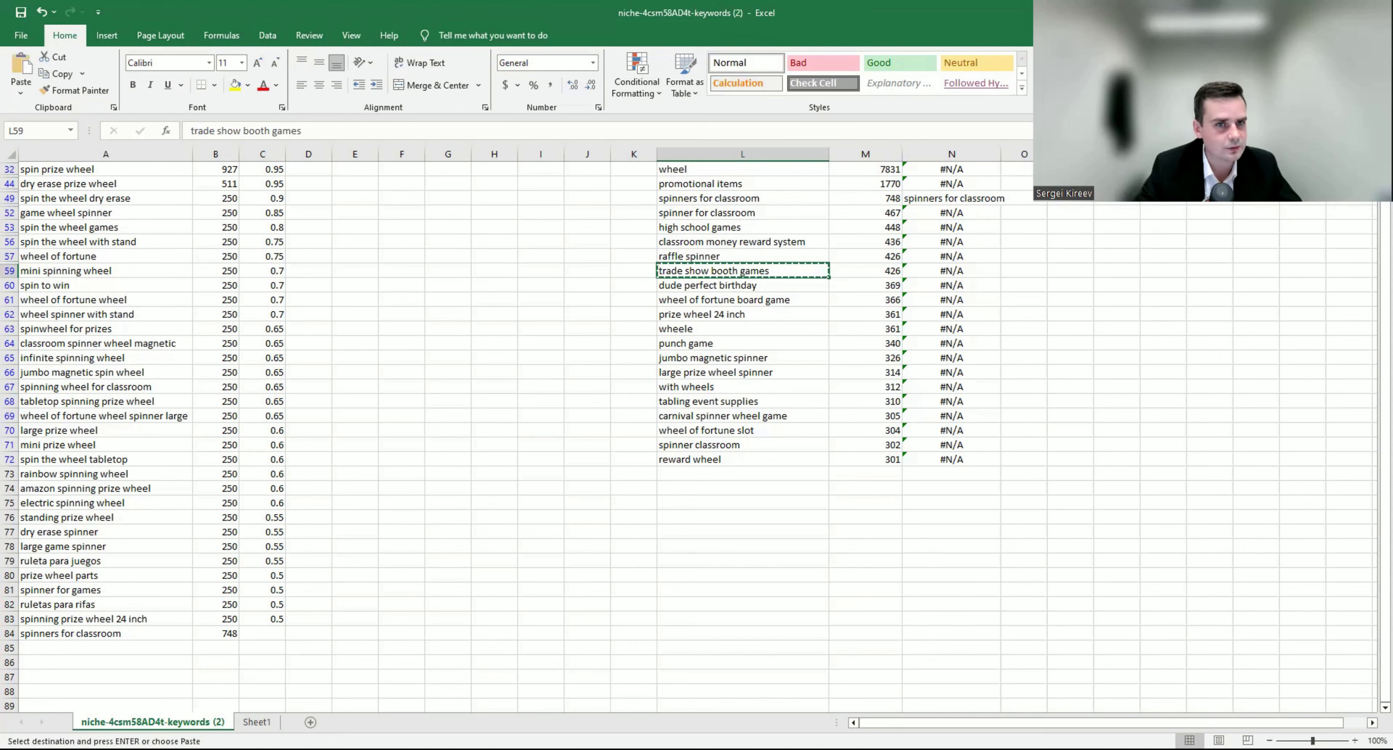
pyautogui.hotkey('alt', 'Tab')
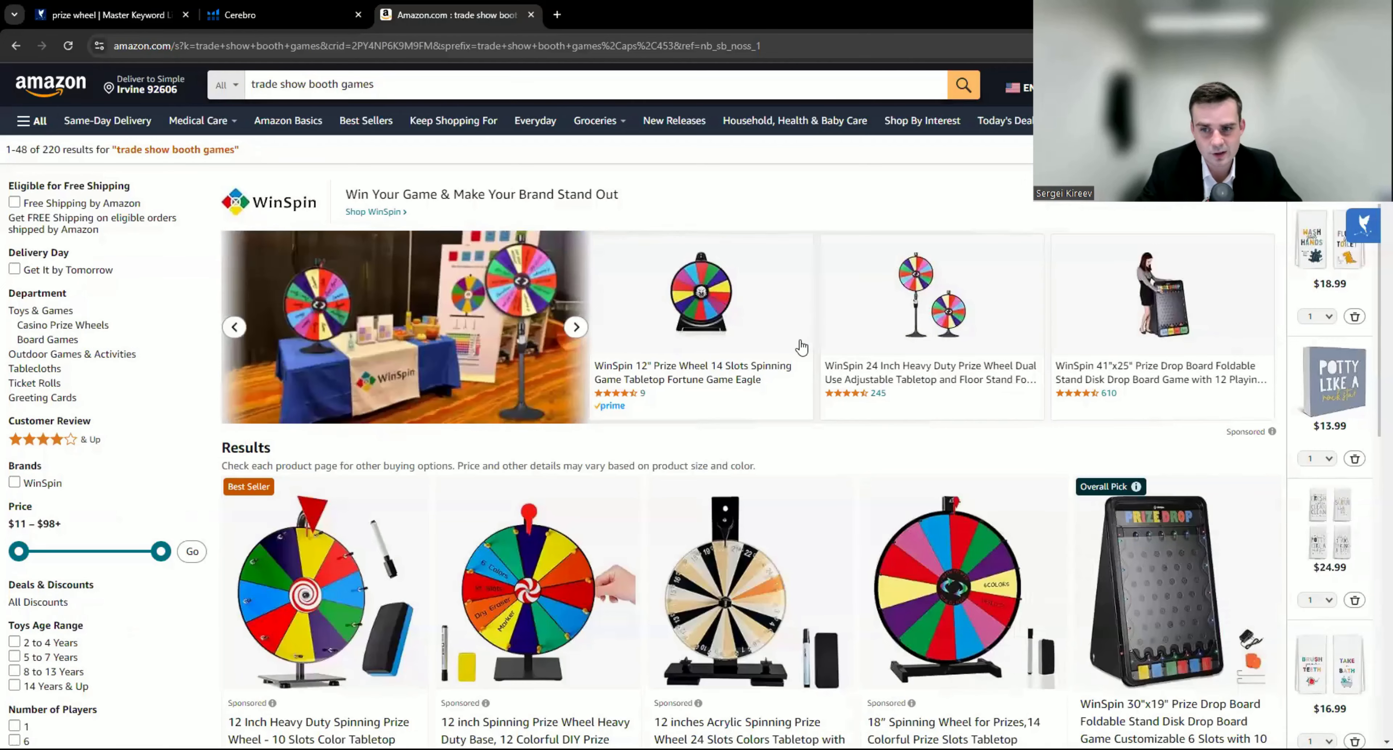
pyautogui.scroll(-5, 270, 297)
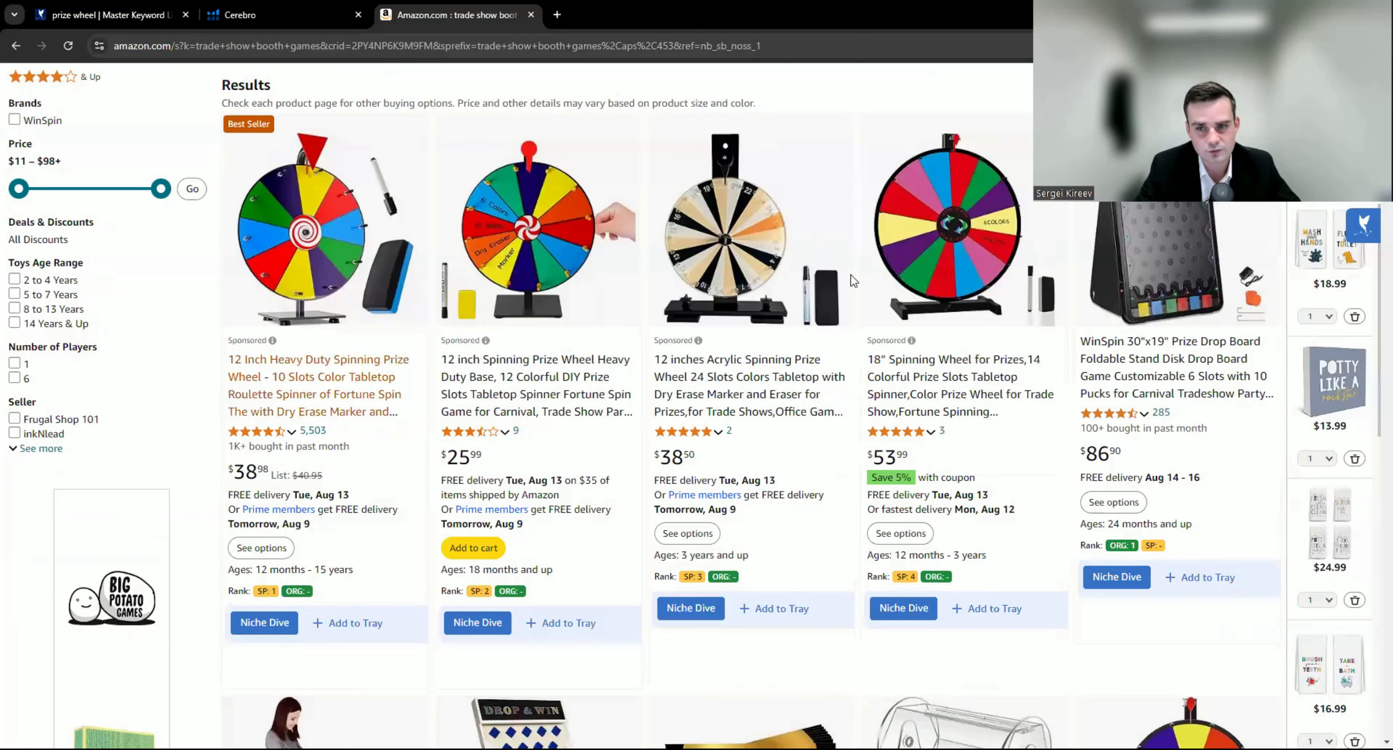
pyautogui.scroll(-3, 820, 263)
pyautogui.scroll(2, 974, 351)
pyautogui.scroll(-5, 1112, 462)
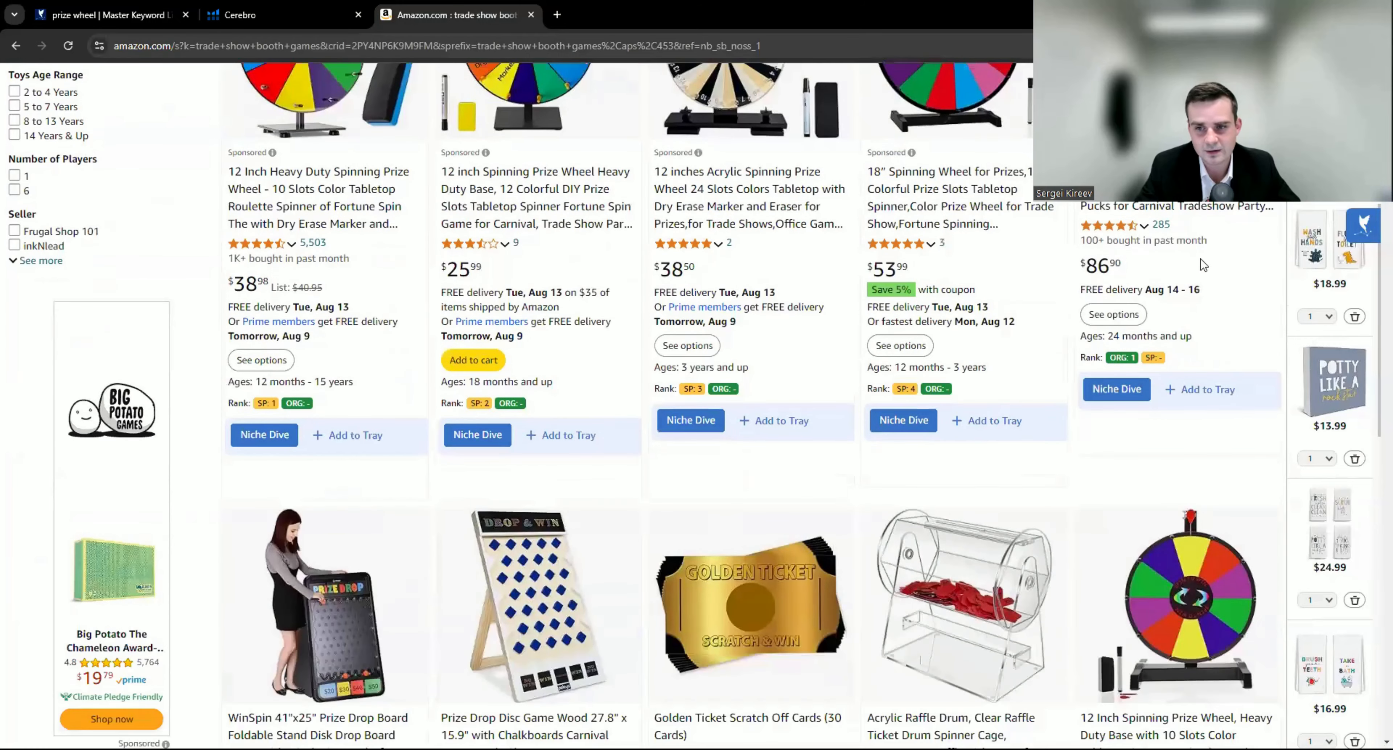
pyautogui.scroll(-3, 1255, 305)
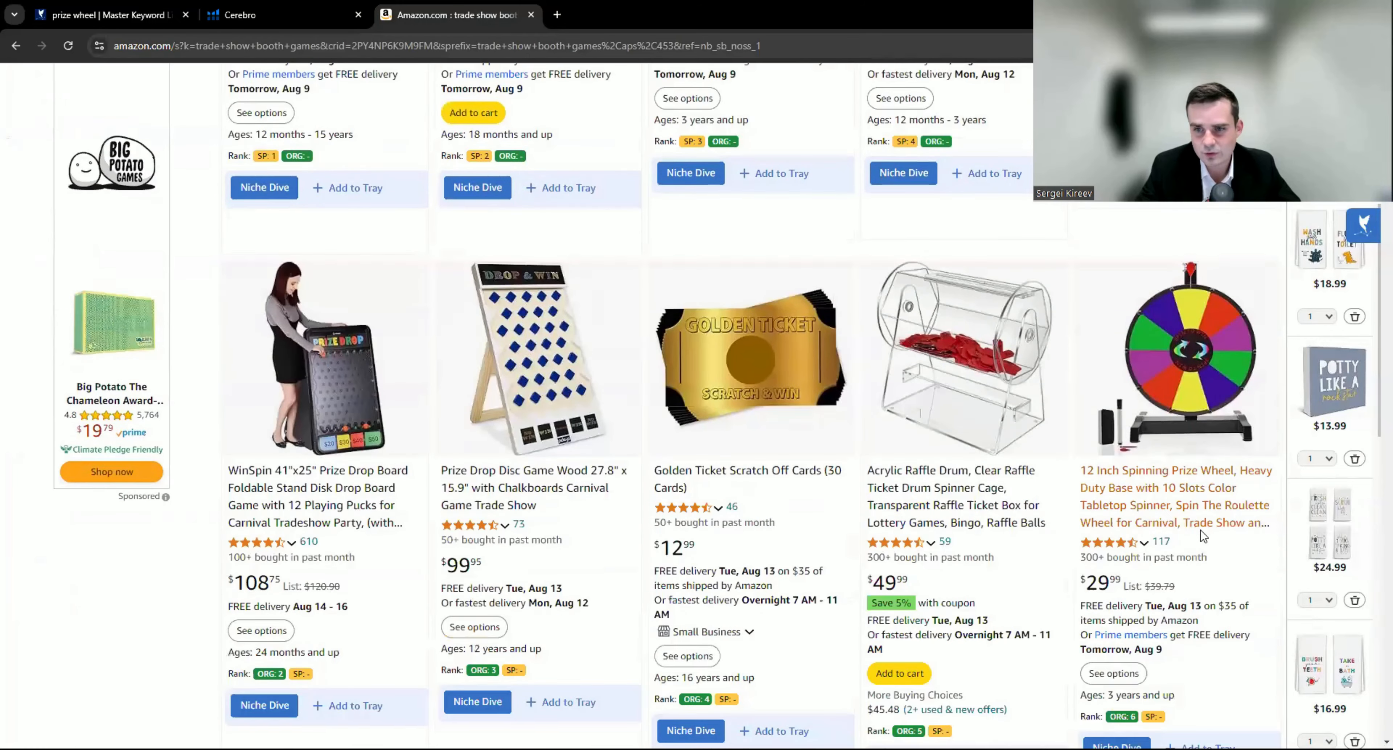
# Step: Examine the Amazon results for "trade show booth games" to judge how many listed products are prize wheels
pyautogui.scroll(-3, 1059, 276)
pyautogui.scroll(-5, 1059, 275)
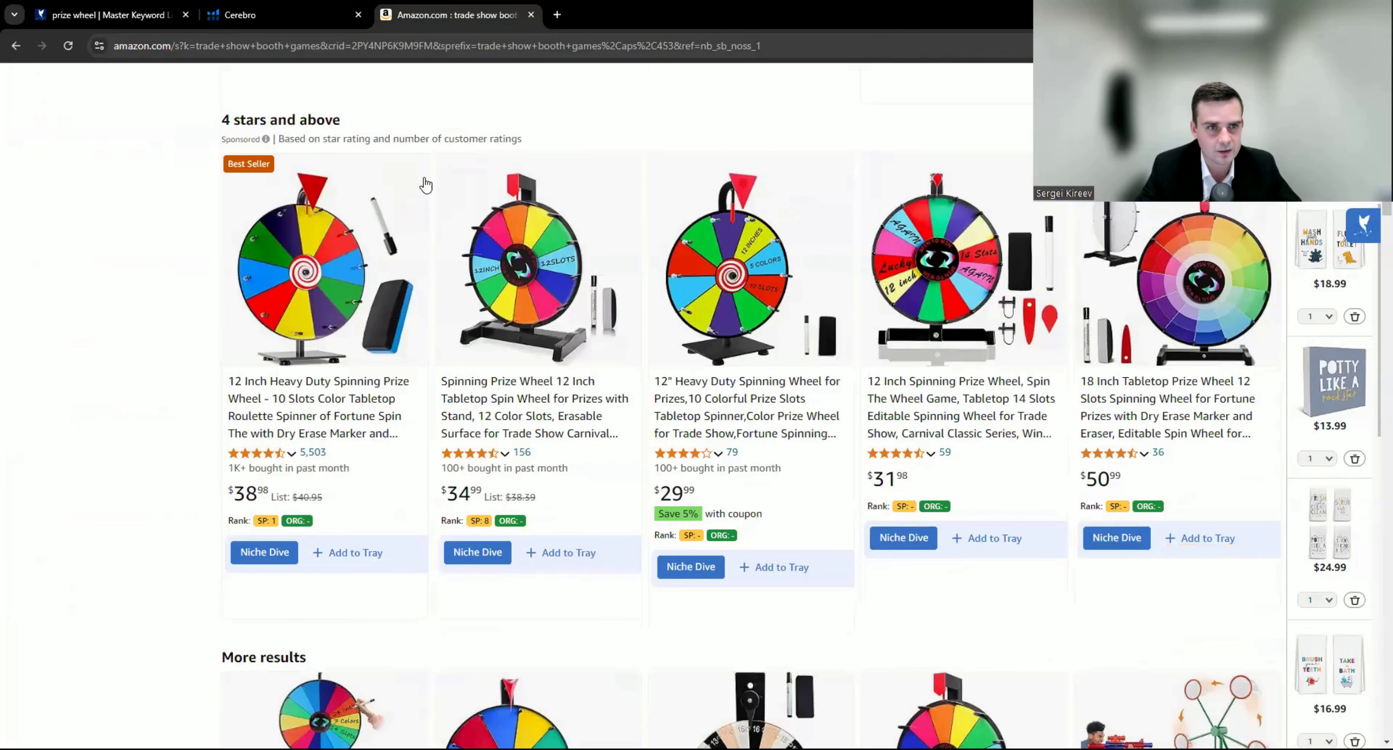
pyautogui.scroll(-5, 381, 179)
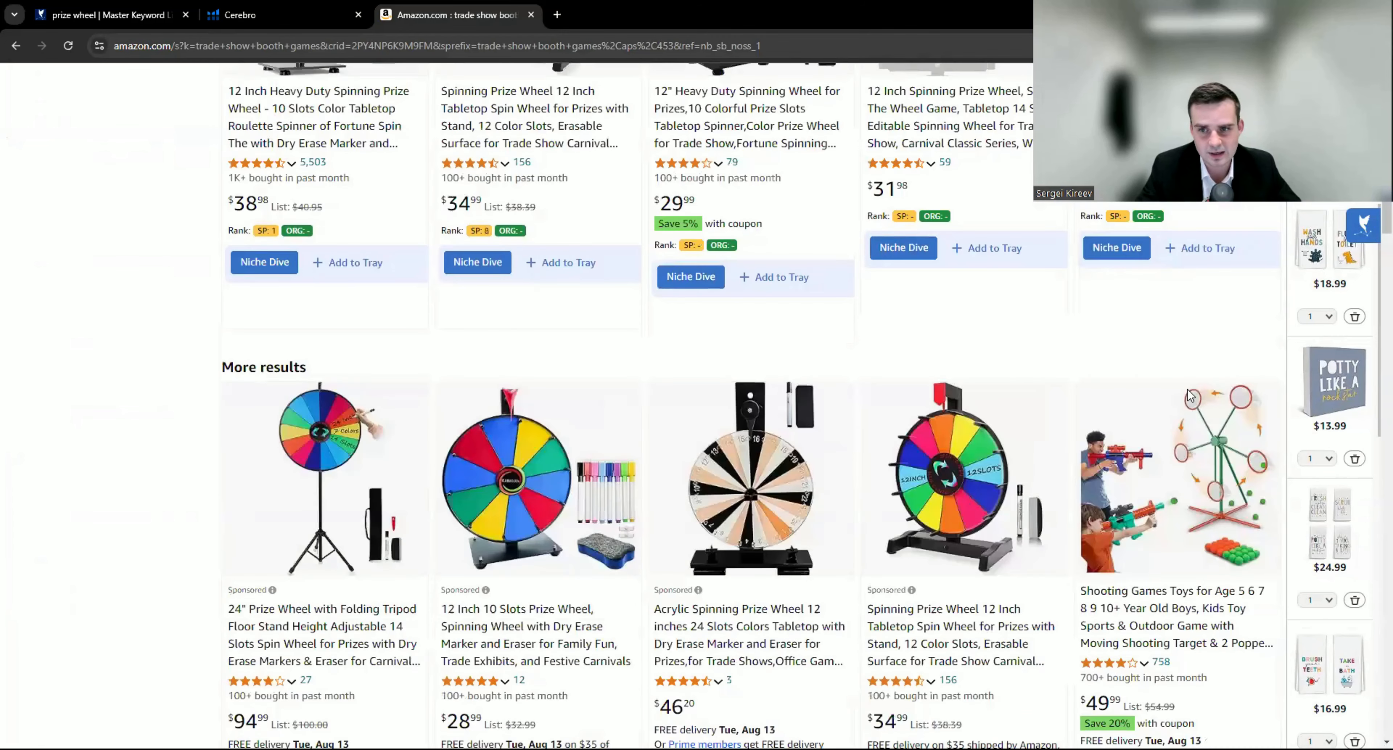
pyautogui.scroll(-10, 400, 427)
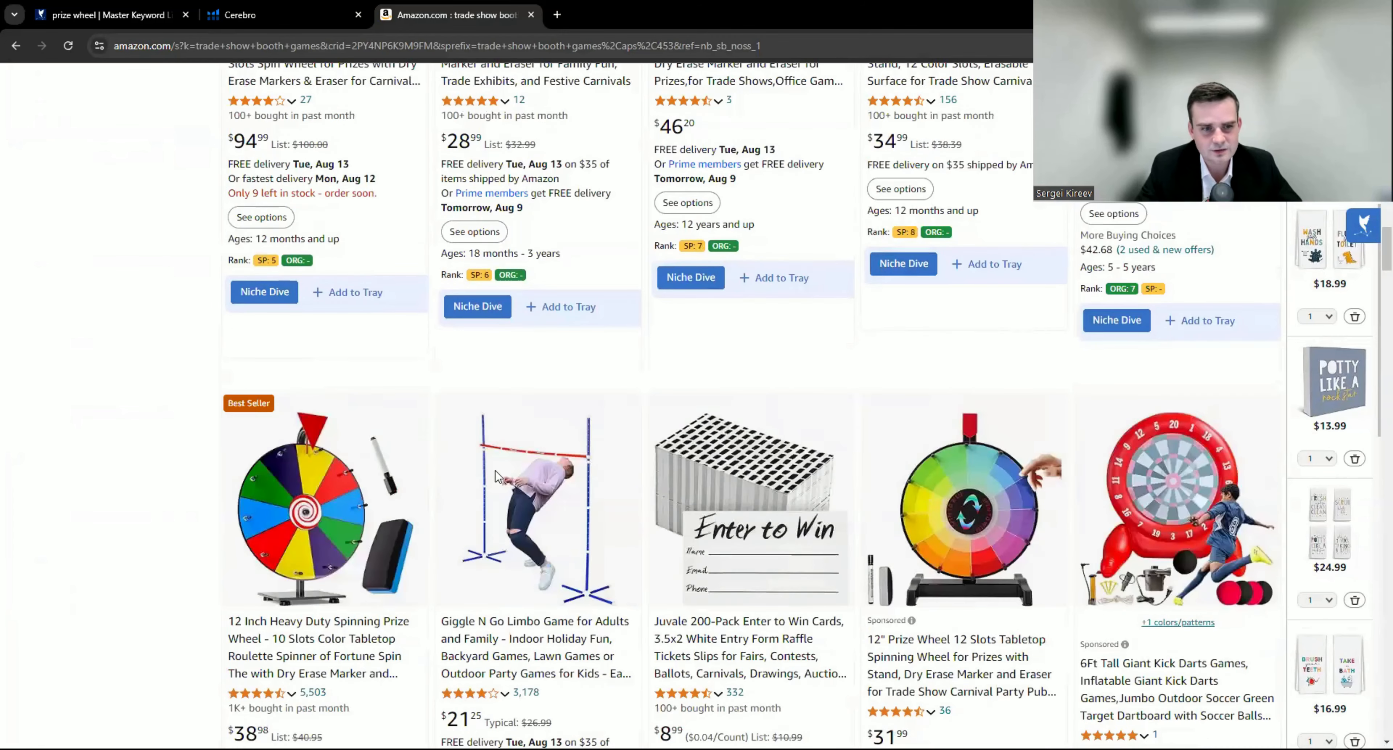
pyautogui.scroll(1, 456, 466)
pyautogui.scroll(3, 311, 209)
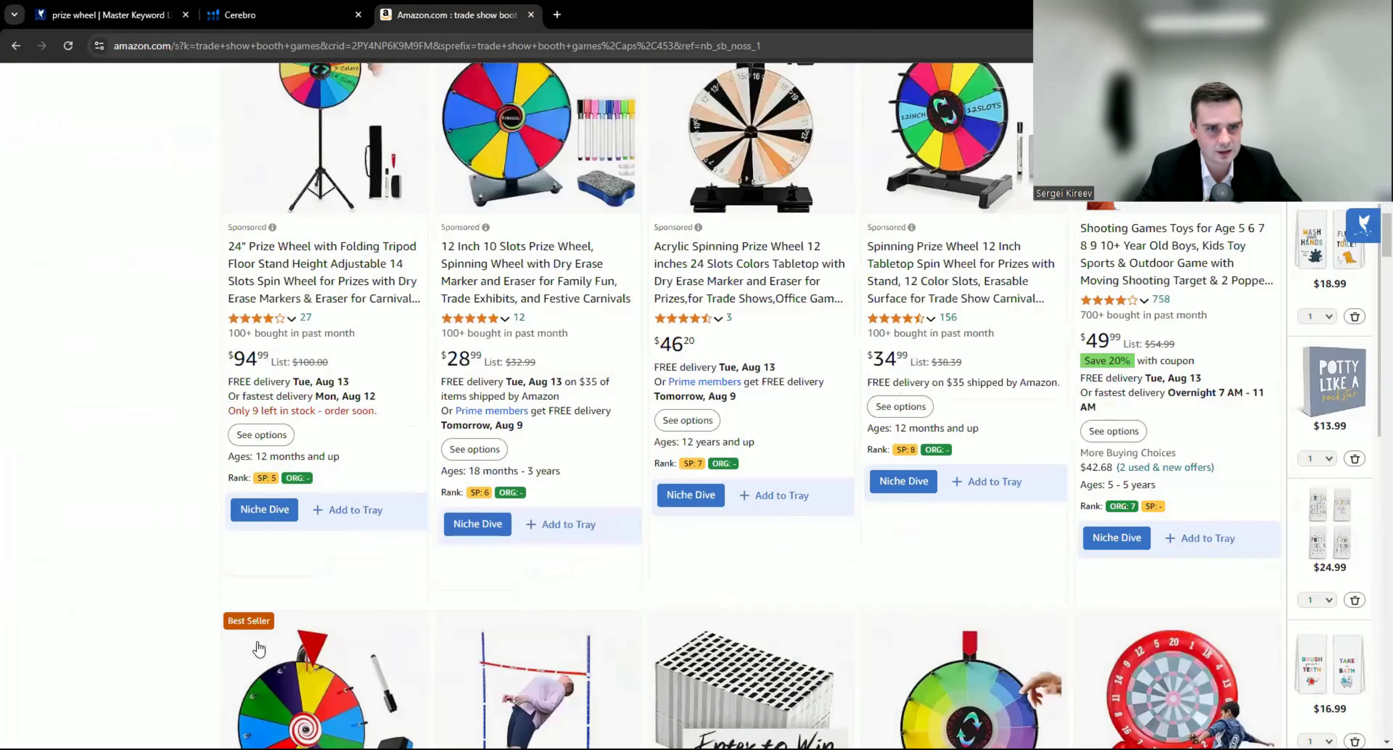
pyautogui.scroll(5, 562, 522)
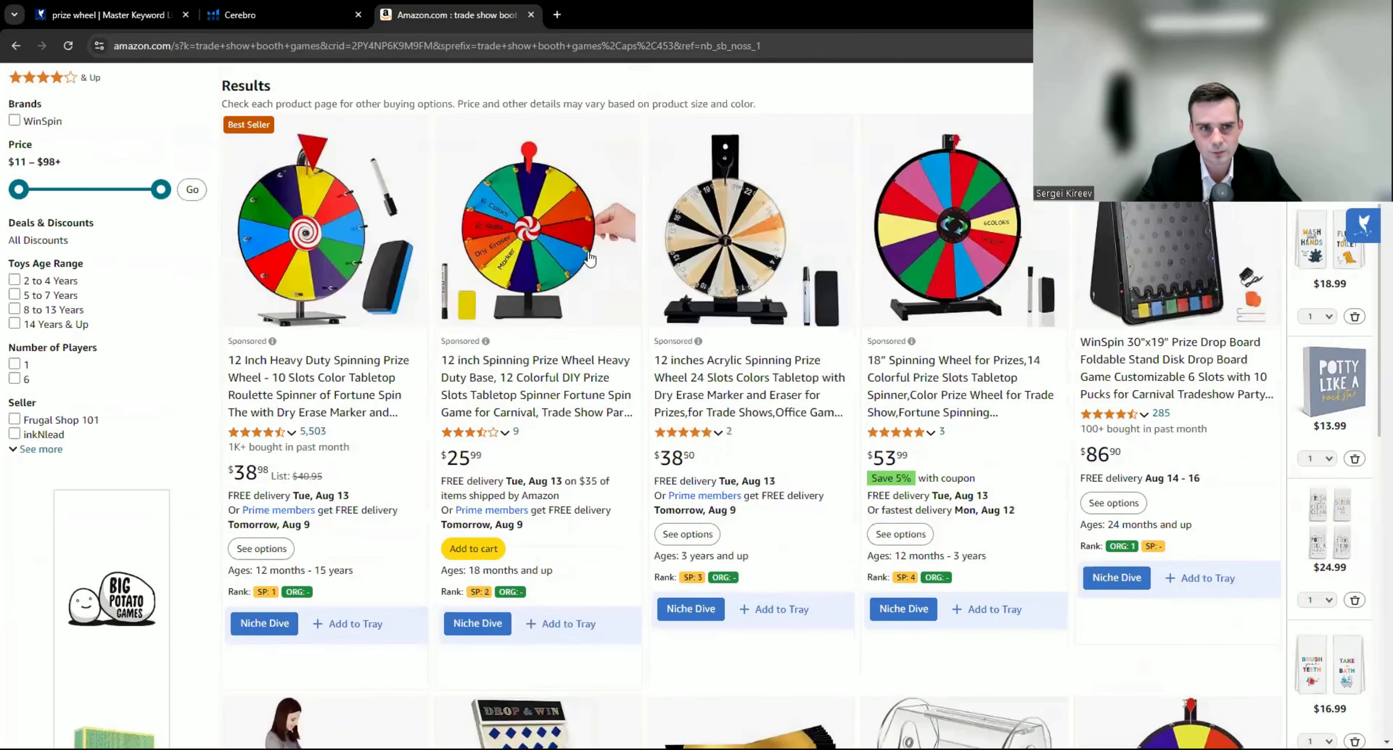
pyautogui.scroll(1, 676, 351)
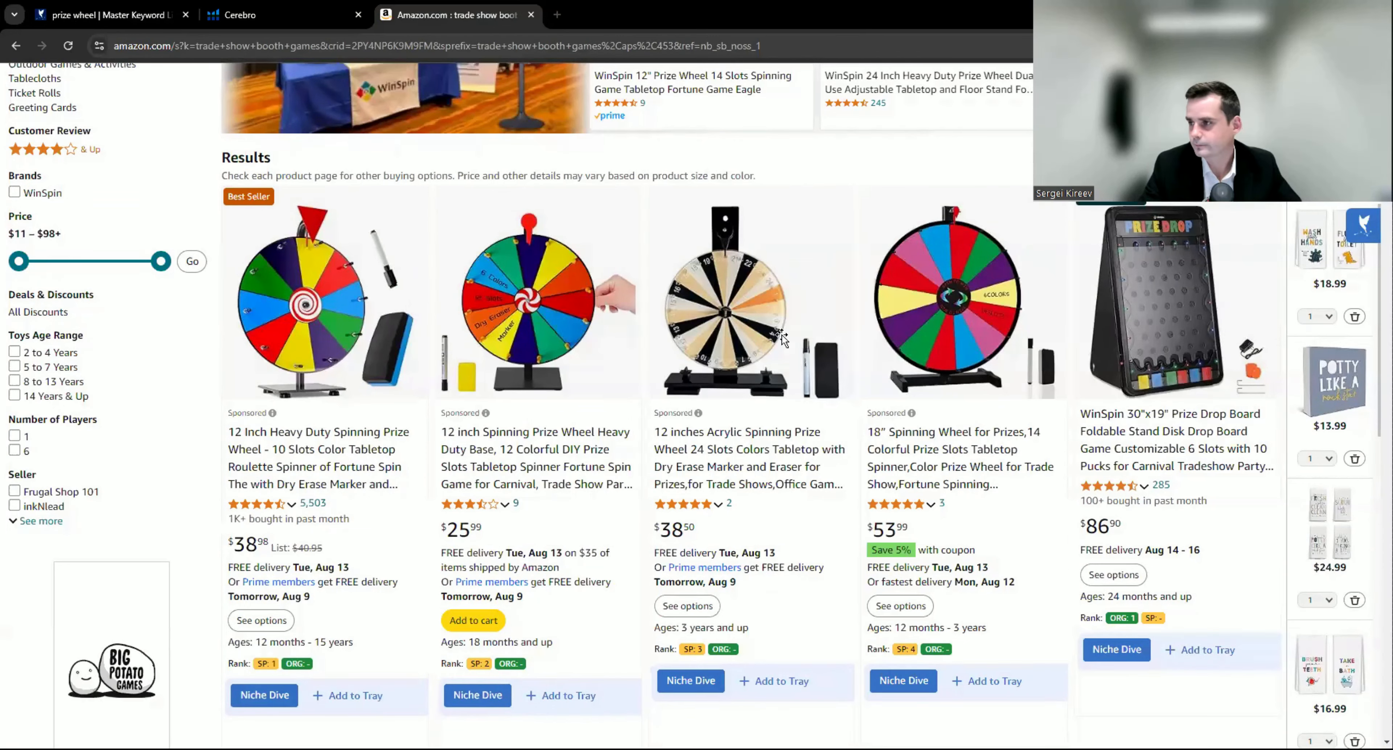
# Step: Switch to Excel and copy the "trade show booth games" keyword with its search volume to the end of the DataDive list at A85
pyautogui.hotkey('alt', 'Tab')
pyautogui.moveTo(756, 270); pyautogui.dragTo(865, 270)
pyautogui.hotkey('ctrl', 'c')
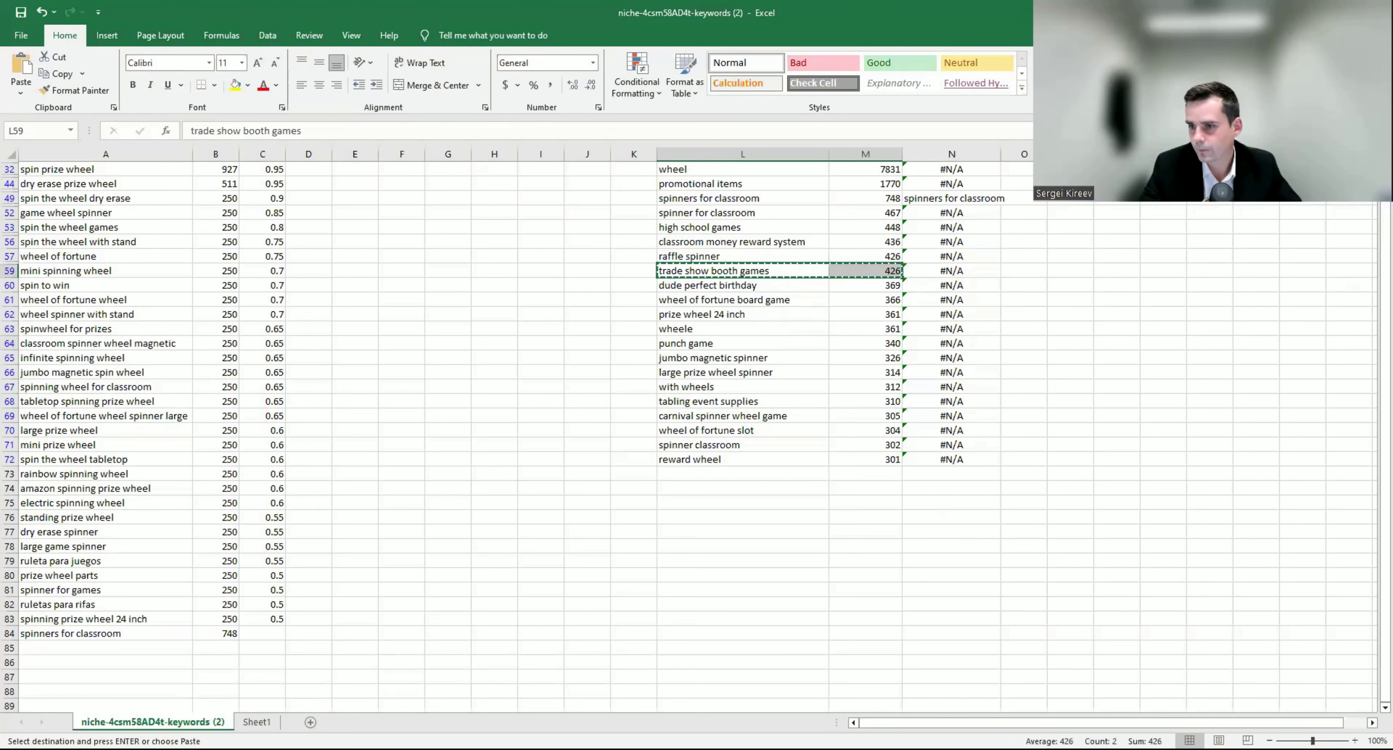
pyautogui.click(111, 649)
pyautogui.hotkey('ctrl', 'v')
pyautogui.click(741, 299)
pyautogui.press('Escape')
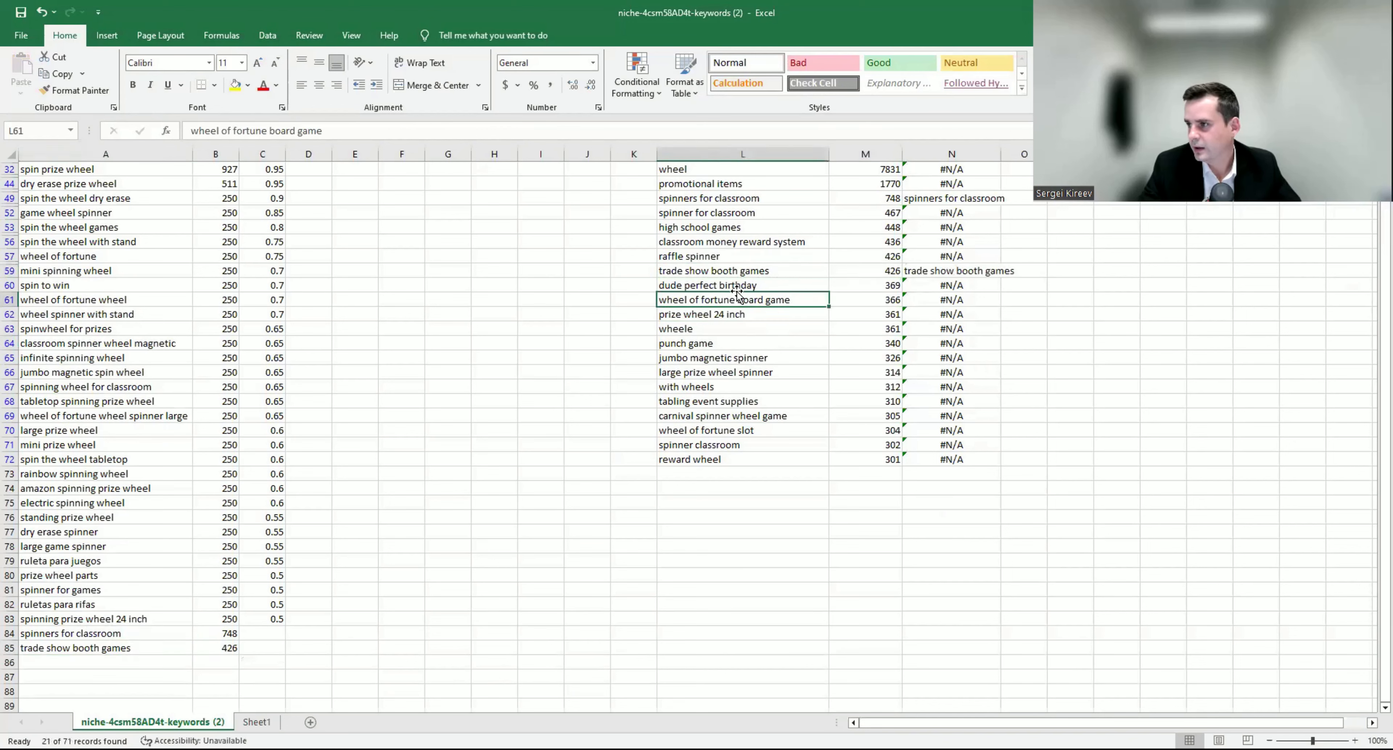
# Step: Consider the keywords "dude perfect birthday" and "prize wheel 24 inch", and check the size options on an Amazon prize wheel product page
pyautogui.click(738, 285)
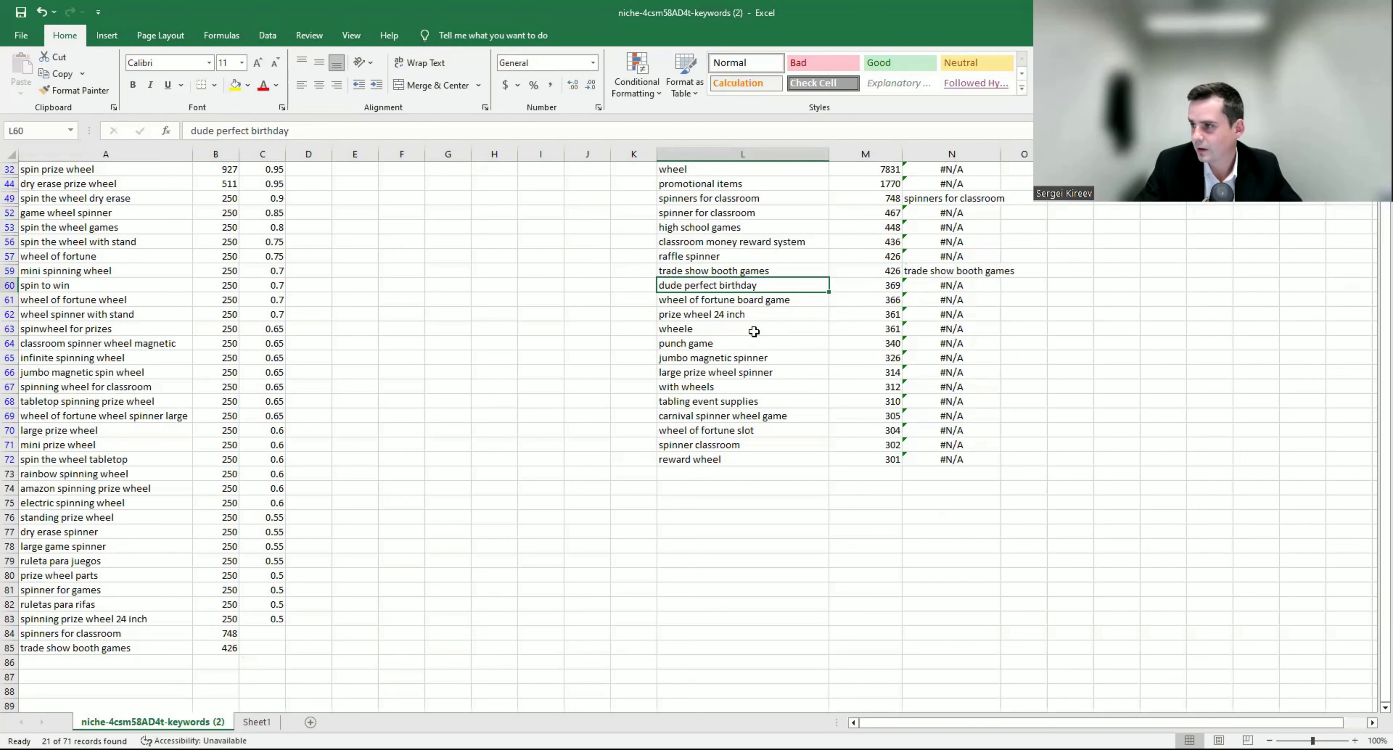
pyautogui.moveTo(721, 314); pyautogui.dragTo(840, 321)
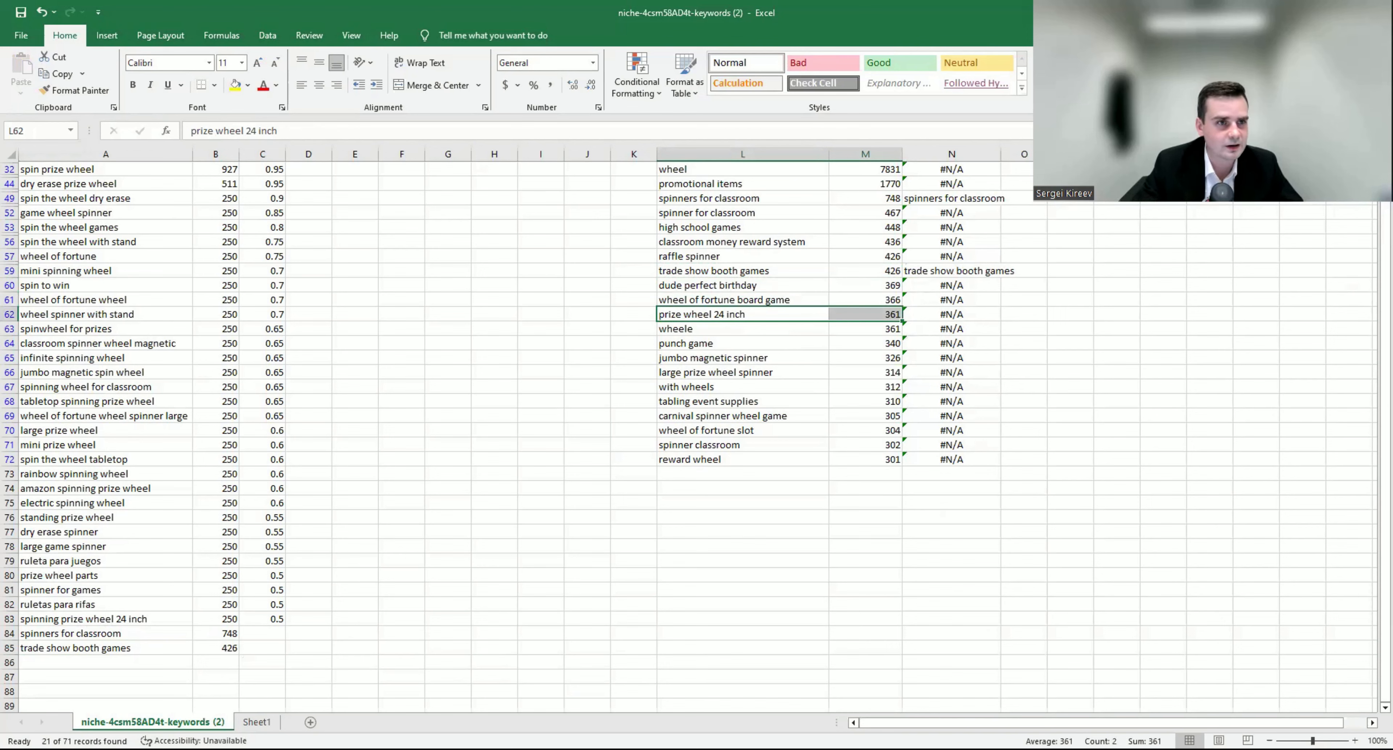
pyautogui.hotkey('alt', 'Tab')
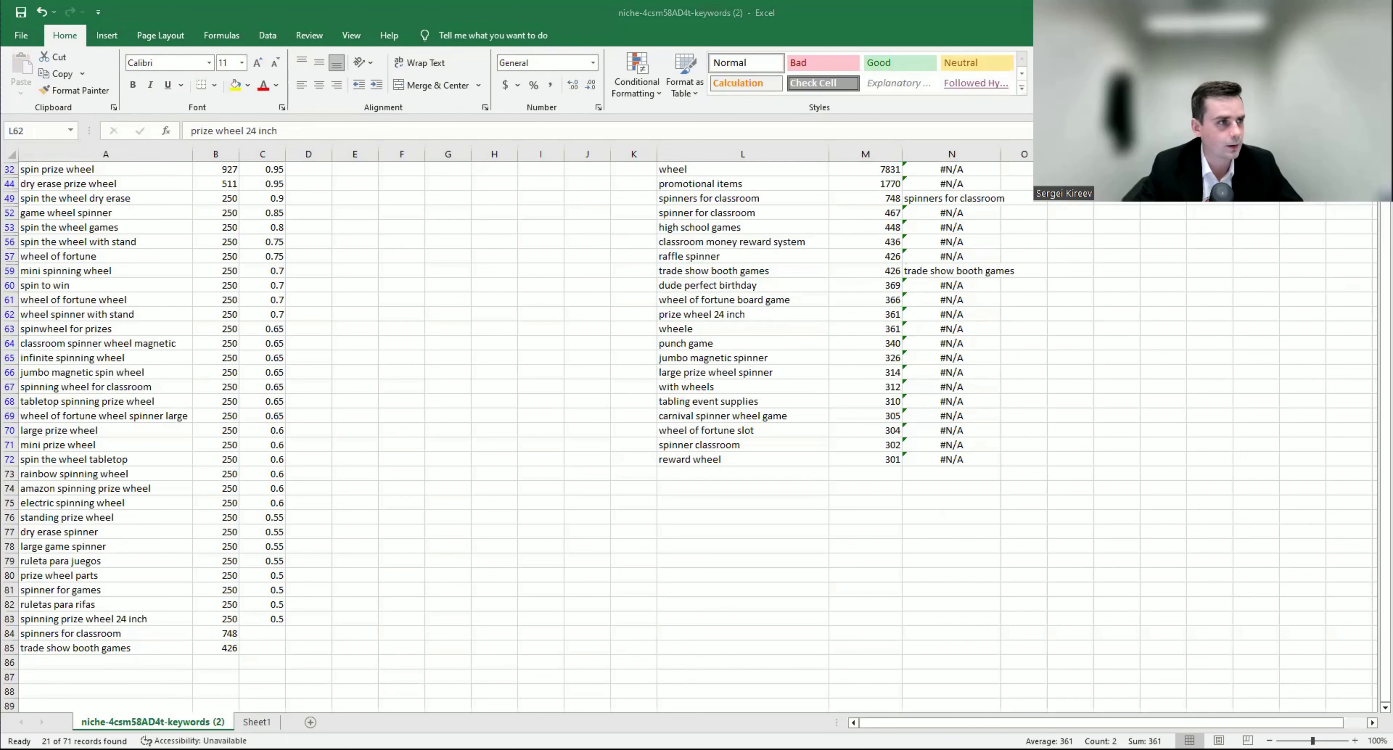
pyautogui.scroll(-3, 740, 524)
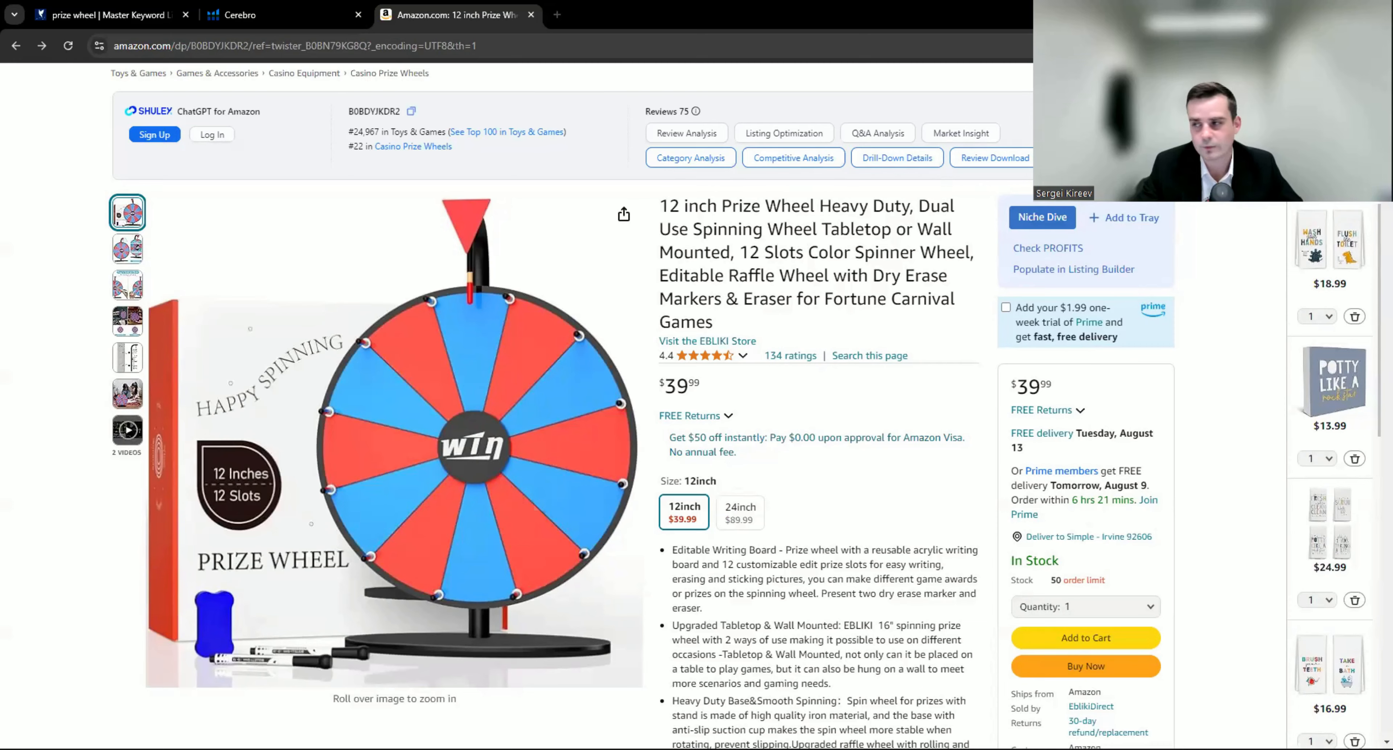
pyautogui.hotkey('alt', 'Tab')
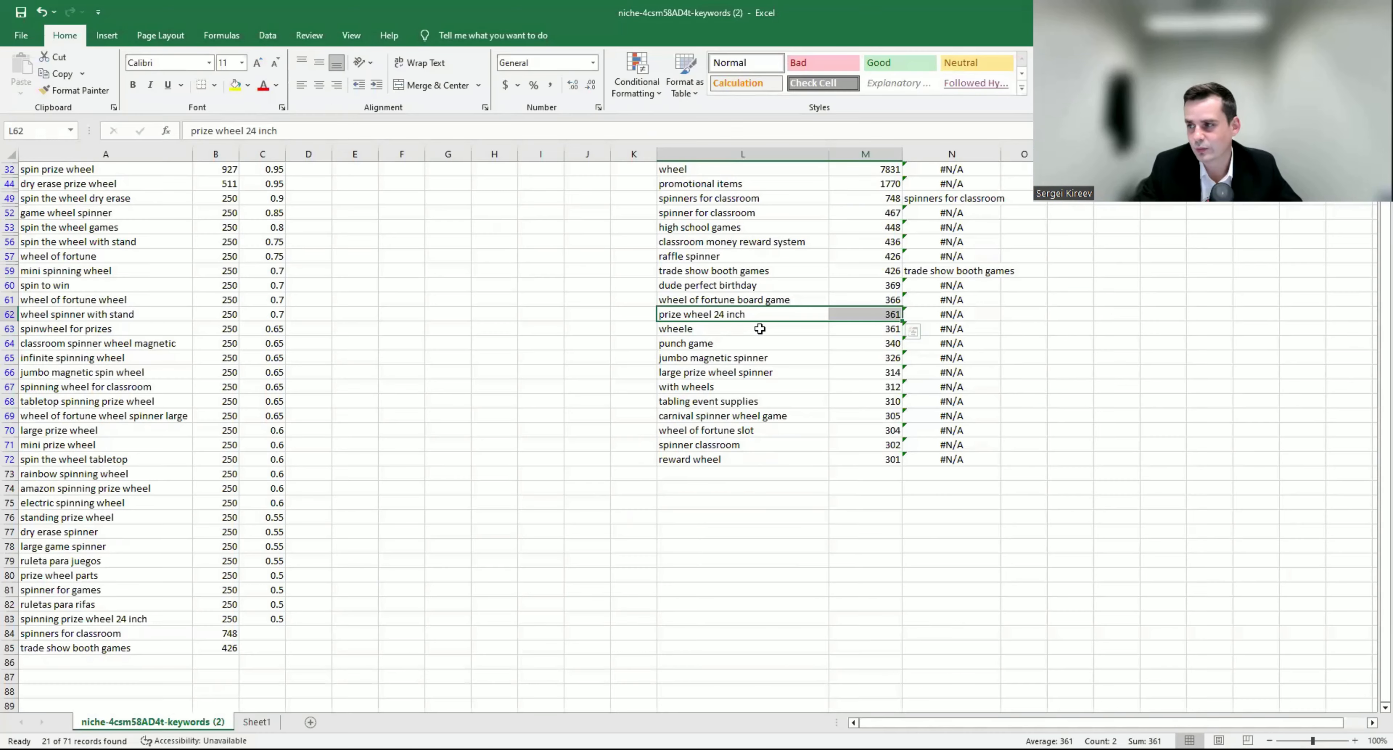
# Step: Review the missing Cerebro keywords in Excel from "prize wheel 24 inch" down to "tabling event supplies" for relevance to the niche
pyautogui.moveTo(749, 309); pyautogui.dragTo(848, 324)
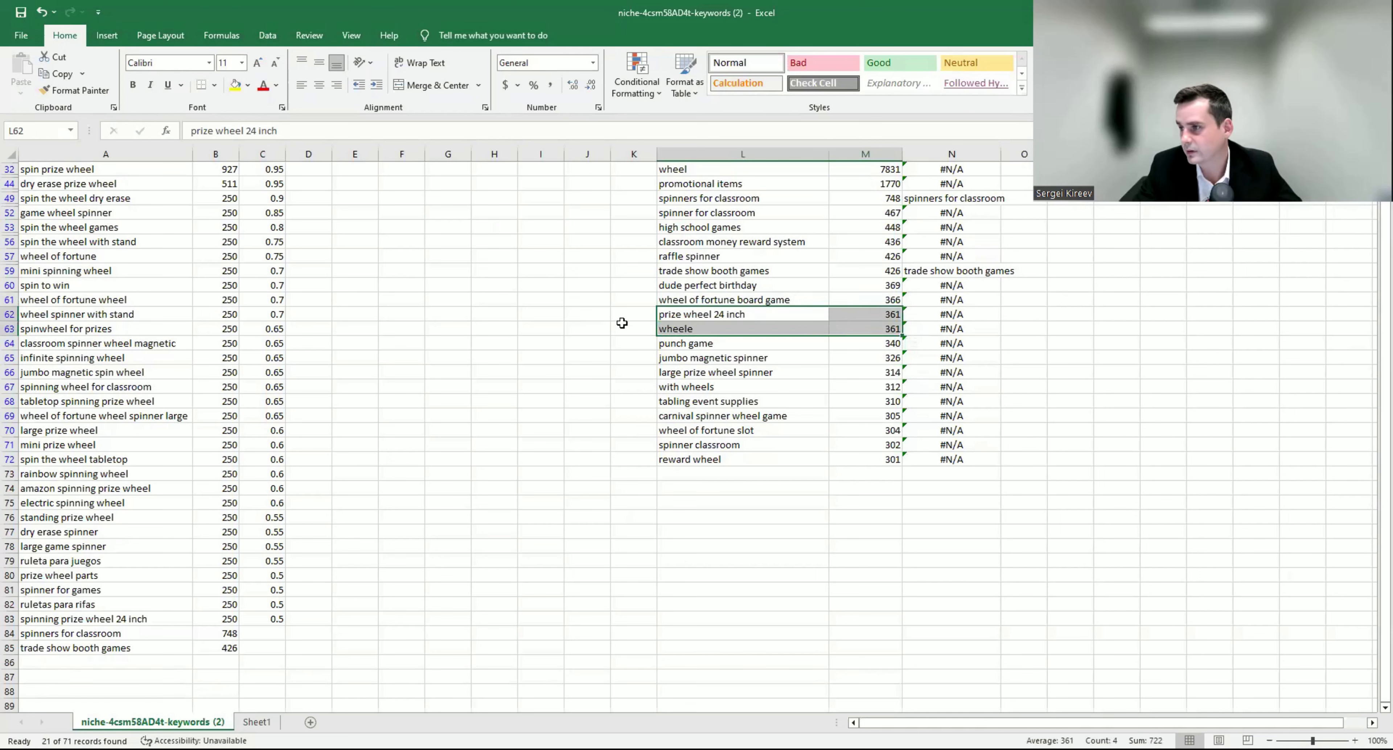
pyautogui.click(696, 327)
pyautogui.click(709, 343)
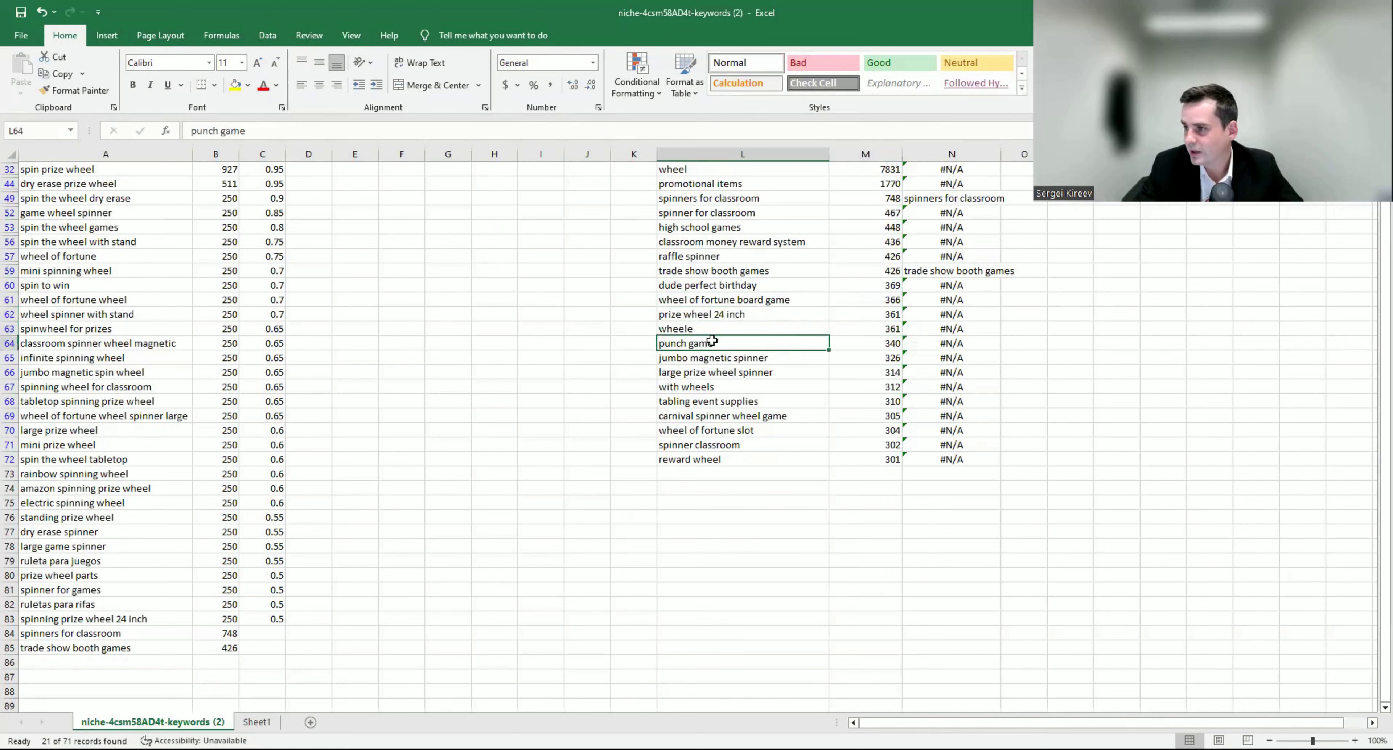
pyautogui.click(696, 357)
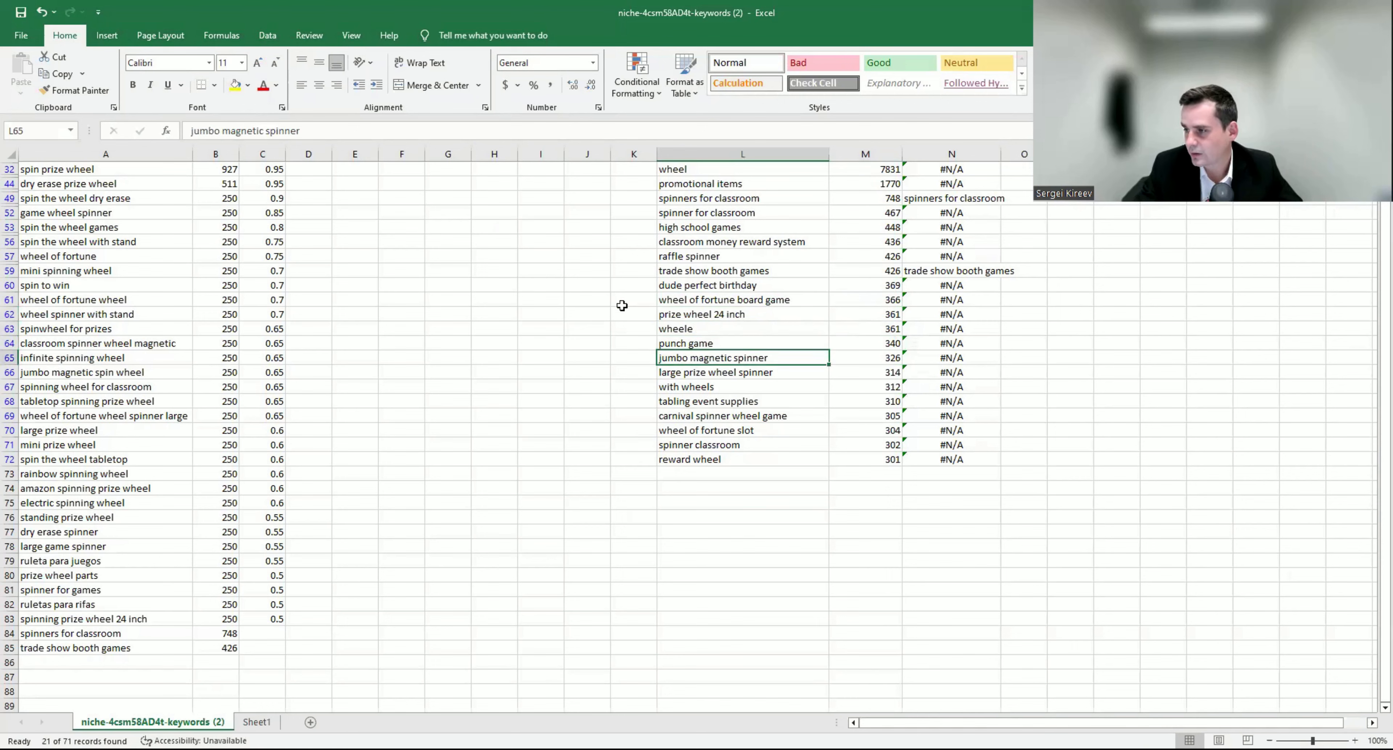
pyautogui.scroll(-1, 622, 305)
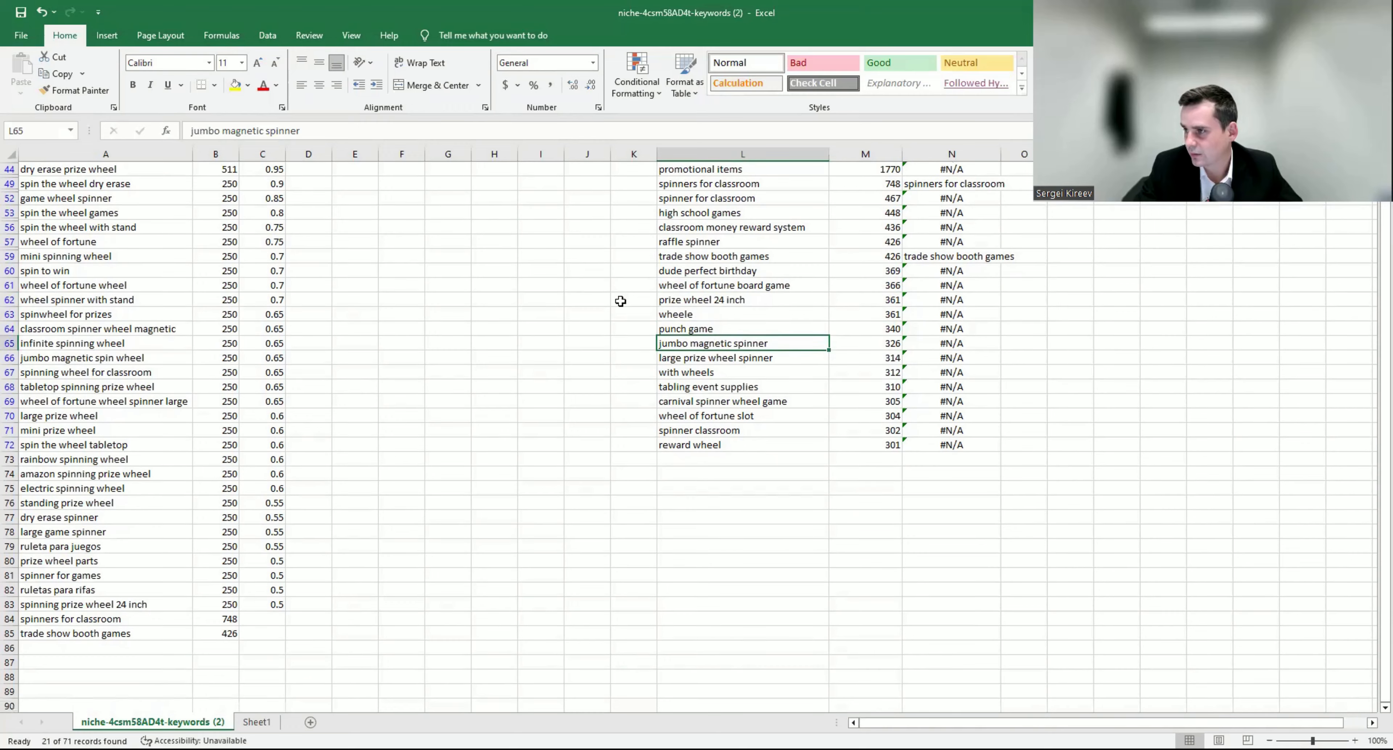
pyautogui.click(715, 361)
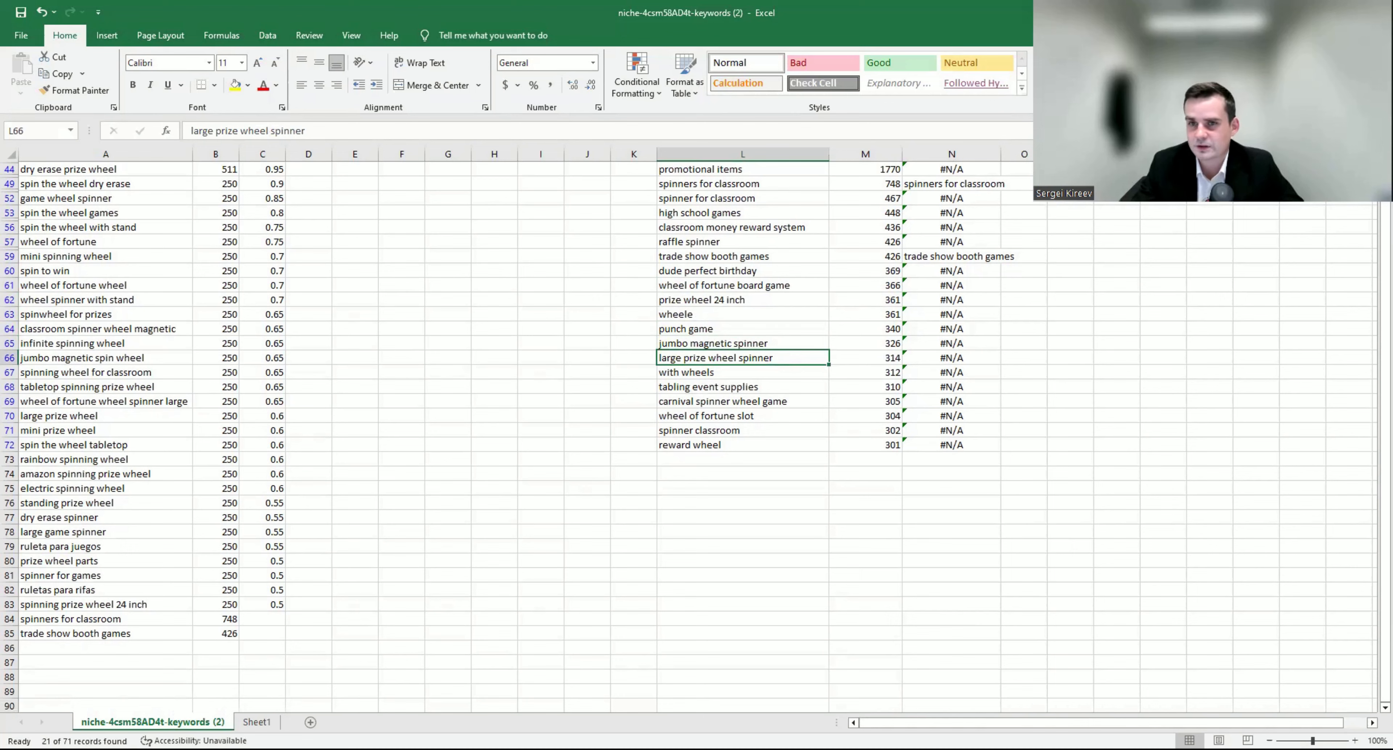
pyautogui.hotkey('alt', 'Tab')
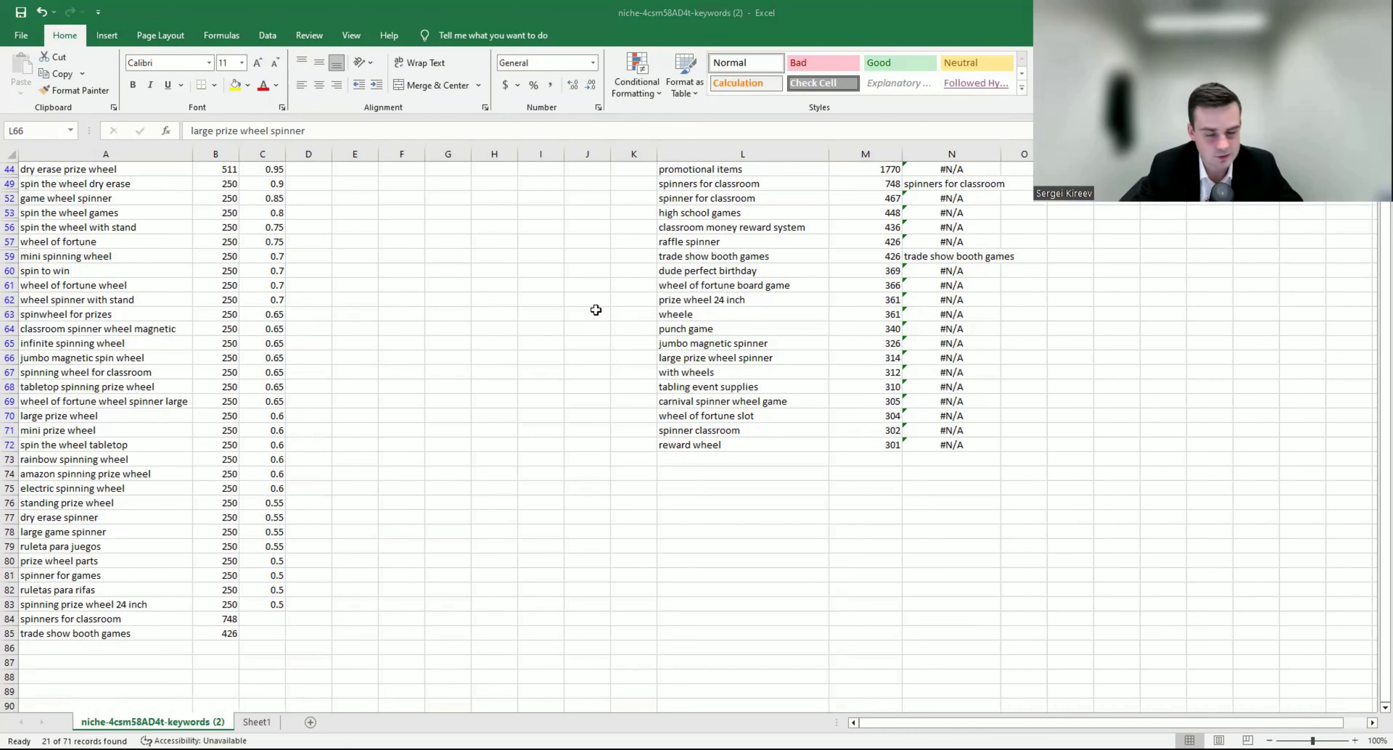
pyautogui.hotkey('alt', 'Tab')
pyautogui.click(733, 375)
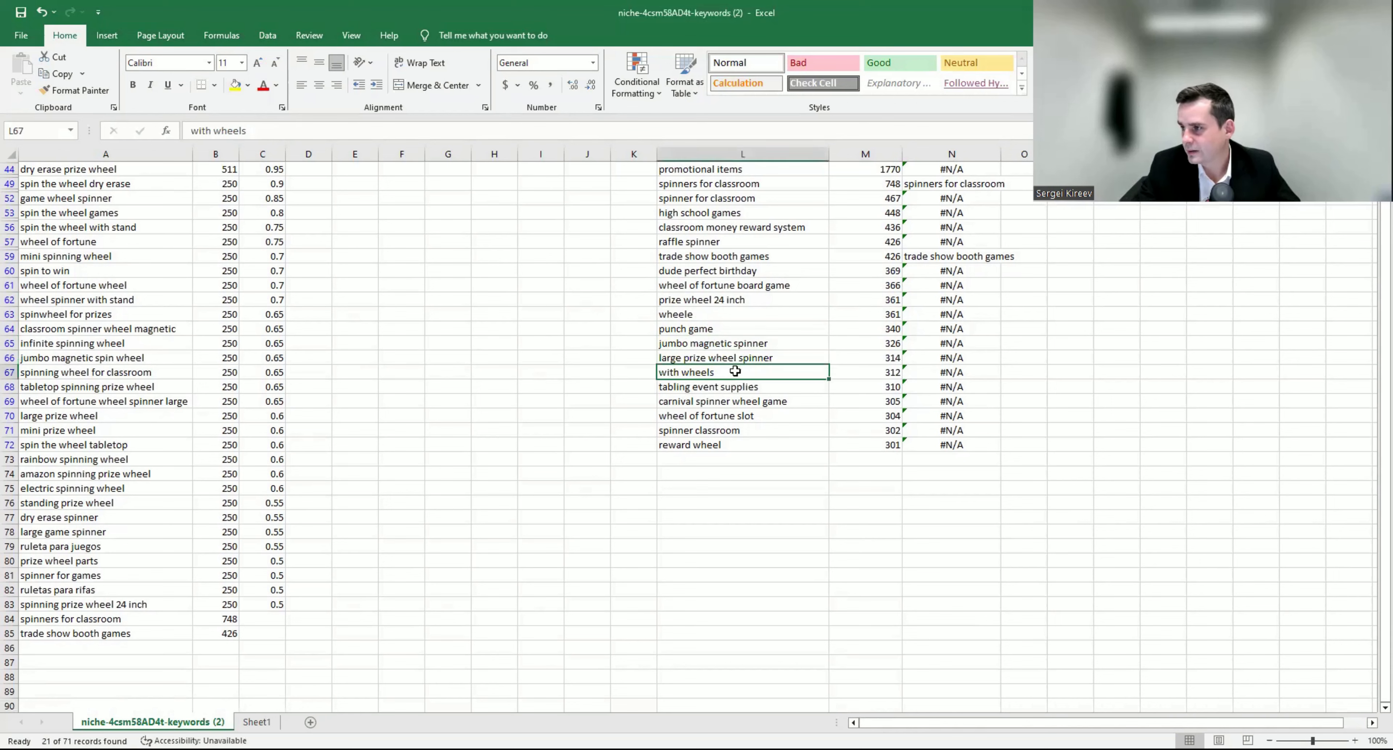
pyautogui.click(727, 388)
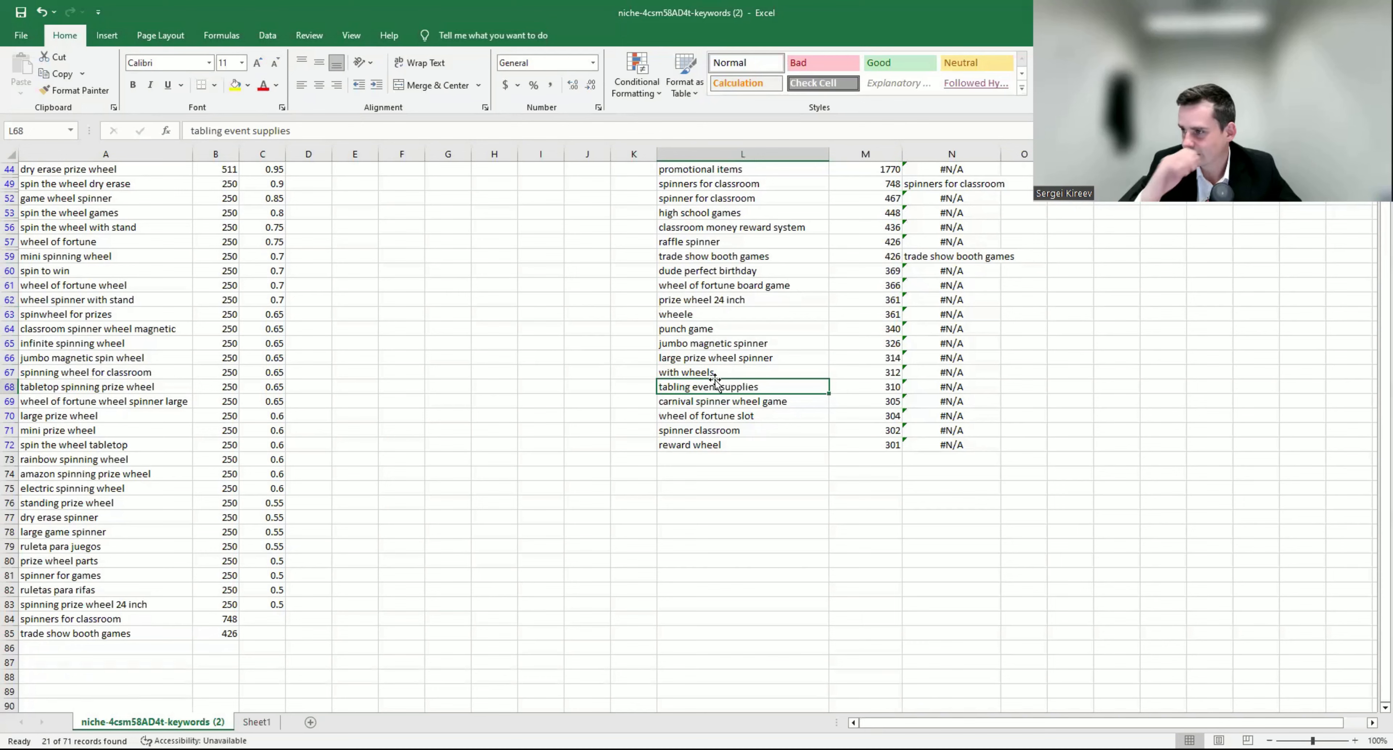
# Step: Copy the keyword "carnival spinner wheel game" from the Excel list and search Amazon for it in All Departments
pyautogui.click(727, 400)
pyautogui.hotkey('ctrl', 'c')
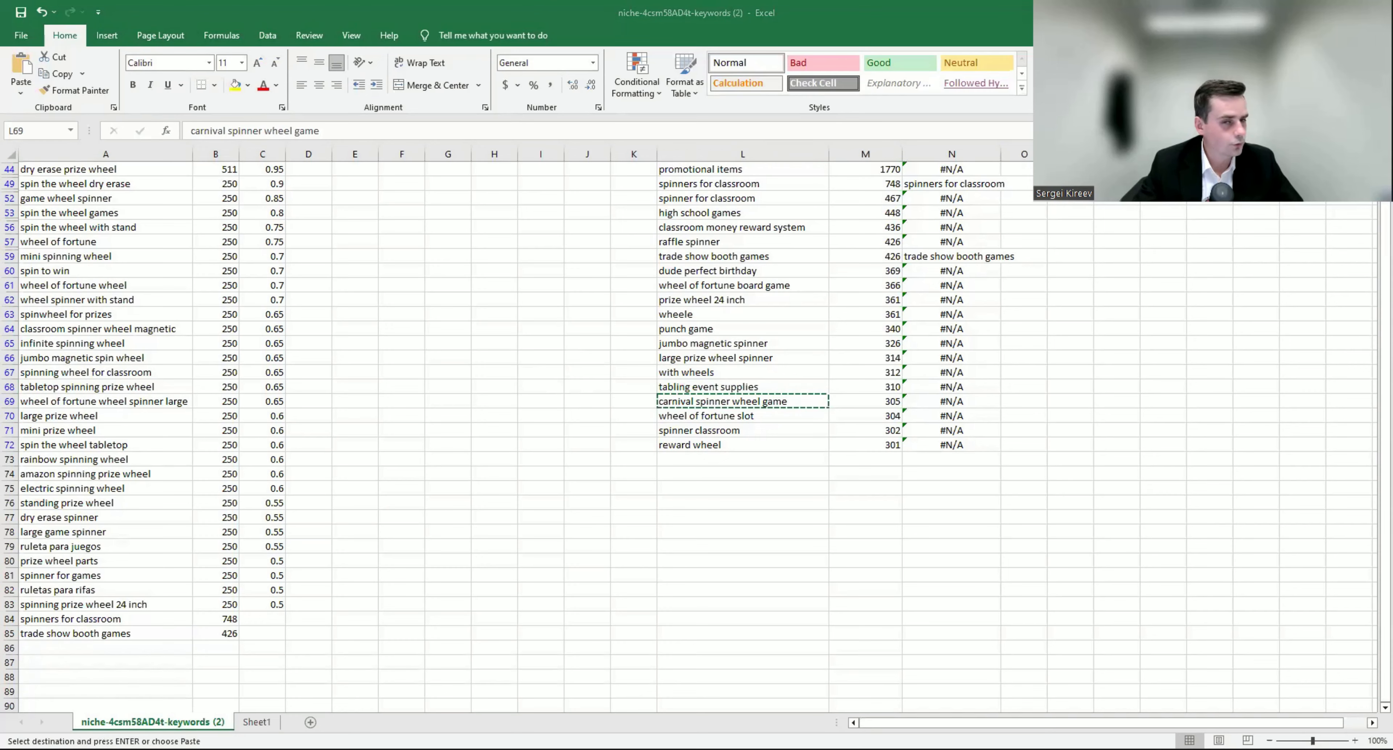
pyautogui.hotkey('alt', 'Tab')
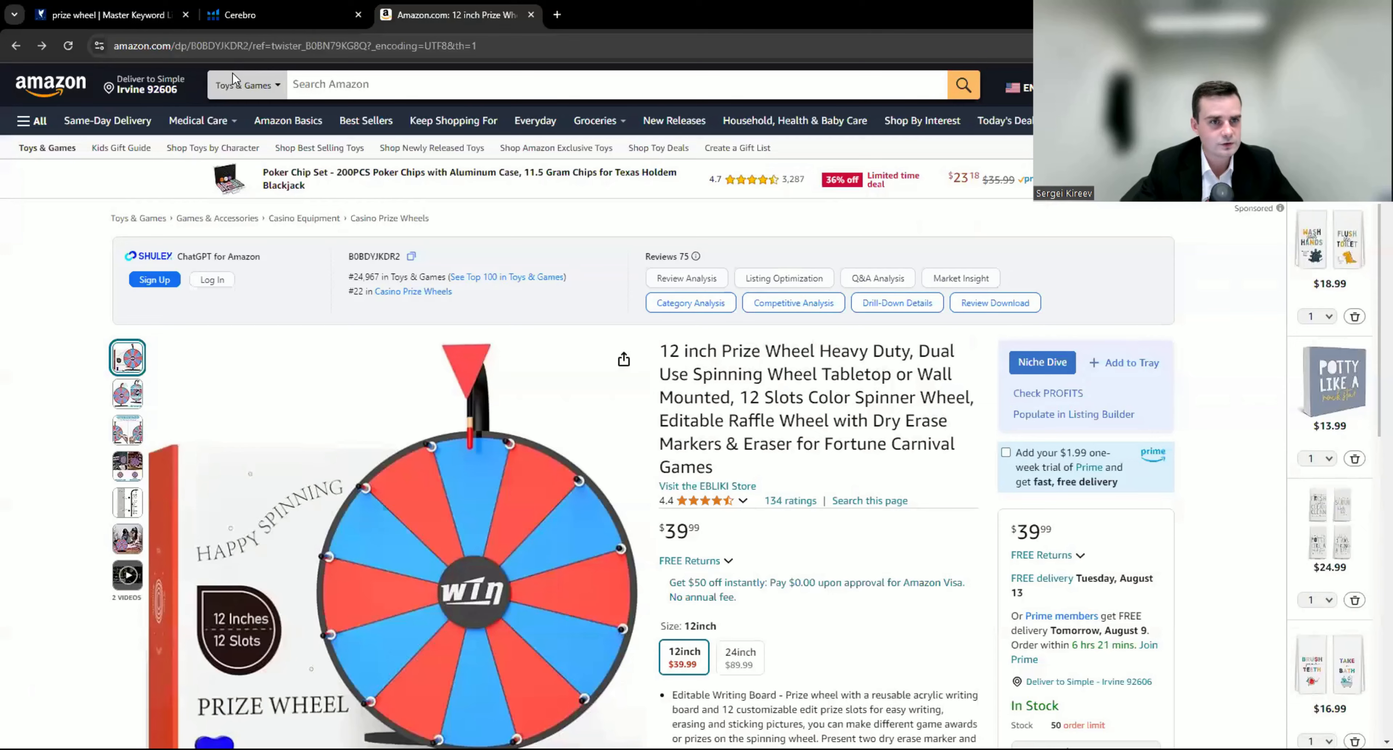
pyautogui.click(235, 99)
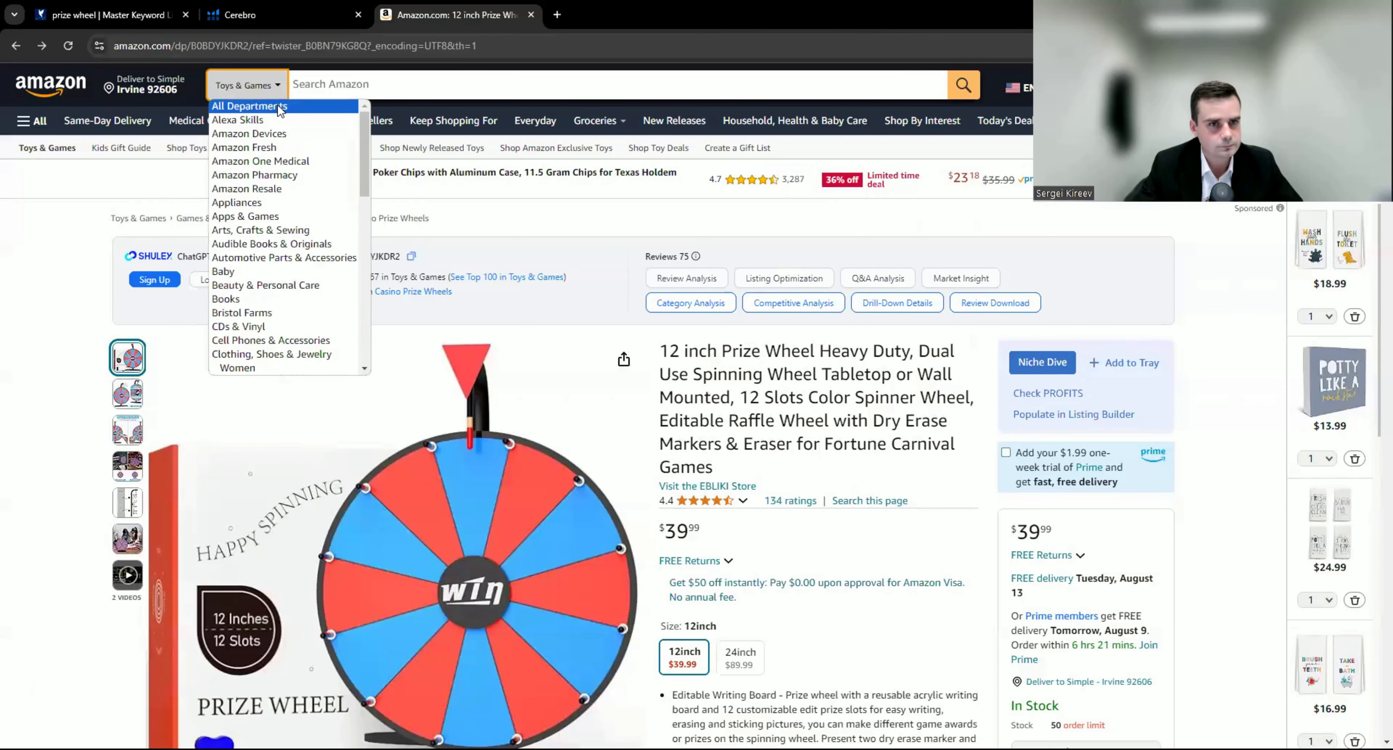
pyautogui.click(279, 107)
pyautogui.click(307, 91)
pyautogui.hotkey('ctrl', 'v')
pyautogui.press('Return')
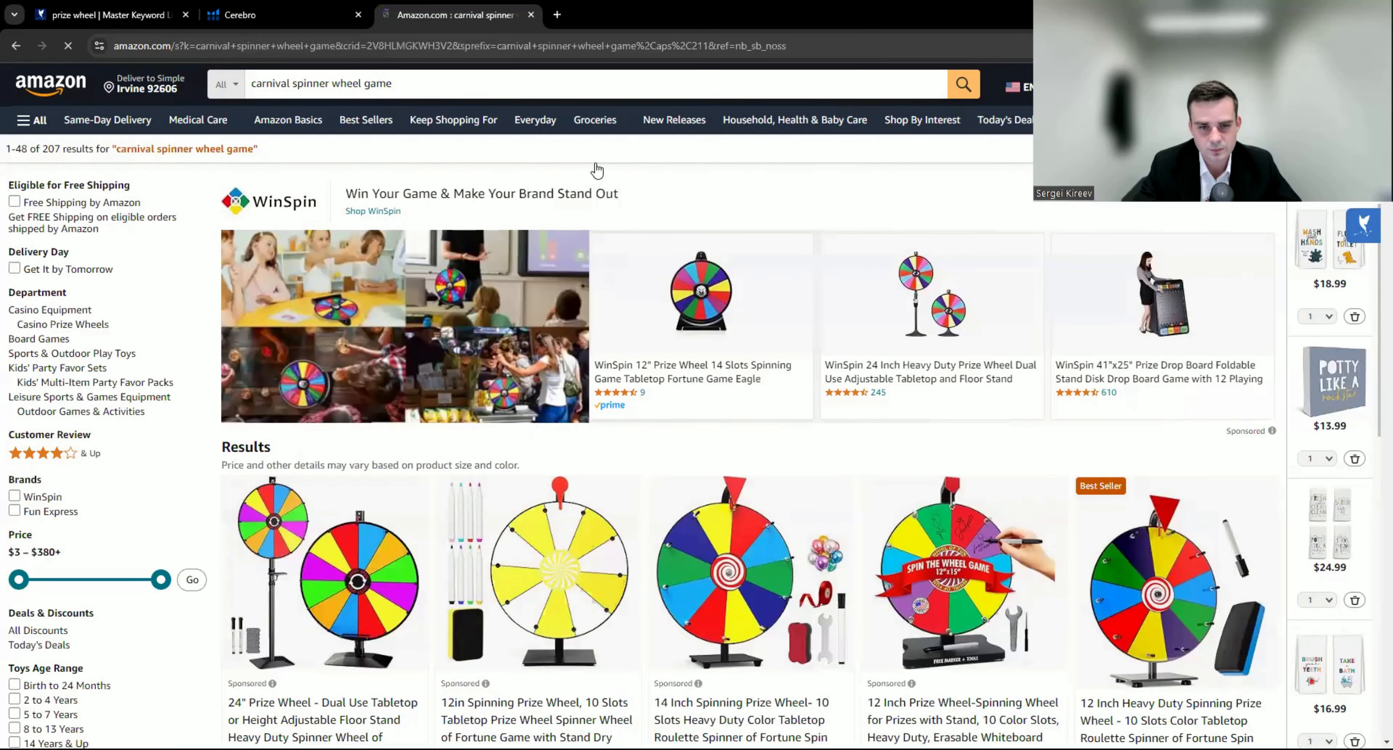
# Step: Examine whether the products listed on Amazon for "carnival spinner wheel game" fit the prize wheel niche
pyautogui.scroll(-4, 586, 190)
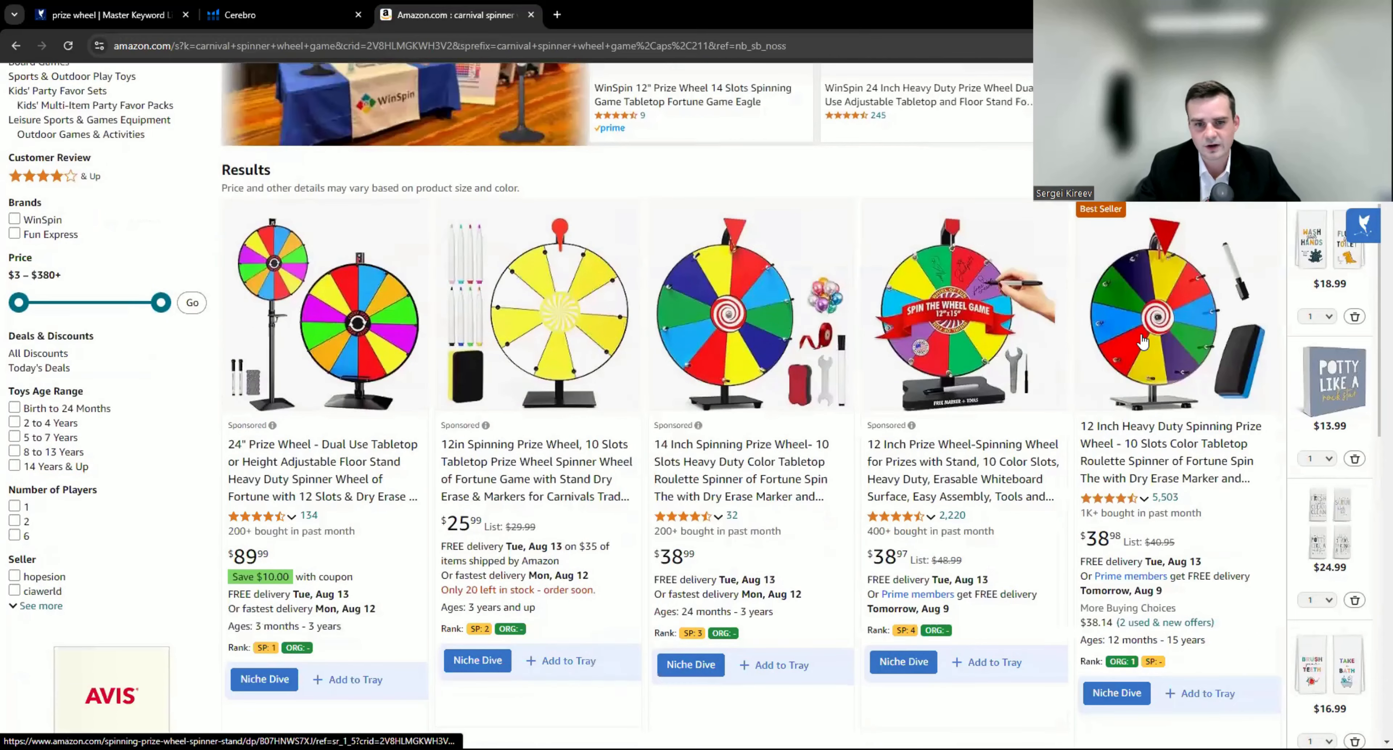
pyautogui.scroll(-4, 504, 210)
pyautogui.scroll(4, 504, 211)
pyautogui.scroll(4, 503, 210)
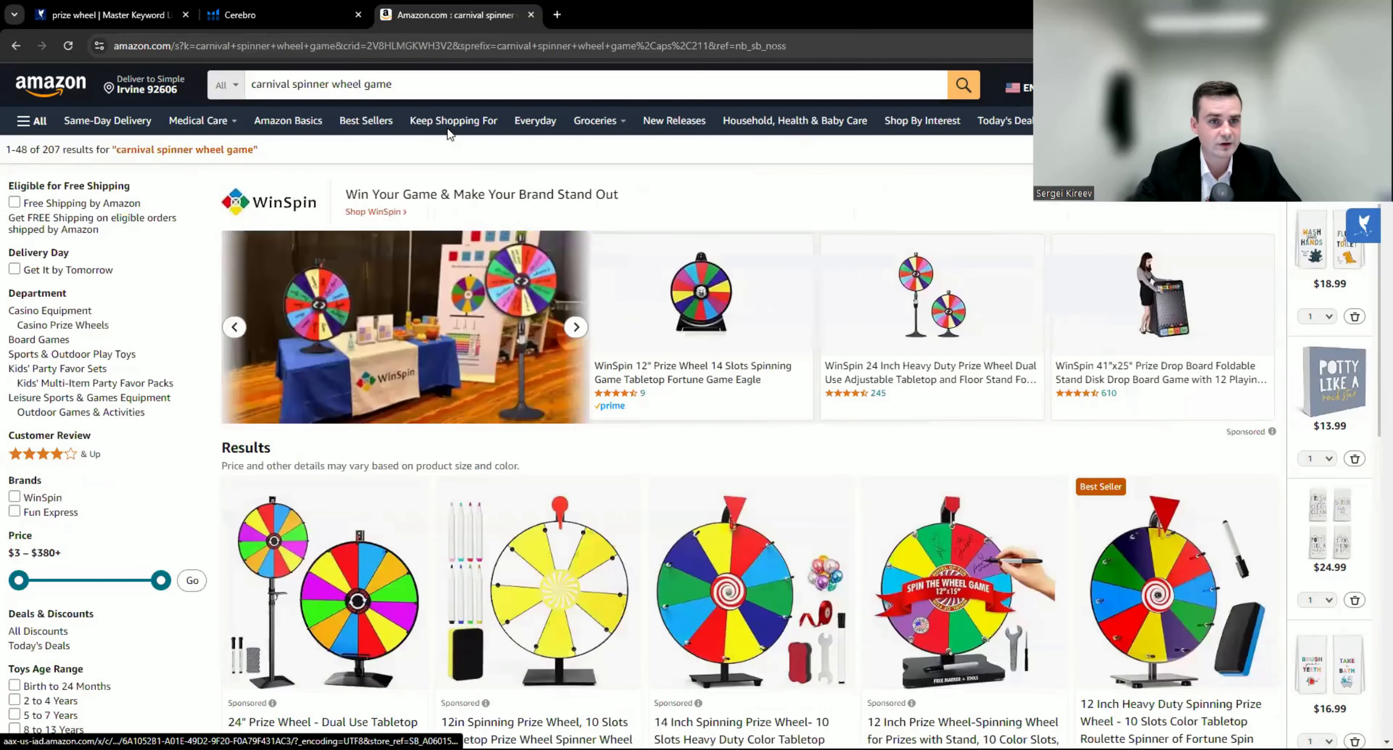
pyautogui.click(440, 92)
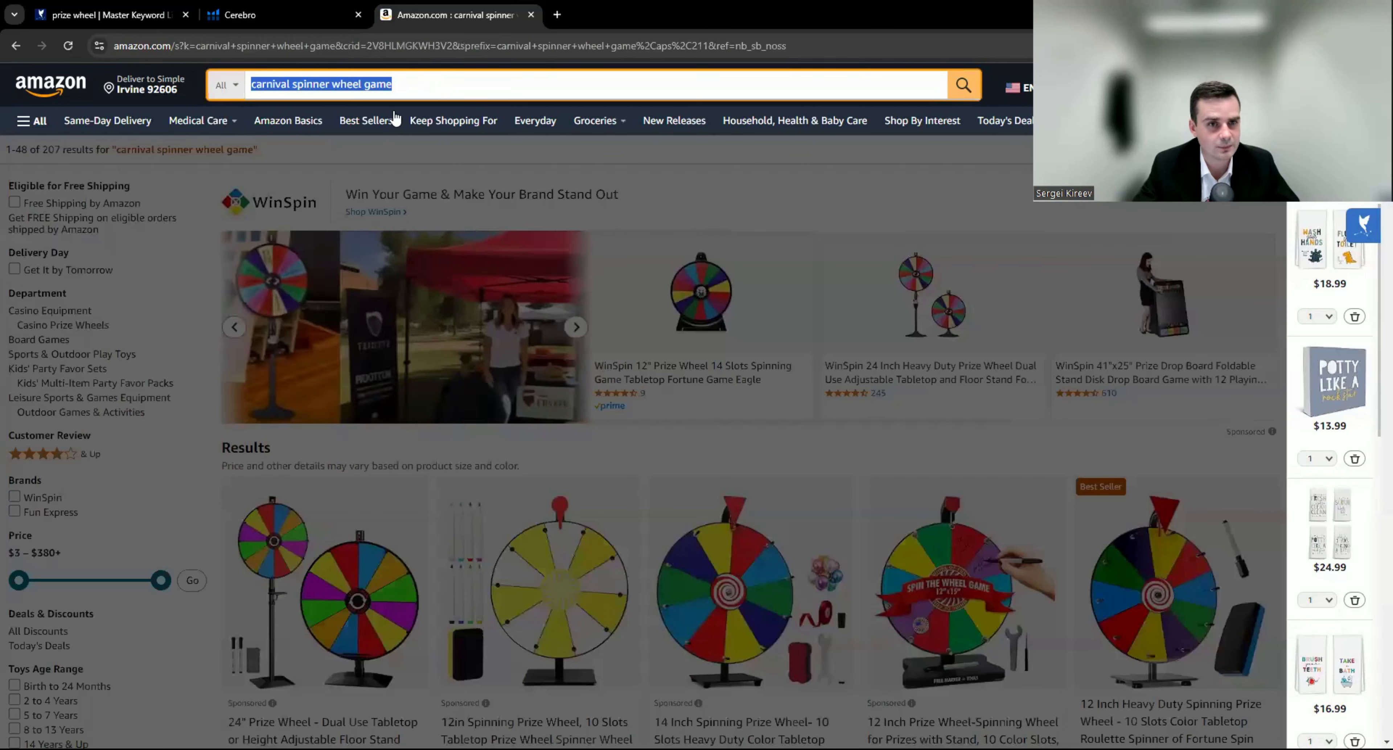
pyautogui.click(414, 80)
pyautogui.click(632, 495)
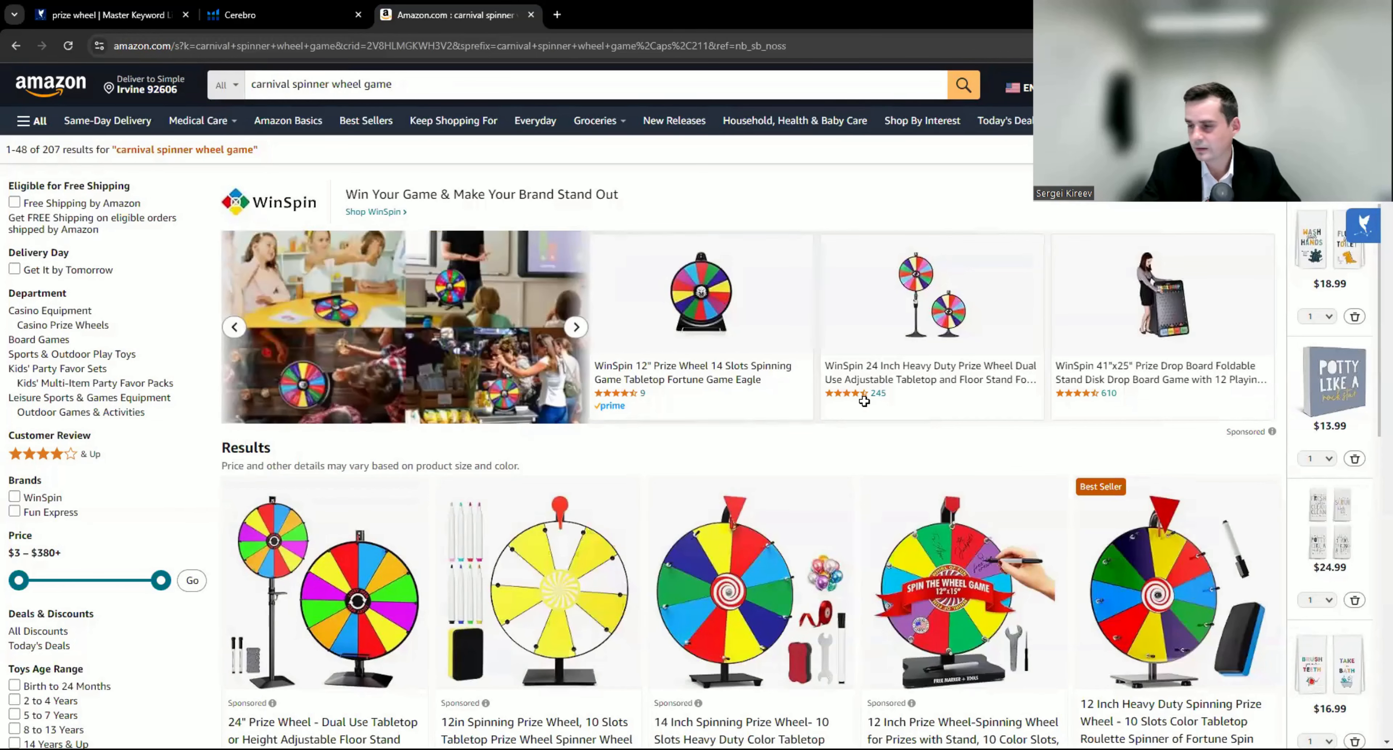
# Step: Switch to Excel and copy the "carnival spinner wheel game" keyword with its search volume to A86 in the DataDive list
pyautogui.hotkey('alt', 'Tab')
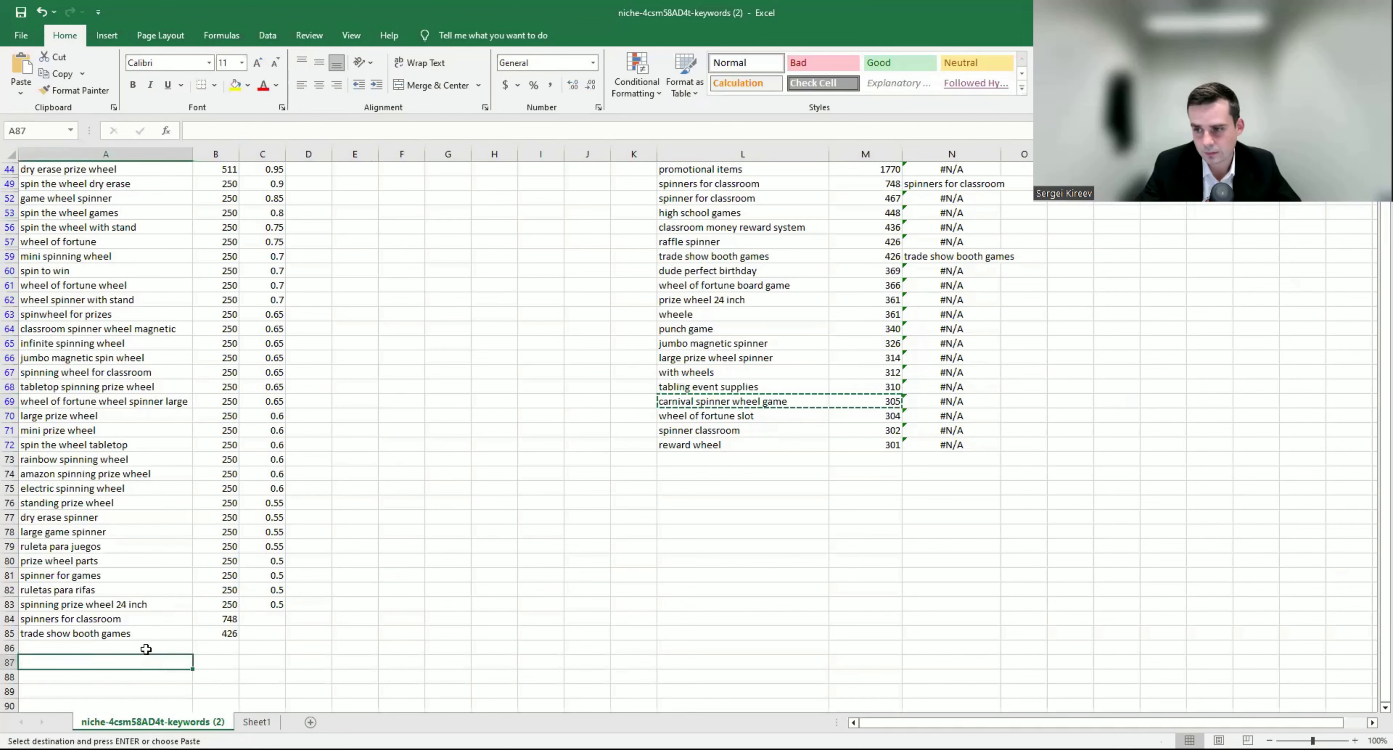
pyautogui.click(146, 648)
pyautogui.press('Return')
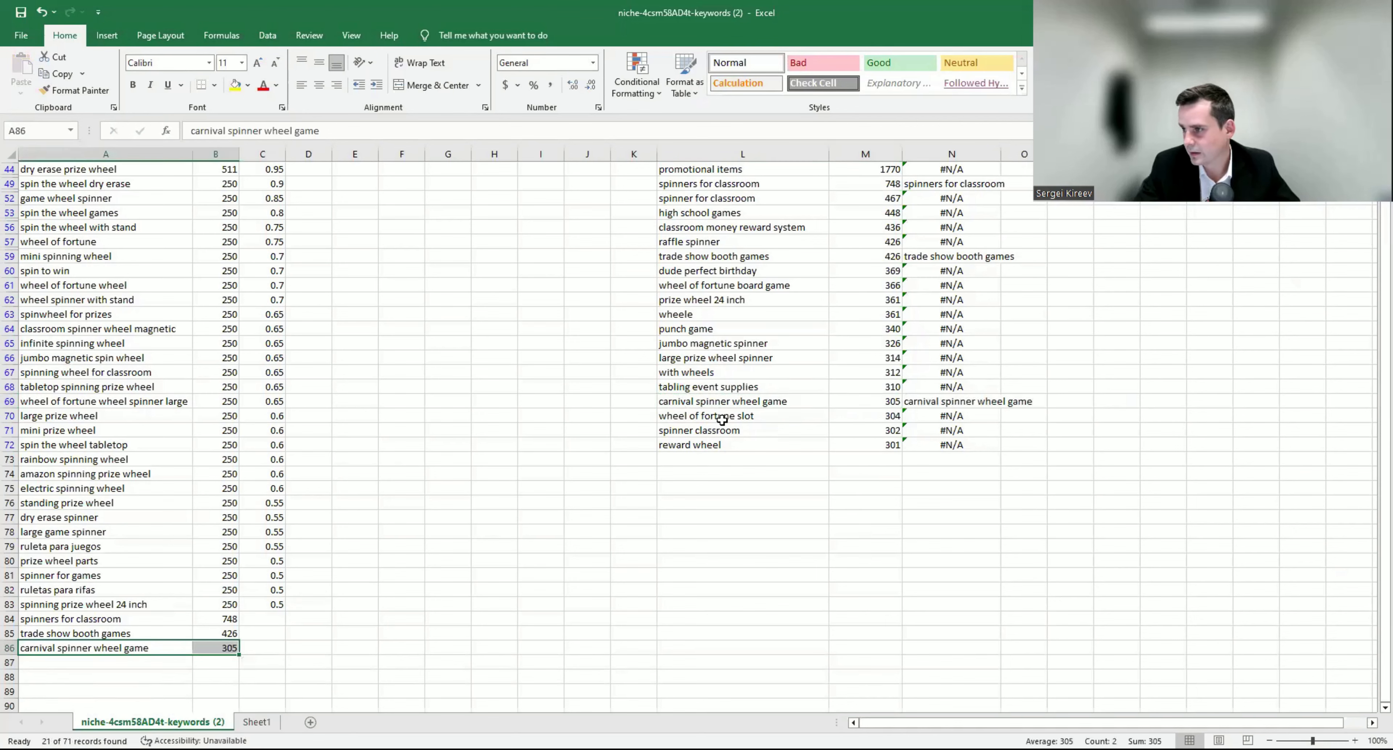
# Step: Copy the keyword "spinner classroom" from the Excel list, switch to the browser and search Amazon for it
pyautogui.click(723, 418)
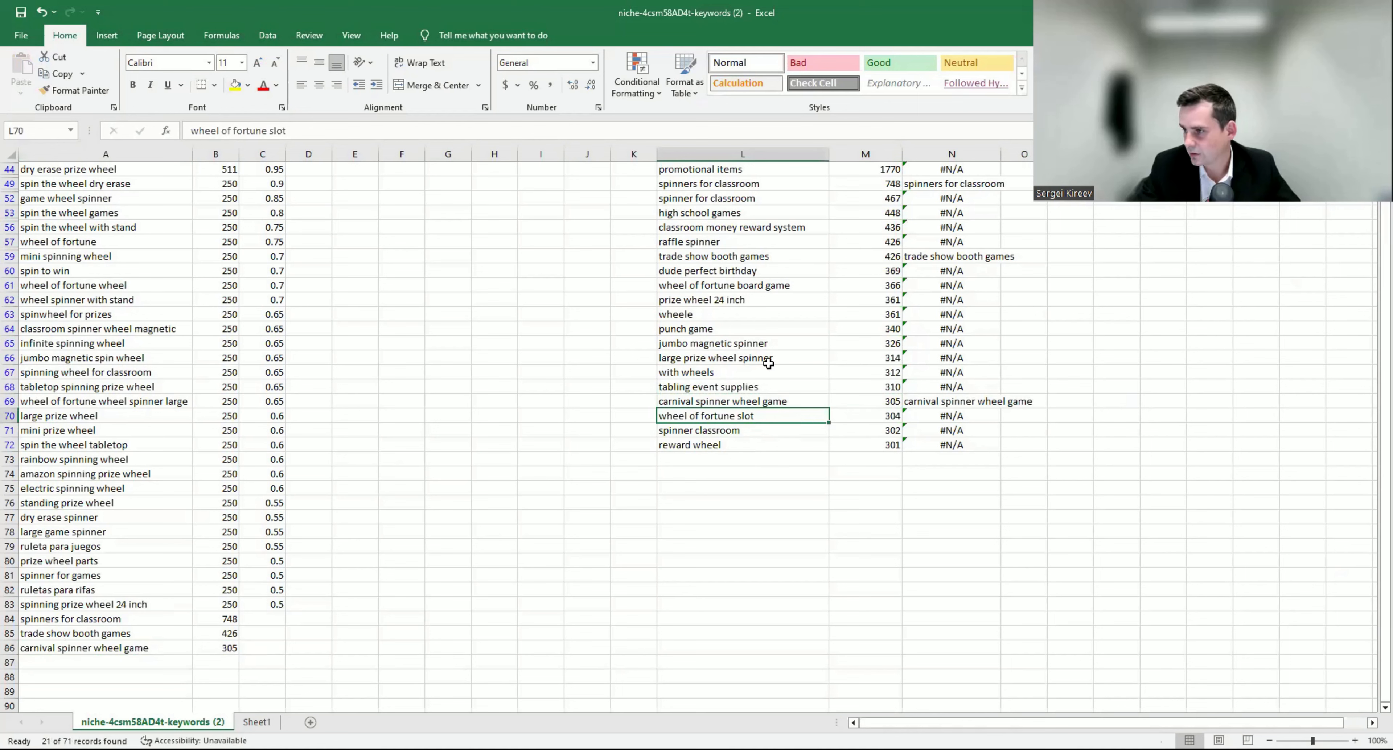
pyautogui.click(727, 431)
pyautogui.hotkey('ctrl', 'c')
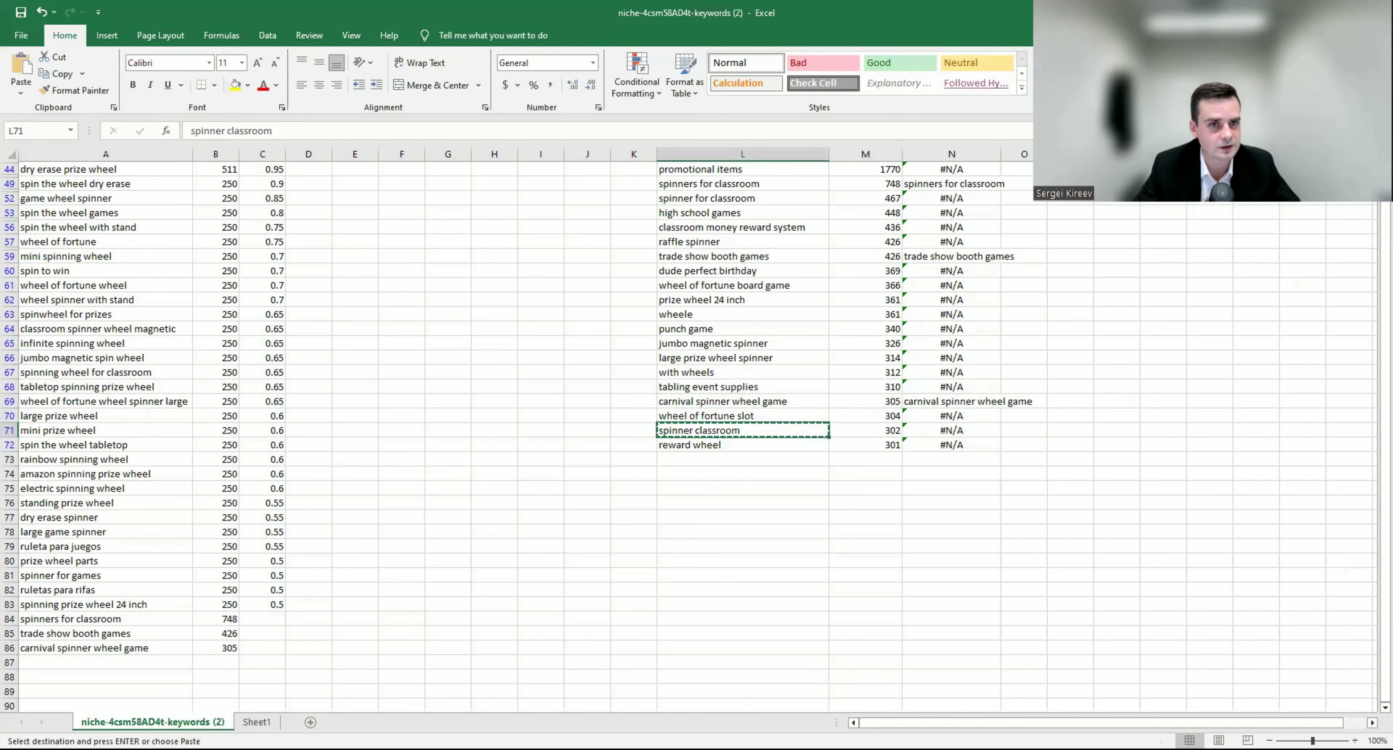
pyautogui.hotkey('alt', 'Tab')
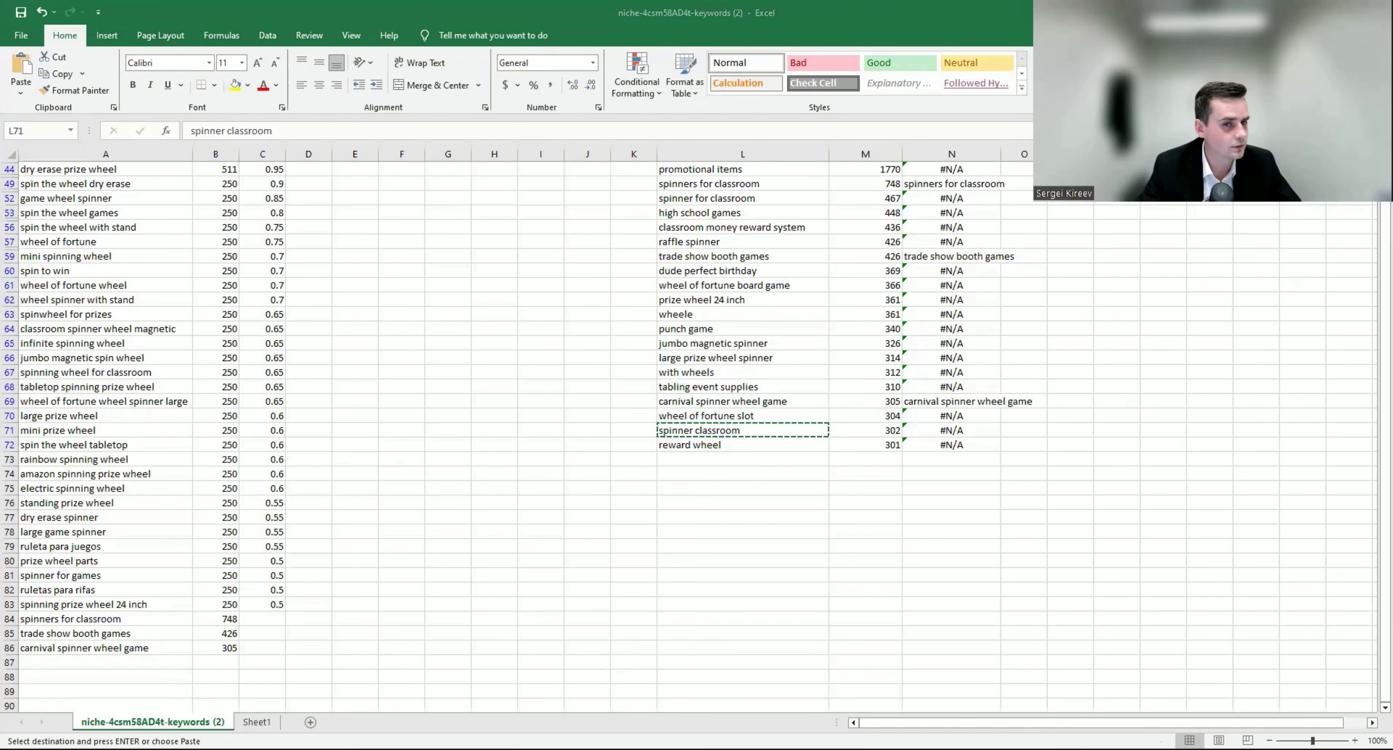
pyautogui.hotkey('alt', 'Tab')
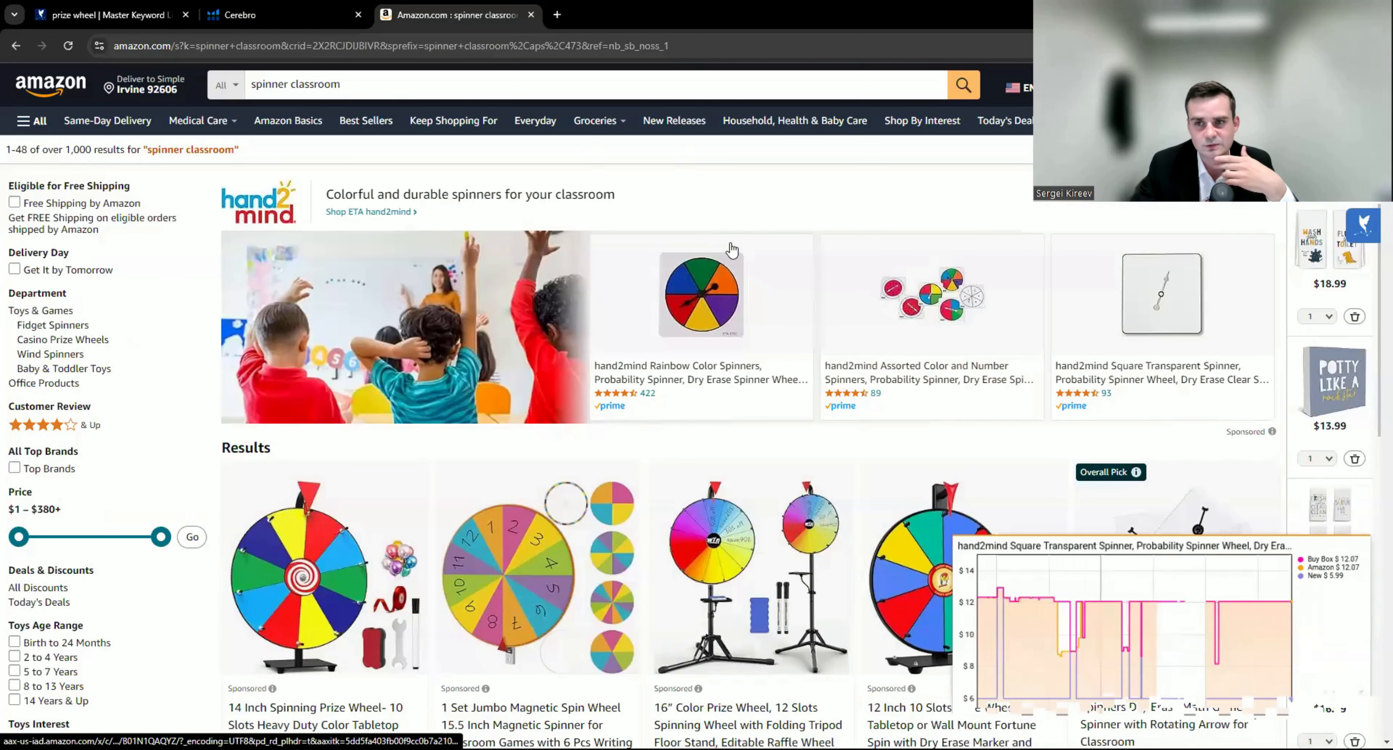
# Step: Examine whether the Amazon products listed for "spinner classroom" fit the prize wheel niche
pyautogui.scroll(-5, 676, 178)
pyautogui.scroll(-5, 470, 402)
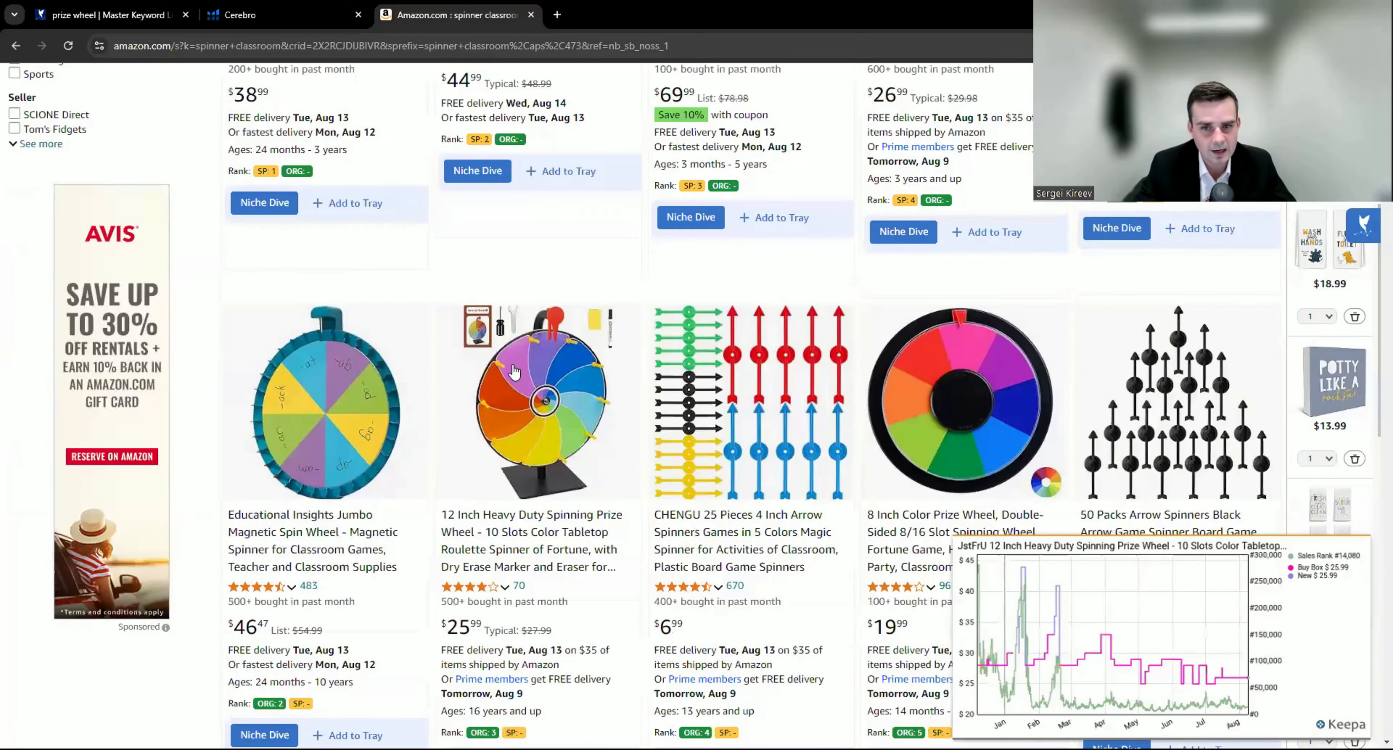
pyautogui.scroll(-9, 888, 315)
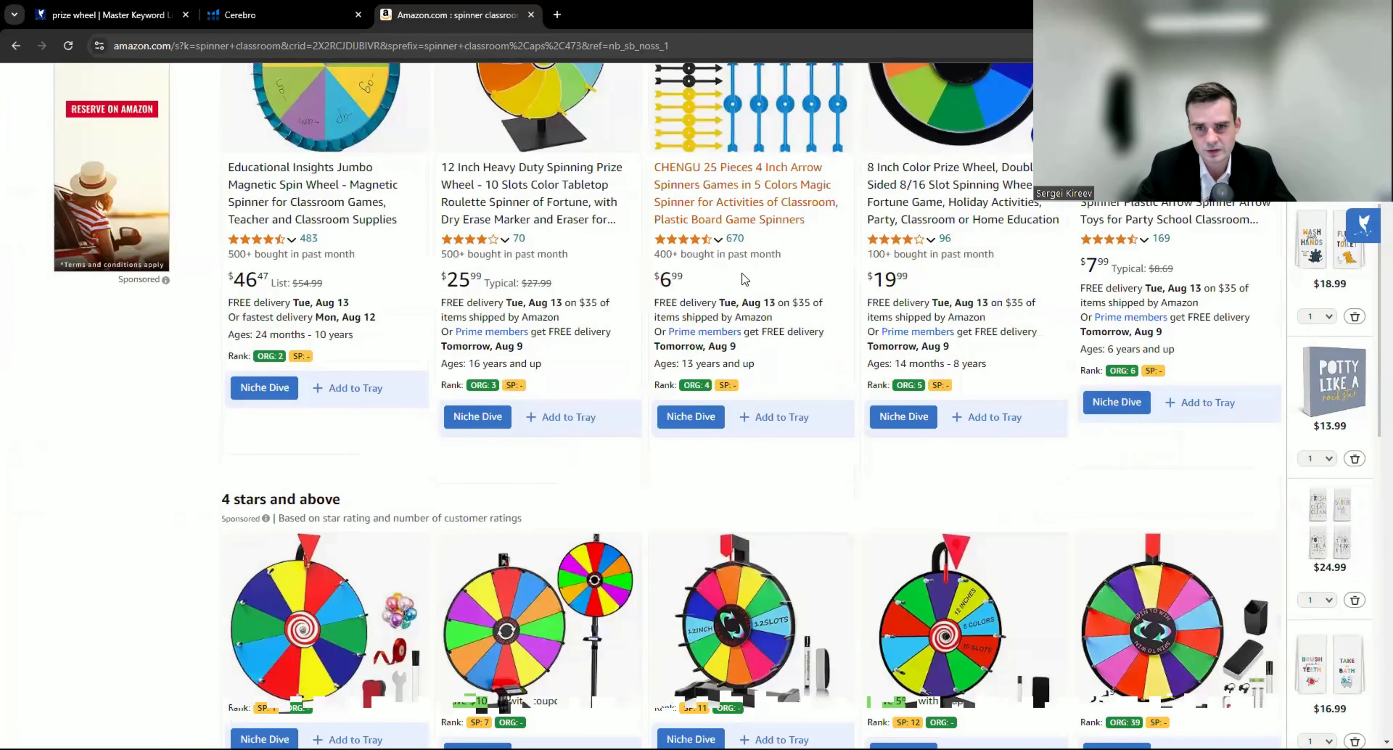
pyautogui.scroll(6, 757, 227)
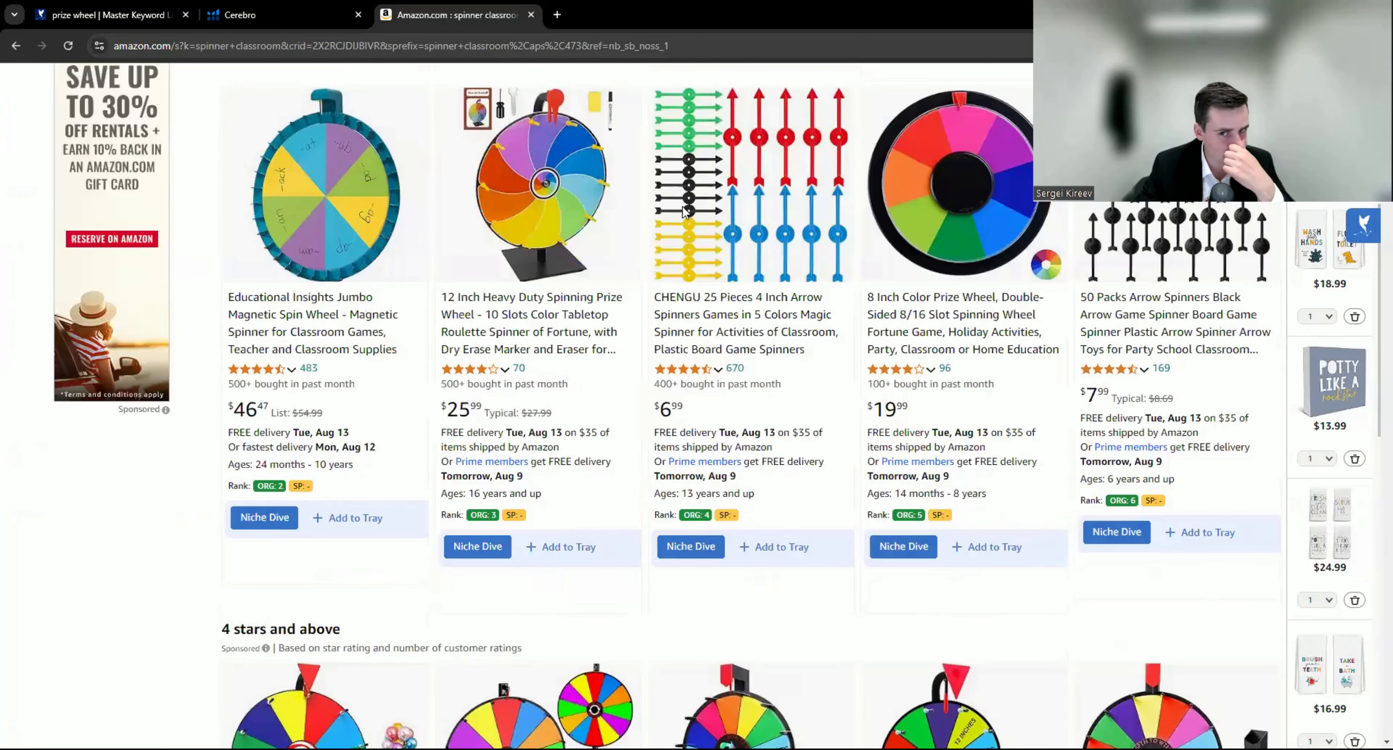
pyautogui.scroll(-6, 698, 210)
pyautogui.scroll(-6, 692, 289)
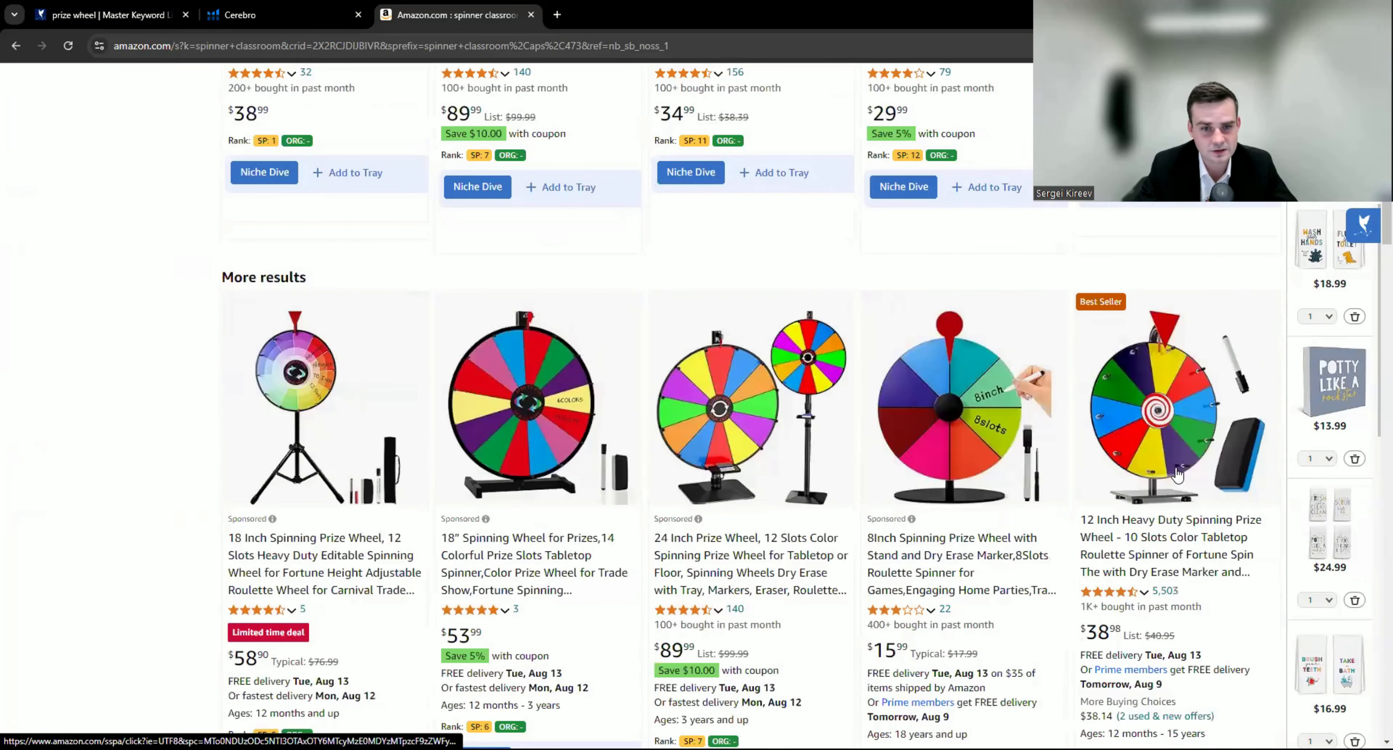
pyautogui.scroll(8, 1161, 465)
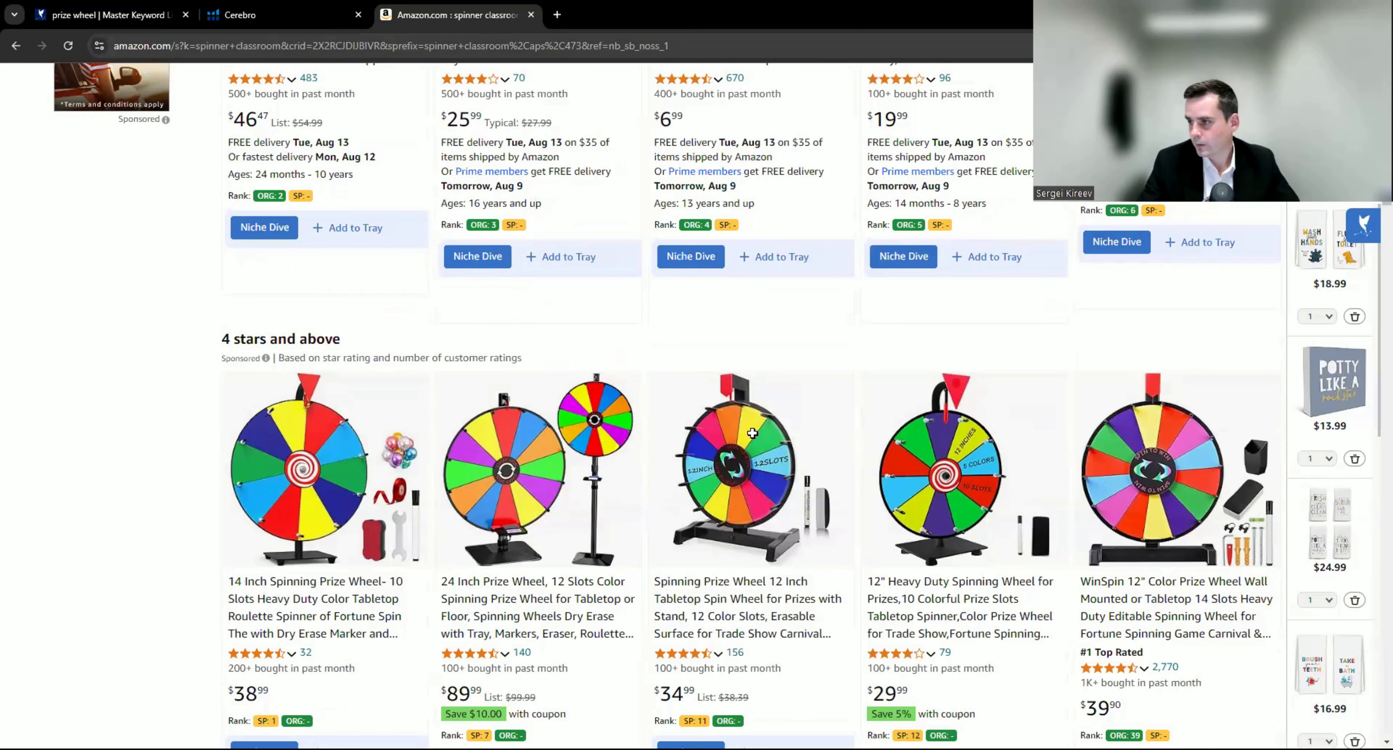
# Step: Switch to Excel and copy the "spinner classroom" keyword with its search volume to A87 in the DataDive list
pyautogui.hotkey('alt', 'Tab')
pyautogui.hotkey('ctrl', 'c')
pyautogui.click(154, 663)
pyautogui.hotkey('ctrl', 'v')
pyautogui.scroll(-1, 153, 663)
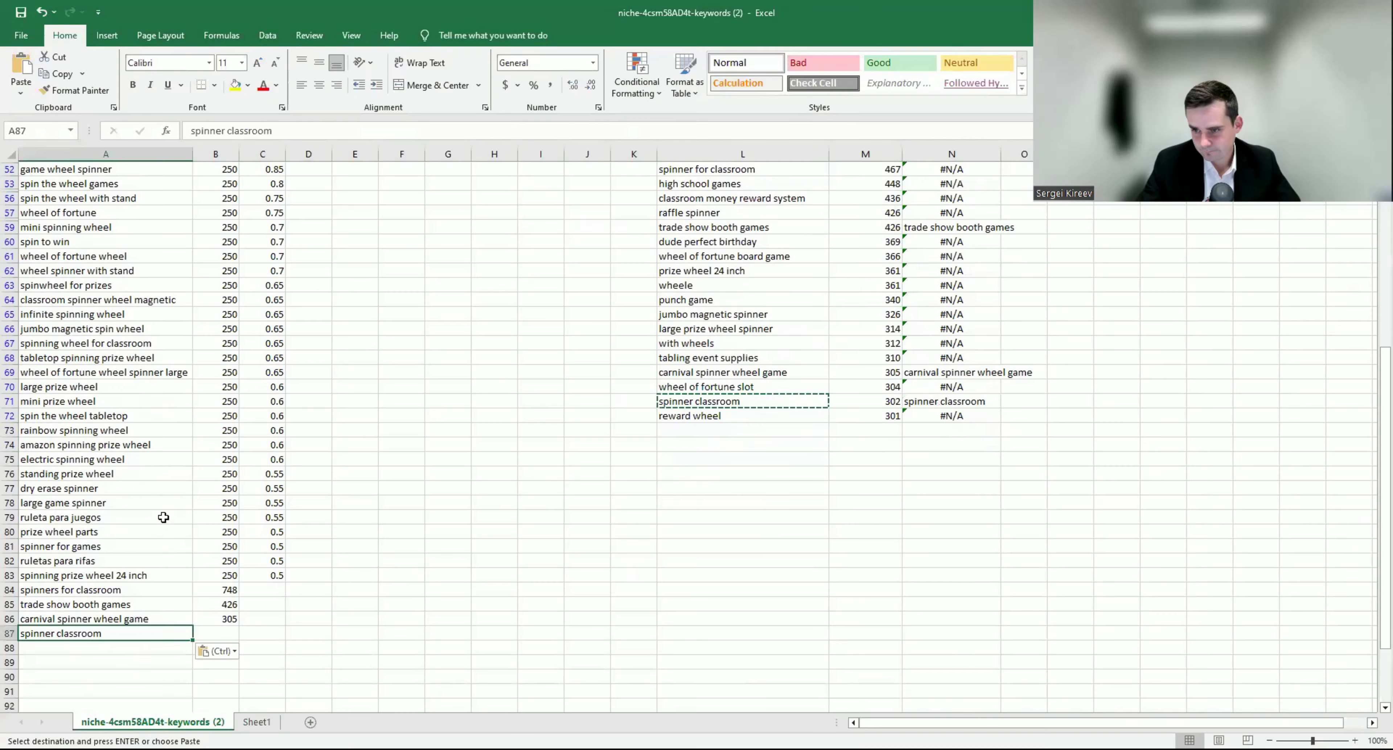
pyautogui.moveTo(802, 398); pyautogui.dragTo(859, 404)
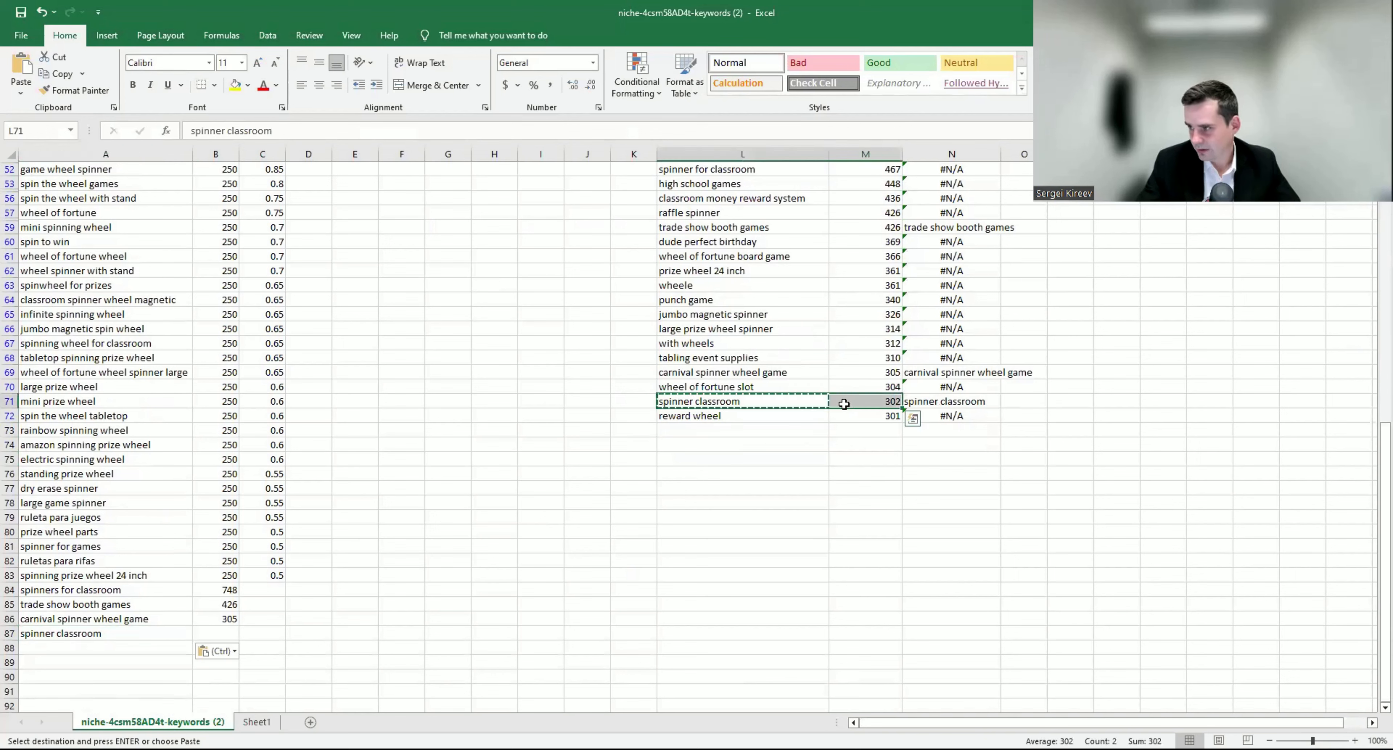
pyautogui.hotkey('ctrl', 'c')
pyautogui.click(110, 632)
pyautogui.hotkey('ctrl', 'v')
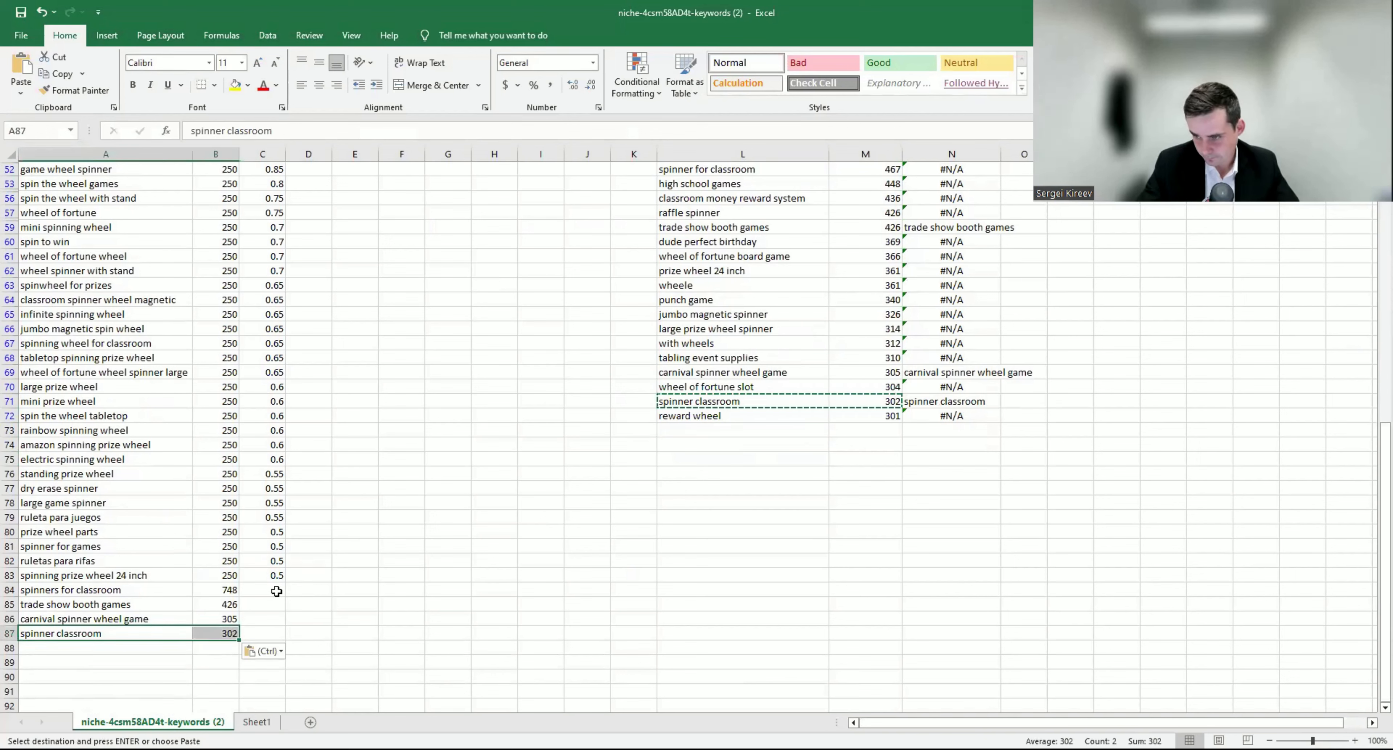
# Step: Reset the filter on column N to all values so every keyword row is shown again
pyautogui.scroll(2, 324, 414)
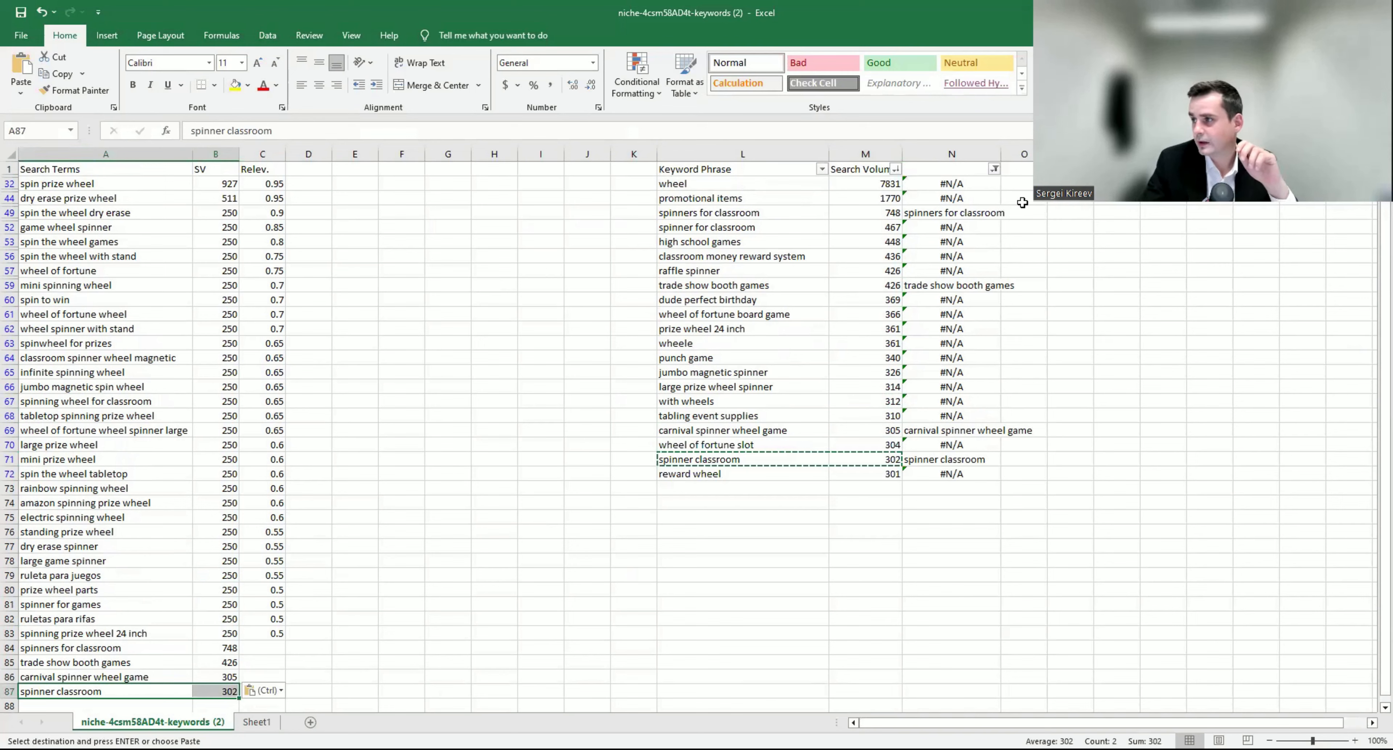
pyautogui.click(998, 173)
pyautogui.click(995, 169)
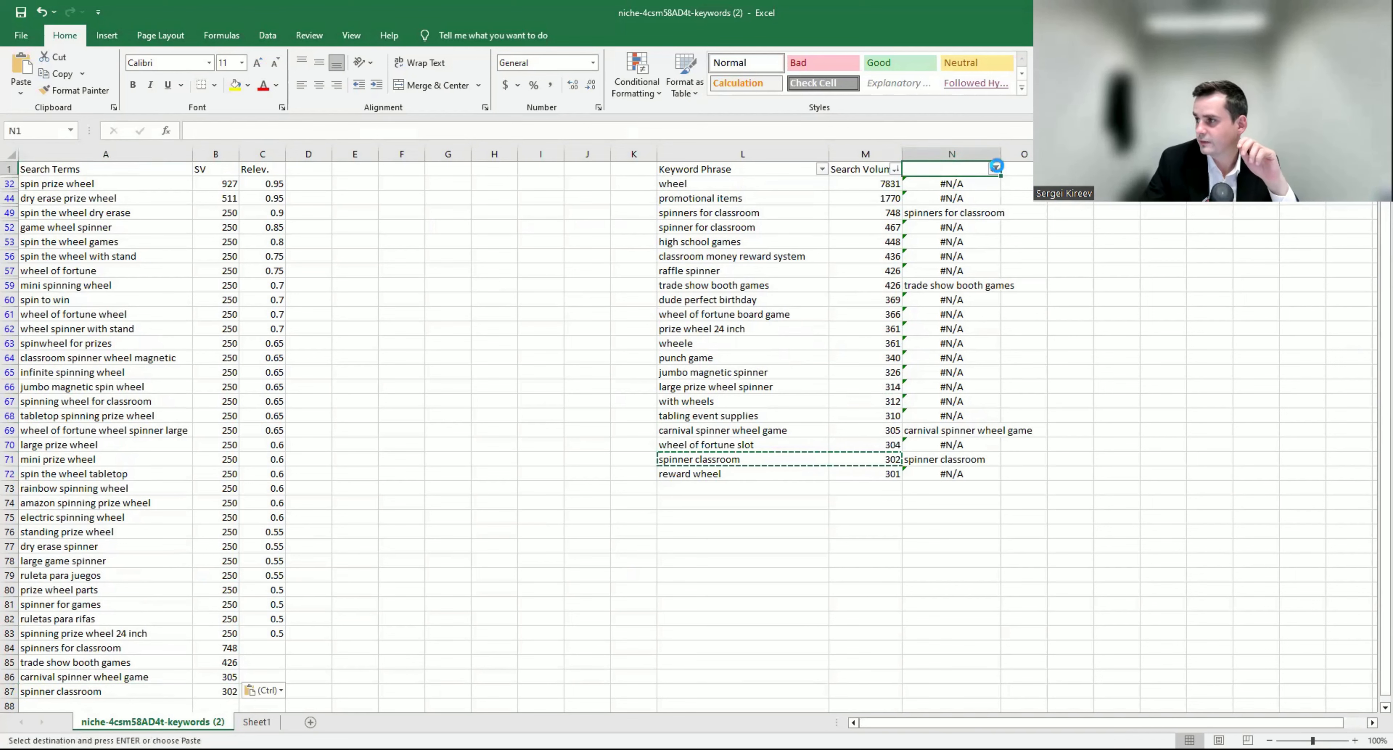
pyautogui.click(934, 464)
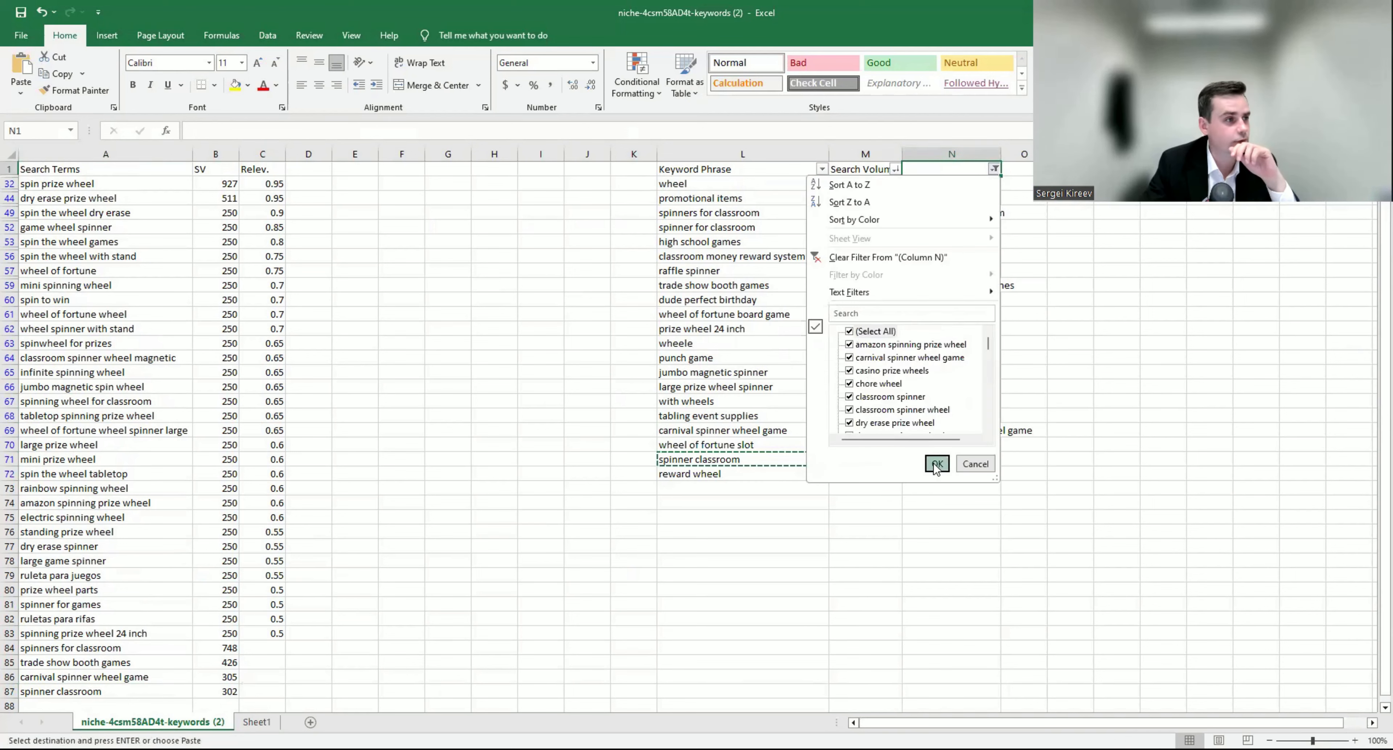
pyautogui.click(585, 355)
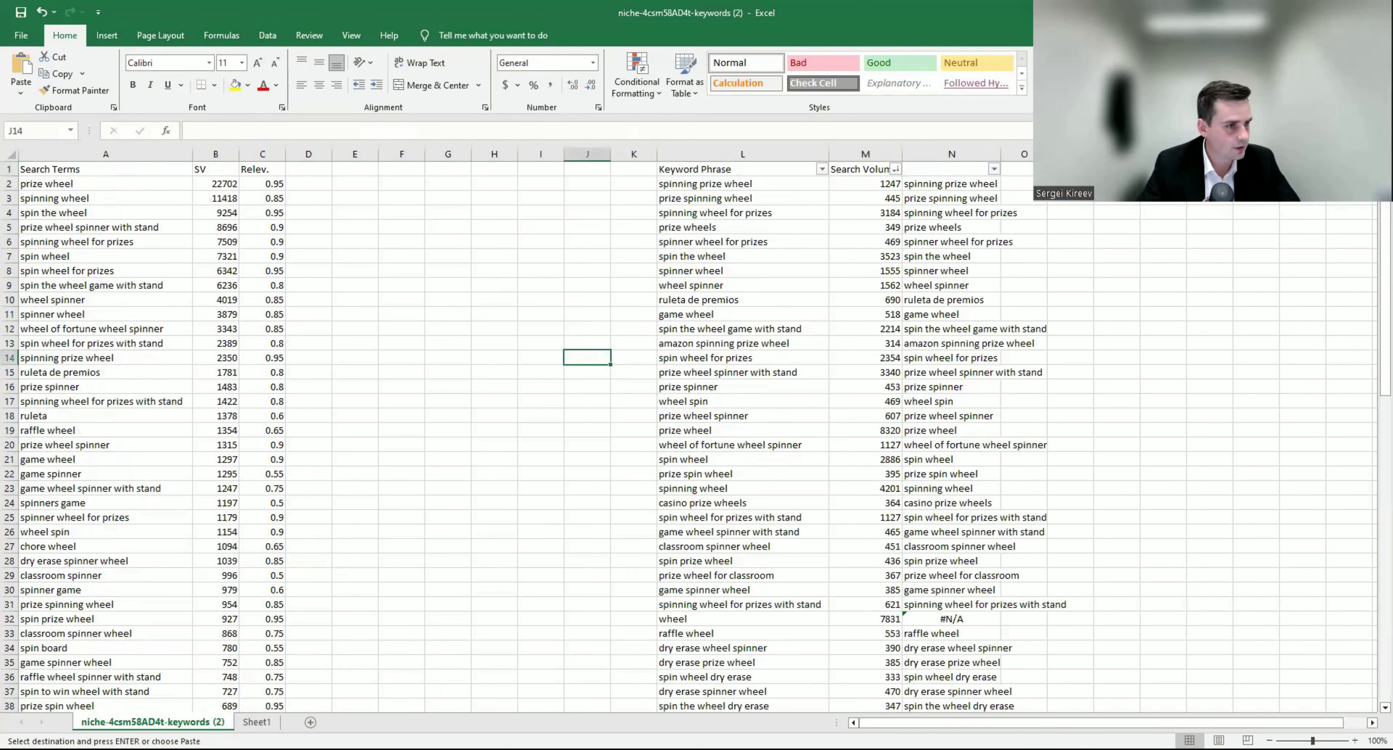
# Step: Move the whole Search Terms, SV and Relev. table one column over so that it starts at B1
pyautogui.hotkey('alt', 'Tab')
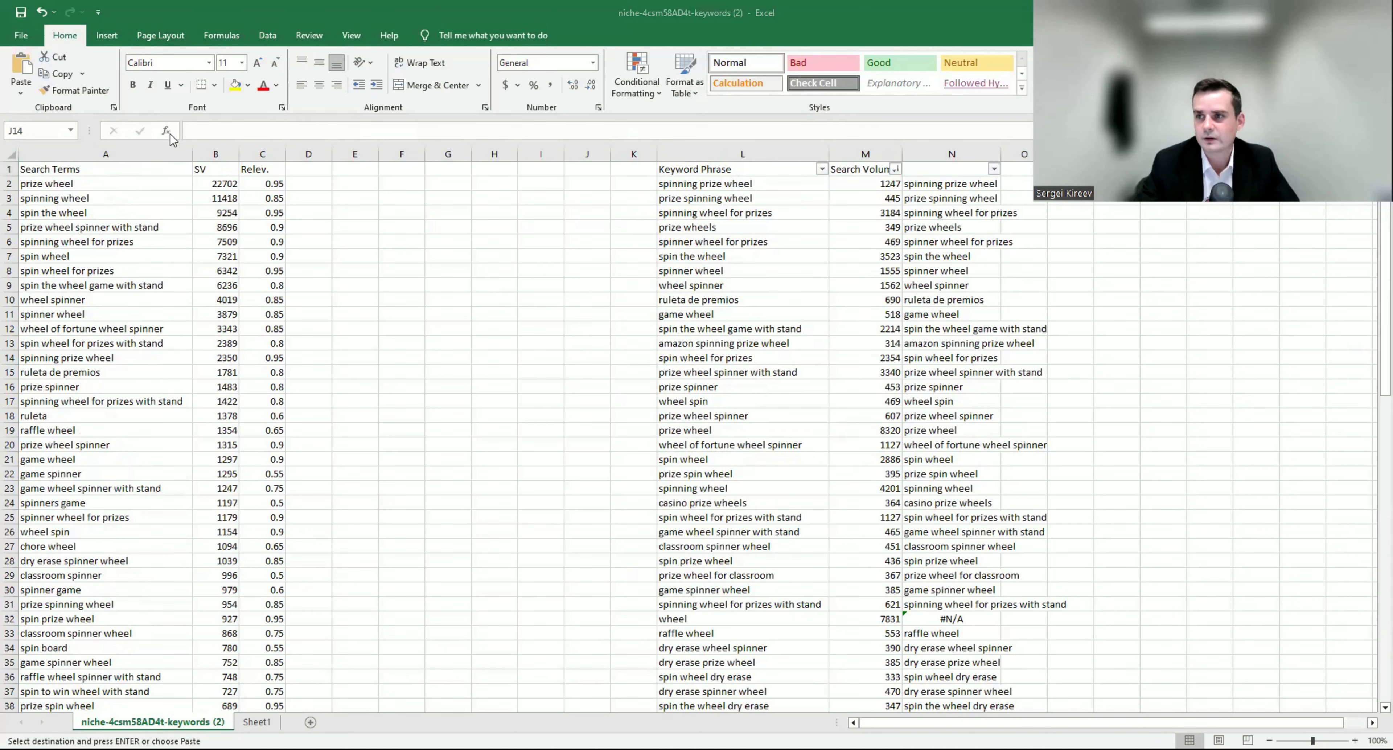
pyautogui.click(172, 163)
pyautogui.hotkey('ctrl', 'a')
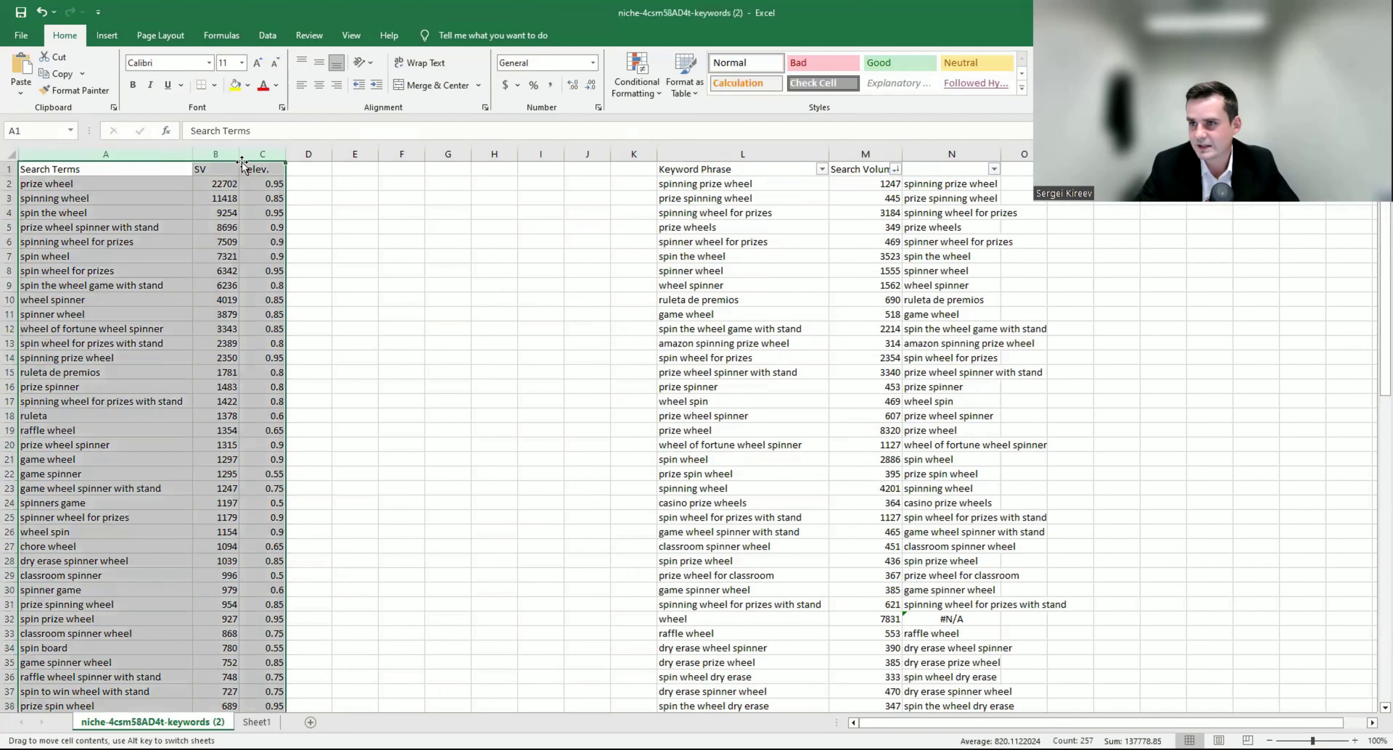
pyautogui.moveTo(241, 161); pyautogui.dragTo(288, 161)
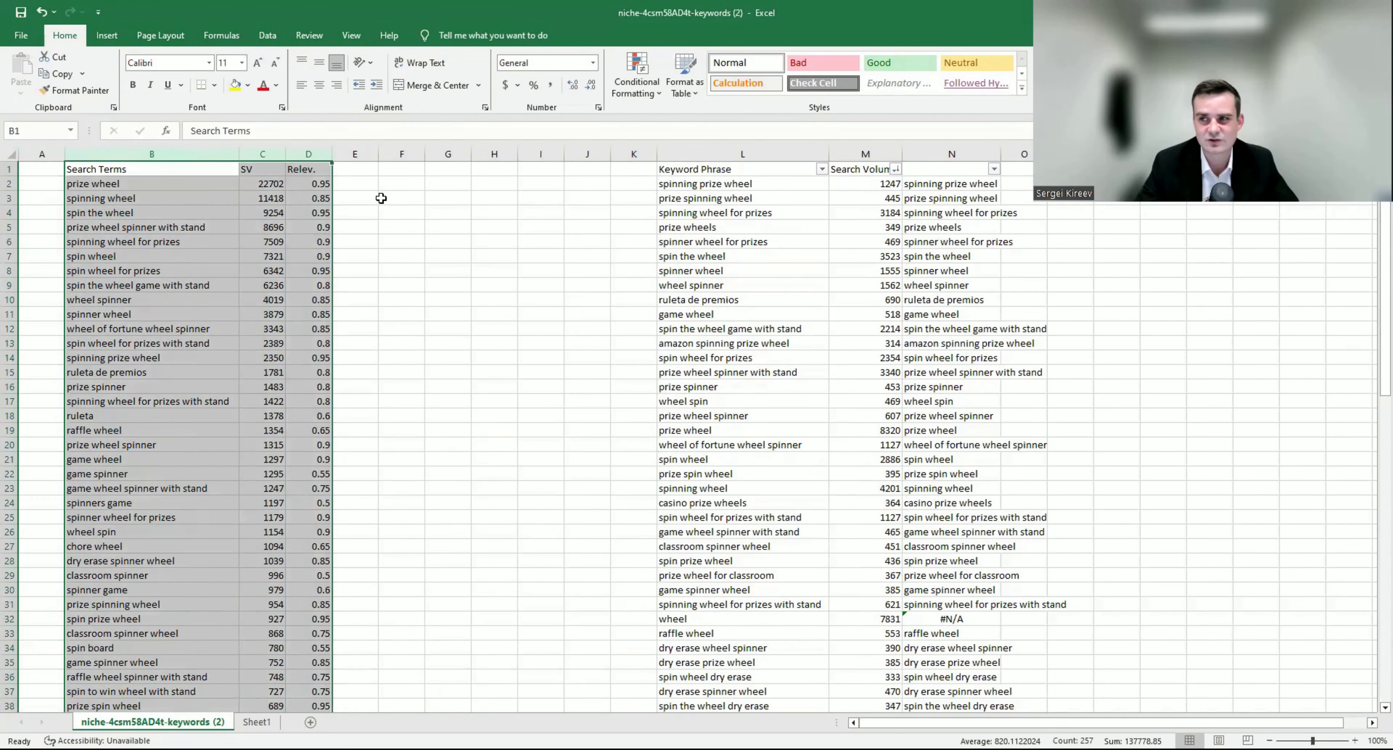
pyautogui.click(362, 183)
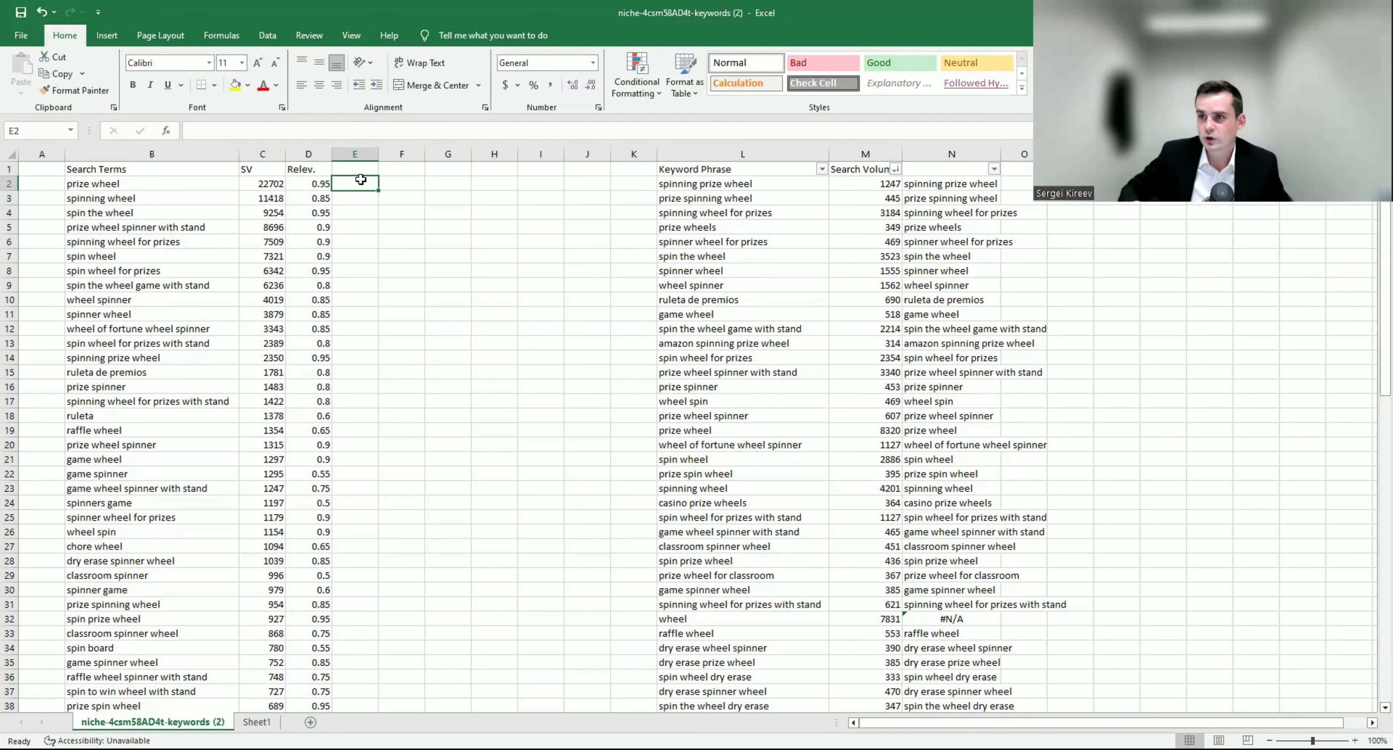
pyautogui.moveTo(191, 199); pyautogui.dragTo(183, 227)
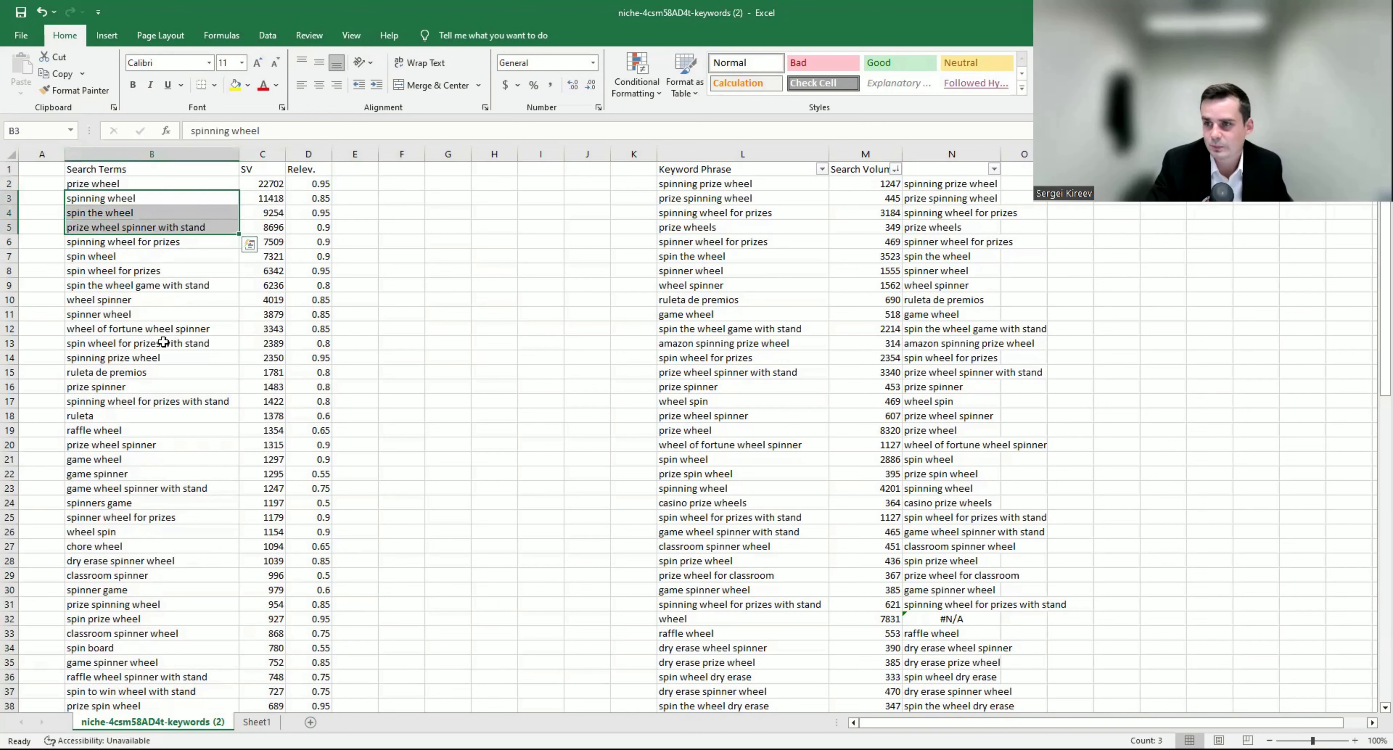
pyautogui.click(142, 291)
pyautogui.moveTo(142, 291); pyautogui.dragTo(157, 387)
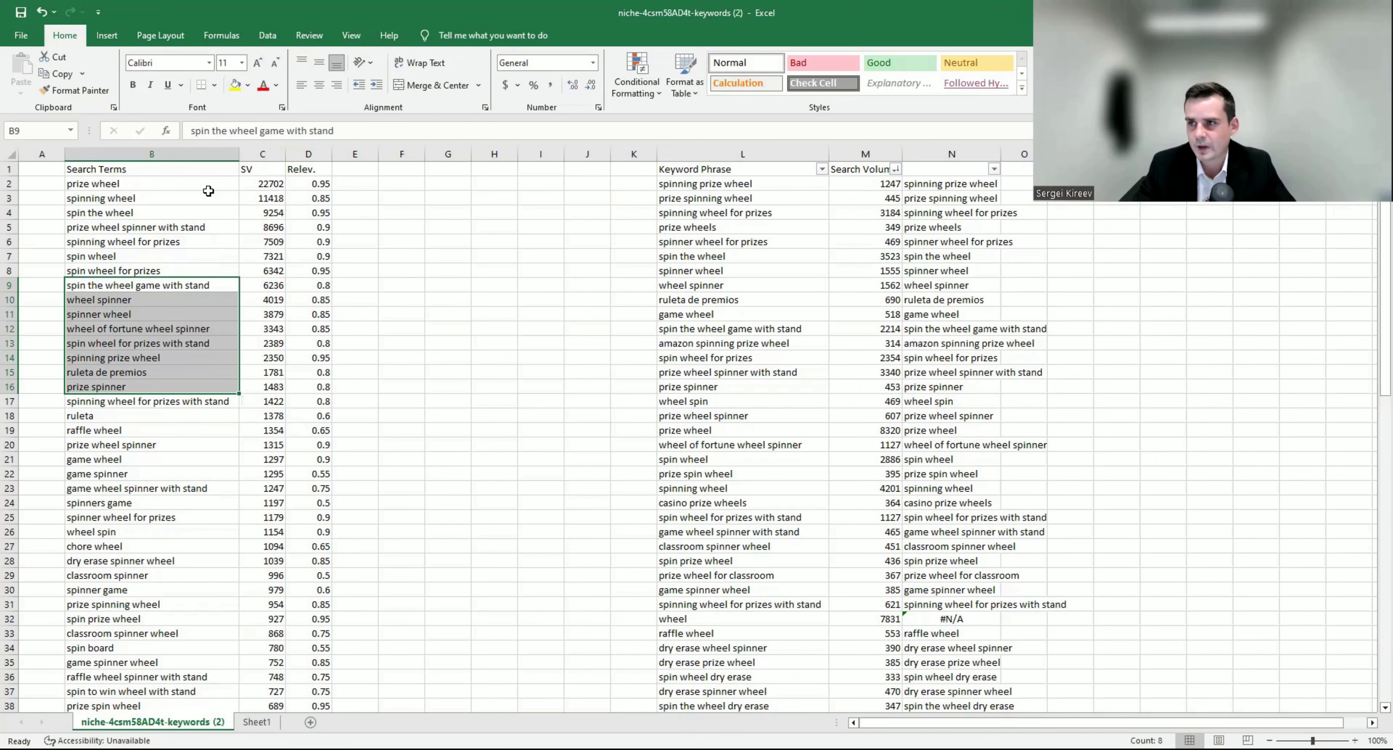
# Step: Add the header "Number of campaign" in E1 and fit the column width to it
pyautogui.click(374, 169)
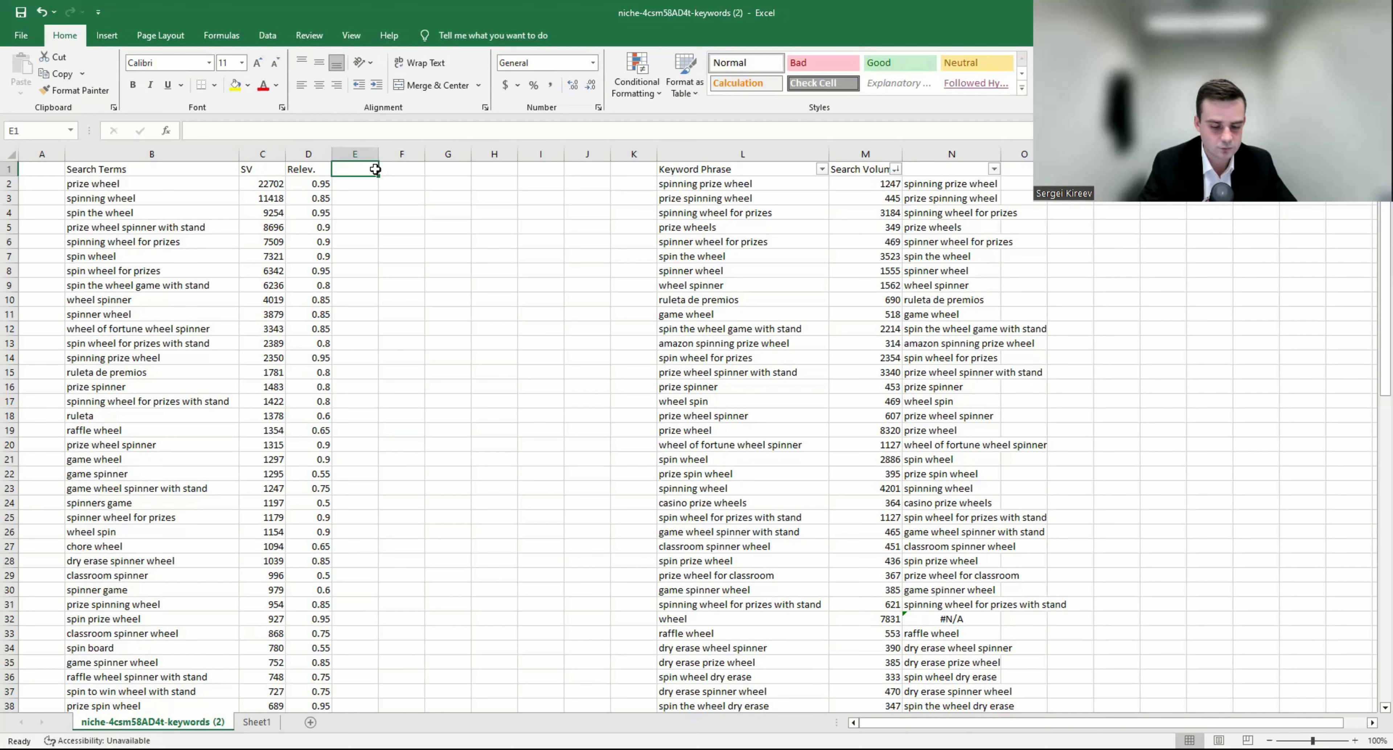
pyautogui.write('Number of')
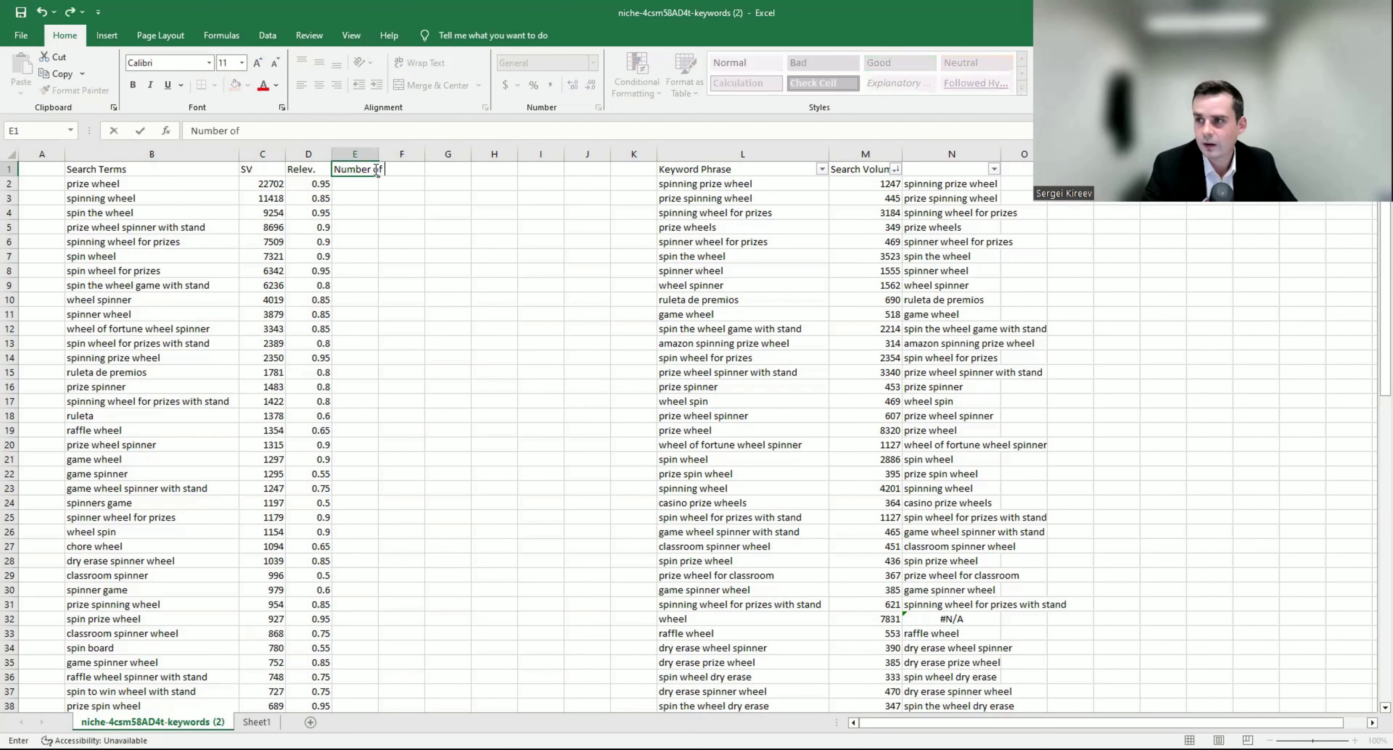
pyautogui.write(' campaigns')
pyautogui.press('Return')
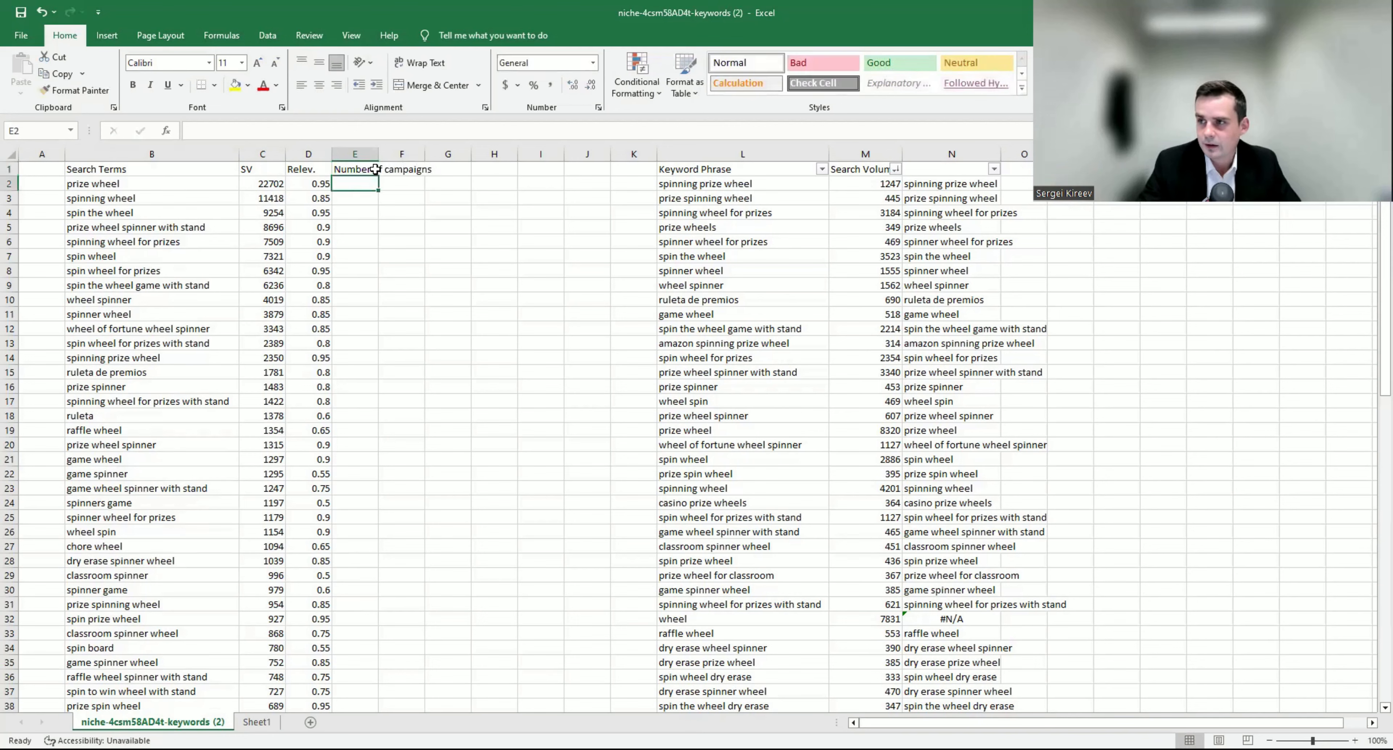
pyautogui.click(375, 169)
pyautogui.click(361, 135)
pyautogui.press('BackSpace')
pyautogui.press('Return')
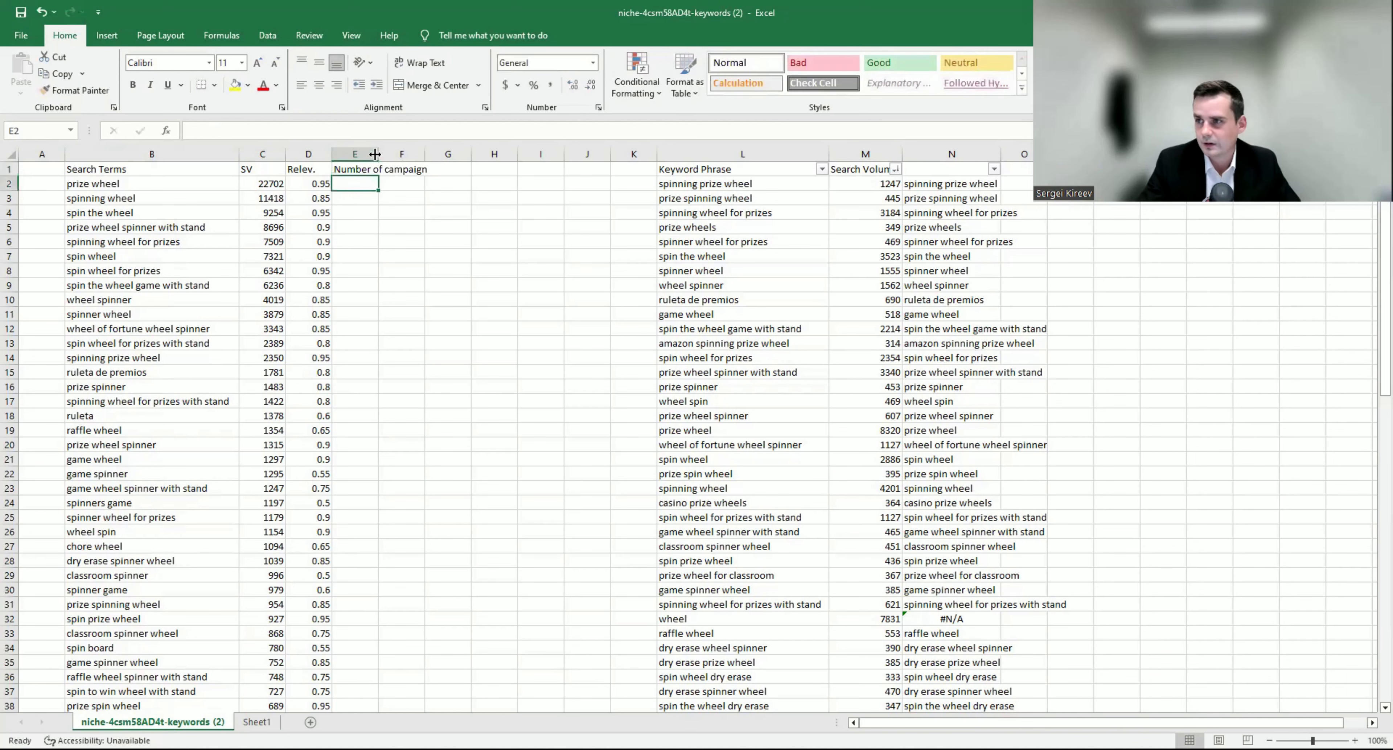
pyautogui.doubleClick(374, 154)
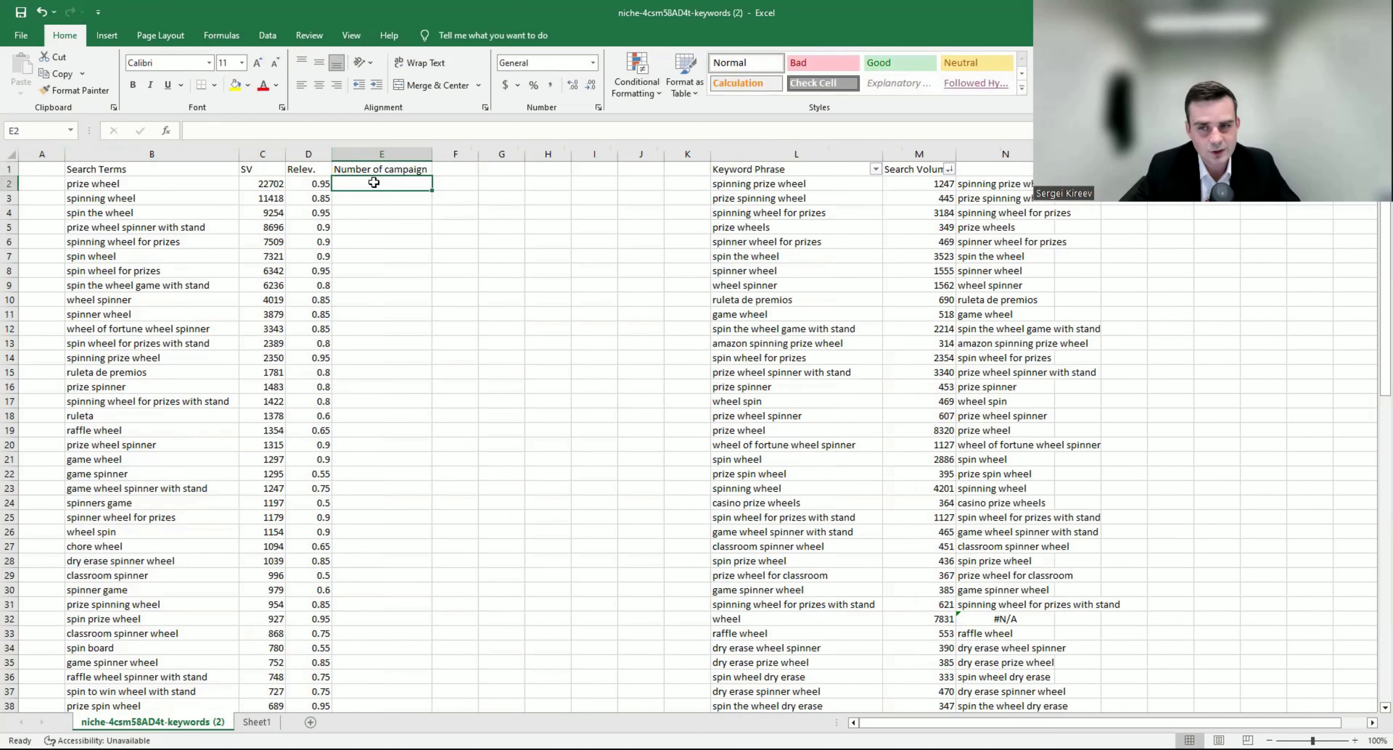
# Step: Assign campaign 1 to "prize wheel" and campaign 2 to "spinning wheel" and "spin the wheel", then sum campaign 2's search volumes
pyautogui.write('1')
pyautogui.press('Return')
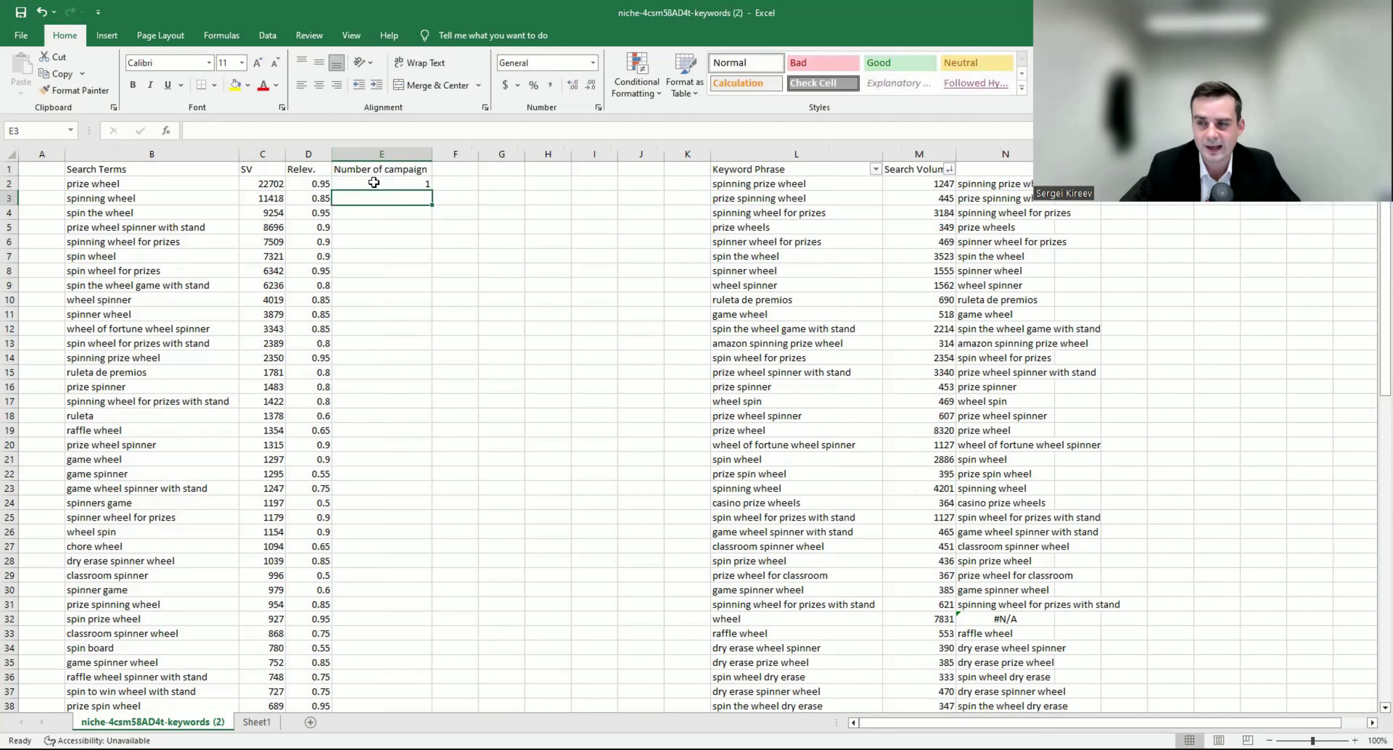
pyautogui.press('Left')
pyautogui.press('Left')
pyautogui.press('Right')
pyautogui.press('Right')
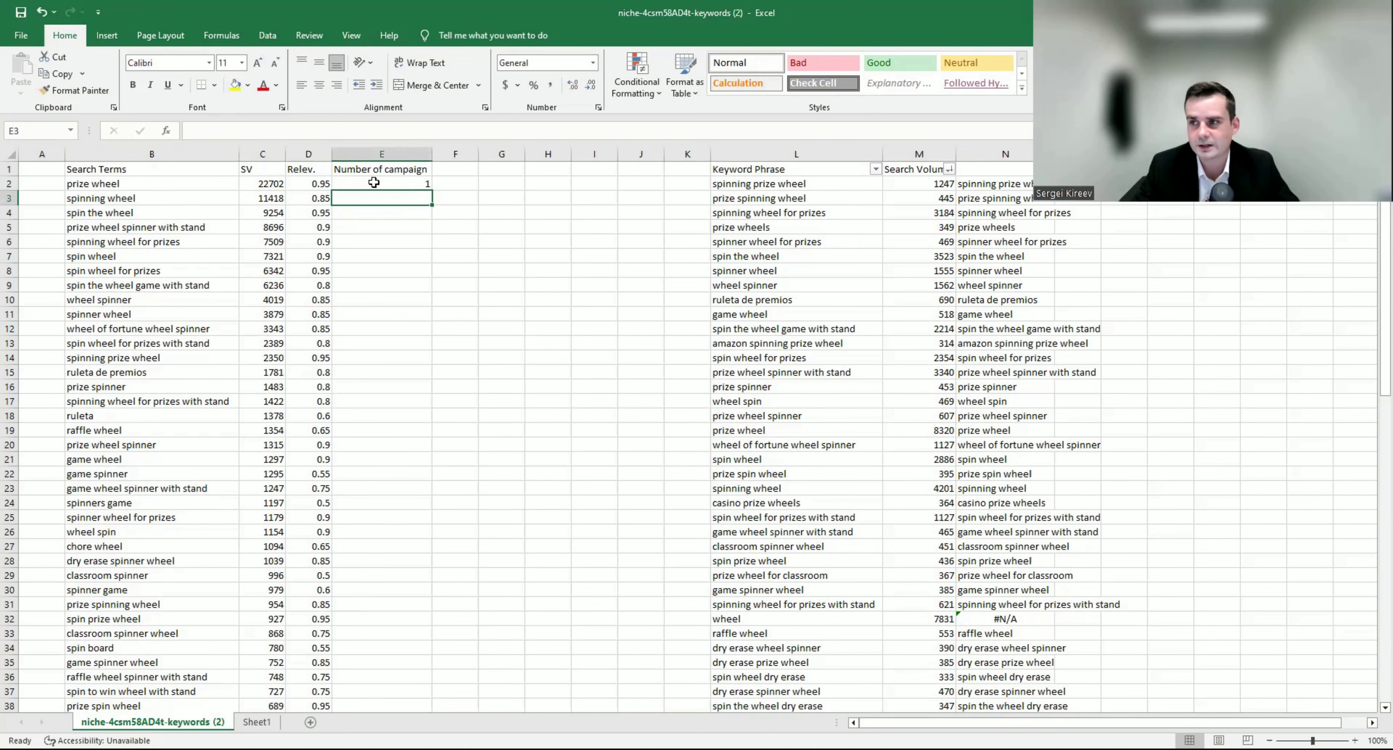
pyautogui.write('2')
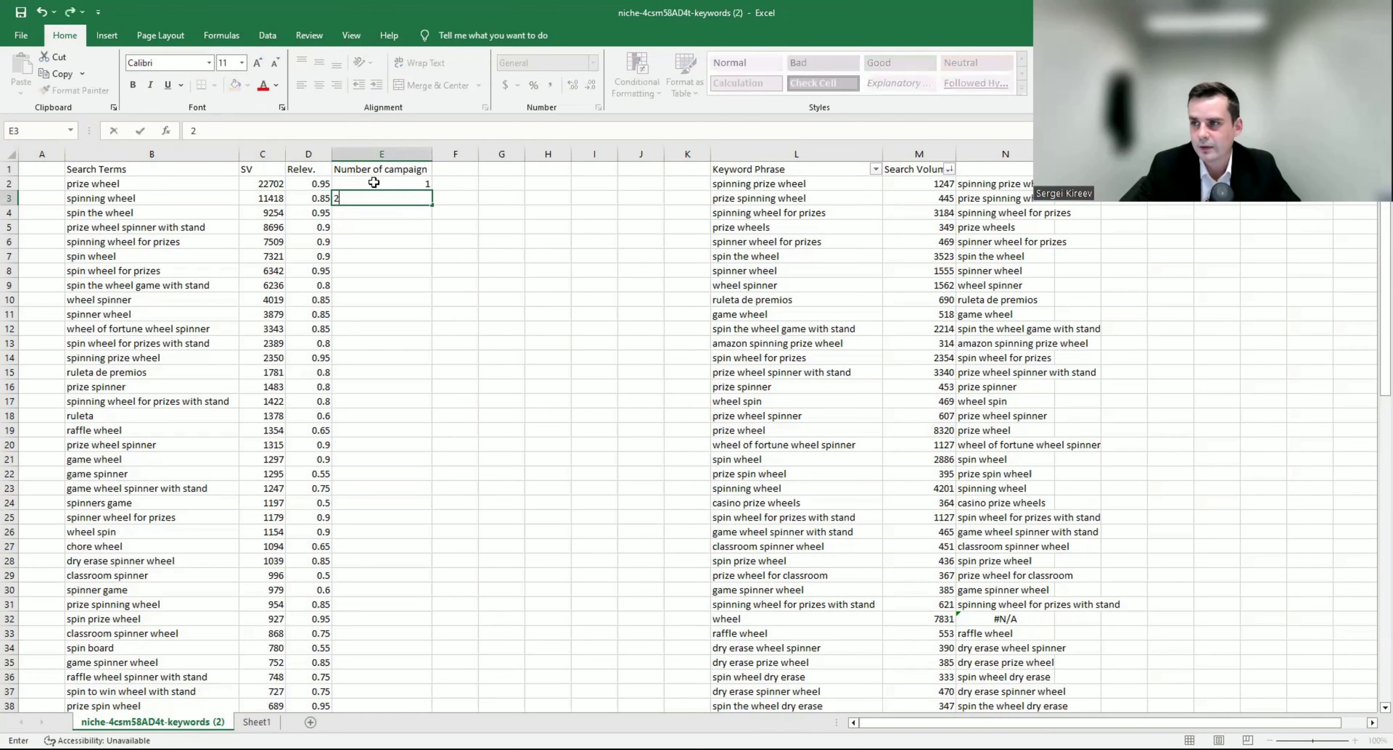
pyautogui.press('Return')
pyautogui.write('2')
pyautogui.press('Return')
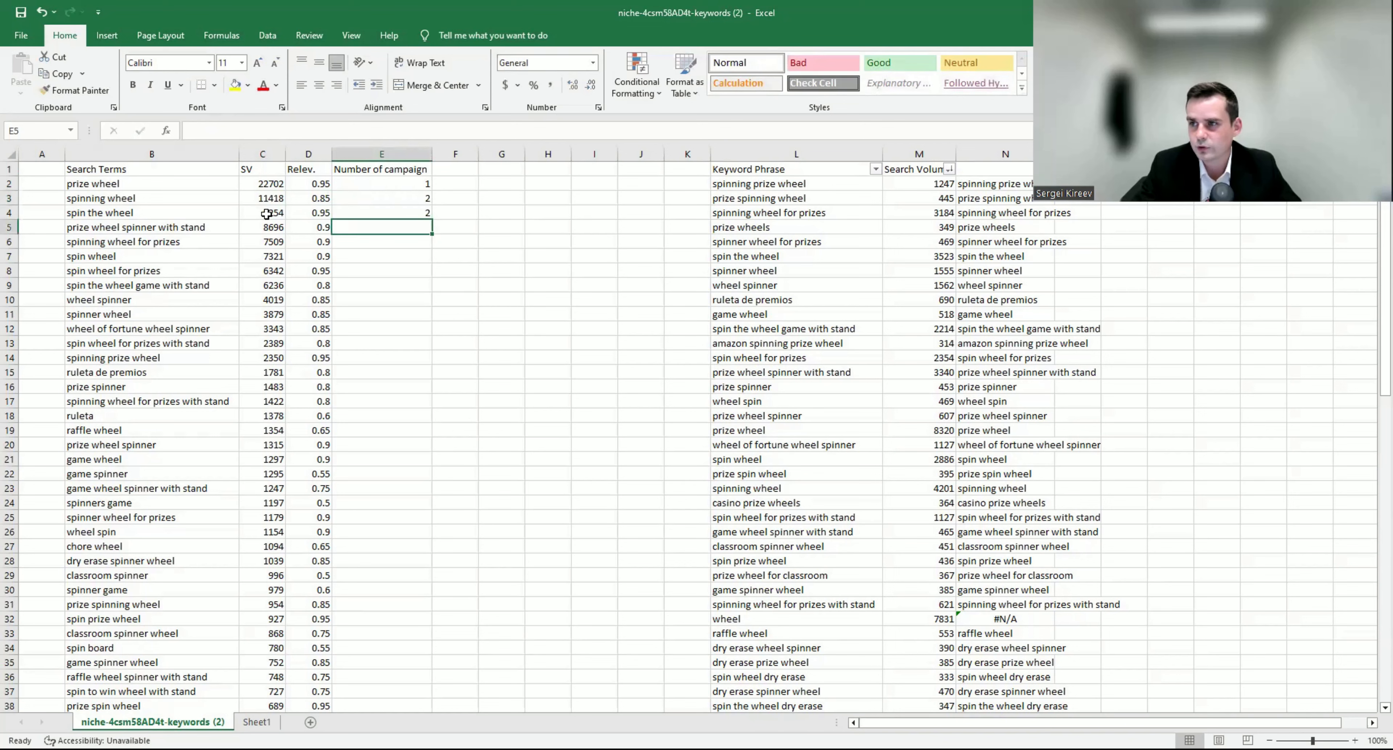
pyautogui.moveTo(256, 201); pyautogui.dragTo(262, 210)
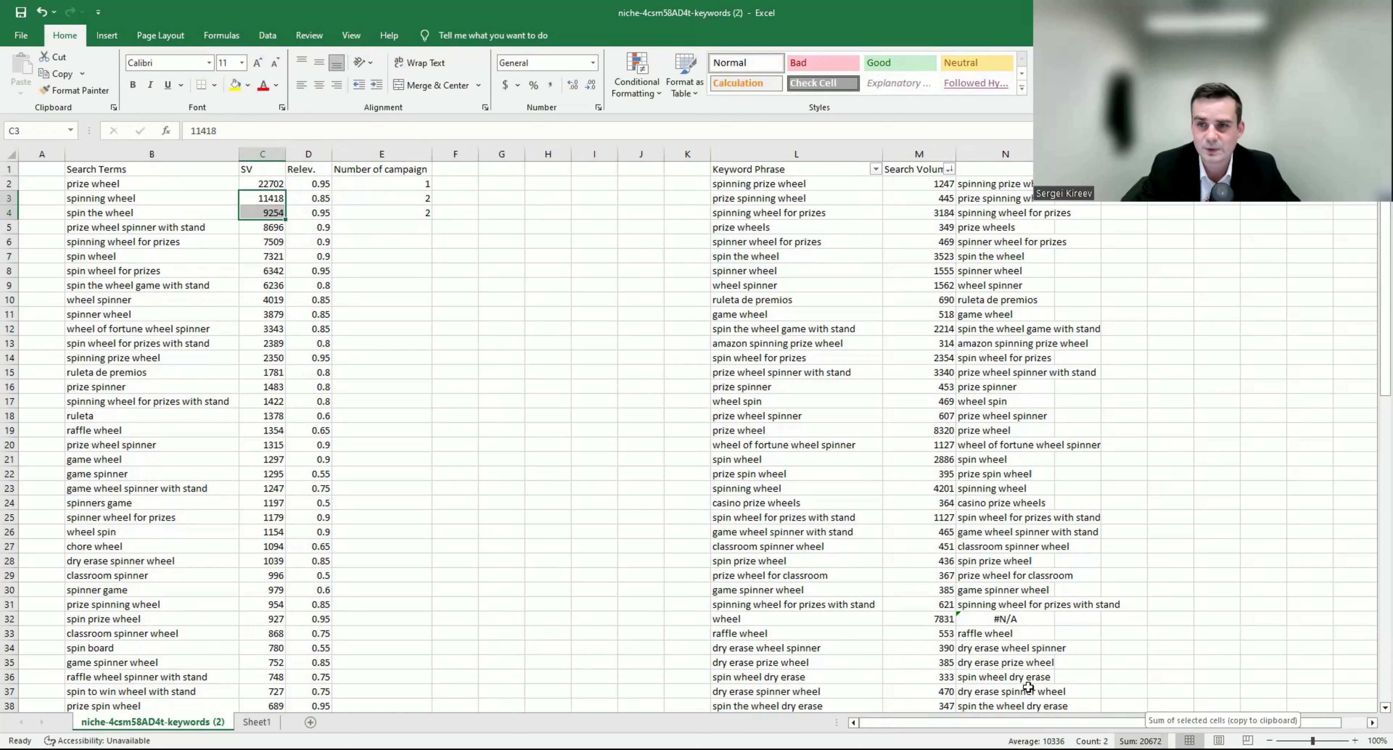
# Step: Check the combined search volume of C5:C7 and assign campaign 3 to these three keywords in E5:E7
pyautogui.moveTo(274, 227); pyautogui.dragTo(277, 254)
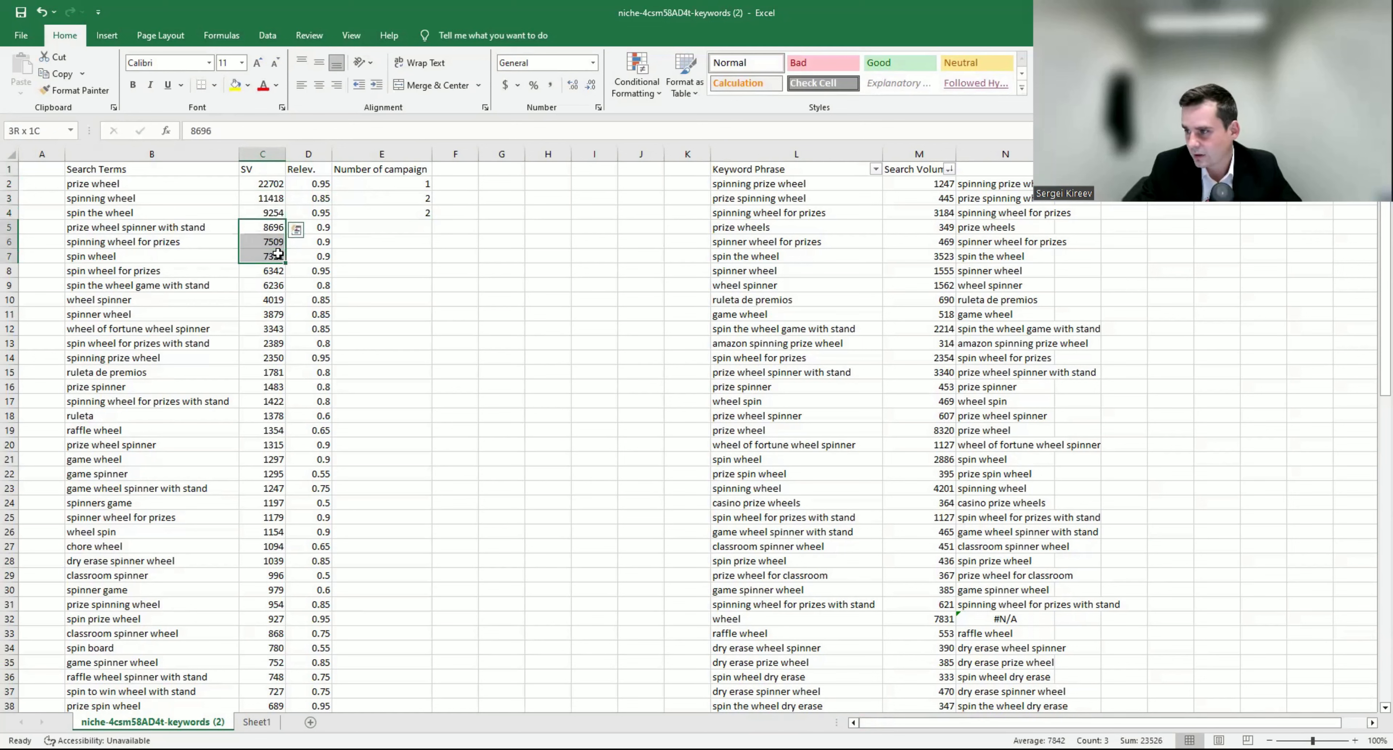
pyautogui.click(357, 223)
pyautogui.write('3')
pyautogui.press('Return')
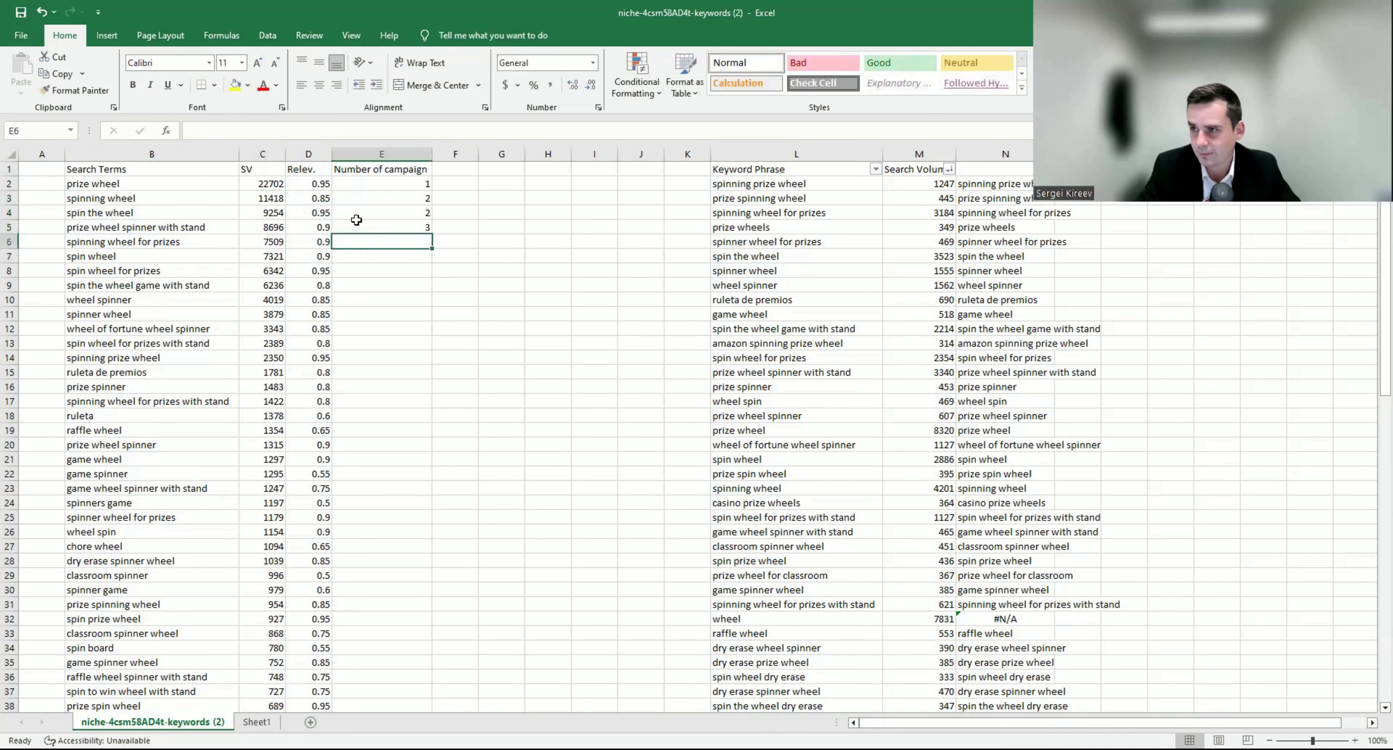
pyautogui.write('3')
pyautogui.press('Return')
pyautogui.write('3')
pyautogui.press('Return')
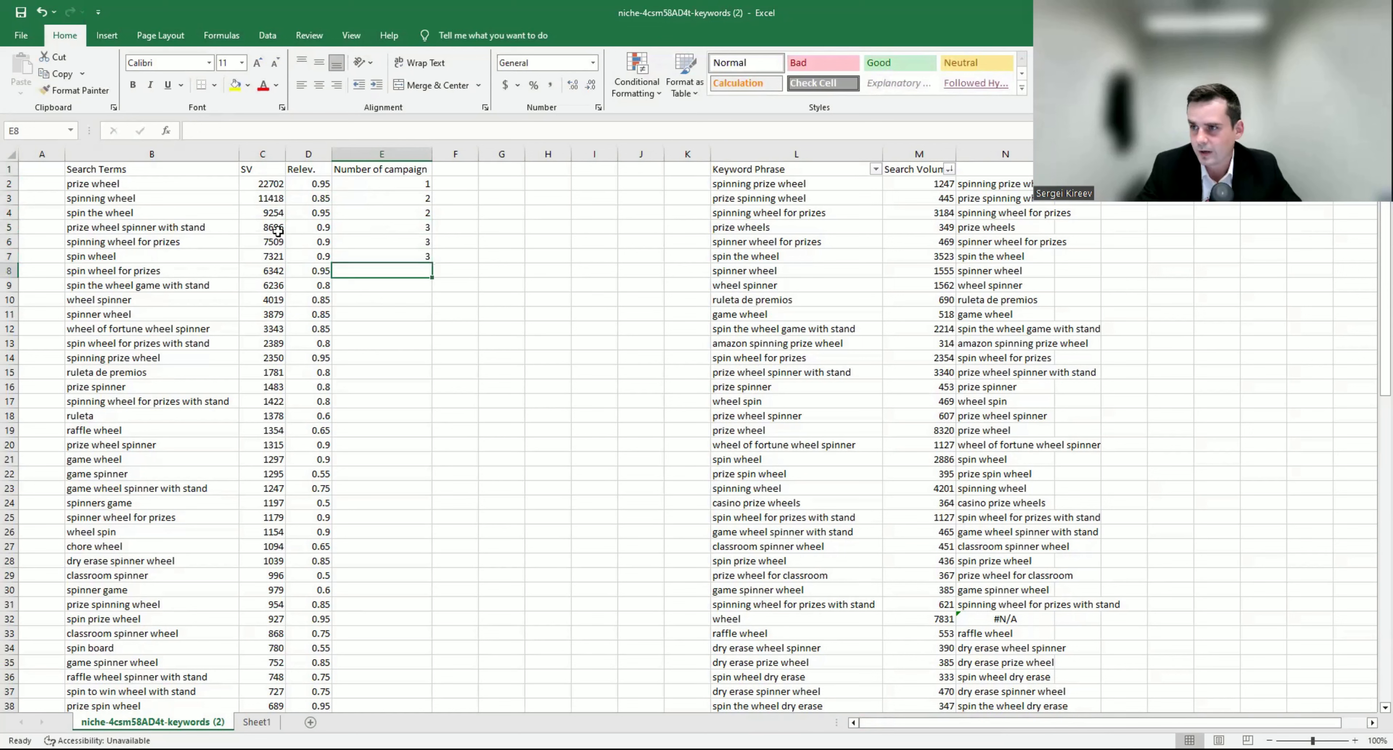
# Step: Compare the combined search volumes of C5:C7 and C8:C12, and assign campaign 4 to the five keywords in E8:E12
pyautogui.moveTo(273, 227); pyautogui.dragTo(275, 255)
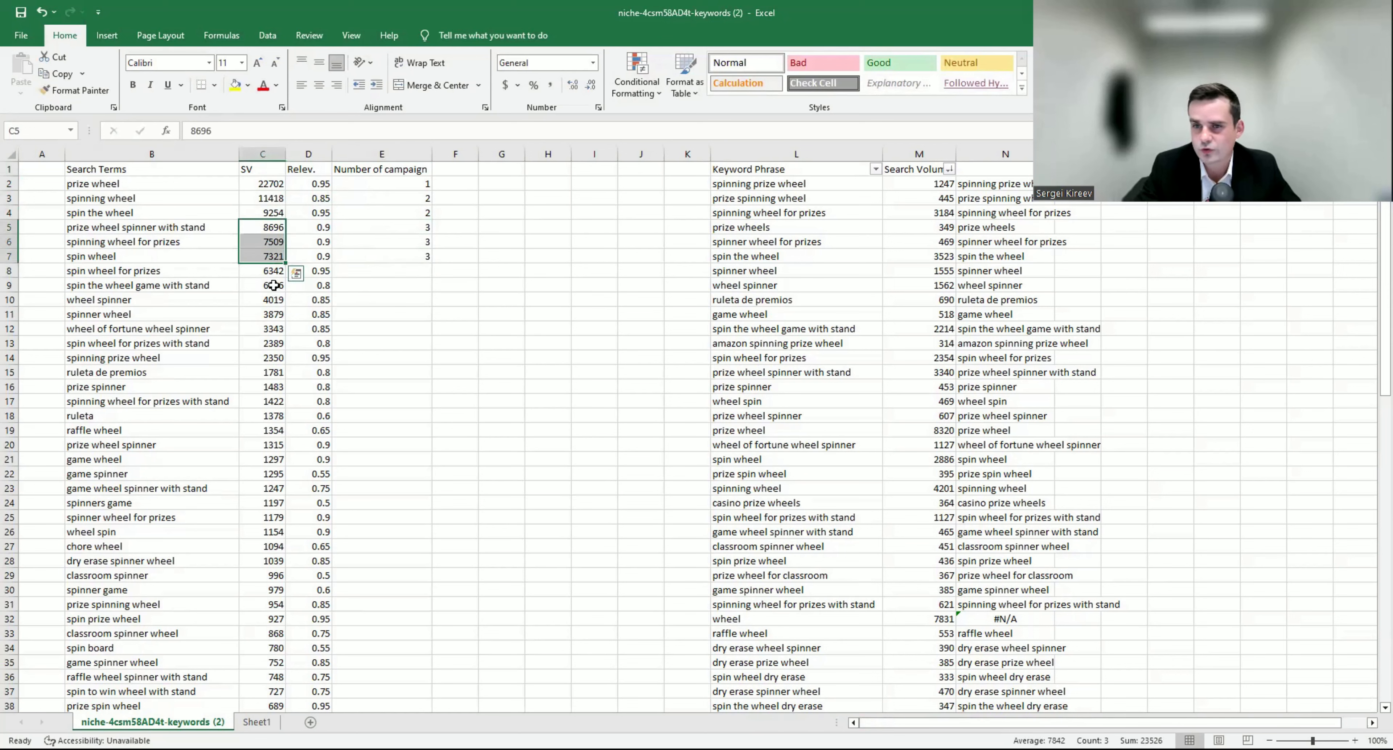
pyautogui.moveTo(269, 272); pyautogui.dragTo(266, 328)
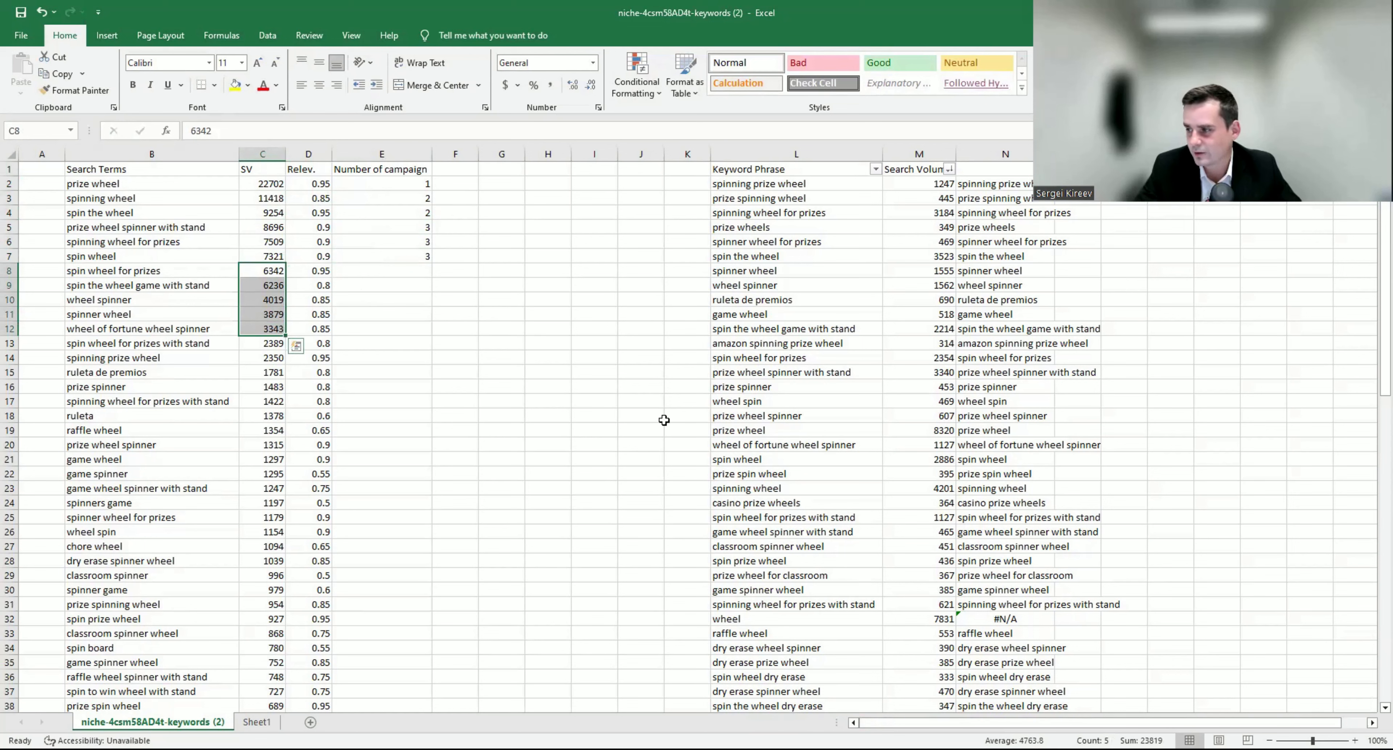
pyautogui.click(369, 271)
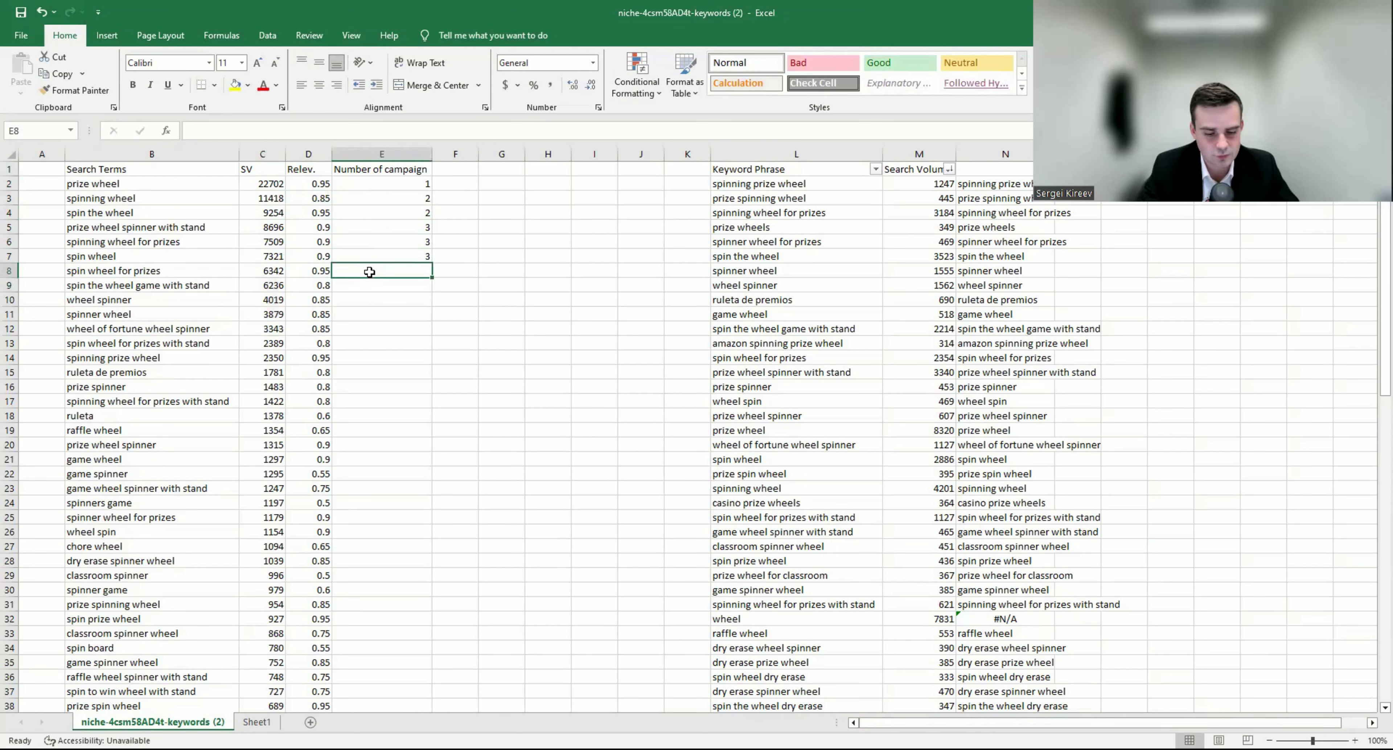
pyautogui.write('4')
pyautogui.press('Return')
pyautogui.write('4')
pyautogui.press('Return')
pyautogui.write('4')
pyautogui.press('Return')
pyautogui.write('4')
pyautogui.press('Return')
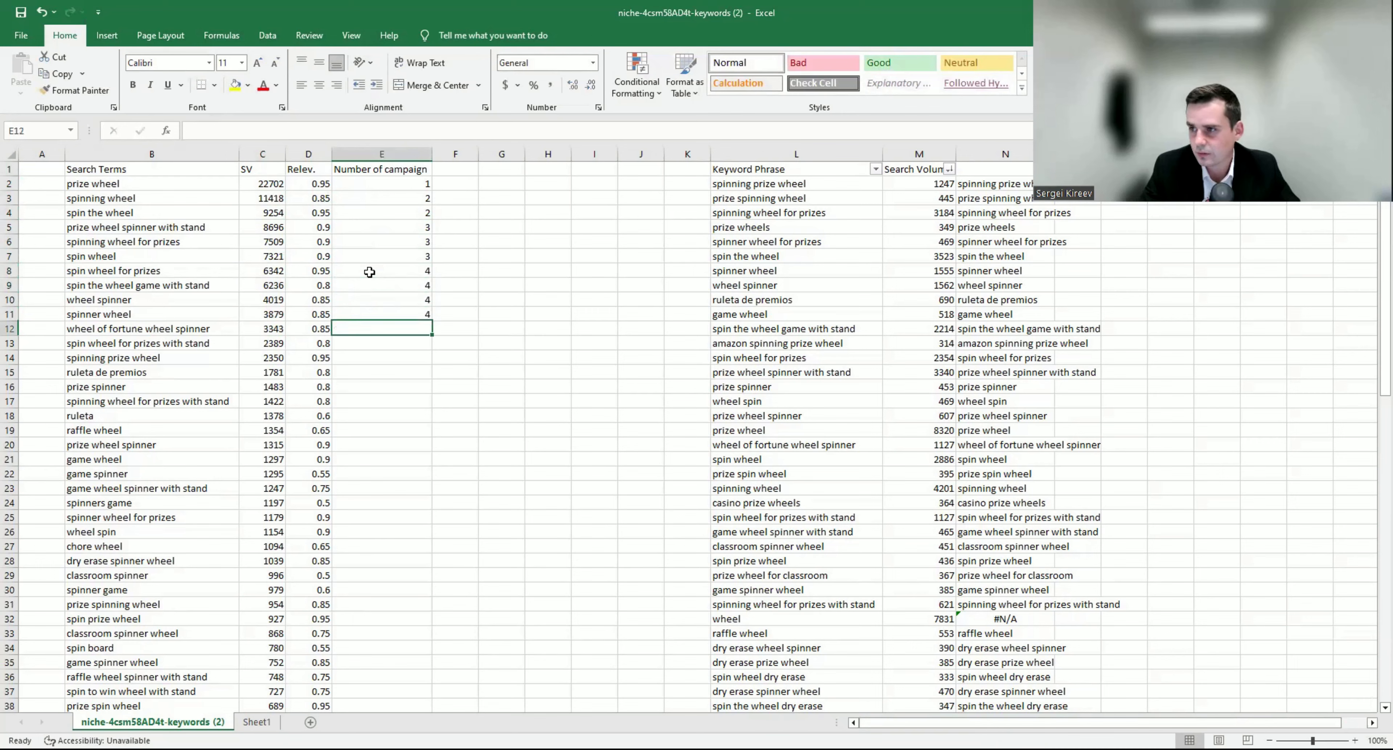
pyautogui.write('4')
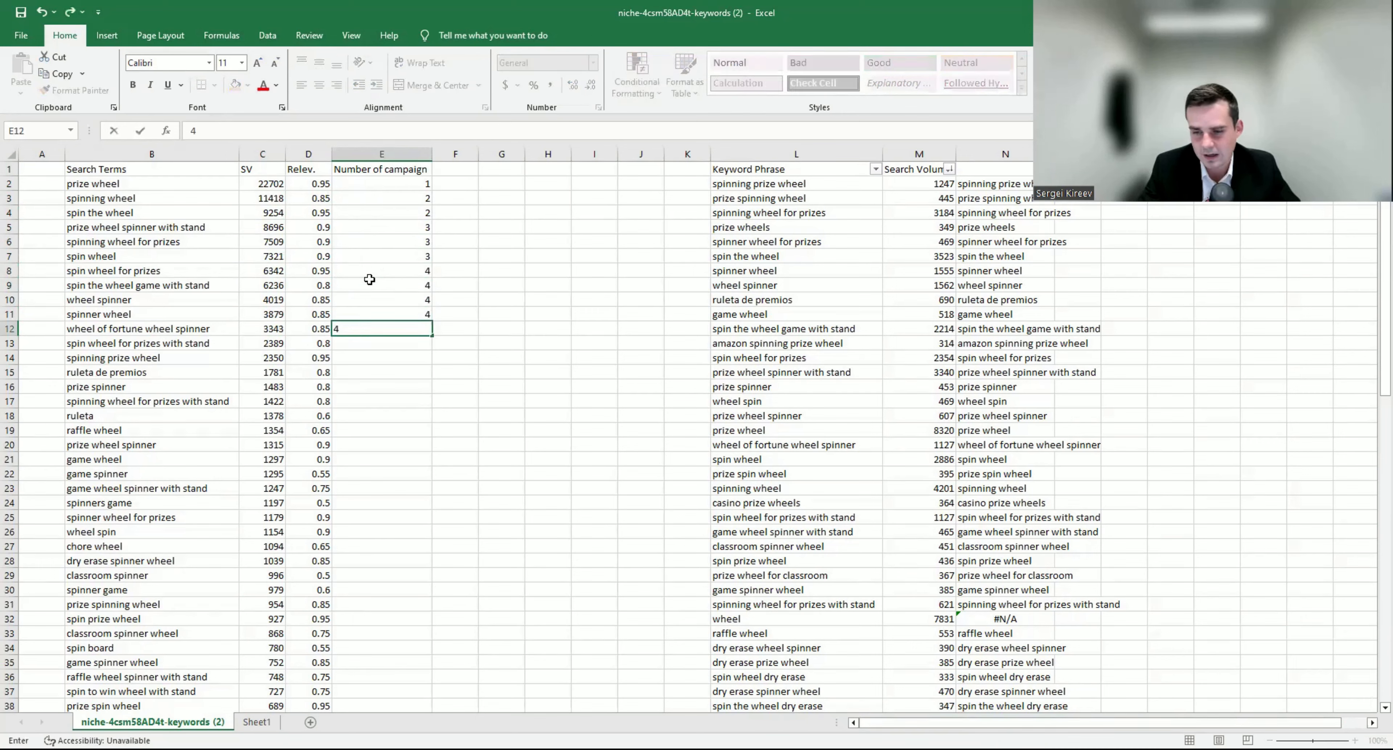
pyautogui.press('Return')
pyautogui.moveTo(275, 272); pyautogui.dragTo(271, 328)
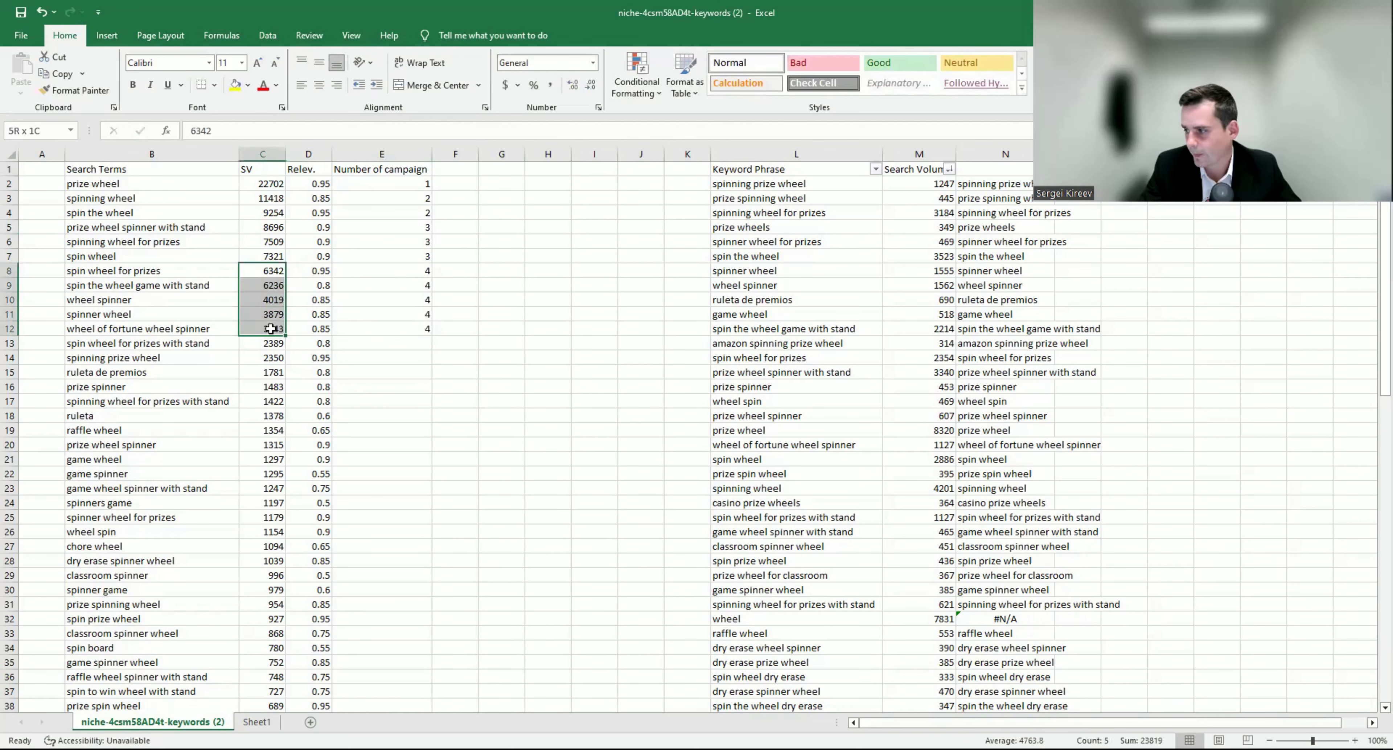
# Step: Check the combined search volume of C13:C27 and fill campaign 5 down E13:E27
pyautogui.scroll(-1, 319, 276)
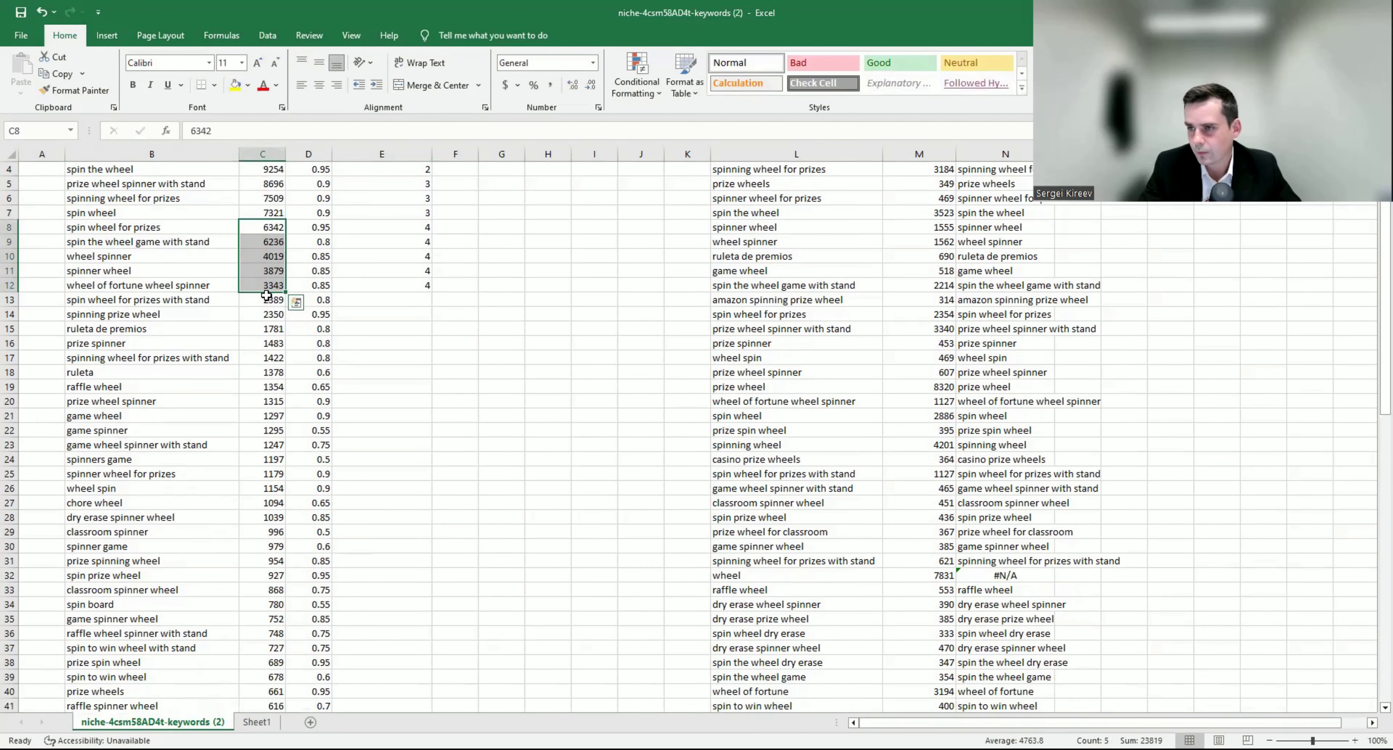
pyautogui.moveTo(265, 298); pyautogui.dragTo(265, 328)
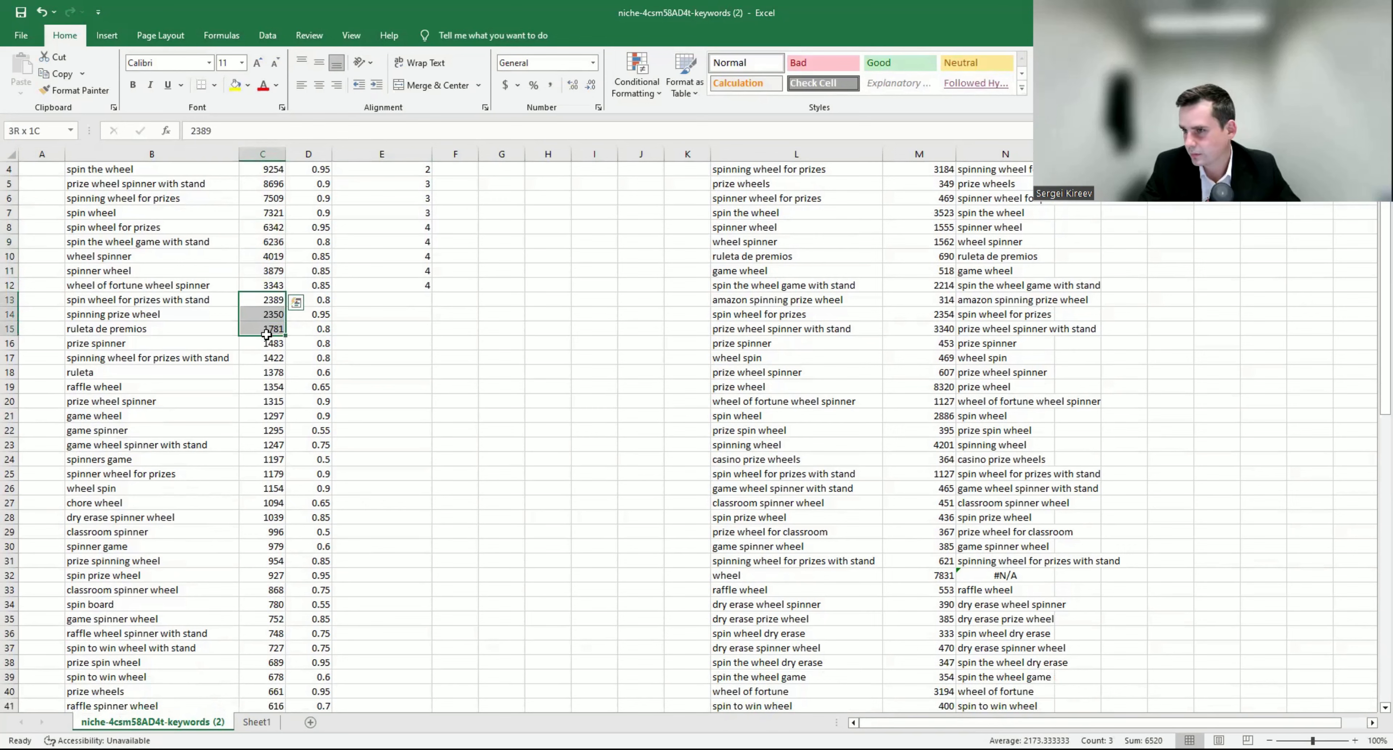
pyautogui.moveTo(265, 334); pyautogui.dragTo(285, 499)
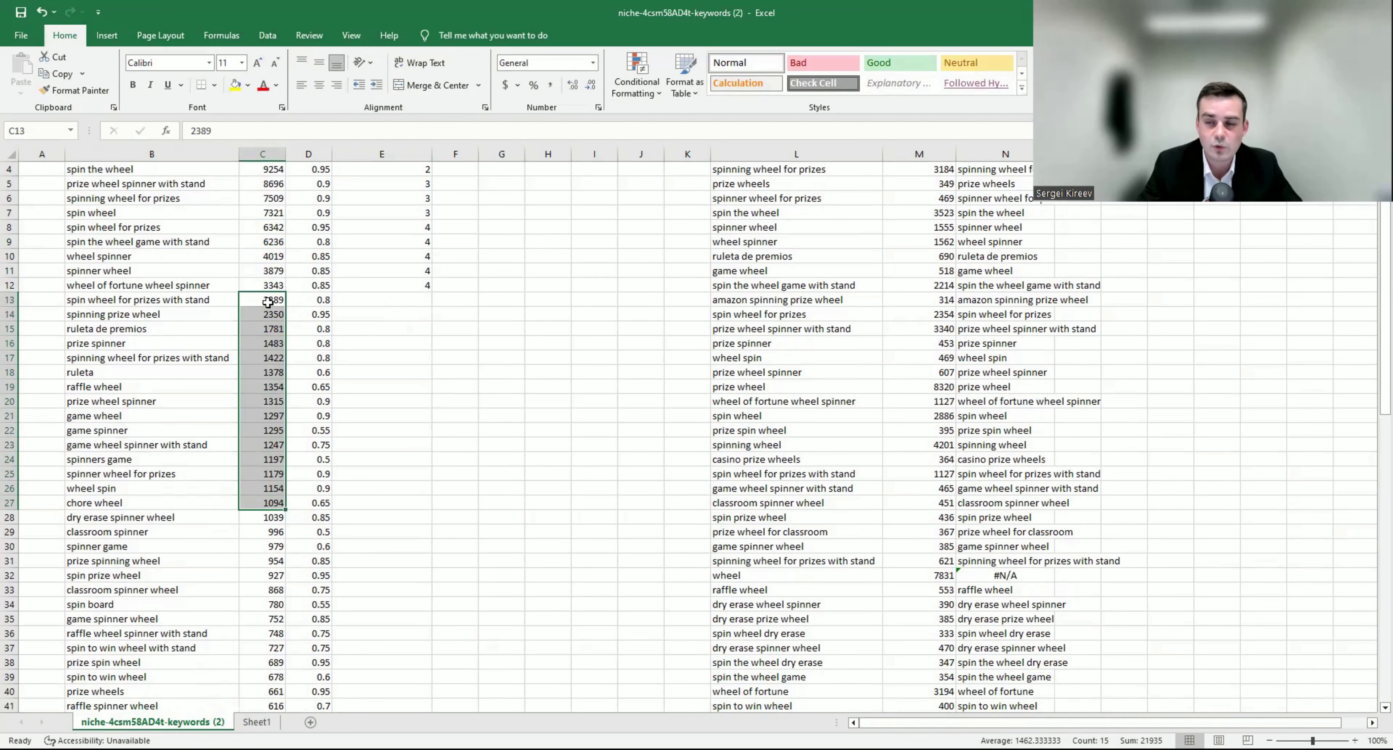
pyautogui.click(382, 297)
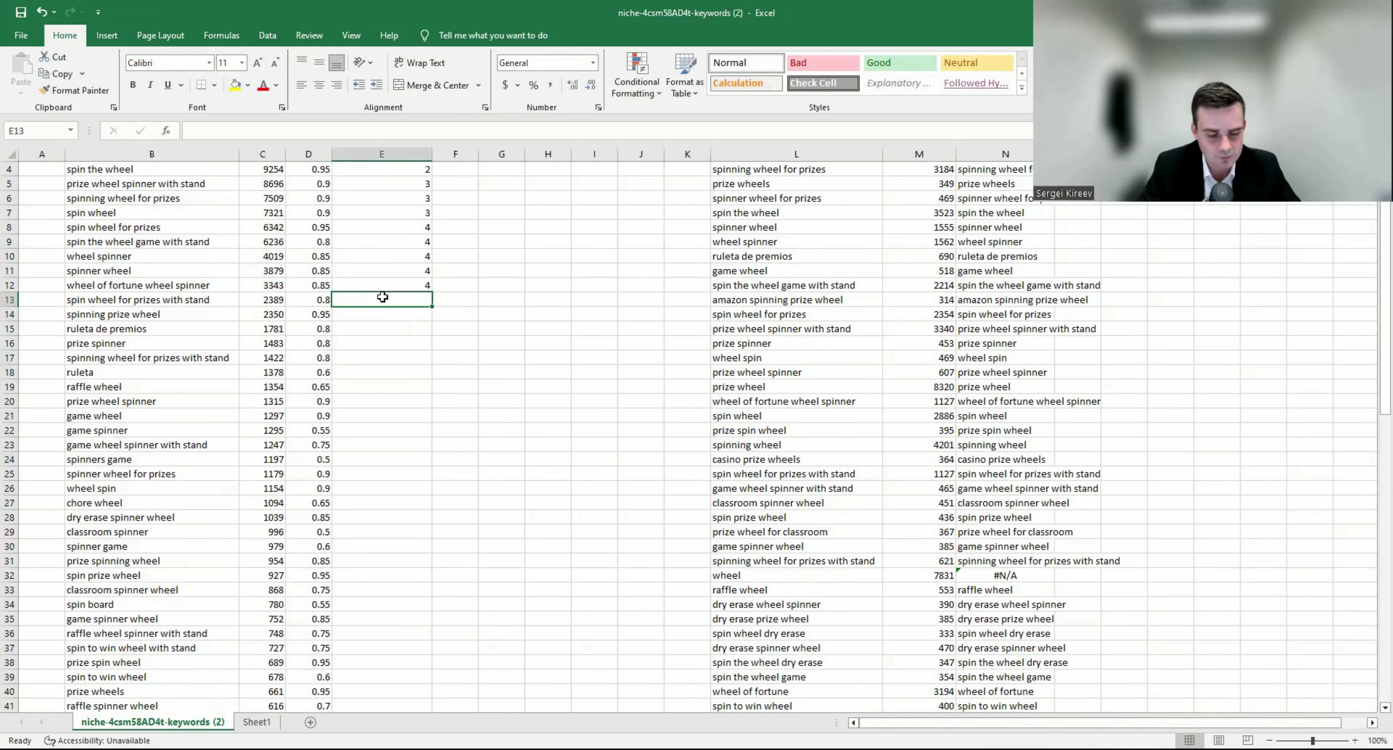
pyautogui.write('5')
pyautogui.hotkey('ctrl', 'Return')
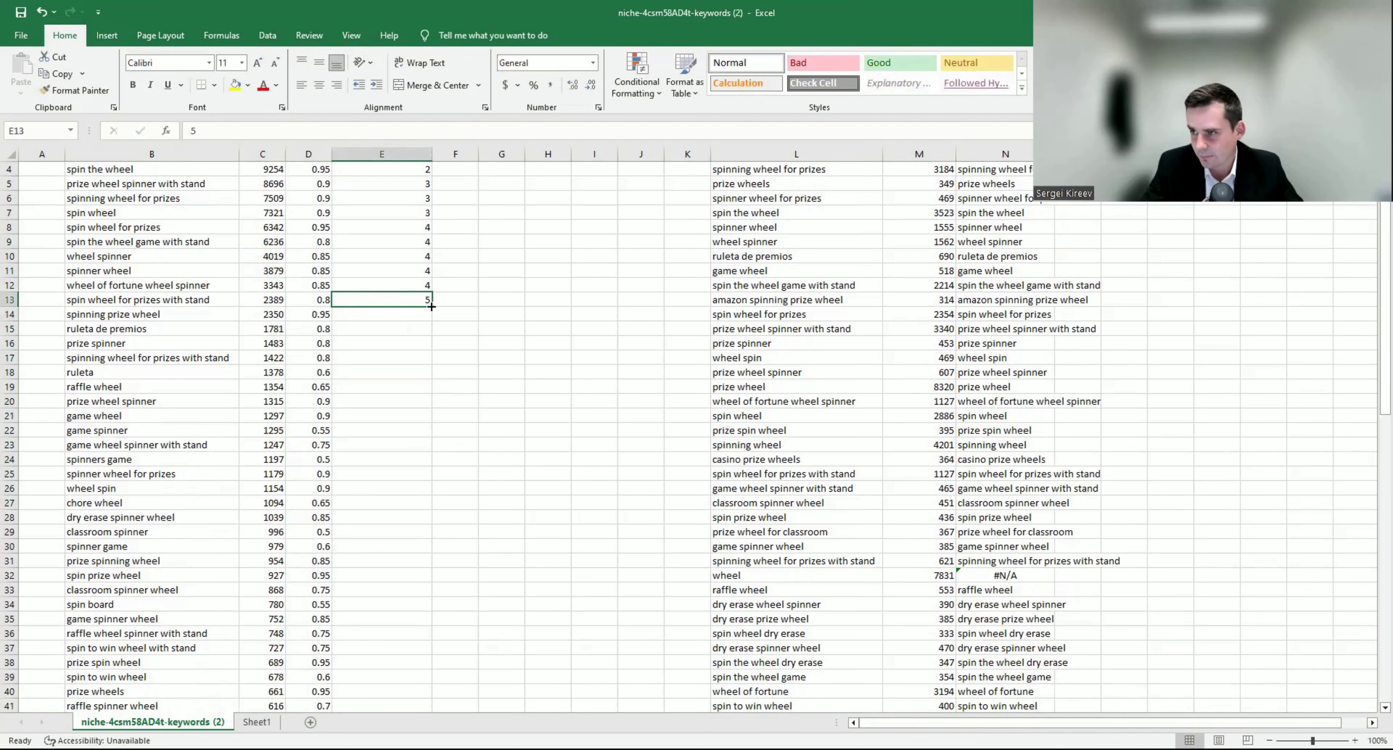
pyautogui.moveTo(379, 499)
pyautogui.mouseDown()
pyautogui.moveTo(428, 500)
pyautogui.moveTo(378, 517)
pyautogui.mouseUp()
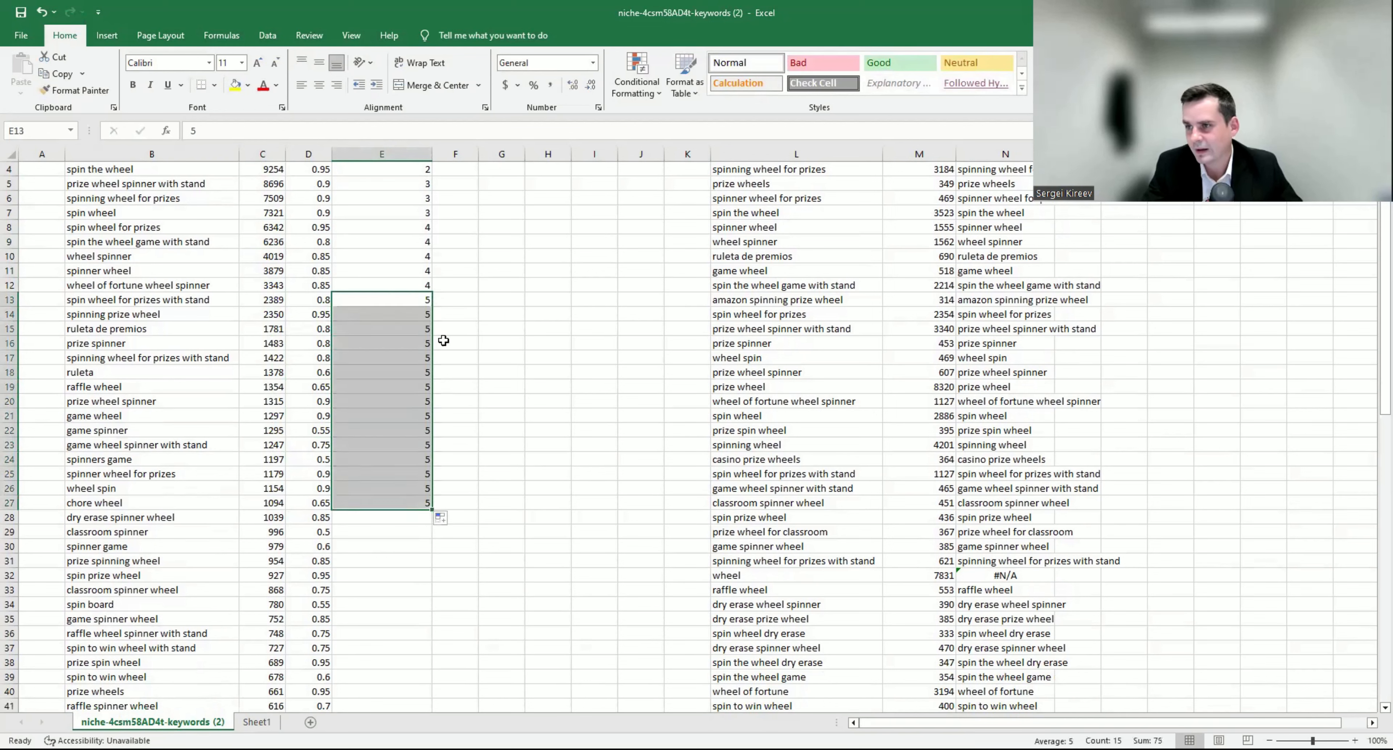
# Step: Check the combined search volume of C28:C42 and fill campaign 6 down E28:E42
pyautogui.scroll(-4, 357, 348)
pyautogui.scroll(-6, 351, 346)
pyautogui.scroll(11, 324, 389)
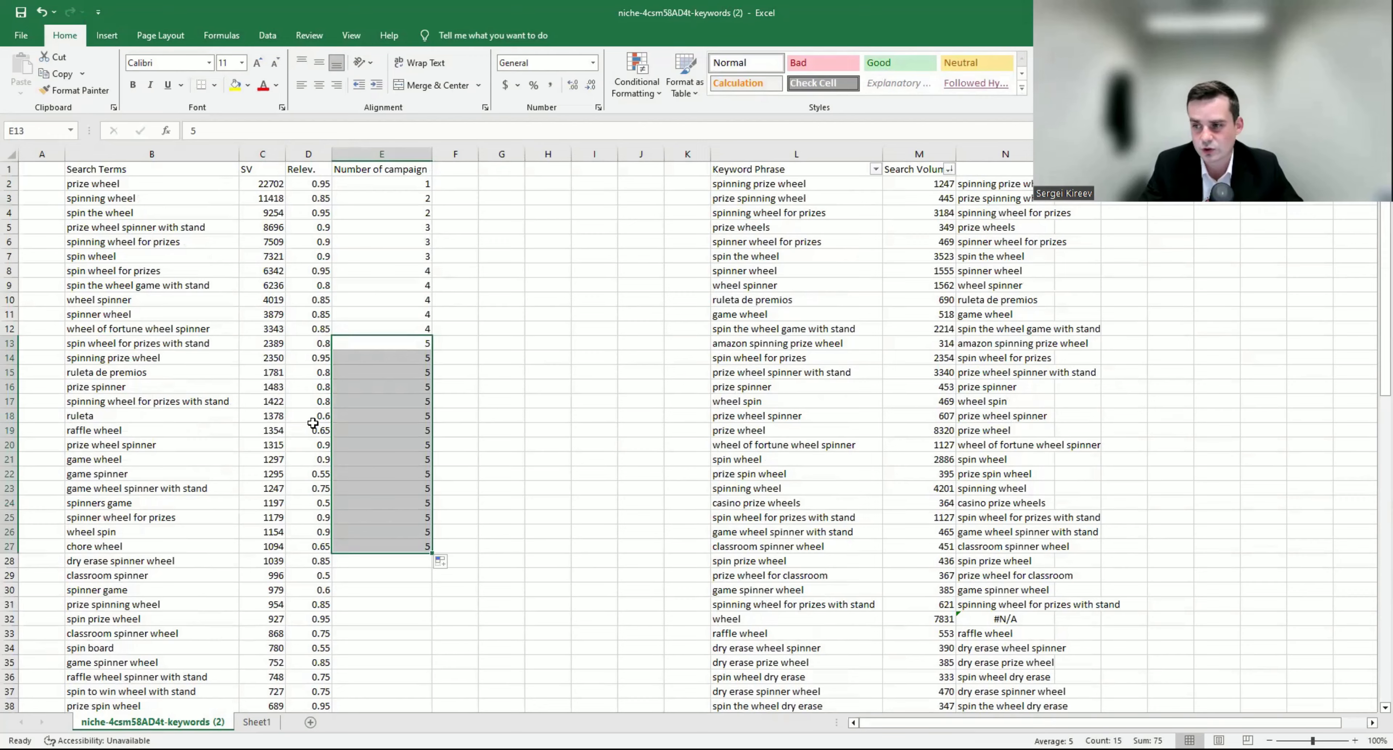
pyautogui.scroll(-3, 314, 425)
pyautogui.scroll(-1, 344, 352)
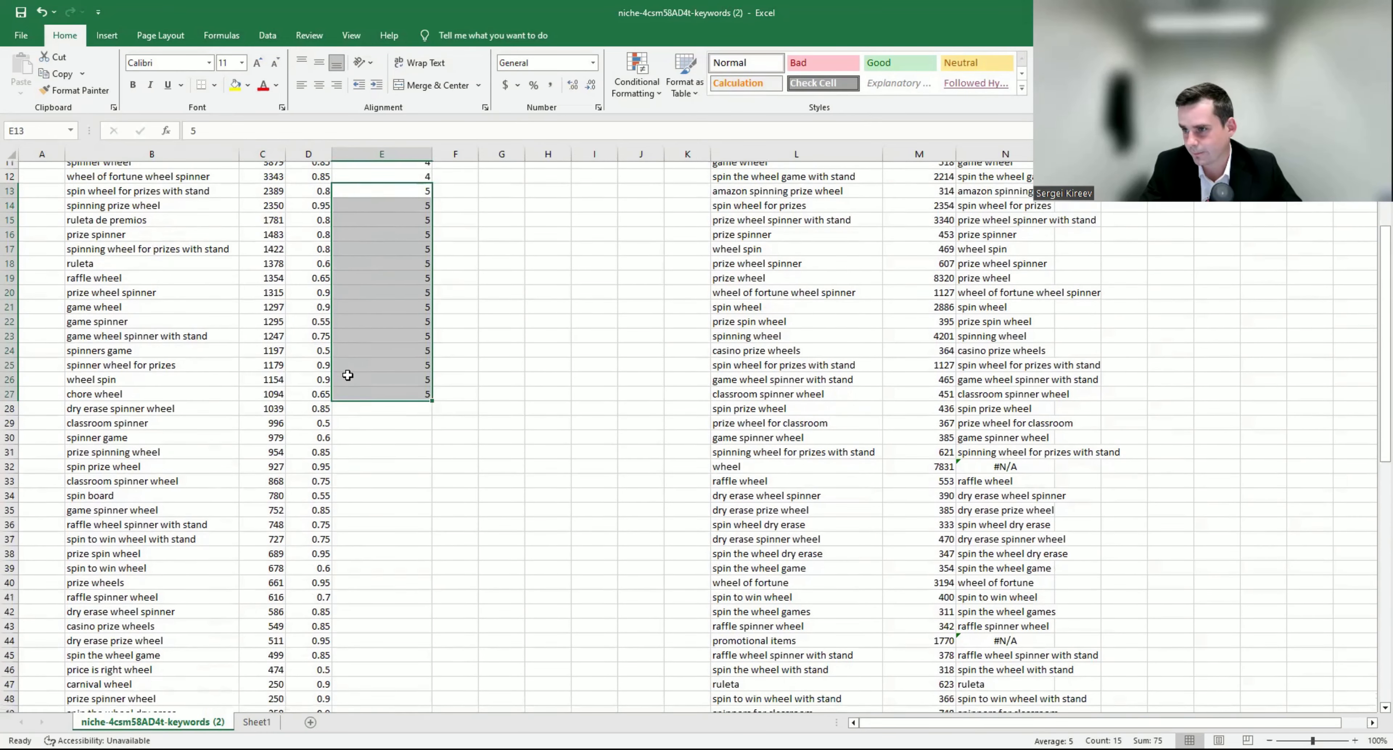
pyautogui.moveTo(266, 385); pyautogui.dragTo(270, 648)
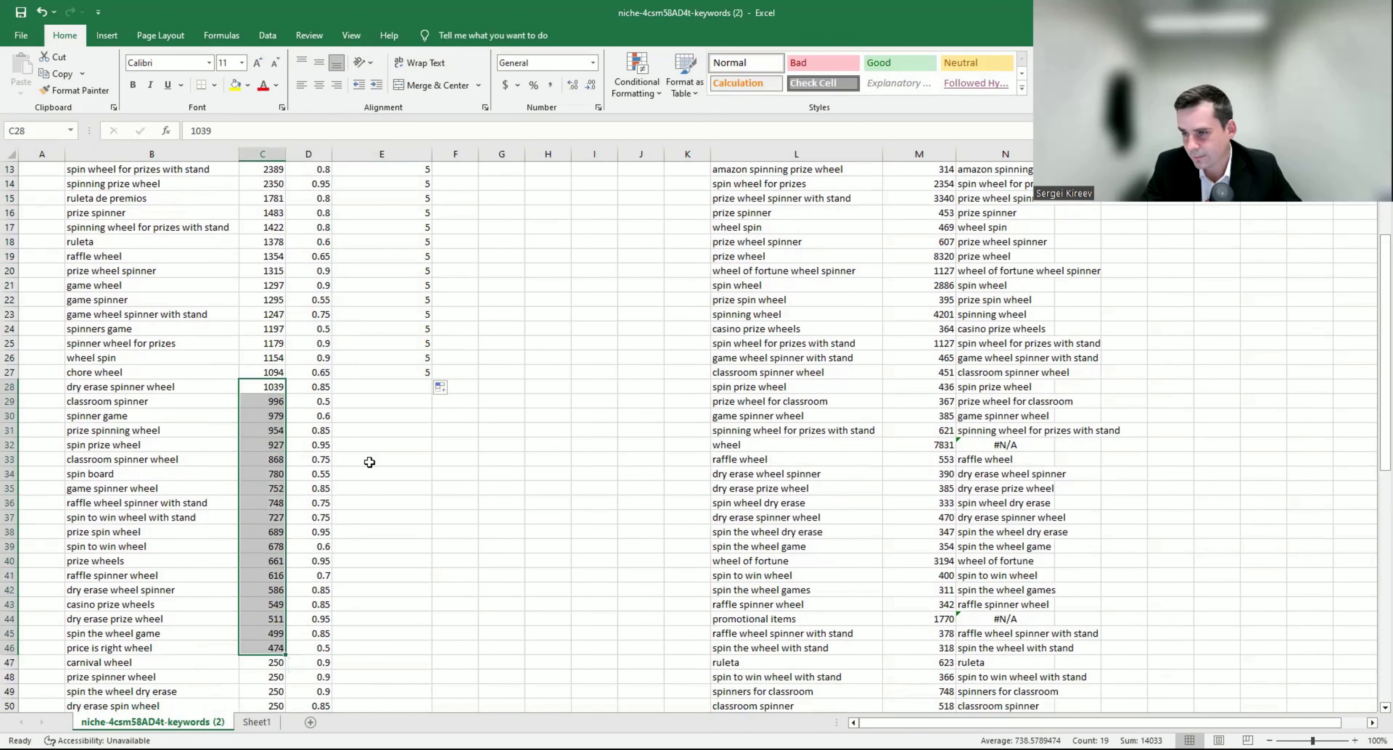
pyautogui.click(267, 385)
pyautogui.moveTo(266, 385); pyautogui.dragTo(269, 590)
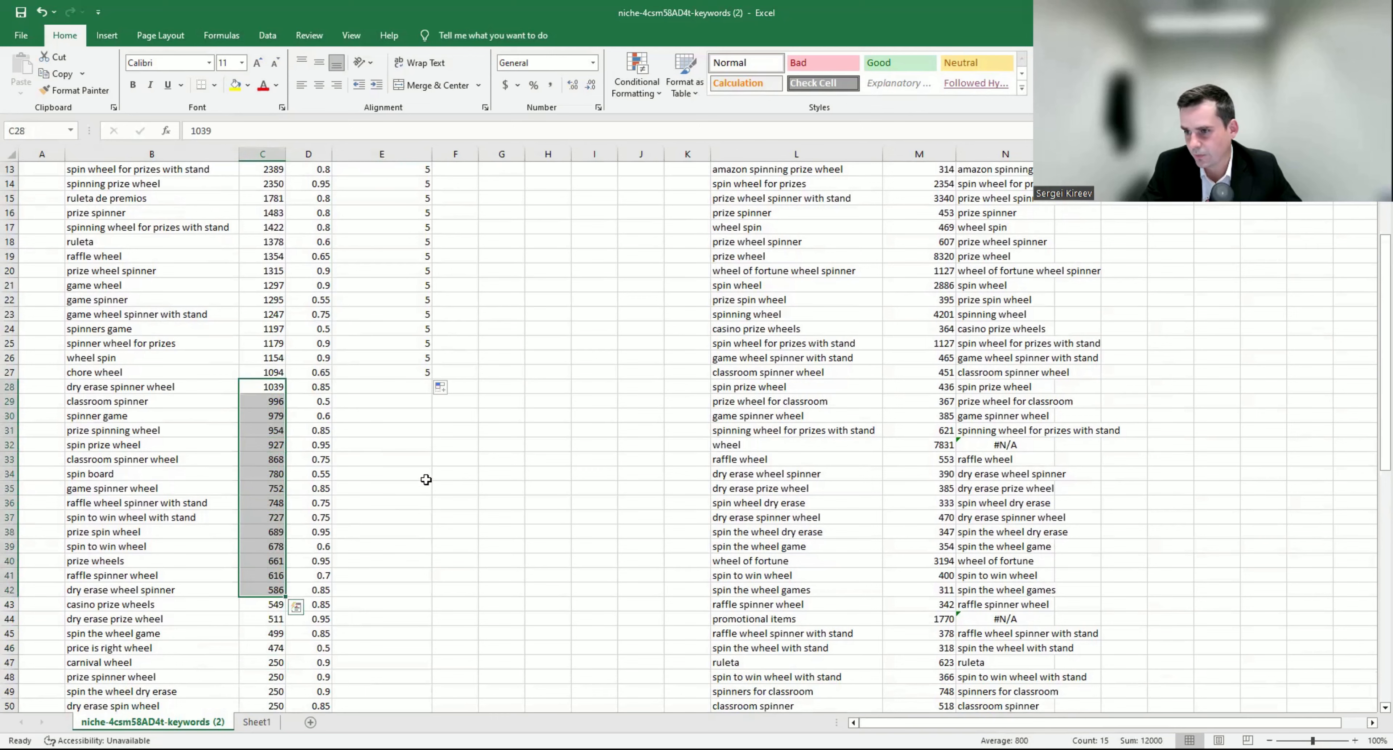
pyautogui.click(394, 386)
pyautogui.write('6')
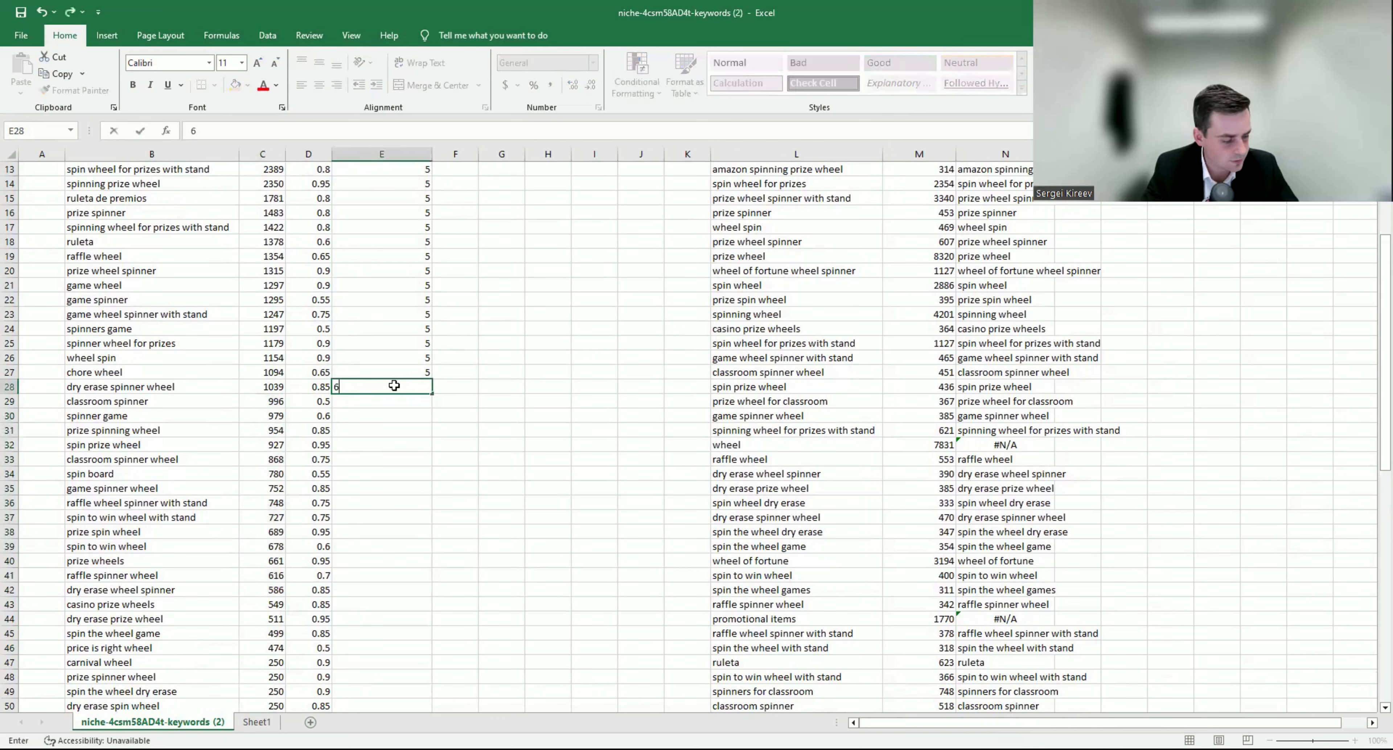
pyautogui.press('Return')
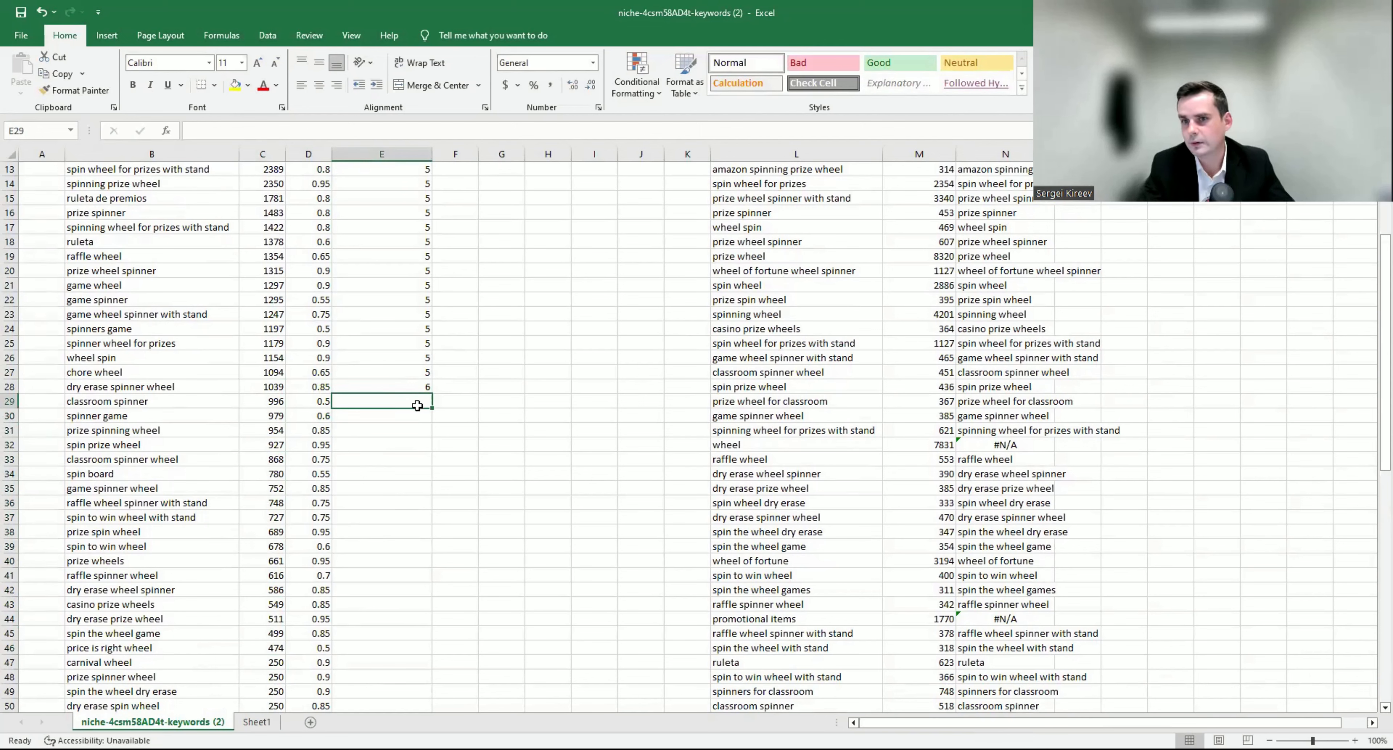
pyautogui.click(426, 387)
pyautogui.moveTo(432, 394); pyautogui.dragTo(266, 388)
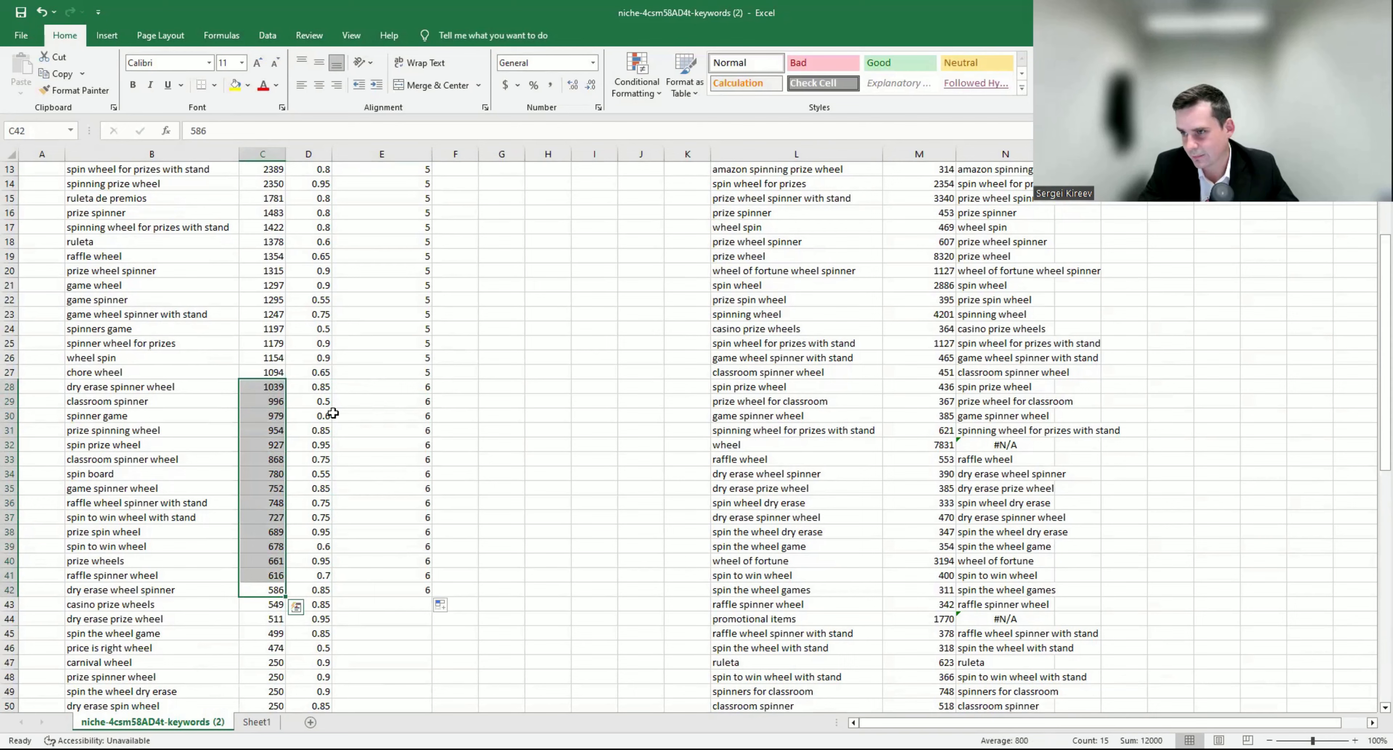
pyautogui.moveTo(417, 388); pyautogui.dragTo(386, 581)
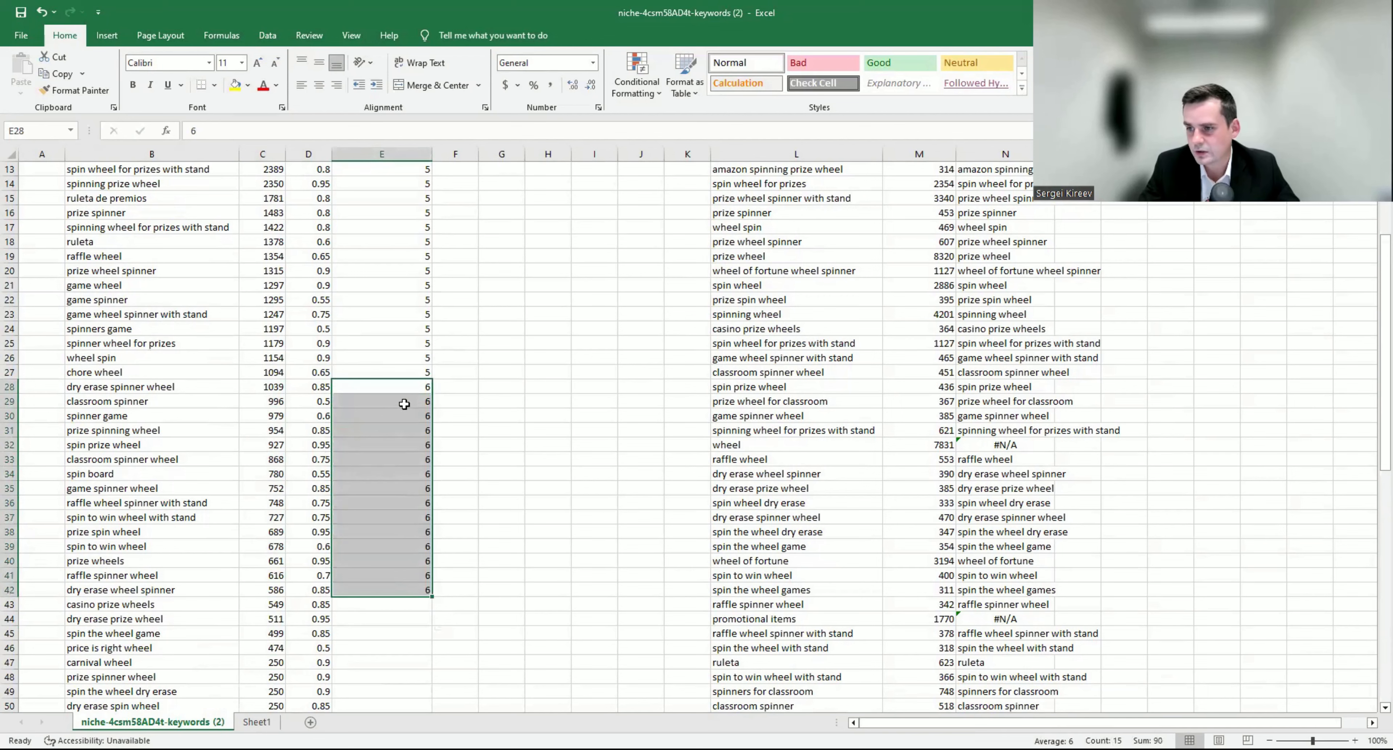
# Step: Check the combined search volume of C43:C46 and examine the remaining unassigned keywords through the end of the list
pyautogui.scroll(-3, 405, 404)
pyautogui.moveTo(265, 474); pyautogui.dragTo(270, 518)
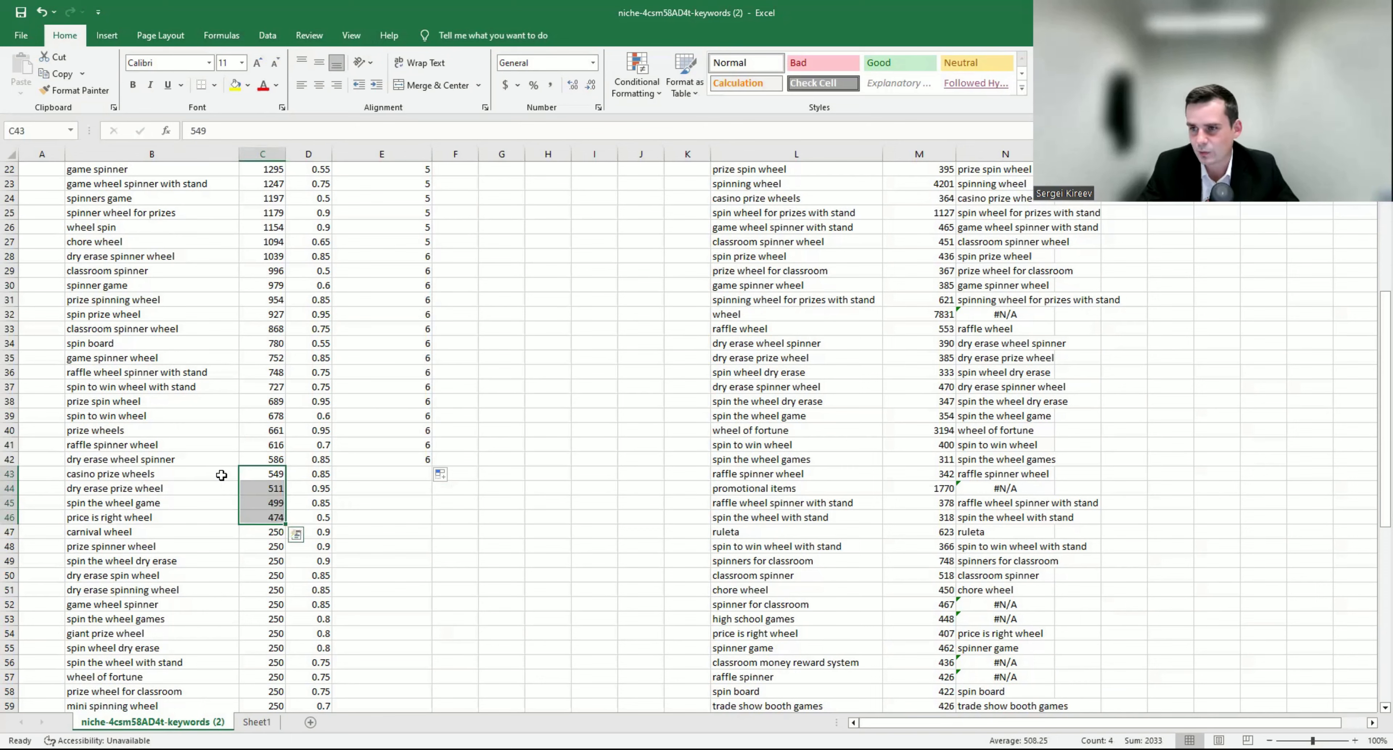
pyautogui.scroll(-1, 221, 475)
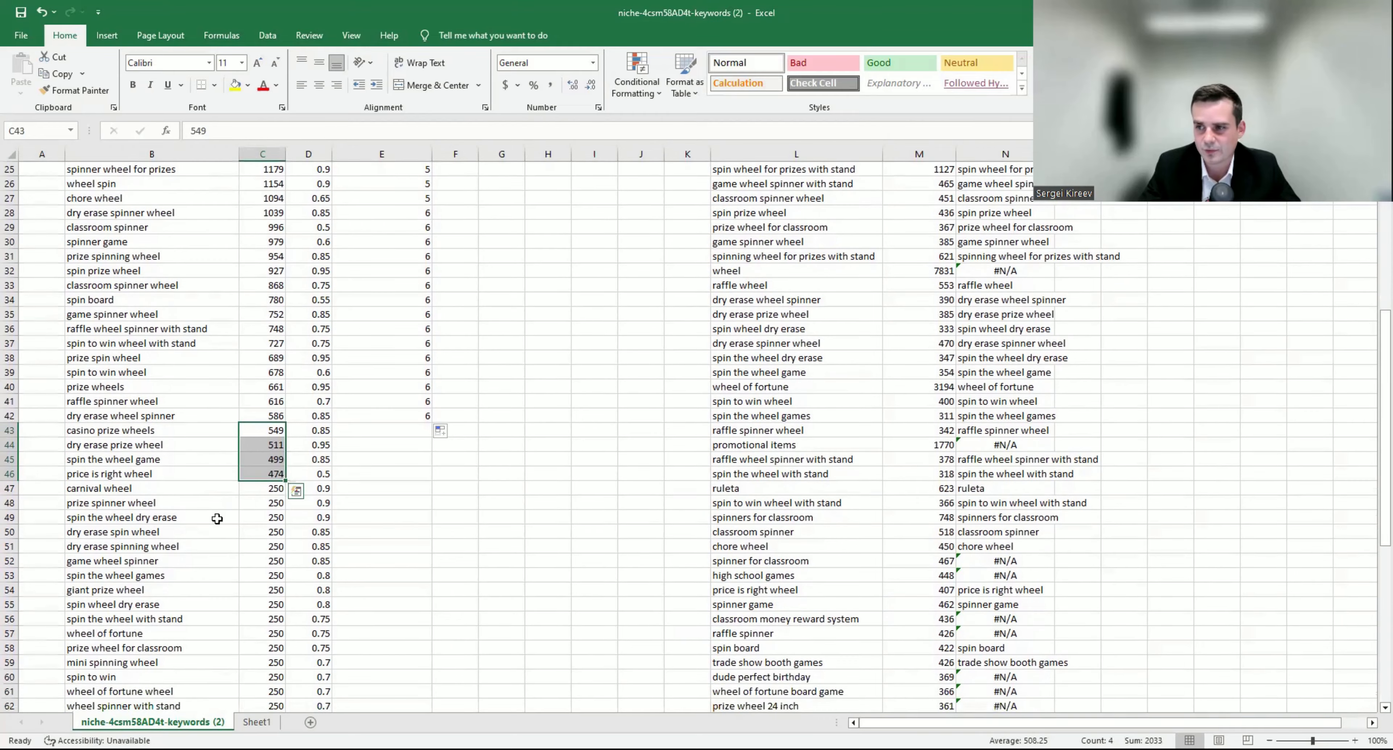
pyautogui.scroll(-4, 209, 516)
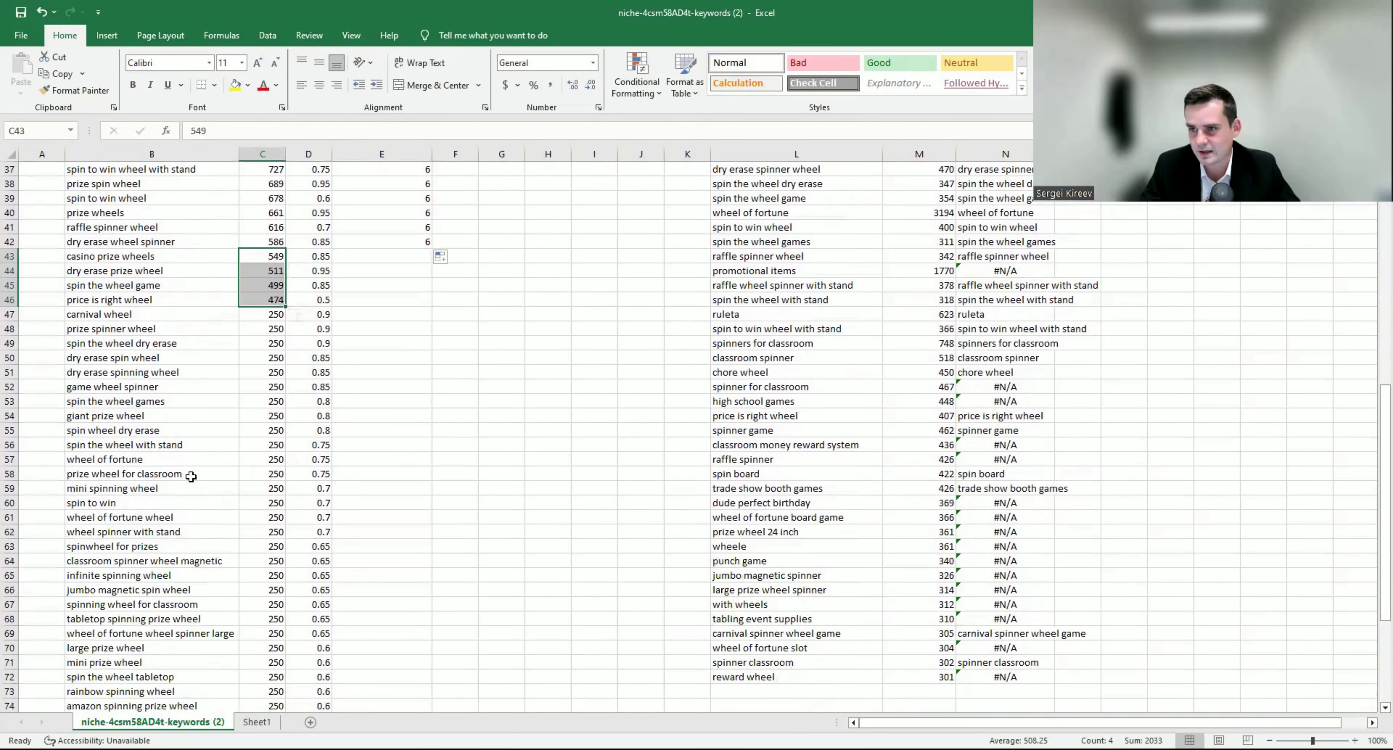
pyautogui.scroll(-6, 191, 492)
pyautogui.scroll(12, 191, 500)
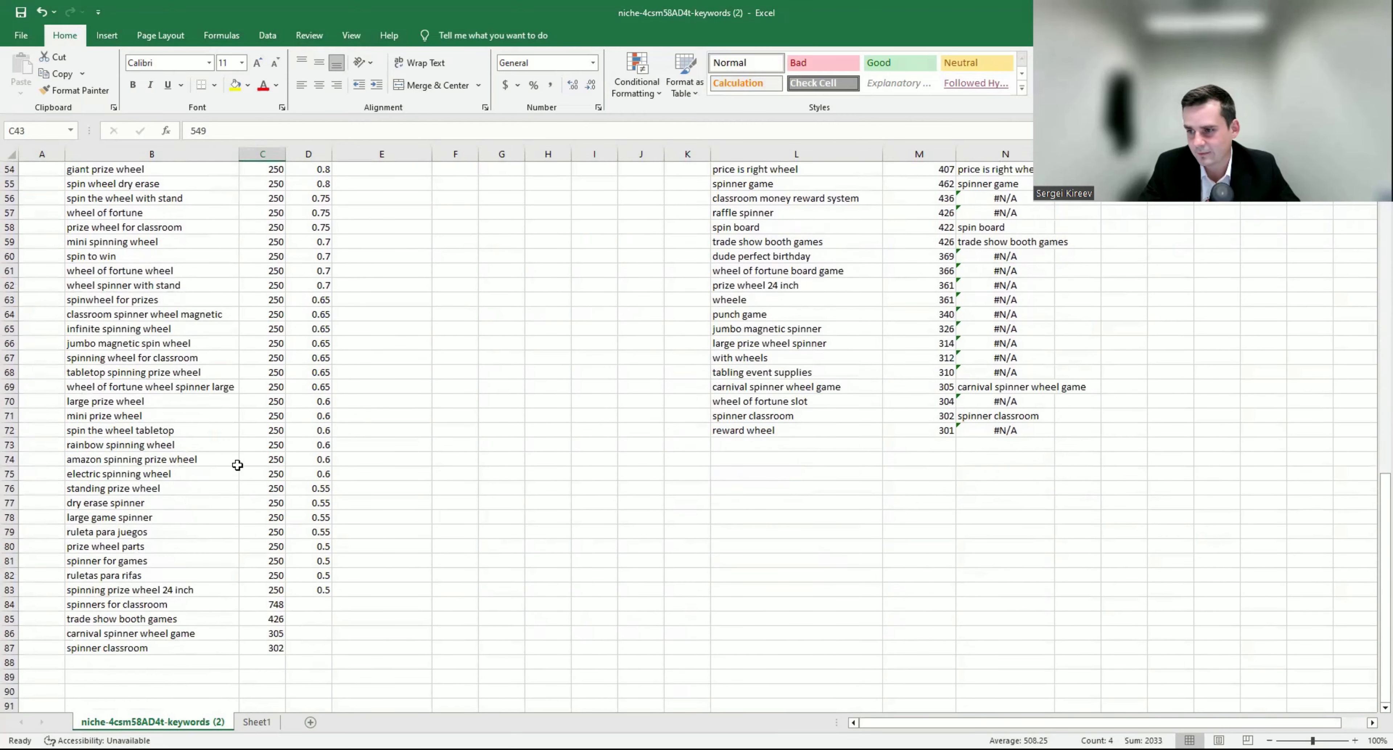
# Step: Sort the keyword table by the SV column from largest to smallest
pyautogui.scroll(6, 245, 266)
pyautogui.click(261, 185)
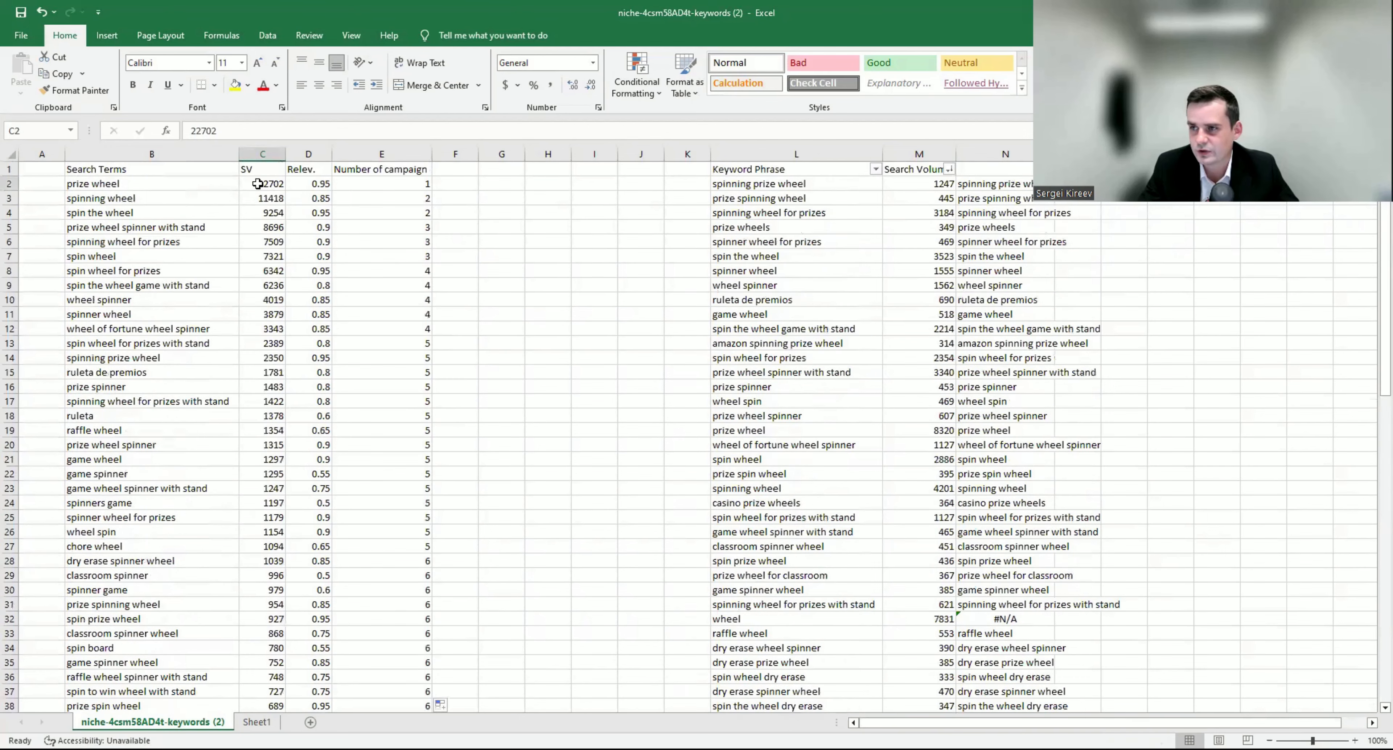
pyautogui.rightClick(262, 184)
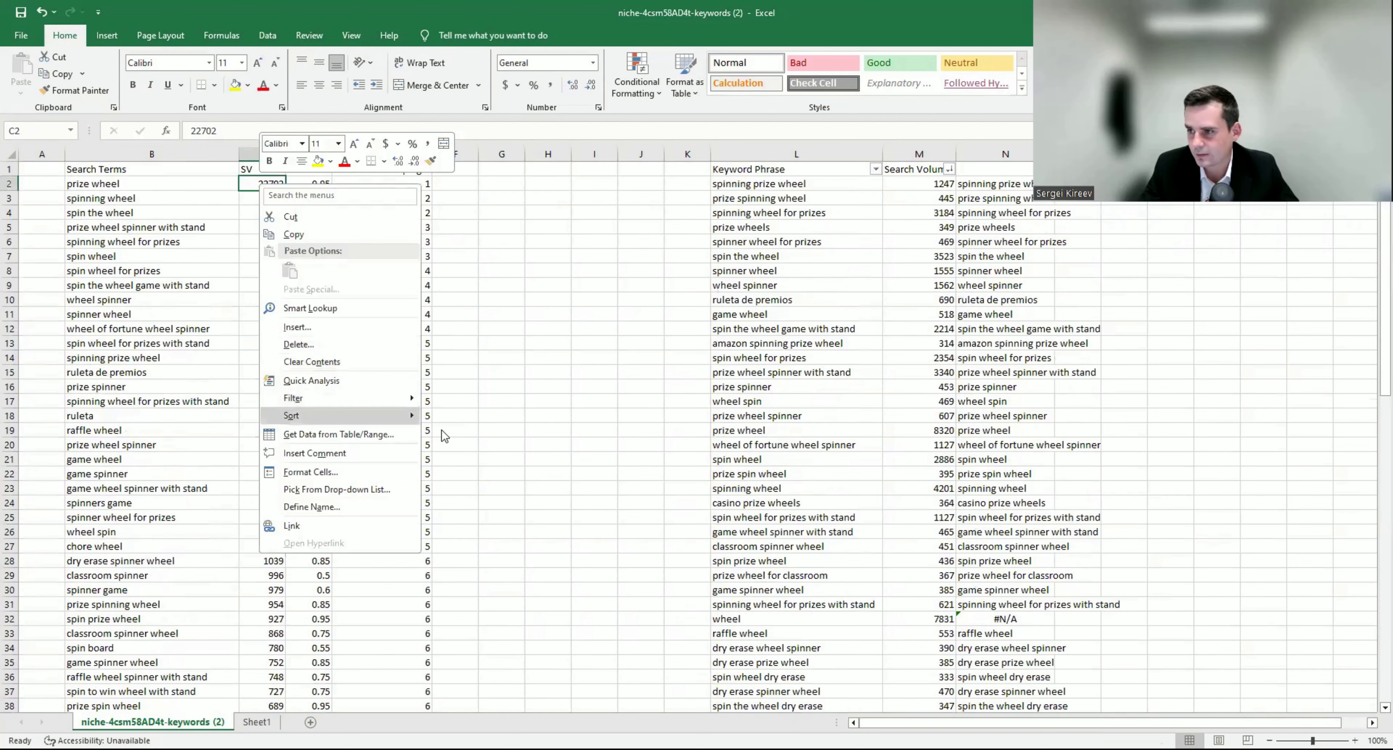
pyautogui.moveTo(401, 414)
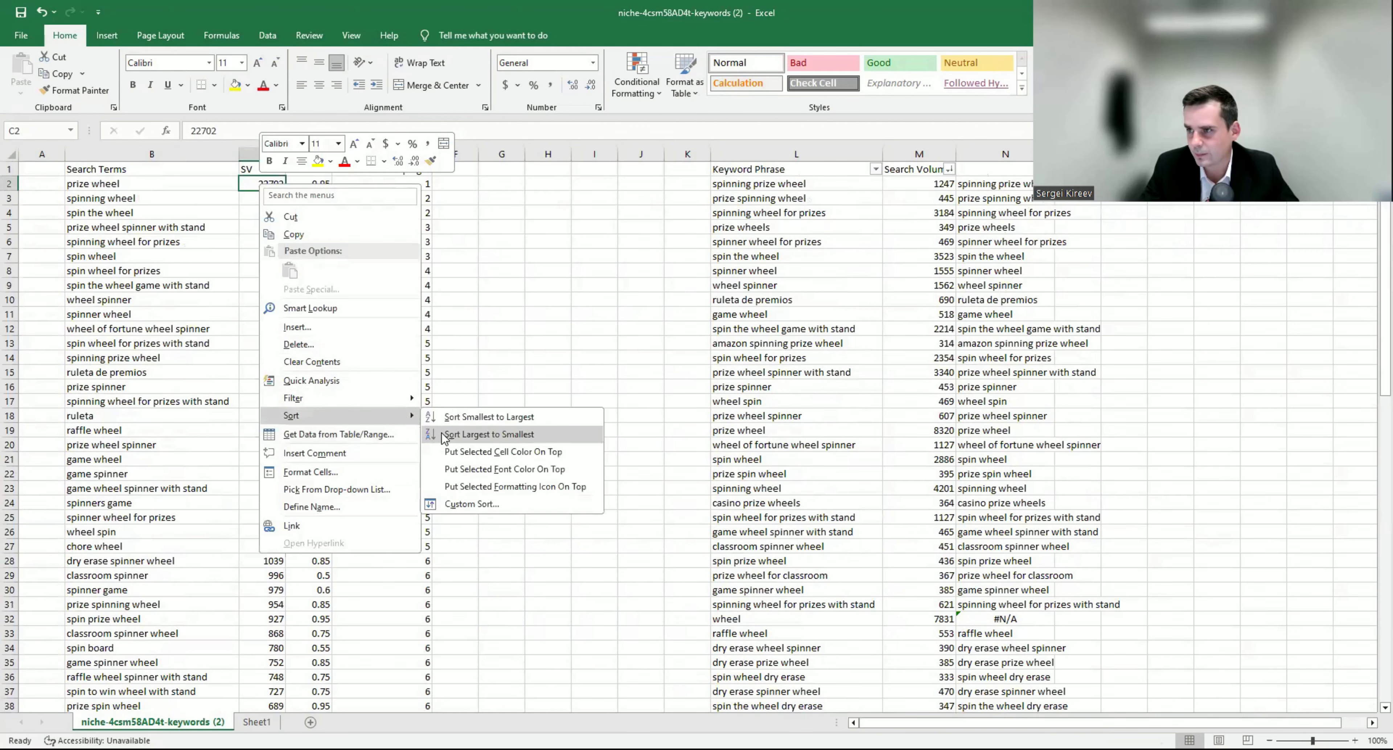
pyautogui.click(444, 435)
pyautogui.click(330, 252)
# Step: Assign campaign 6 to "spinners for classroom" in E37
pyautogui.scroll(-5, 322, 333)
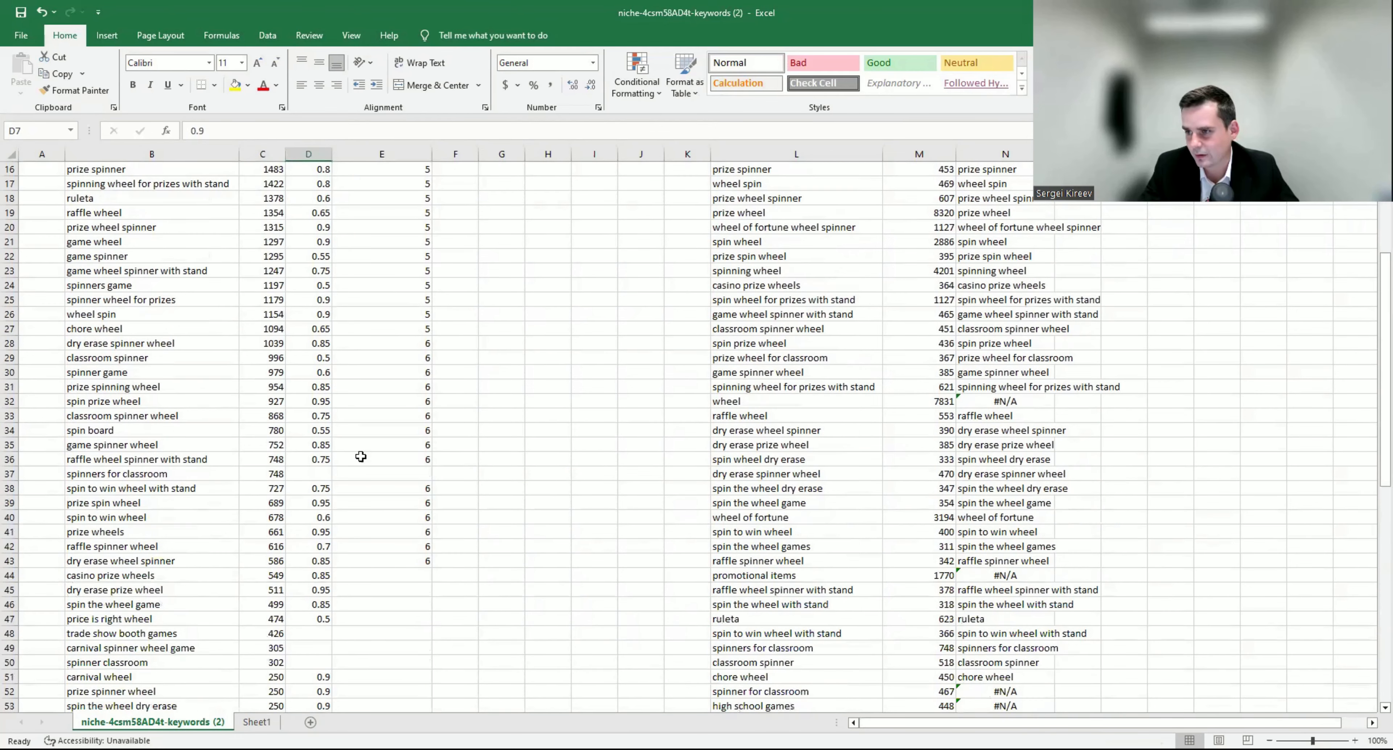
pyautogui.click(299, 474)
pyautogui.click(347, 473)
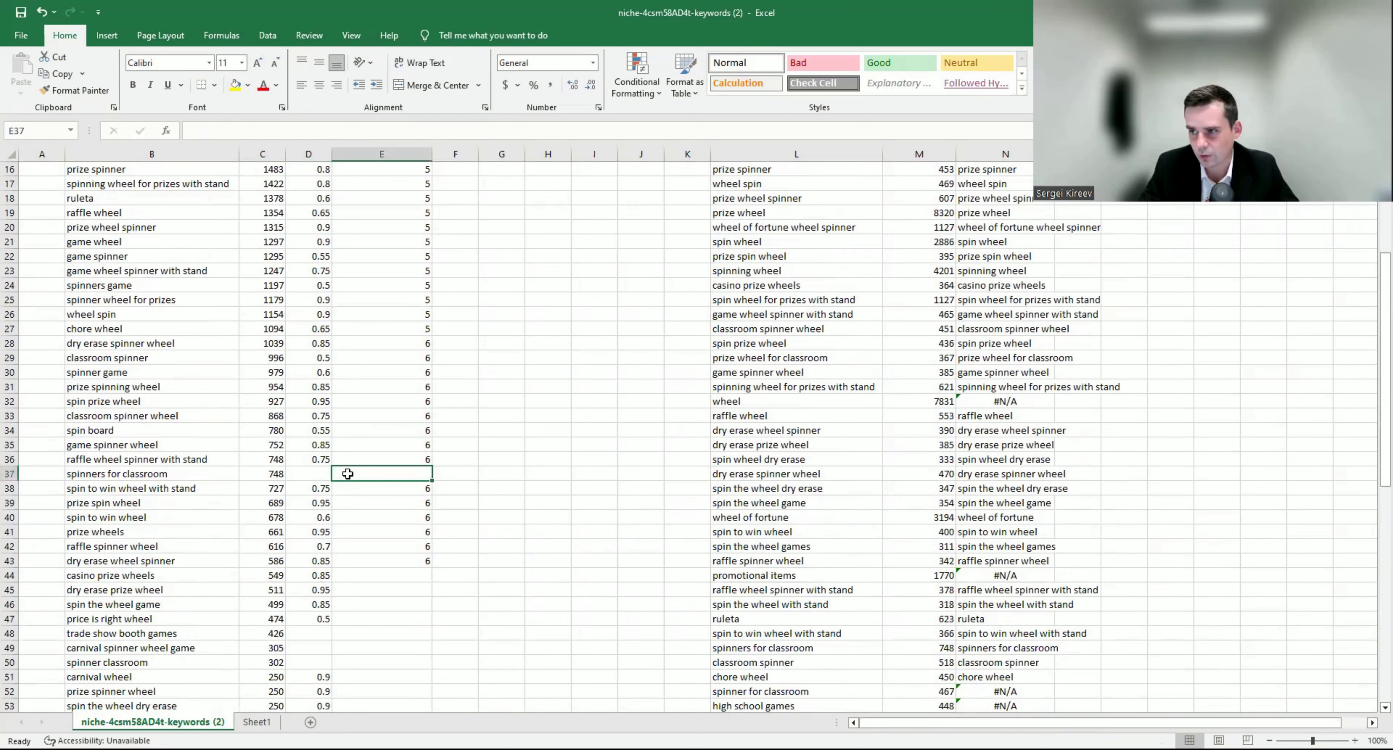
pyautogui.press('Down')
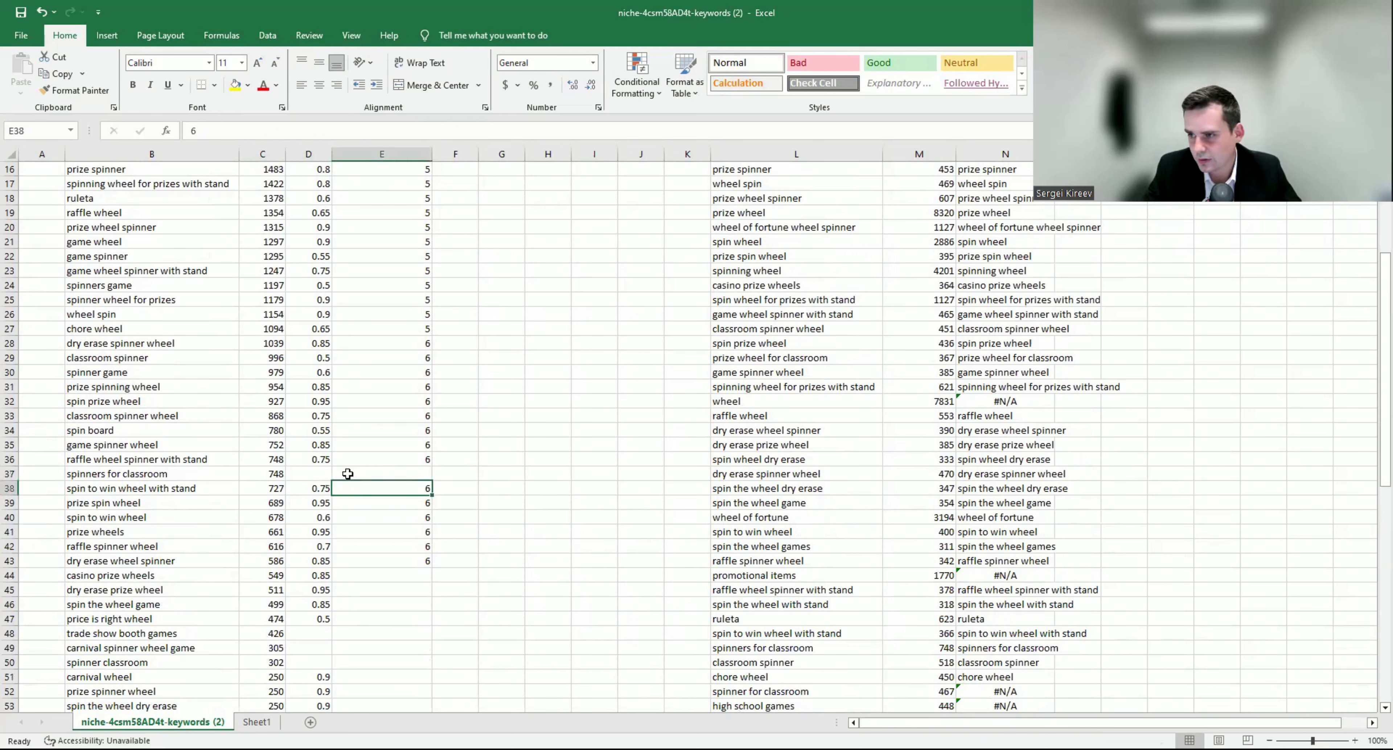
pyautogui.press('Up')
pyautogui.write('6')
pyautogui.press('Return')
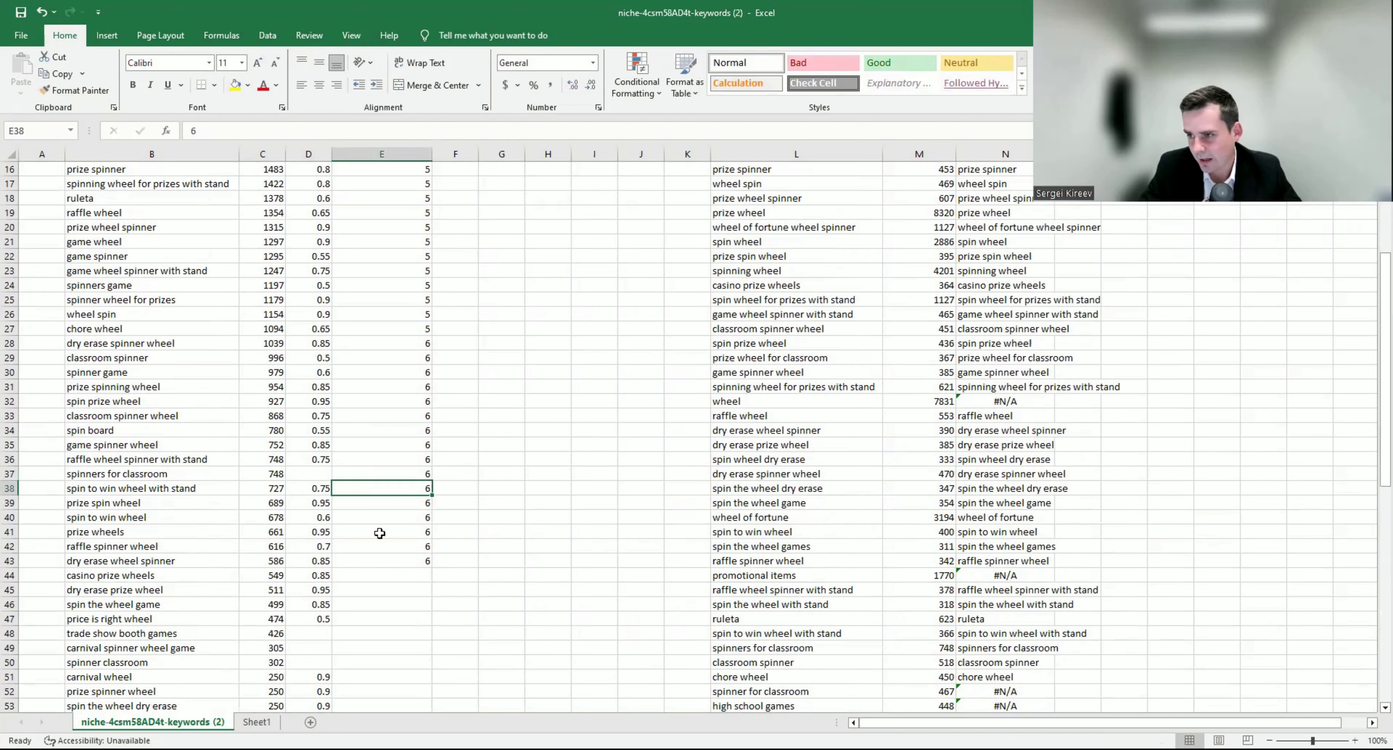
# Step: Change the campaign of "dry erase wheel spinner" in E43 to 7 and fill that number down through E50
pyautogui.click(383, 559)
pyautogui.press('BackSpace')
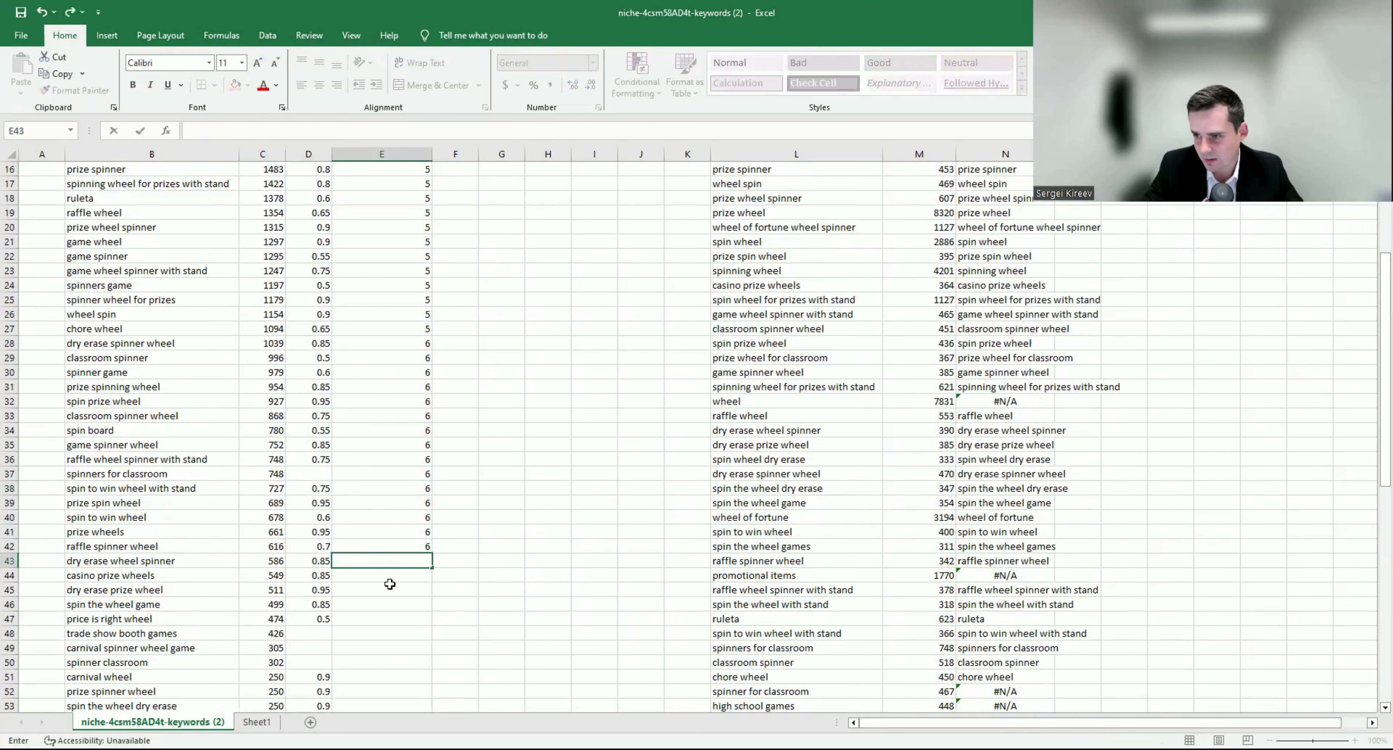
pyautogui.click(387, 586)
pyautogui.click(385, 571)
pyautogui.click(381, 556)
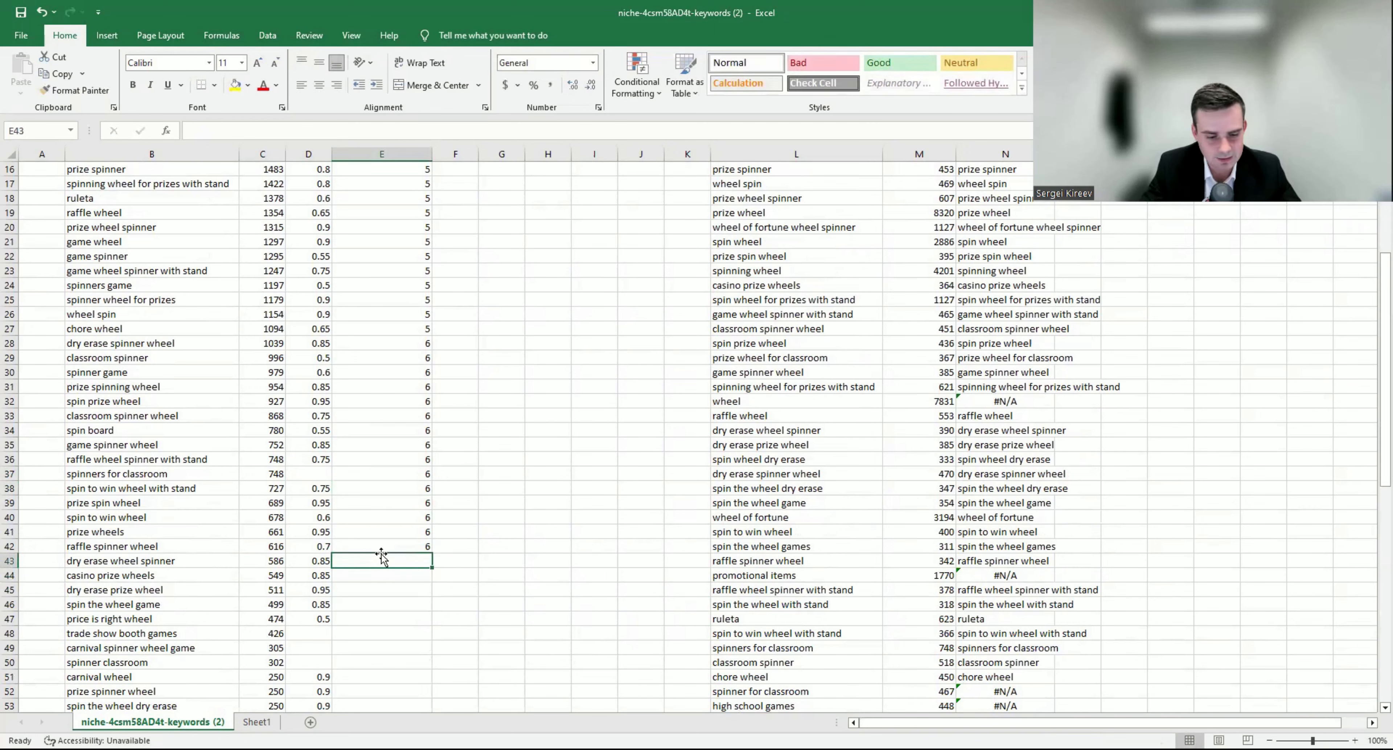
pyautogui.write('7')
pyautogui.press('Return')
pyautogui.click(411, 560)
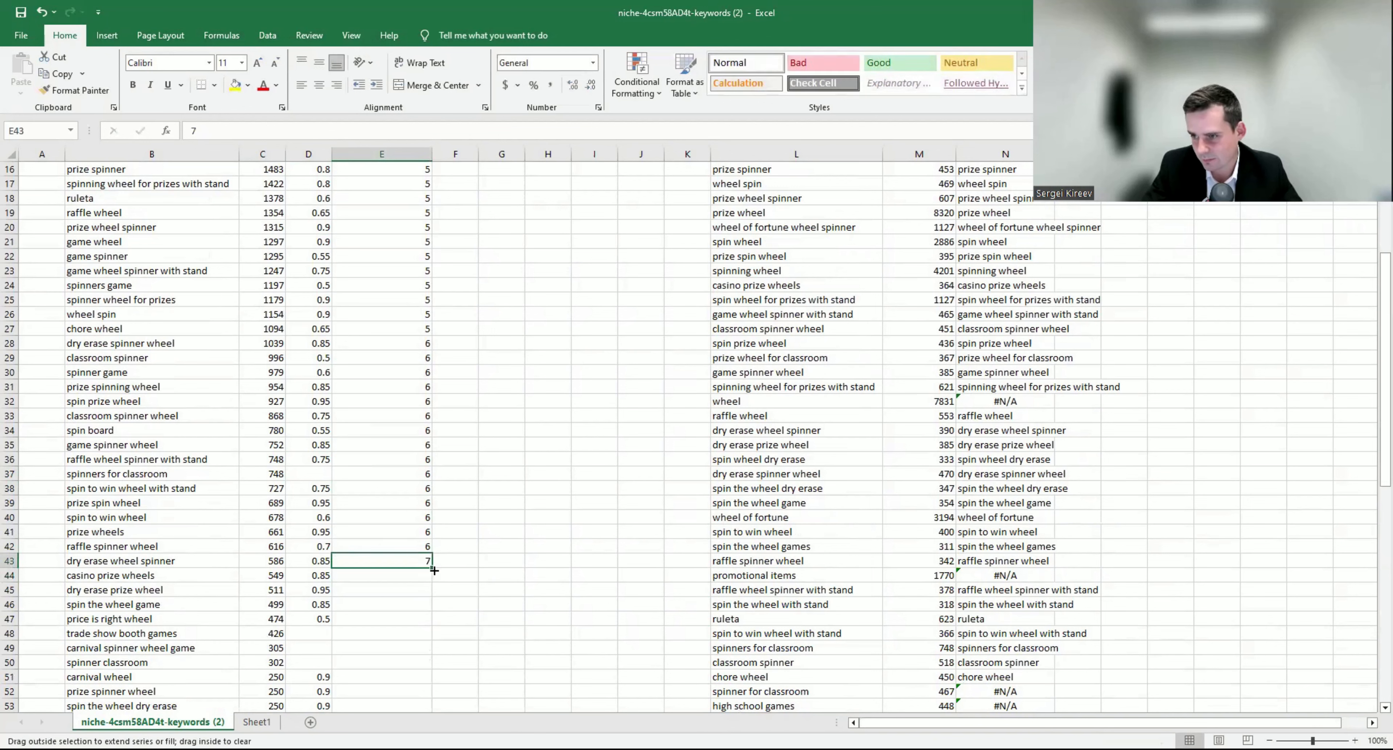
pyautogui.moveTo(435, 576); pyautogui.dragTo(428, 664)
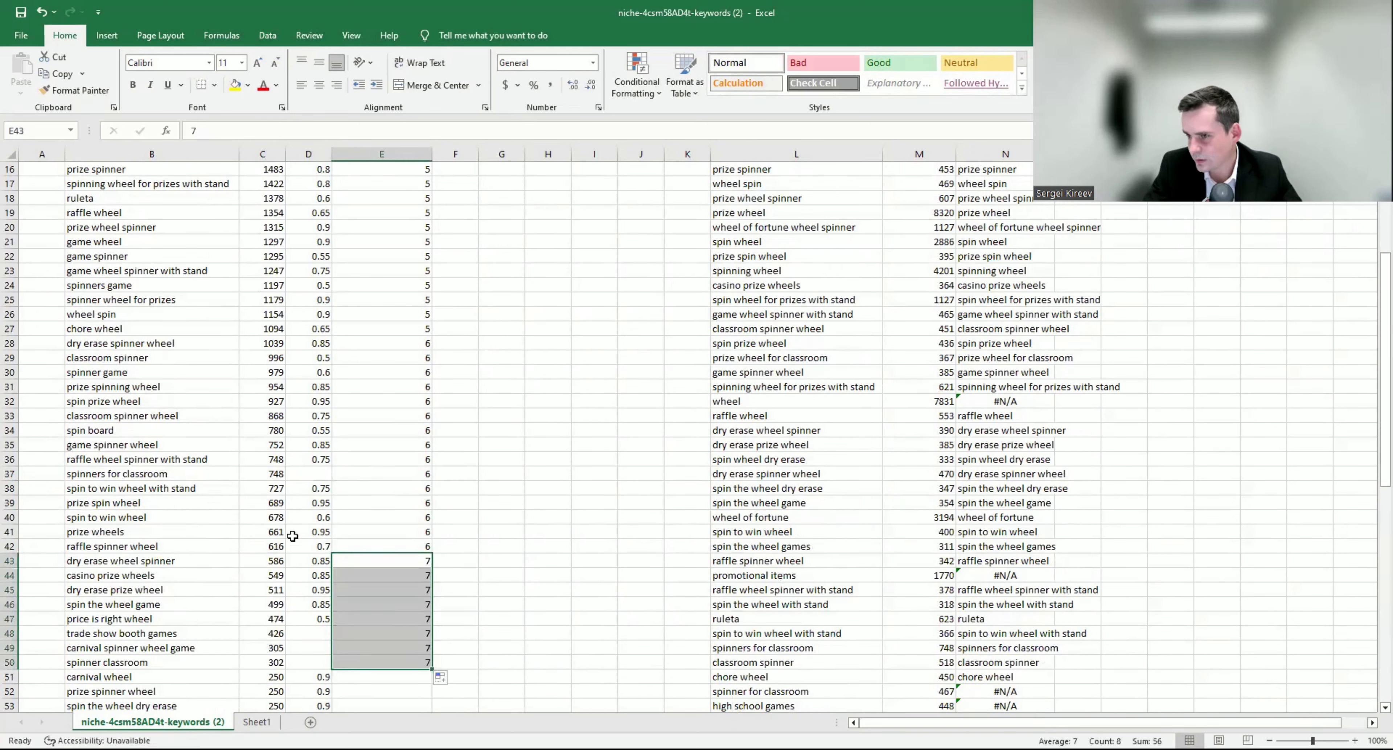
# Step: Check the combined search volume of the campaign 7 keywords in C43:C50 and review the campaign numbers up to the first row
pyautogui.moveTo(263, 560); pyautogui.dragTo(254, 658)
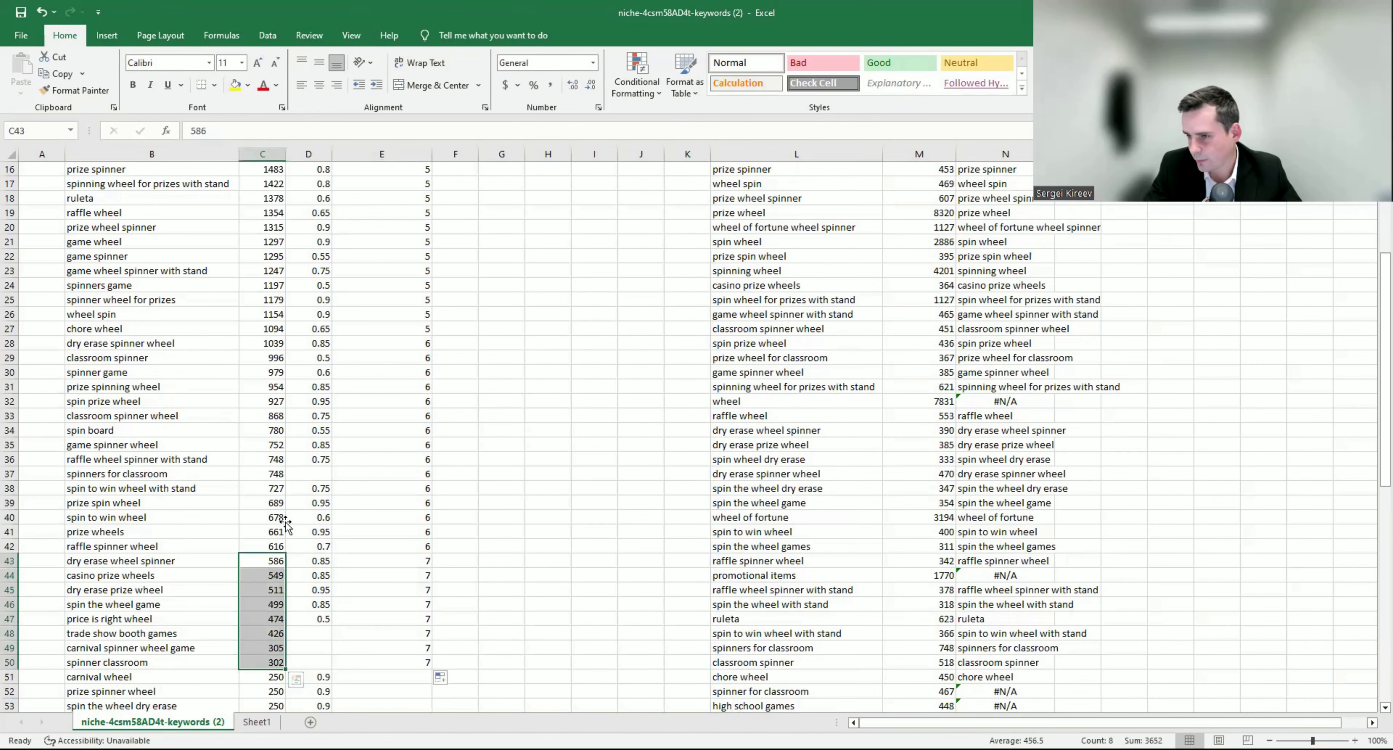
pyautogui.scroll(-3, 287, 527)
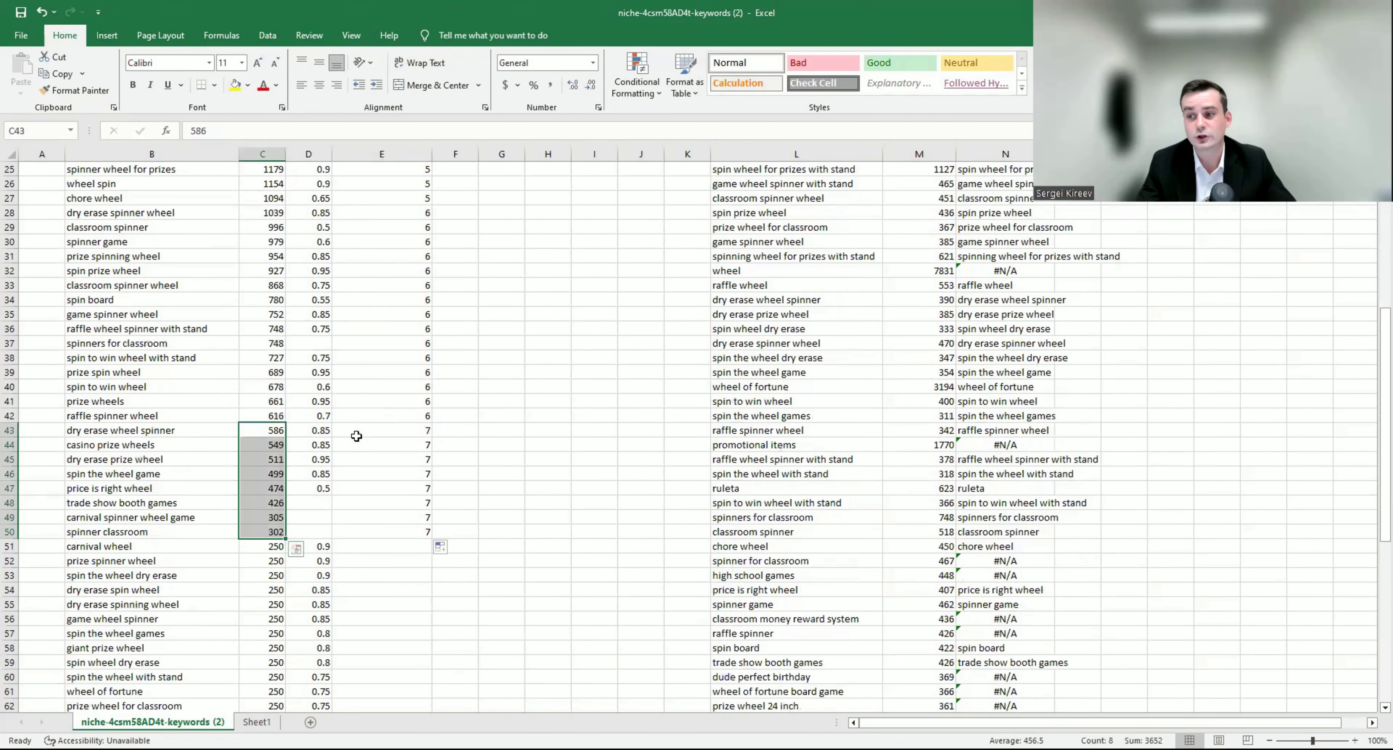
pyautogui.scroll(1, 390, 452)
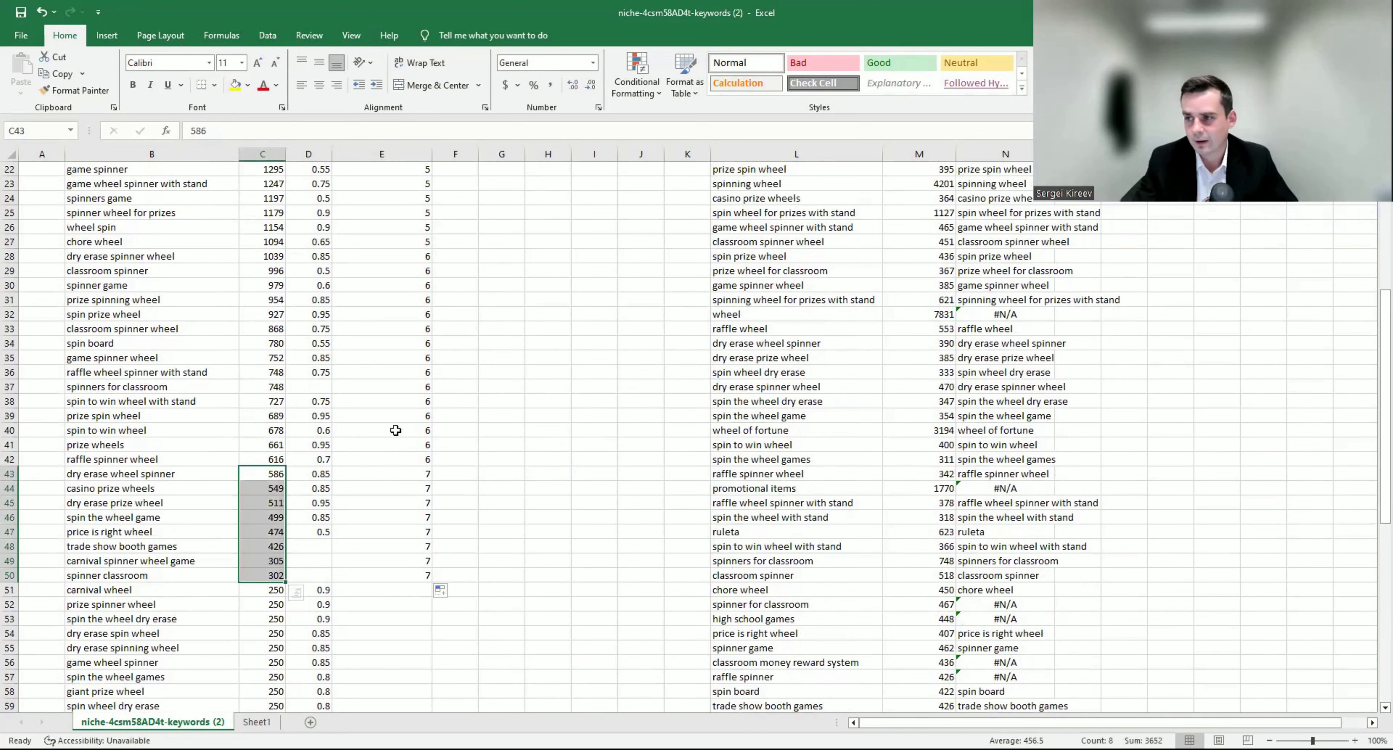
pyautogui.scroll(7, 396, 430)
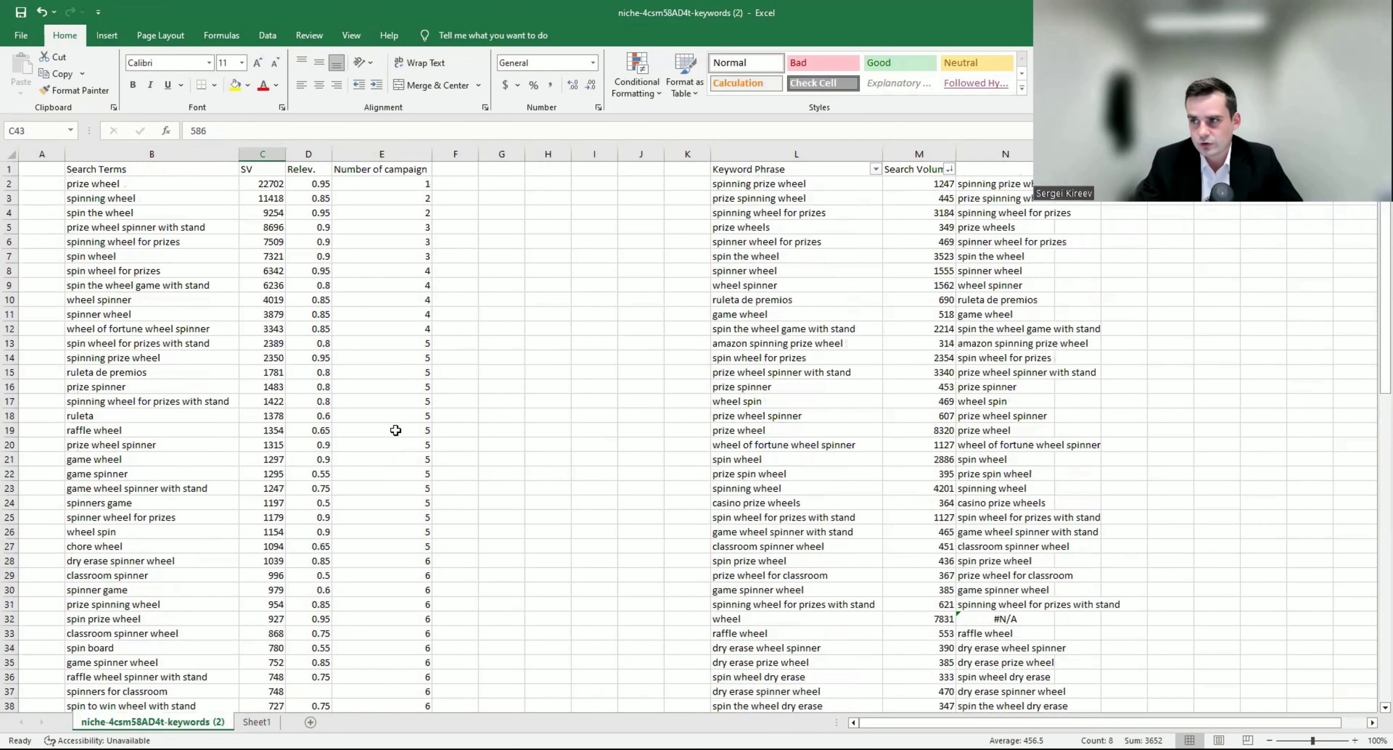
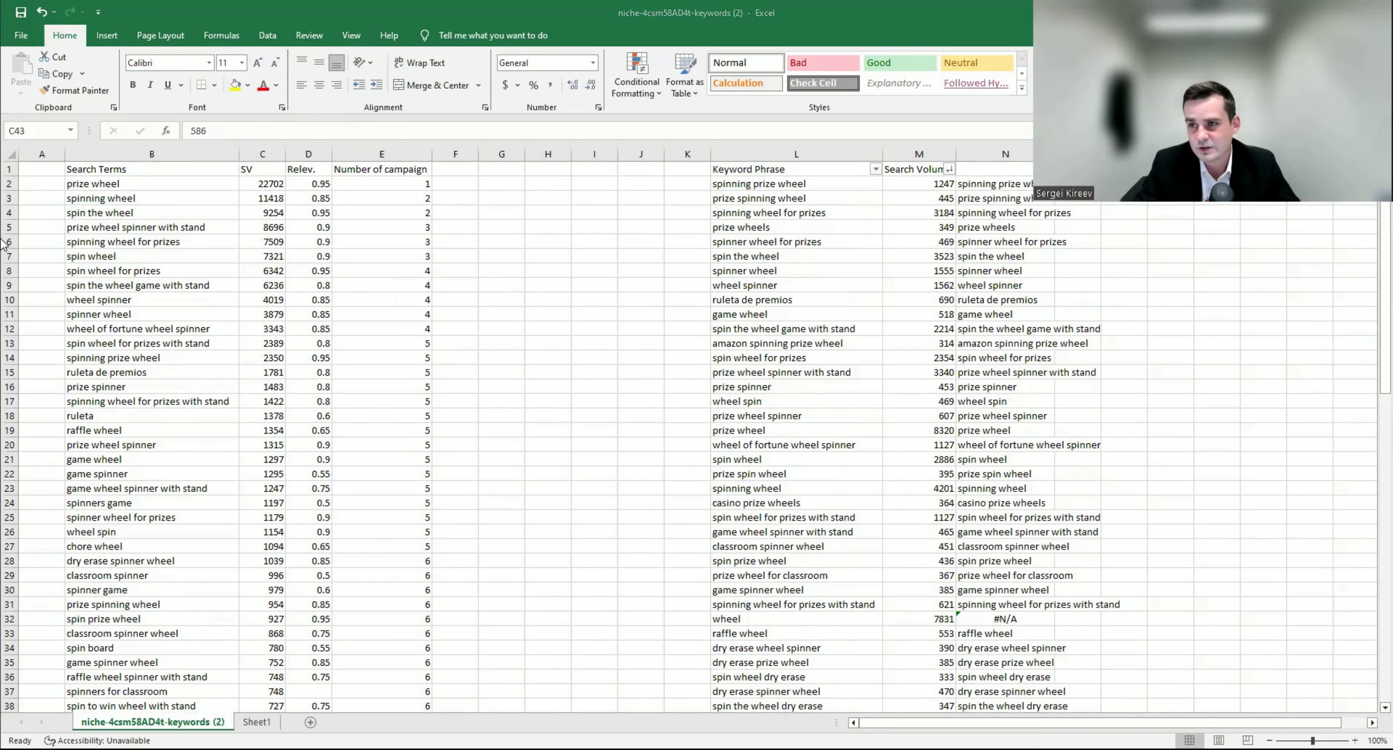
# Step: Widen the empty column A beside the search terms to make room for keyword phrases, and look over the keyword list
pyautogui.moveTo(183, 163); pyautogui.dragTo(265, 165)
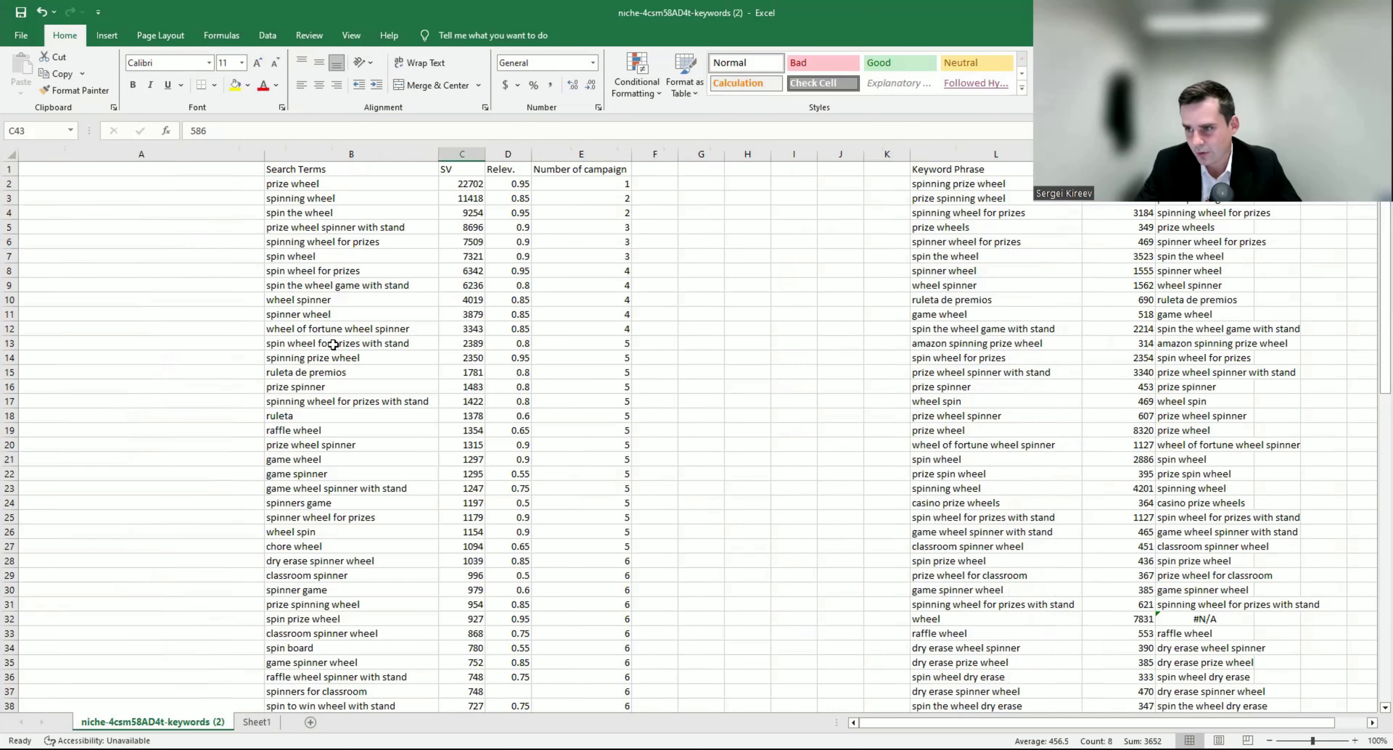
pyautogui.scroll(-11, 333, 345)
pyautogui.moveTo(331, 402); pyautogui.dragTo(317, 387)
pyautogui.scroll(11, 239, 366)
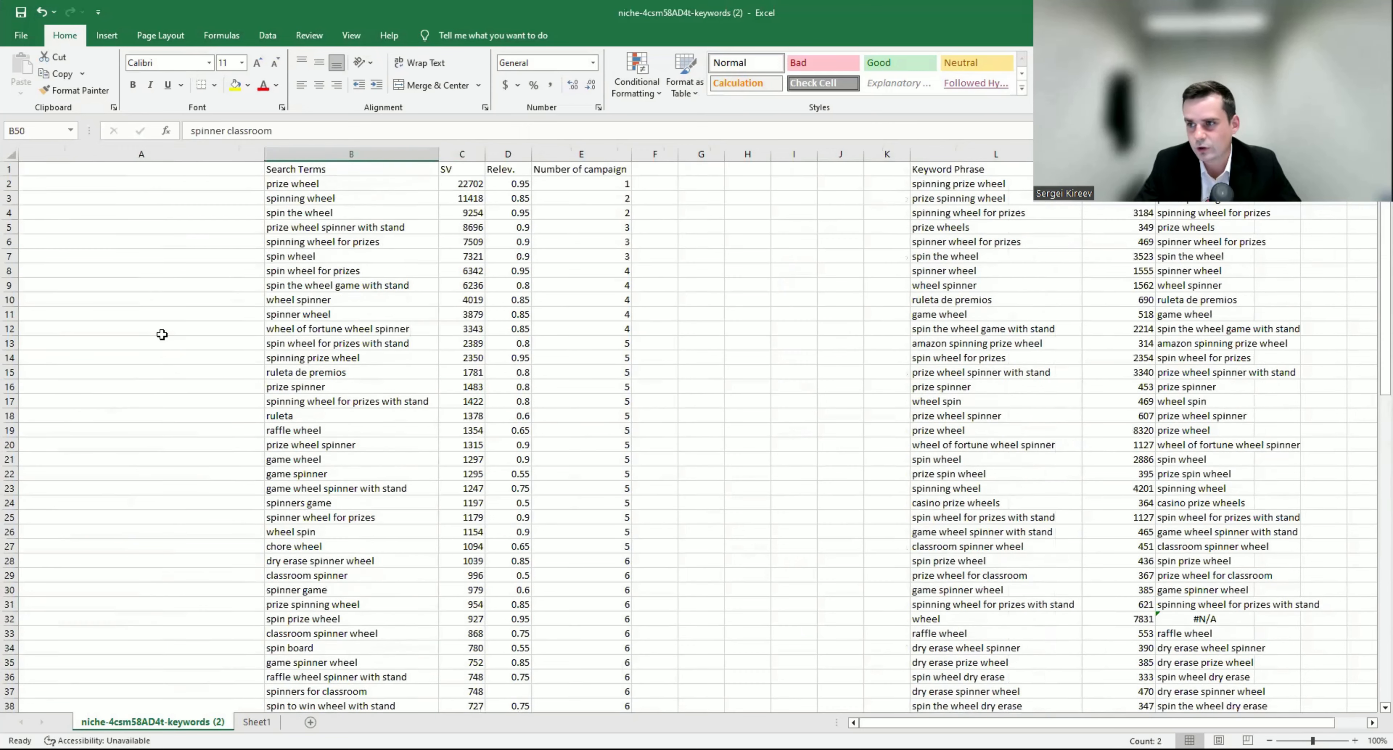
# Step: Enter "prize wheel" in A2 as the first phrase of the new list in column A
pyautogui.click(154, 183)
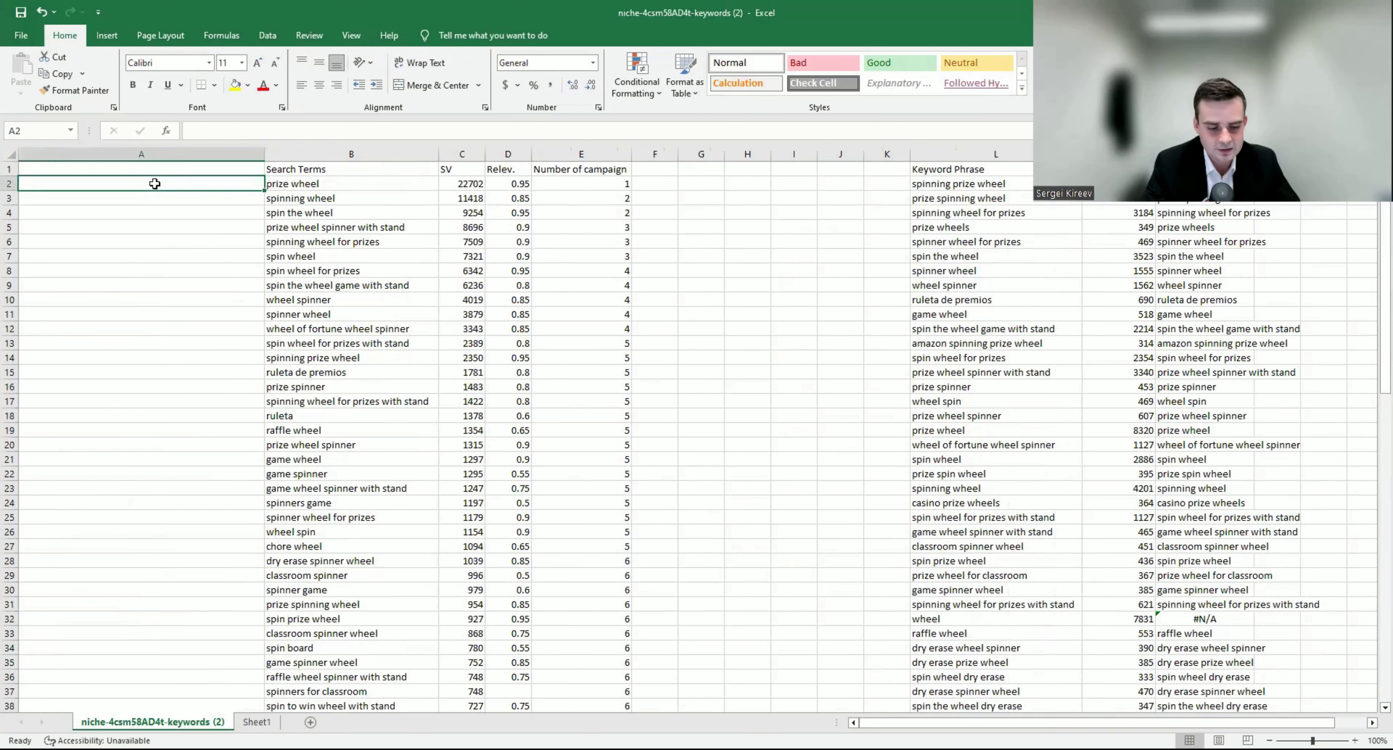
pyautogui.write('prize ')
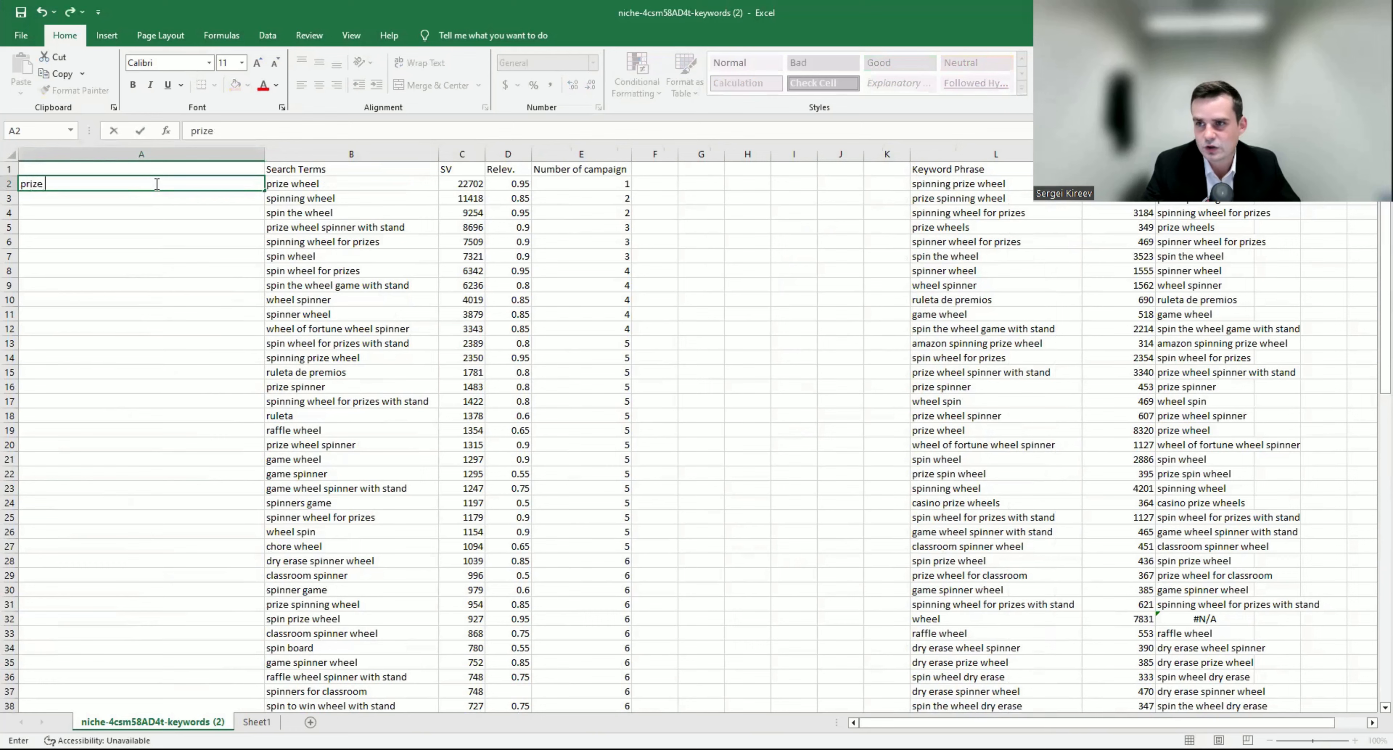
pyautogui.write('wheel')
pyautogui.press('Return')
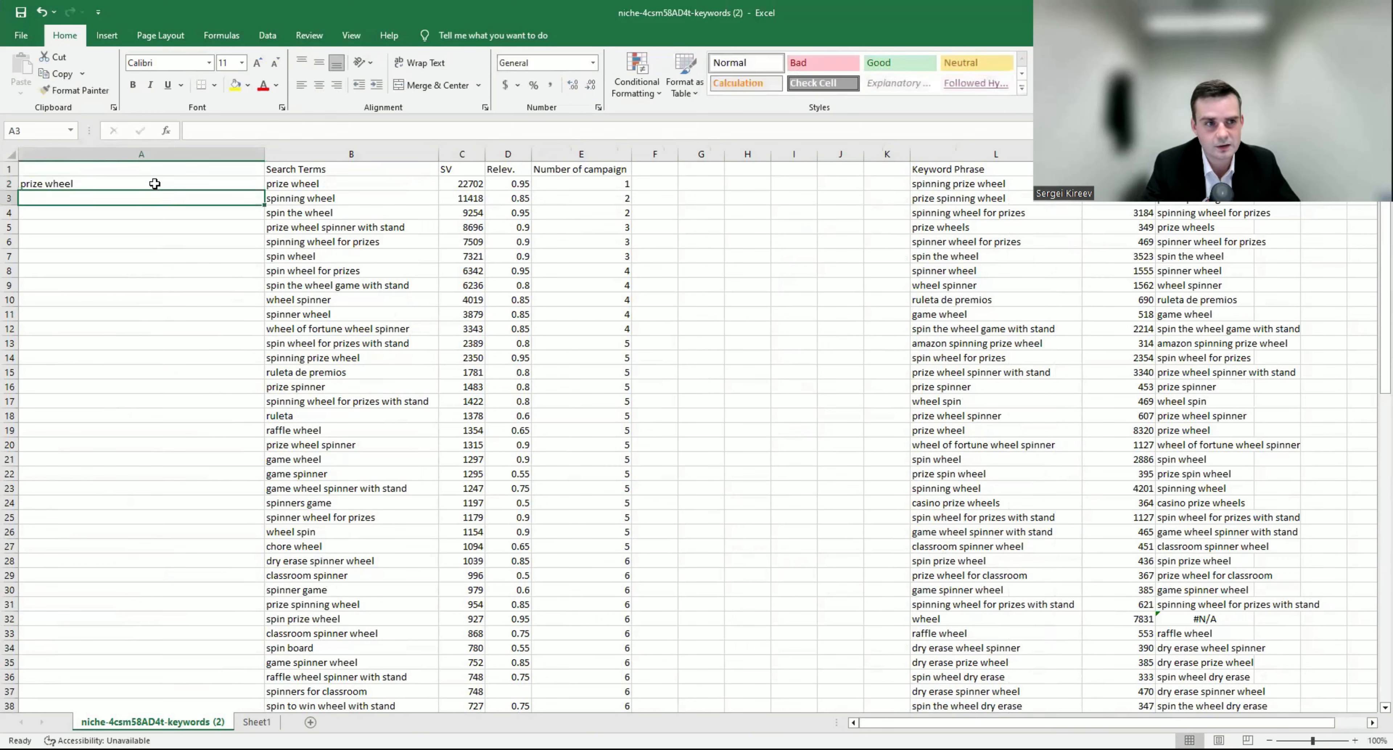
# Step: Copy "spinning wheel" from B3 into A3 as the second phrase of the list
pyautogui.press('Right')
pyautogui.hotkey('ctrl', 'c')
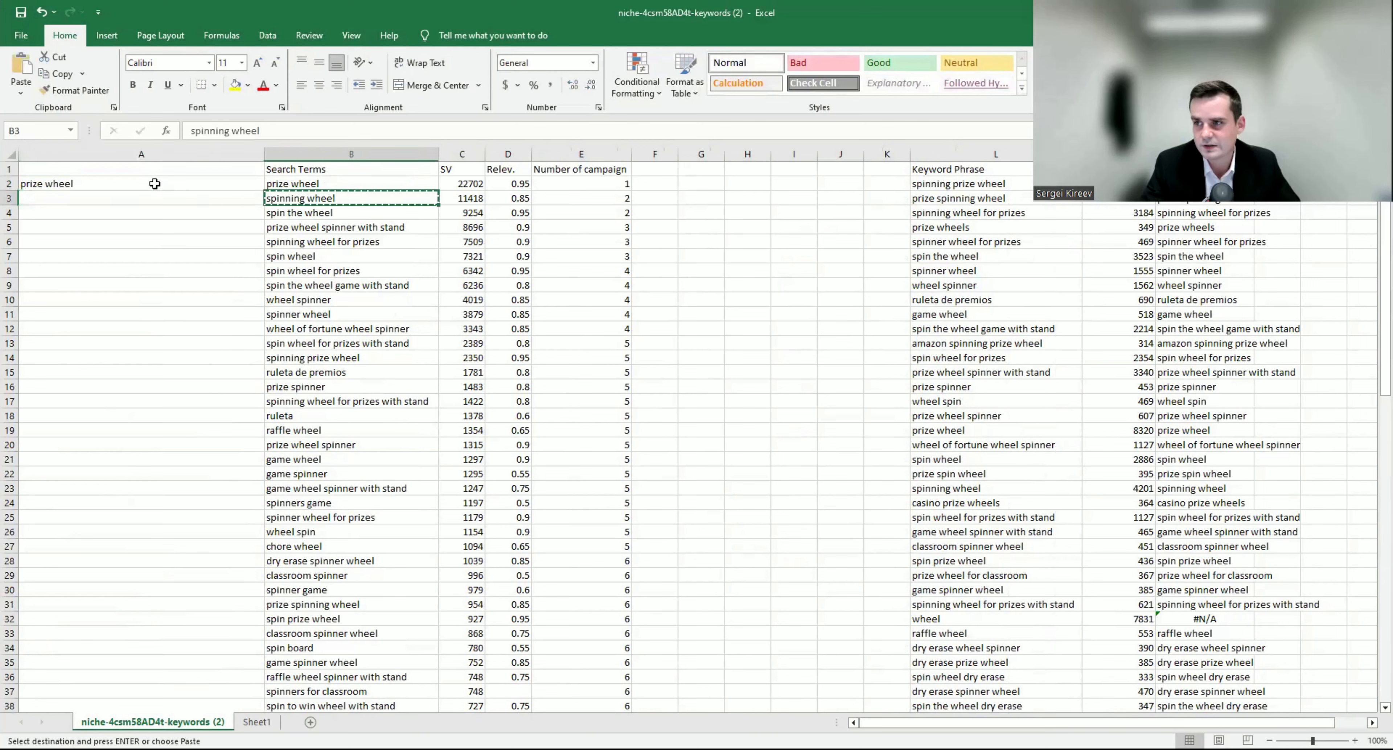
pyautogui.press('Left')
pyautogui.hotkey('ctrl', 'v')
pyautogui.press('Escape')
pyautogui.press('Return')
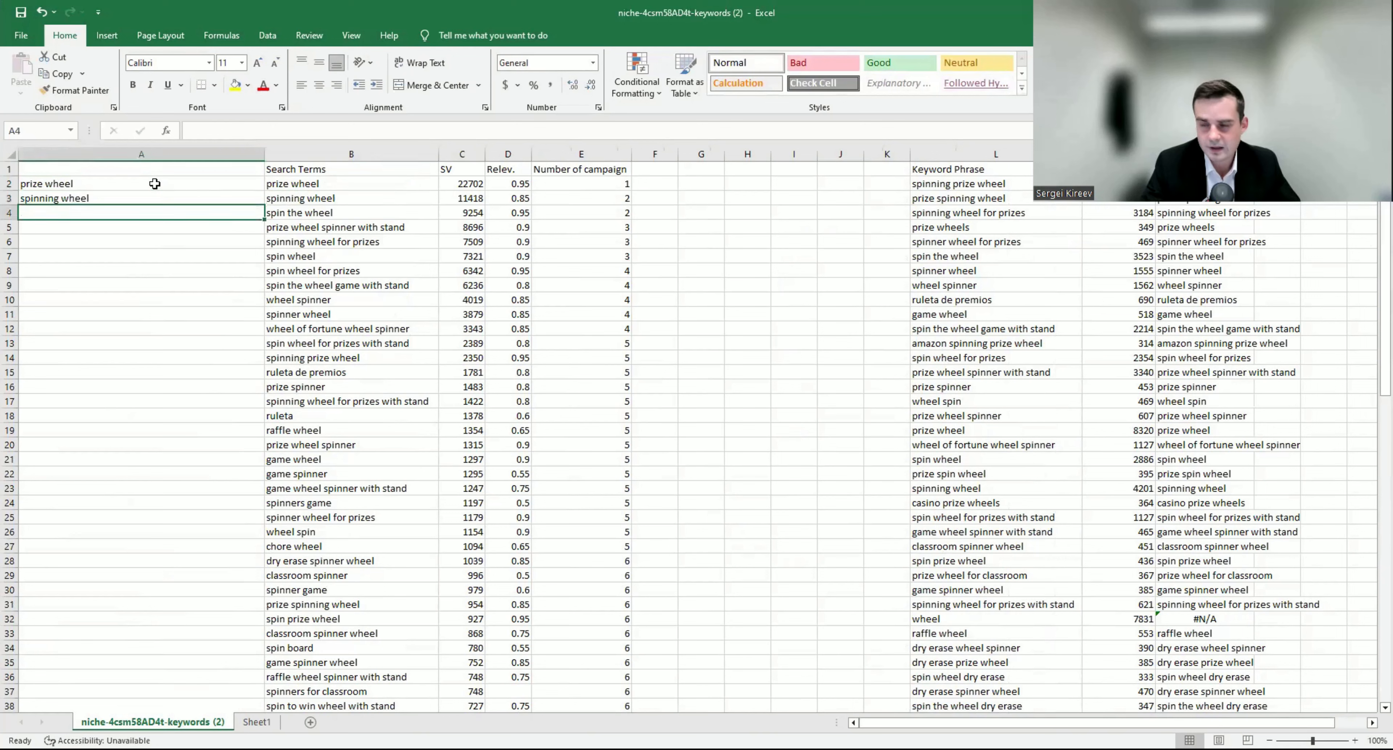
# Step: Add "spin wheel" in A4 and begin the next phrase in A5 with "wheel"
pyautogui.write('spin wheel')
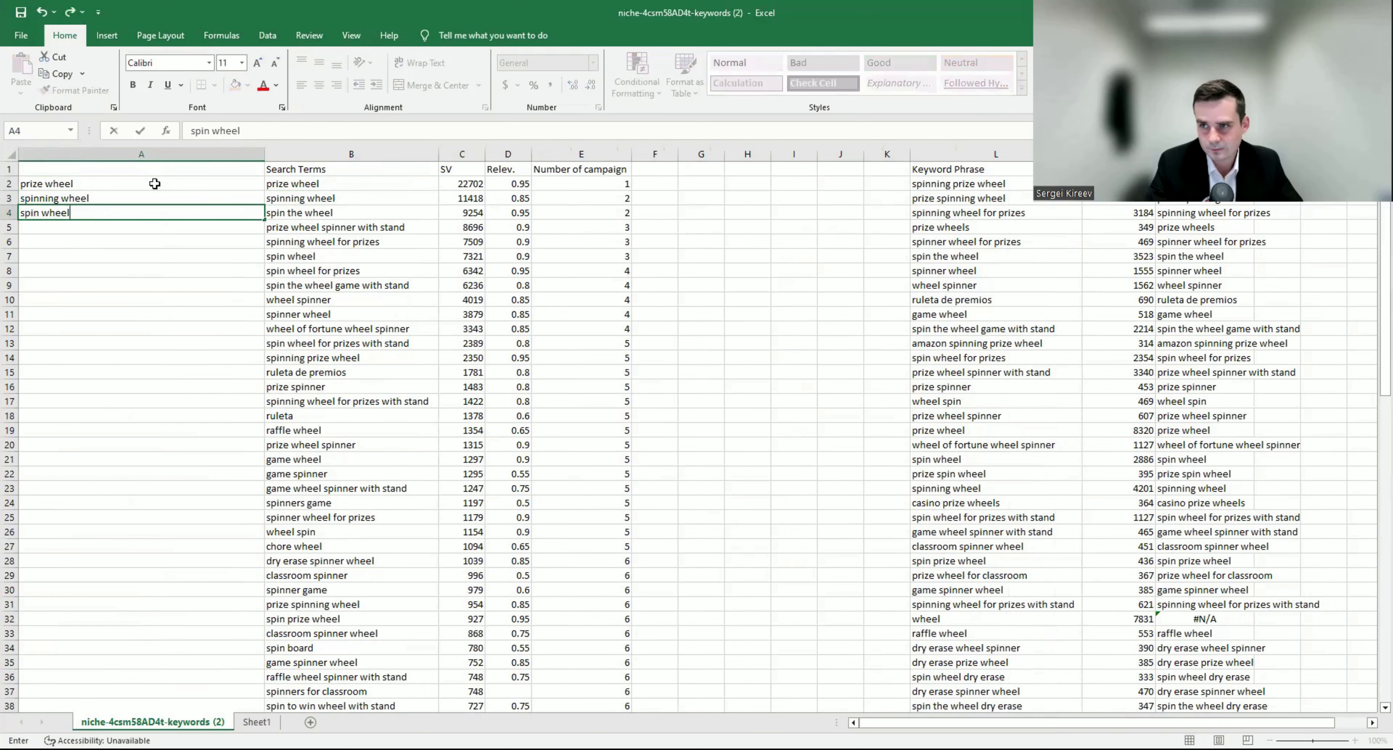
pyautogui.press('Return')
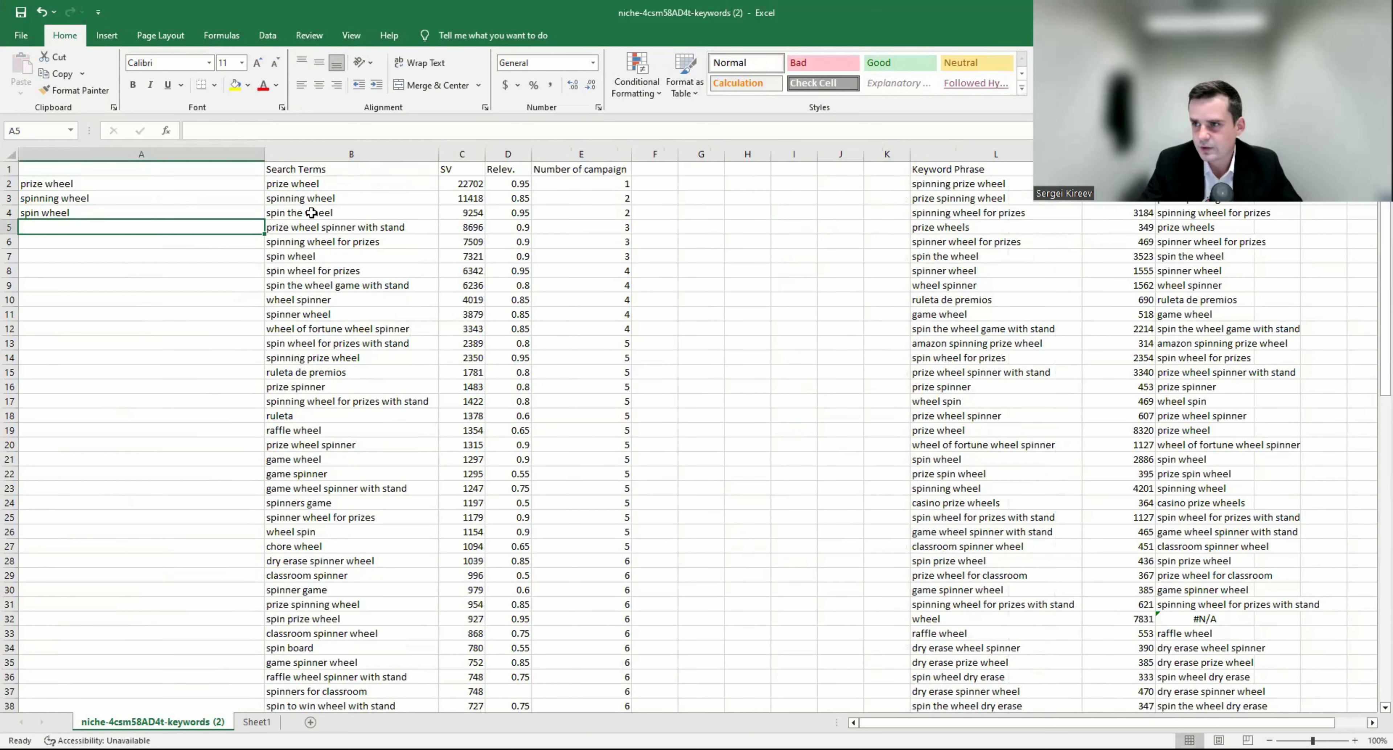
pyautogui.write('wheel')
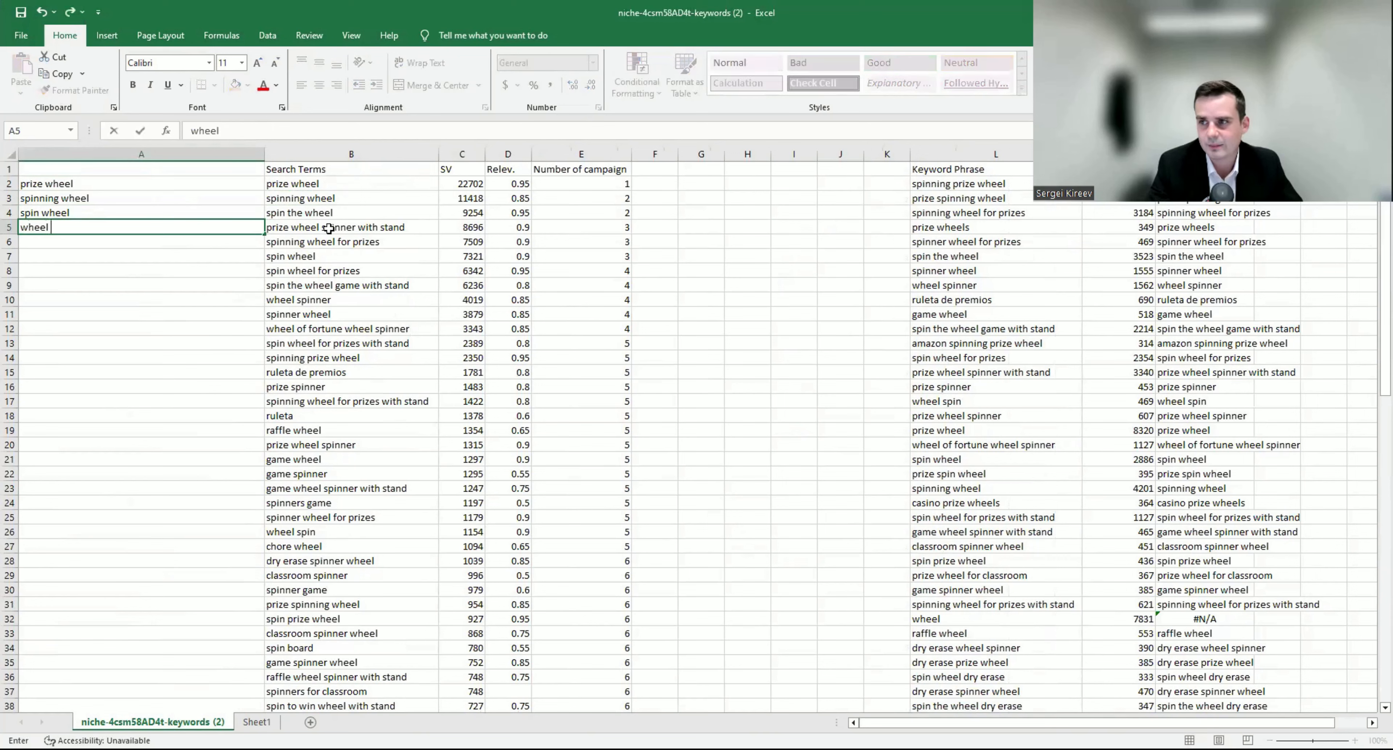
# Step: Complete the entry in cell A5 as "wheel spinner"
pyautogui.write(' spinner')
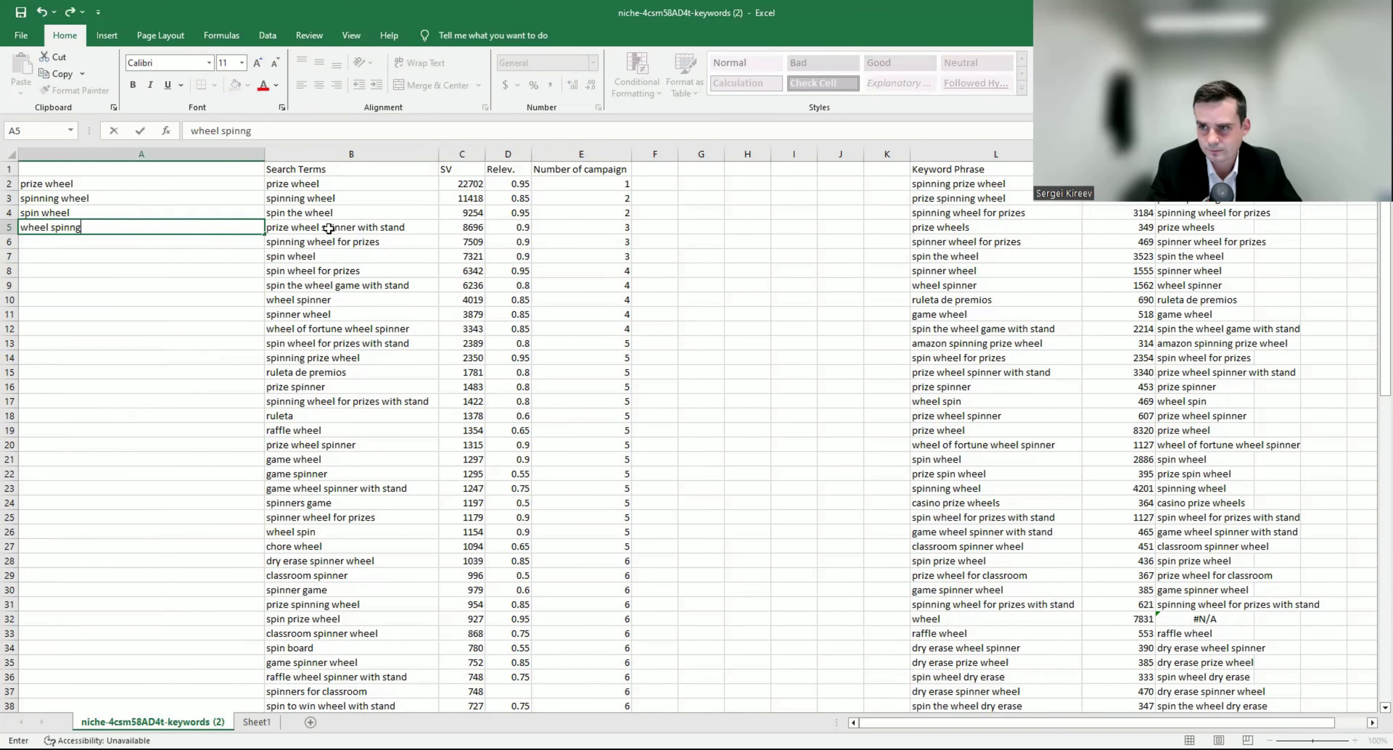
pyautogui.press('Return')
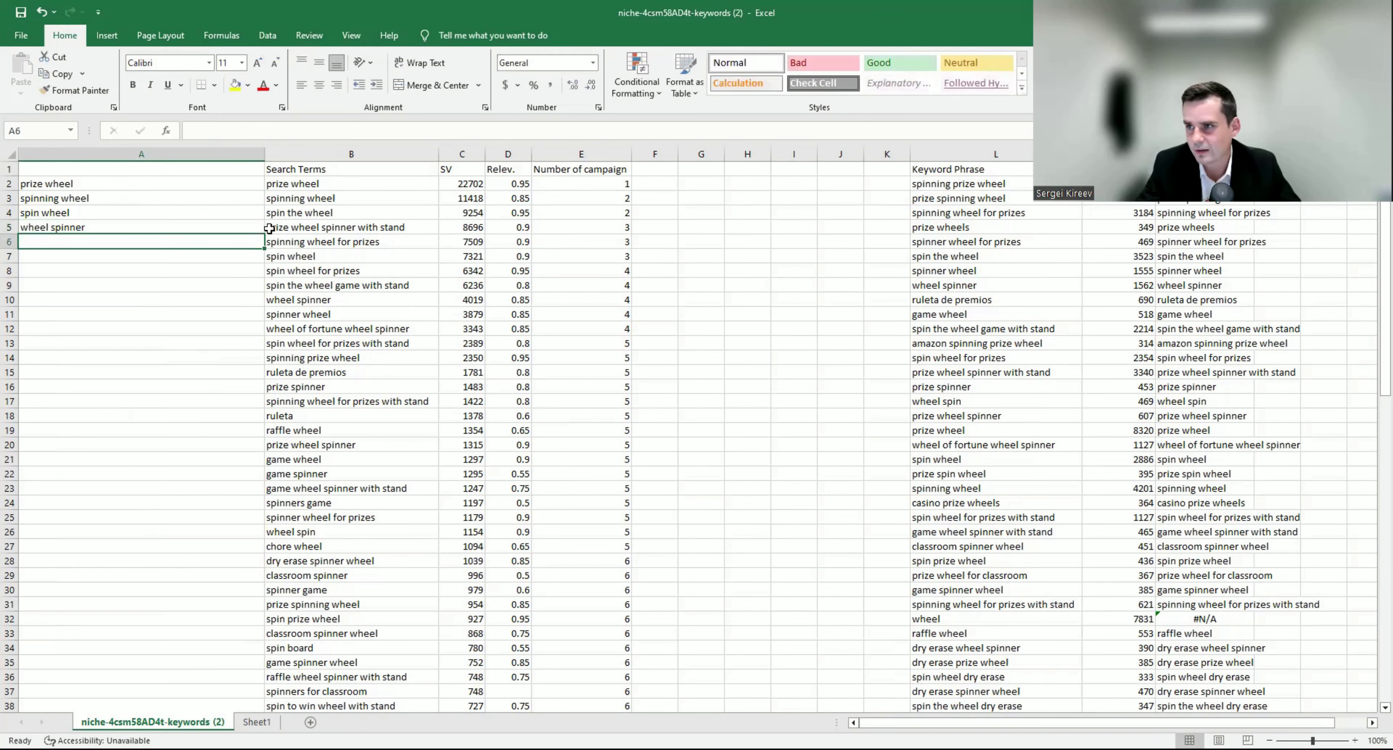
# Step: Review the search terms in B2 to B13 for root phrases not yet covered by the list in column A
pyautogui.moveTo(327, 183); pyautogui.dragTo(322, 347)
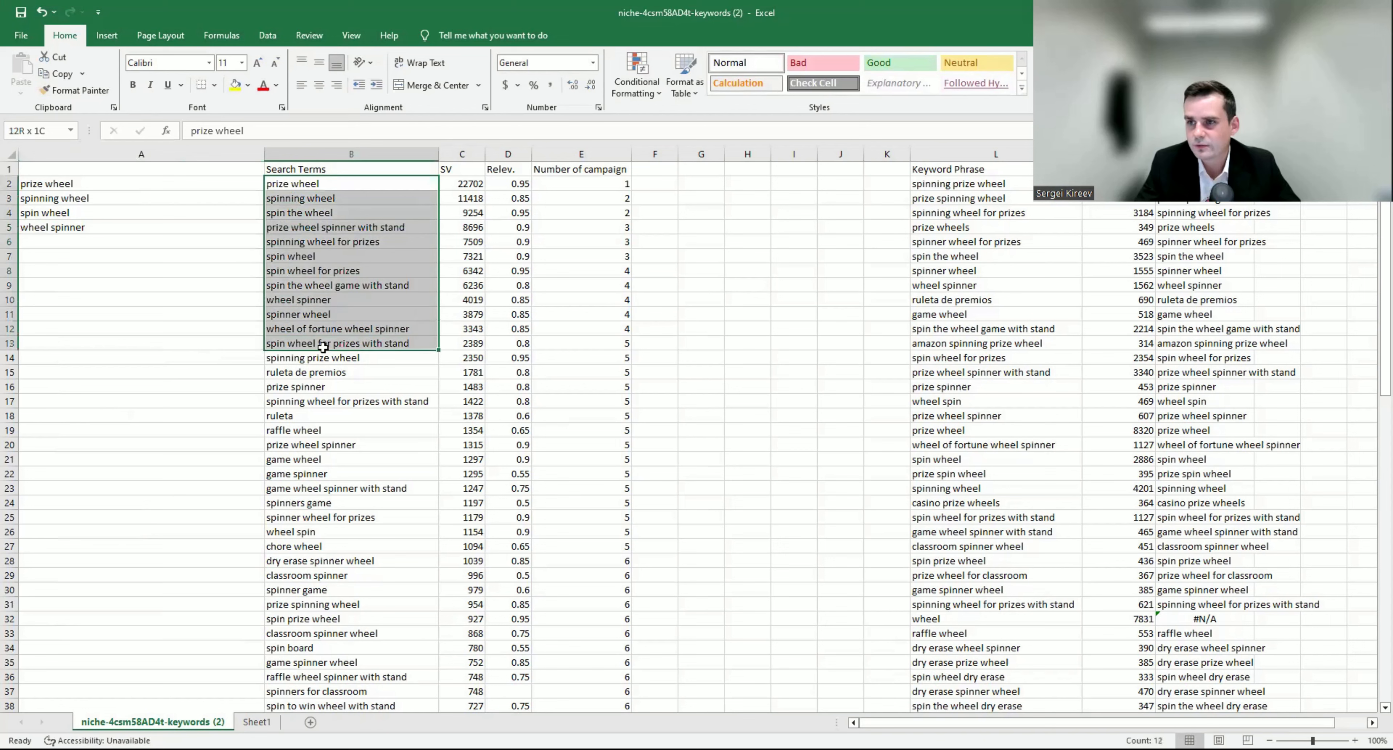
pyautogui.click(341, 242)
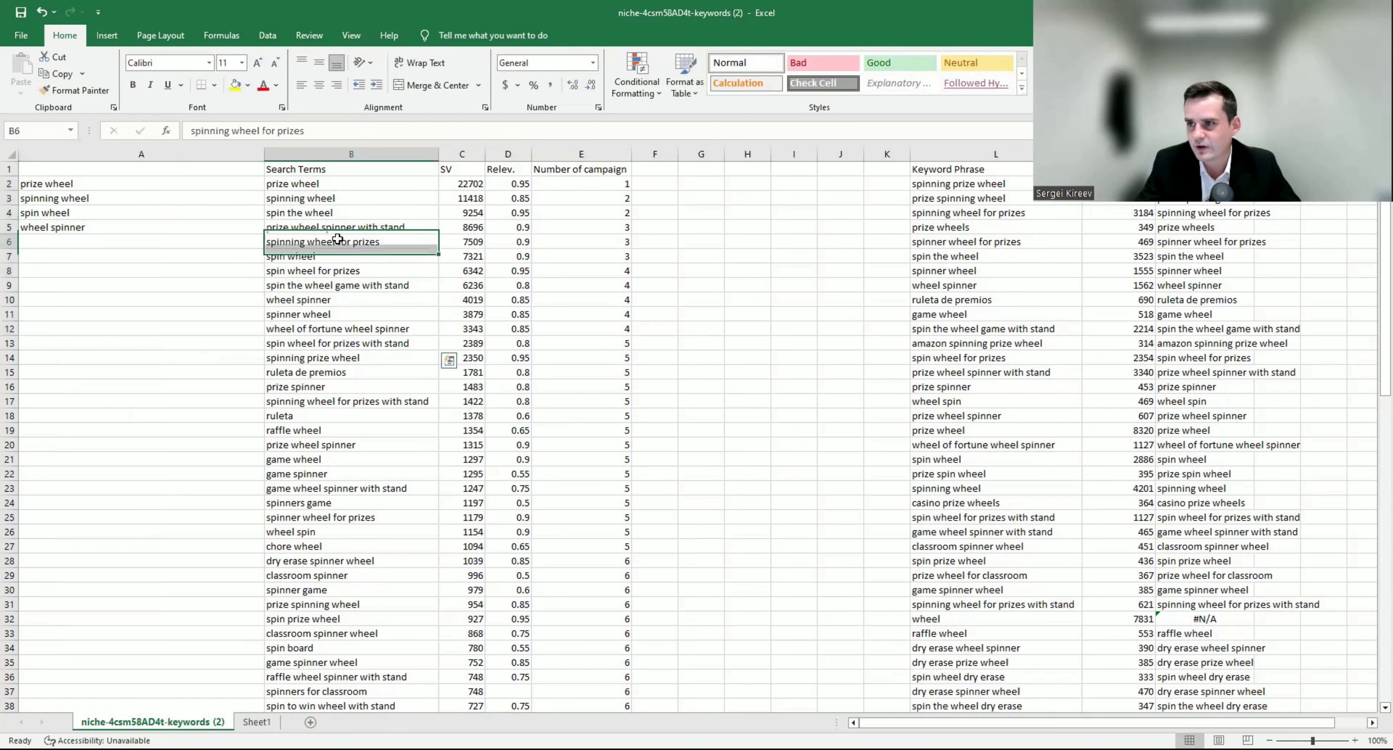
pyautogui.click(348, 256)
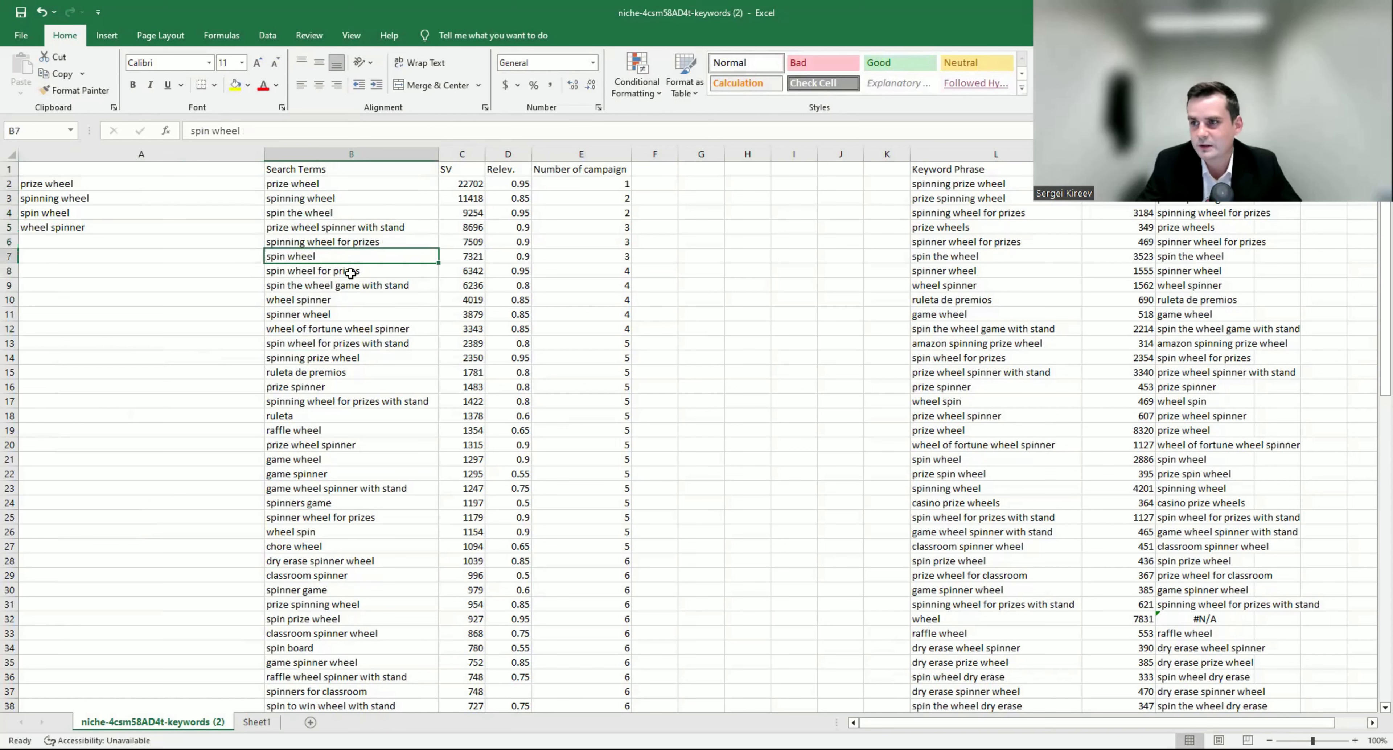
pyautogui.click(351, 275)
pyautogui.click(356, 284)
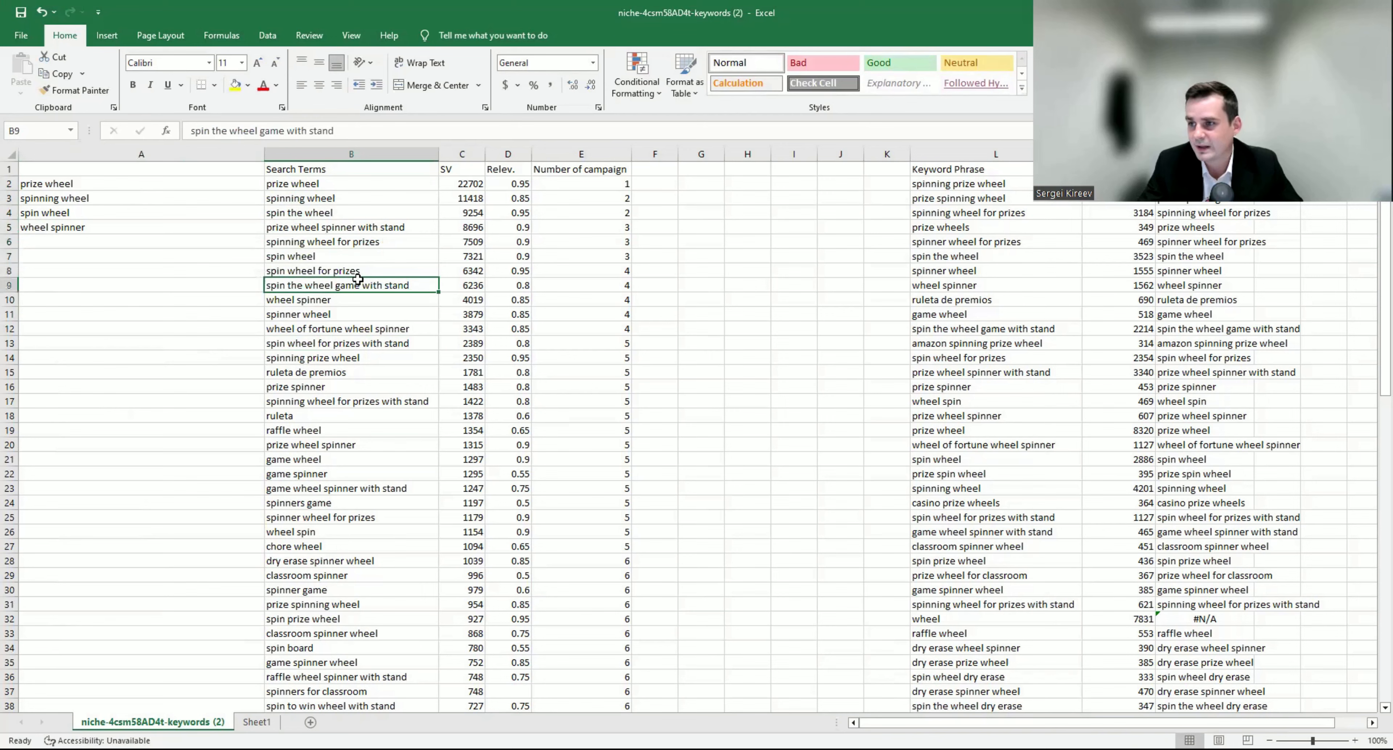
pyautogui.click(323, 301)
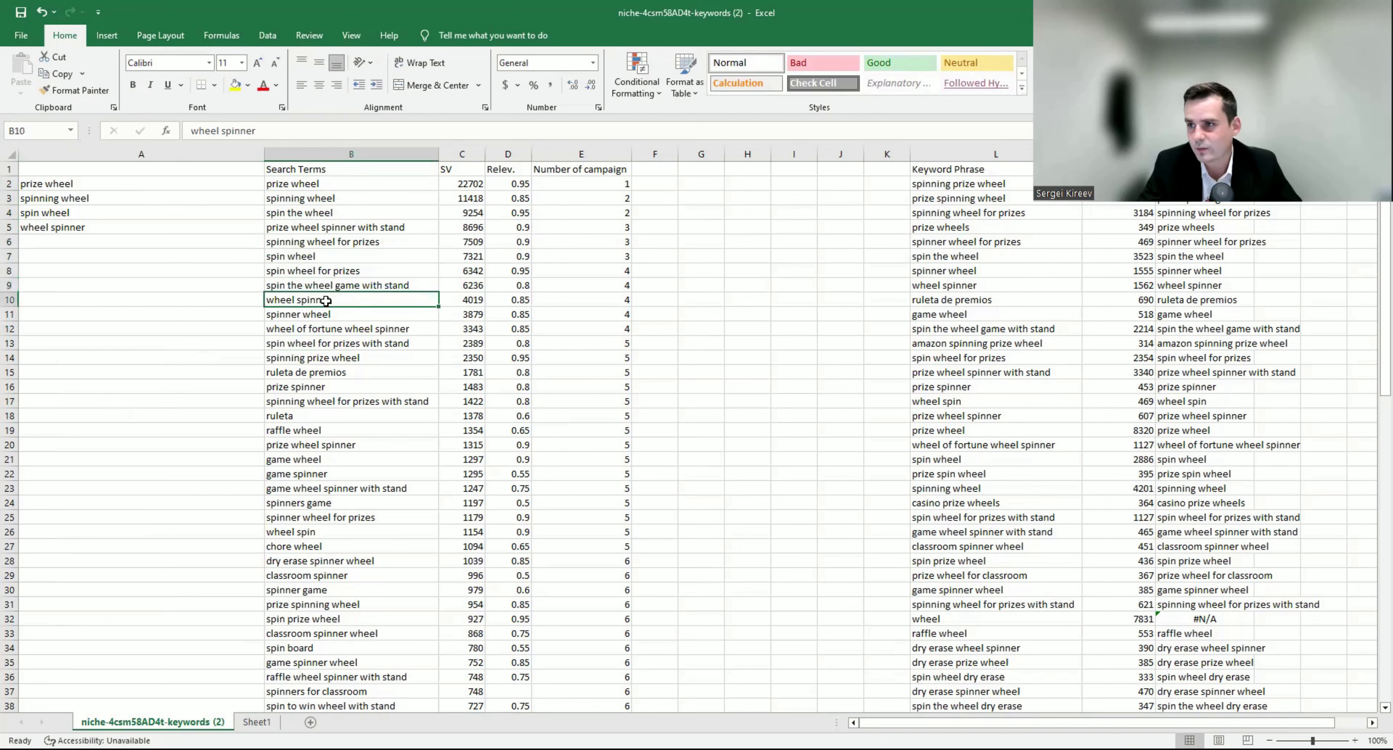
pyautogui.click(335, 226)
pyautogui.click(288, 315)
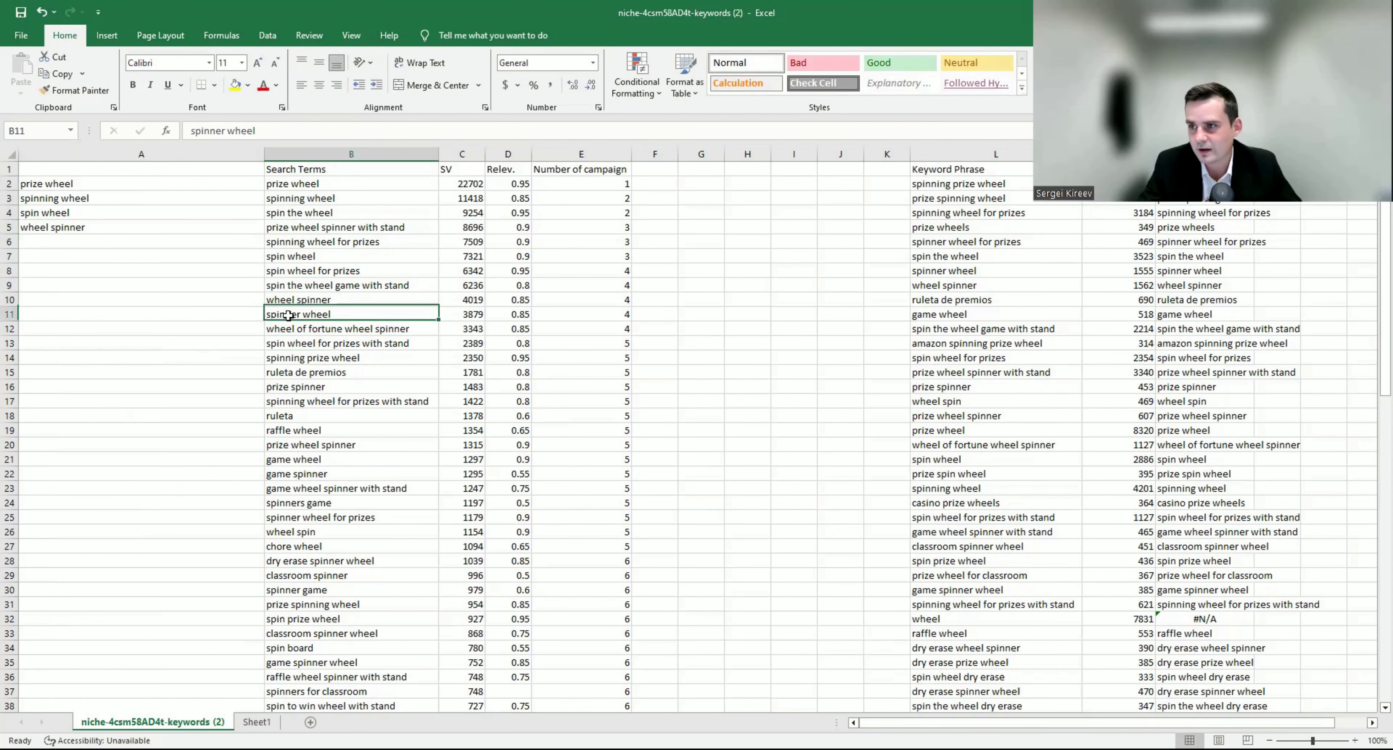
pyautogui.scroll(-1, 288, 316)
pyautogui.scroll(1, 289, 315)
pyautogui.click(294, 329)
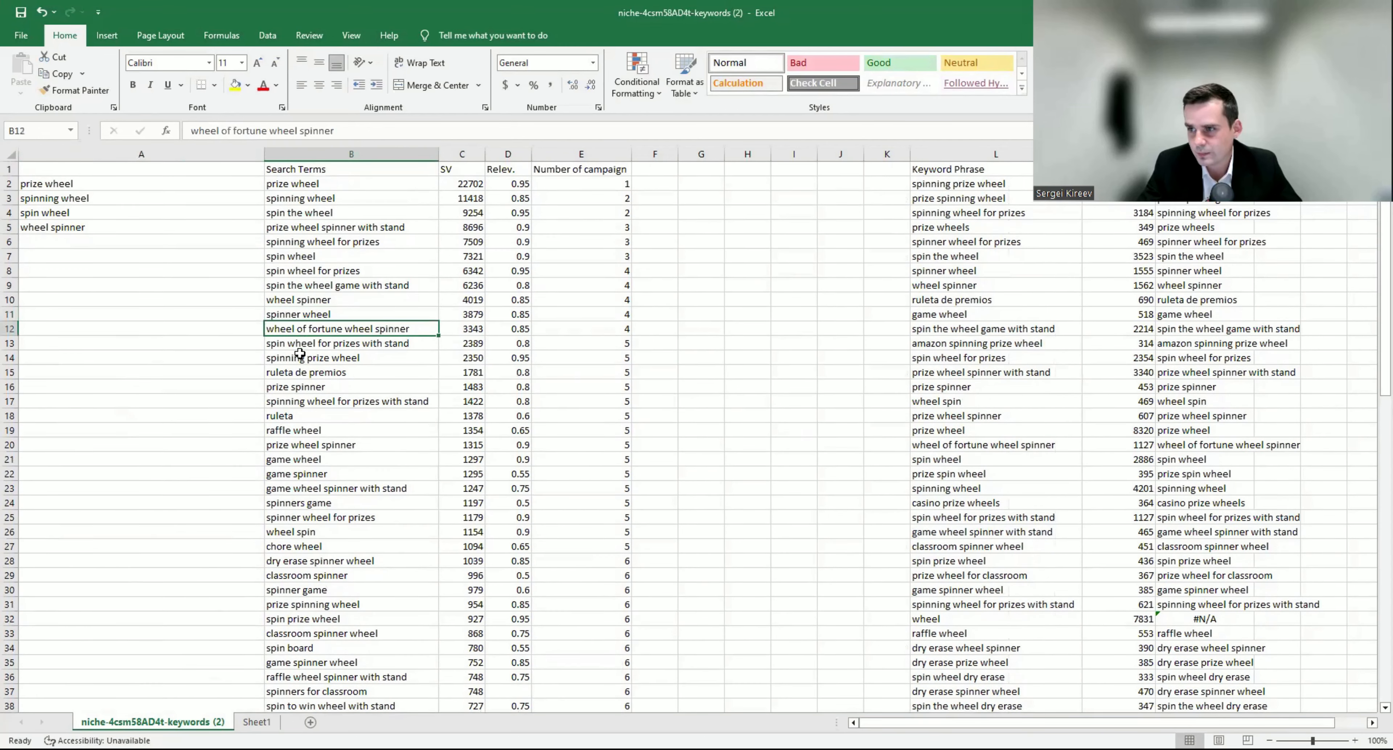
pyautogui.click(301, 345)
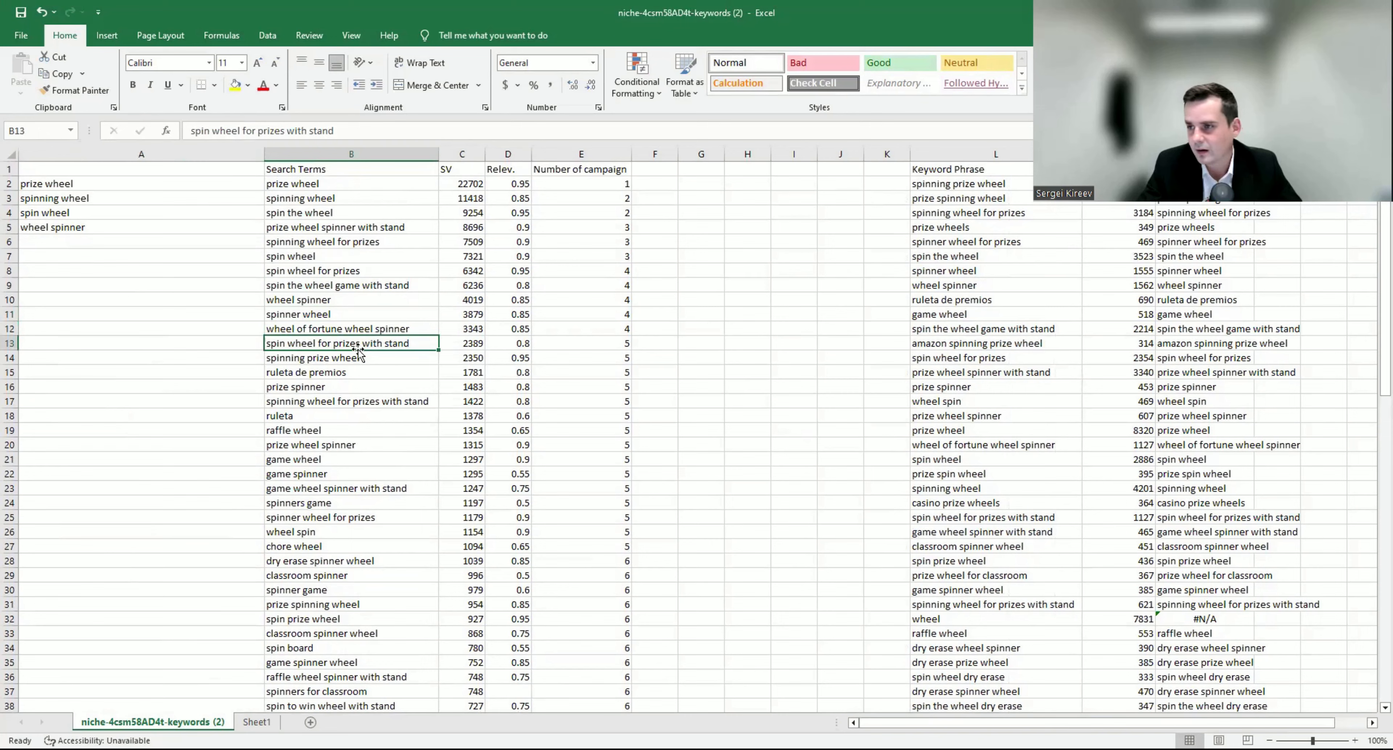
# Step: Copy the search term "ruleta de premios" from B15 into cell A6 of the root keyword list
pyautogui.scroll(-1, 358, 313)
pyautogui.click(358, 331)
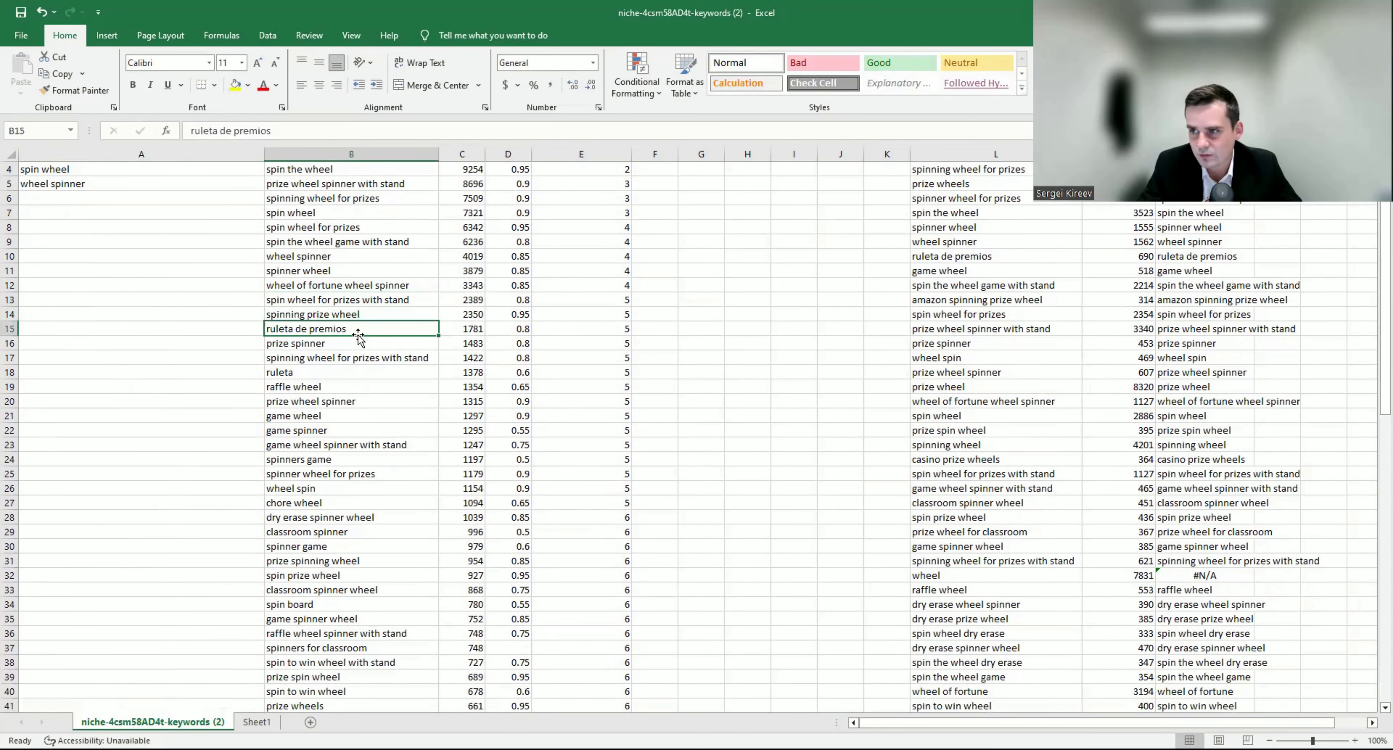
pyautogui.hotkey('ctrl', 'c')
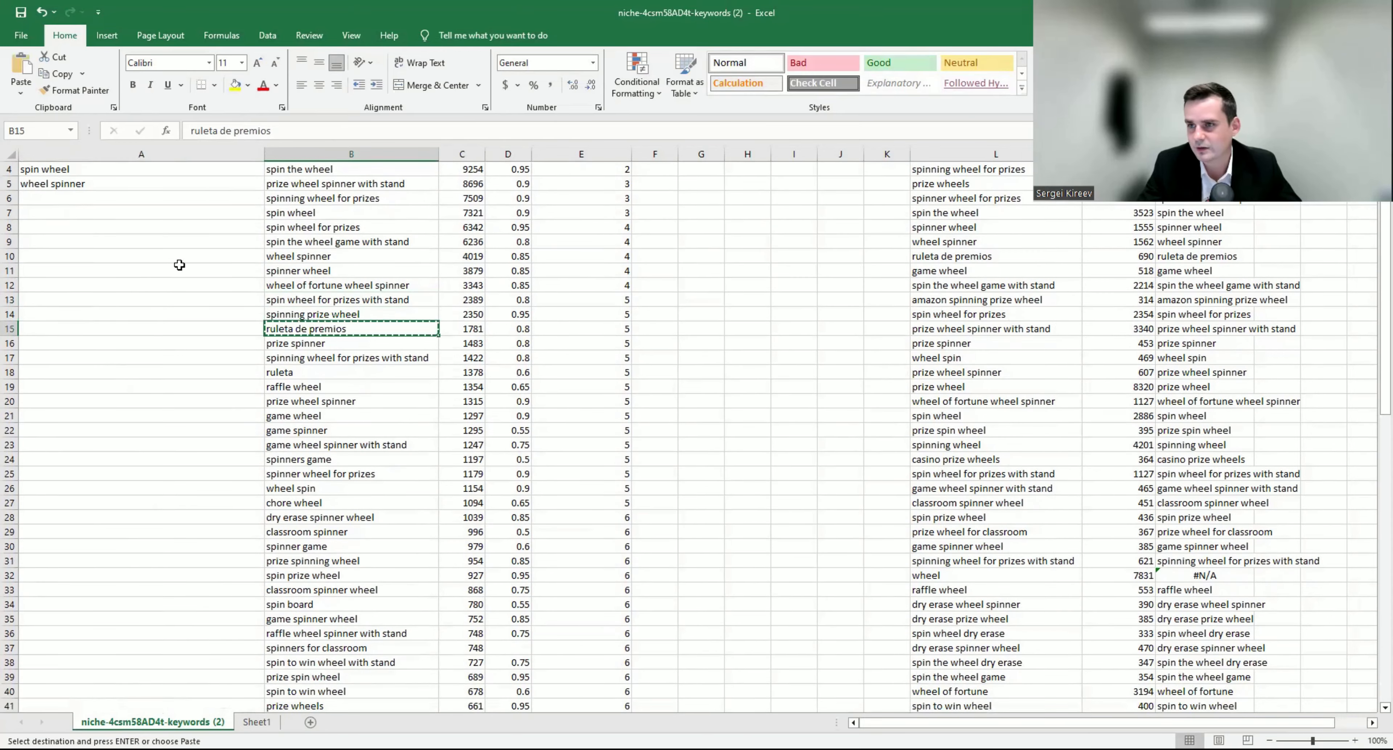
pyautogui.scroll(1, 108, 262)
pyautogui.click(98, 237)
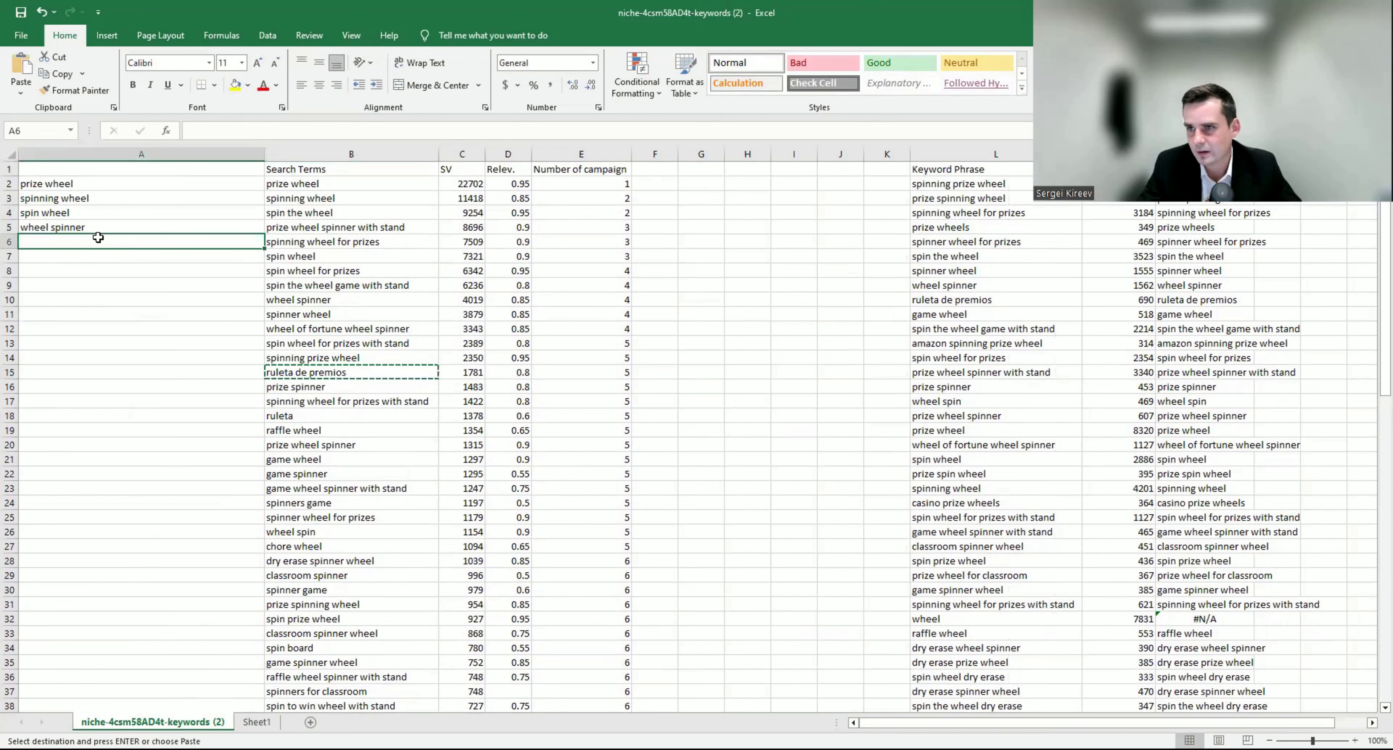
pyautogui.hotkey('ctrl', 'v')
pyautogui.press('Escape')
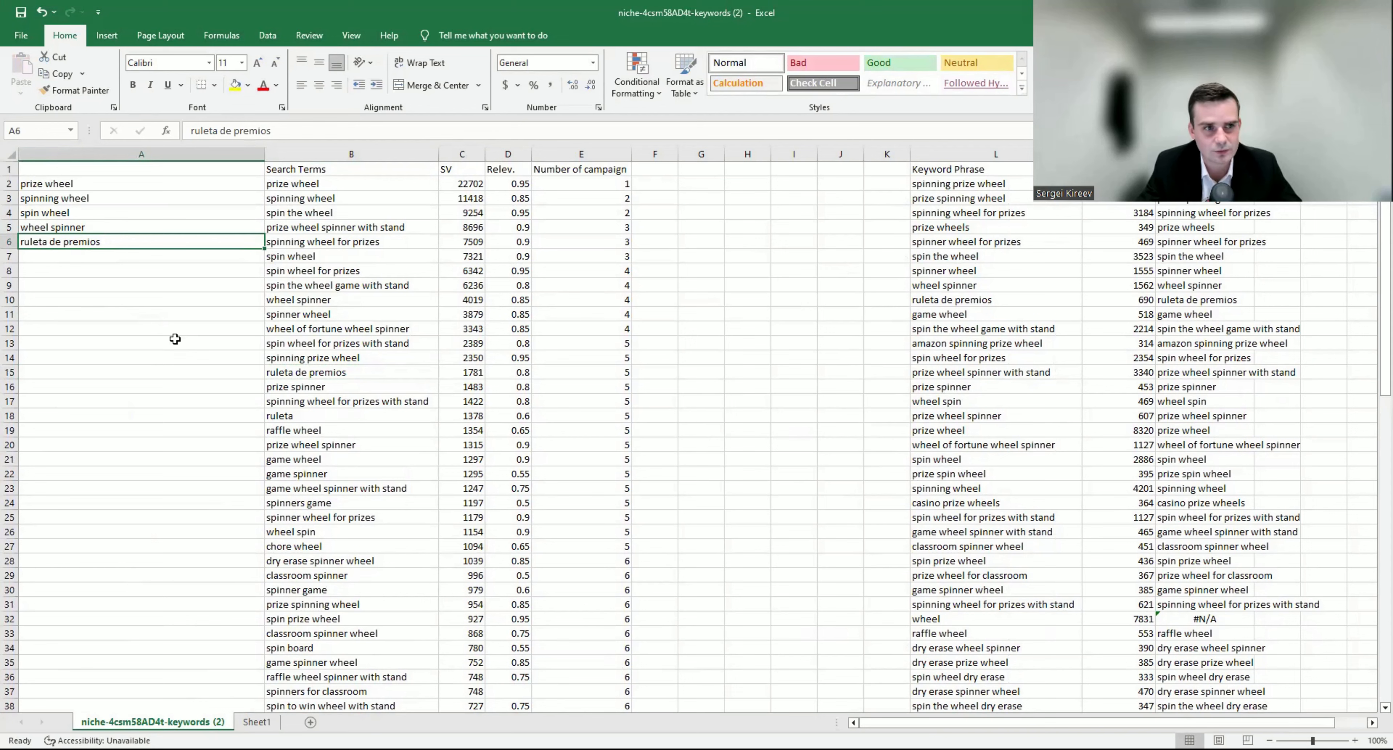
# Step: Add the search term "raffle wheel" from B19 to the root keyword list in cell A7
pyautogui.click(175, 259)
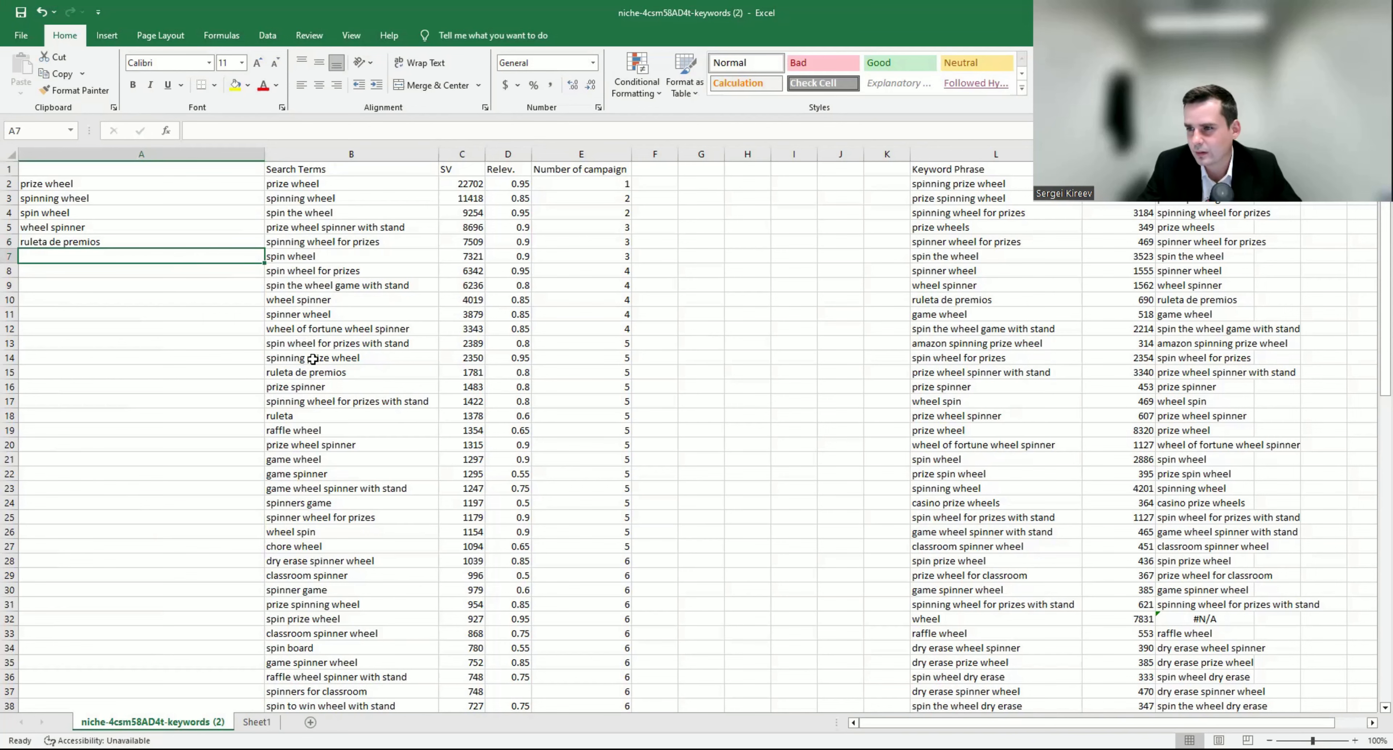
pyautogui.click(317, 403)
pyautogui.scroll(-1, 311, 375)
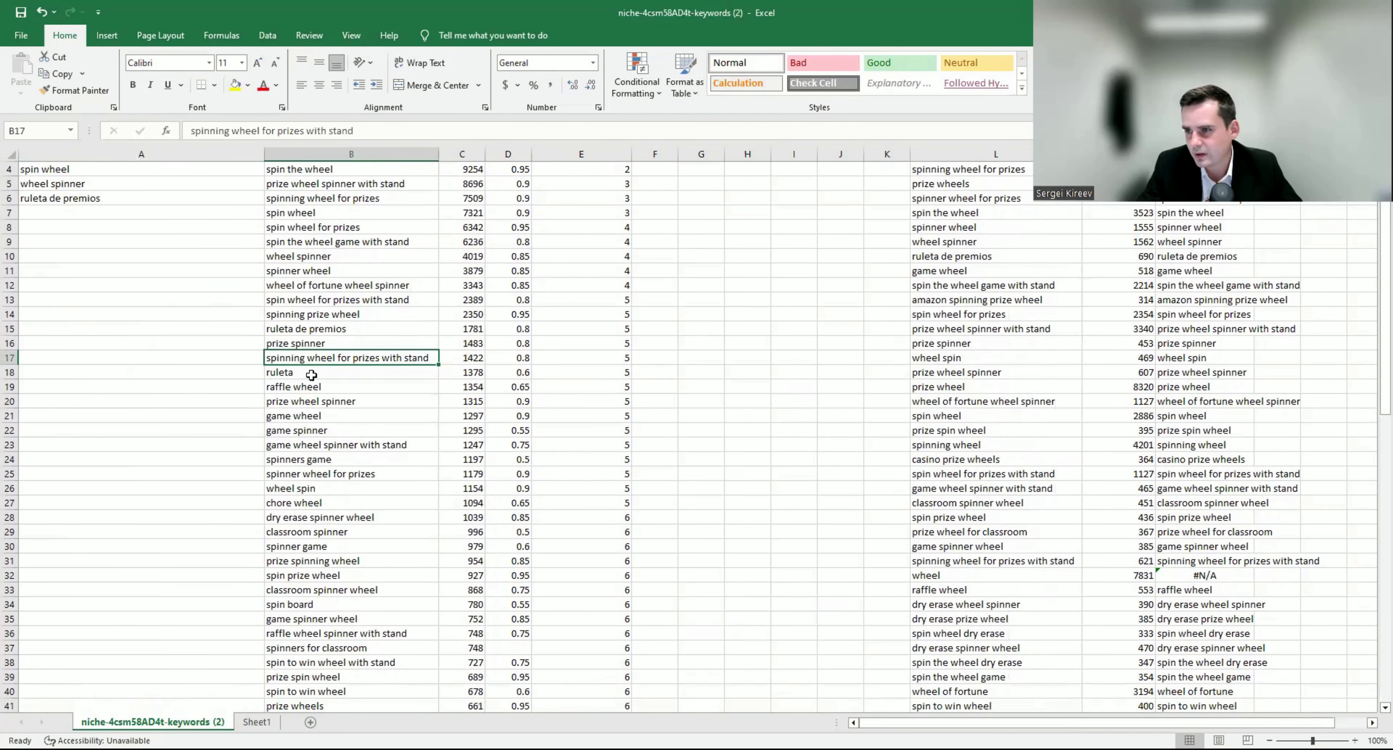
pyautogui.click(329, 391)
pyautogui.hotkey('ctrl', 'c')
pyautogui.click(98, 213)
pyautogui.hotkey('ctrl', 'v')
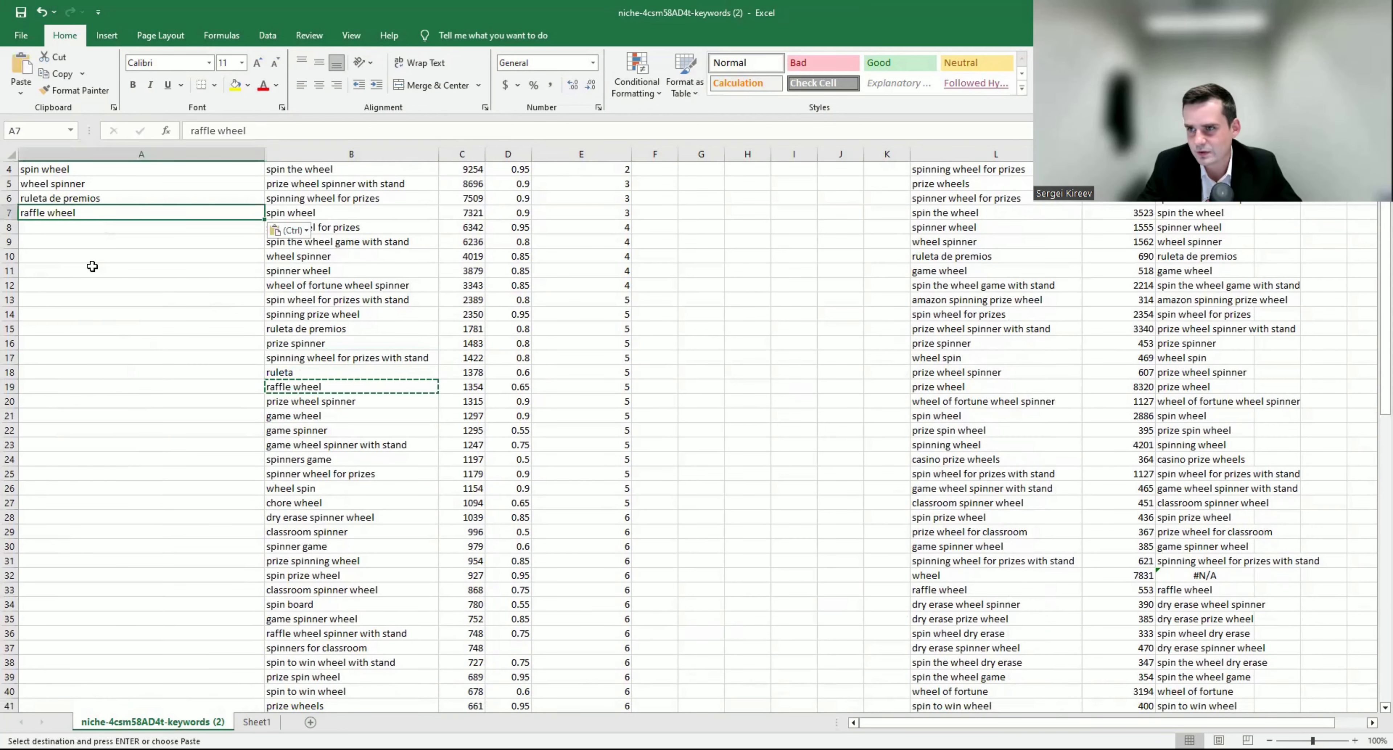
pyautogui.press('Escape')
# Step: Copy the search term "game wheel" from B21 into cell A8
pyautogui.click(309, 384)
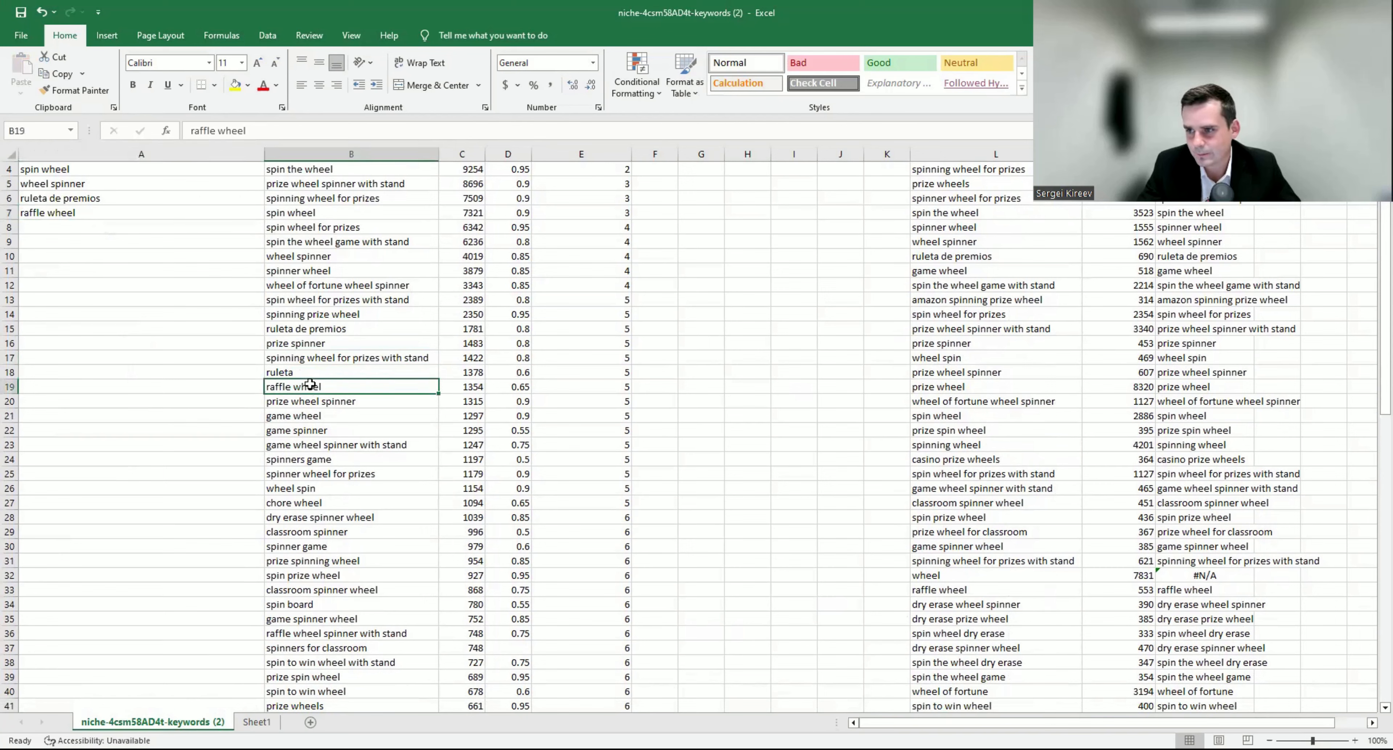
pyautogui.click(142, 232)
pyautogui.click(300, 416)
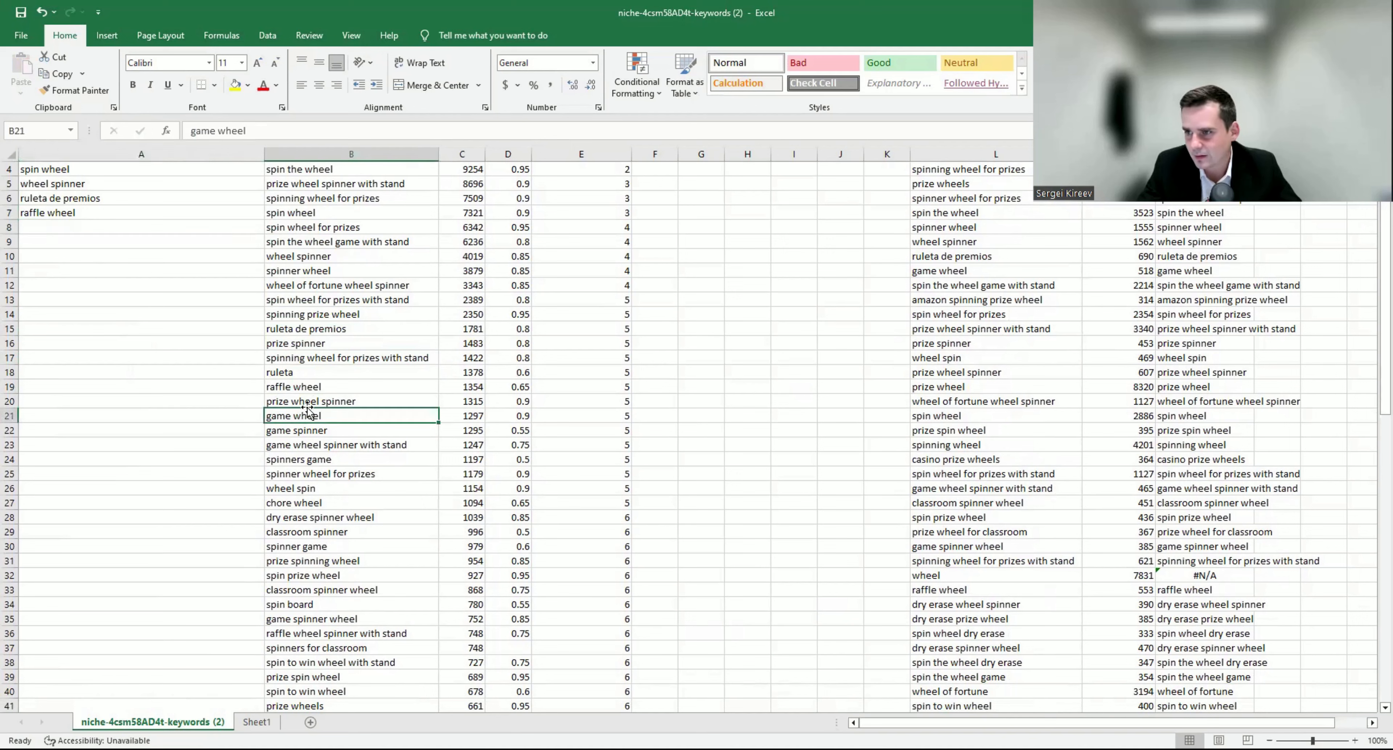
pyautogui.hotkey('ctrl', 'c')
pyautogui.click(48, 232)
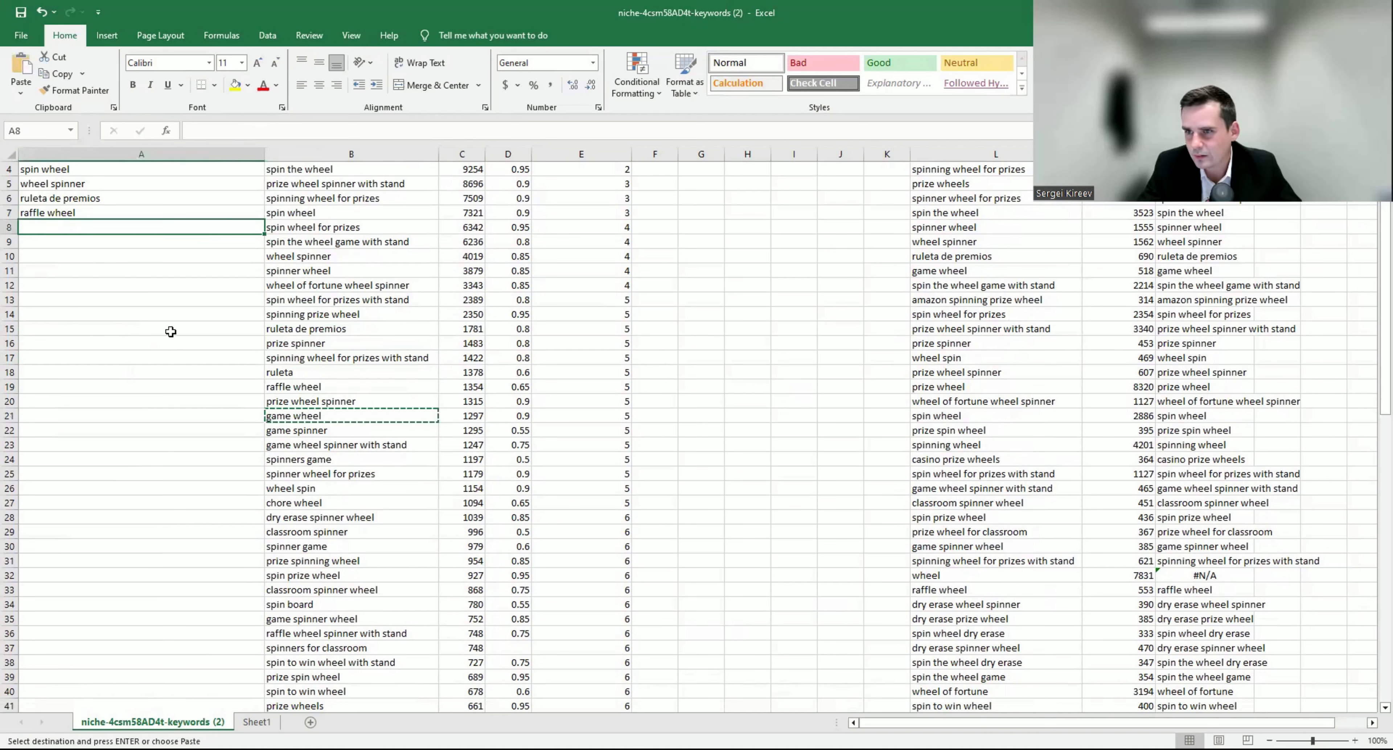
pyautogui.hotkey('ctrl', 'v')
# Step: Copy the search term "game spinner" from B22 into cell A9
pyautogui.click(331, 432)
pyautogui.hotkey('ctrl', 'c')
pyautogui.click(95, 243)
pyautogui.hotkey('ctrl', 'v')
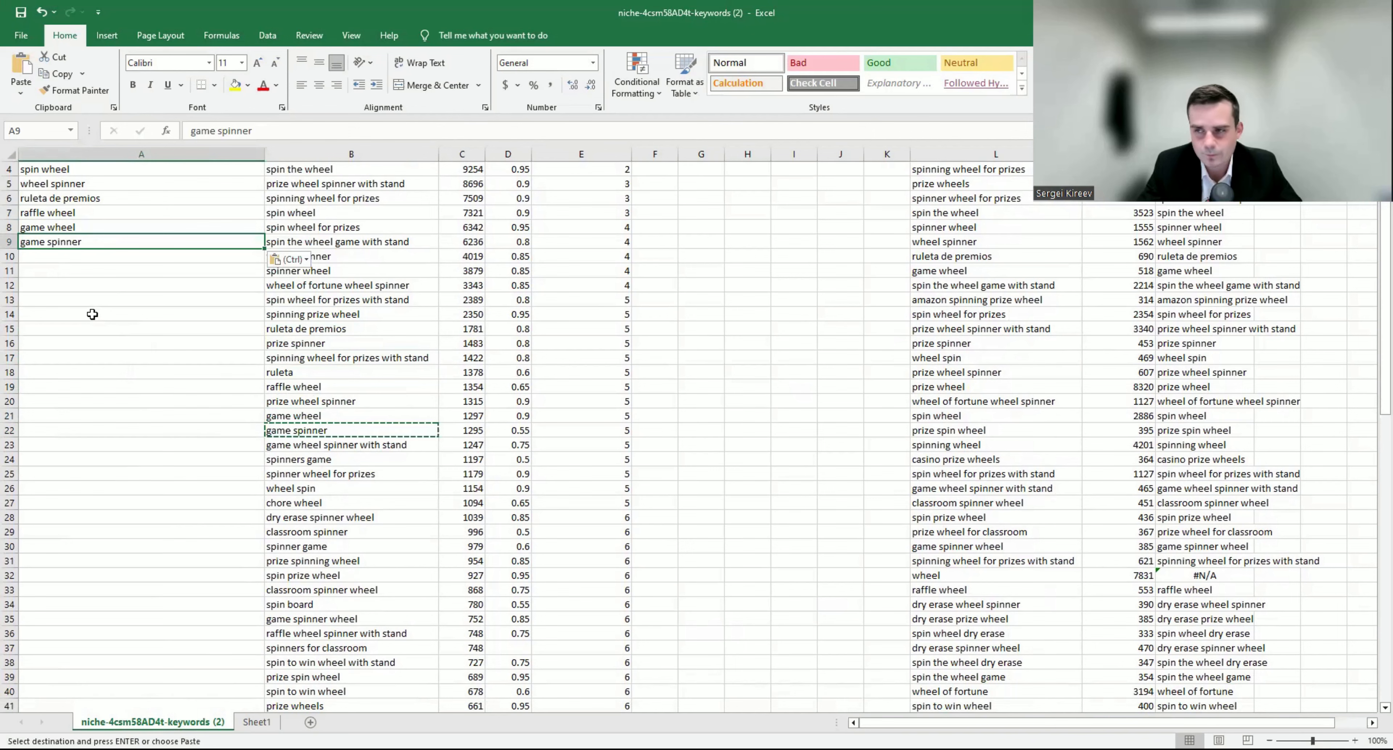
pyautogui.press('Escape')
# Step: Check the search terms from row 23 onward and copy "chore wheel" from B27 into cell A10
pyautogui.click(324, 444)
pyautogui.scroll(-1, 324, 422)
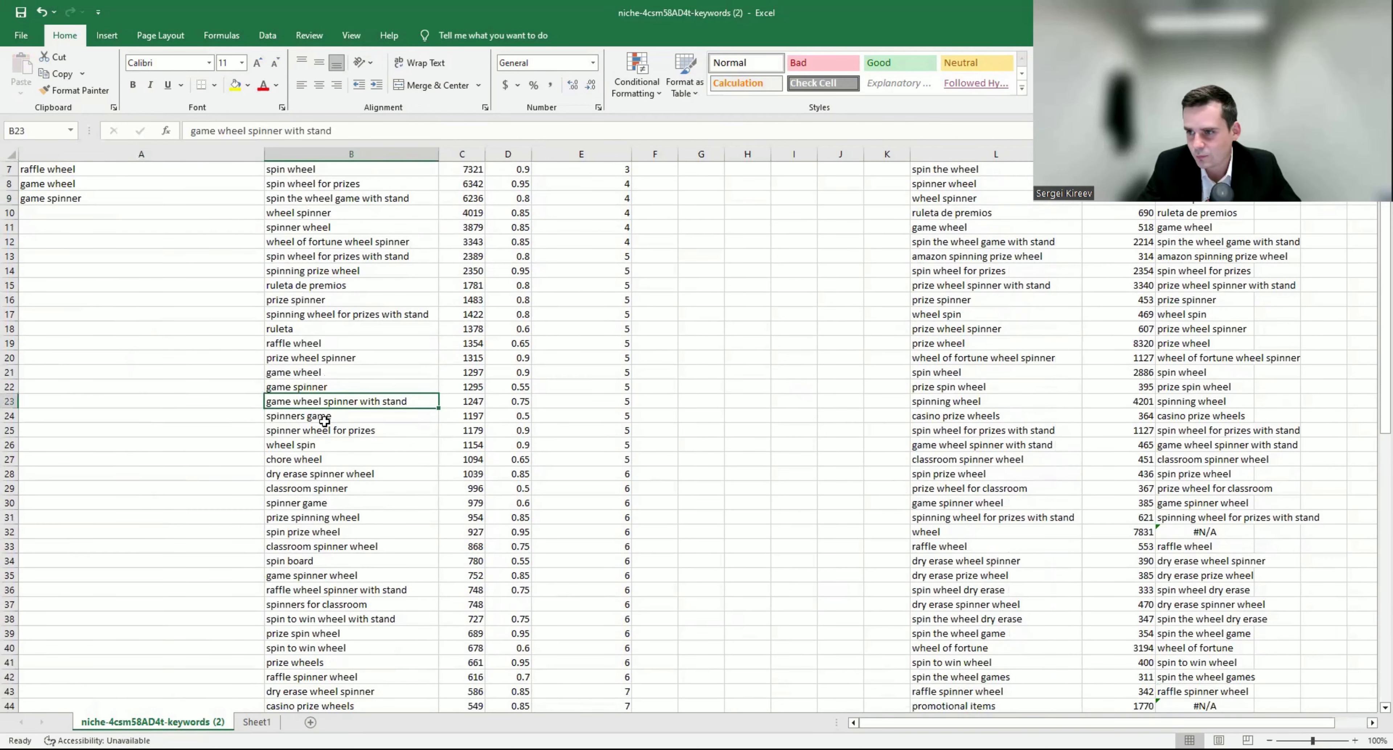
pyautogui.click(325, 421)
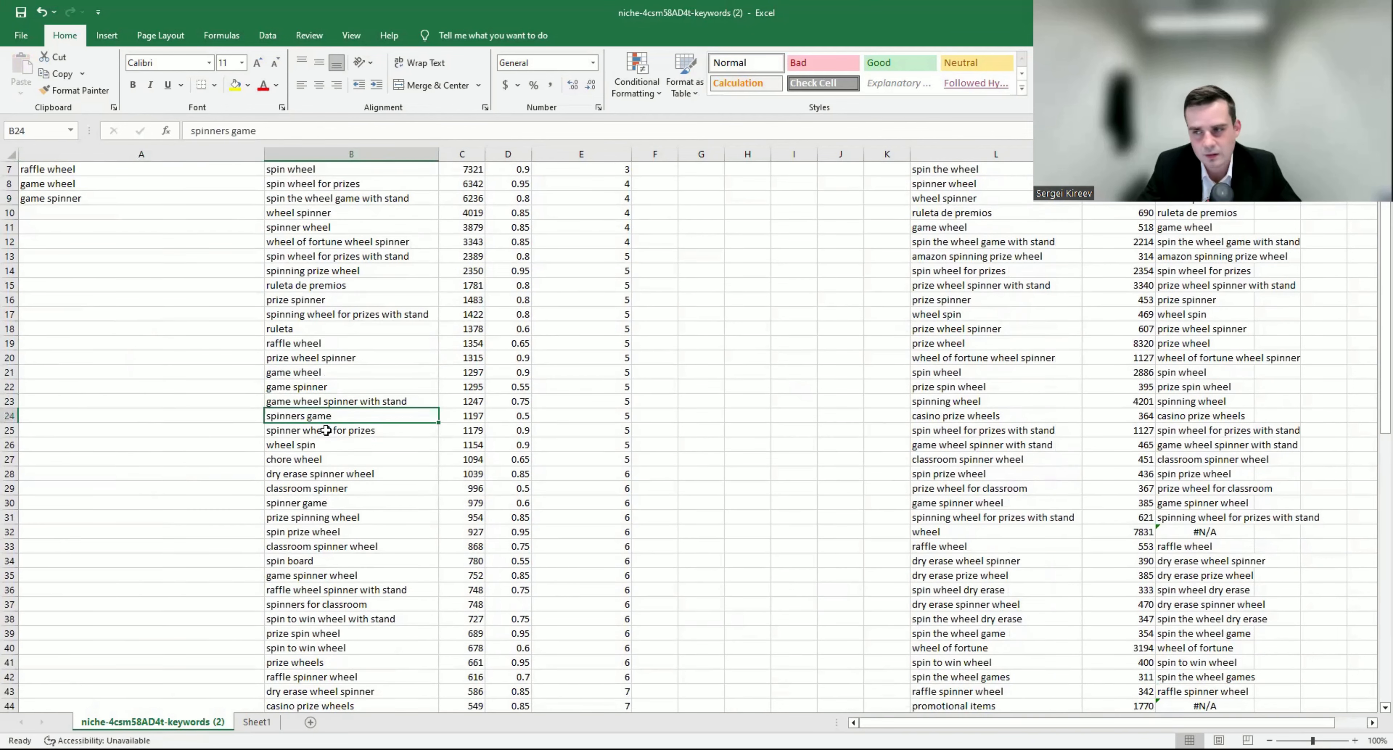
pyautogui.scroll(-1, 326, 431)
pyautogui.click(326, 430)
pyautogui.click(307, 418)
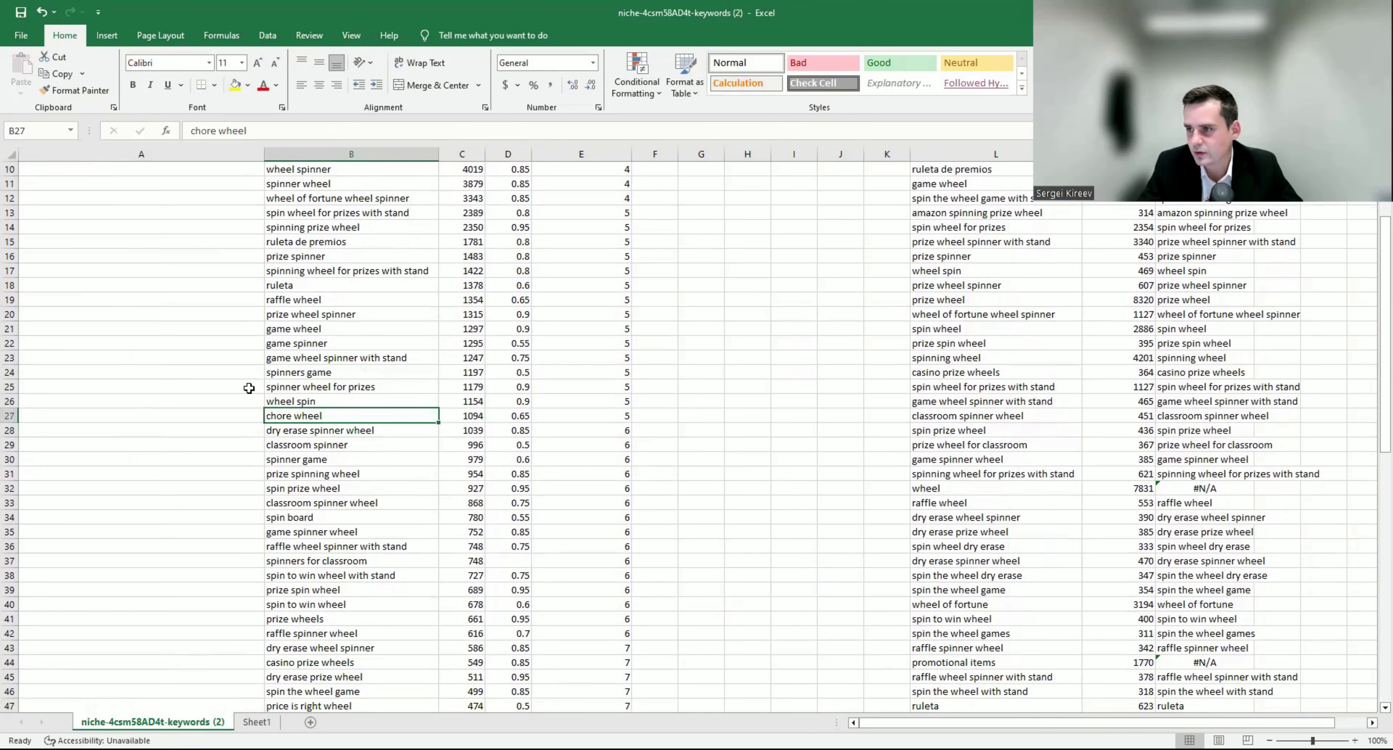
pyautogui.scroll(3, 248, 388)
pyautogui.hotkey('ctrl', 'c')
pyautogui.click(109, 301)
pyautogui.hotkey('ctrl', 'v')
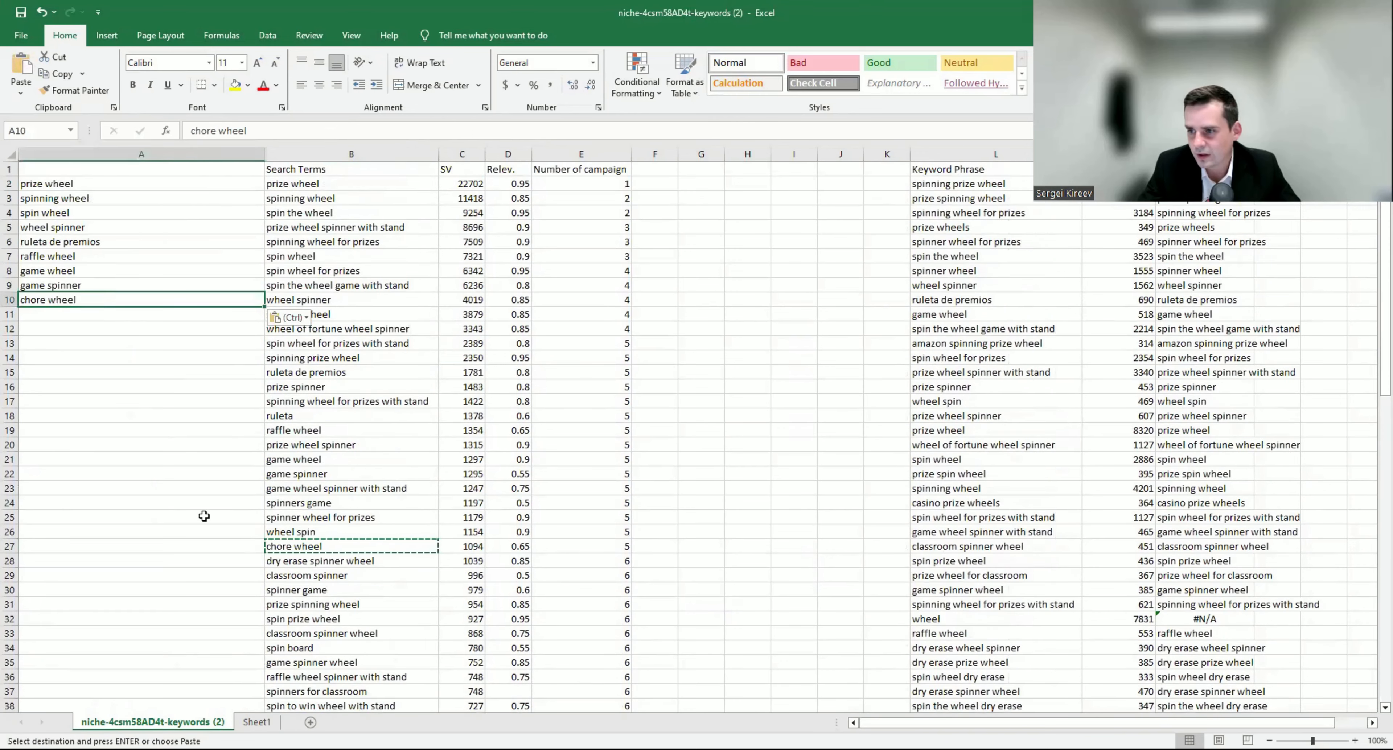
pyautogui.press('Escape')
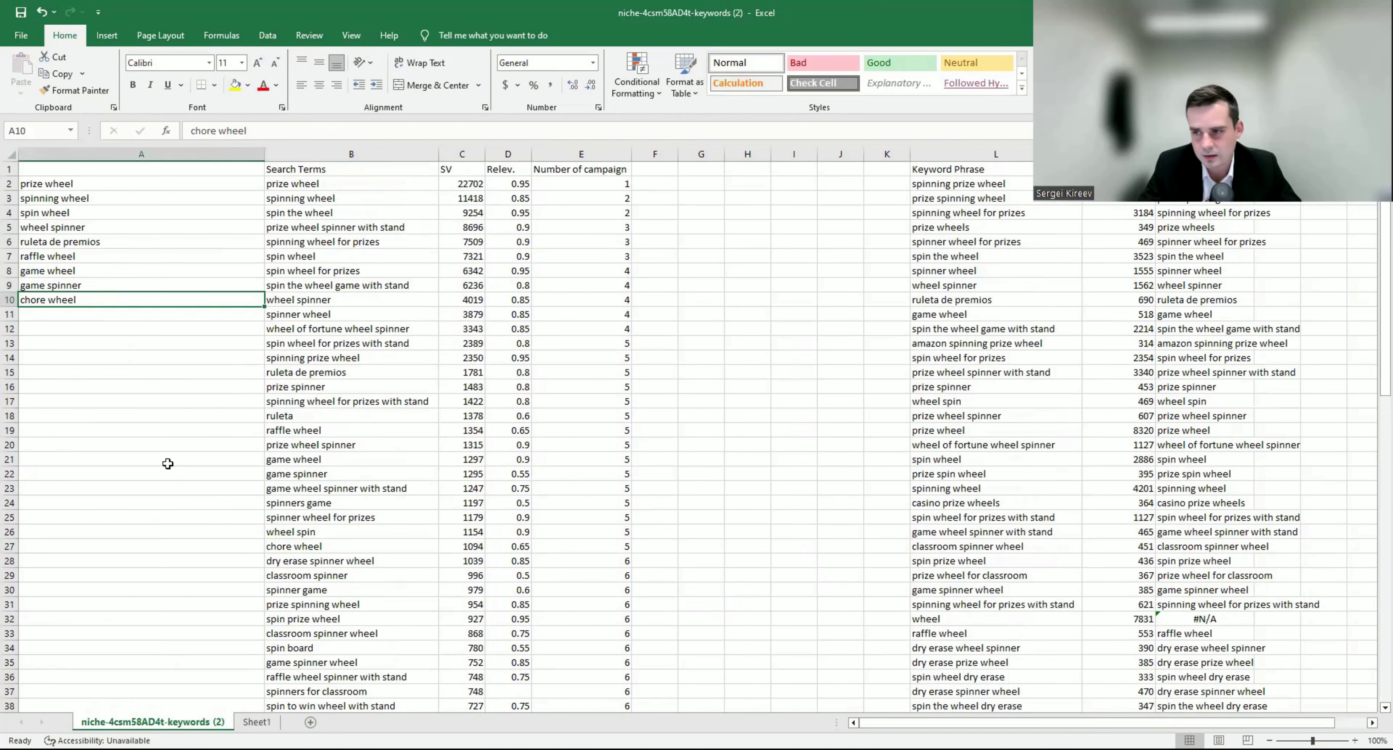
# Step: Copy the search term "classroom spinner" from B29 into cell A11 of the root keyword list
pyautogui.click(392, 401)
pyautogui.scroll(-1, 341, 481)
pyautogui.click(340, 518)
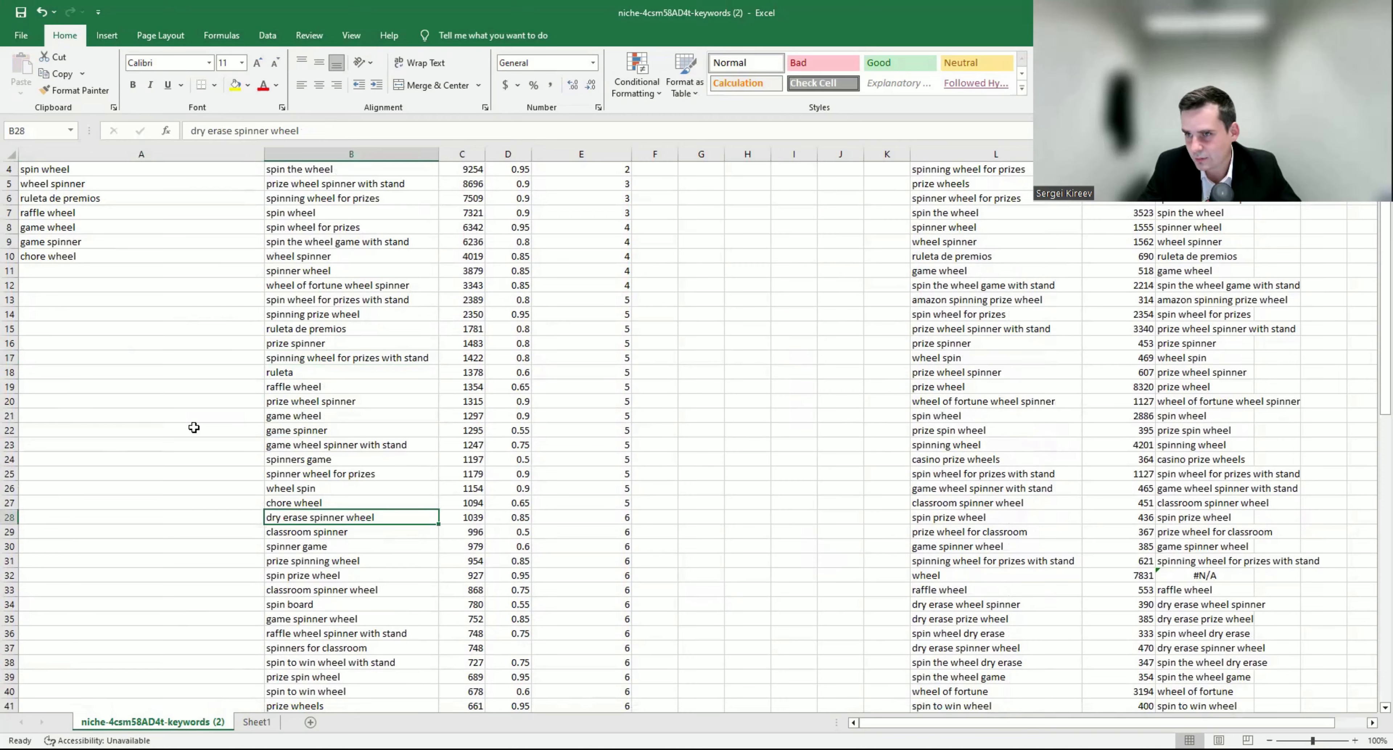
pyautogui.scroll(1, 193, 428)
pyautogui.click(360, 577)
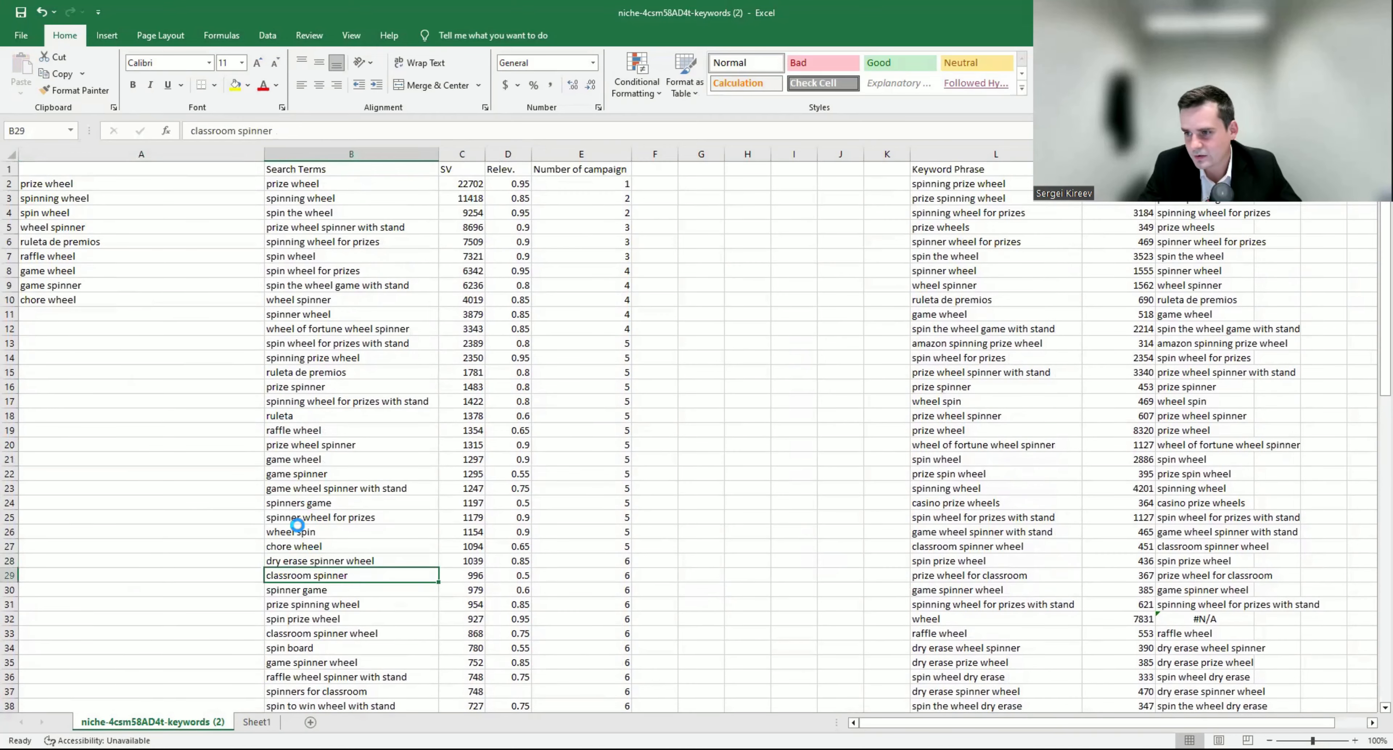
pyautogui.hotkey('ctrl', 'c')
pyautogui.click(47, 315)
pyautogui.hotkey('ctrl', 'v')
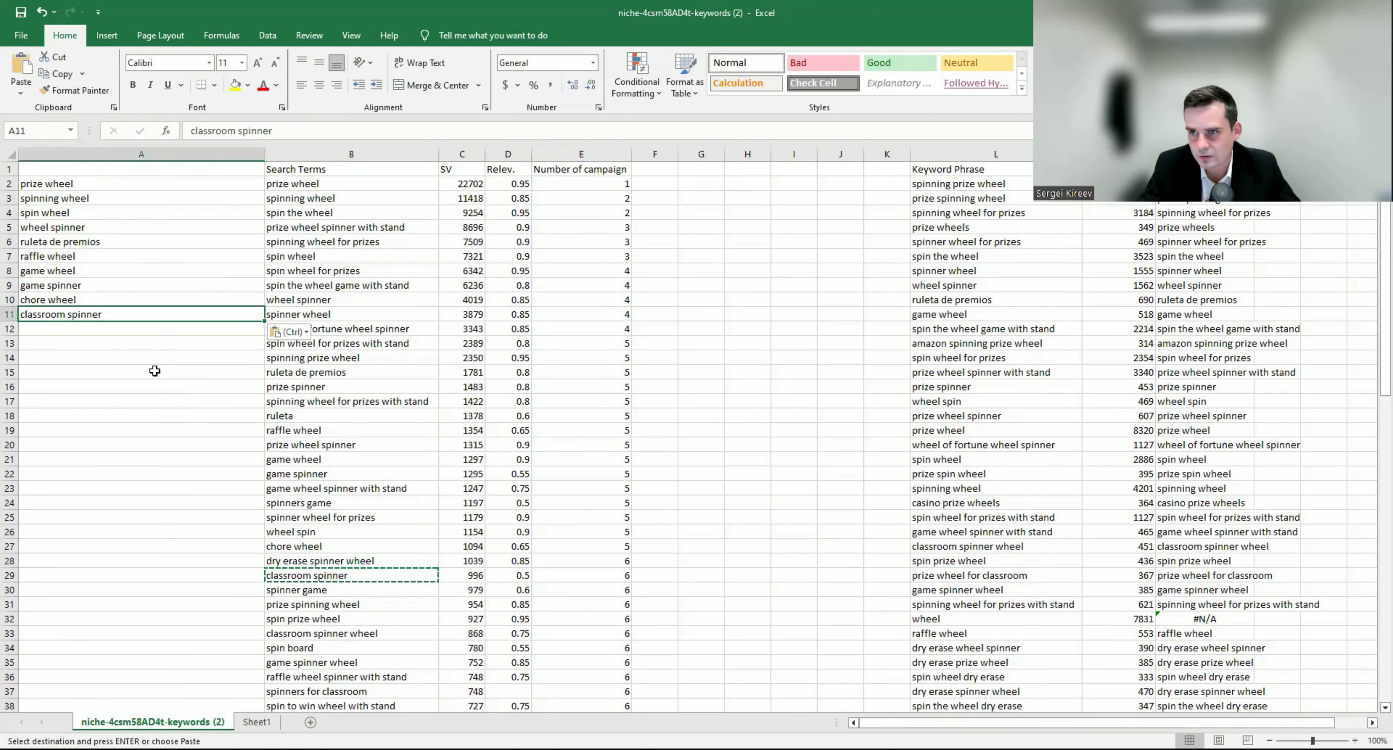
pyautogui.press('Escape')
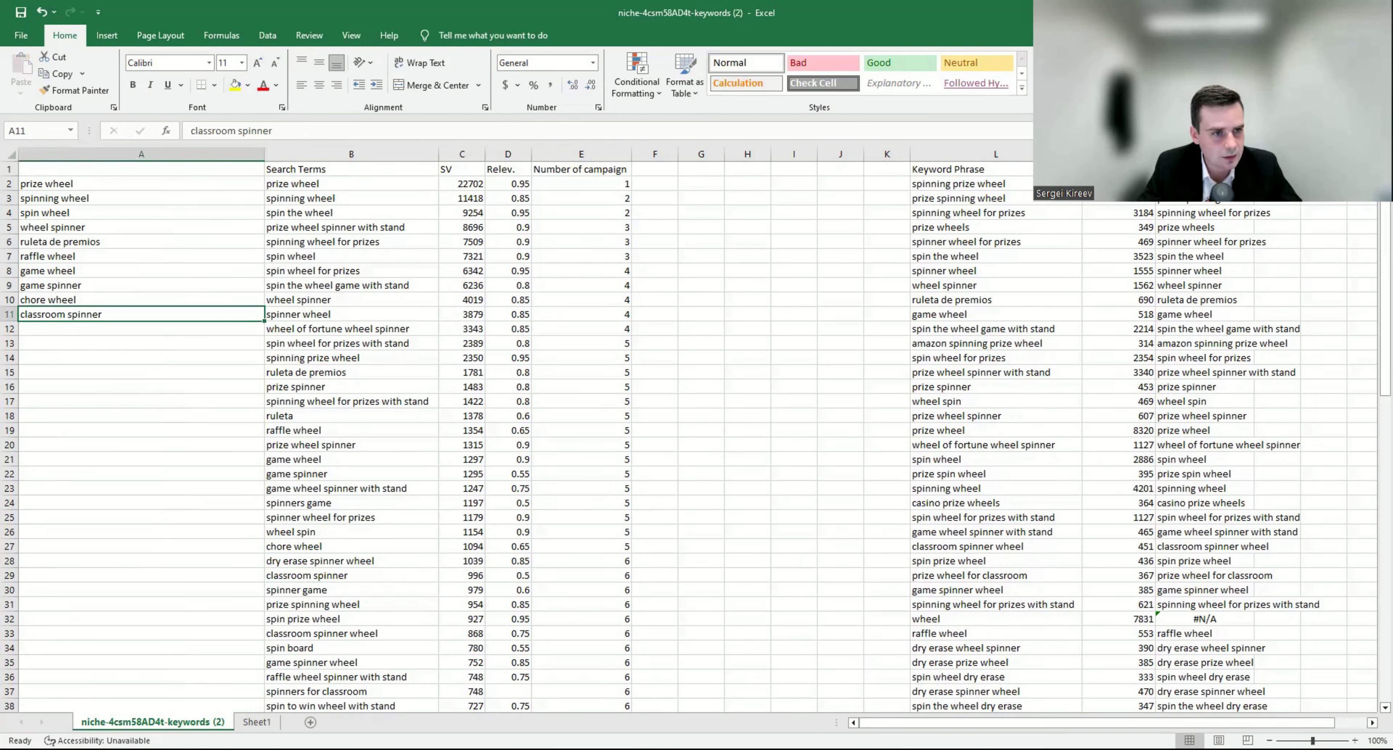
# Step: Copy the search term "spin board" from B34 into cell A12 of the root keyword list
pyautogui.hotkey('alt', 'Tab')
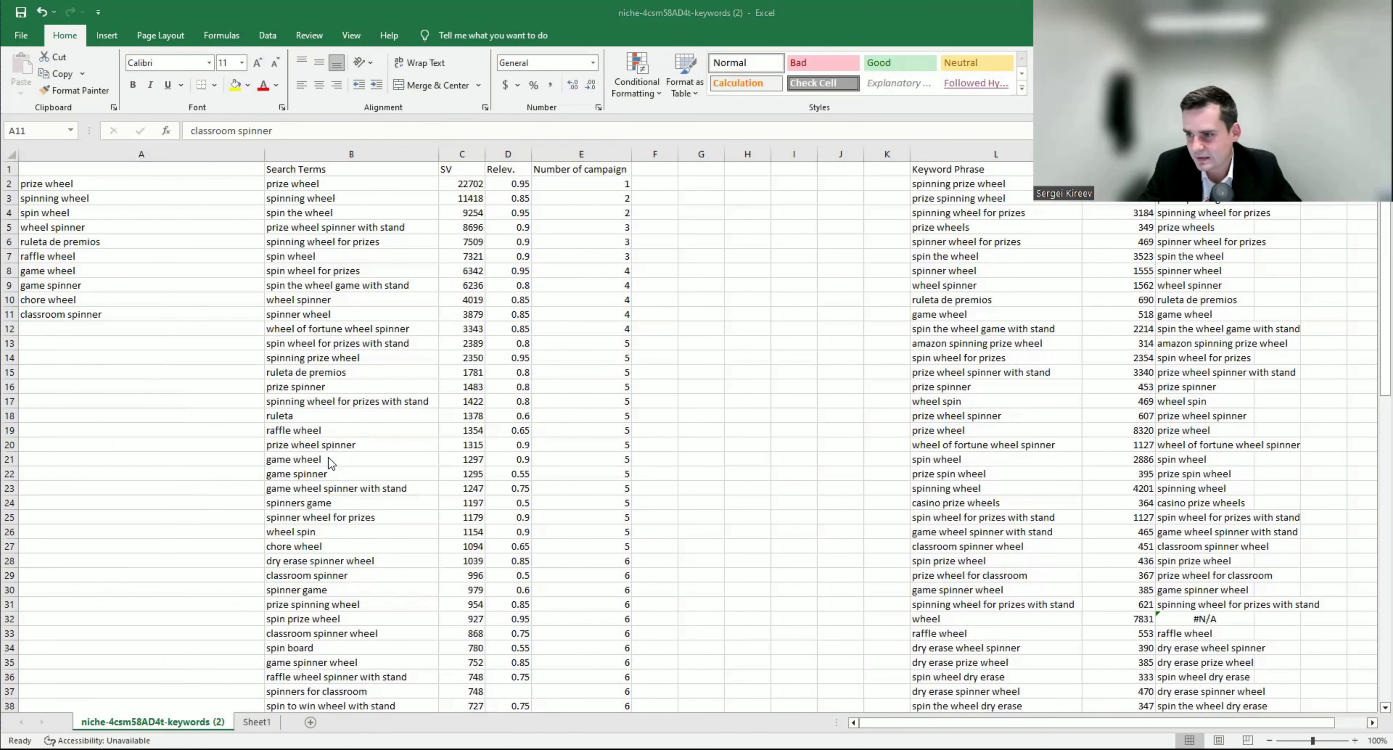
pyautogui.scroll(-3, 310, 492)
pyautogui.click(323, 519)
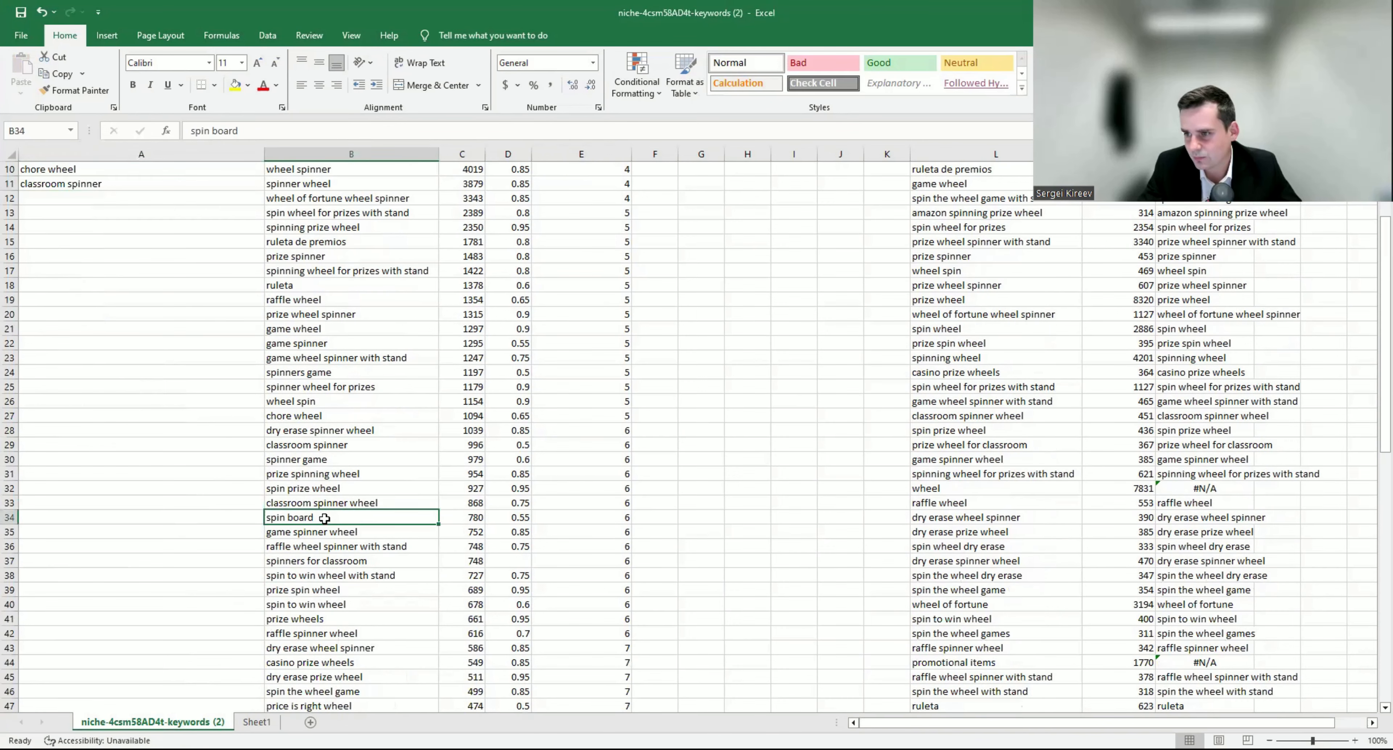
pyautogui.hotkey('ctrl', 'c')
pyautogui.scroll(3, 130, 378)
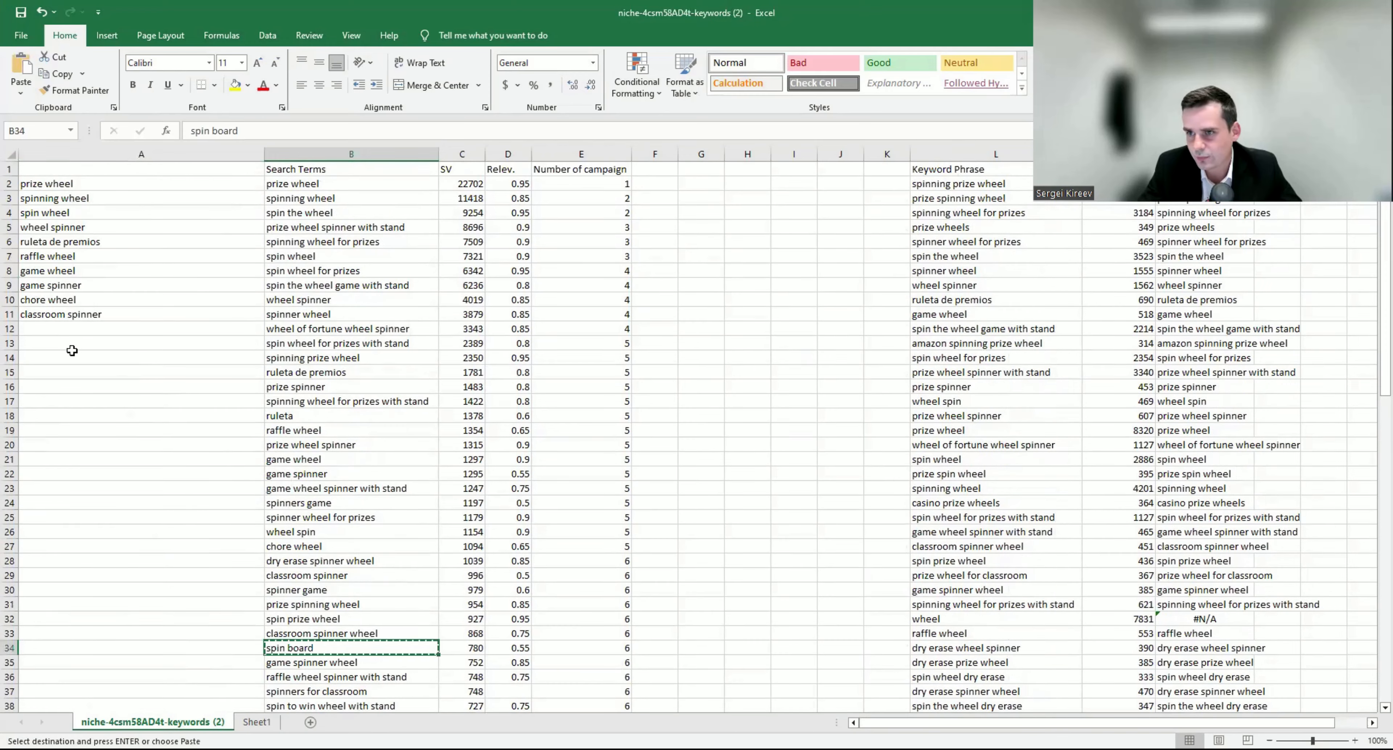
pyautogui.click(63, 334)
pyautogui.hotkey('ctrl', 'v')
# Step: Check the search terms in column B from row 35 to row 42 for another distinct root keyword
pyautogui.scroll(-3, 238, 465)
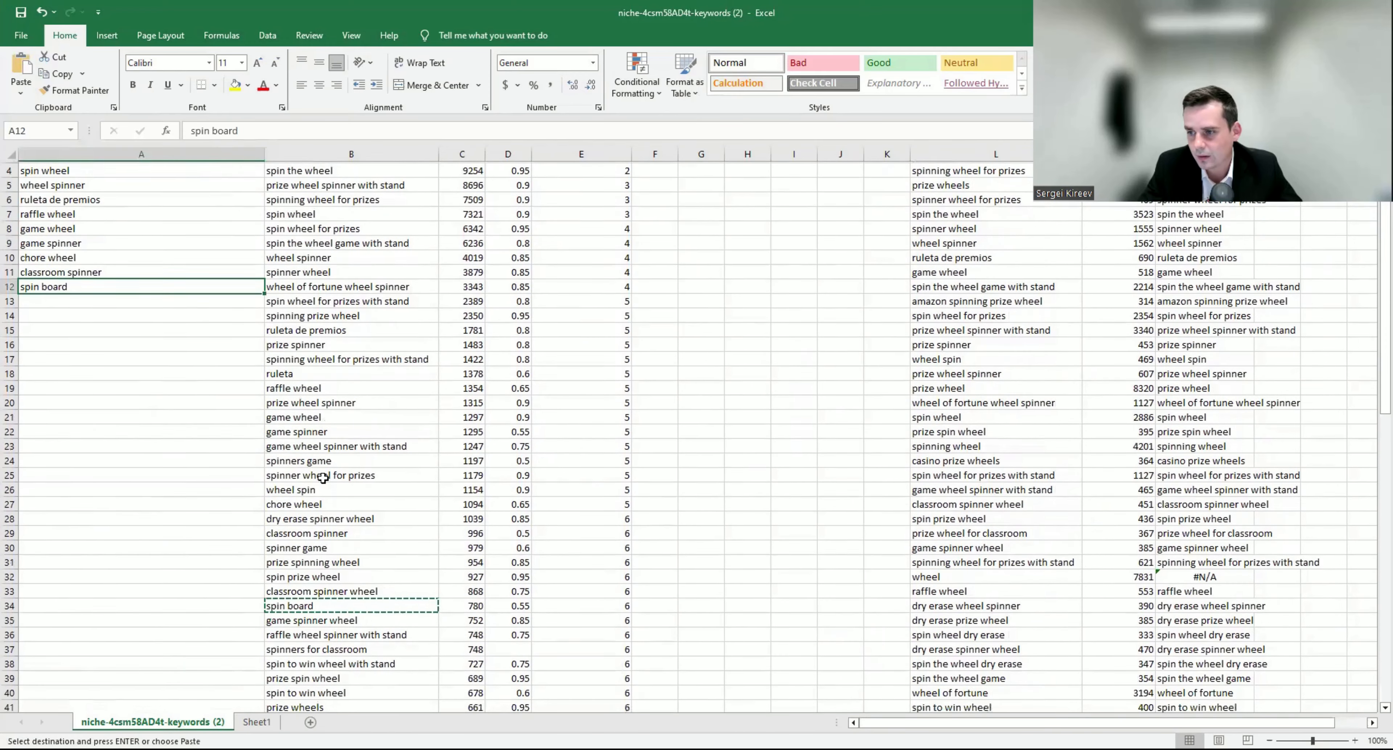
pyautogui.scroll(-1, 303, 466)
pyautogui.click(320, 489)
pyautogui.click(319, 502)
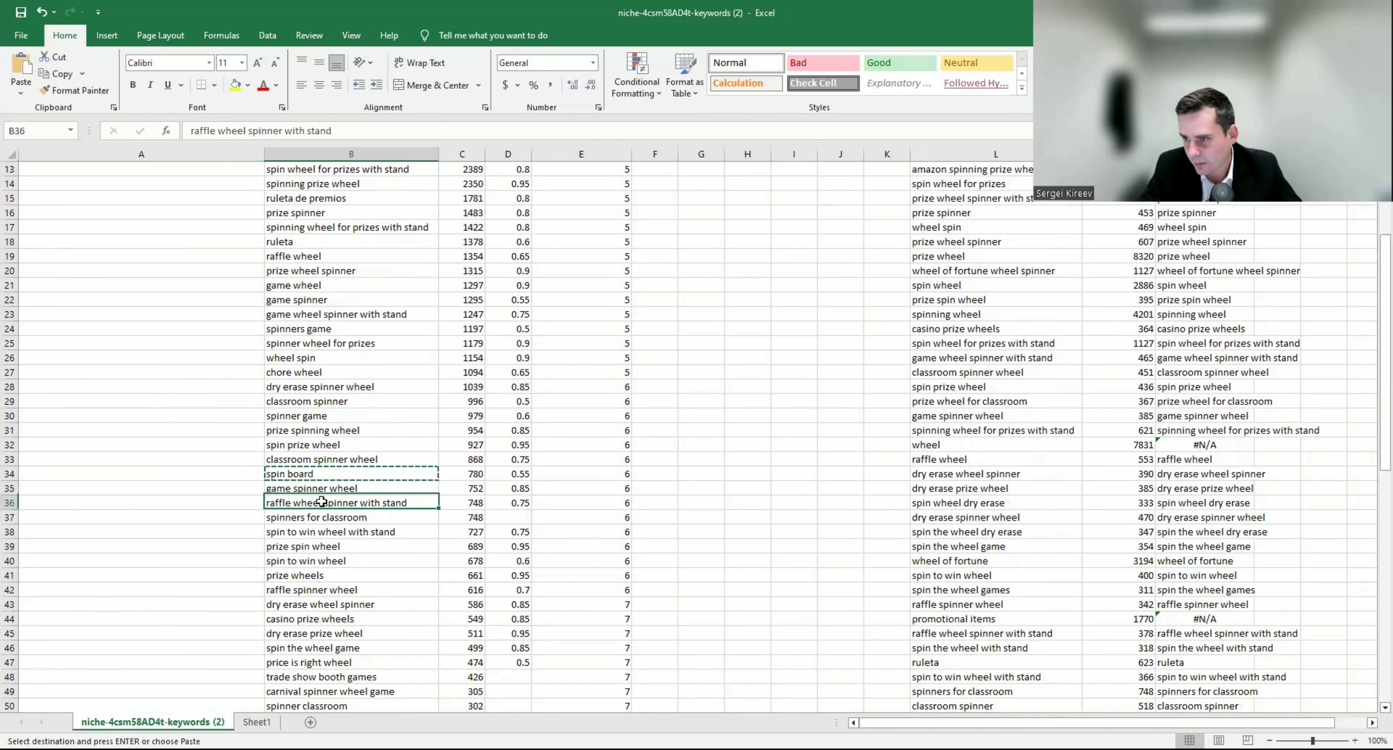
pyautogui.click(317, 517)
pyautogui.click(314, 528)
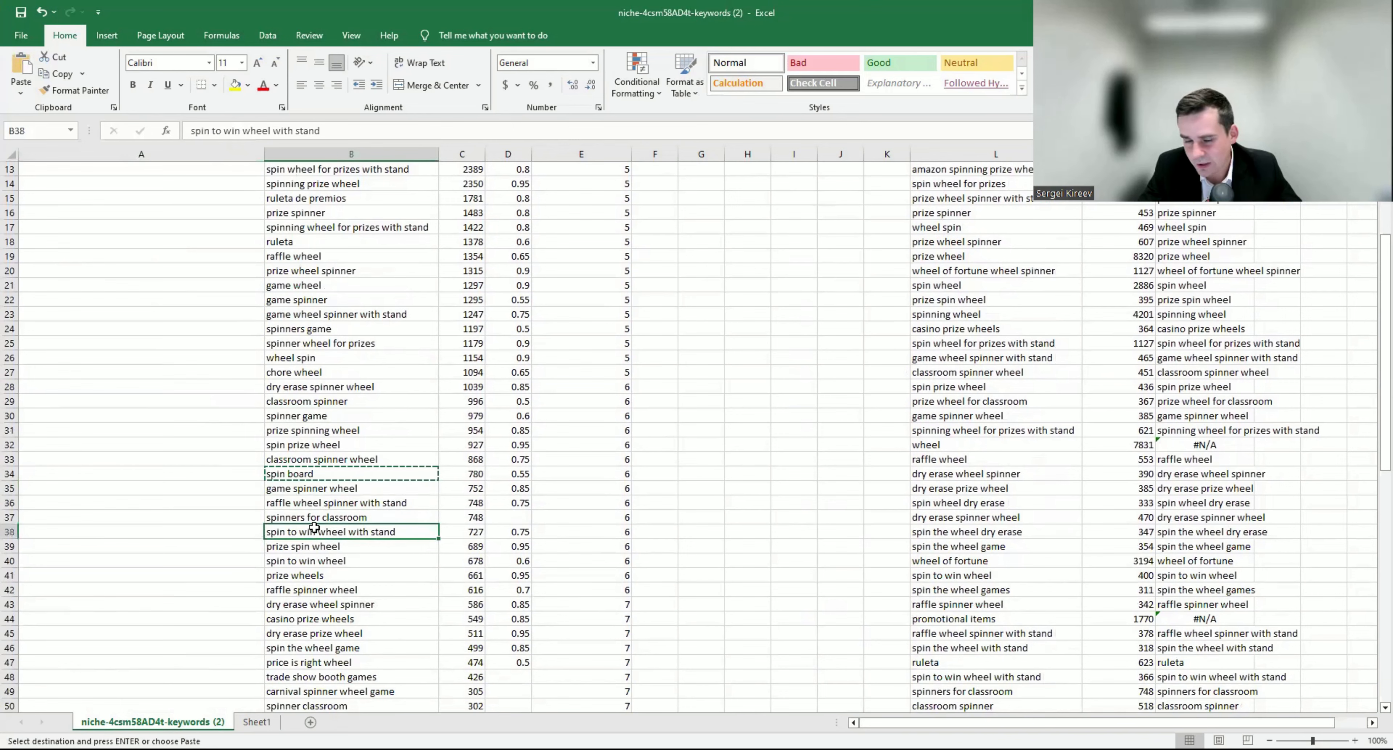
pyautogui.click(365, 545)
pyautogui.scroll(-2, 342, 435)
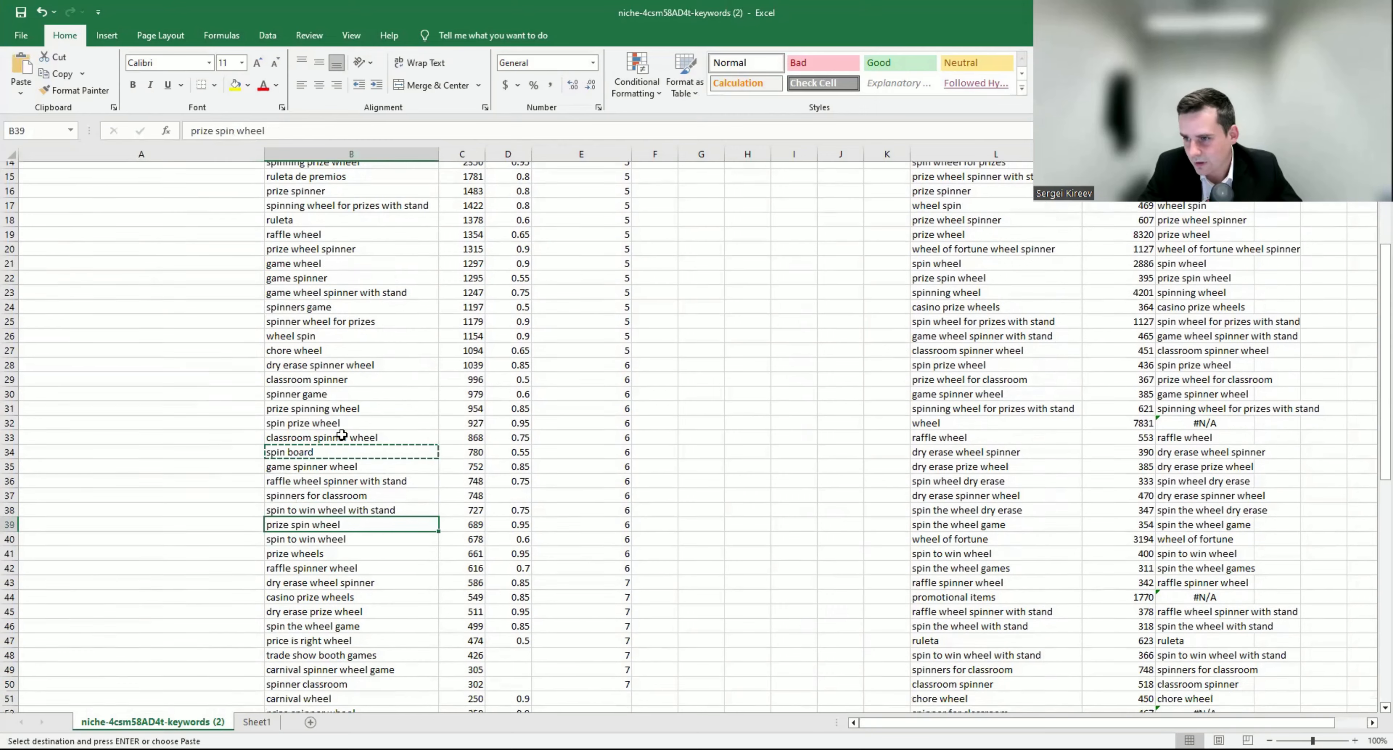
pyautogui.click(353, 477)
pyautogui.click(348, 491)
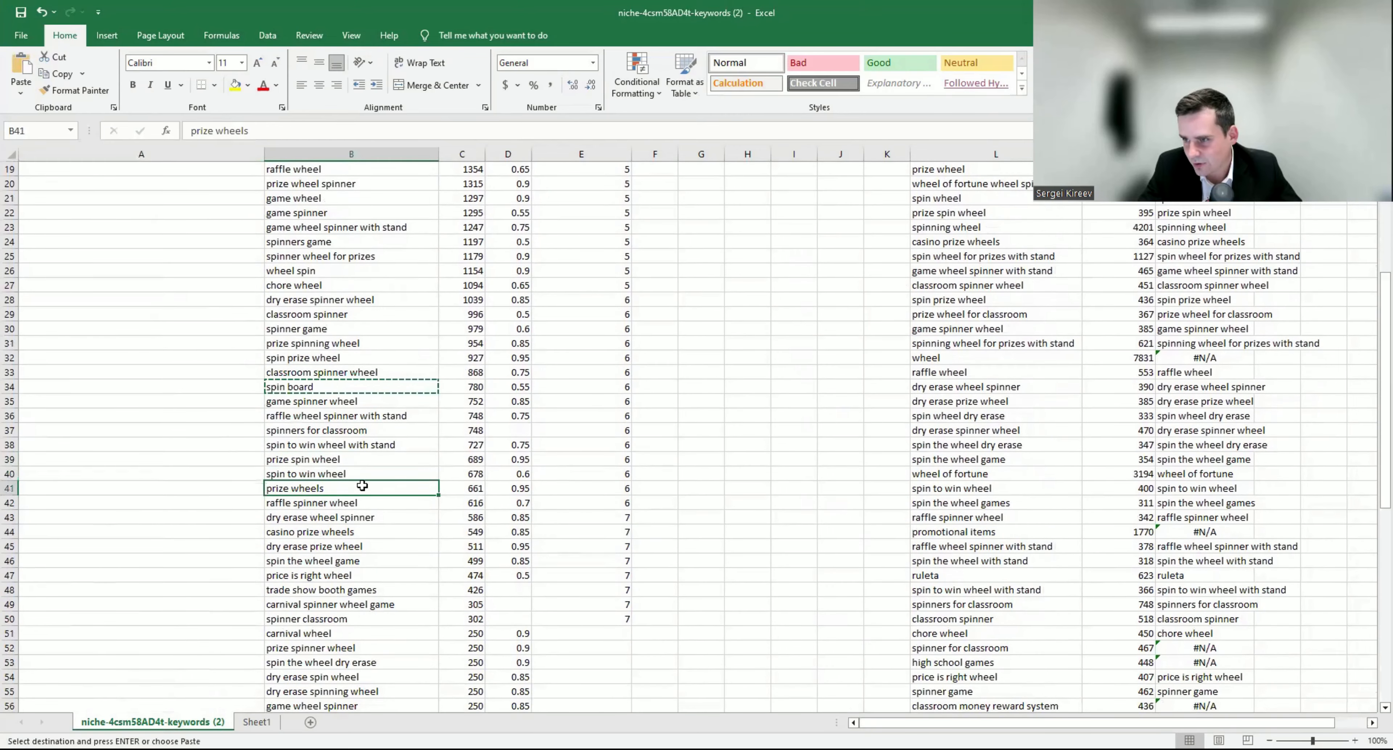
pyautogui.scroll(-1, 368, 470)
pyautogui.click(376, 462)
# Step: Enter "raffle spinner" in cell A13 of the root keyword list
pyautogui.scroll(7, 137, 365)
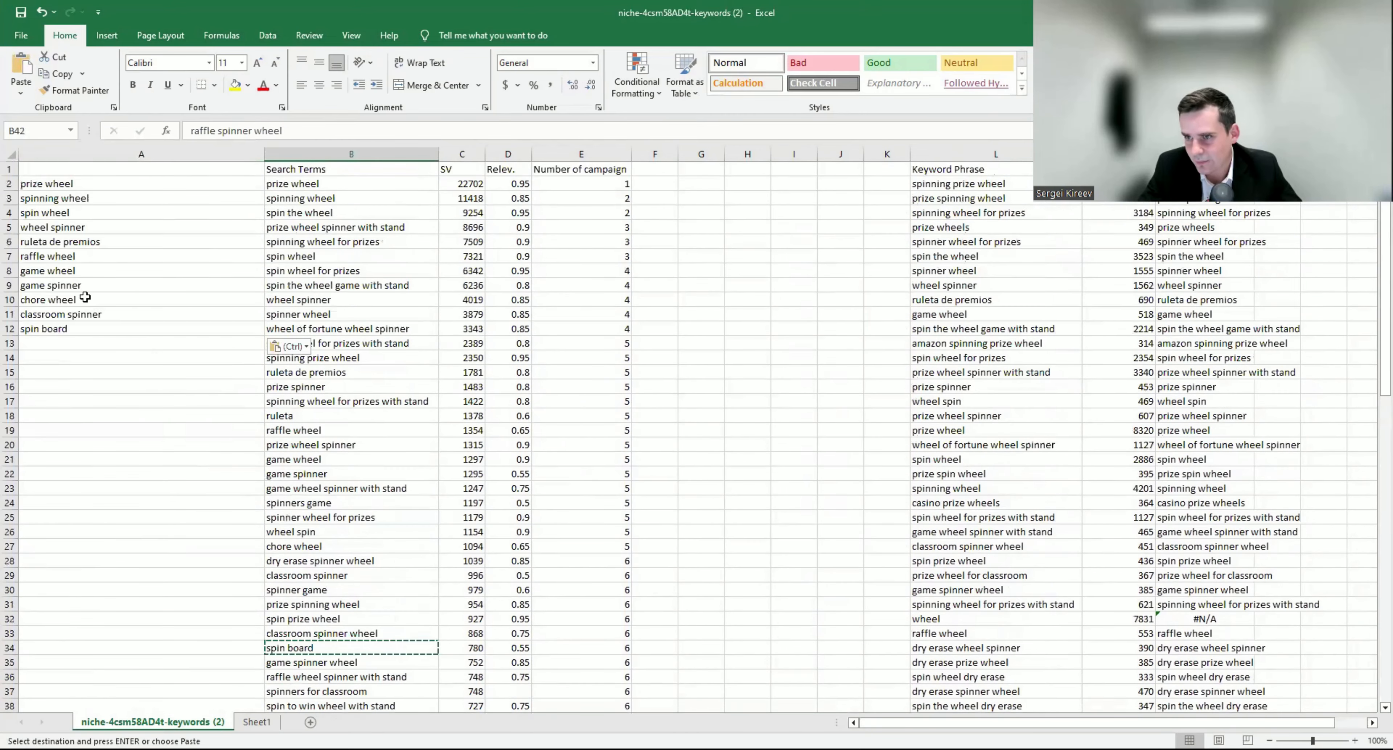
pyautogui.scroll(-6, 325, 621)
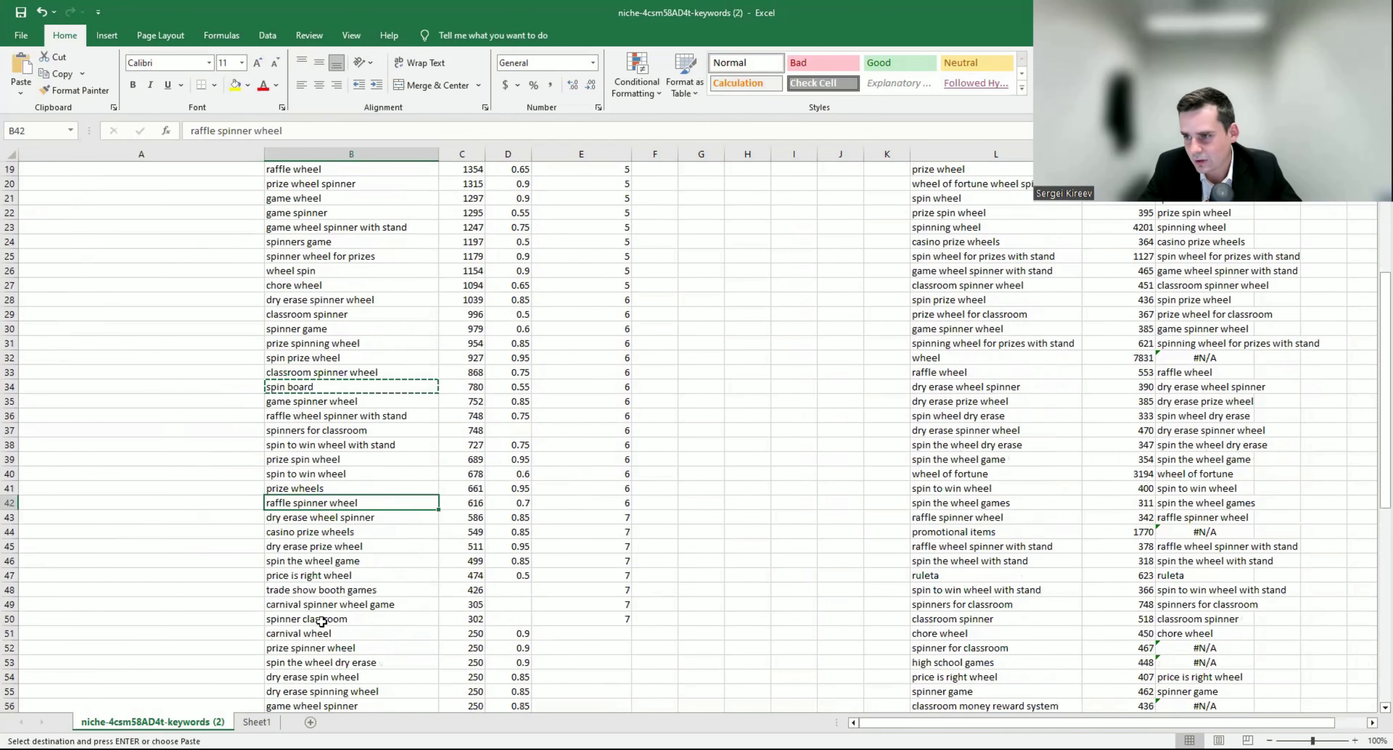
pyautogui.scroll(6, 103, 476)
pyautogui.click(77, 342)
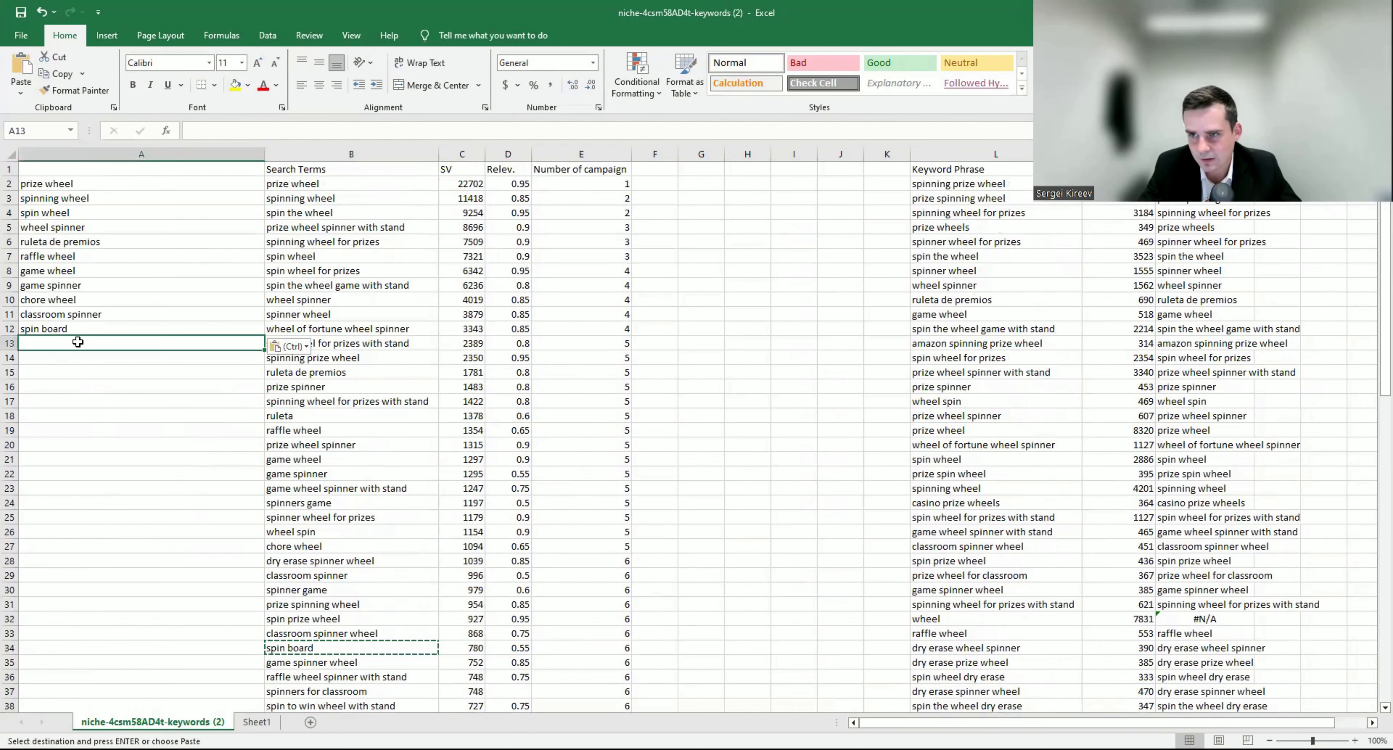
pyautogui.write('raffle spi')
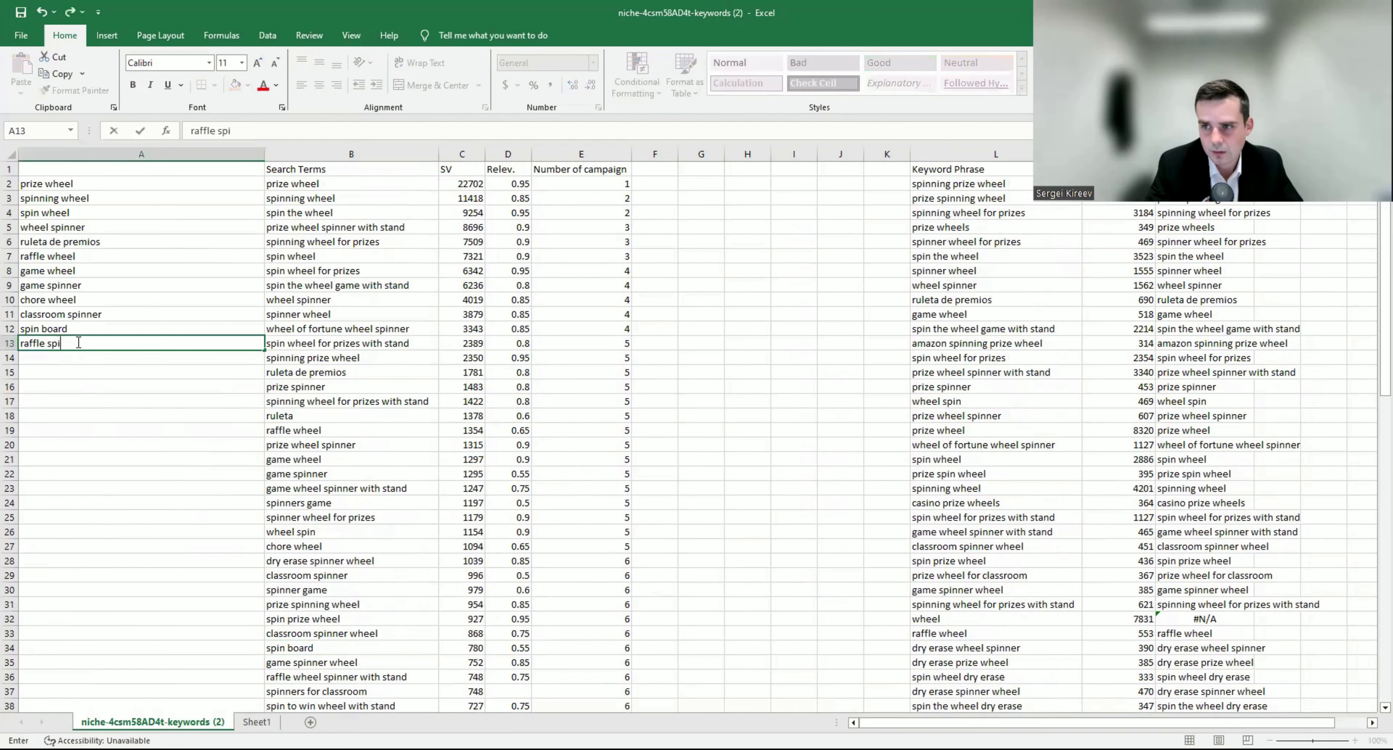
pyautogui.write('nner')
pyautogui.press('Return')
# Step: Examine the search terms one by one from B36 down to B56 for further root keywords
pyautogui.scroll(-5, 345, 416)
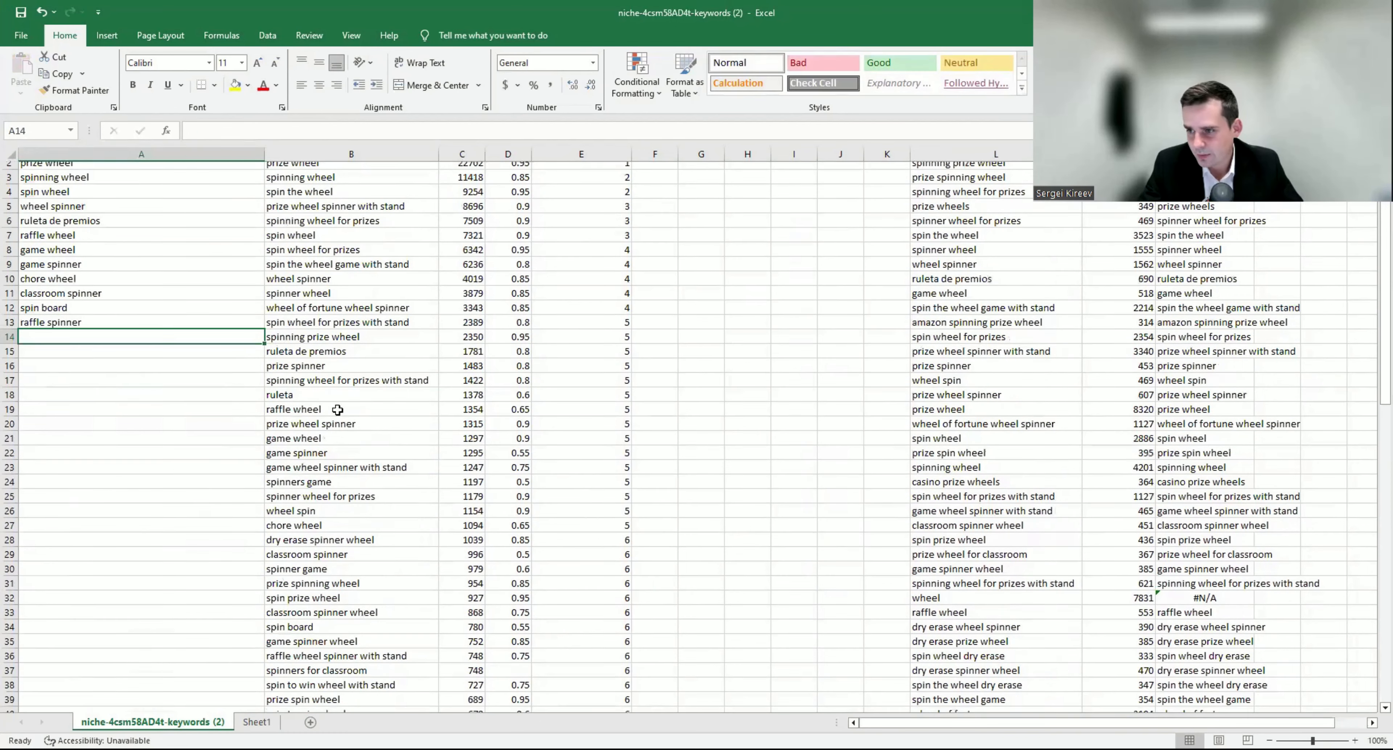
pyautogui.click(326, 459)
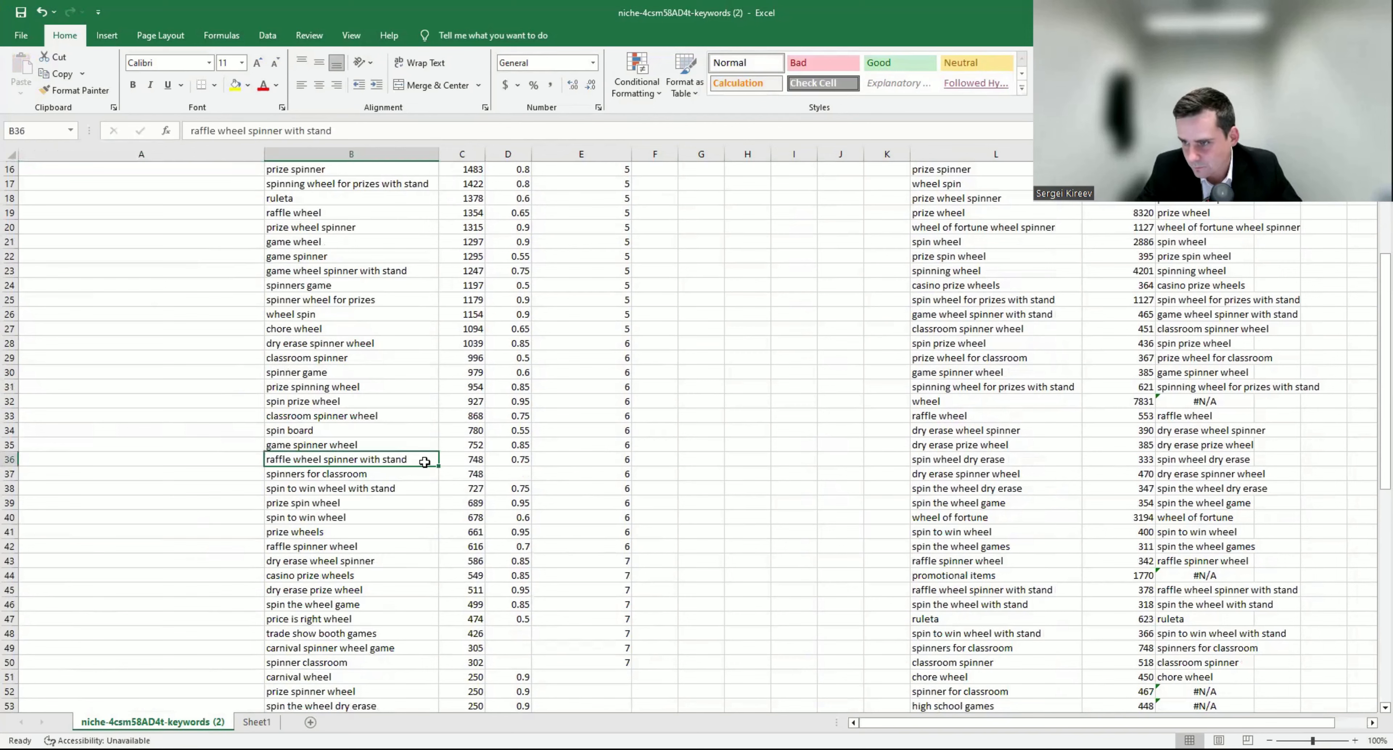
pyautogui.press('Down')
pyautogui.press('Down')
pyautogui.press('Down')
pyautogui.press('Down')
pyautogui.press('Down')
pyautogui.press('Down')
pyautogui.press('Down')
pyautogui.press('Down')
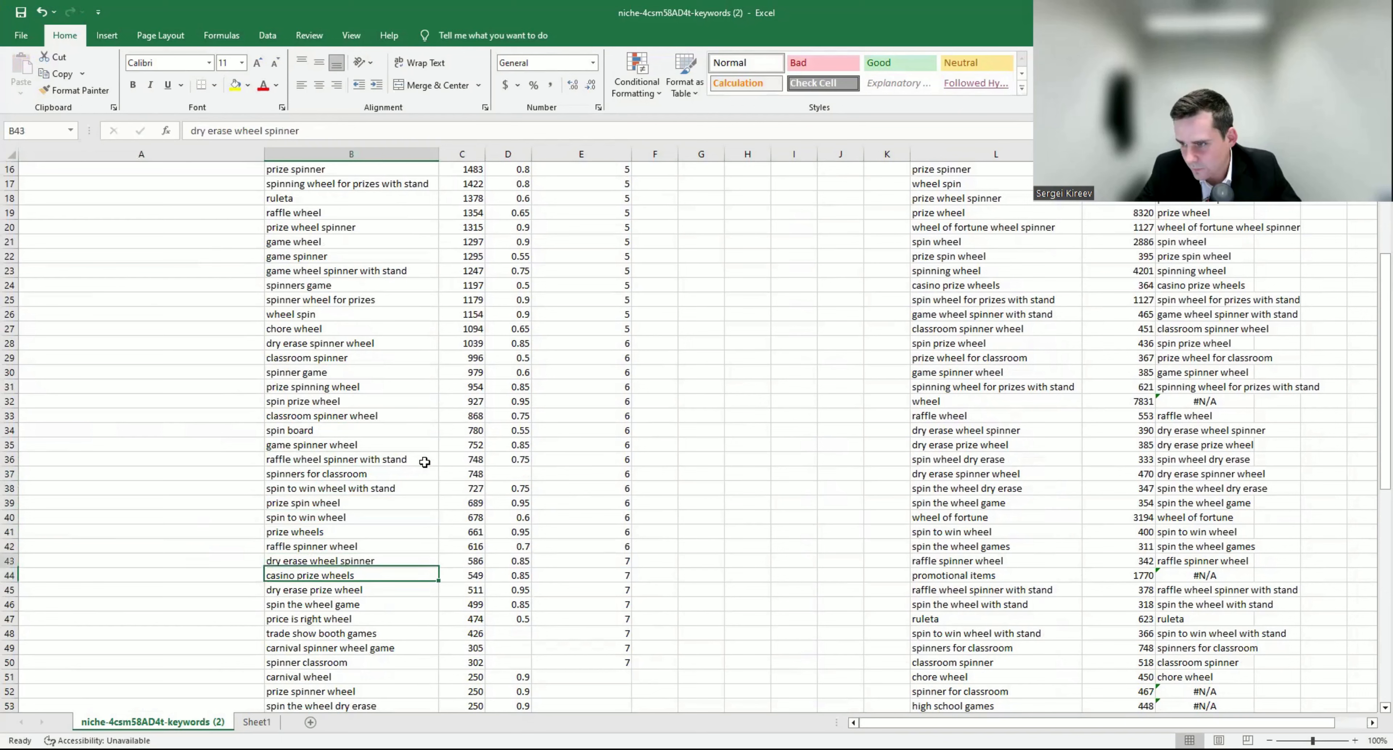
pyautogui.press('Down')
pyautogui.press('Down')
pyautogui.press('Down')
pyautogui.press('Up')
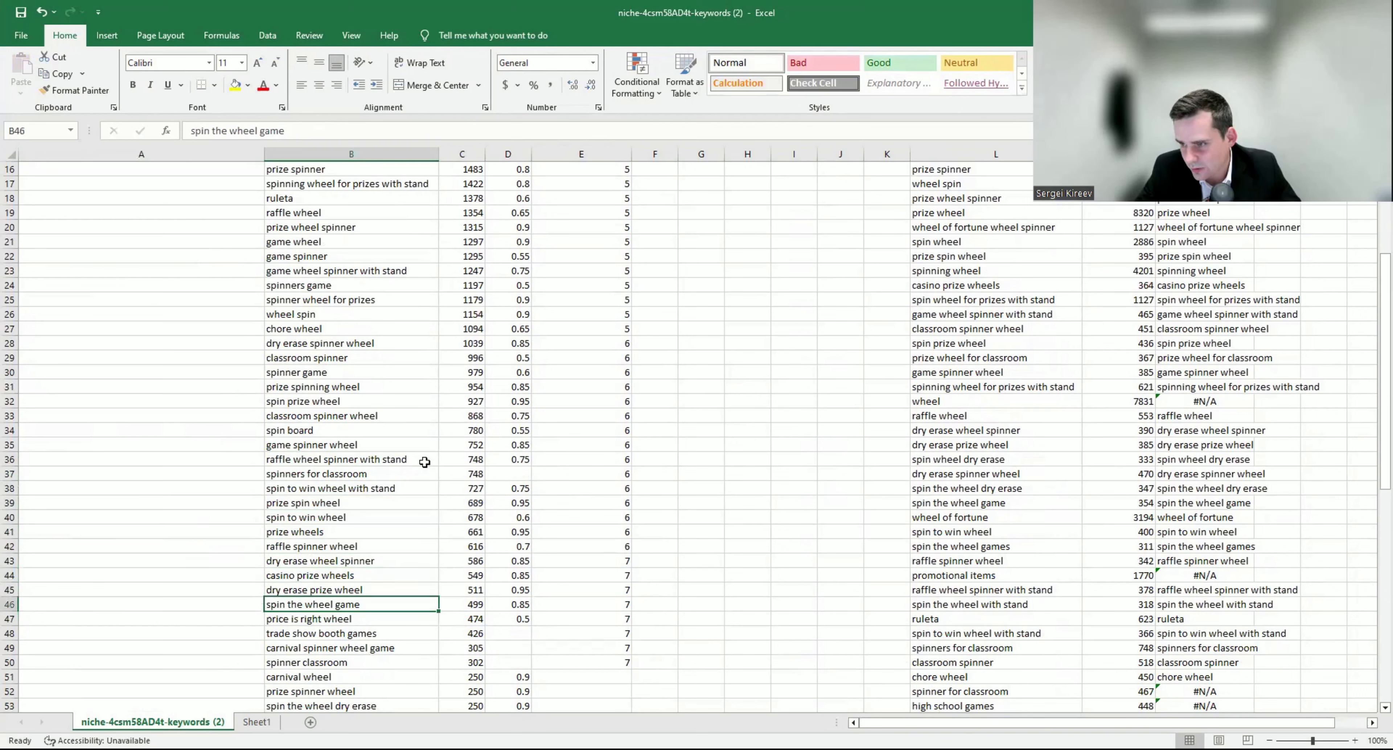
pyautogui.press('Down')
pyautogui.press('Down')
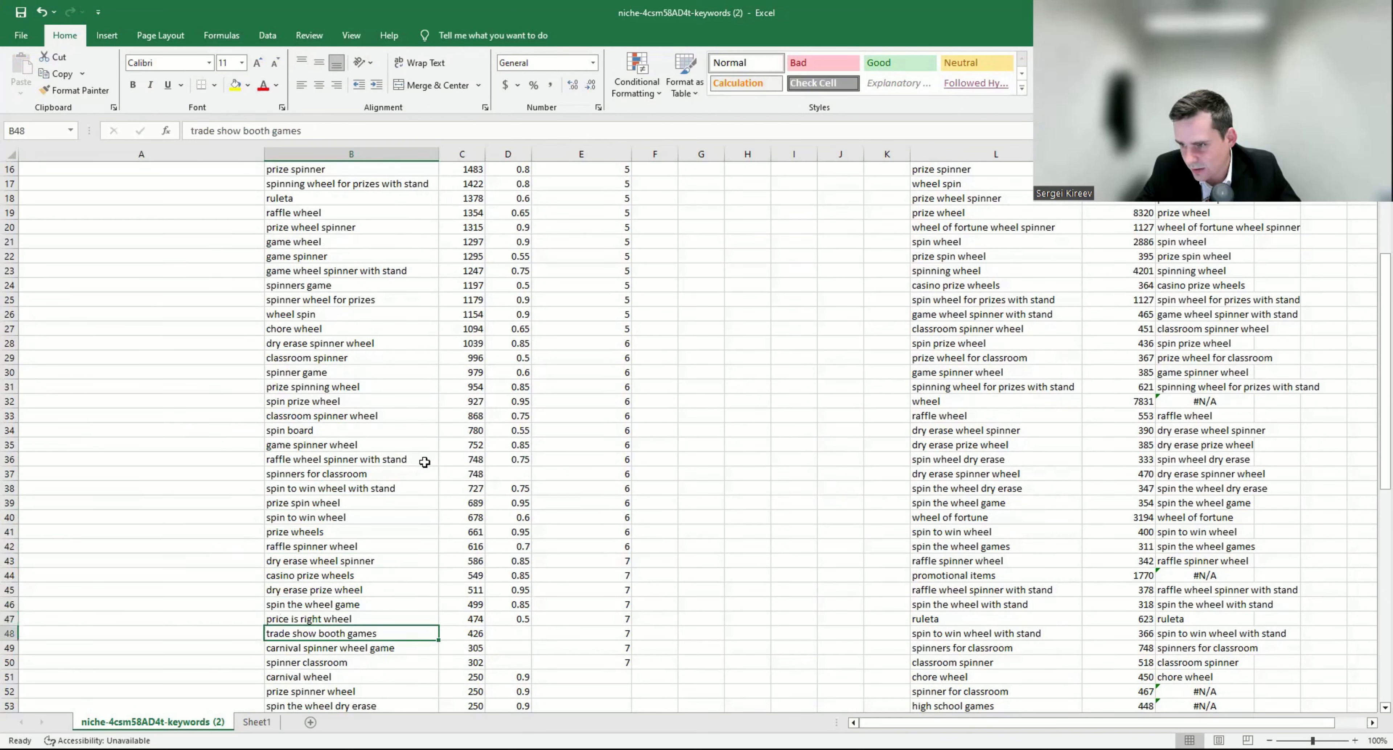
pyautogui.press('Down')
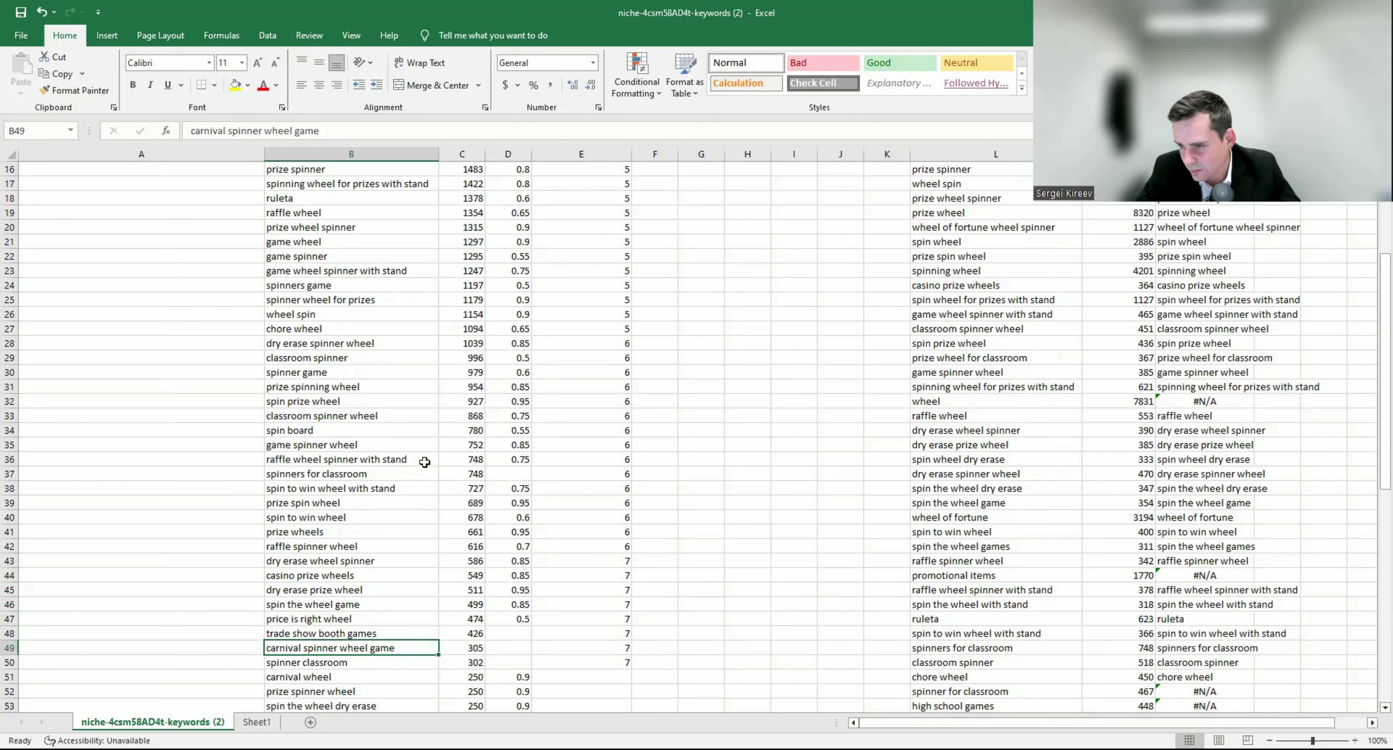
pyautogui.press('Down')
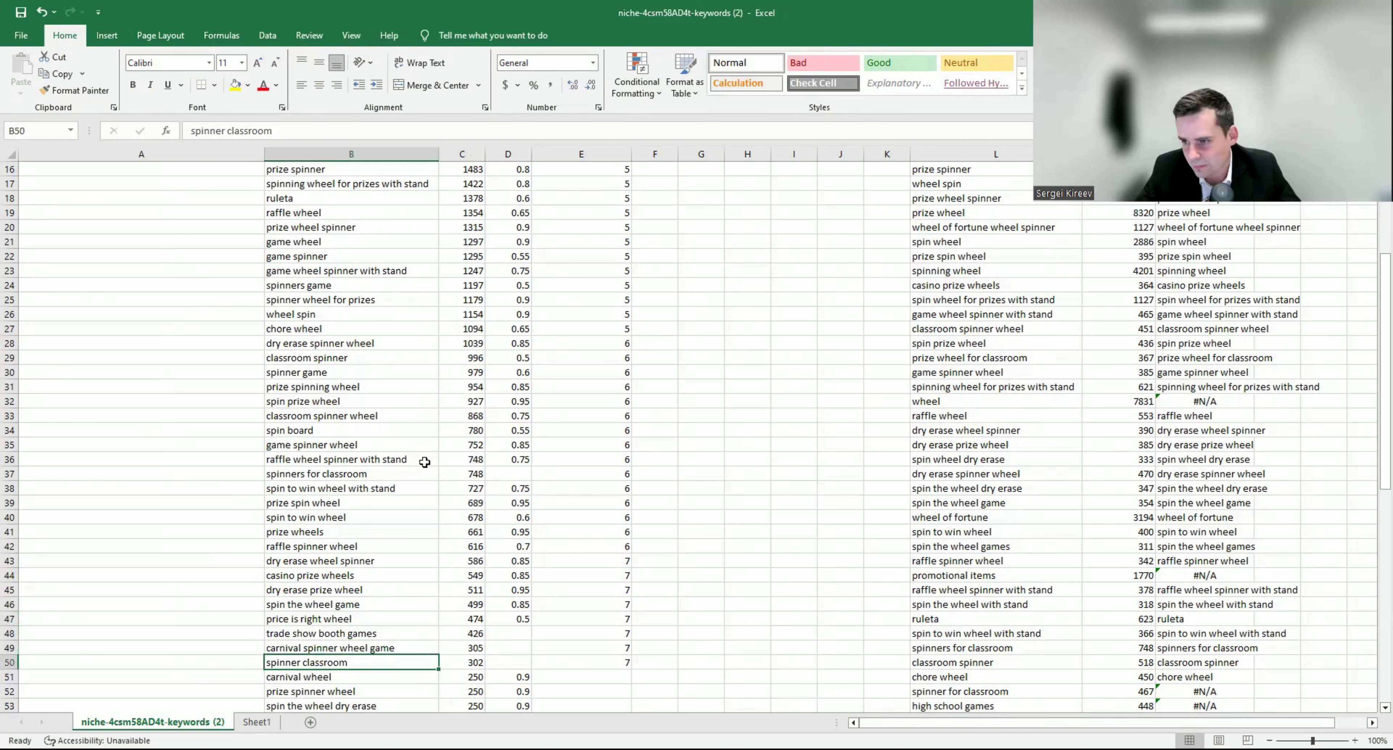
pyautogui.press('Down')
pyautogui.press('Down')
pyautogui.press('Down')
pyautogui.press('Down')
pyautogui.press('Down')
pyautogui.press('Down')
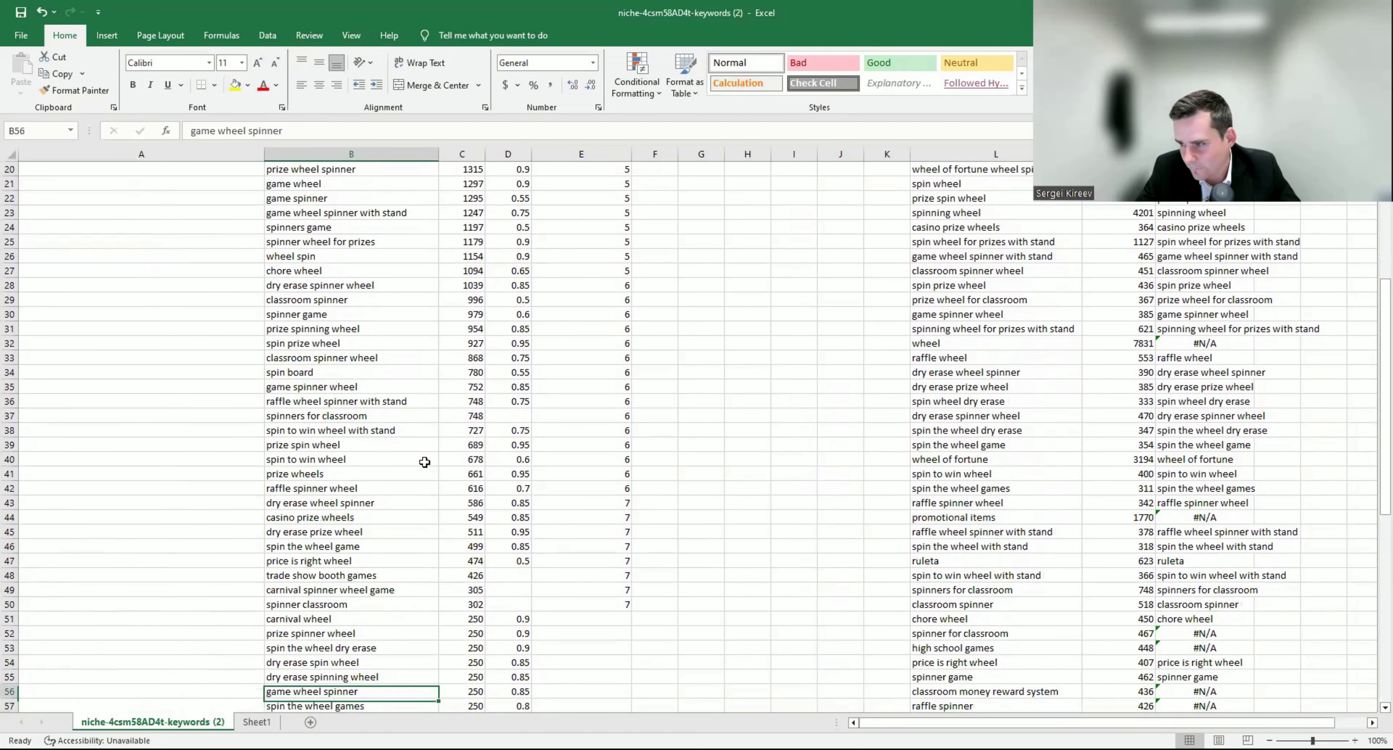
# Step: Recheck the search terms from B56 back up to B44 for root keywords missing from the list
pyautogui.press('Up')
pyautogui.press('Up')
pyautogui.press('Up')
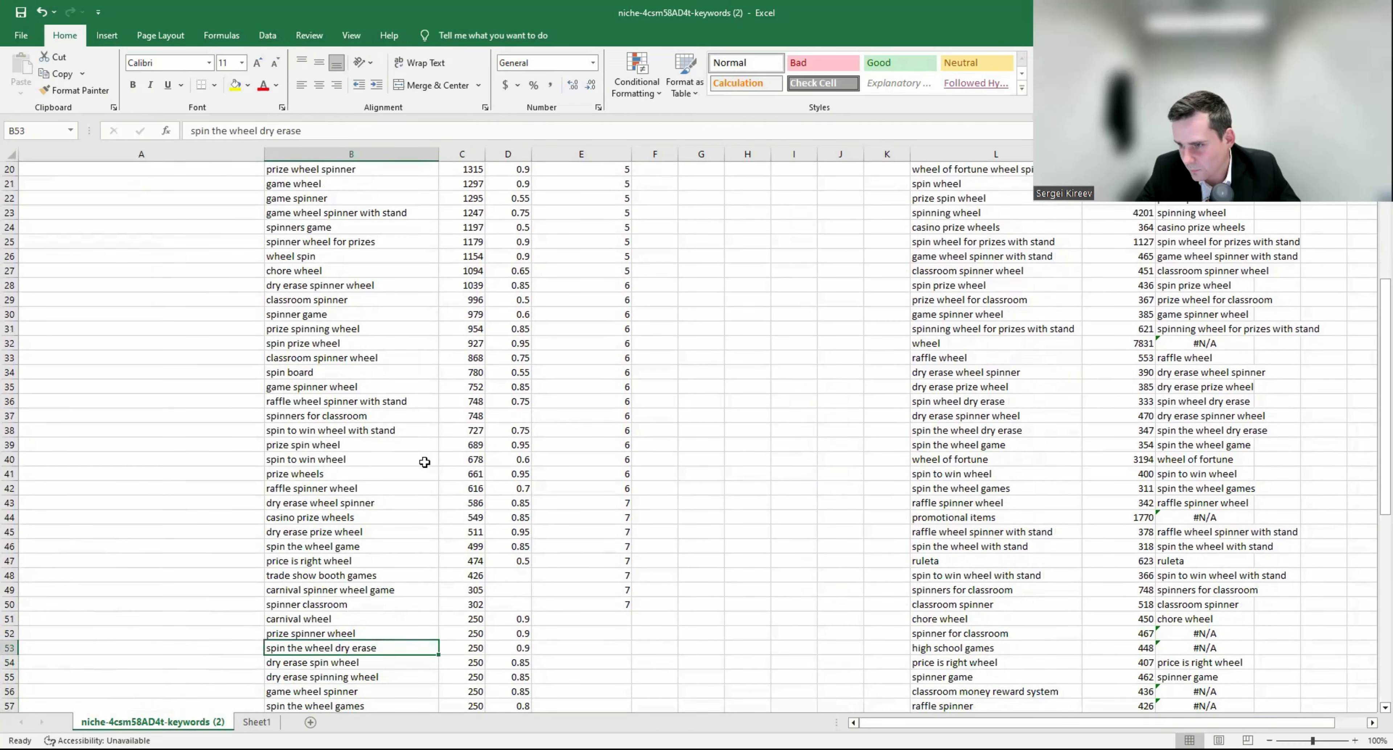
pyautogui.press('Up')
pyautogui.press('Up')
pyautogui.press('Up')
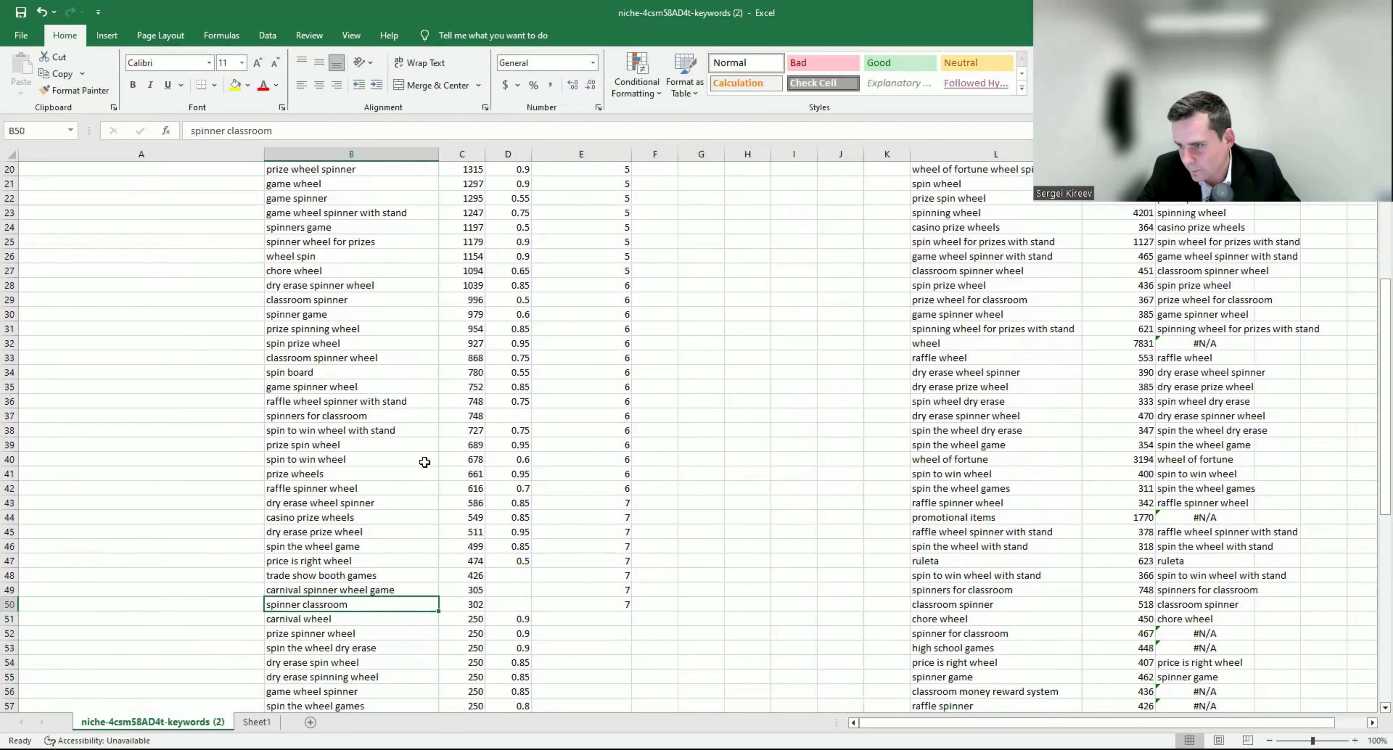
pyautogui.press('Up')
pyautogui.press('Up')
pyautogui.press('Up')
pyautogui.press('Up')
pyautogui.press('Up')
pyautogui.press('Up')
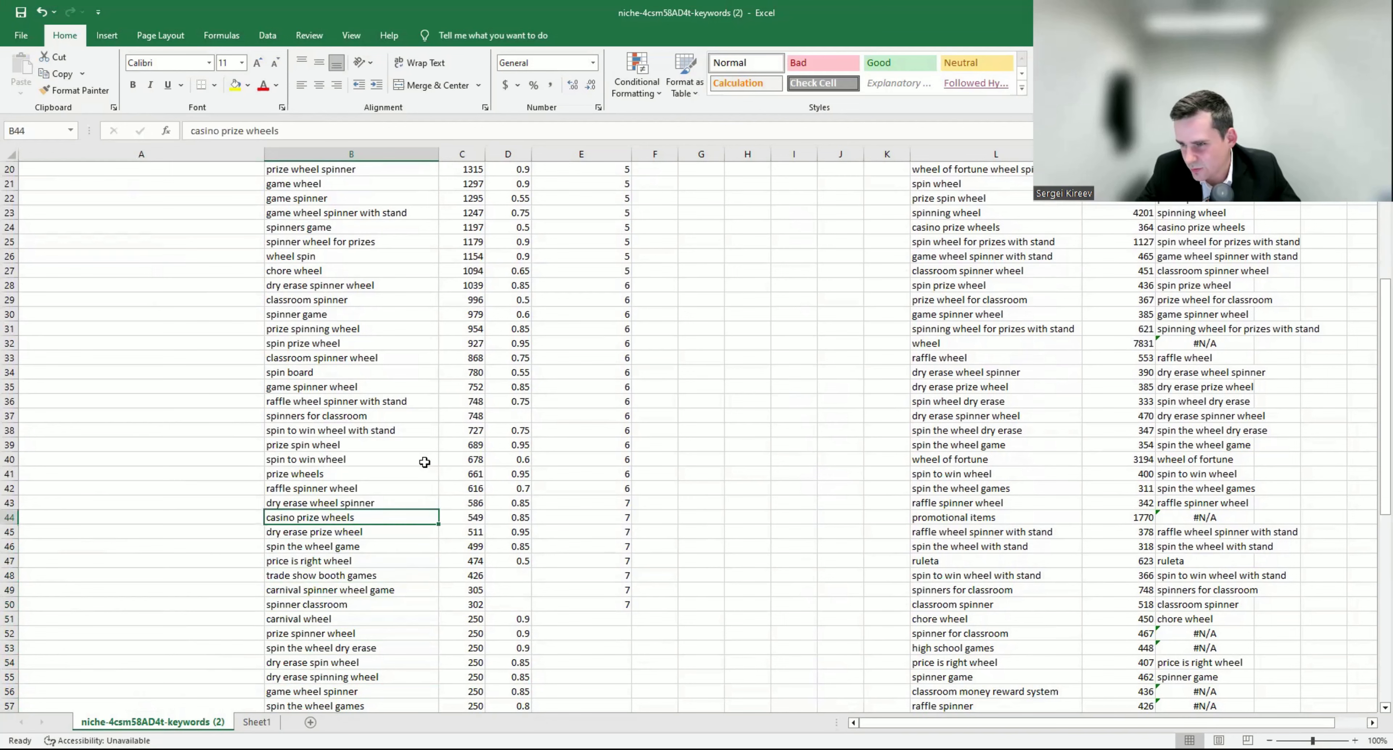
# Step: Enter "reward spinner" in cell A14 of the root keyword list
pyautogui.scroll(6, 388, 533)
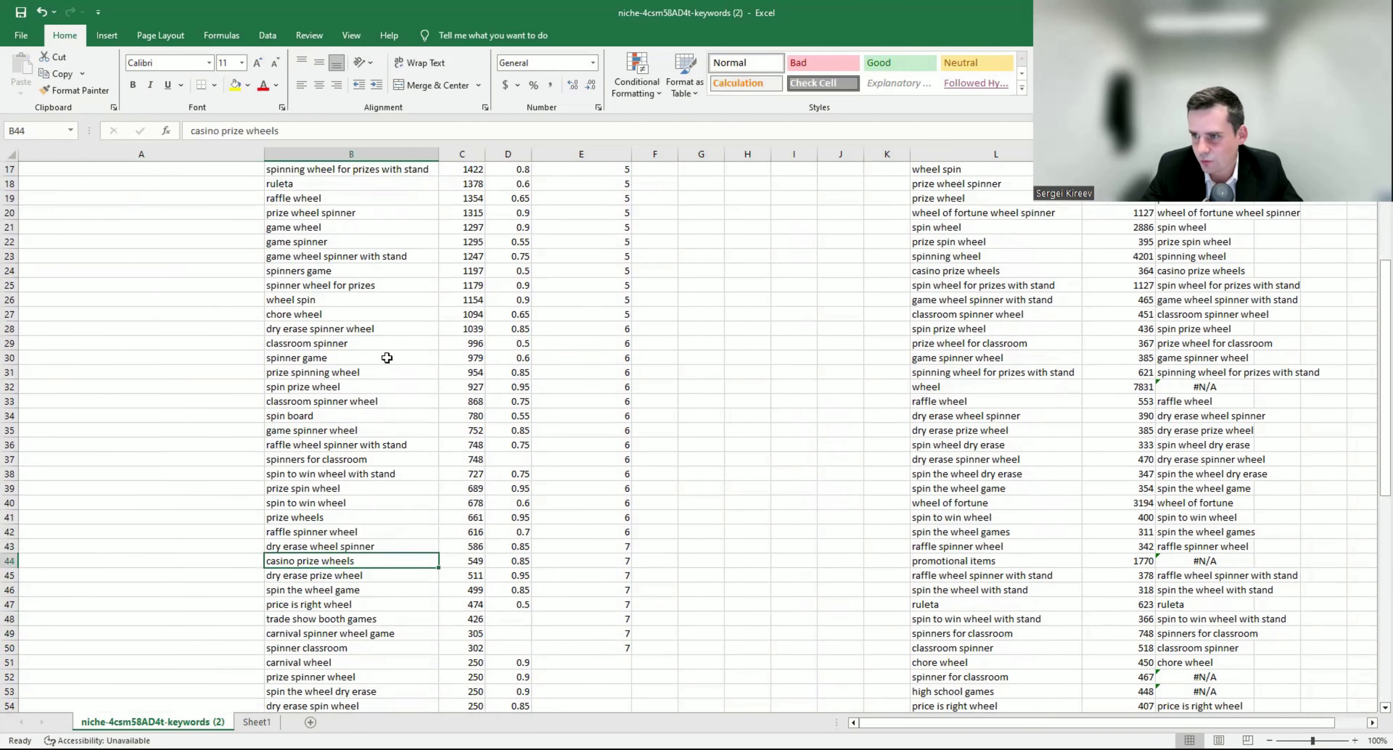
pyautogui.click(416, 178)
pyautogui.click(96, 359)
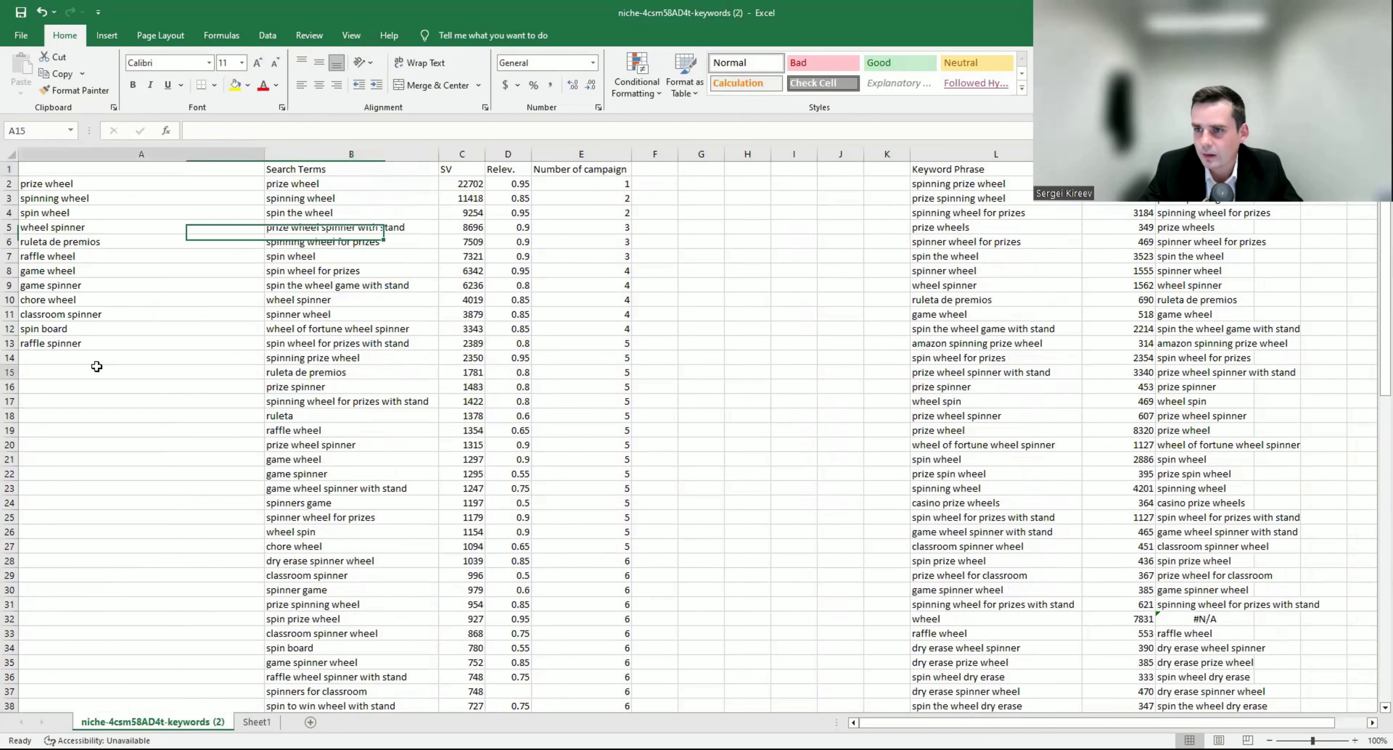
pyautogui.write('reward ')
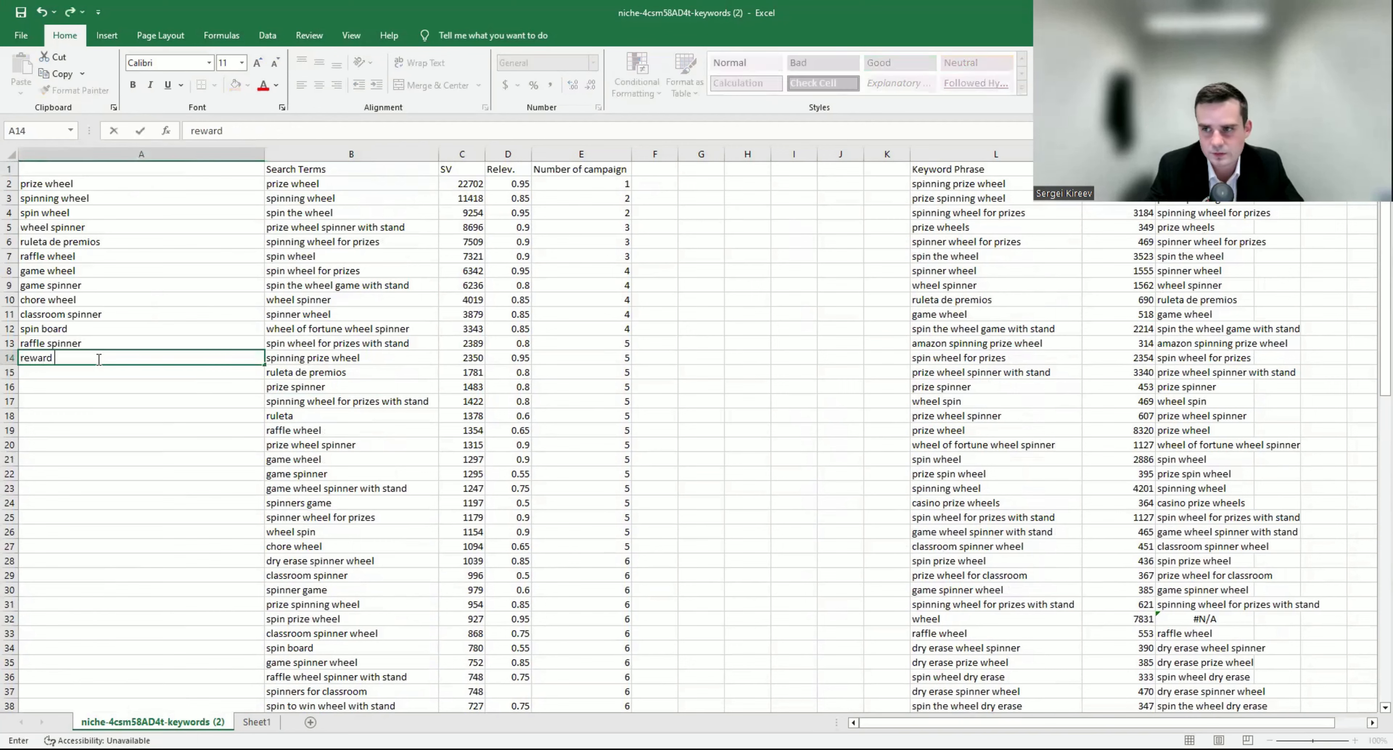
pyautogui.write('spinn')
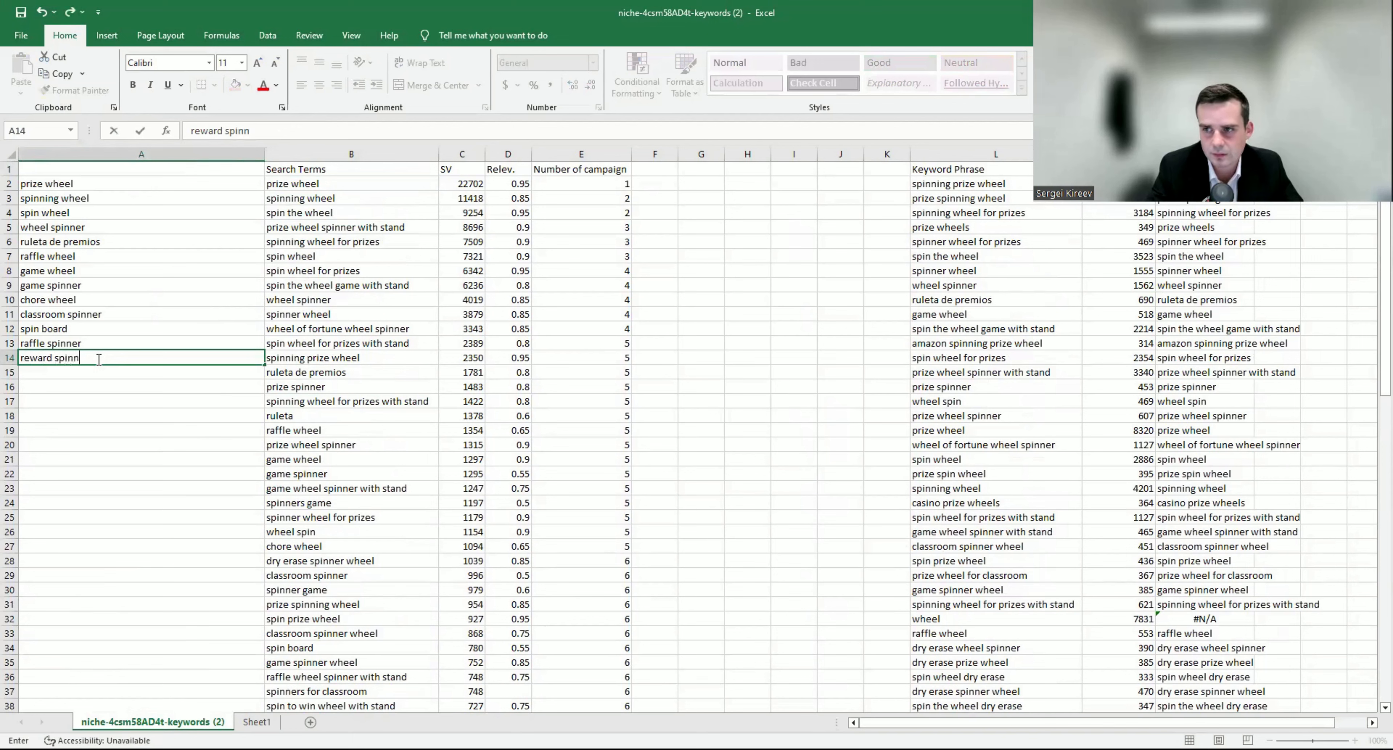
pyautogui.write('er')
pyautogui.press('Return')
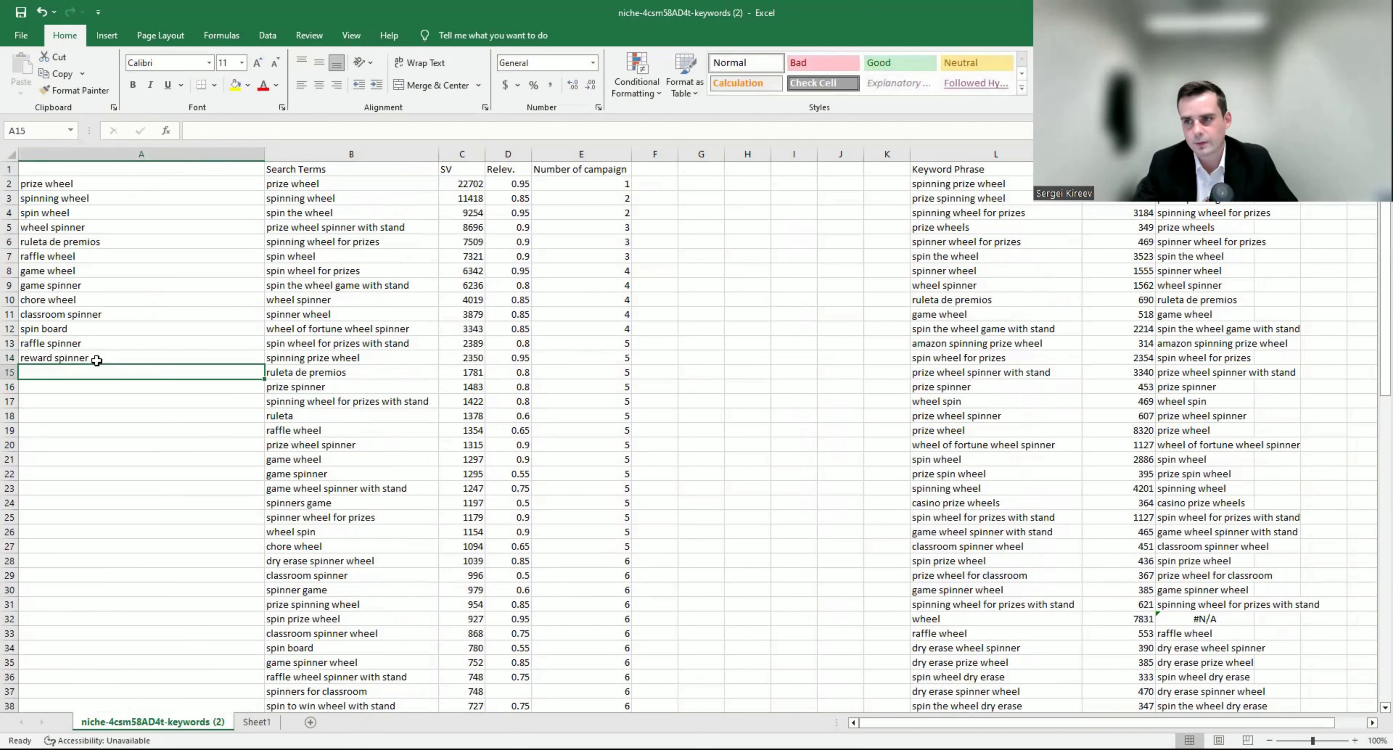
# Step: Select the root keywords in A2:A14 and narrow column A to fit them more closely
pyautogui.click(140, 183)
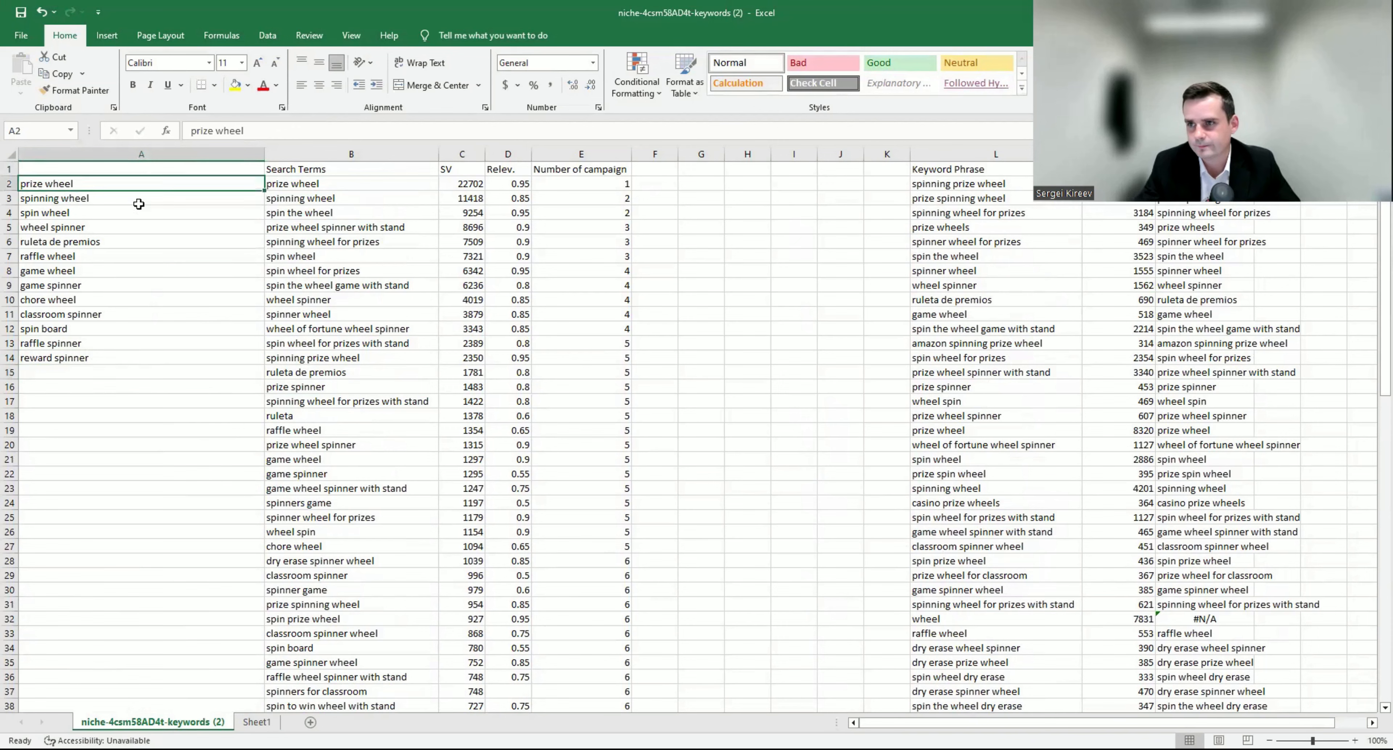
pyautogui.moveTo(139, 204); pyautogui.dragTo(148, 362)
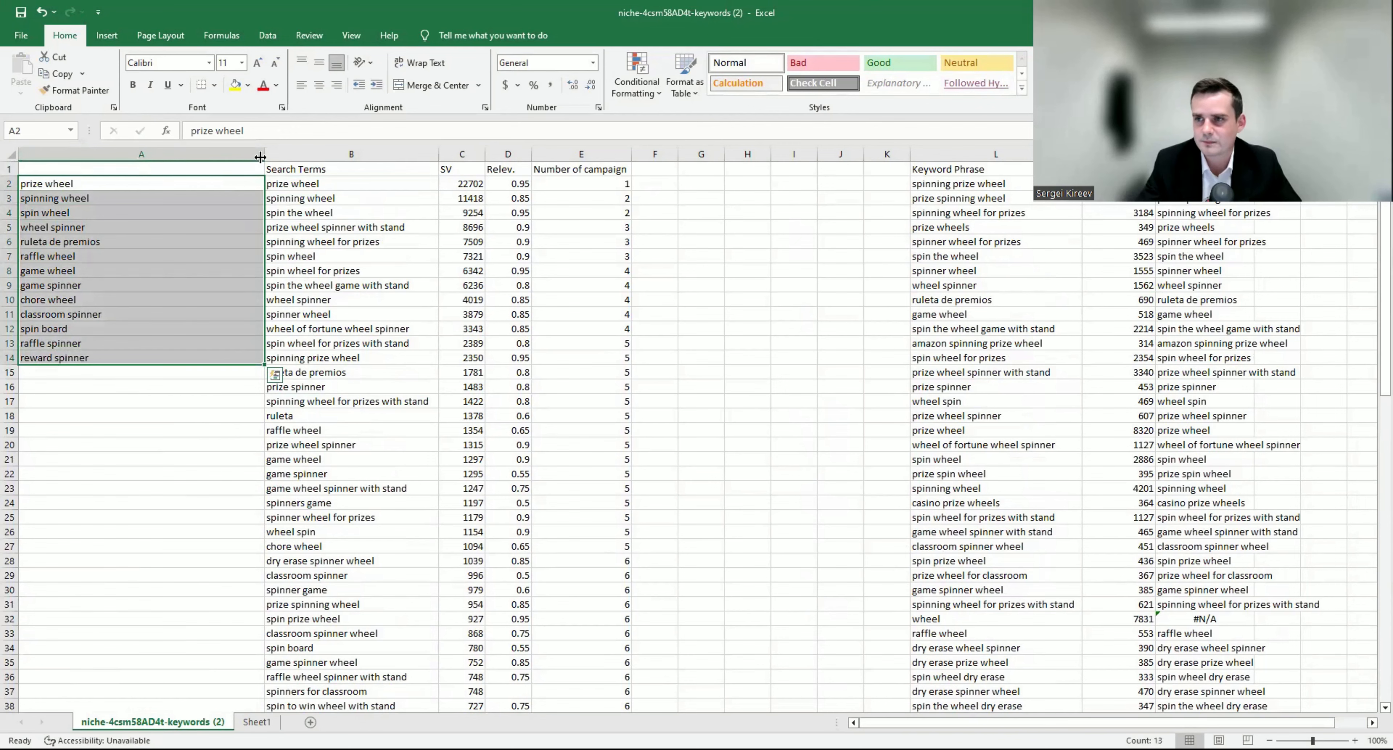
pyautogui.moveTo(260, 158); pyautogui.dragTo(128, 186)
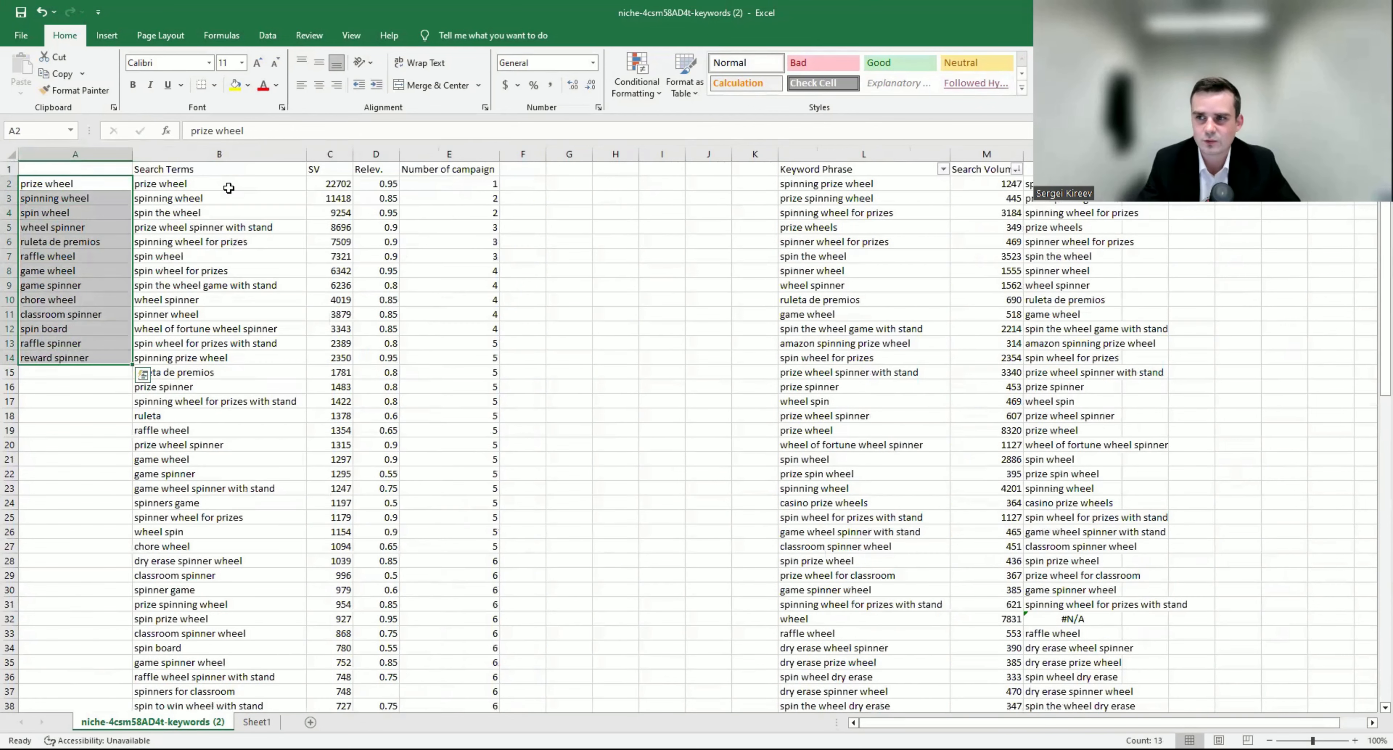
# Step: Review the root keywords in A2:A14 alongside the search terms, search volumes, relevance values and the Keyword Phrase column
pyautogui.moveTo(103, 186); pyautogui.dragTo(98, 360)
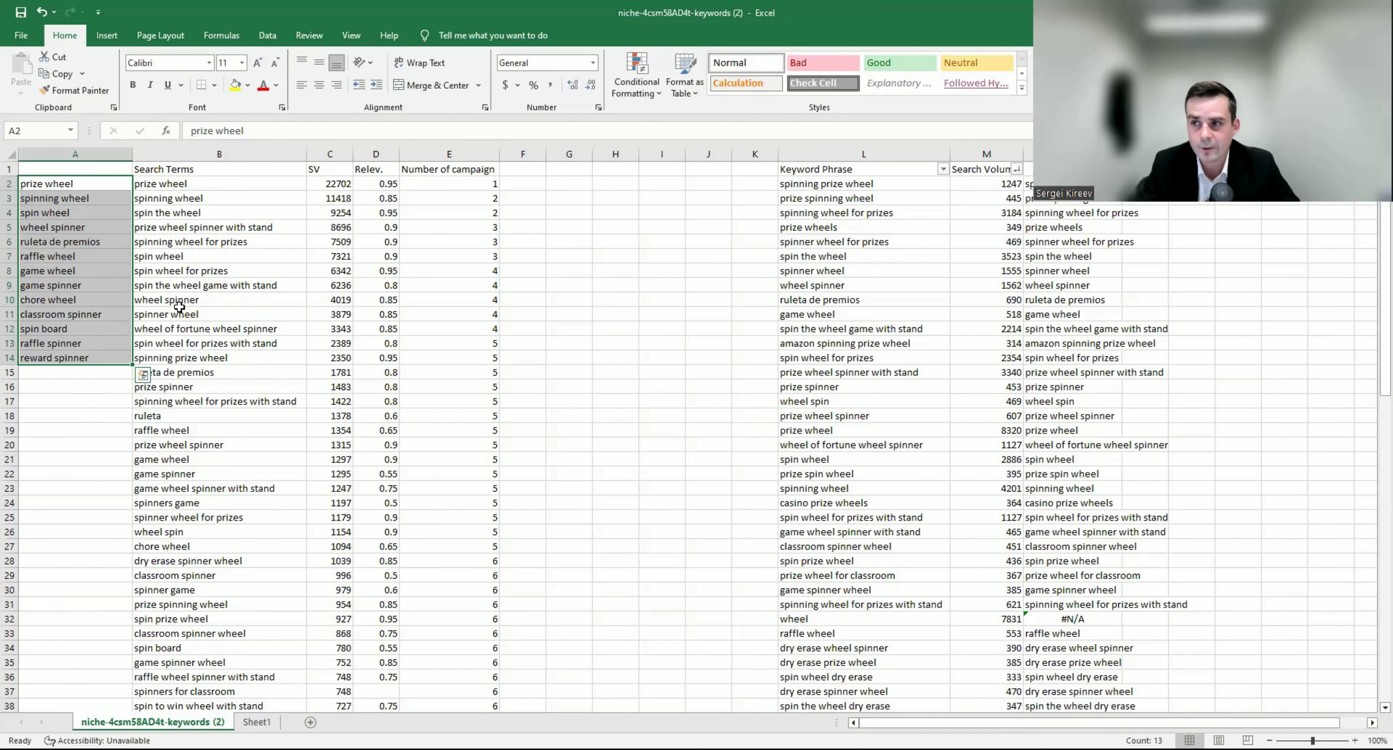
pyautogui.moveTo(340, 185); pyautogui.dragTo(399, 708)
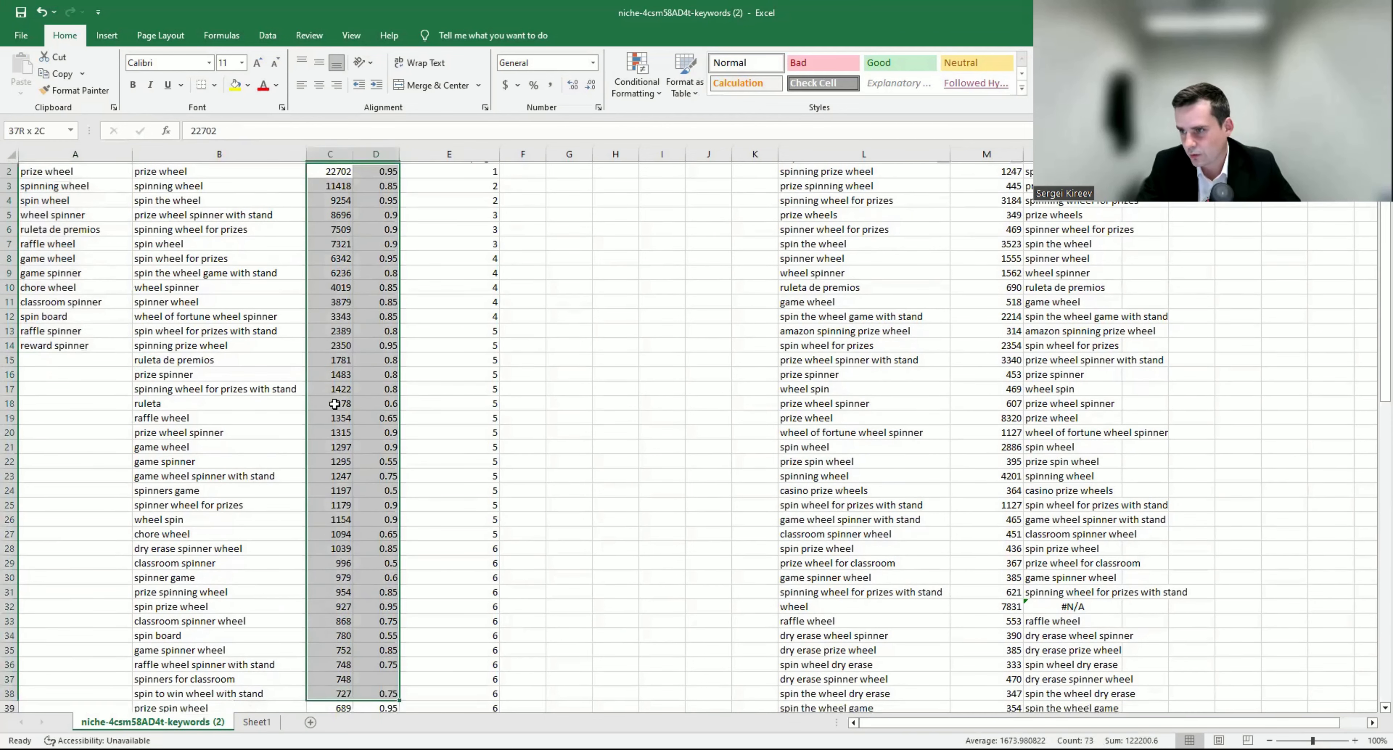
pyautogui.moveTo(335, 404); pyautogui.dragTo(335, 417)
pyautogui.scroll(11, 535, 477)
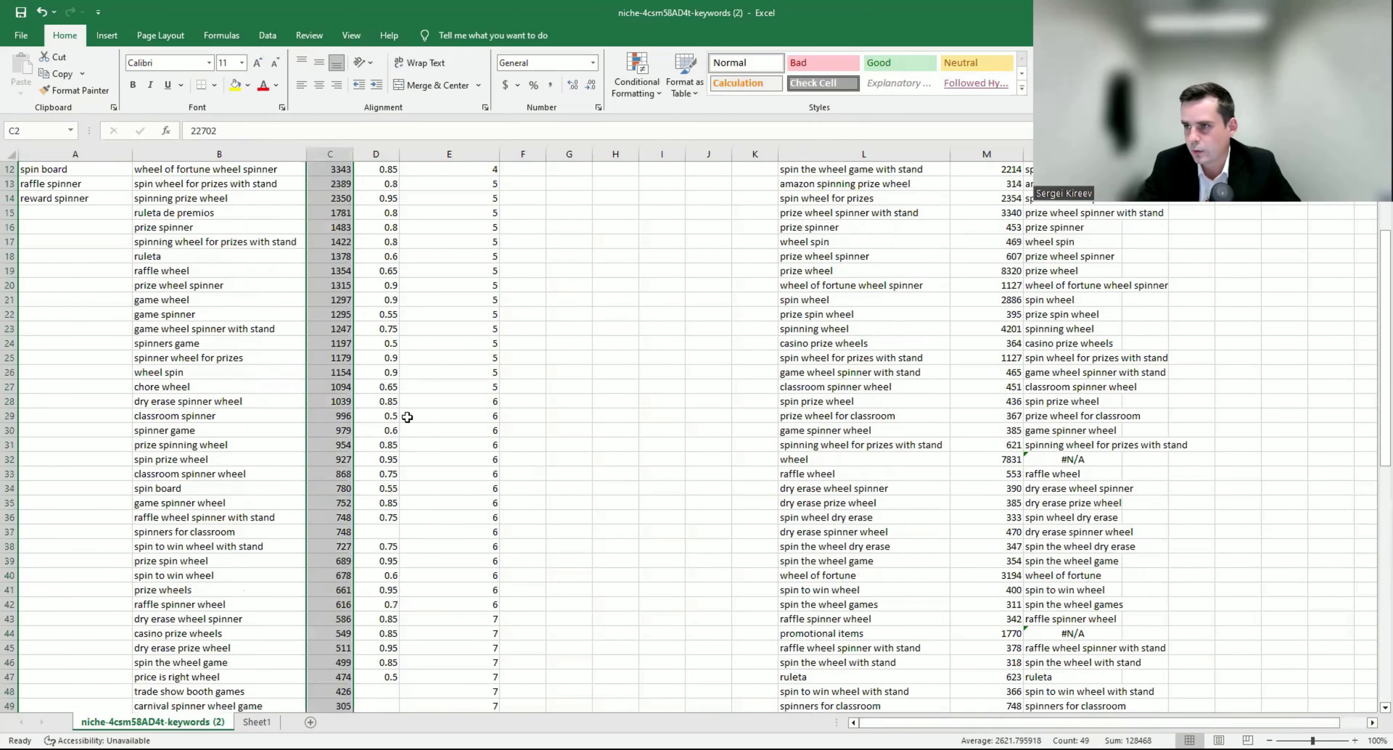
pyautogui.moveTo(66, 184); pyautogui.dragTo(67, 361)
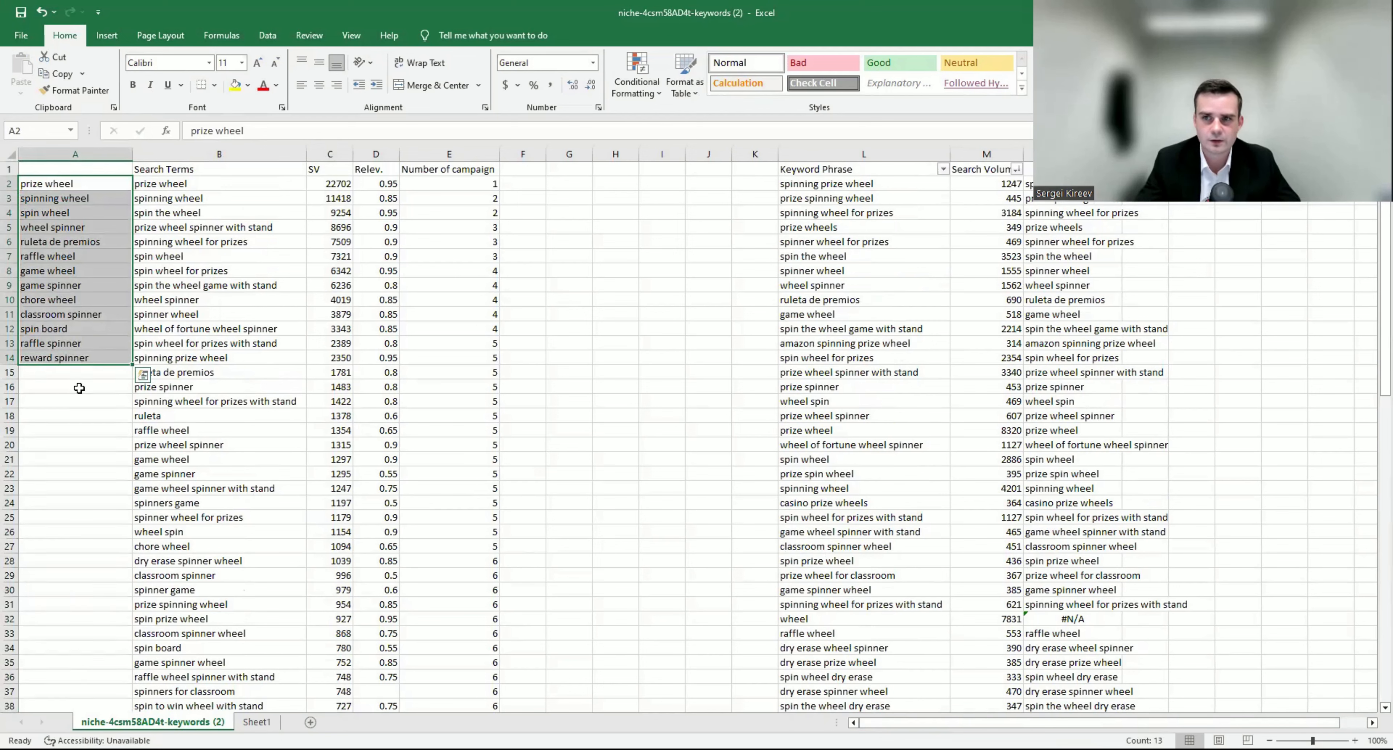
pyautogui.click(234, 155)
pyautogui.click(233, 167)
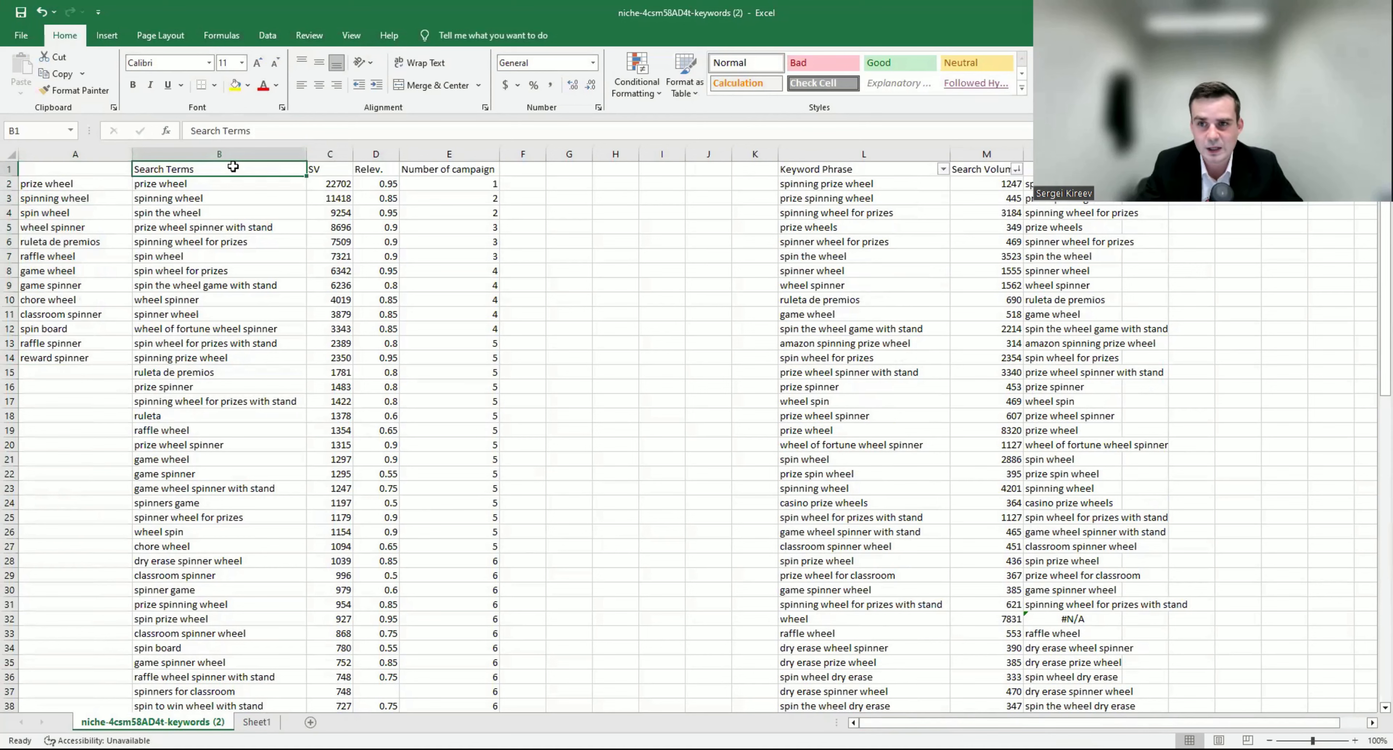
pyautogui.click(858, 152)
# Step: Add a new blank worksheet to the keyword workbook
pyautogui.click(705, 242)
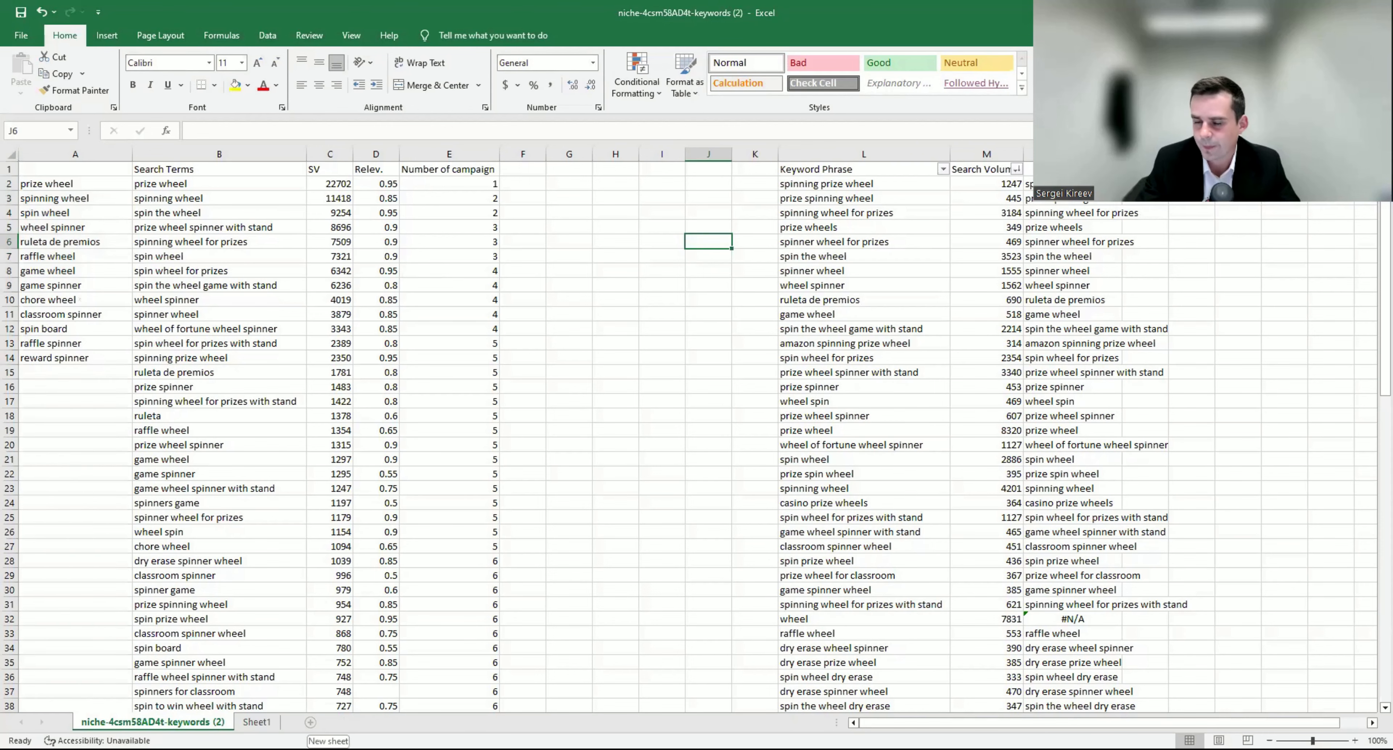
pyautogui.click(309, 722)
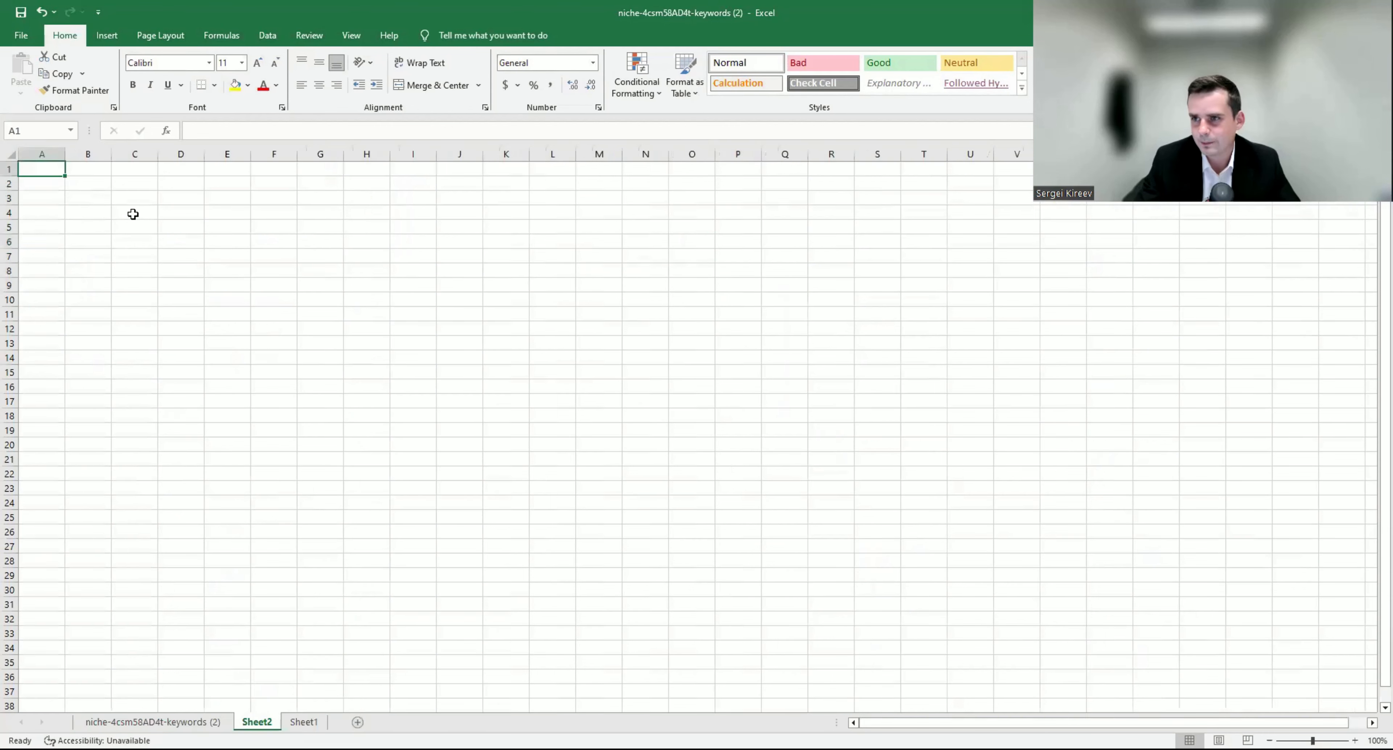
# Step: Enter "SP Exact" as a column header in cell C2 of the blank sheet
pyautogui.click(139, 186)
pyautogui.write('SP E')
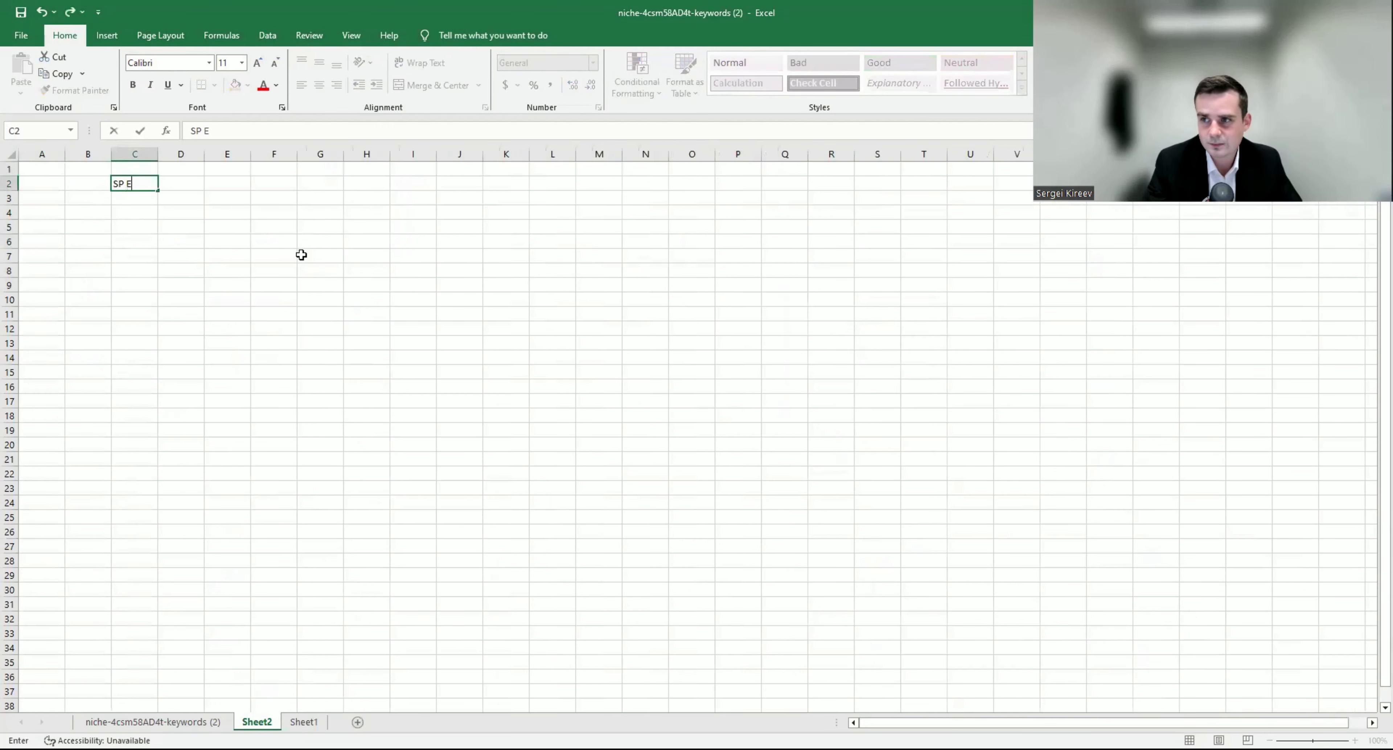
pyautogui.write('xact')
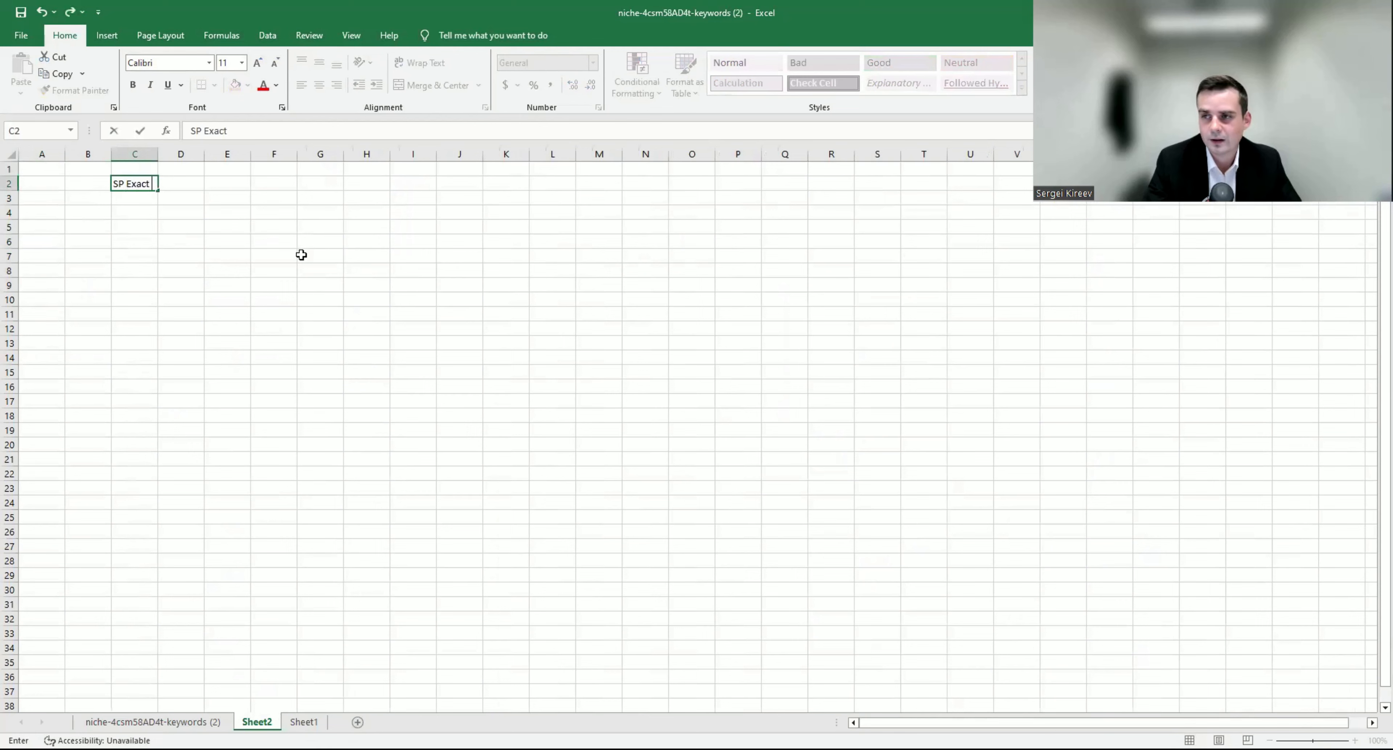
pyautogui.press('Return')
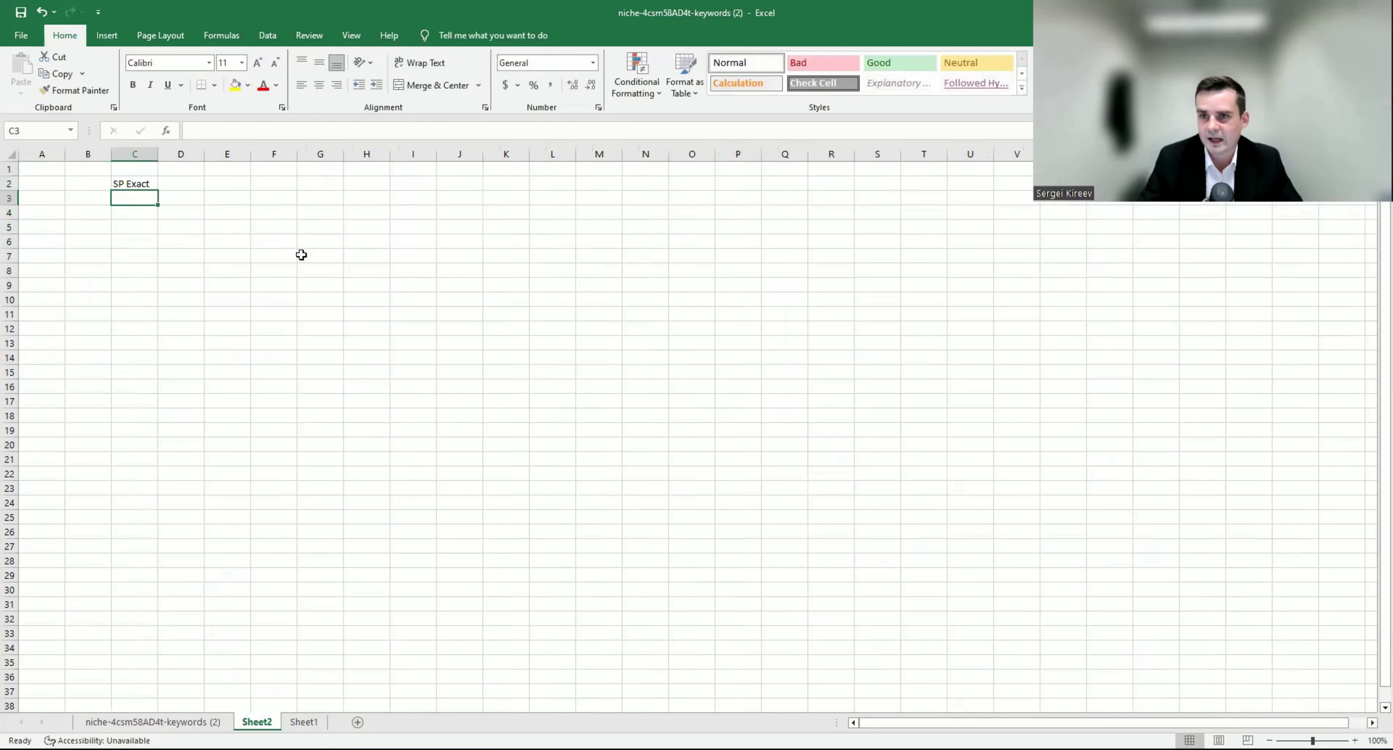
pyautogui.click(184, 185)
pyautogui.write('SP')
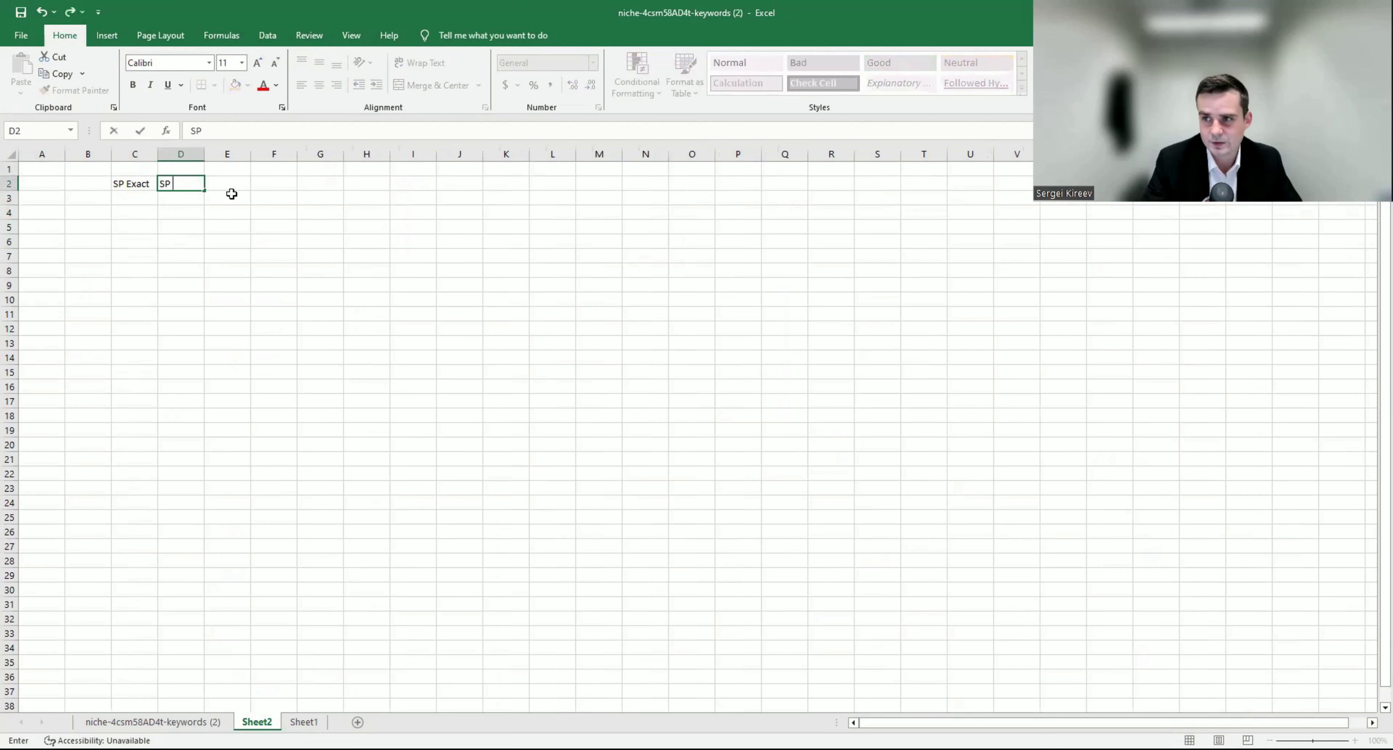
pyautogui.press('Escape')
# Step: Copy the "SP Exact" header from C2 into each cell of D2:I2
pyautogui.click(138, 184)
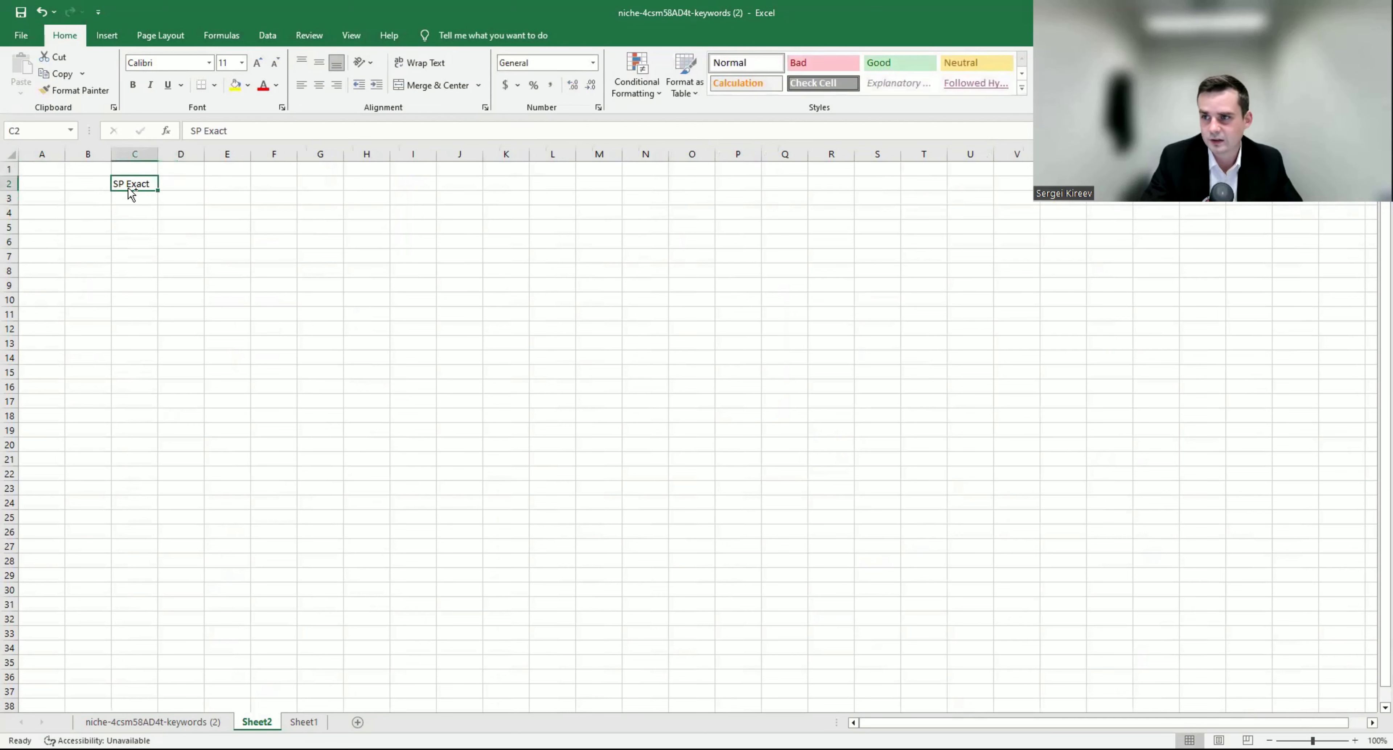
pyautogui.hotkey('ctrl', 'c')
pyautogui.click(185, 186)
pyautogui.hotkey('ctrl', 'v')
pyautogui.click(227, 183)
pyautogui.hotkey('ctrl', 'v')
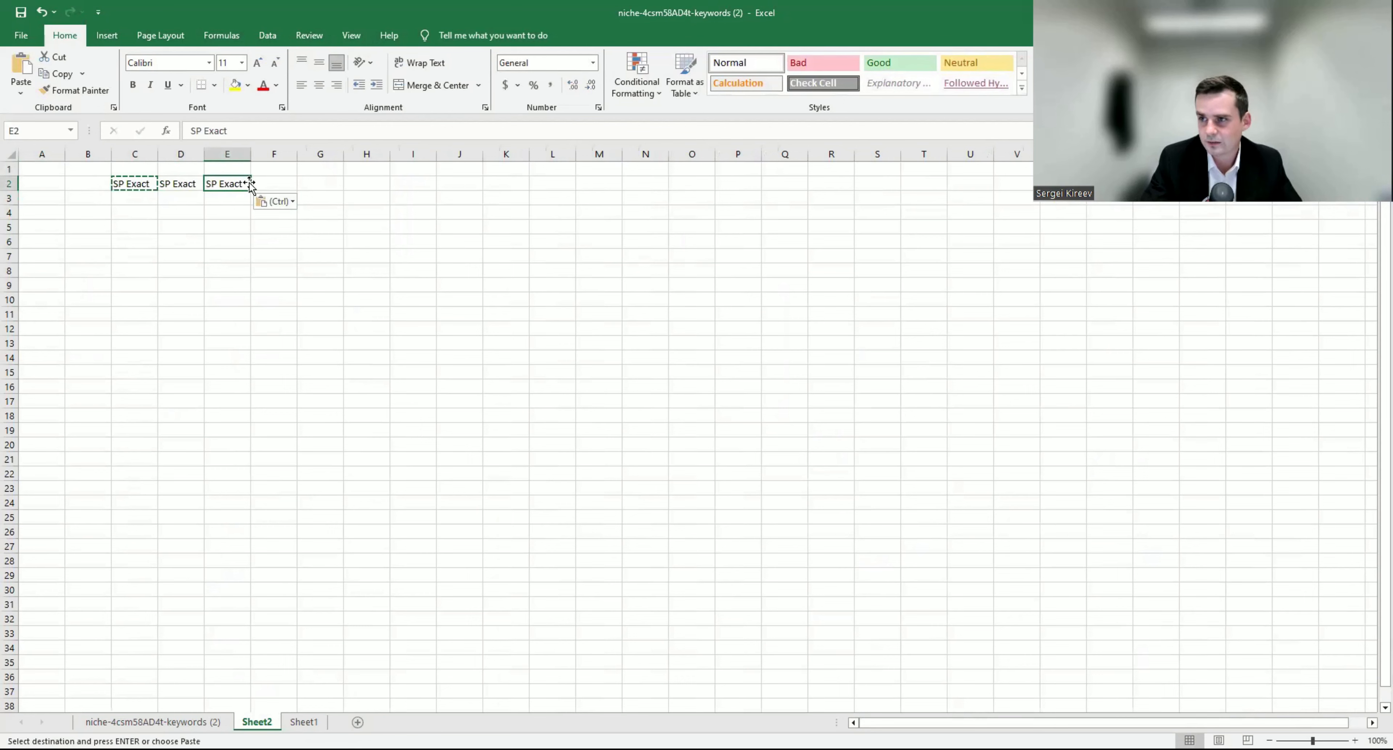
pyautogui.click(274, 184)
pyautogui.hotkey('ctrl', 'v')
pyautogui.click(320, 183)
pyautogui.hotkey('ctrl', 'v')
pyautogui.click(368, 183)
pyautogui.hotkey('ctrl', 'v')
pyautogui.click(414, 183)
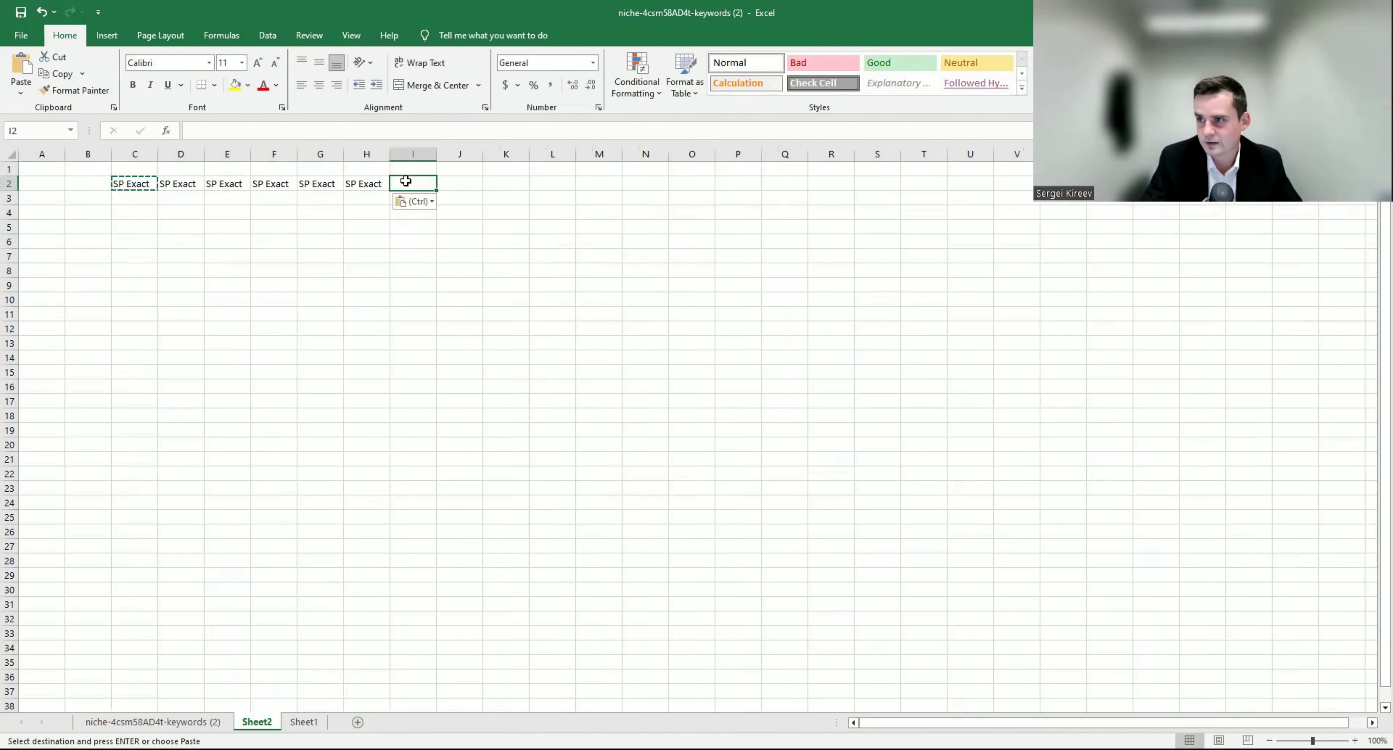
pyautogui.hotkey('ctrl', 'v')
pyautogui.click(230, 223)
# Step: Enter "SP Phrase" as the header in J2 of Sheet2 and widen column J to fit it
pyautogui.click(101, 722)
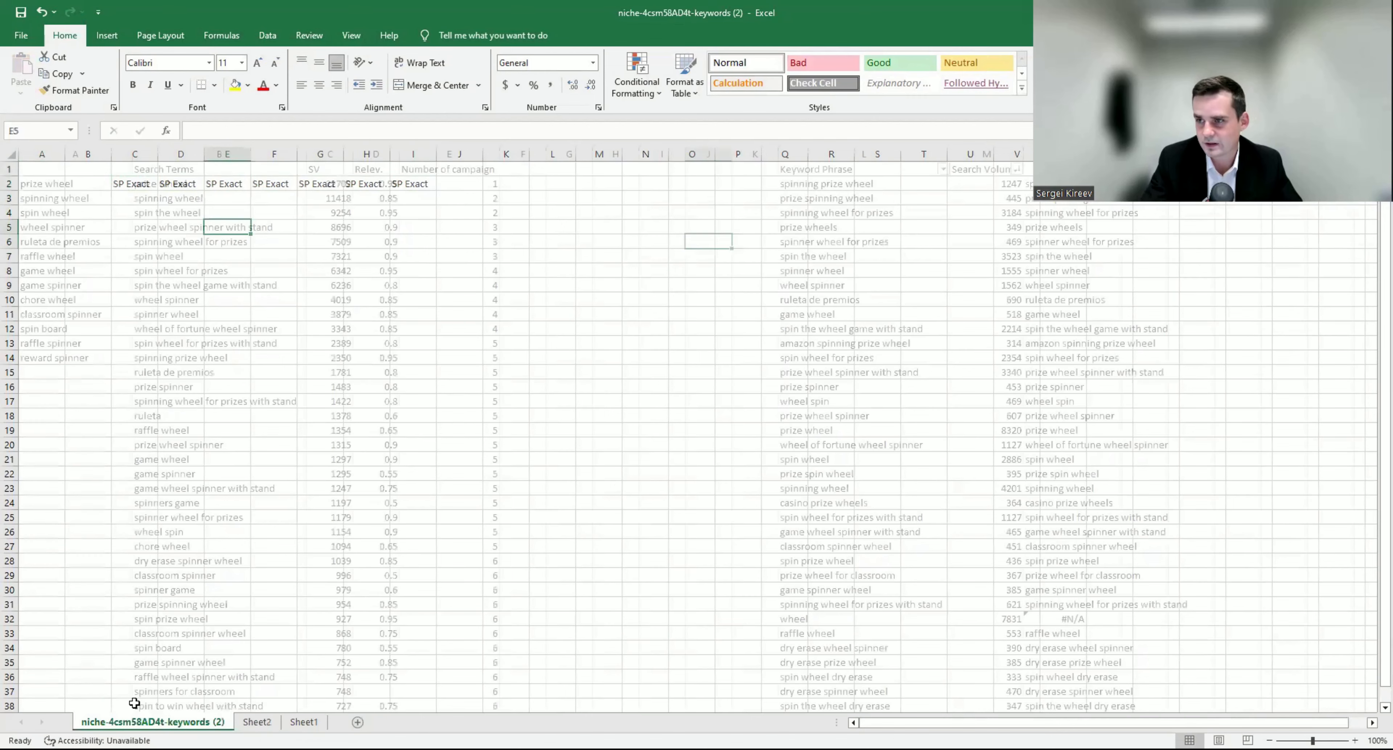
pyautogui.click(256, 722)
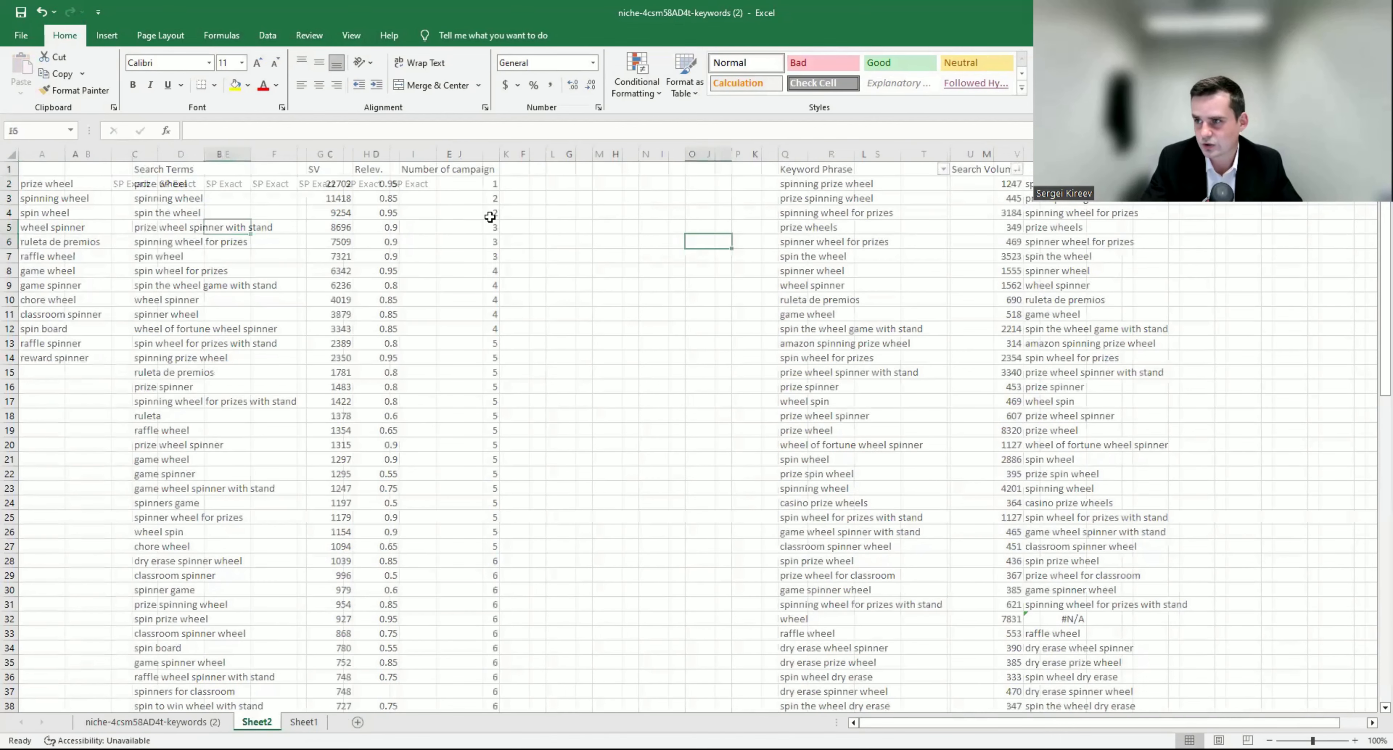
pyautogui.click(457, 187)
pyautogui.write('SP p')
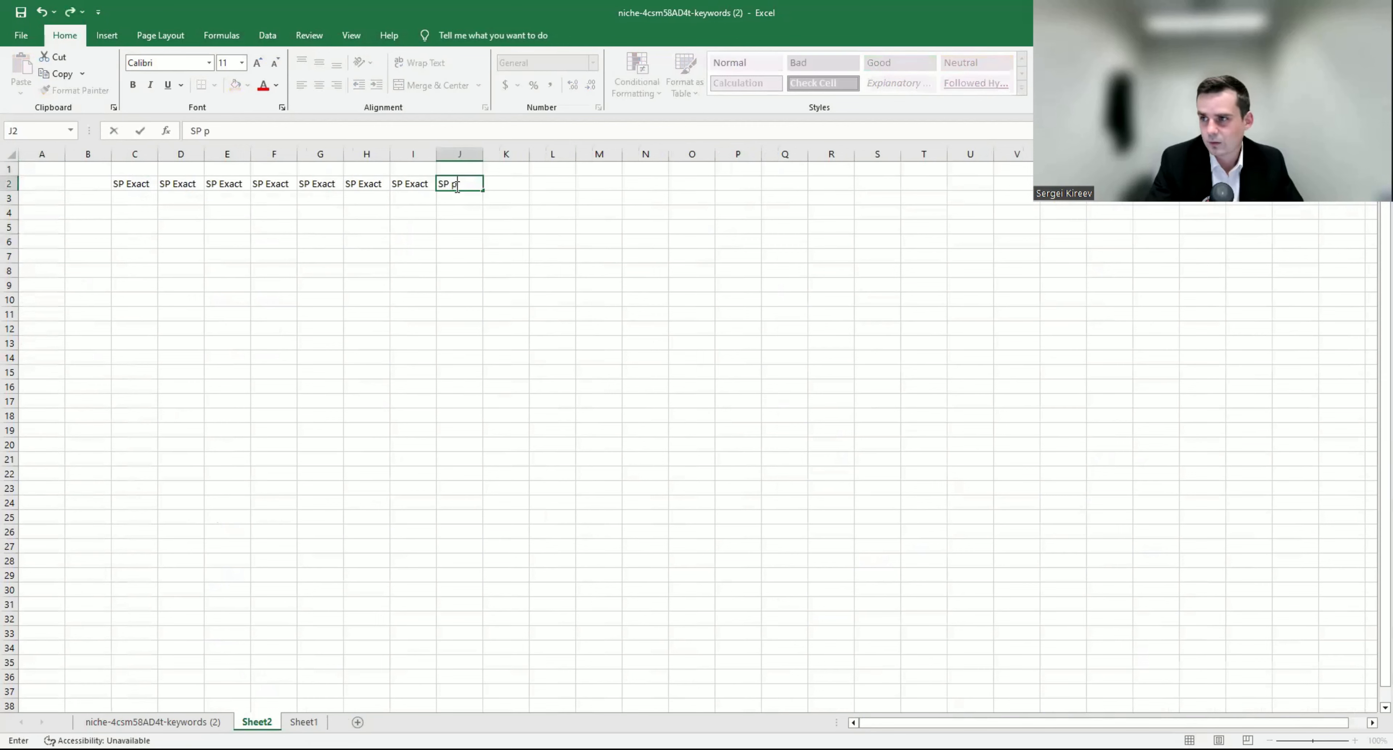
pyautogui.write('j')
pyautogui.press('BackSpace')
pyautogui.press('BackSpace')
pyautogui.write('Phrase')
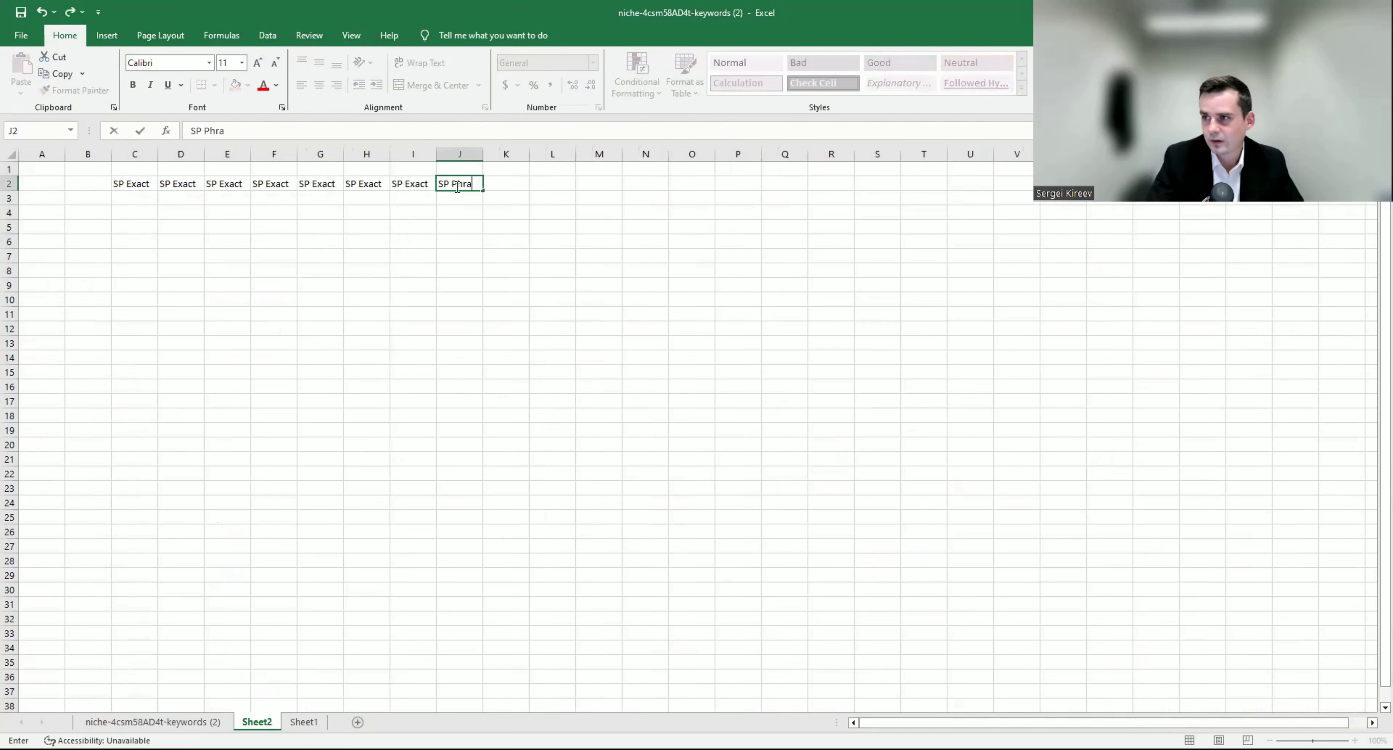
pyautogui.press('Return')
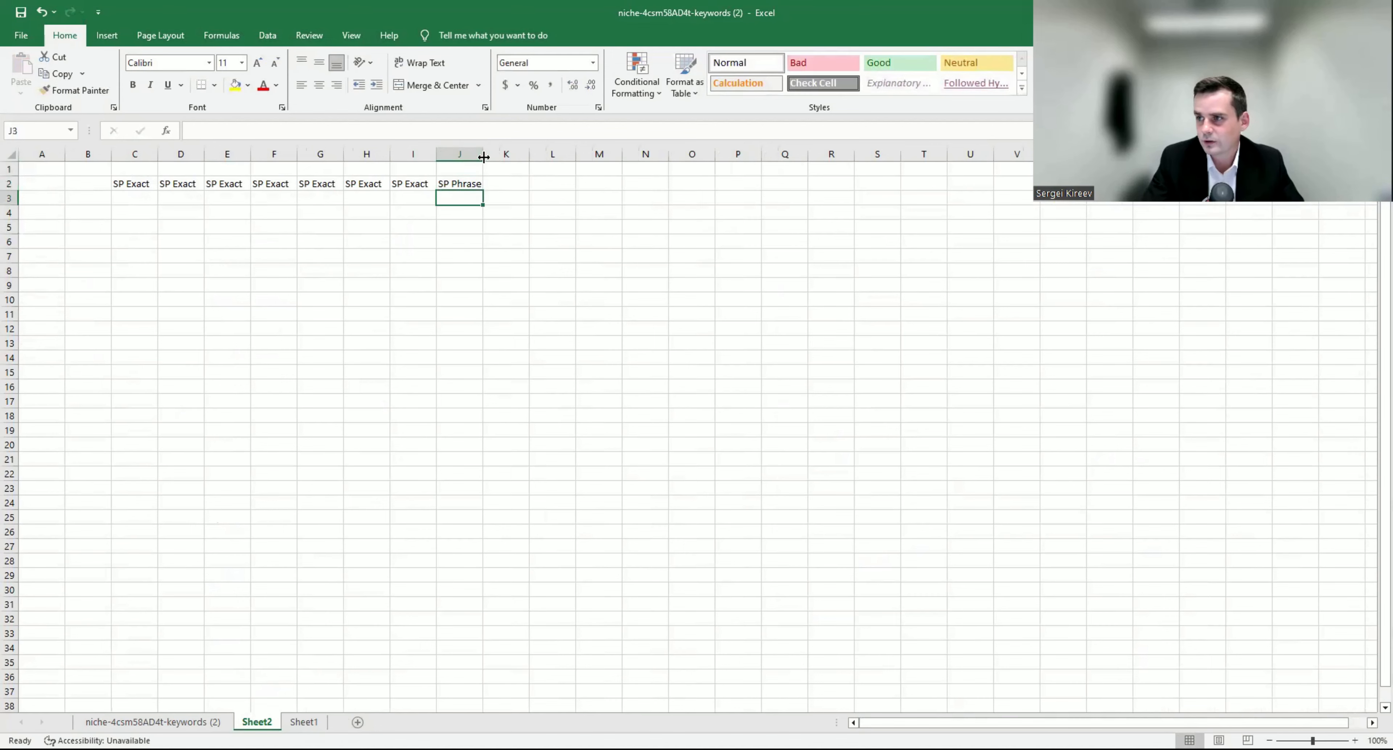
pyautogui.moveTo(482, 156); pyautogui.dragTo(492, 155)
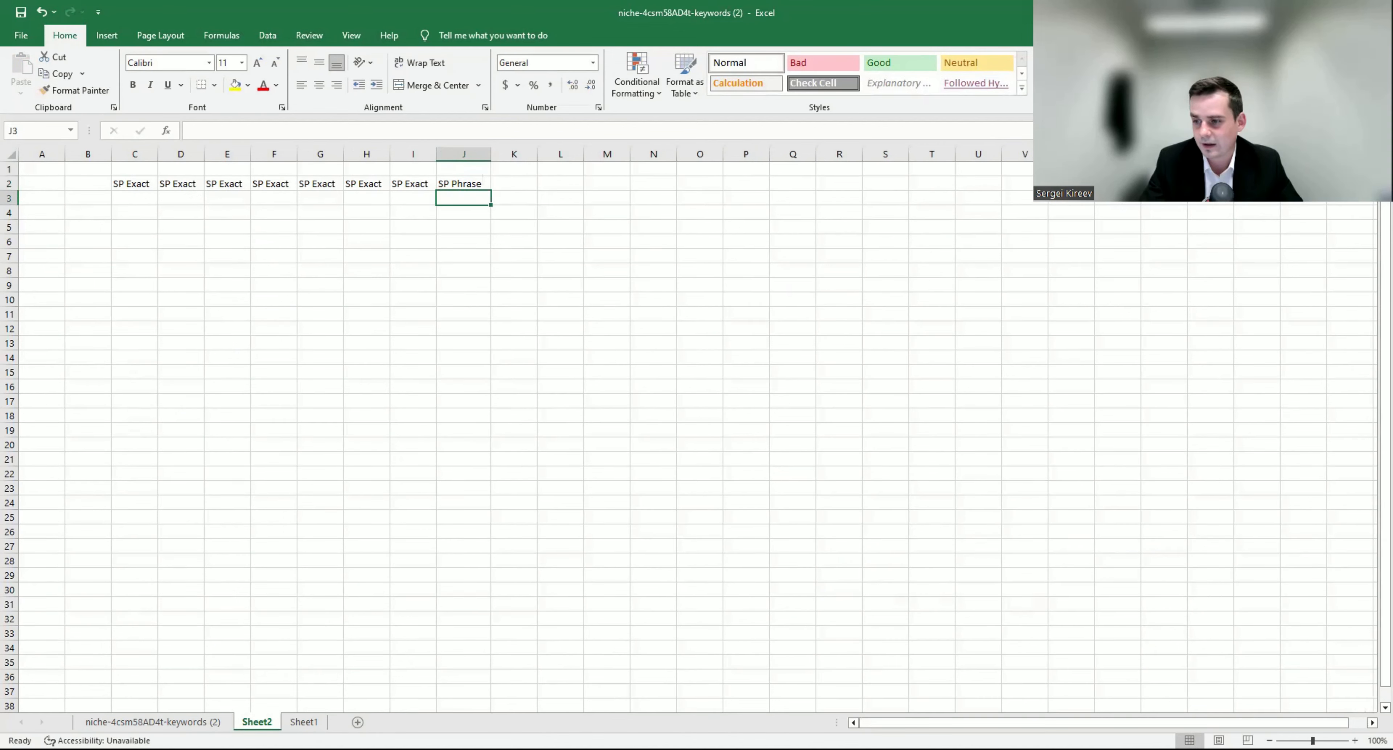
# Step: Copy the campaign 1 search term "prize wheel" from the keywords sheet into C3 of Sheet2
pyautogui.click(219, 724)
pyautogui.click(256, 181)
pyautogui.hotkey('ctrl', 'c')
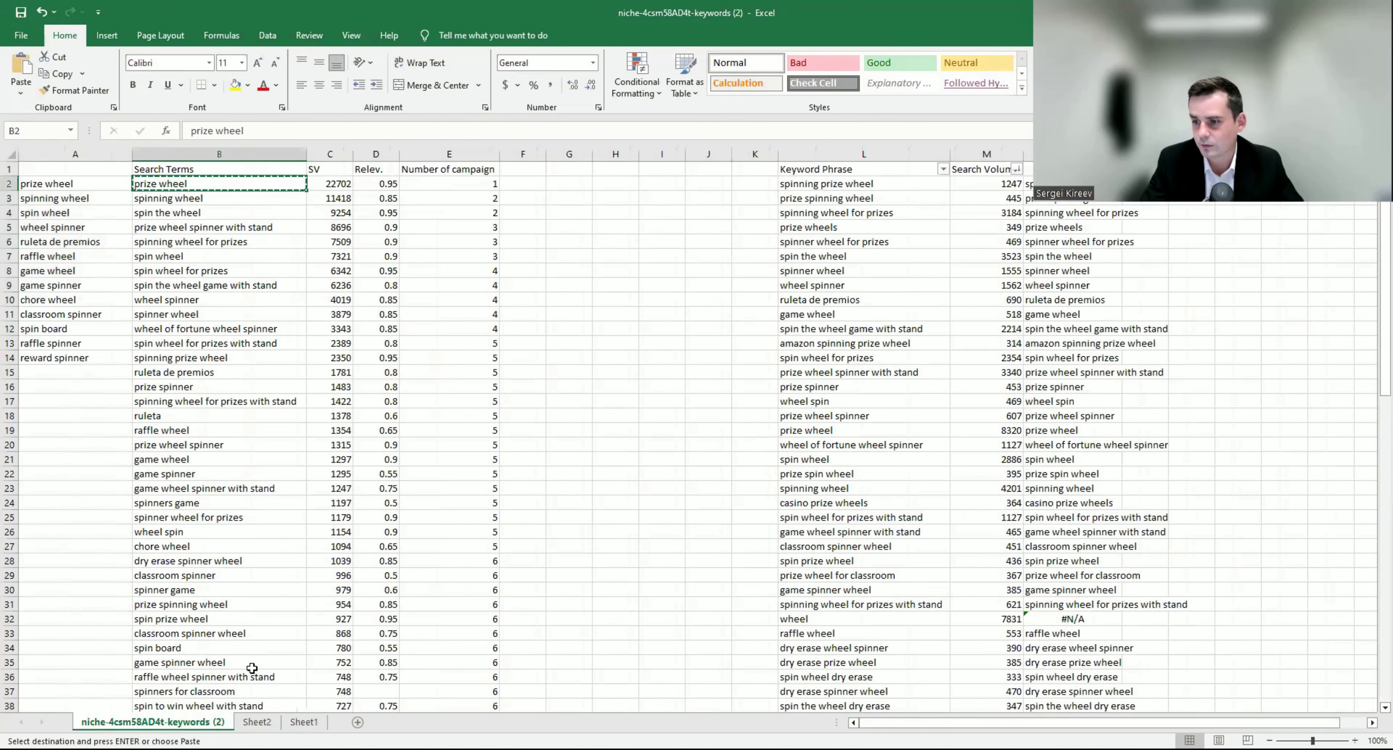
pyautogui.click(257, 722)
pyautogui.click(132, 202)
pyautogui.hotkey('ctrl', 'v')
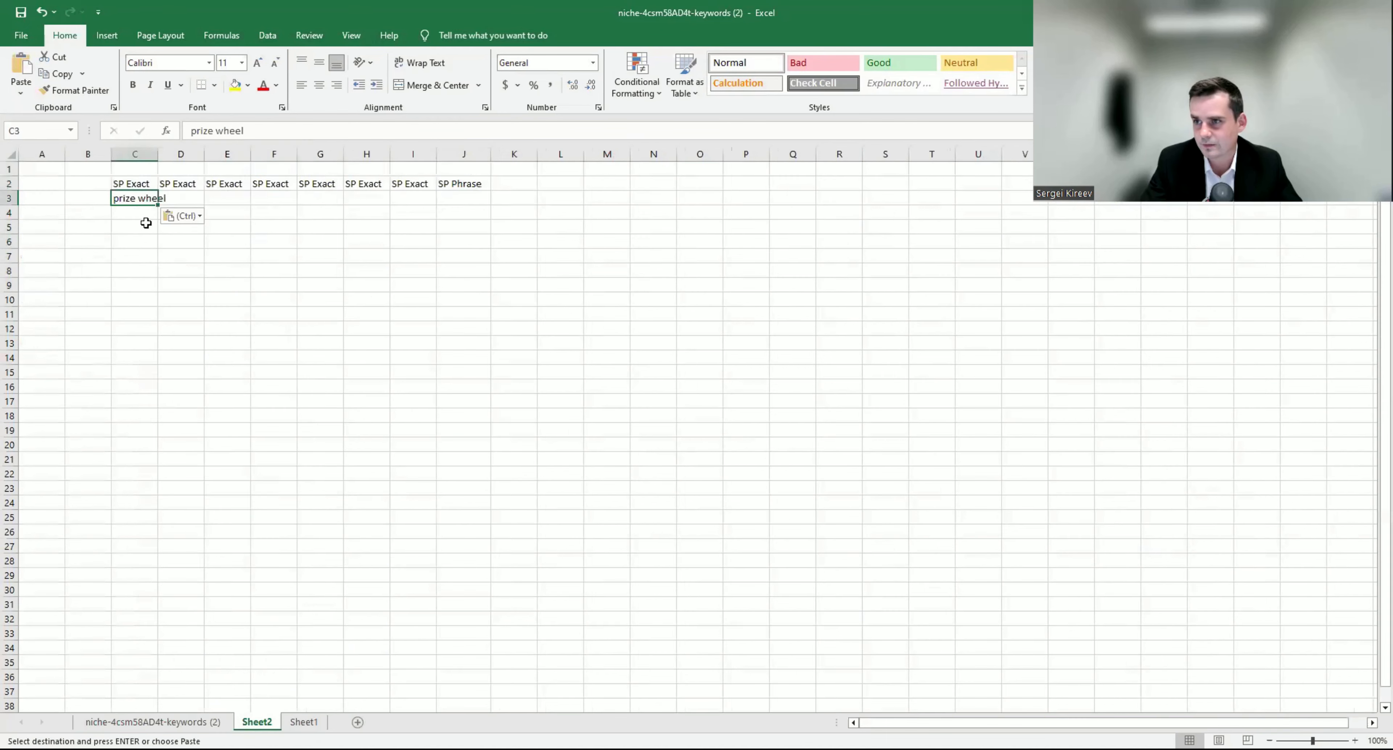
# Step: Copy the campaign 2 search terms in B3:B4 of the keywords sheet into Sheet2 starting at D3
pyautogui.click(205, 722)
pyautogui.moveTo(245, 198); pyautogui.dragTo(243, 213)
pyautogui.hotkey('ctrl', 'c')
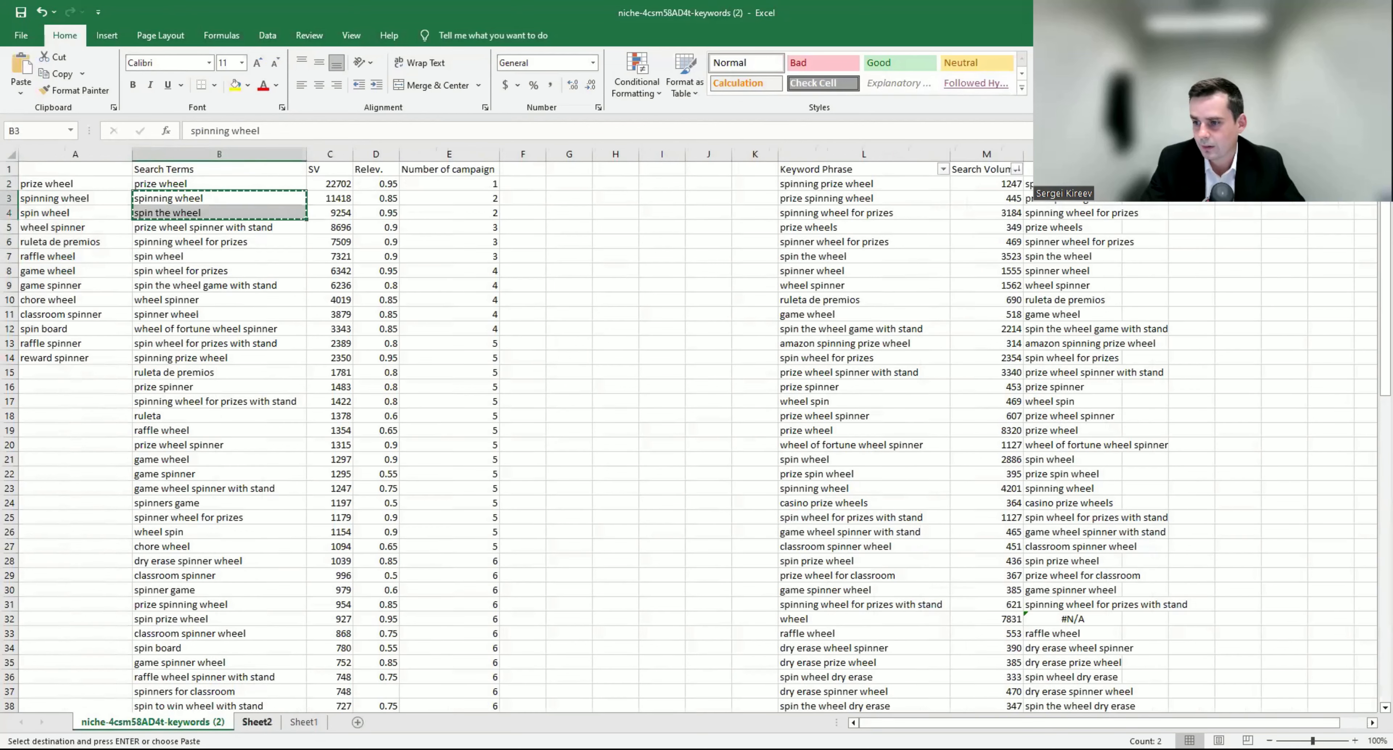
pyautogui.click(257, 722)
pyautogui.click(188, 201)
pyautogui.hotkey('ctrl', 'v')
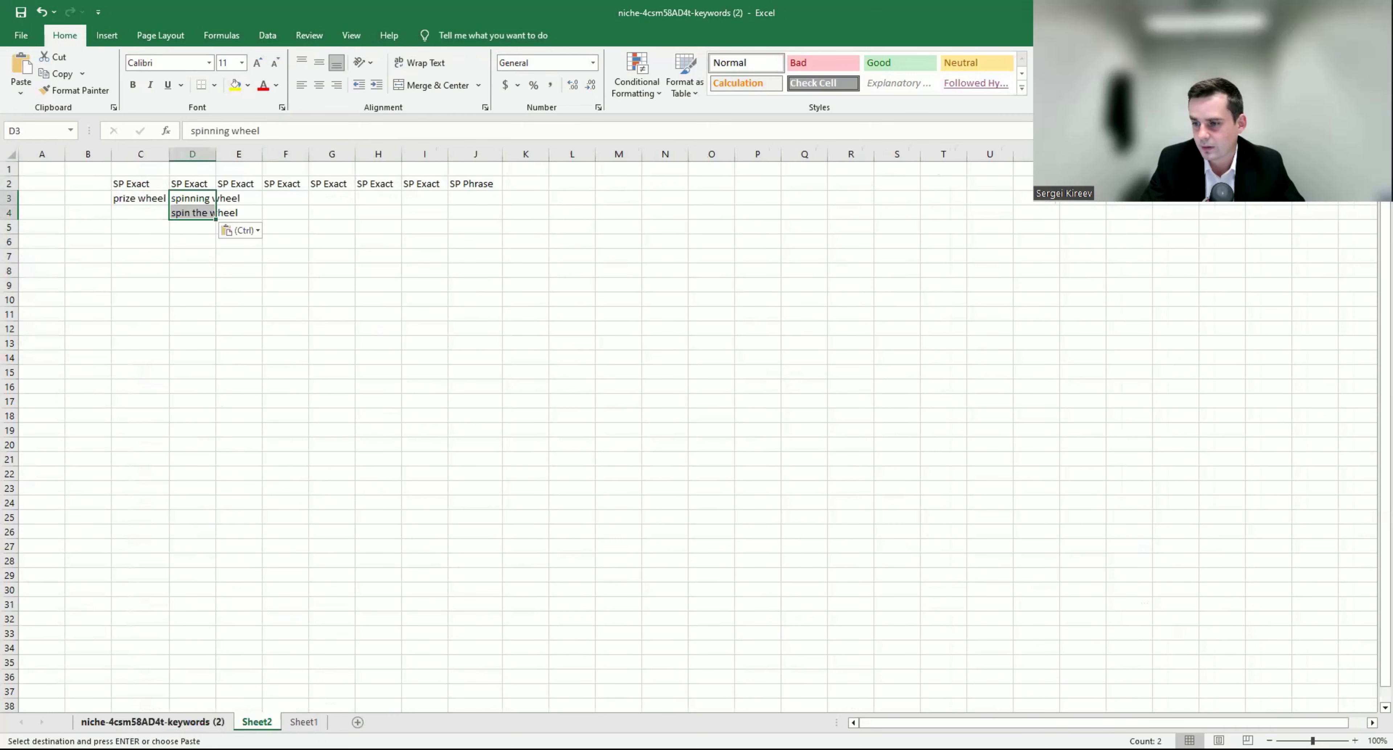
# Step: Copy the campaign 3 search terms in B5:B7 of the keywords sheet into Sheet2 starting at E3
pyautogui.click(162, 723)
pyautogui.moveTo(224, 230); pyautogui.dragTo(225, 246)
pyautogui.hotkey('ctrl', 'c')
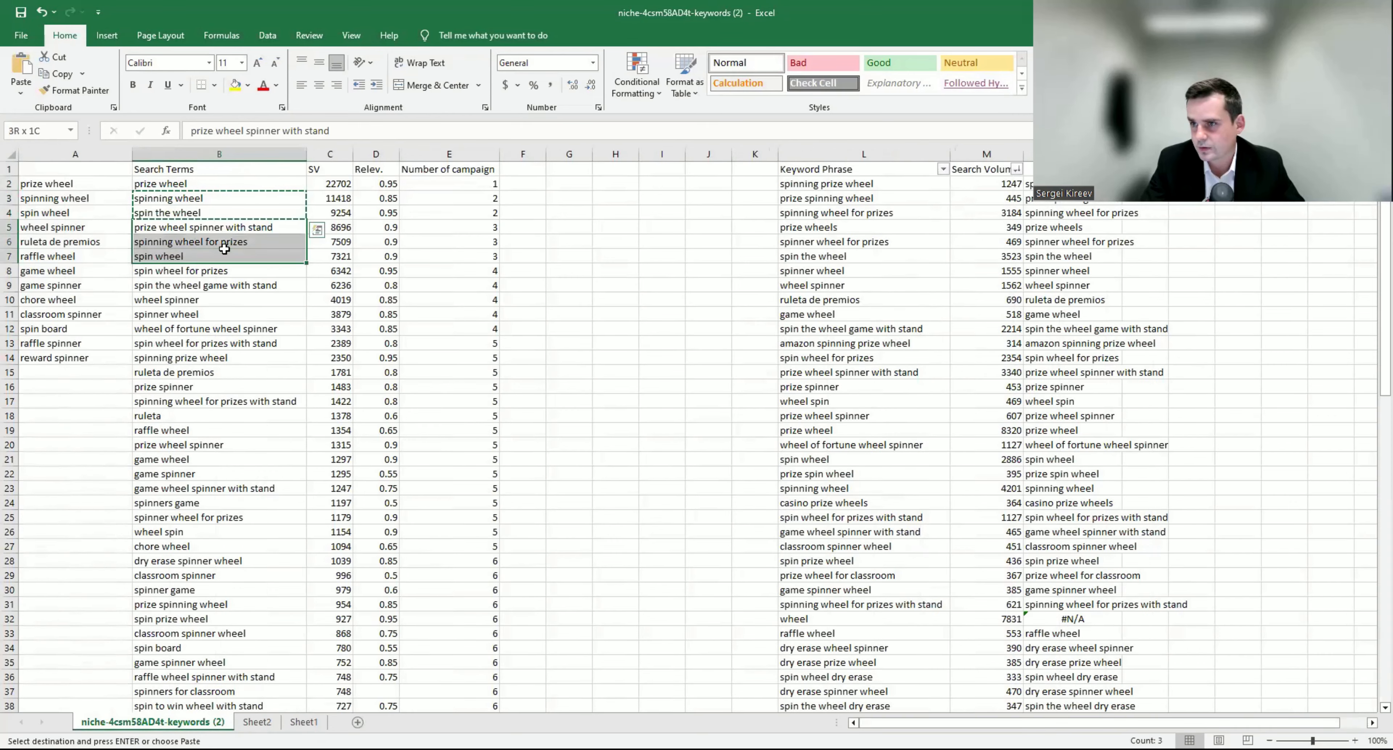
pyautogui.click(257, 722)
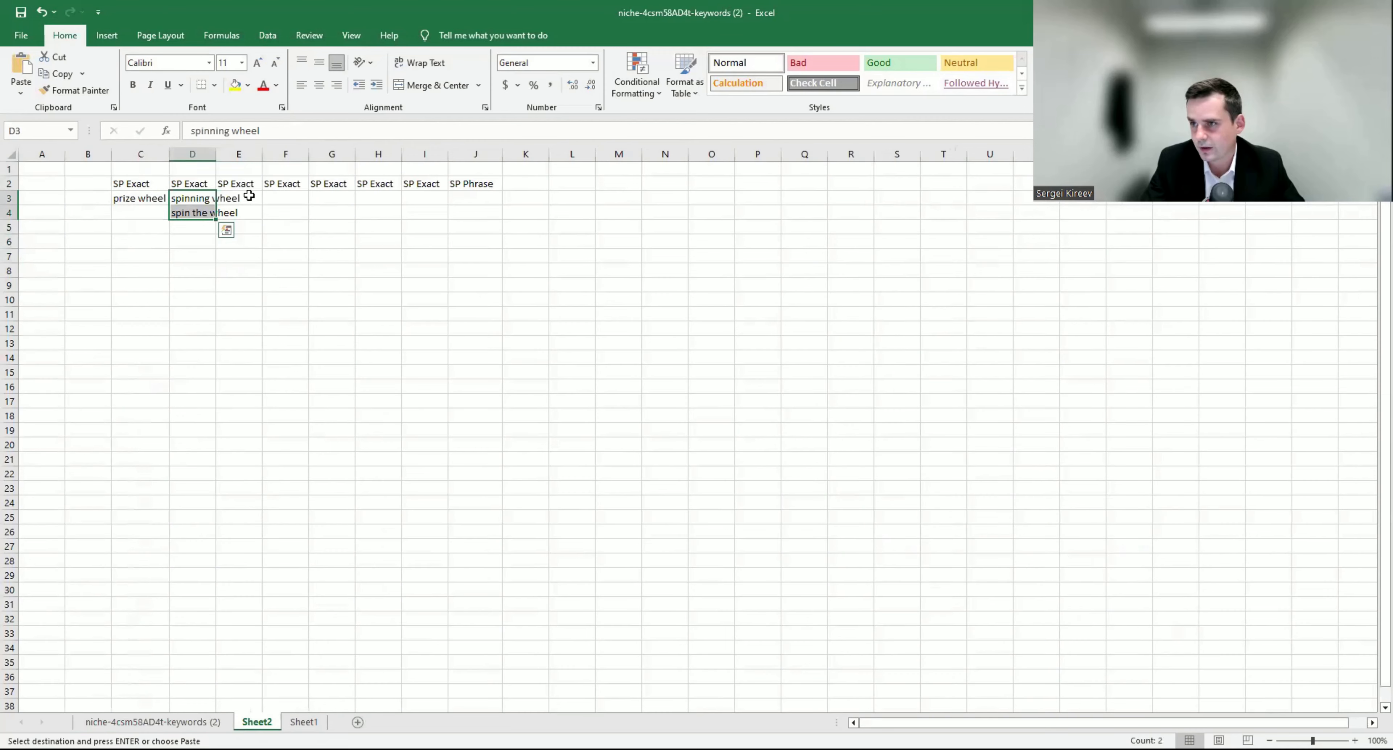
pyautogui.click(248, 196)
pyautogui.hotkey('ctrl', 'v')
# Step: Copy the campaign 4 search terms in B8:B12 of the keywords sheet into Sheet2 starting at F3
pyautogui.click(153, 722)
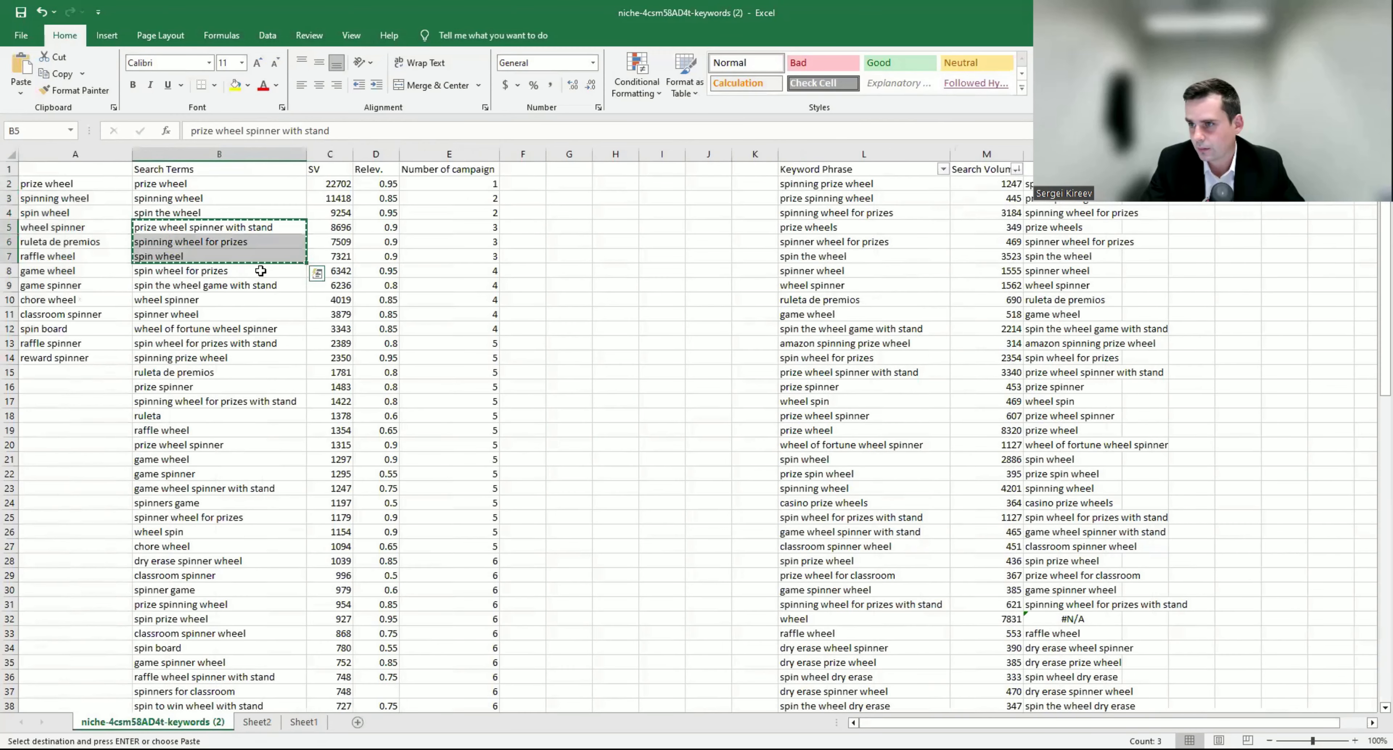
pyautogui.moveTo(265, 271); pyautogui.dragTo(263, 330)
pyautogui.hotkey('ctrl', 'c')
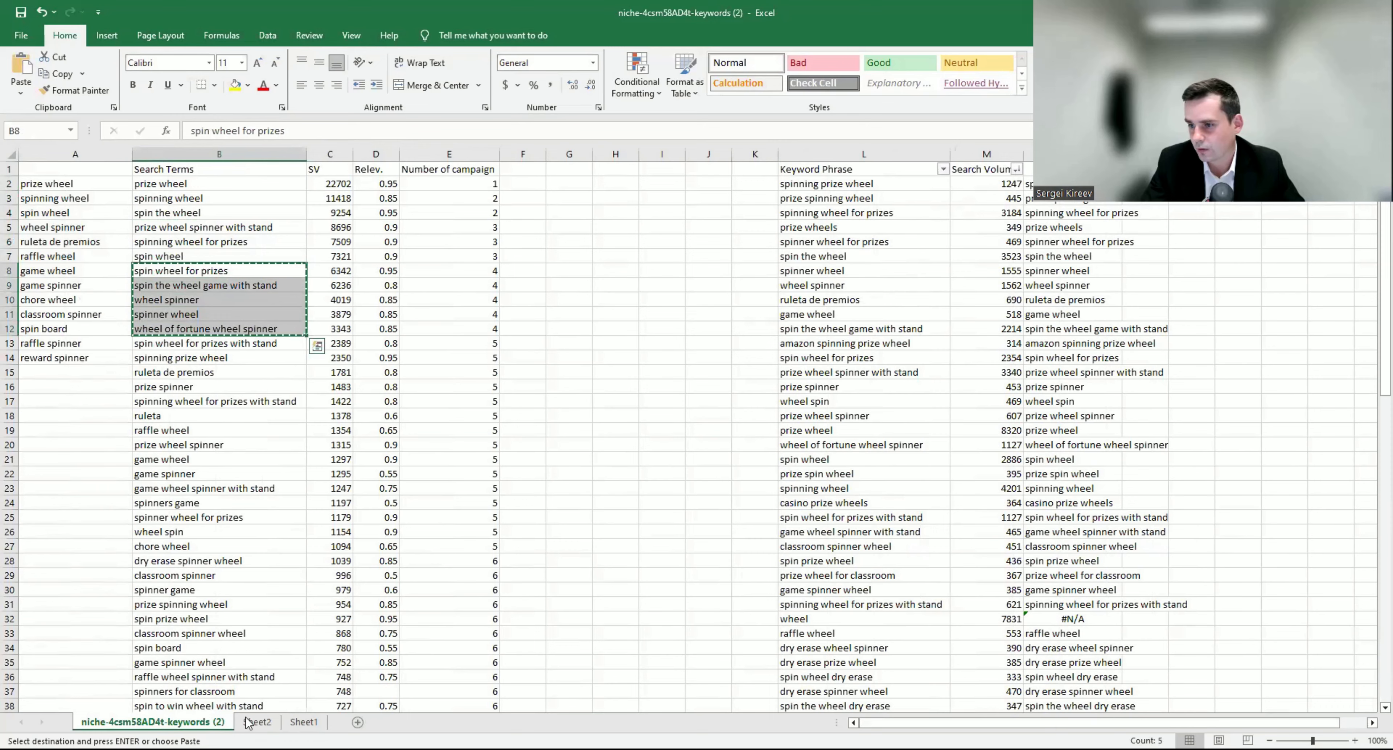
pyautogui.click(256, 722)
pyautogui.click(285, 200)
pyautogui.hotkey('ctrl', 'v')
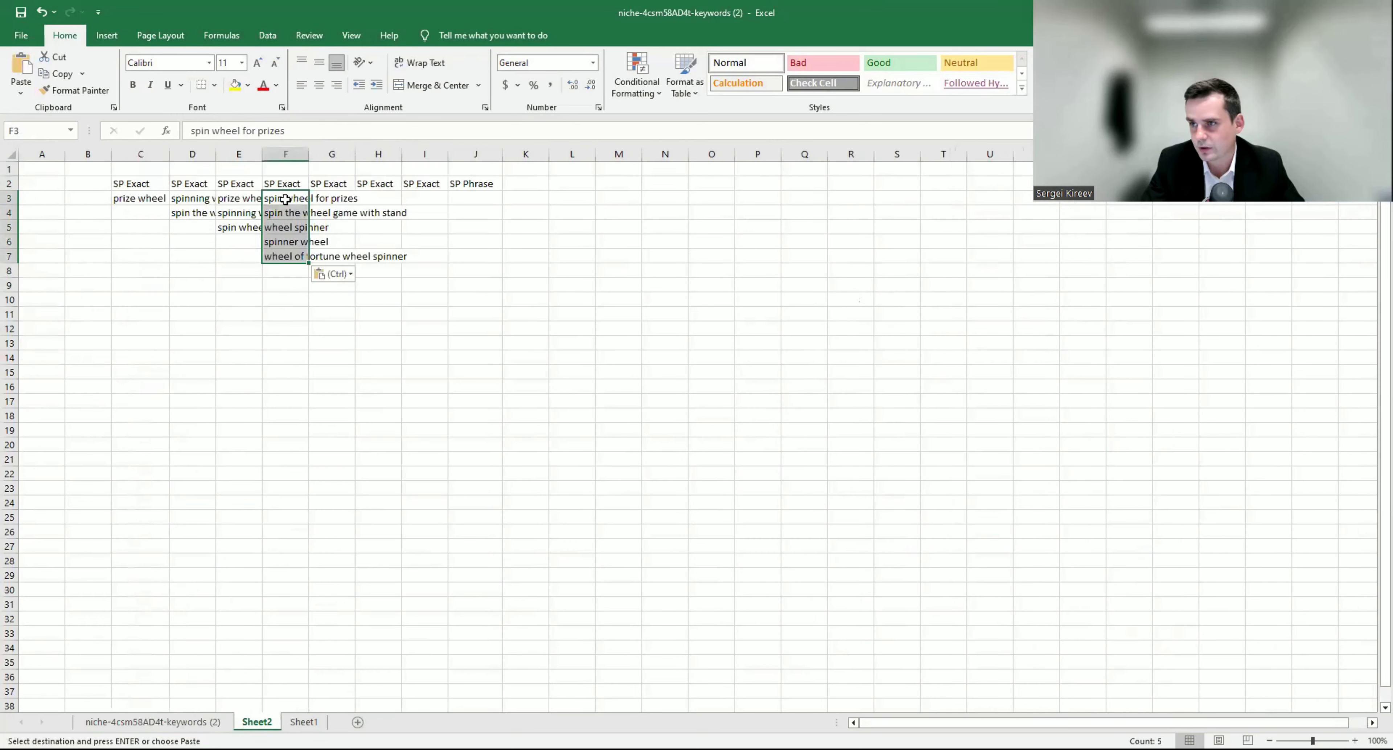
# Step: Copy the campaign 5 search terms in B13:B27 of the keywords sheet into Sheet2 starting at G3
pyautogui.hotkey('ctrl', 'pageup')
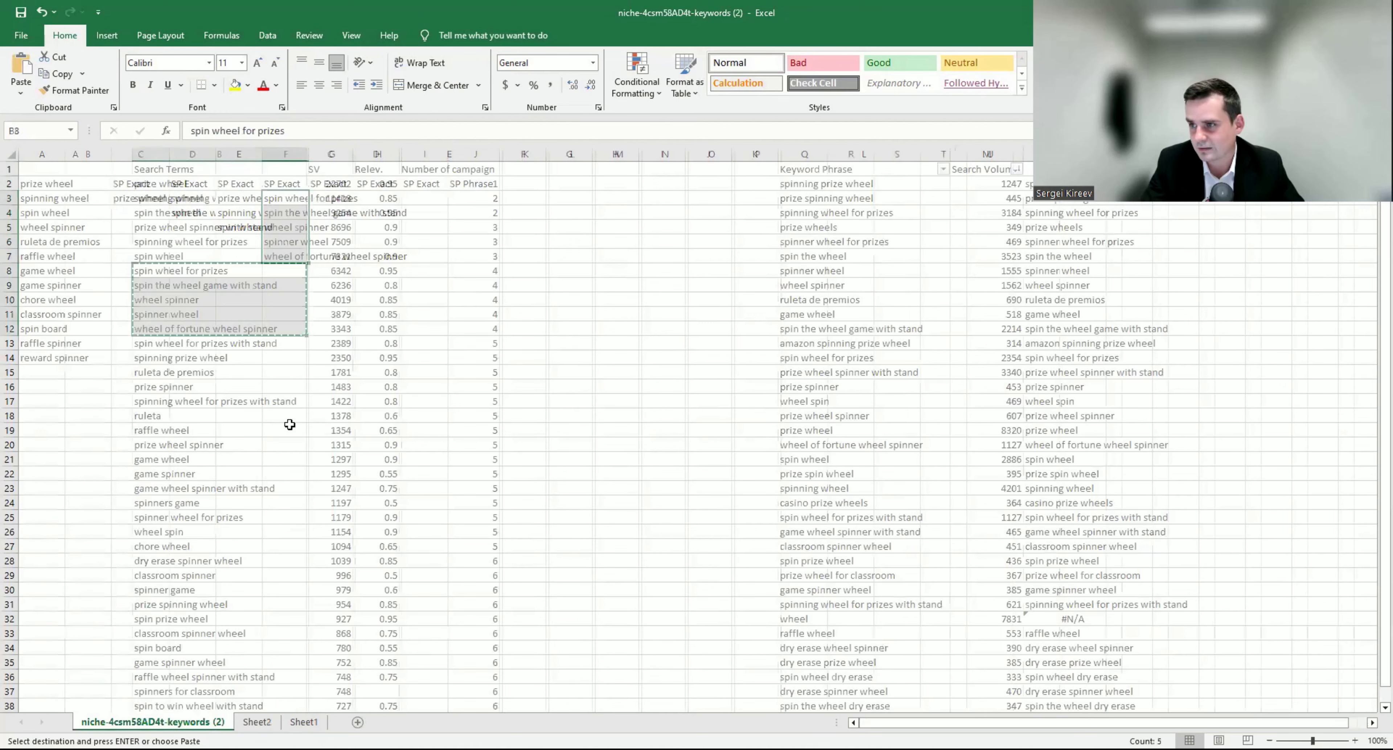
pyautogui.moveTo(254, 344); pyautogui.dragTo(252, 551)
pyautogui.hotkey('ctrl', 'c')
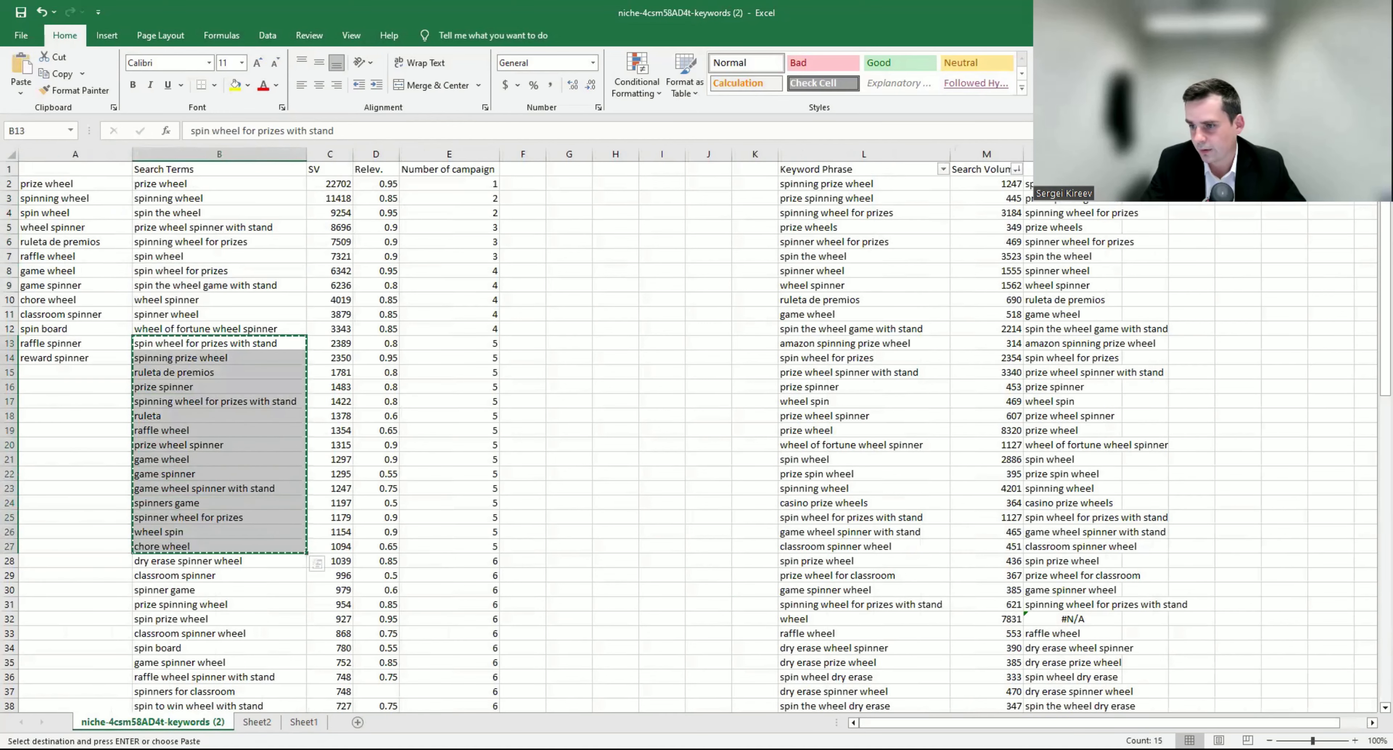
pyautogui.hotkey('ctrl', 'pagedown')
pyautogui.click(349, 199)
pyautogui.hotkey('ctrl', 'v')
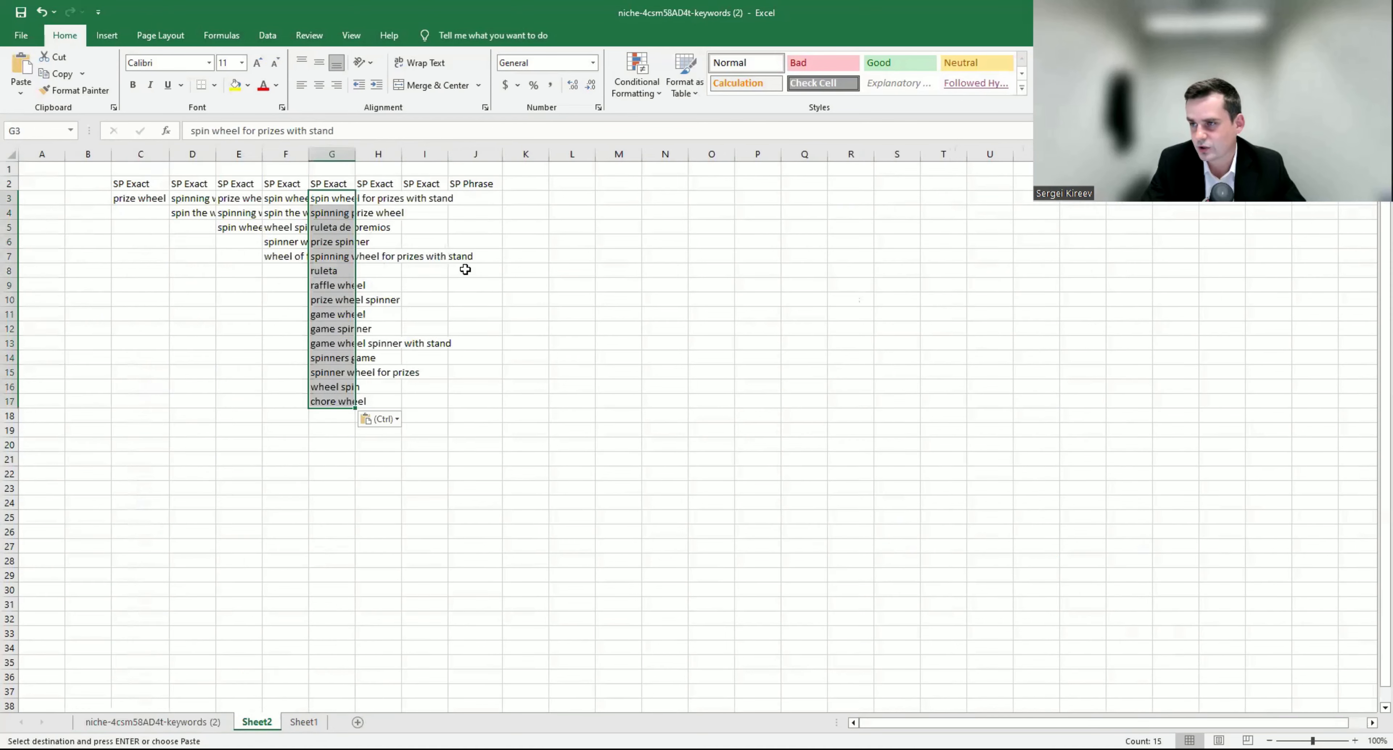
# Step: Copy the campaign 6 search terms in B28:B42 of the keywords sheet into Sheet2 starting at H3
pyautogui.hotkey('ctrl', 'pageup')
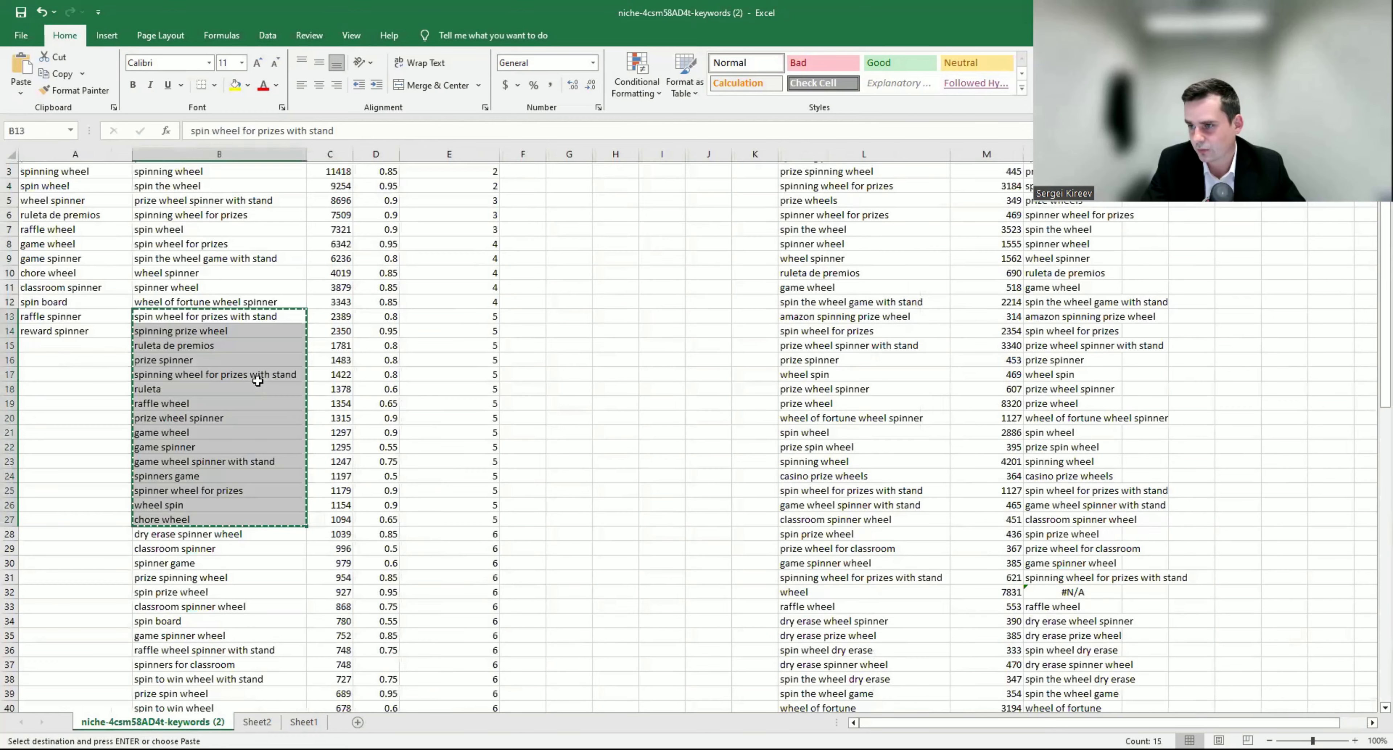
pyautogui.scroll(-1, 257, 381)
pyautogui.scroll(-3, 255, 459)
pyautogui.moveTo(242, 431); pyautogui.dragTo(246, 641)
pyautogui.hotkey('ctrl', 'c')
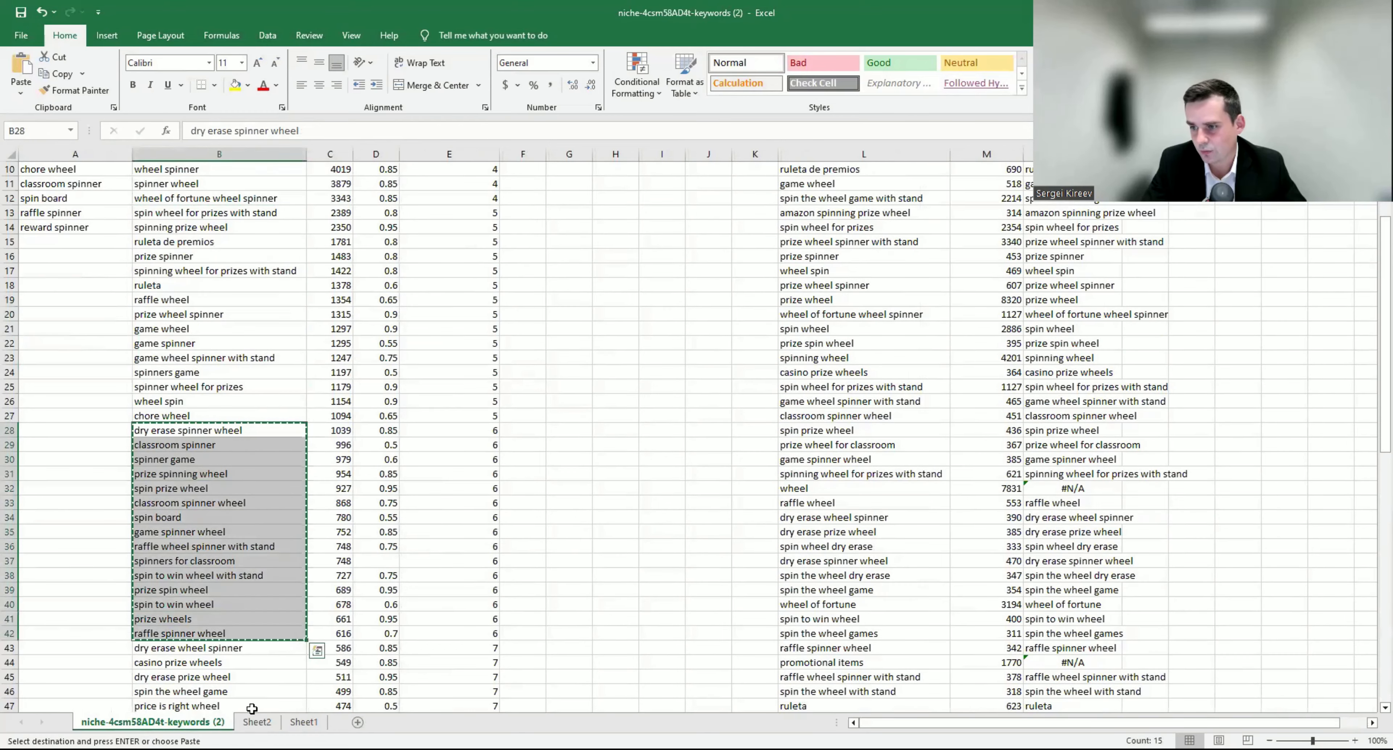
pyautogui.hotkey('ctrl', 'pagedown')
pyautogui.click(379, 197)
pyautogui.hotkey('ctrl', 'v')
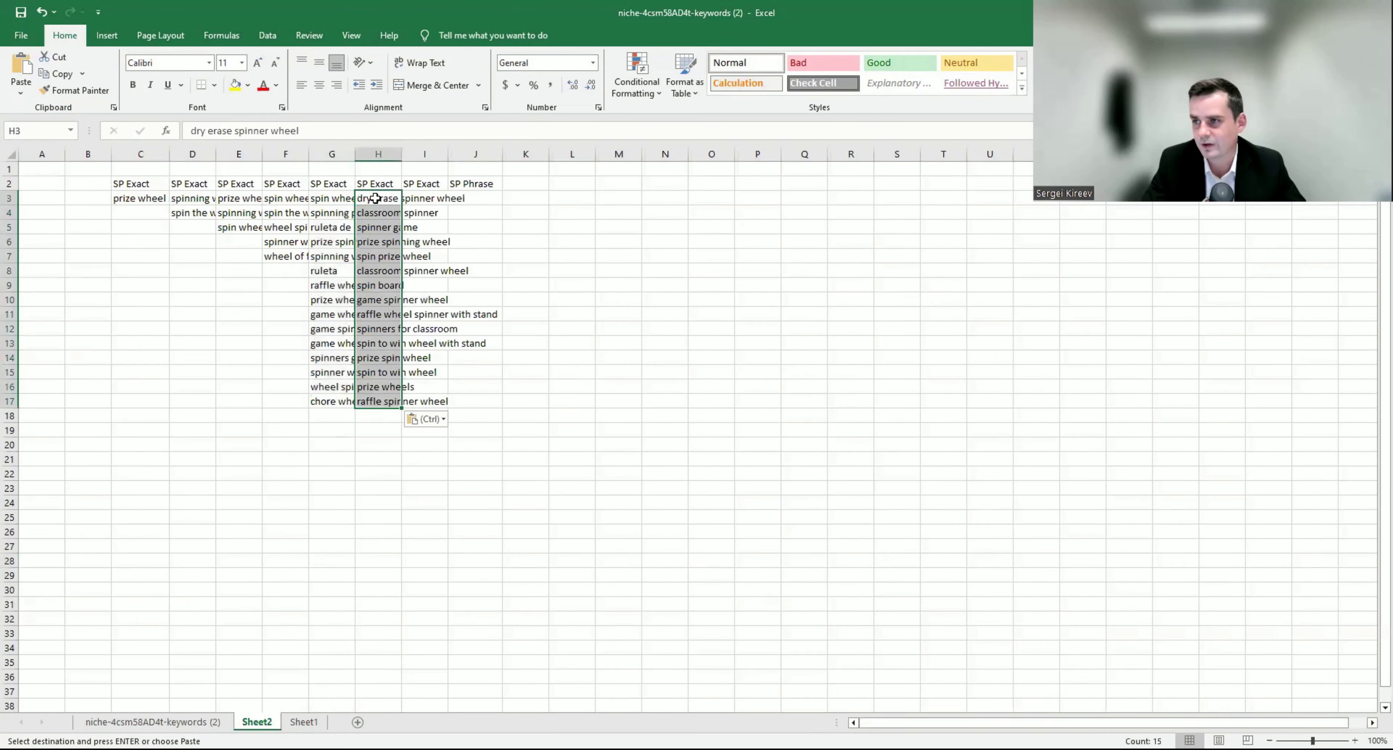
# Step: Copy the campaign 7 search terms in B43:B50 of the keywords sheet into Sheet2 starting at I3
pyautogui.click(207, 722)
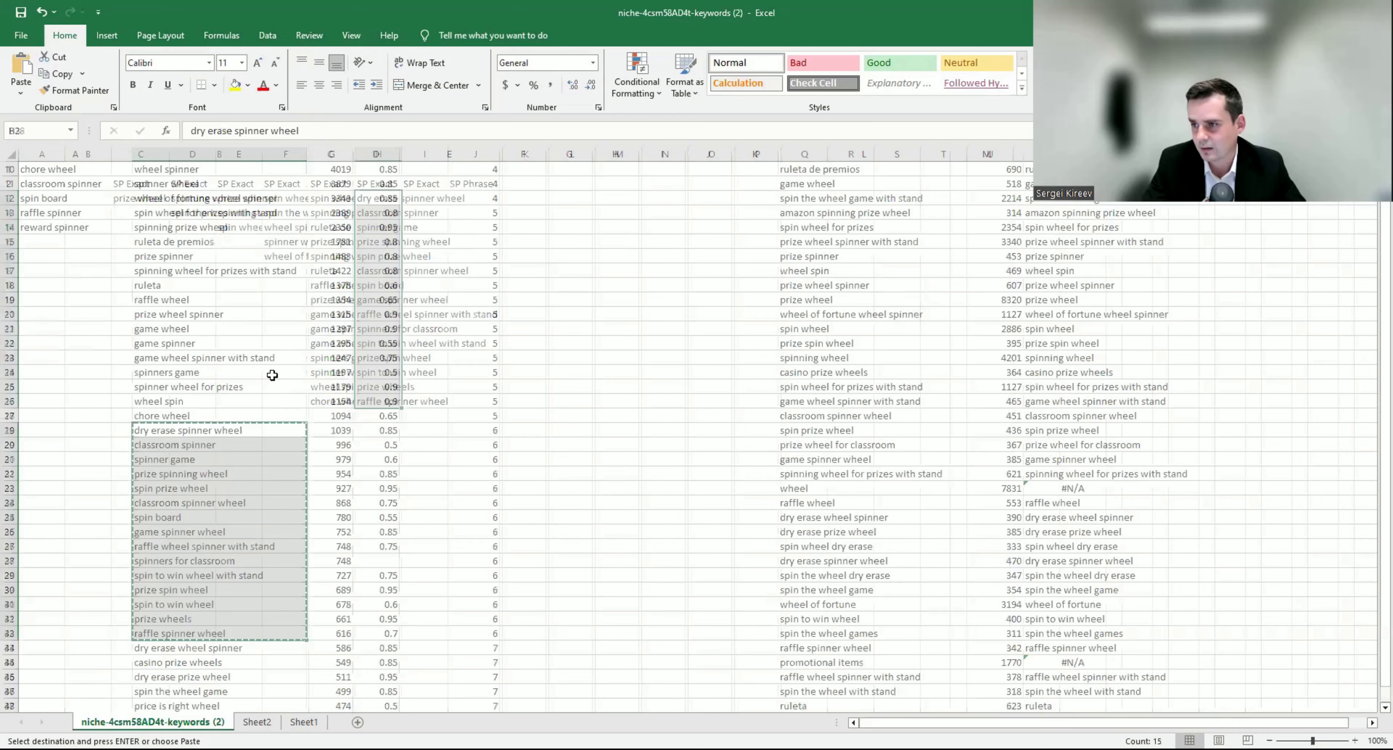
pyautogui.scroll(-4, 272, 375)
pyautogui.scroll(-2, 269, 388)
pyautogui.moveTo(269, 389); pyautogui.dragTo(259, 494)
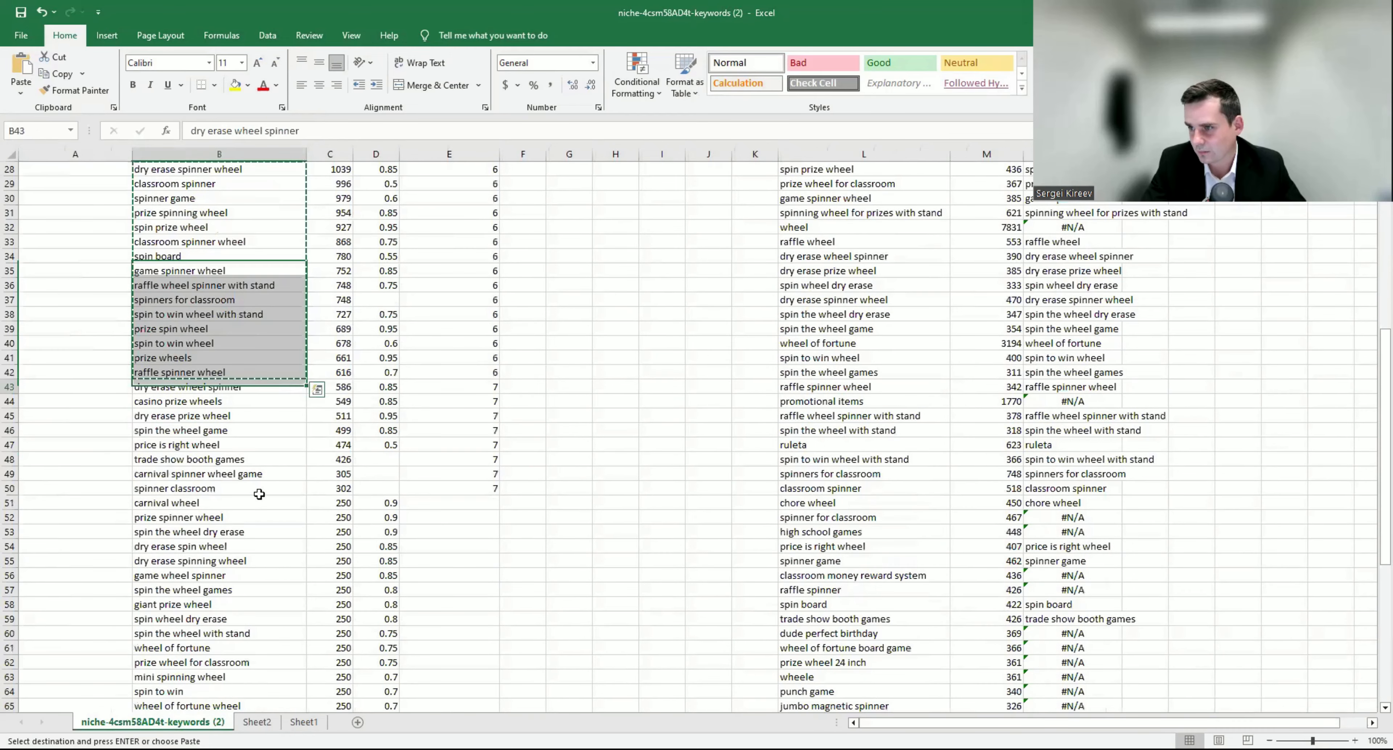
pyautogui.hotkey('ctrl', 'c')
pyautogui.scroll(1, 207, 459)
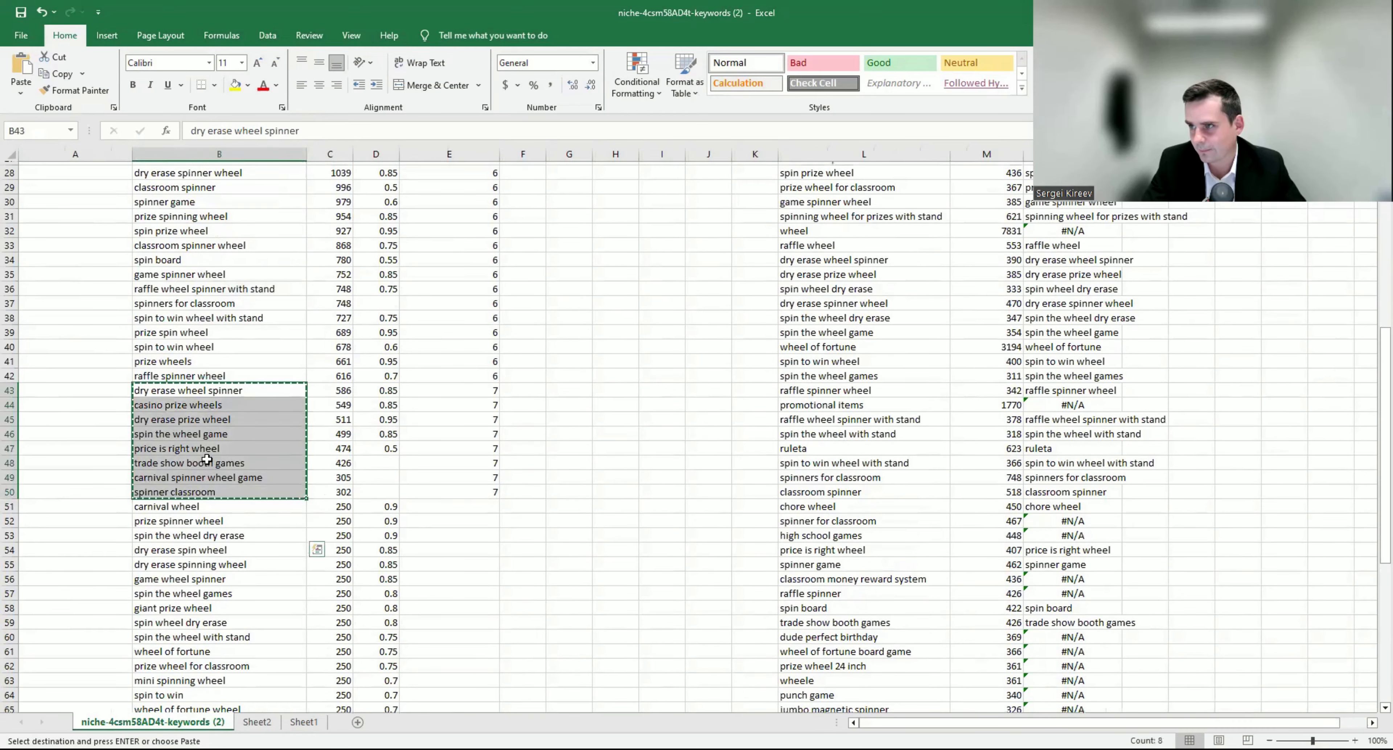
pyautogui.scroll(4, 207, 459)
pyautogui.click(256, 722)
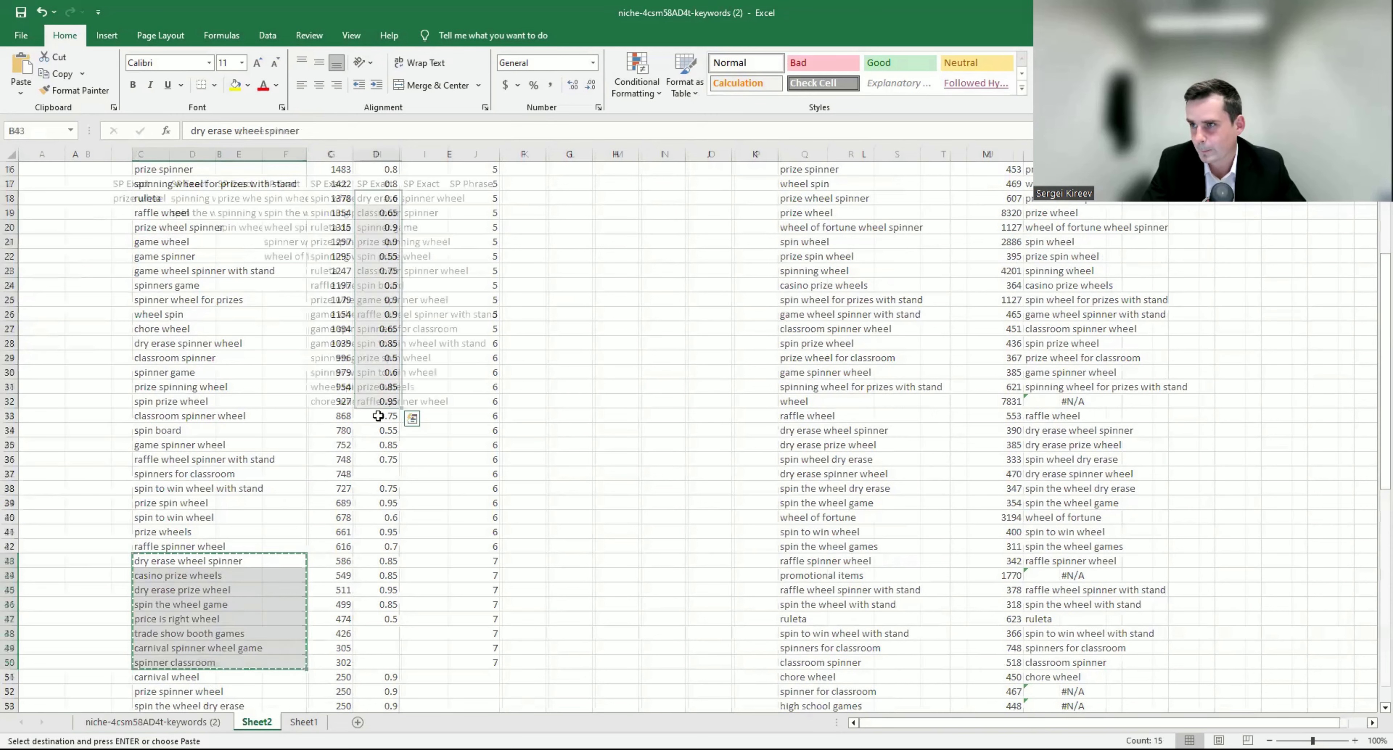
pyautogui.click(433, 198)
pyautogui.hotkey('ctrl', 'v')
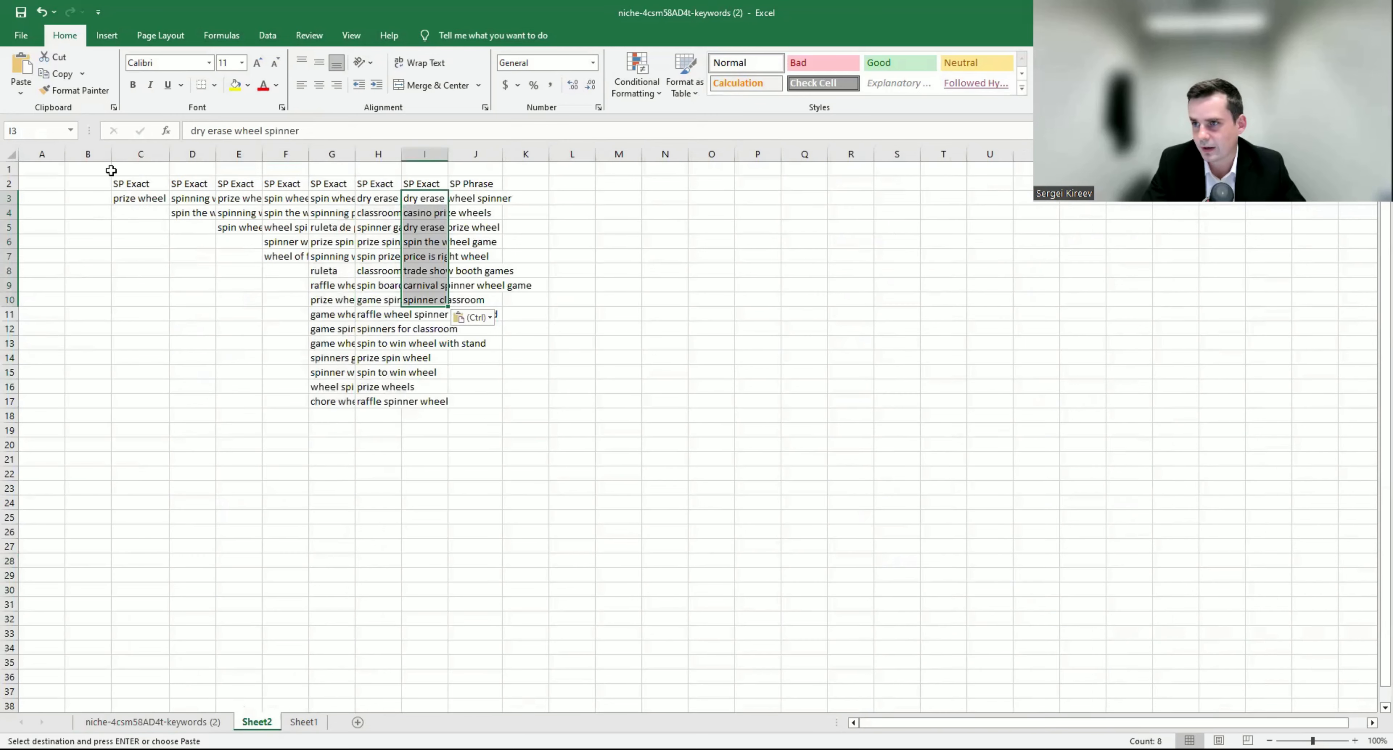
pyautogui.moveTo(126, 184); pyautogui.dragTo(412, 189)
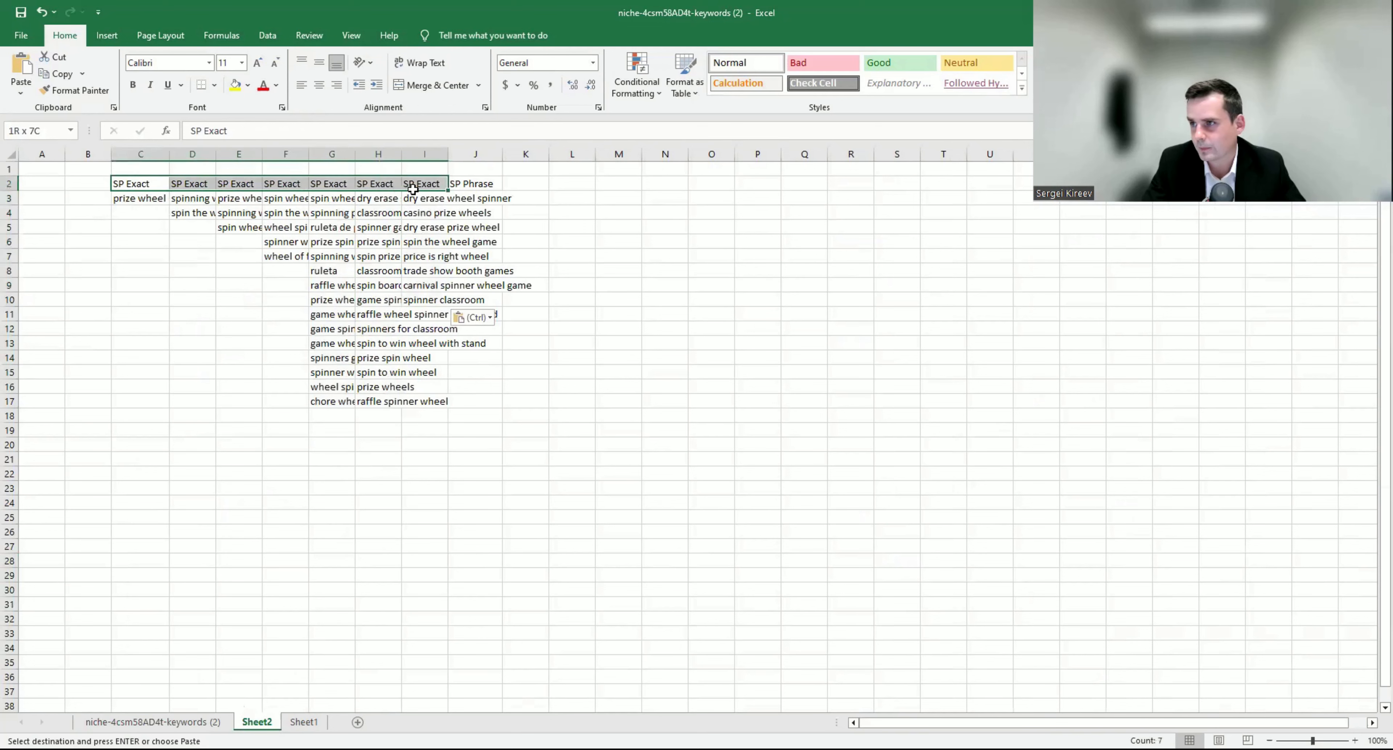
pyautogui.click(411, 227)
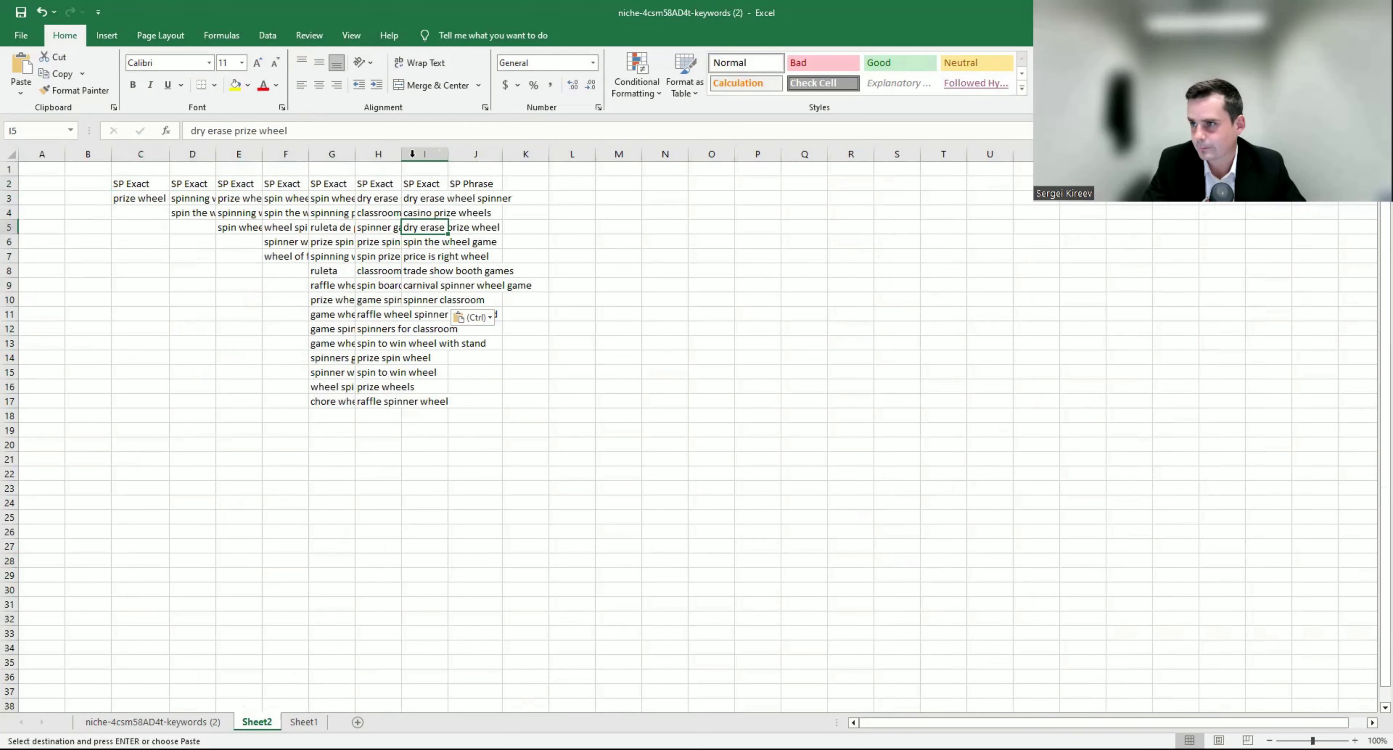
# Step: Autofit the widths of columns D to I on Sheet2 to their search terms and select the SP Exact block for review
pyautogui.doubleClick(448, 154)
pyautogui.click(397, 156)
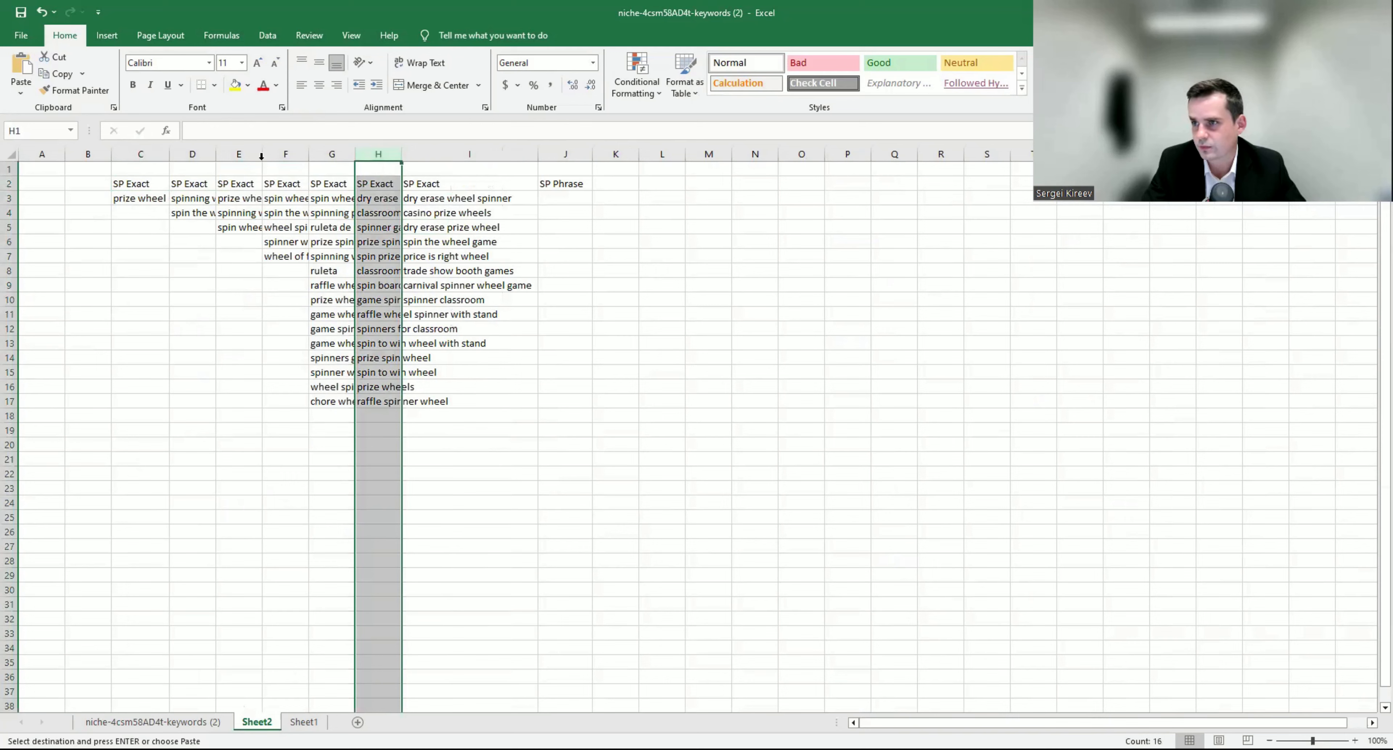
pyautogui.doubleClick(214, 153)
pyautogui.click(458, 311)
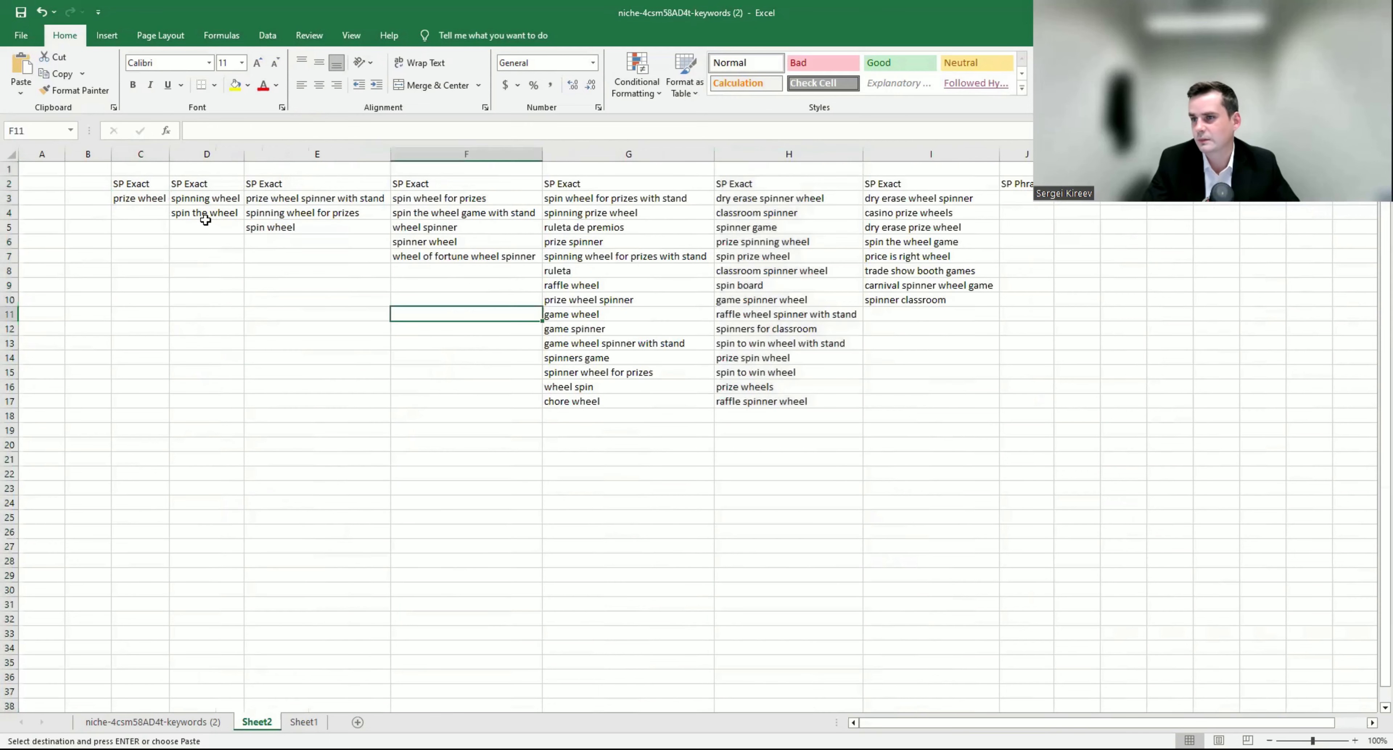
pyautogui.click(162, 185)
pyautogui.moveTo(183, 191); pyautogui.dragTo(887, 409)
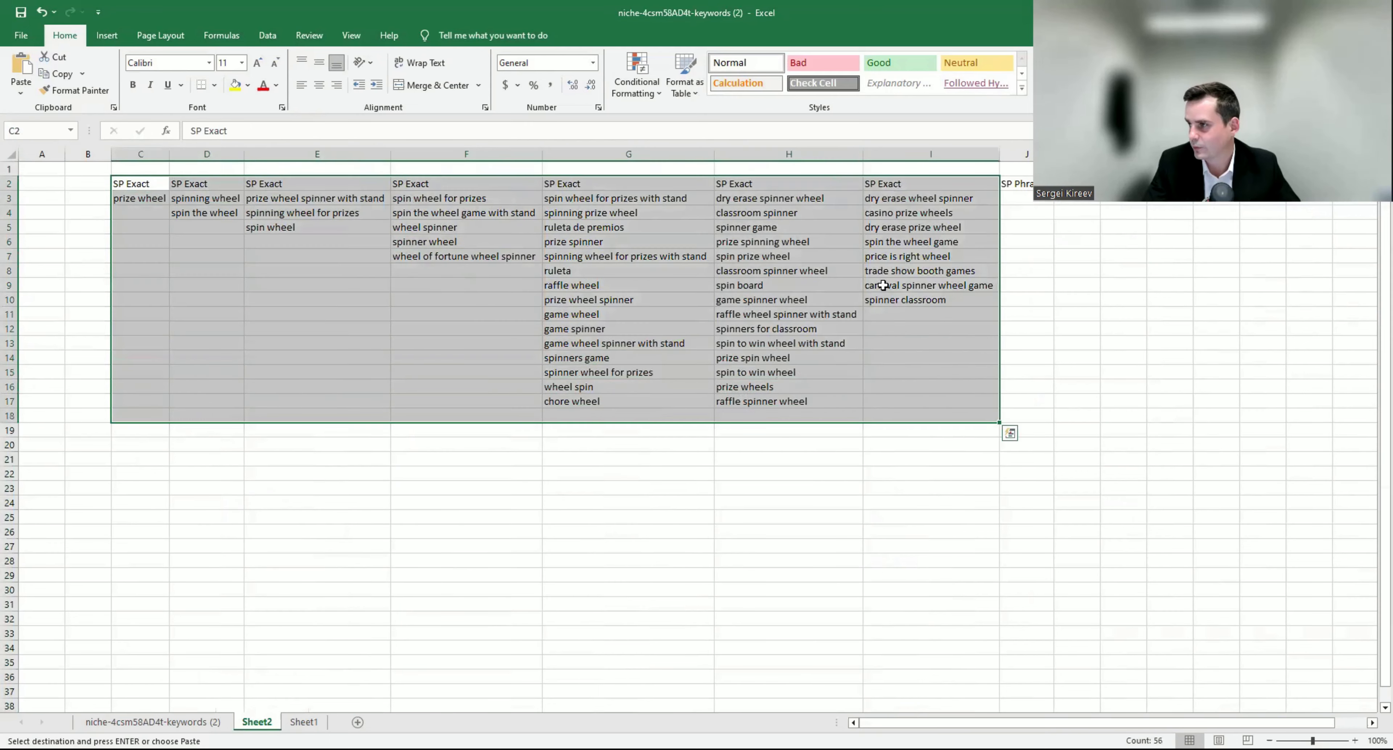
pyautogui.click(887, 273)
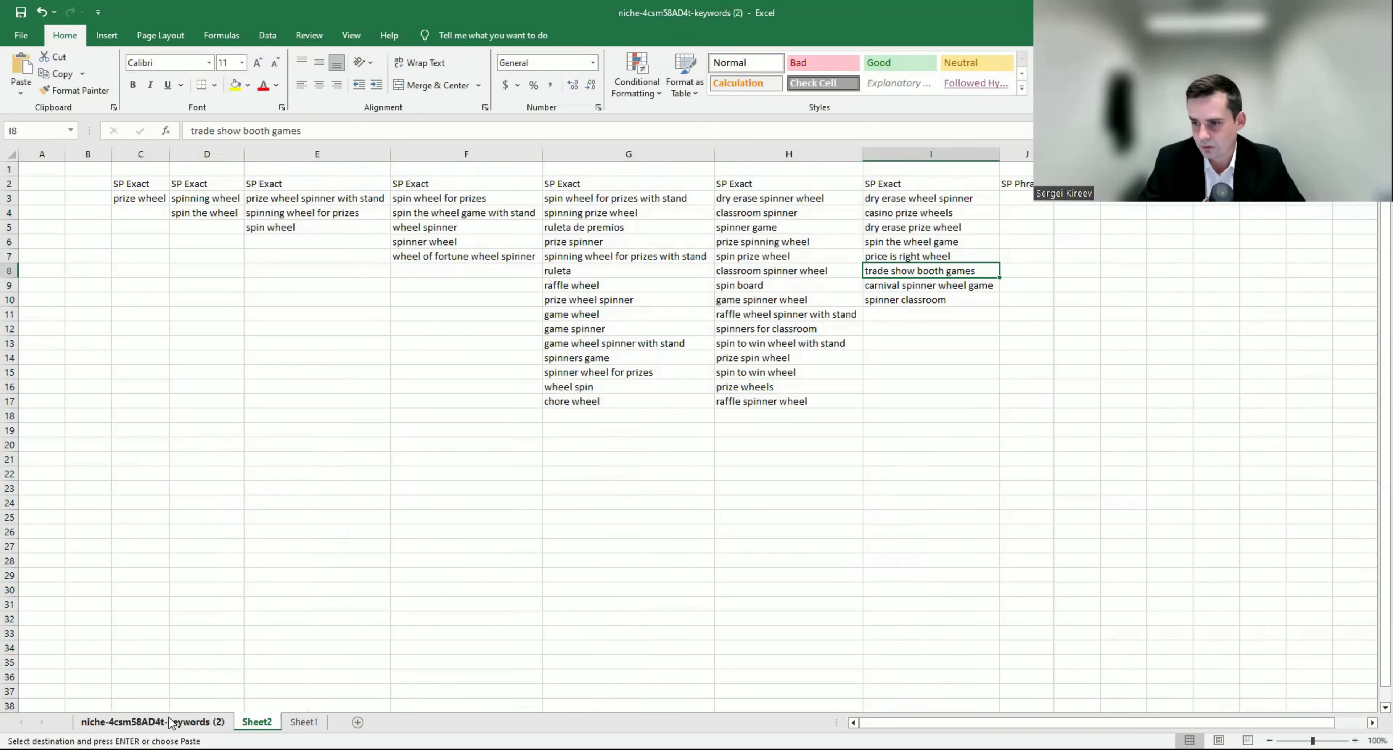
# Step: Copy the root keywords in A2:A14 of the keywords sheet into Sheet2 starting at J3 and autofit column J
pyautogui.click(153, 722)
pyautogui.scroll(5, 444, 297)
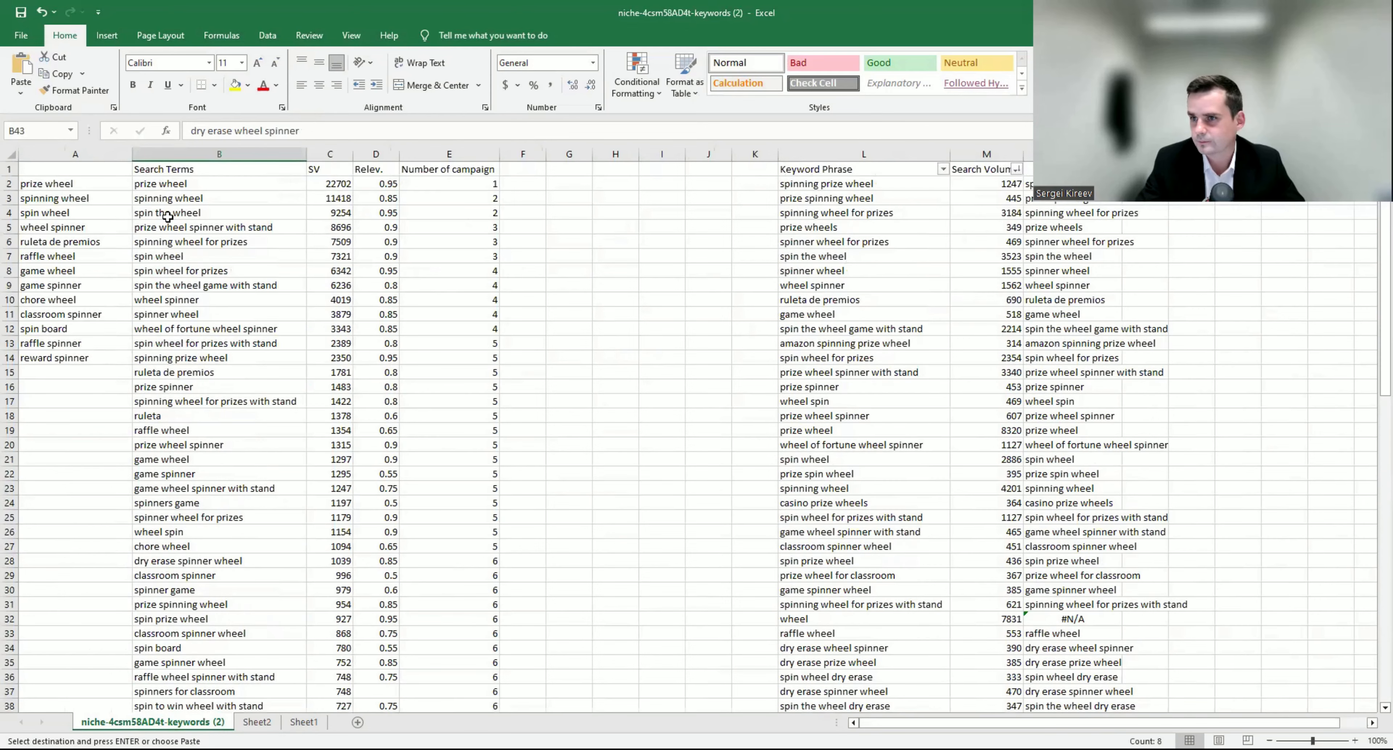
pyautogui.moveTo(103, 185); pyautogui.dragTo(98, 363)
pyautogui.hotkey('ctrl', 'c')
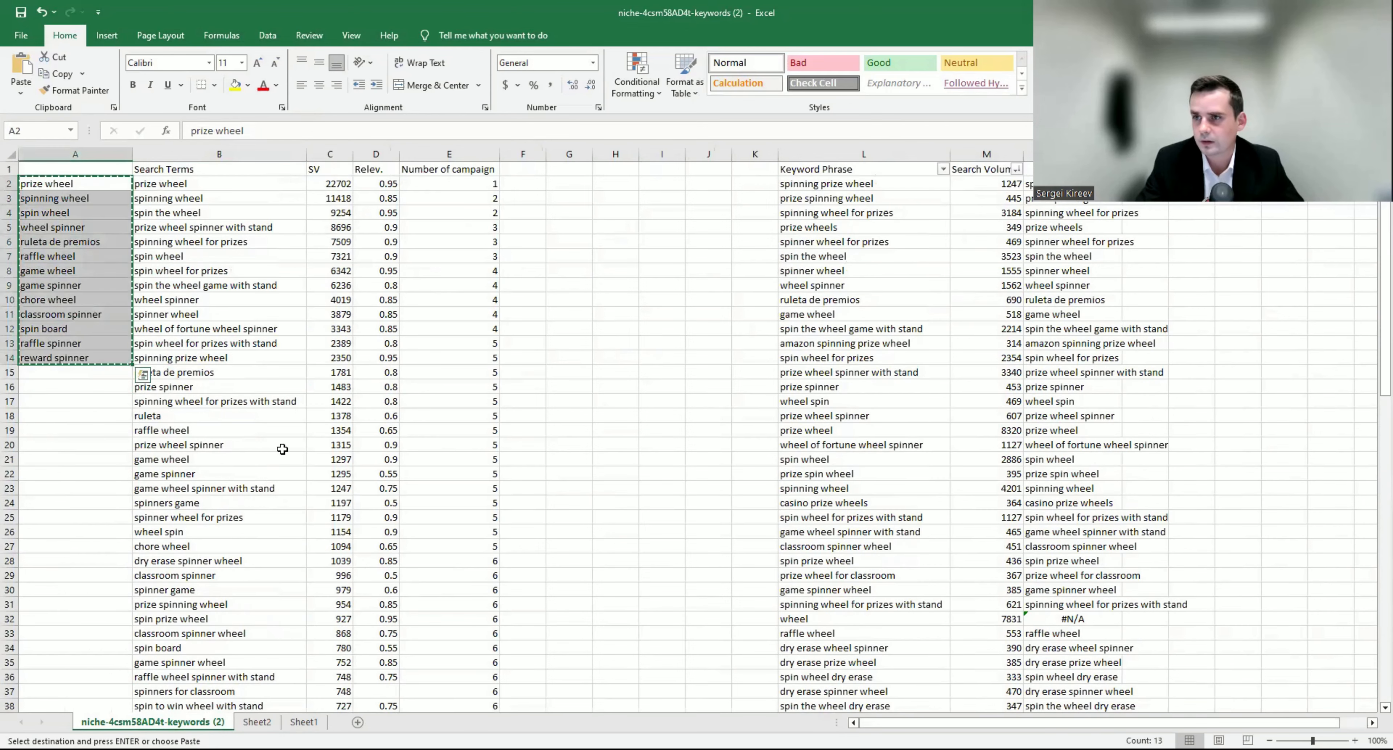
pyautogui.click(257, 722)
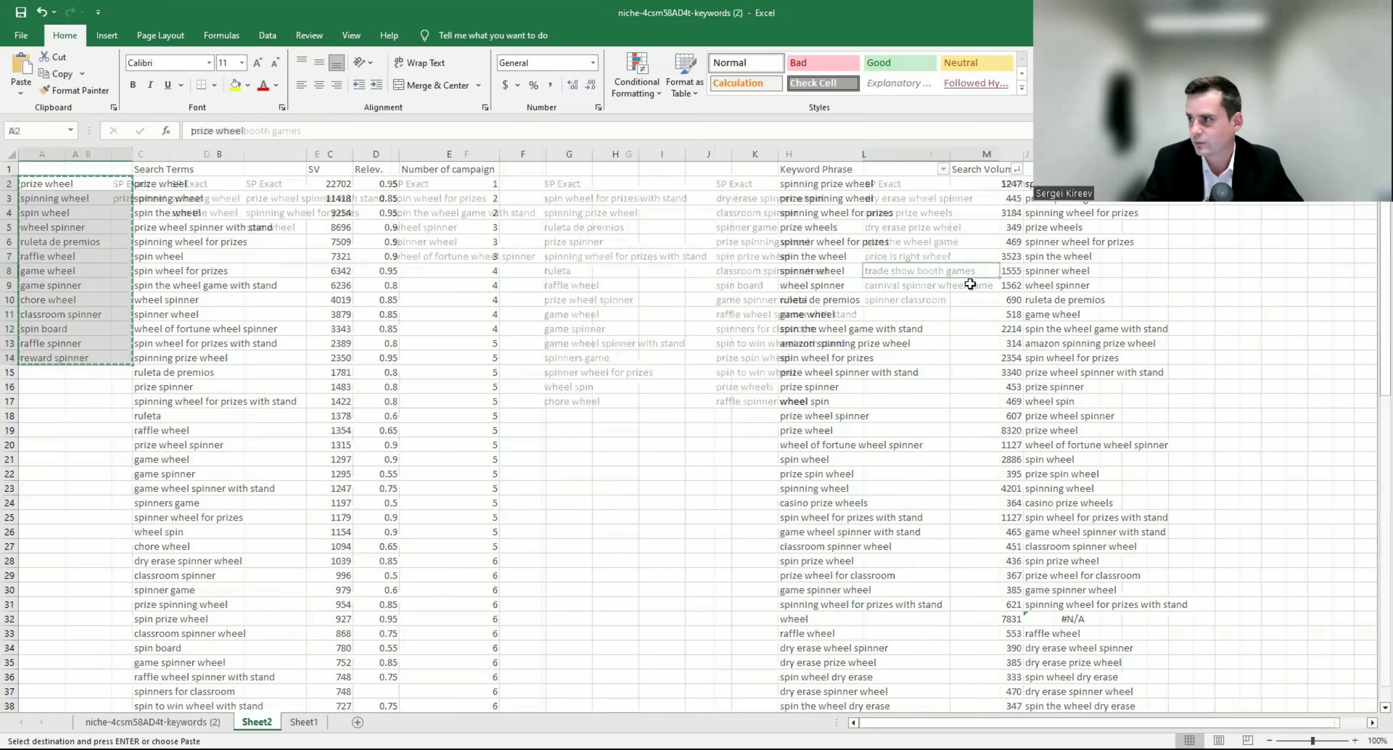
pyautogui.click(1026, 198)
pyautogui.hotkey('ctrl', 'v')
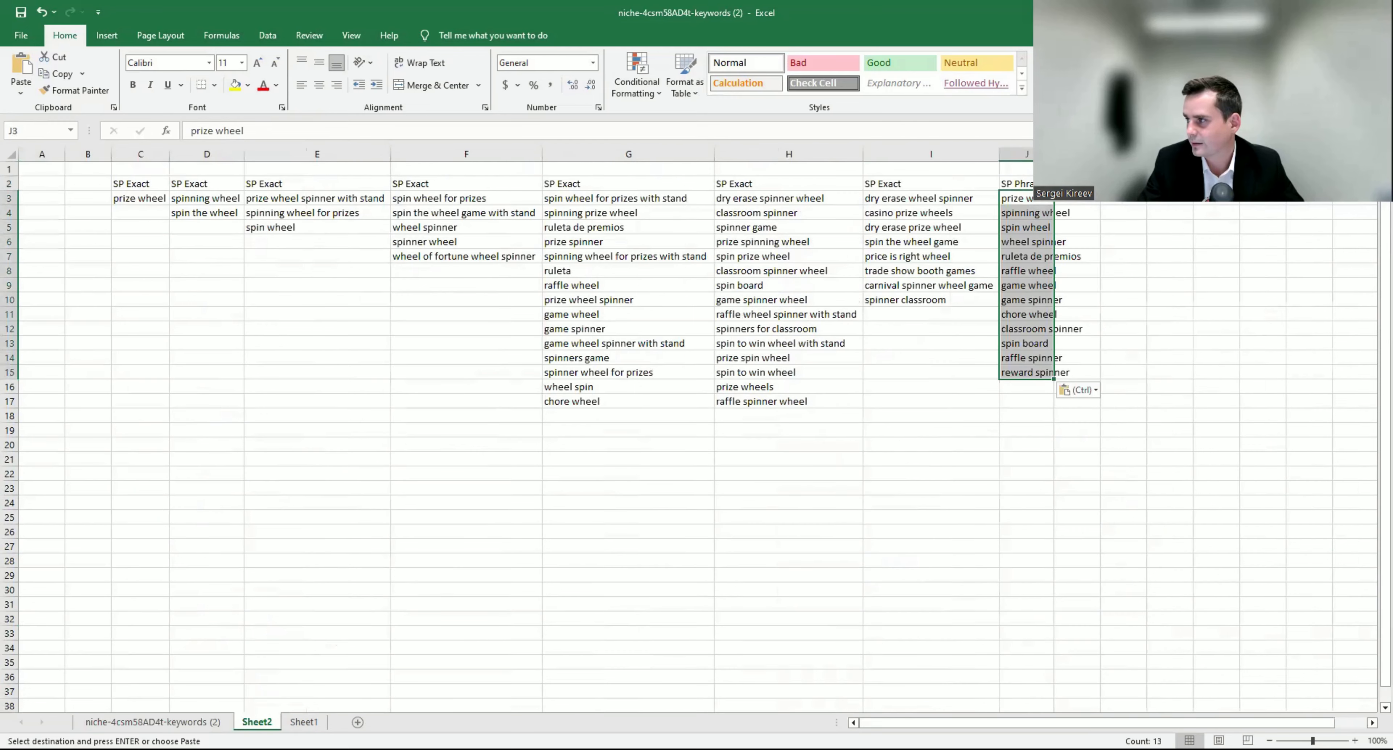
pyautogui.doubleClick(1053, 154)
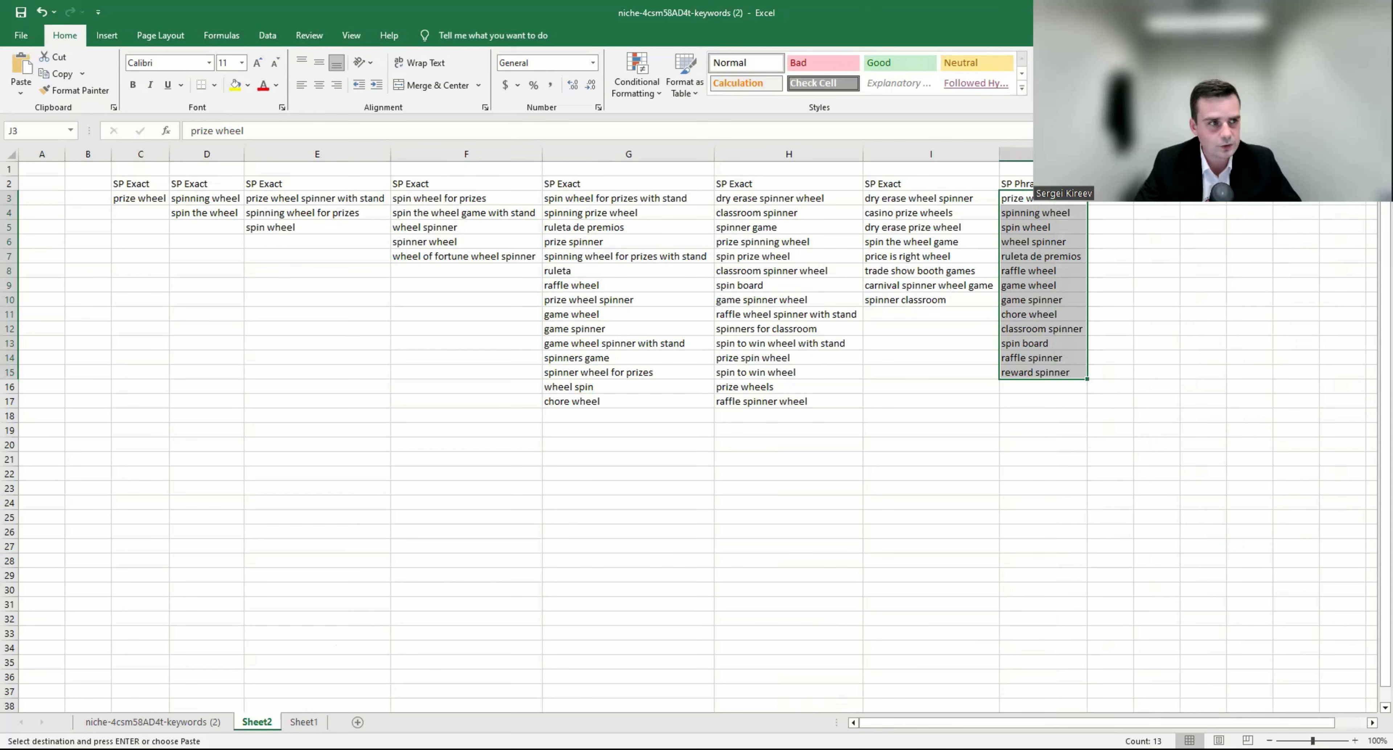
pyautogui.hotkey('alt', 'Tab')
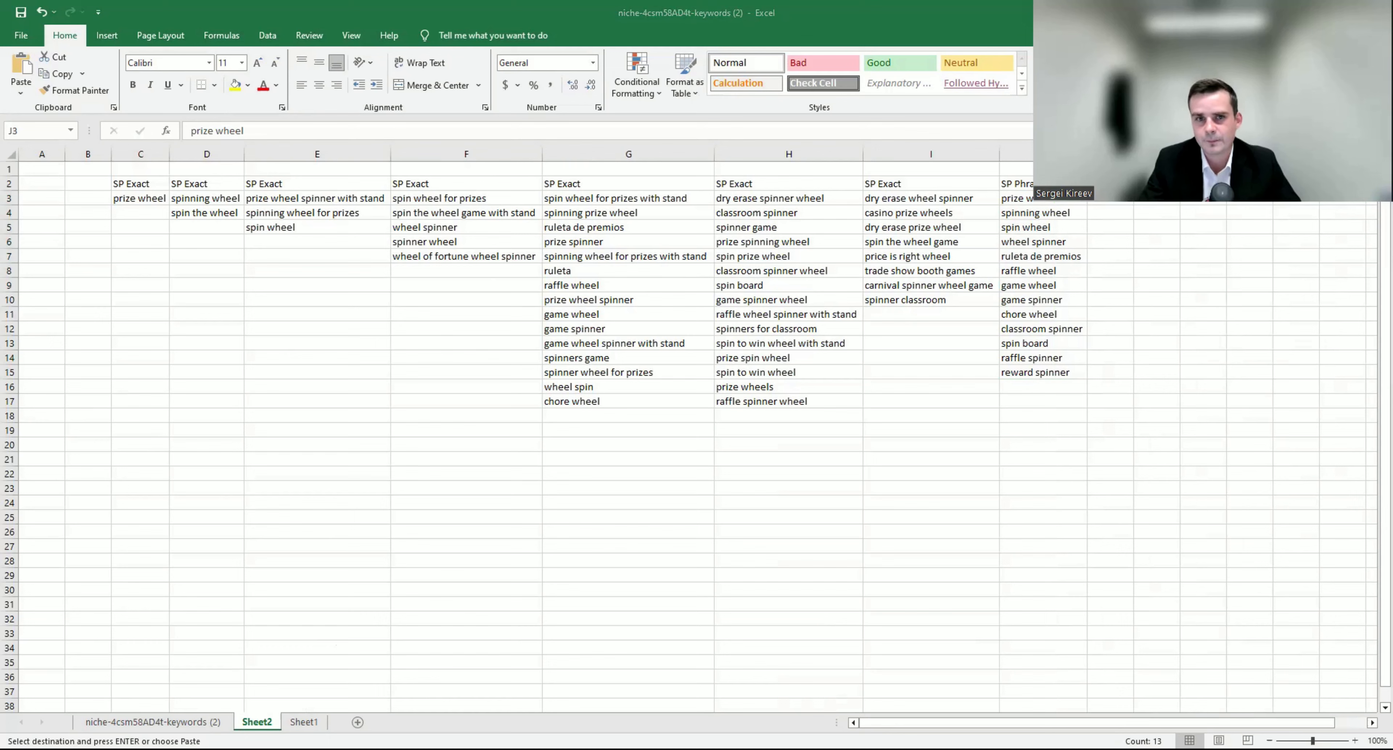
pyautogui.moveTo(146, 185); pyautogui.dragTo(1019, 186)
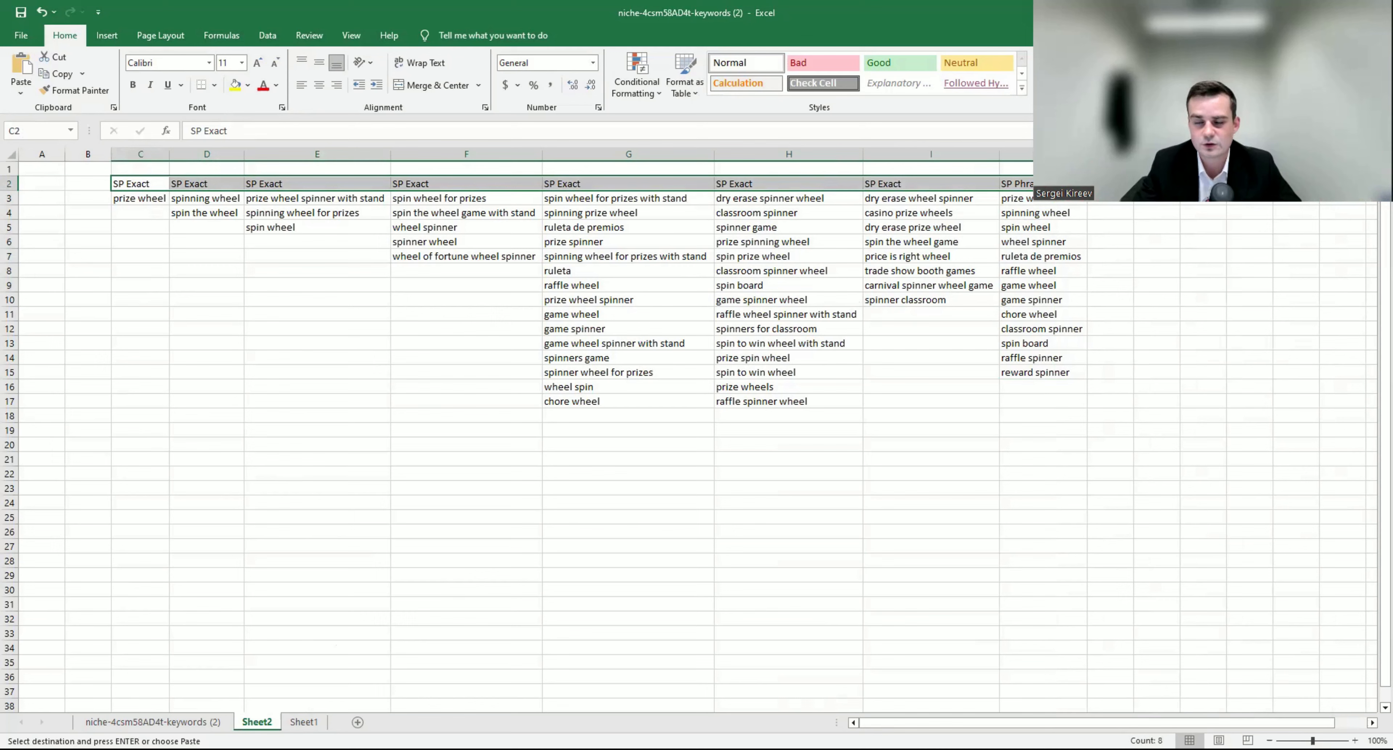
pyautogui.hotkey('alt', 'Tab')
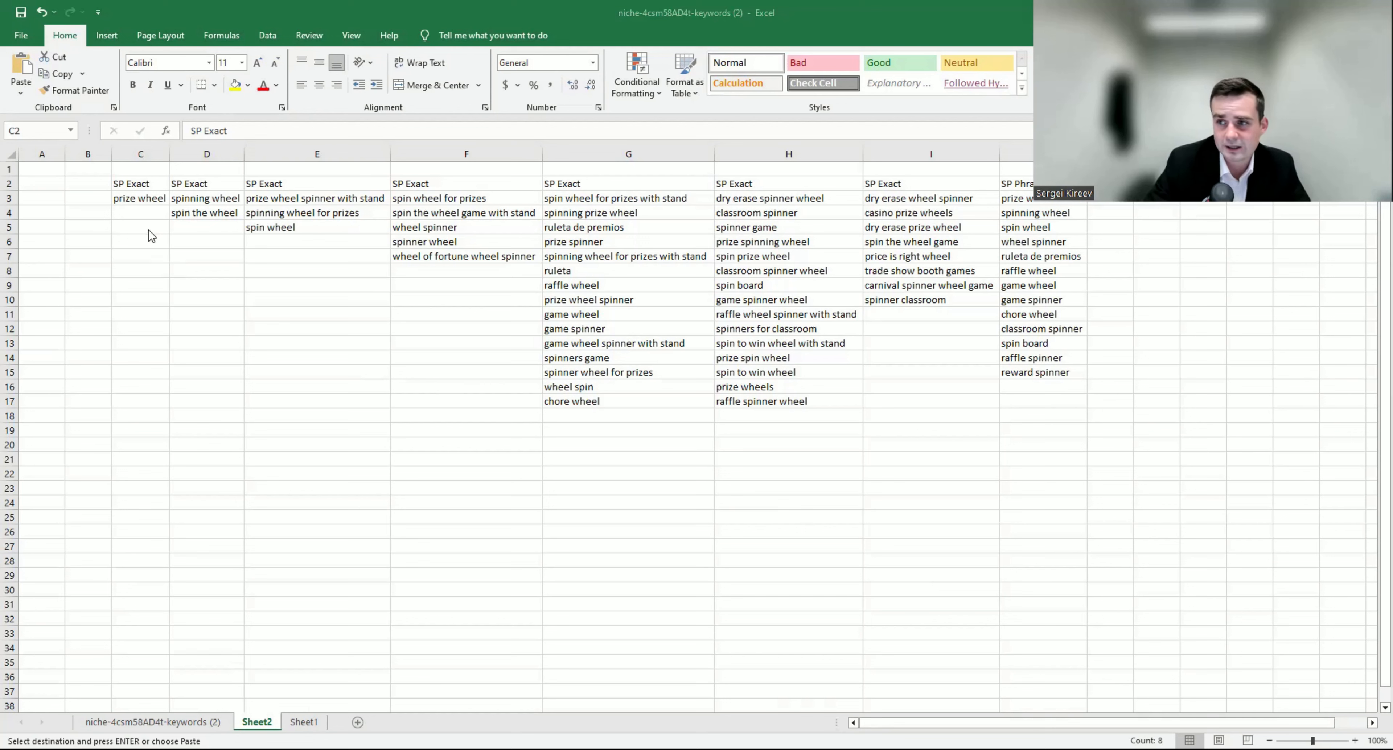
pyautogui.click(136, 198)
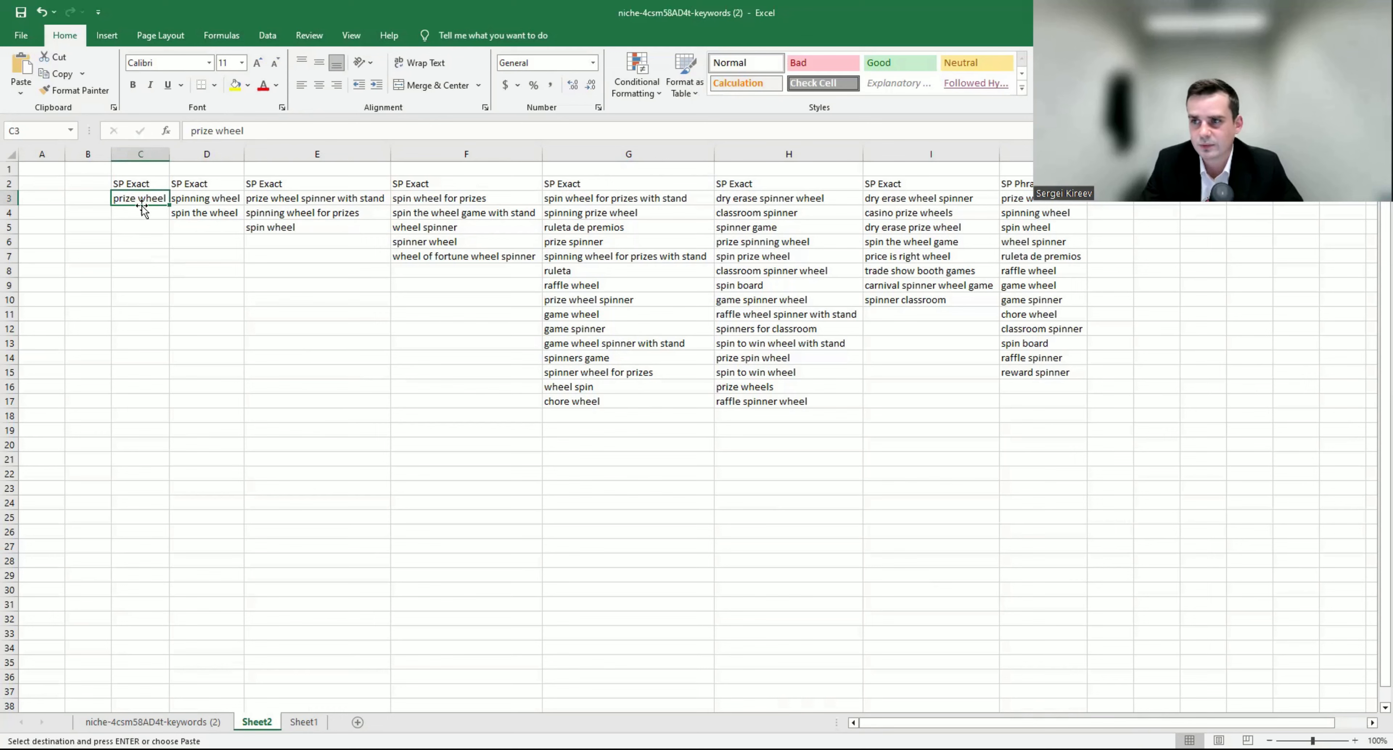
# Step: Enter 10 above the first SP Exact header in C1 and fill it across to I1
pyautogui.click(139, 170)
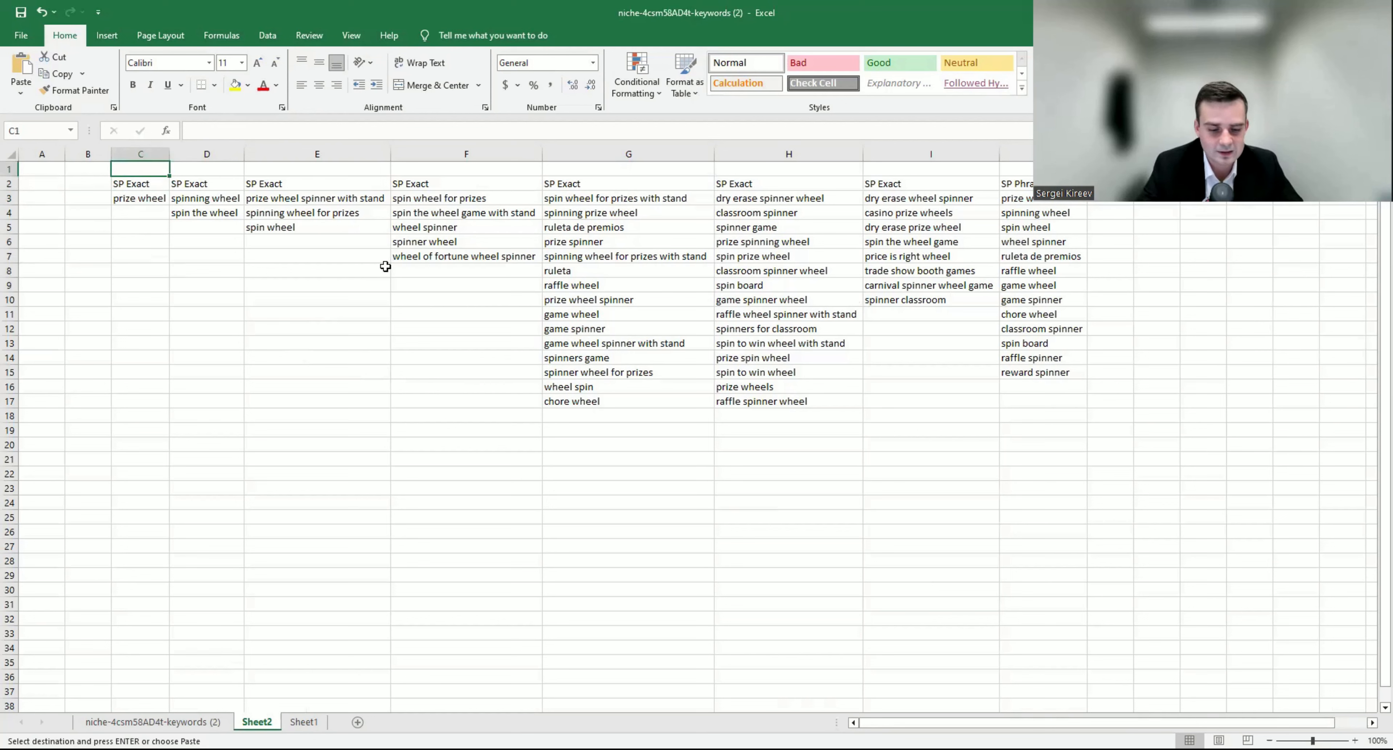
pyautogui.write('10')
pyautogui.press('Return')
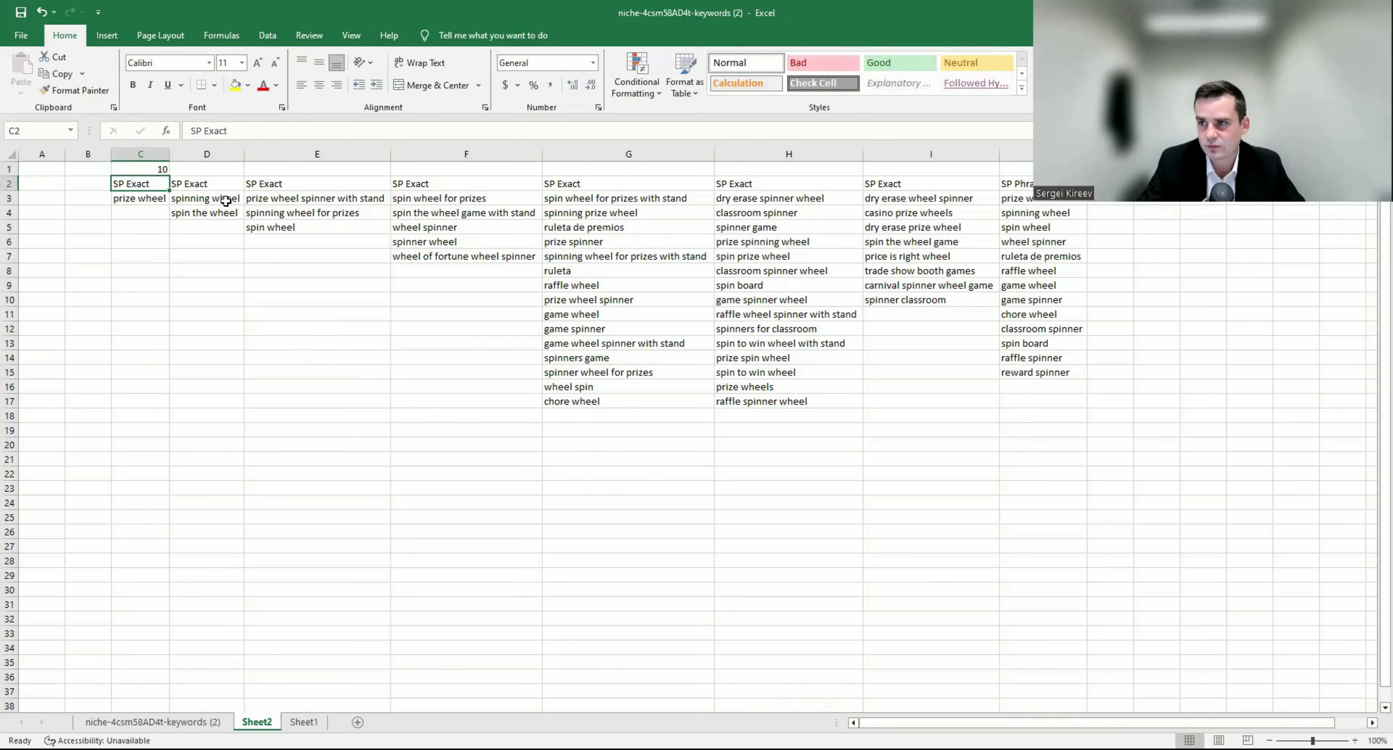
pyautogui.click(156, 168)
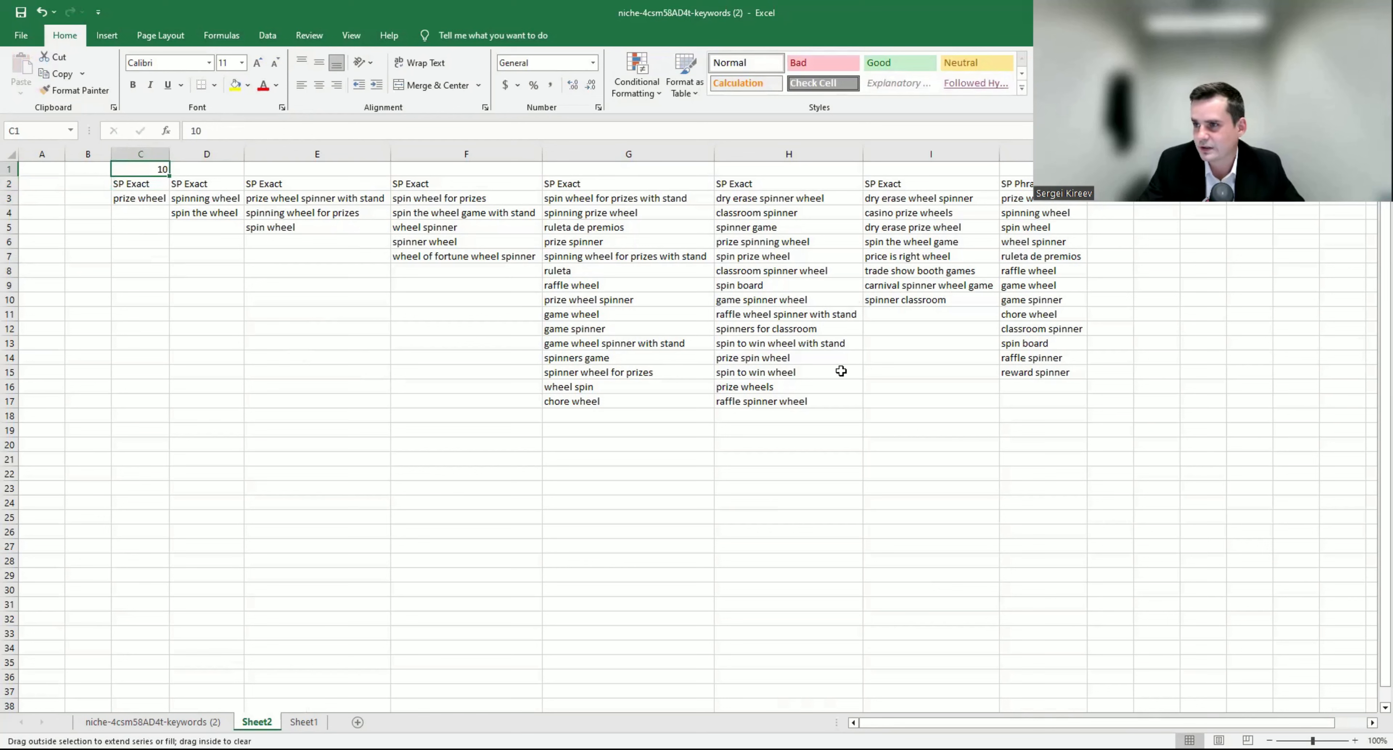
pyautogui.moveTo(841, 370); pyautogui.dragTo(930, 370)
pyautogui.click(269, 370)
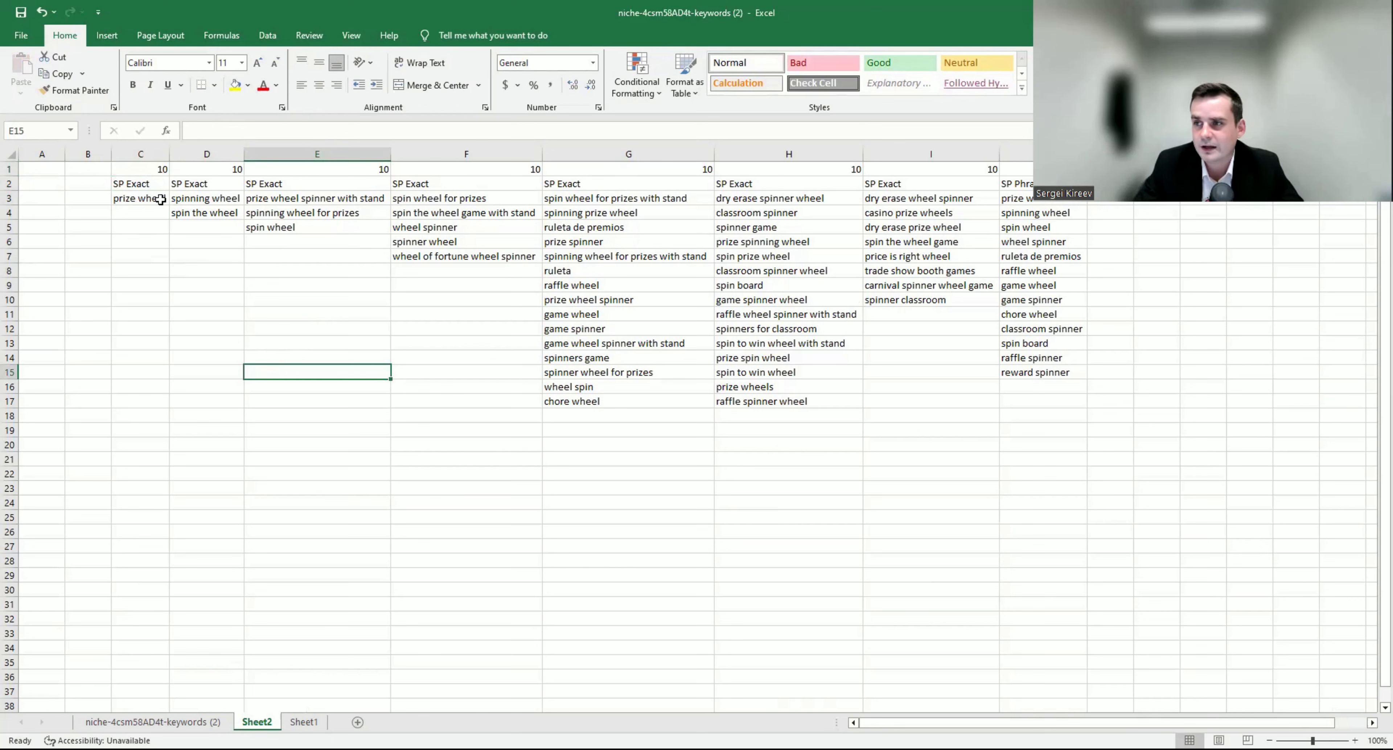
# Step: Compare the smaller SP Exact campaigns in columns C to E with the larger ones in columns F to I
pyautogui.moveTo(137, 174); pyautogui.dragTo(305, 223)
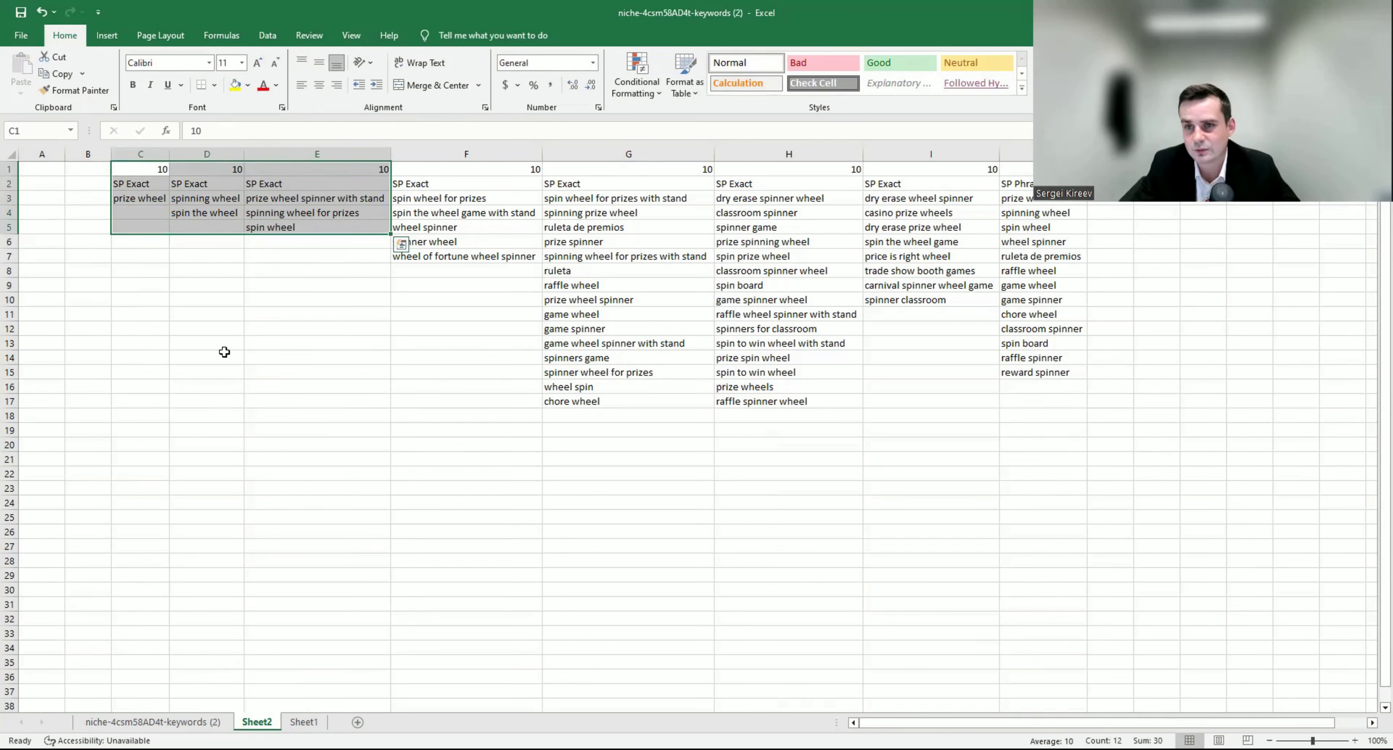
pyautogui.moveTo(476, 169); pyautogui.dragTo(1009, 395)
pyautogui.click(810, 470)
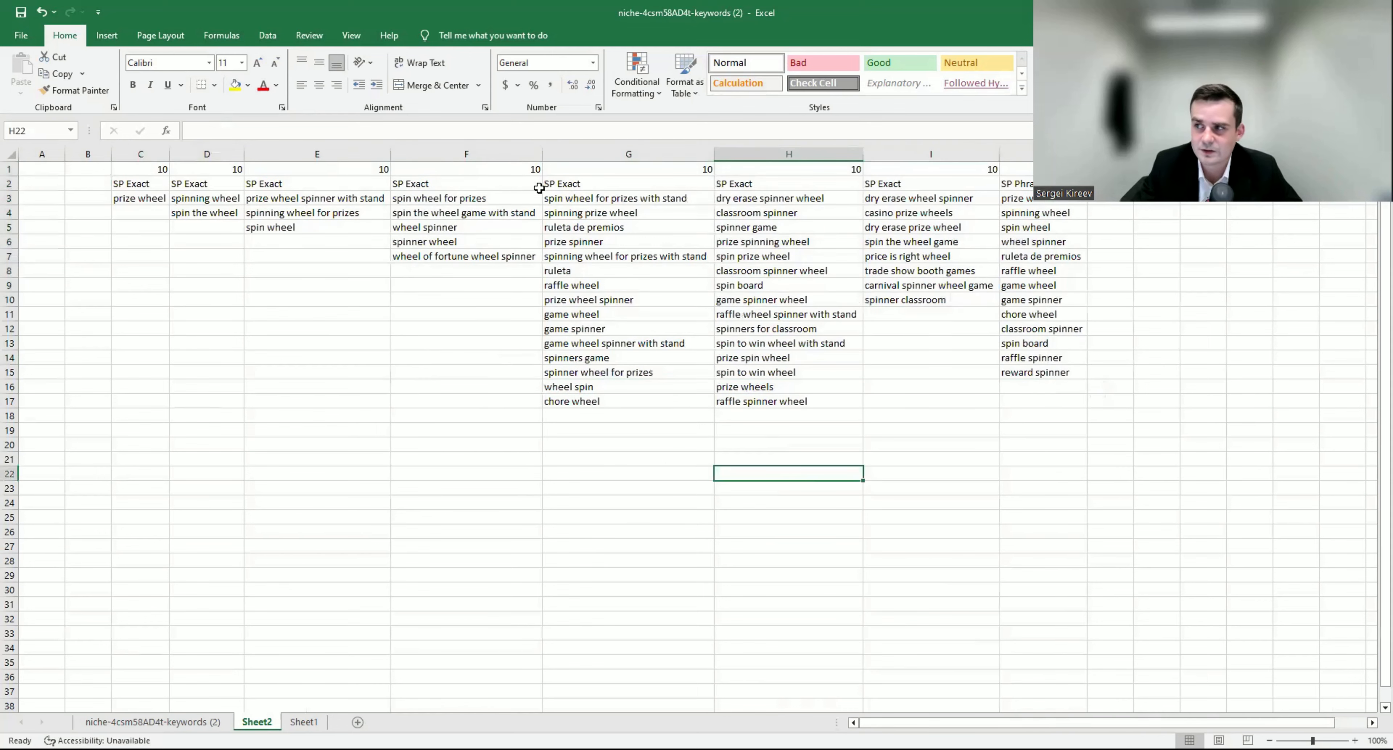
pyautogui.moveTo(523, 174); pyautogui.dragTo(875, 403)
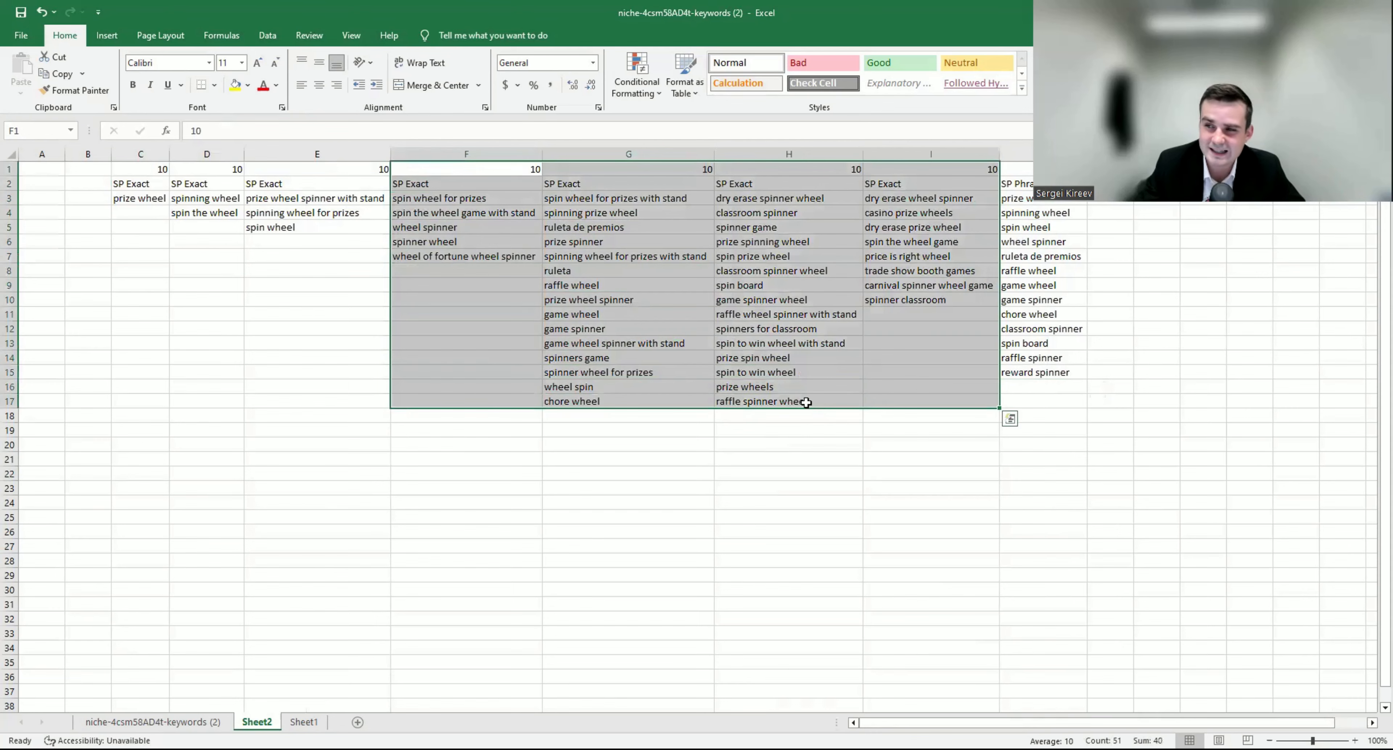
pyautogui.moveTo(153, 171); pyautogui.dragTo(317, 233)
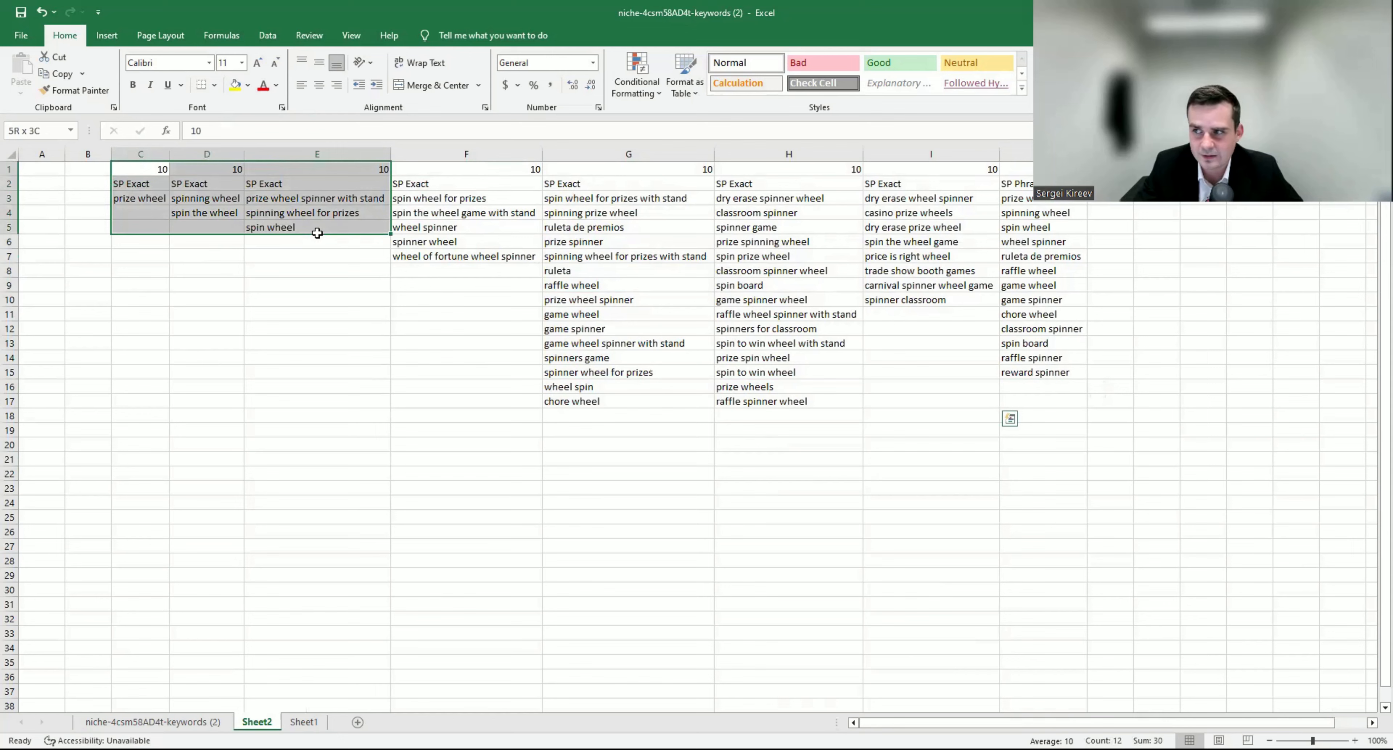
pyautogui.moveTo(318, 233); pyautogui.dragTo(317, 233)
pyautogui.moveTo(473, 171); pyautogui.dragTo(1030, 403)
pyautogui.moveTo(633, 198); pyautogui.dragTo(638, 401)
pyautogui.click(411, 317)
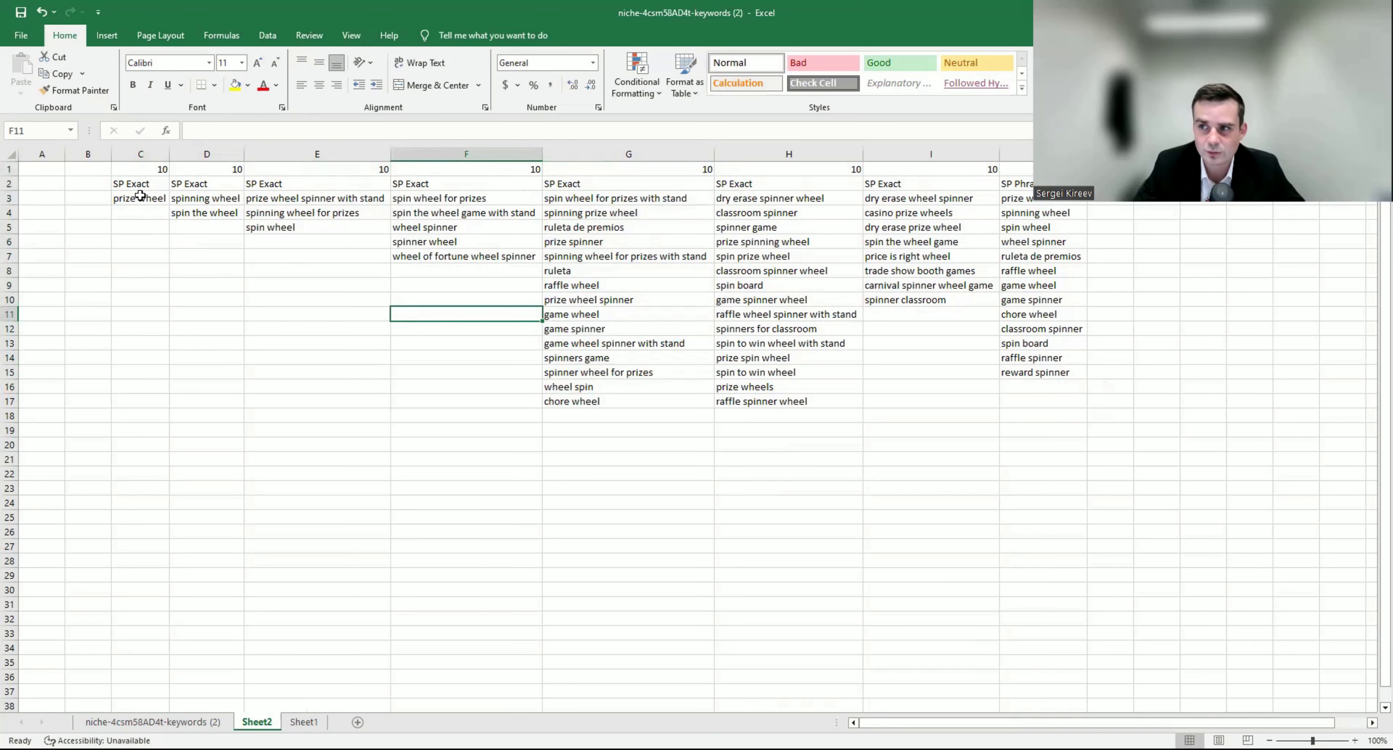
pyautogui.moveTo(142, 189); pyautogui.dragTo(184, 213)
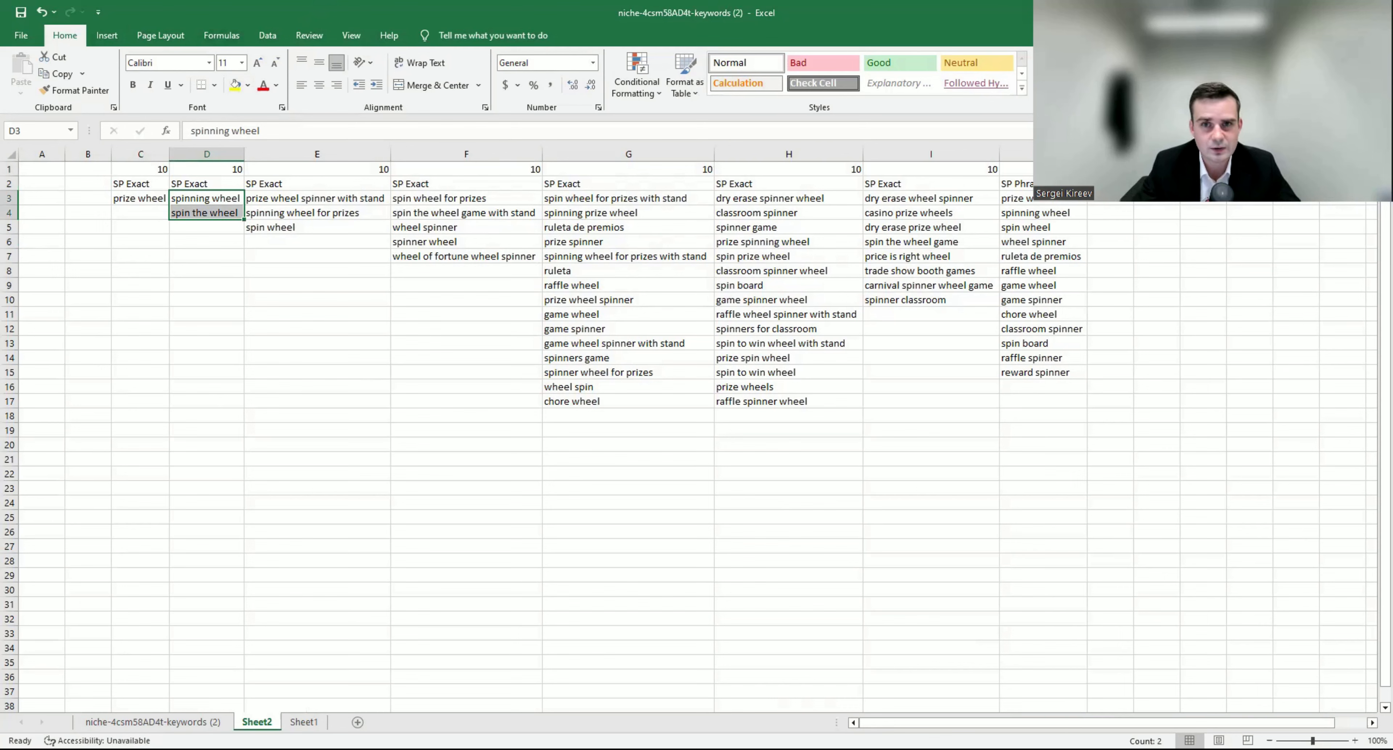
pyautogui.hotkey('alt', 'Tab')
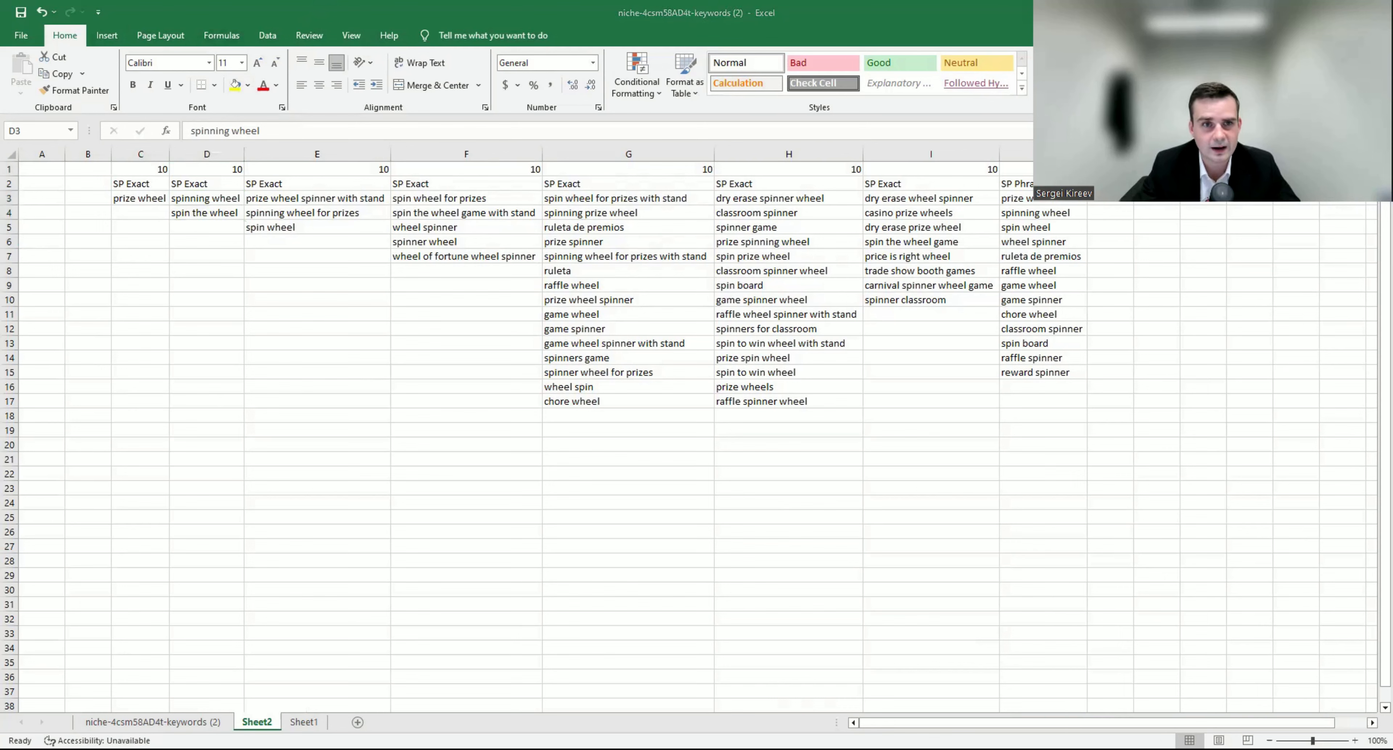
pyautogui.hotkey('alt', 'Tab')
pyautogui.hotkey('alt', 'Tab')
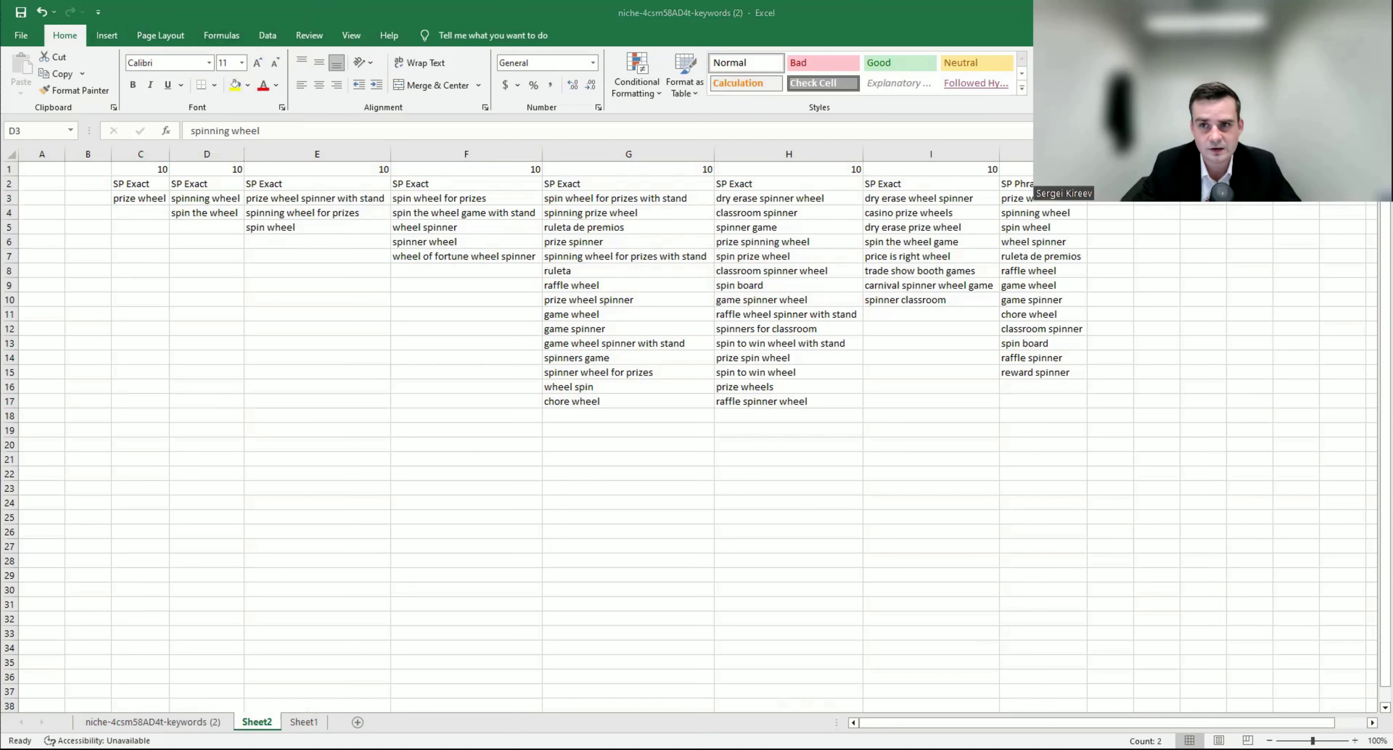
# Step: Paste the product title starting "12 inch Prize Wheel Heavy Duty, Dual Use Spinning Wheel" into G2 of the keywords sheet
pyautogui.click(174, 719)
pyautogui.click(336, 316)
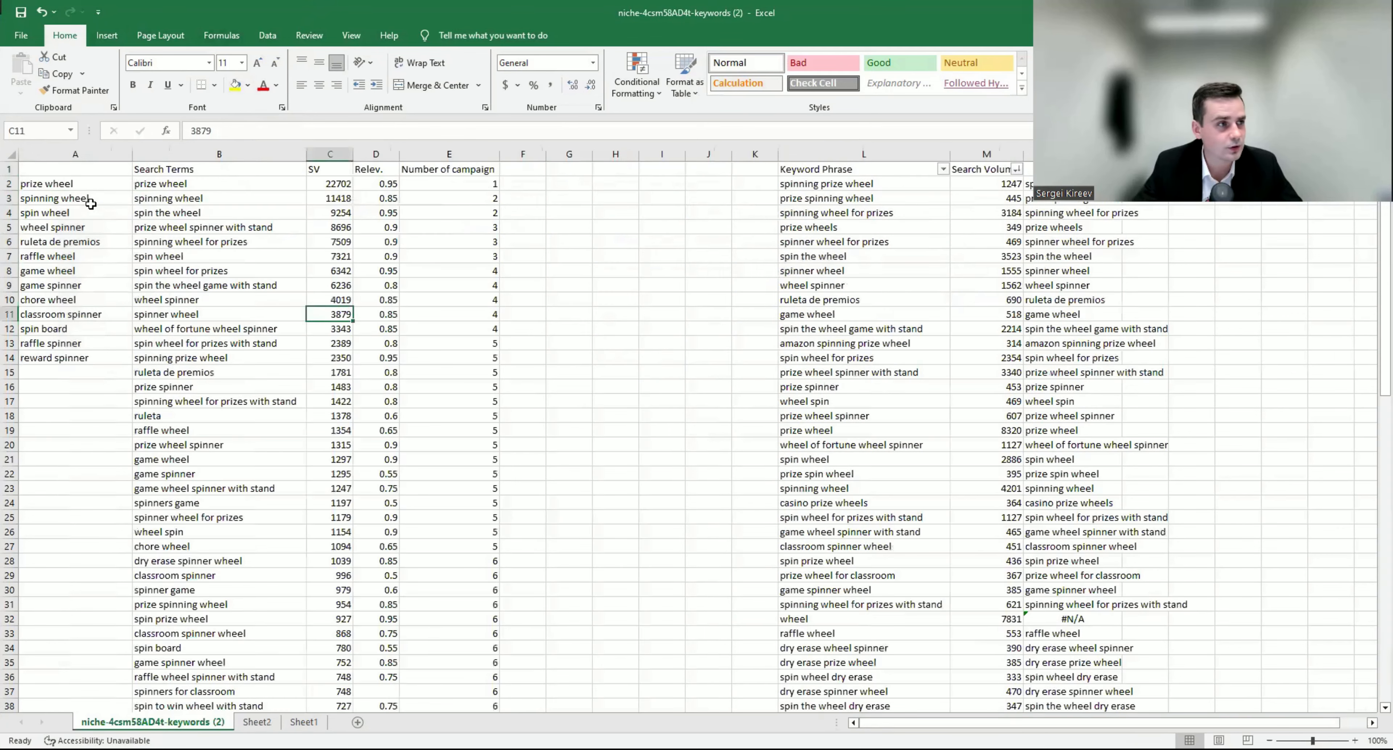
pyautogui.click(334, 200)
pyautogui.click(270, 182)
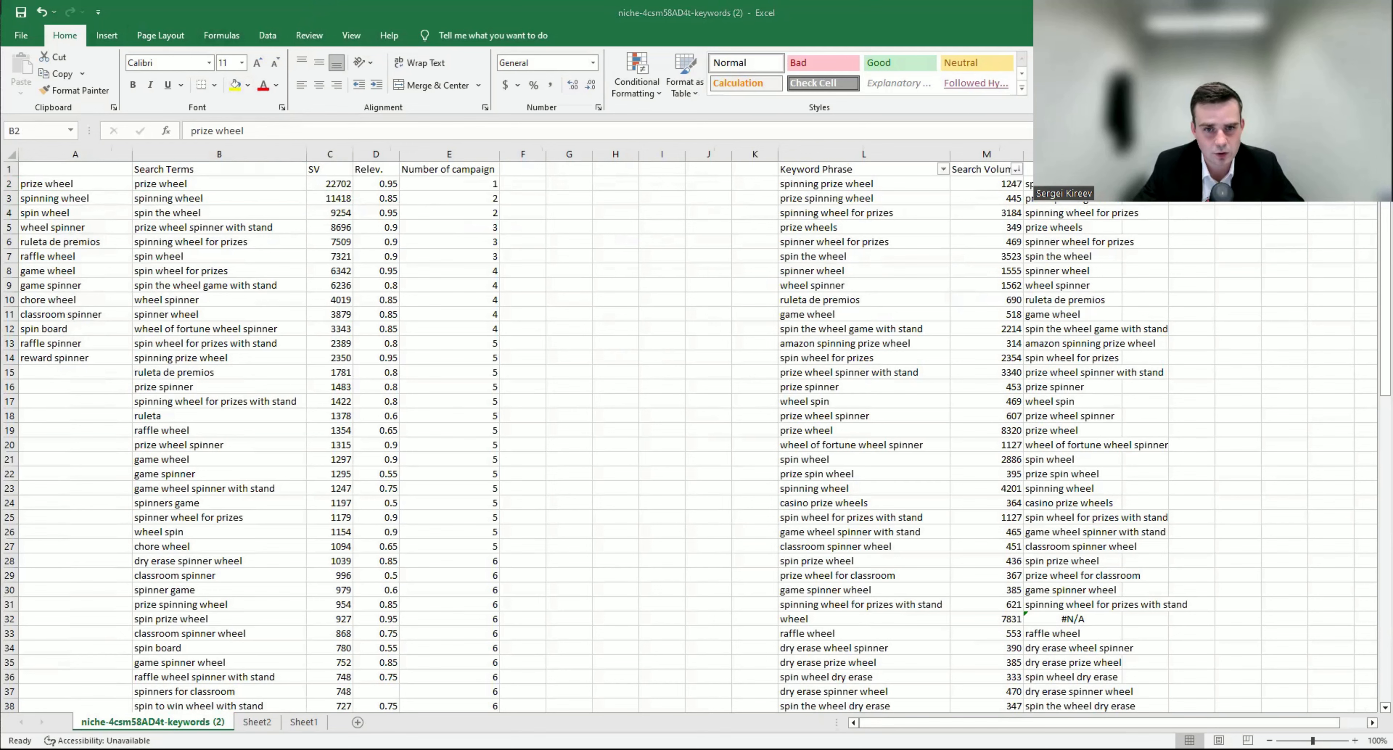
pyautogui.doubleClick(584, 185)
pyautogui.hotkey('ctrl', 'v')
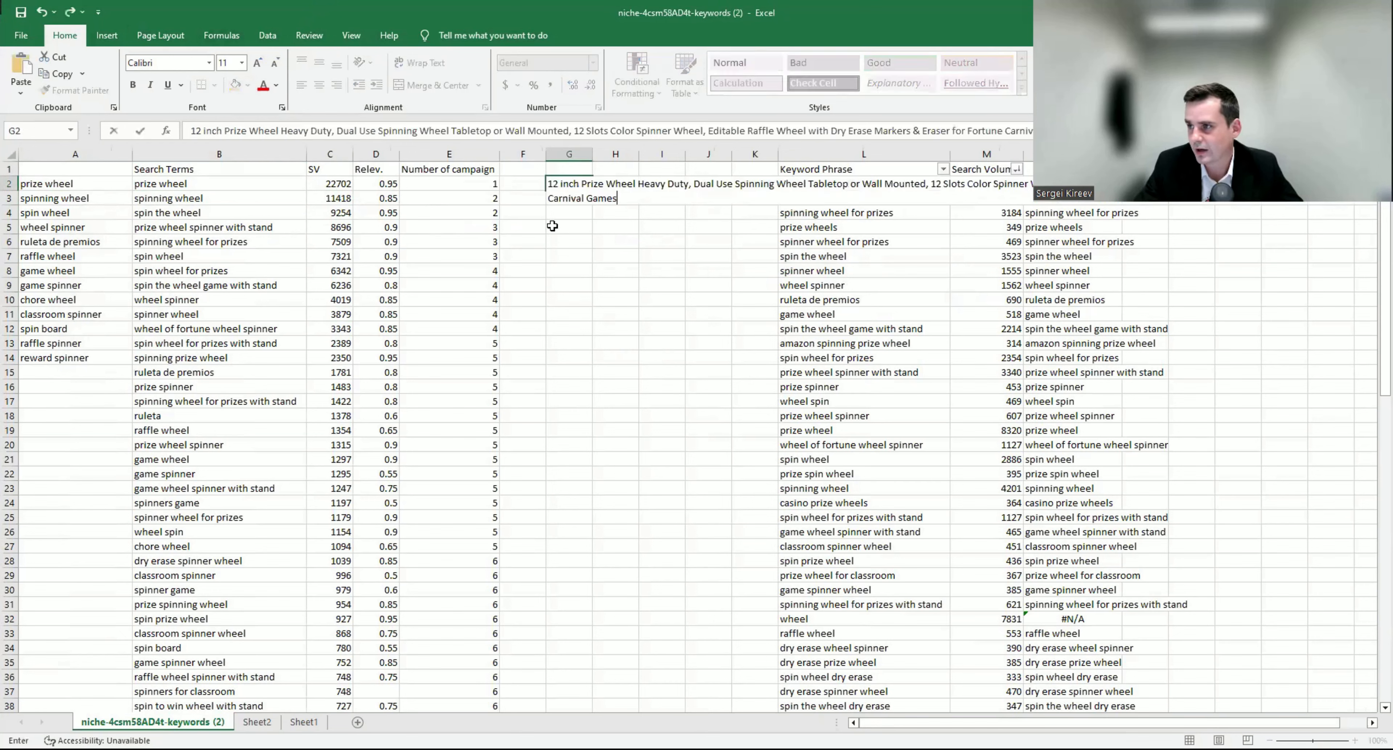
pyautogui.click(553, 225)
# Step: Autofit column G to the pasted product title, then narrow the column slightly
pyautogui.doubleClick(594, 154)
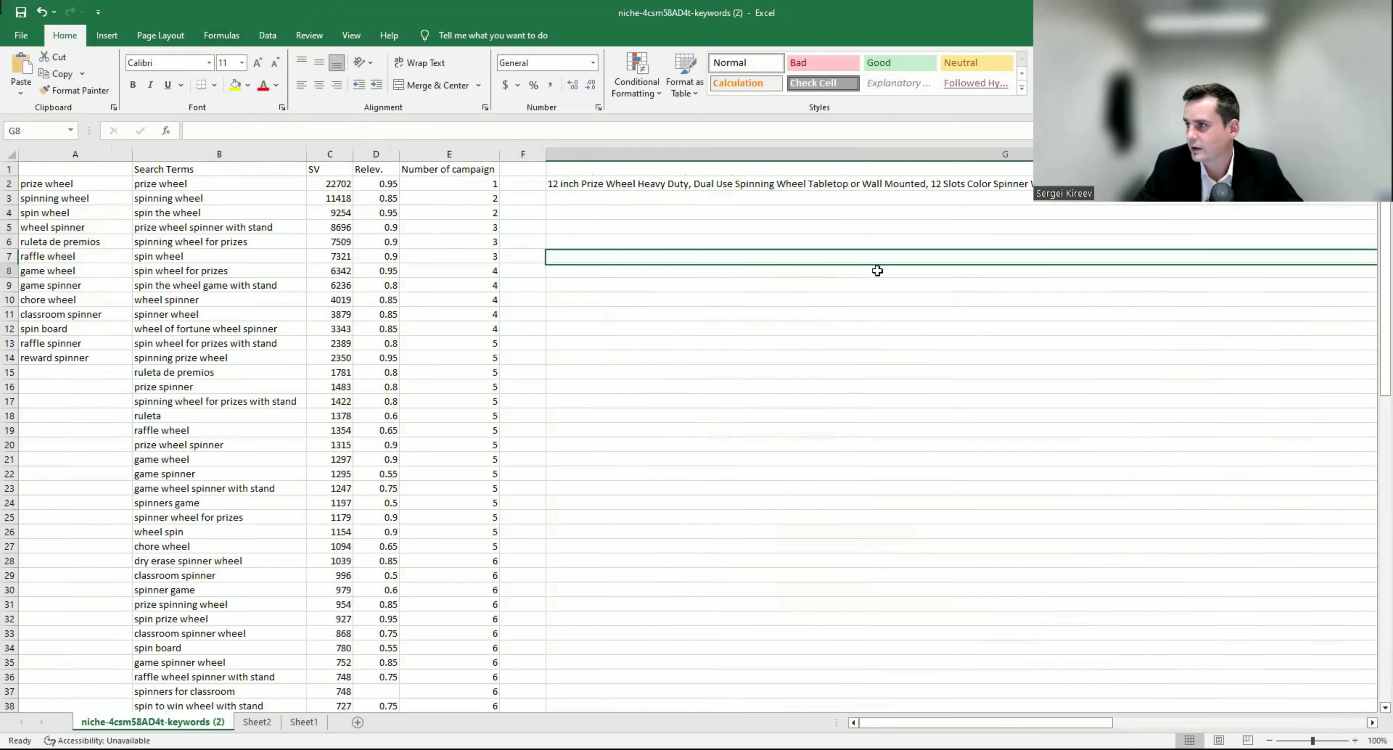
pyautogui.click(877, 270)
pyautogui.moveTo(1075, 726); pyautogui.dragTo(1110, 724)
pyautogui.click(664, 309)
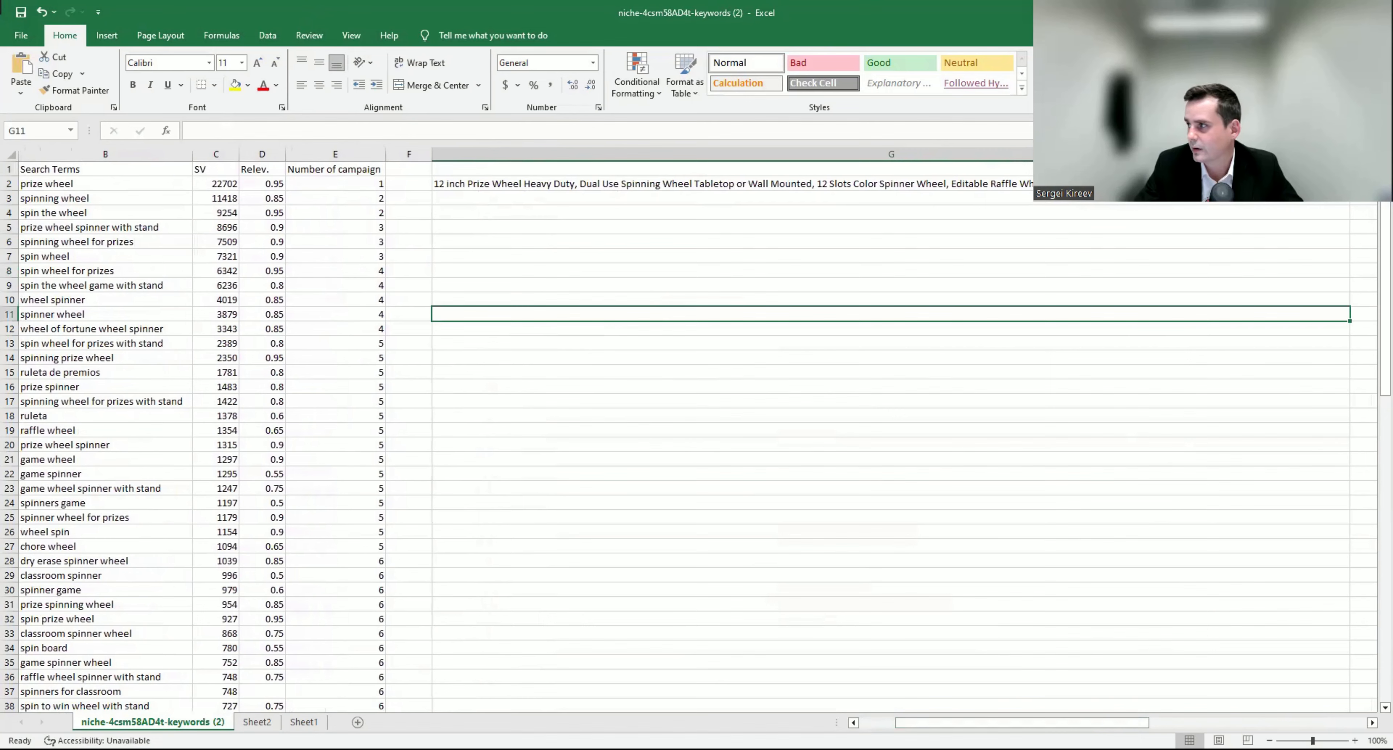
pyautogui.click(919, 184)
pyautogui.moveTo(1349, 154); pyautogui.dragTo(1320, 155)
pyautogui.click(1077, 155)
pyautogui.click(876, 268)
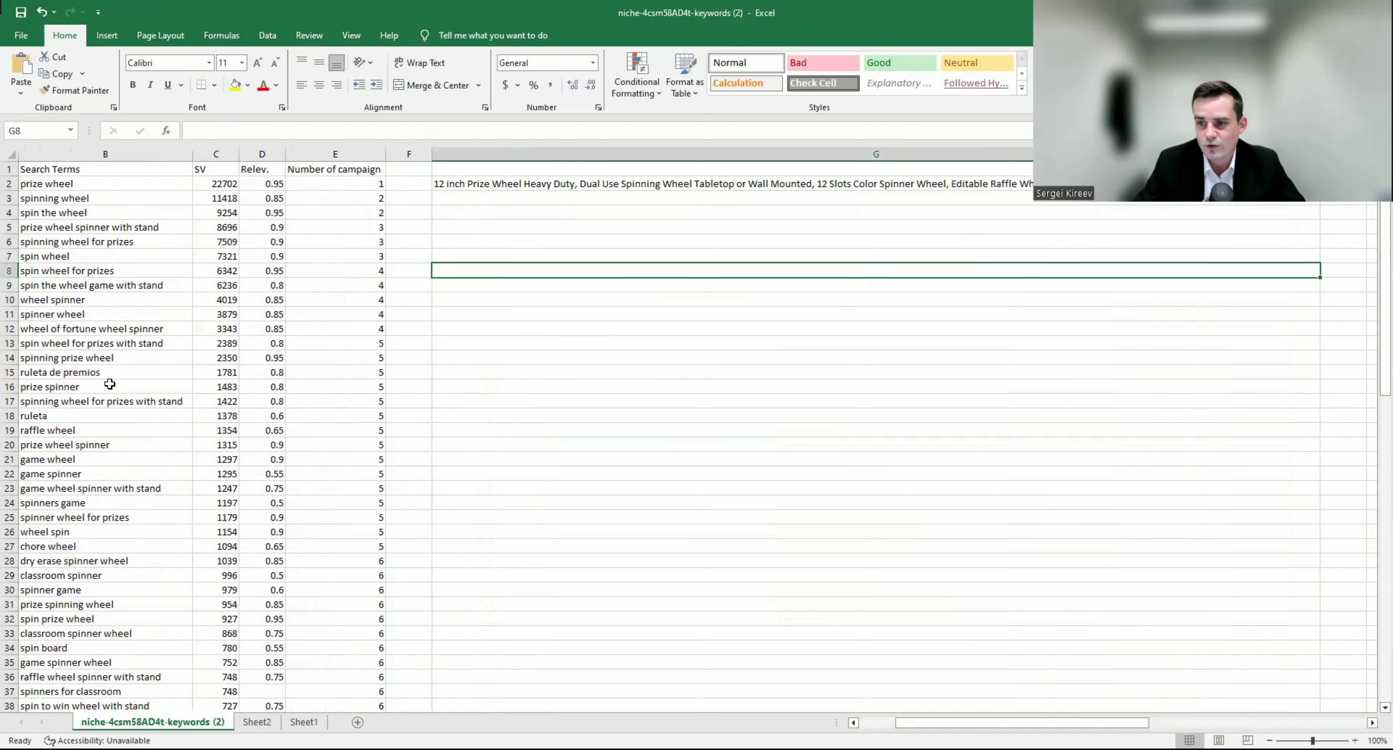
# Step: Compare the search terms in column B with the wording of the product title in G2
pyautogui.scroll(-6, 111, 385)
pyautogui.scroll(6, 117, 594)
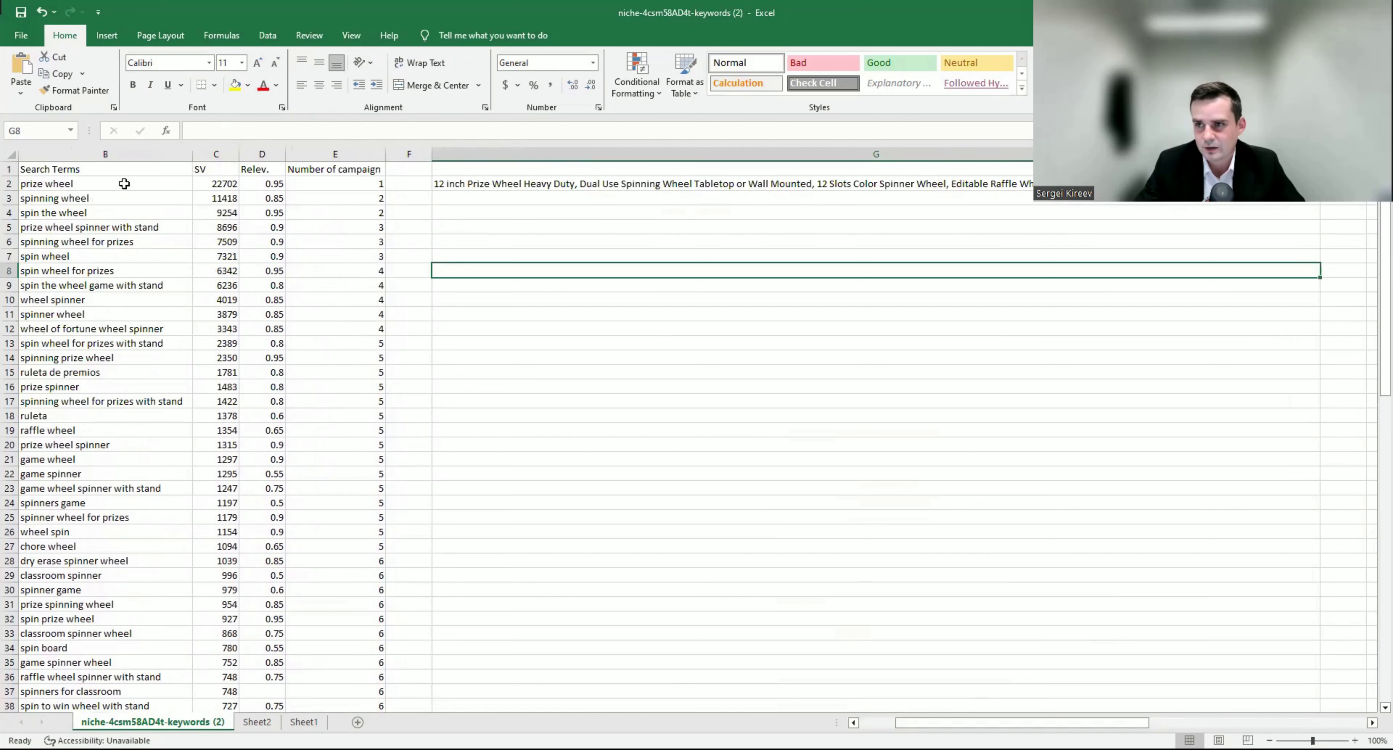
pyautogui.moveTo(124, 185); pyautogui.dragTo(116, 516)
pyautogui.click(135, 329)
pyautogui.click(142, 167)
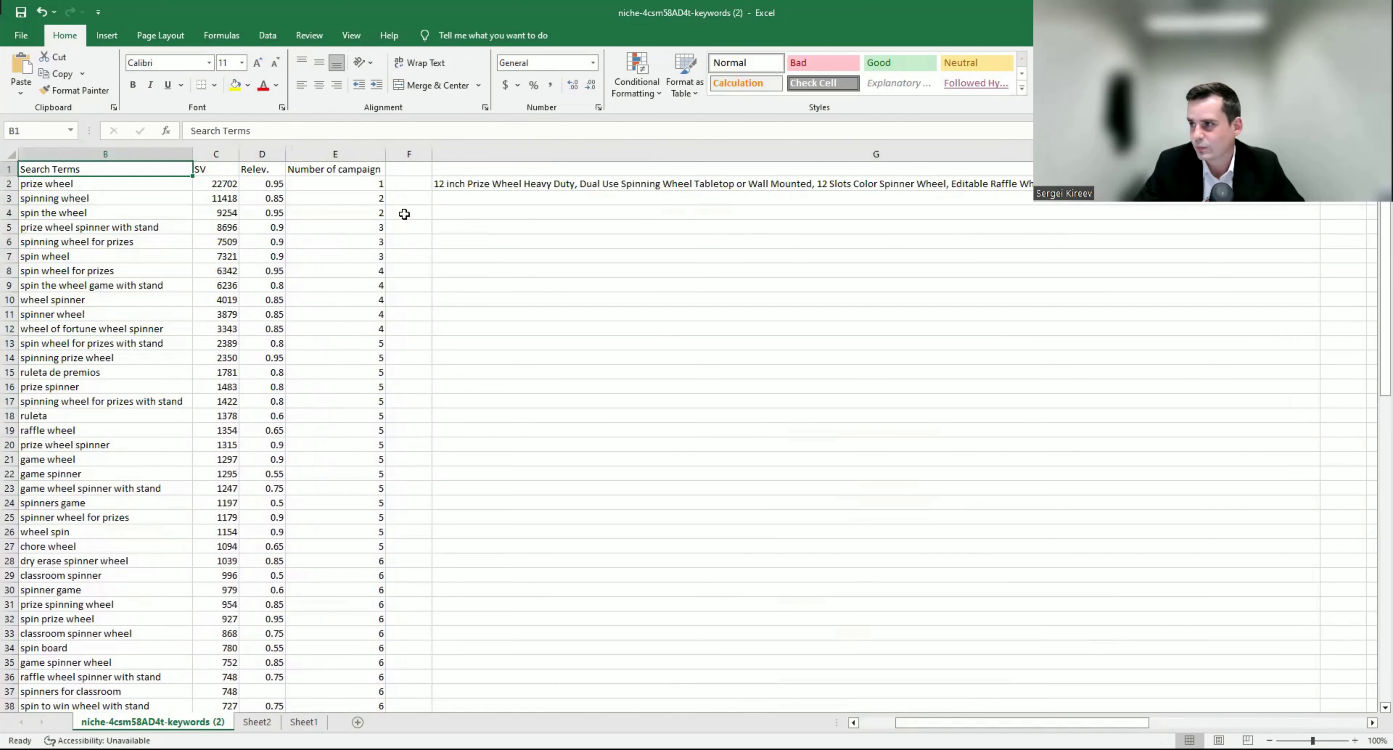
pyautogui.doubleClick(468, 183)
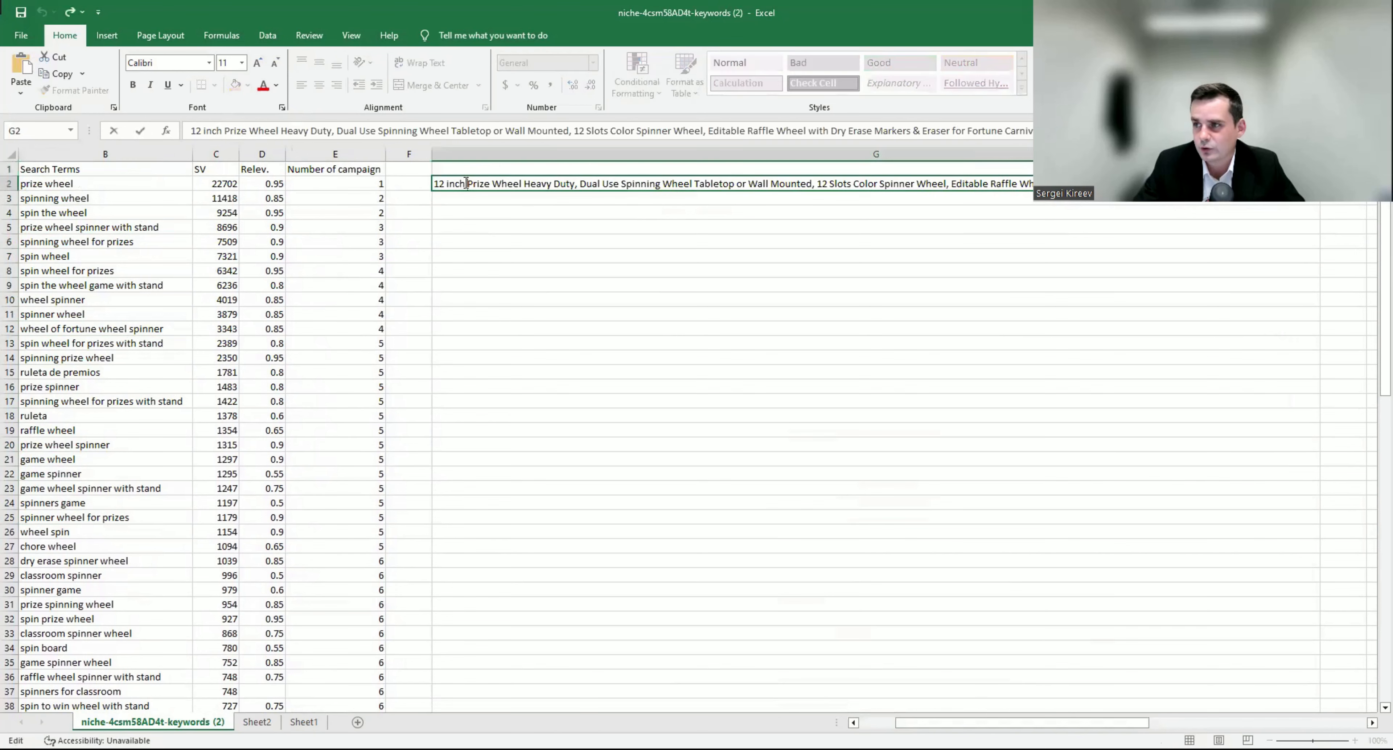
pyautogui.press('Escape')
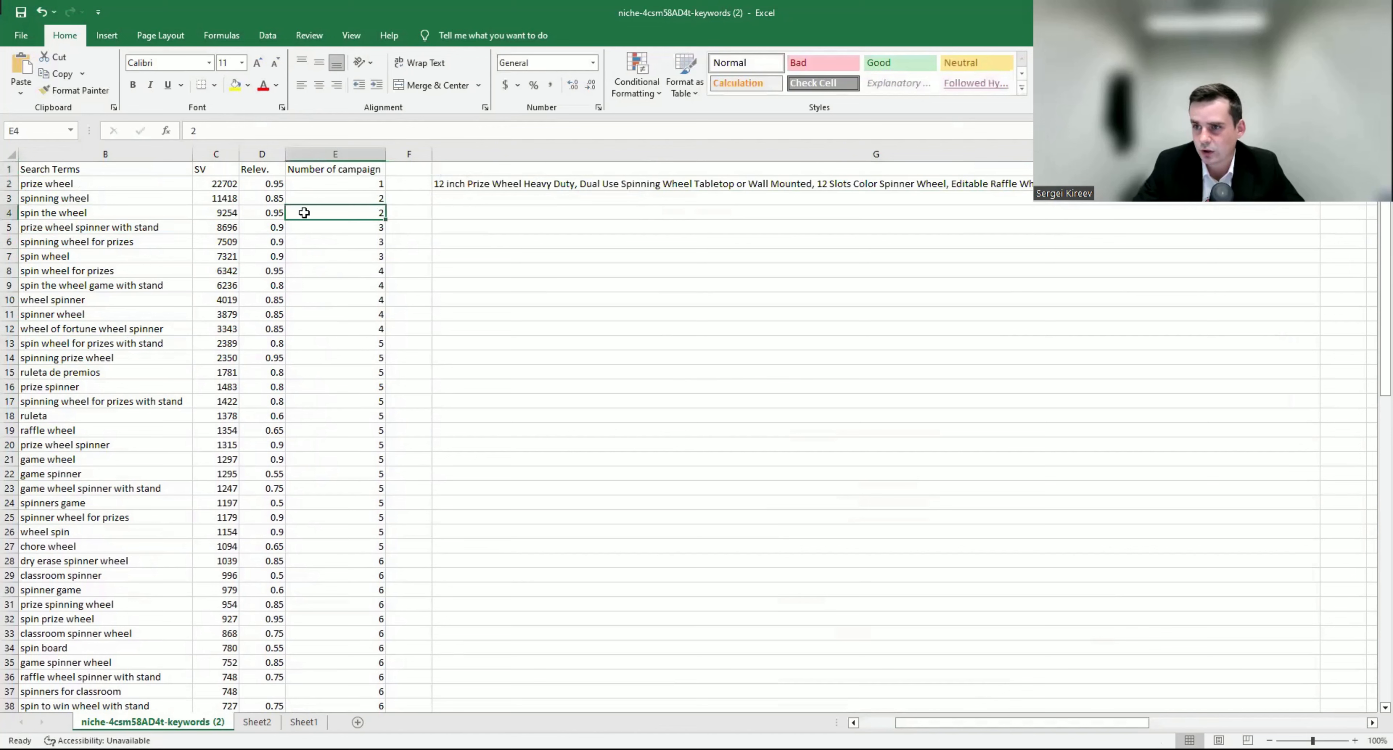
# Step: Add filters to the header row B1:E1 of the search terms table
pyautogui.moveTo(172, 172); pyautogui.dragTo(373, 184)
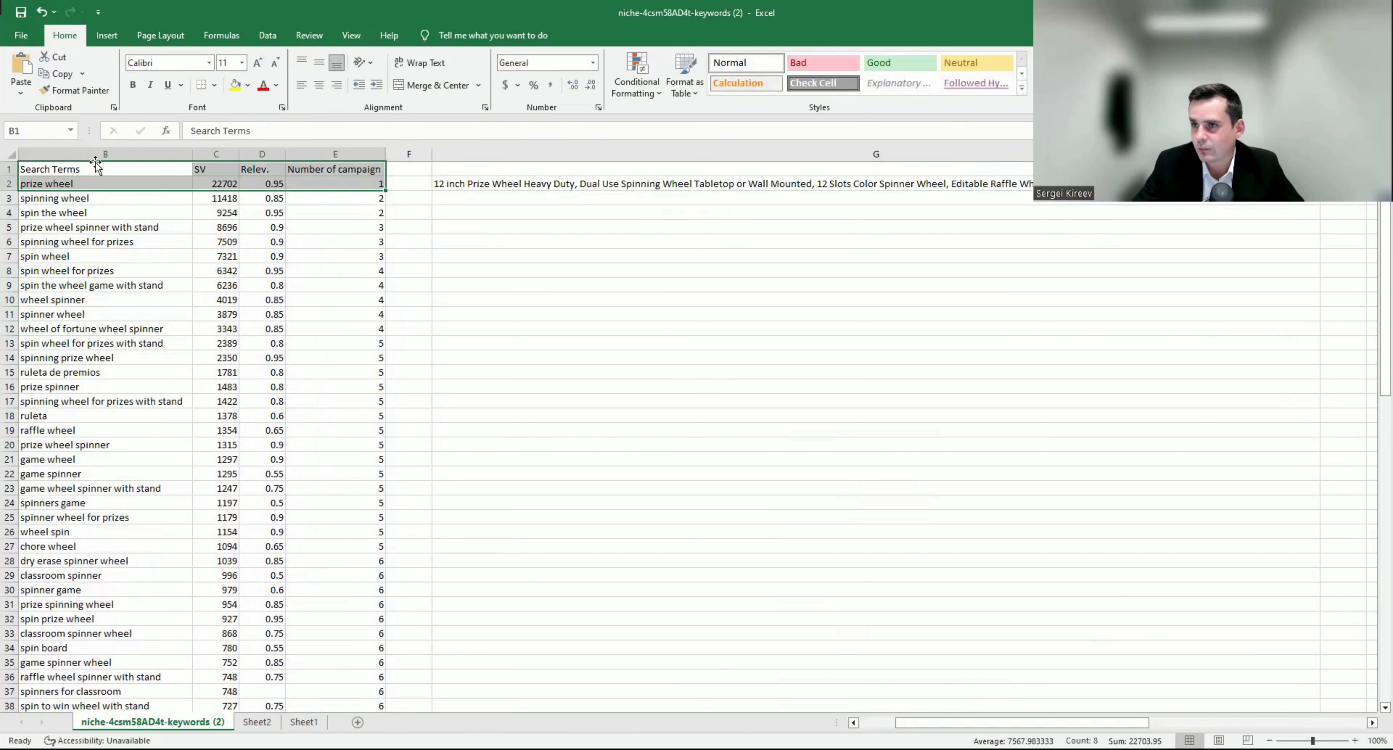
pyautogui.moveTo(97, 169); pyautogui.dragTo(373, 169)
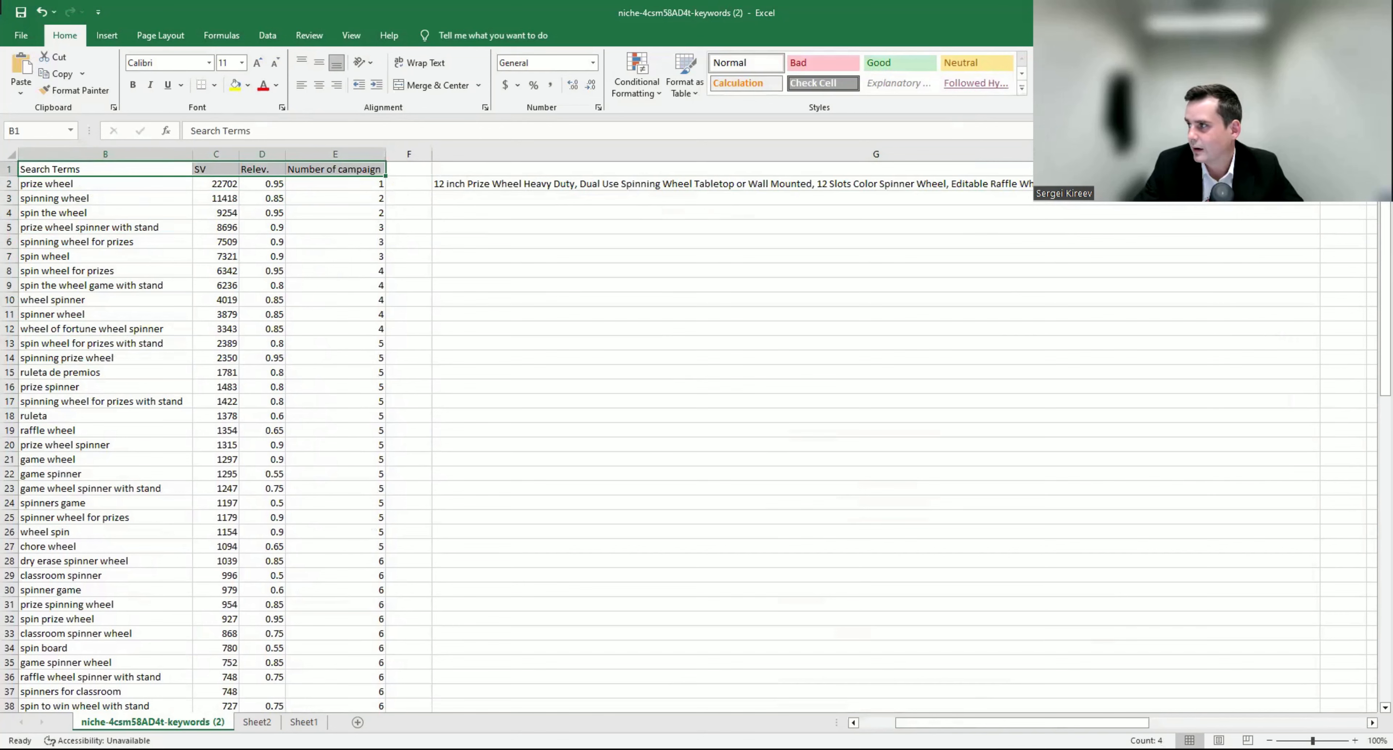
pyautogui.hotkey('ctrl', 'shift', 'l')
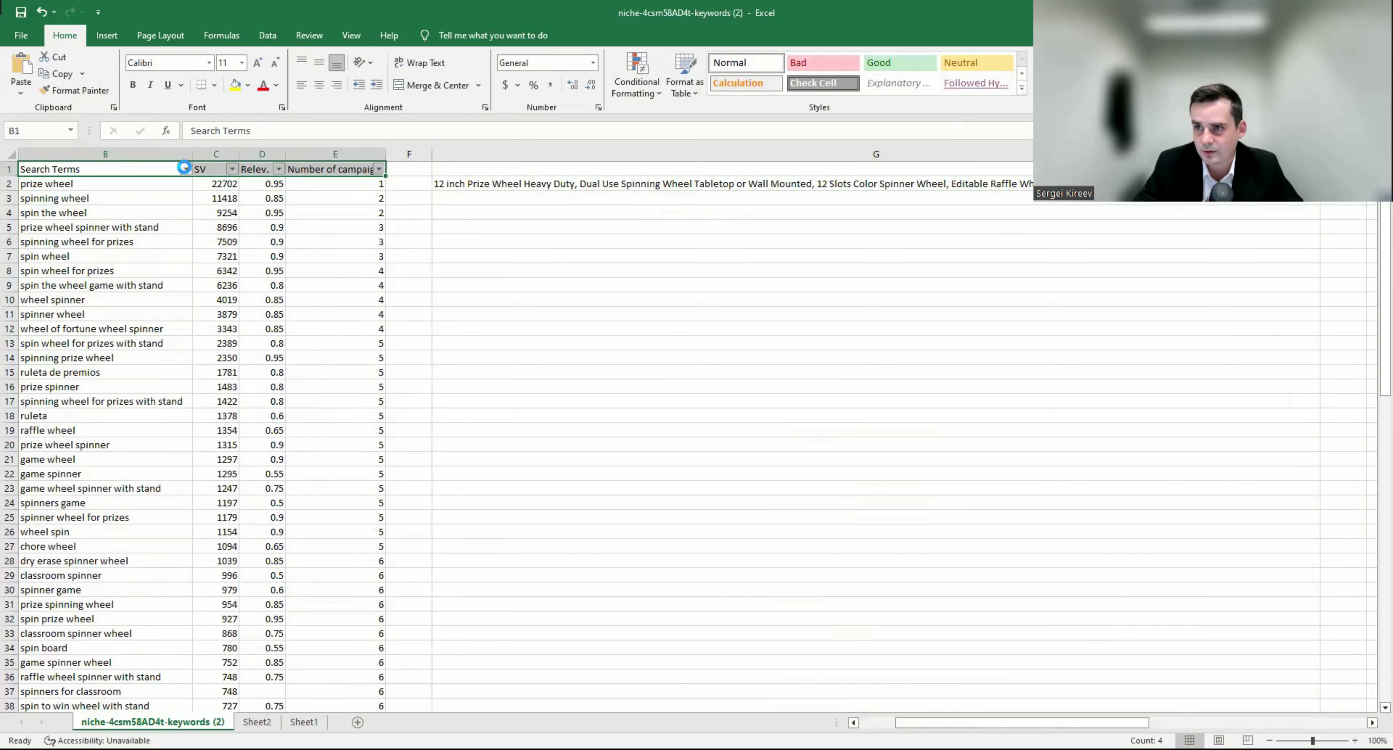
# Step: Check the Search Terms filter for "heavy" and delete "Heavy Duty," from the product title in G2
pyautogui.click(186, 169)
pyautogui.write('heavy')
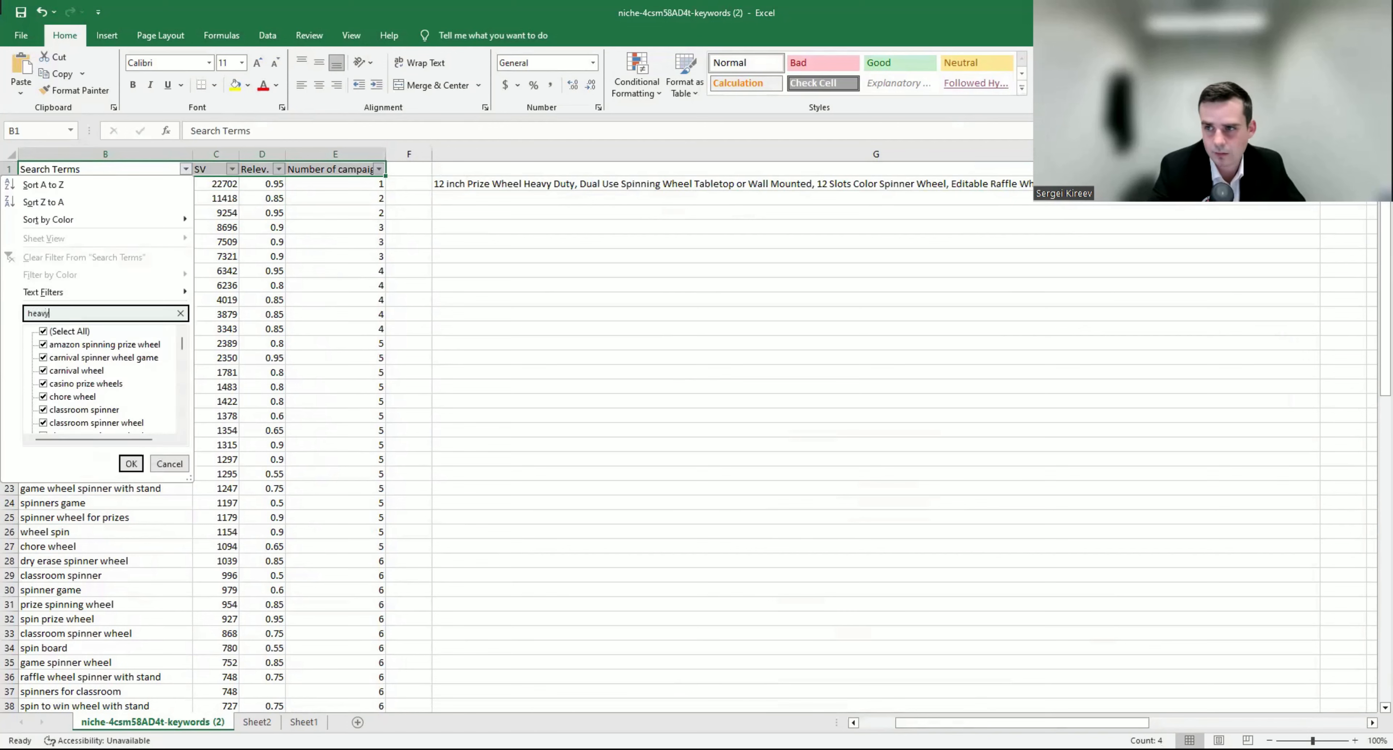
pyautogui.click(260, 265)
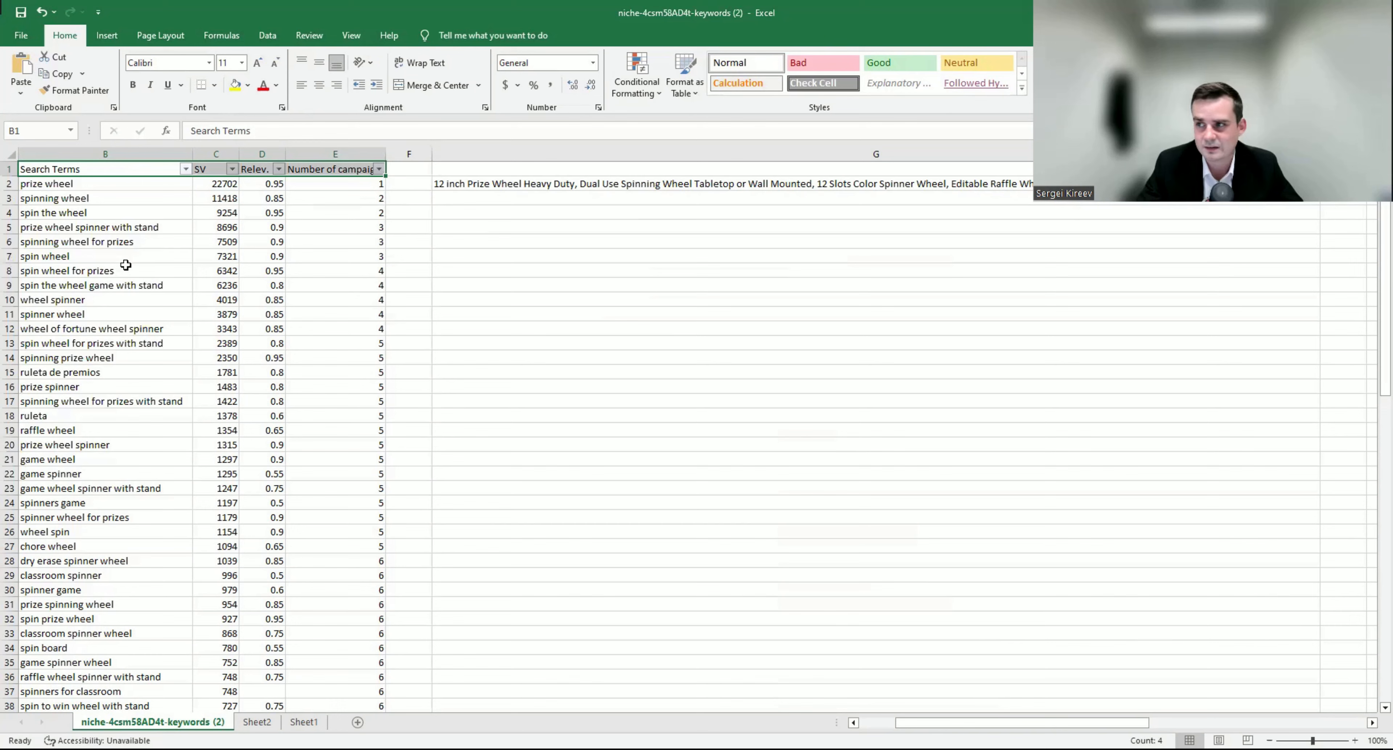
pyautogui.doubleClick(572, 184)
pyautogui.moveTo(576, 184); pyautogui.dragTo(523, 185)
pyautogui.press('Delete')
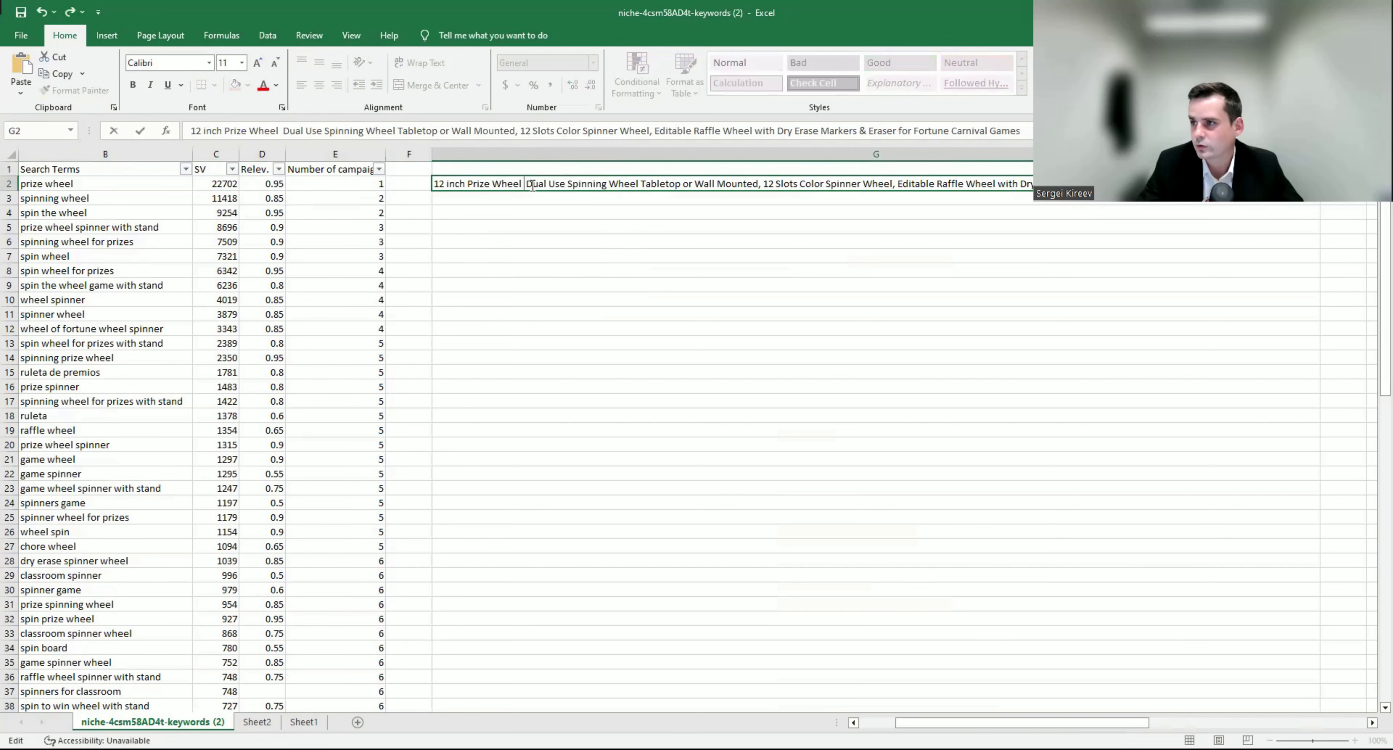
pyautogui.press('Delete')
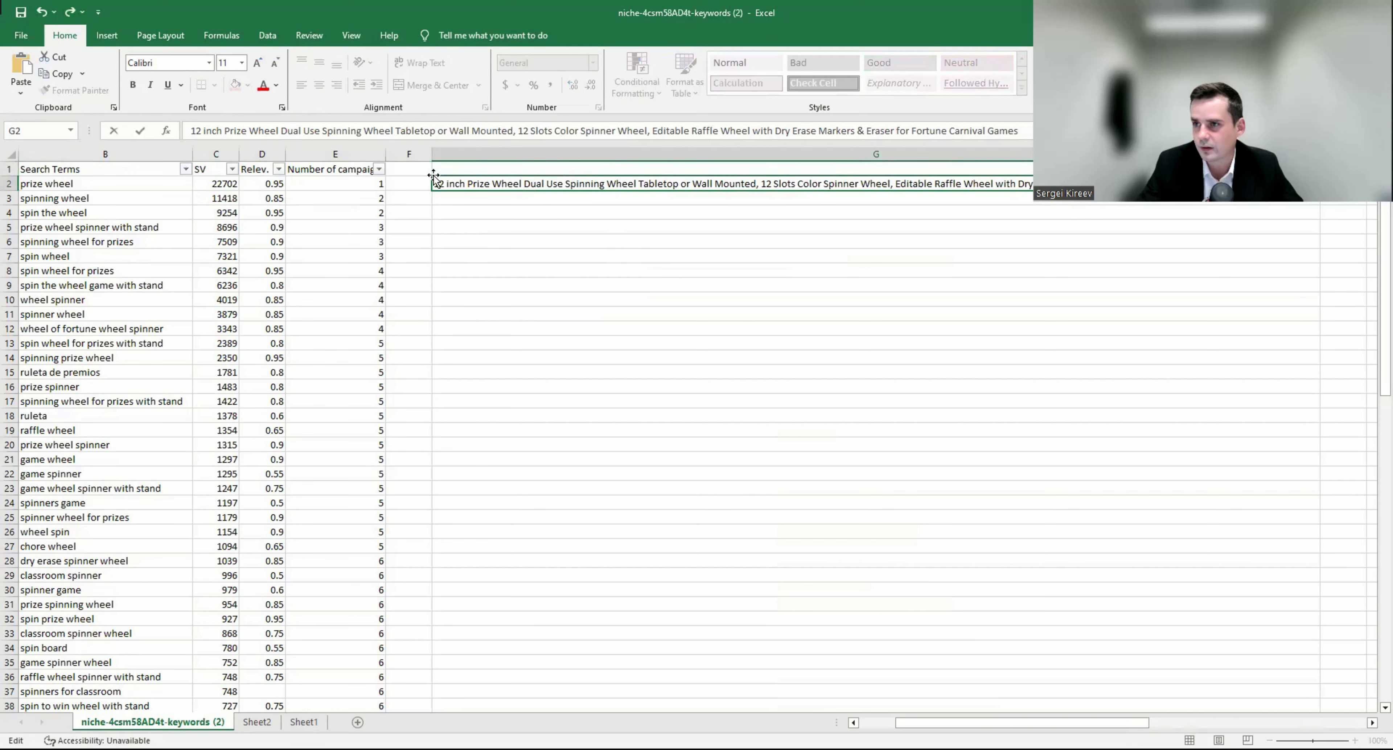
# Step: Check the Search Terms filter for "dual" and remove "Dual Use" from the G2 title
pyautogui.click(186, 170)
pyautogui.write('dual')
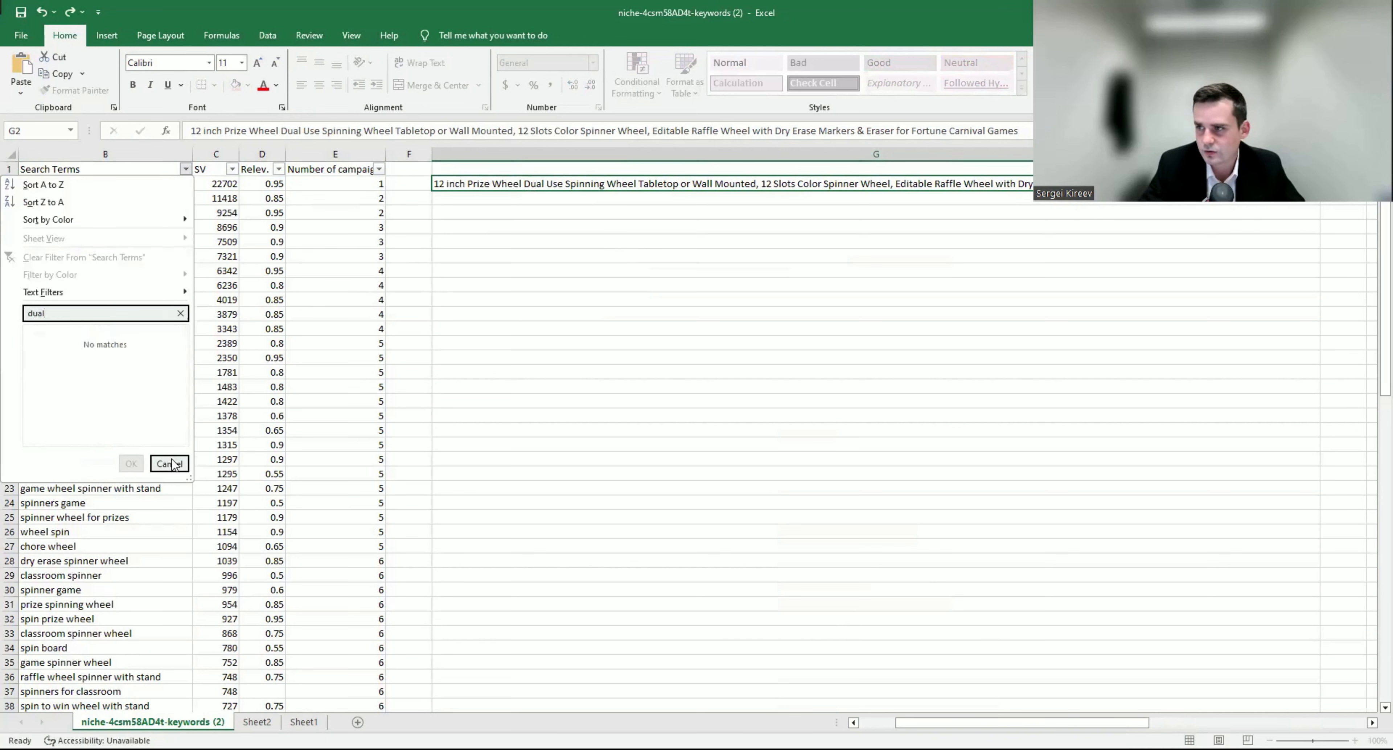
pyautogui.click(556, 188)
pyautogui.doubleClick(562, 185)
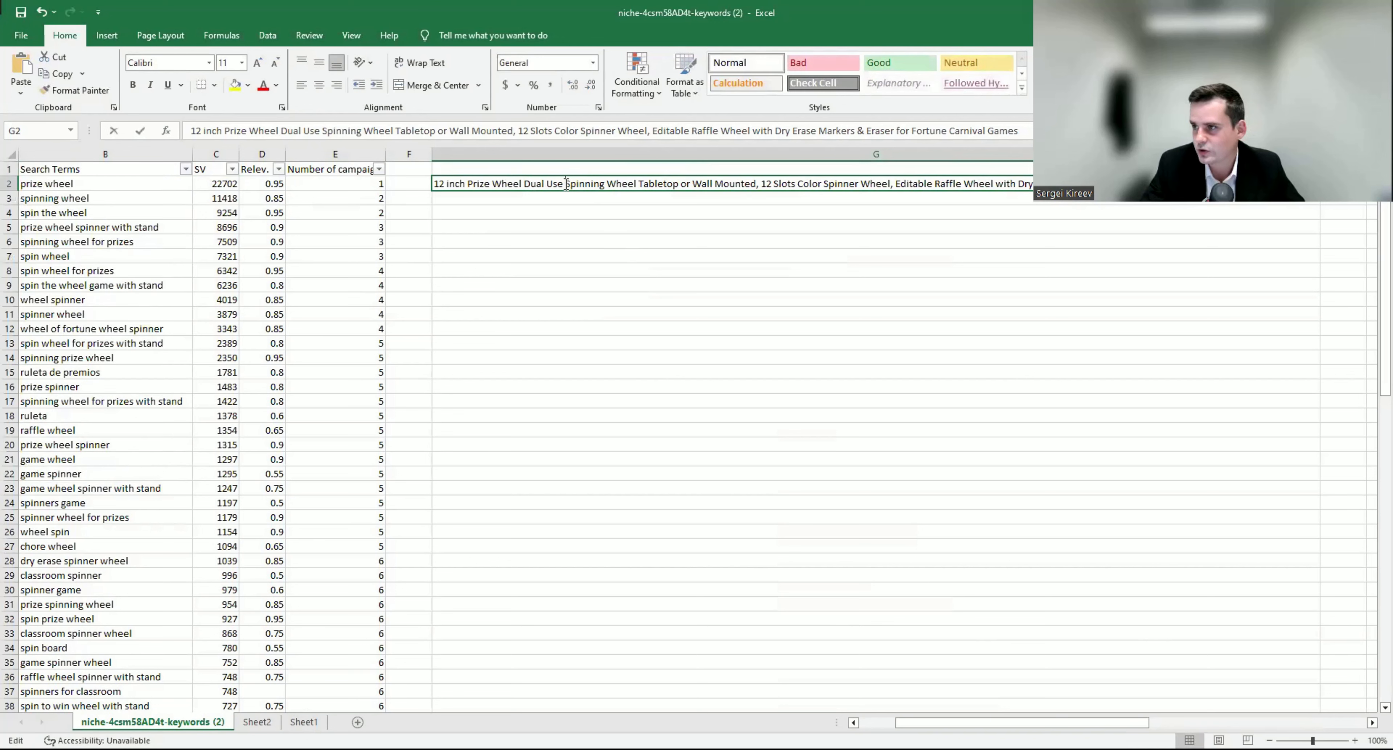
pyautogui.moveTo(564, 186); pyautogui.dragTo(524, 186)
pyautogui.press('Delete')
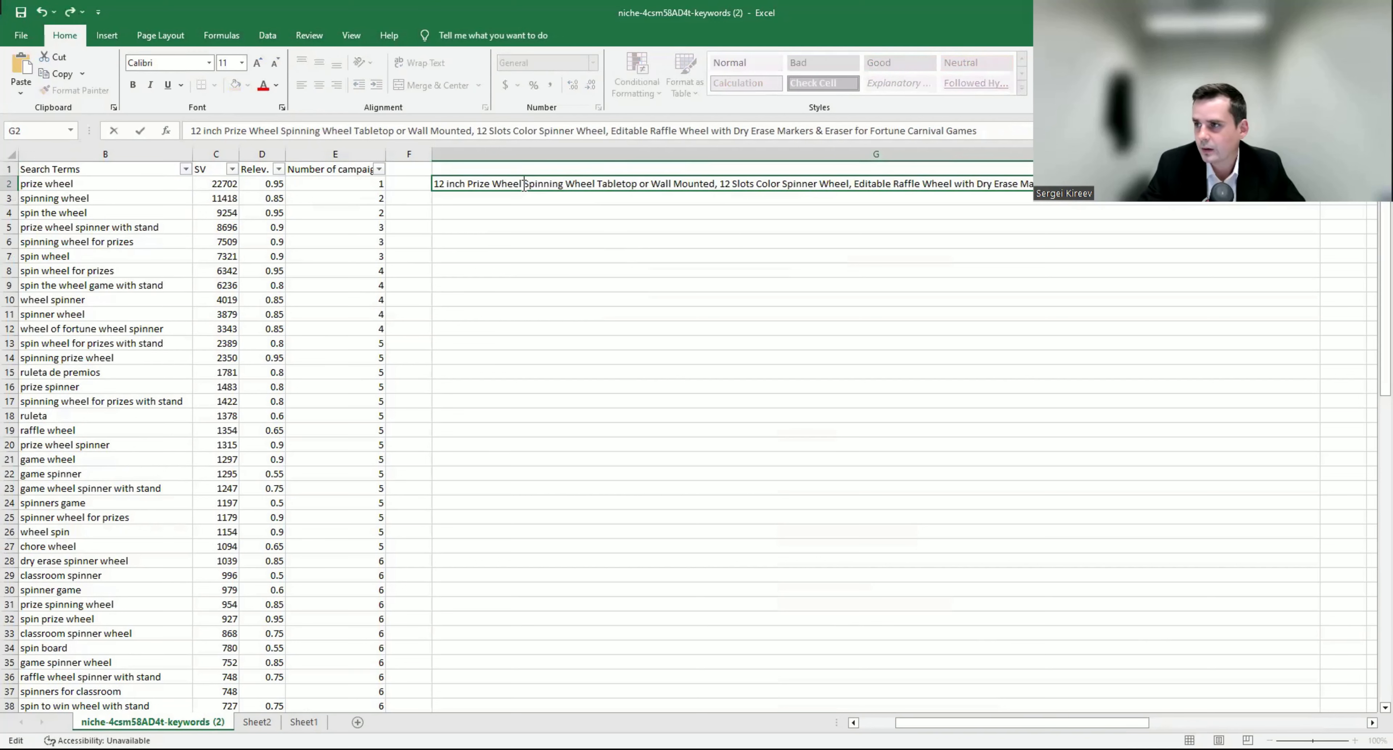
pyautogui.press('Return')
# Step: Look up "tabl" in the Search Terms filter without applying it, to check the title word "Tabletop"
pyautogui.click(523, 182)
pyautogui.doubleClick(523, 183)
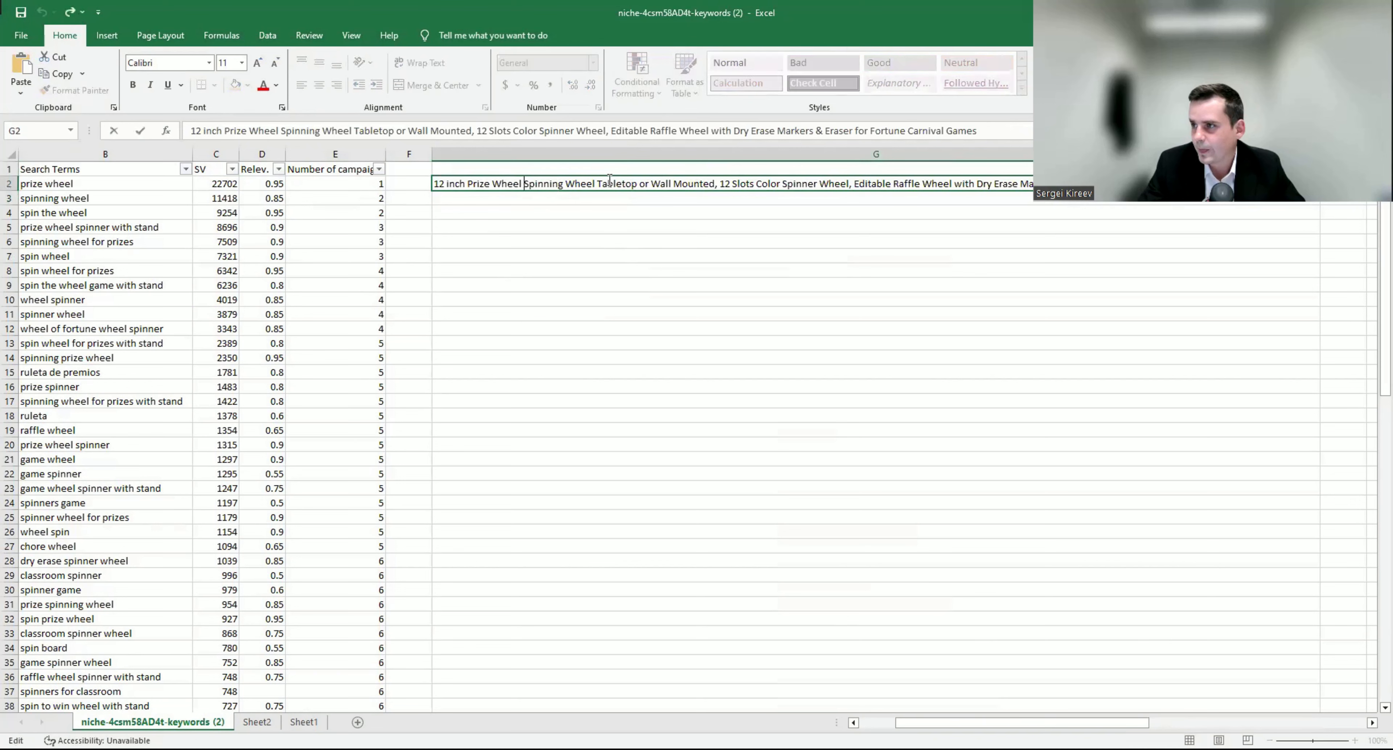
pyautogui.click(185, 171)
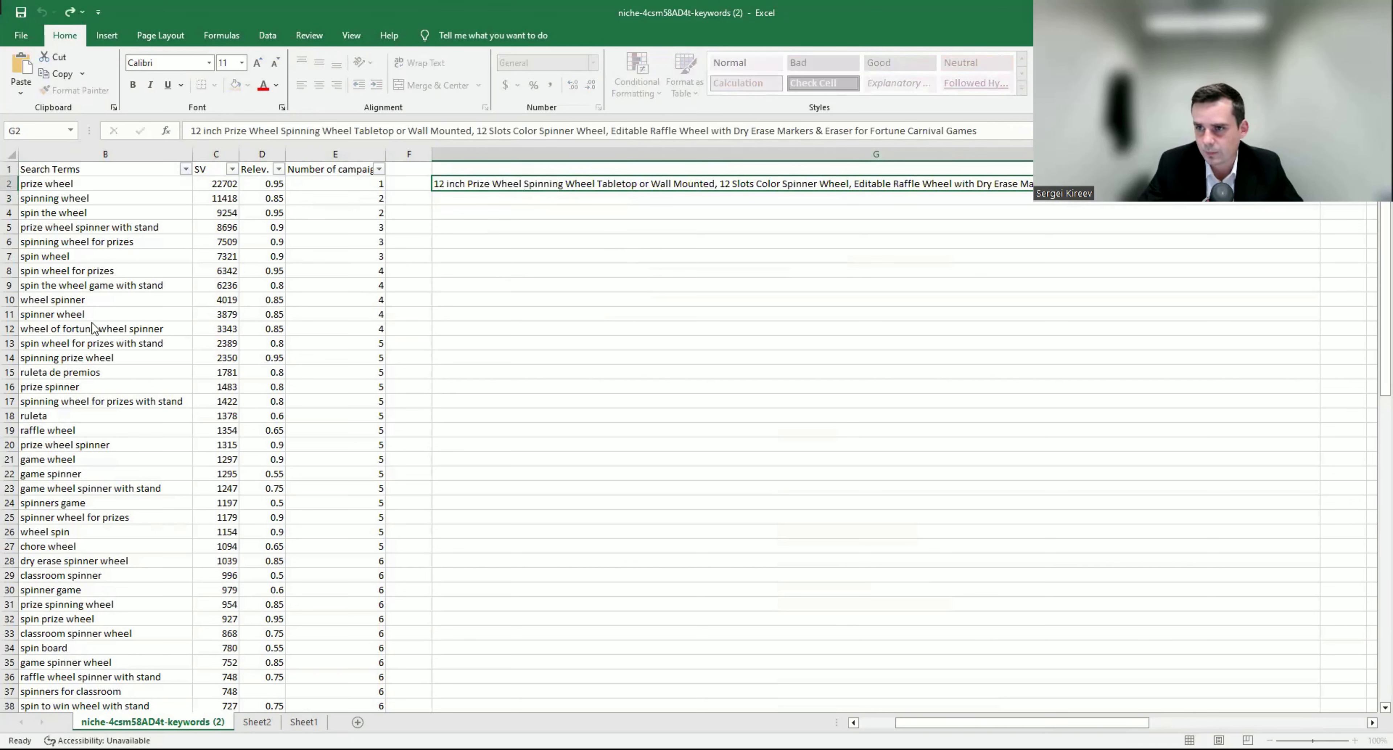
pyautogui.write('tabl')
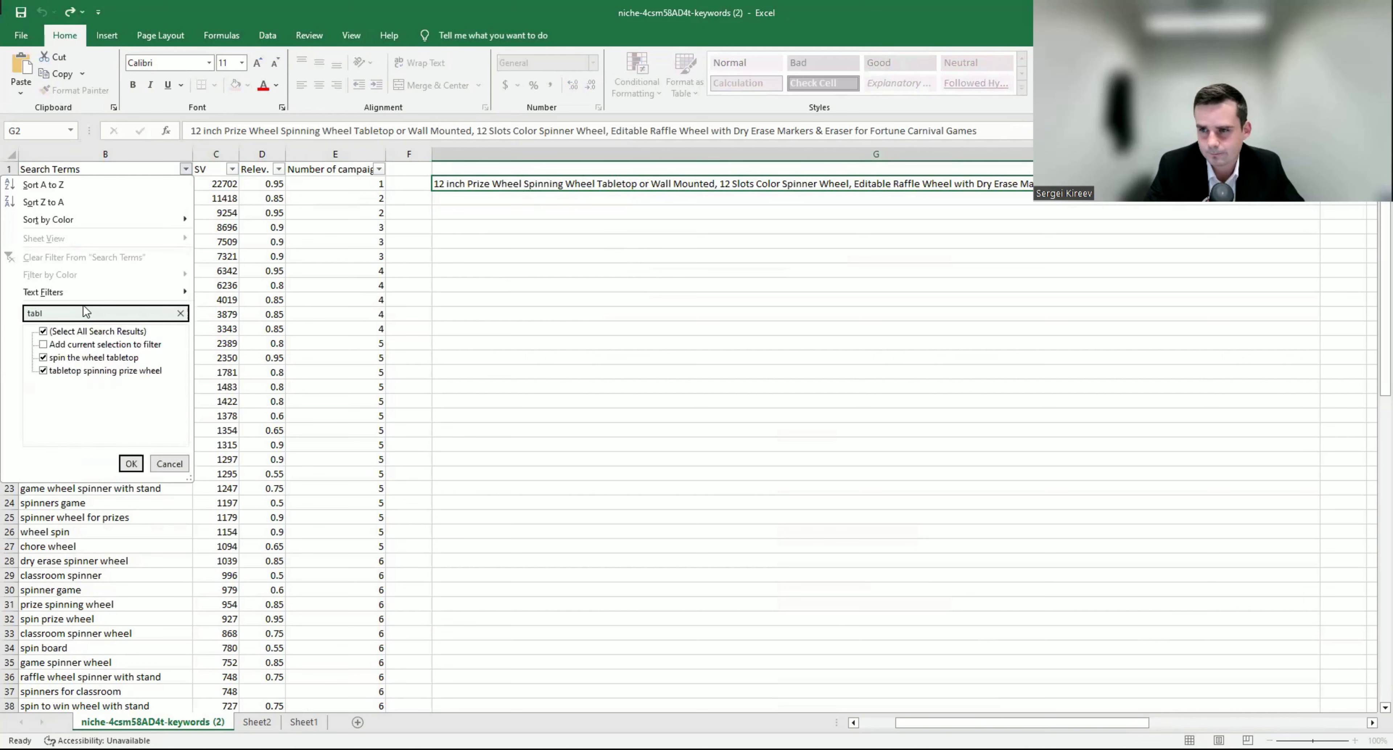
pyautogui.click(172, 463)
pyautogui.click(632, 195)
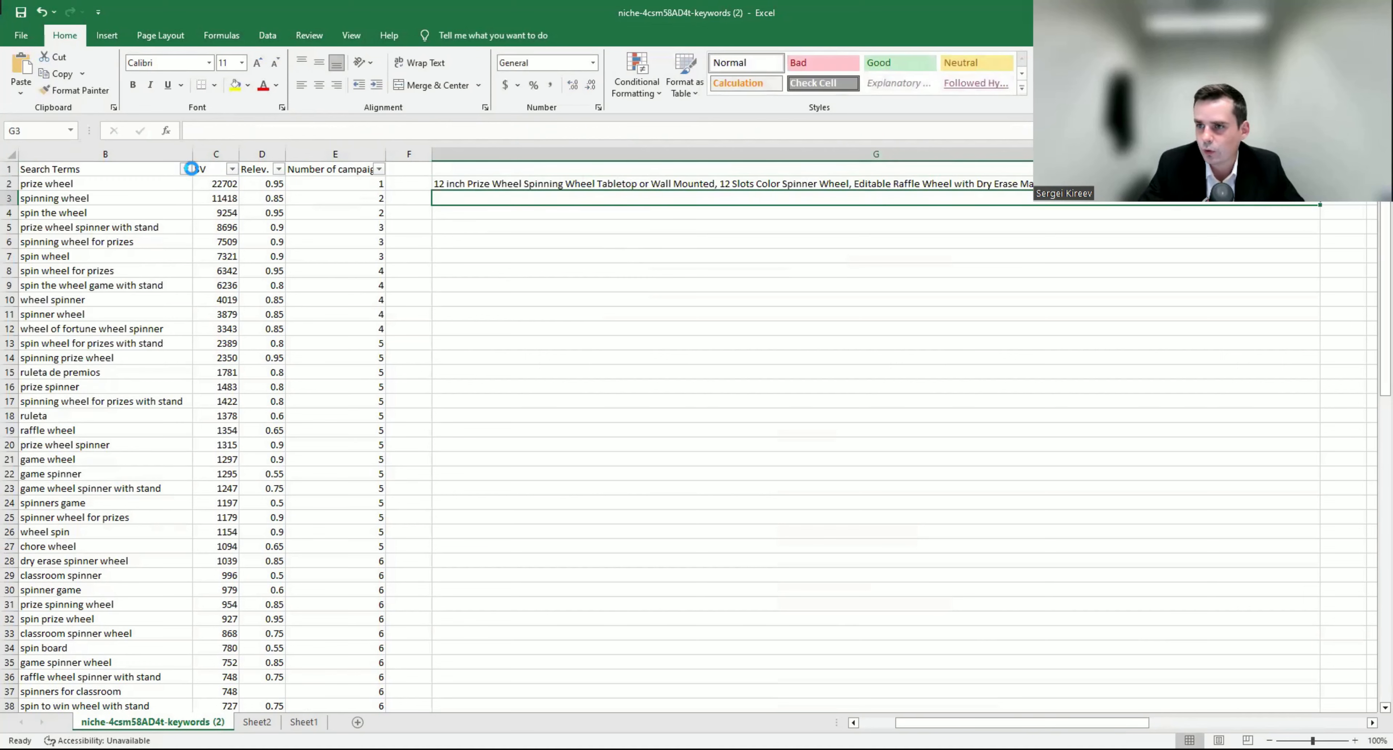
# Step: Look up "wall" and "mount" in the Search Terms filter without applying it
pyautogui.click(185, 169)
pyautogui.write('wall')
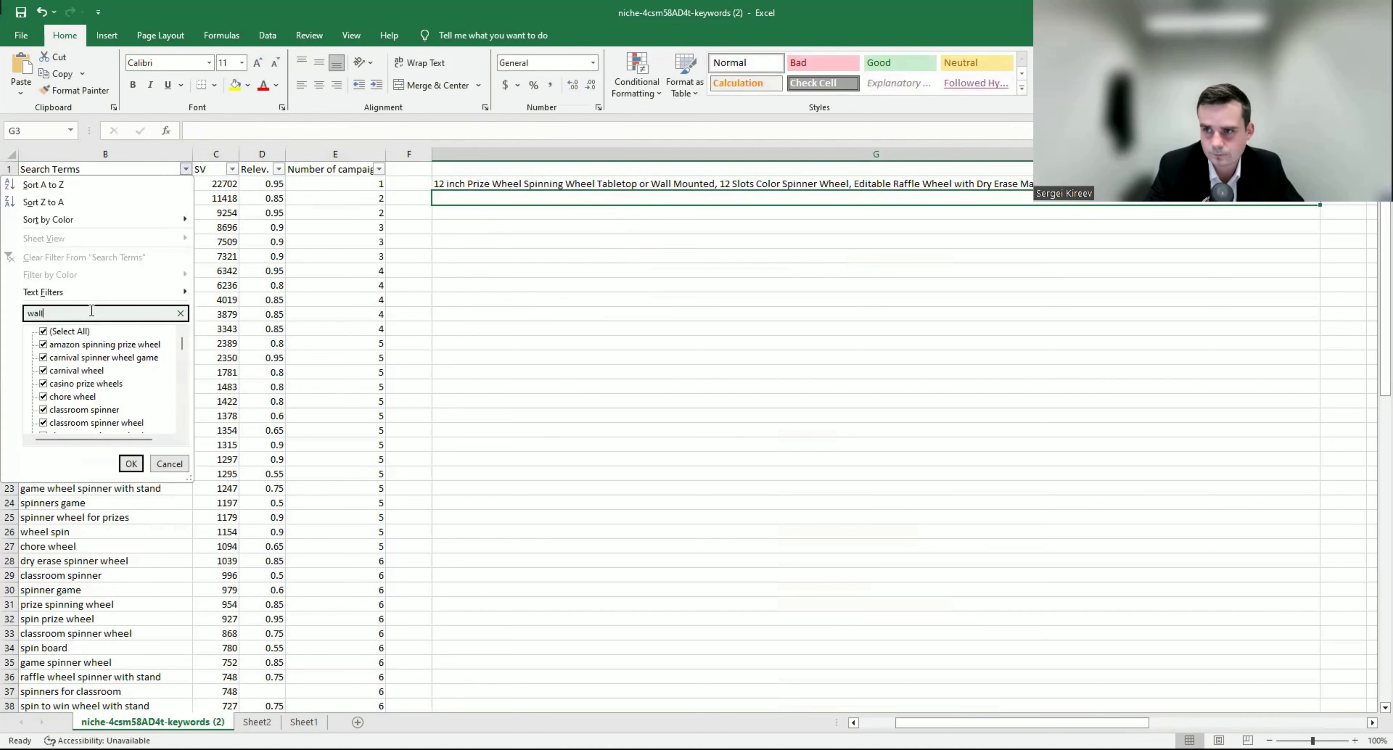
pyautogui.press('BackSpace')
pyautogui.press('BackSpace')
pyautogui.press('BackSpace')
pyautogui.press('BackSpace')
pyautogui.write('moi')
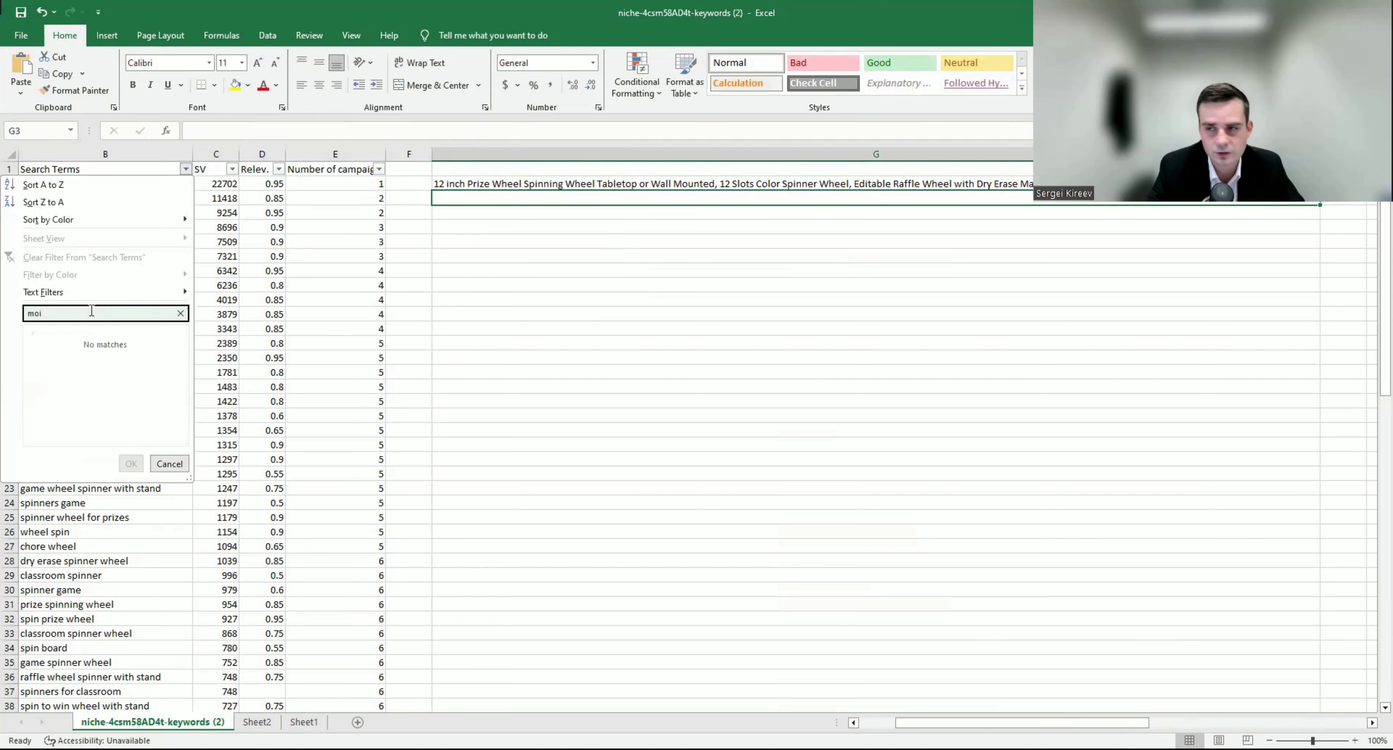
pyautogui.press('BackSpace')
pyautogui.write('unt')
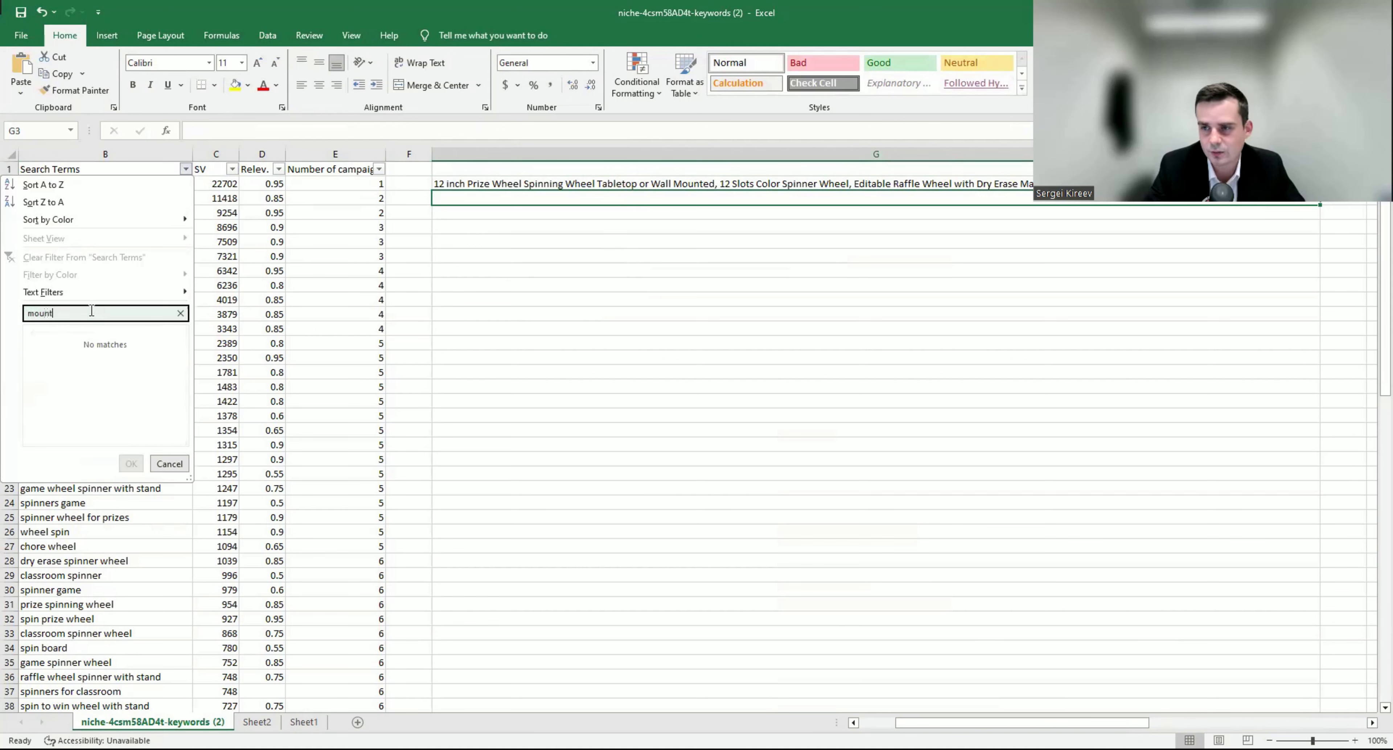
pyautogui.click(170, 463)
# Step: Delete "or Wall Mounted," and the extra space after "Tabletop" from the title in G2
pyautogui.doubleClick(715, 184)
pyautogui.moveTo(715, 183); pyautogui.dragTo(639, 187)
pyautogui.press('Delete')
pyautogui.press('Delete')
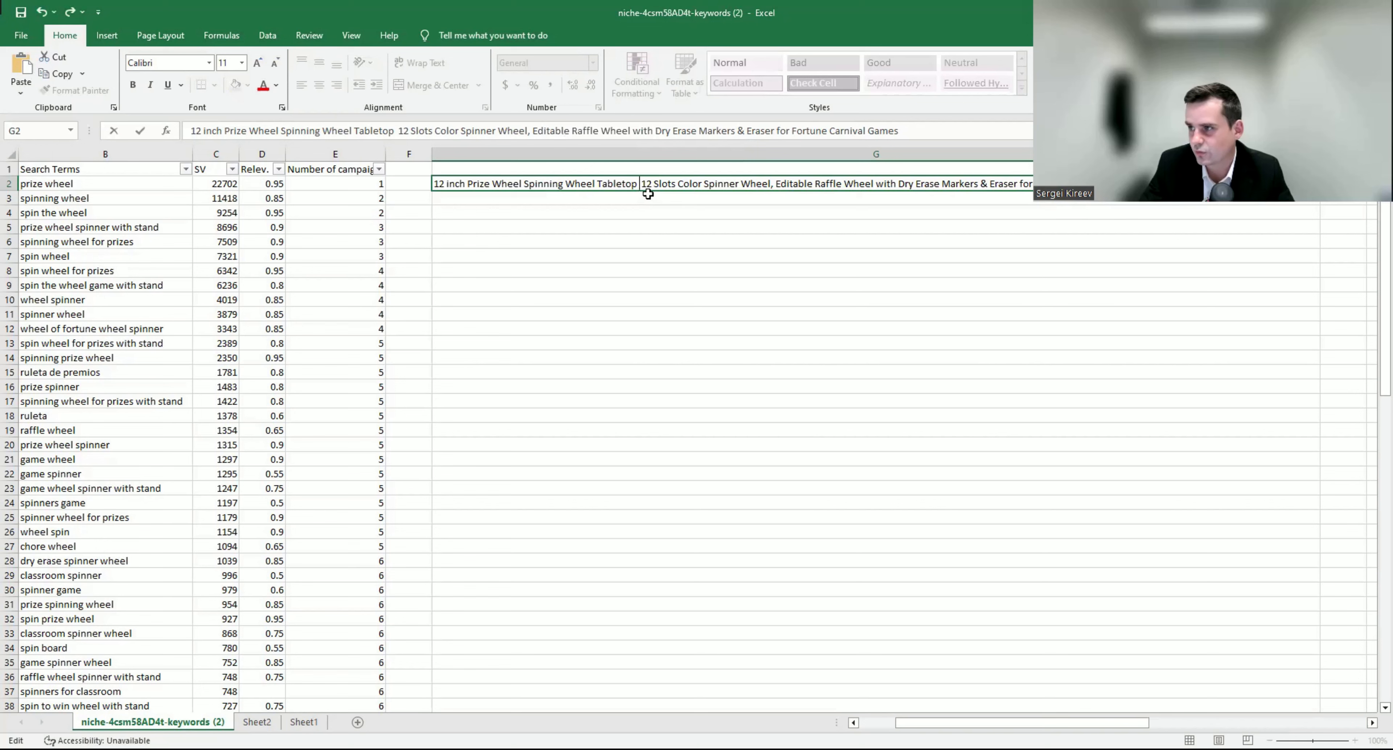
pyautogui.press('Delete')
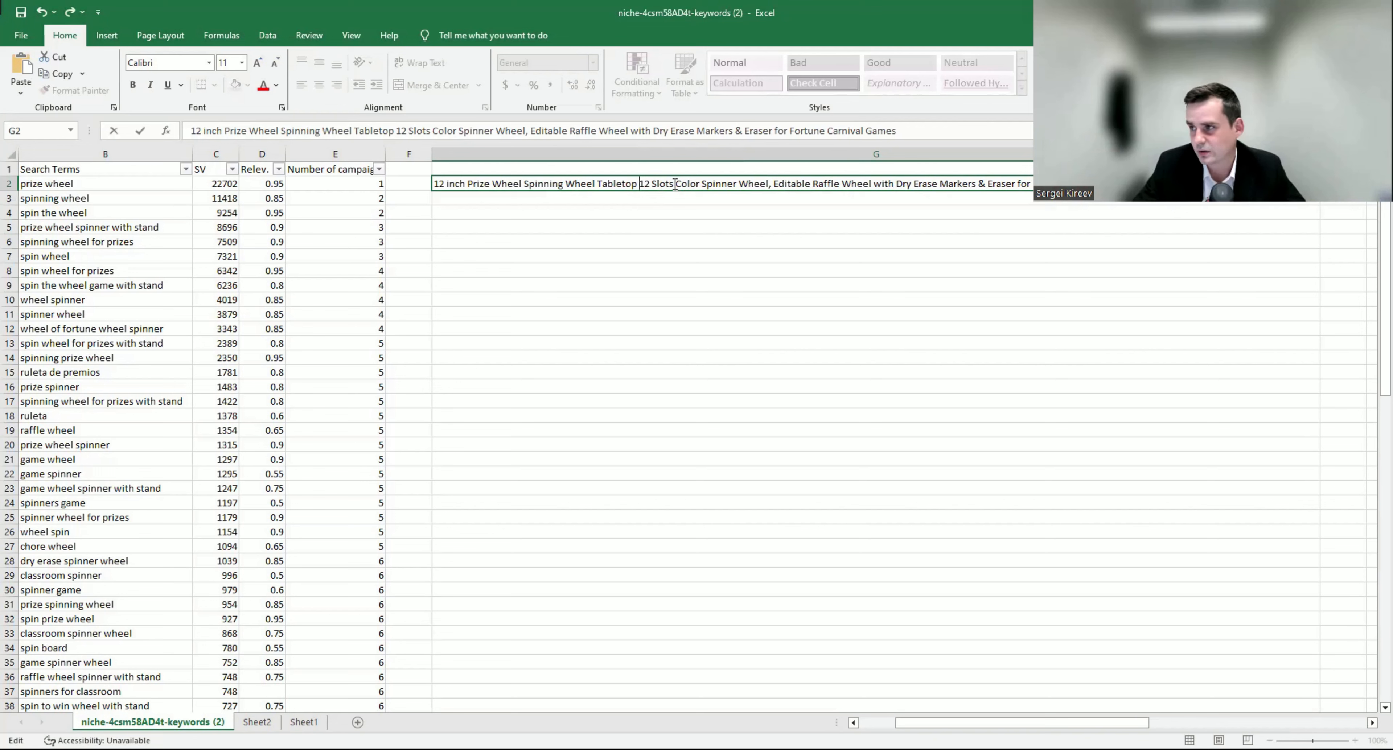
# Step: Remove "12 Slots" from the G2 title and shorten its final word to "Game"
pyautogui.moveTo(674, 184); pyautogui.dragTo(639, 184)
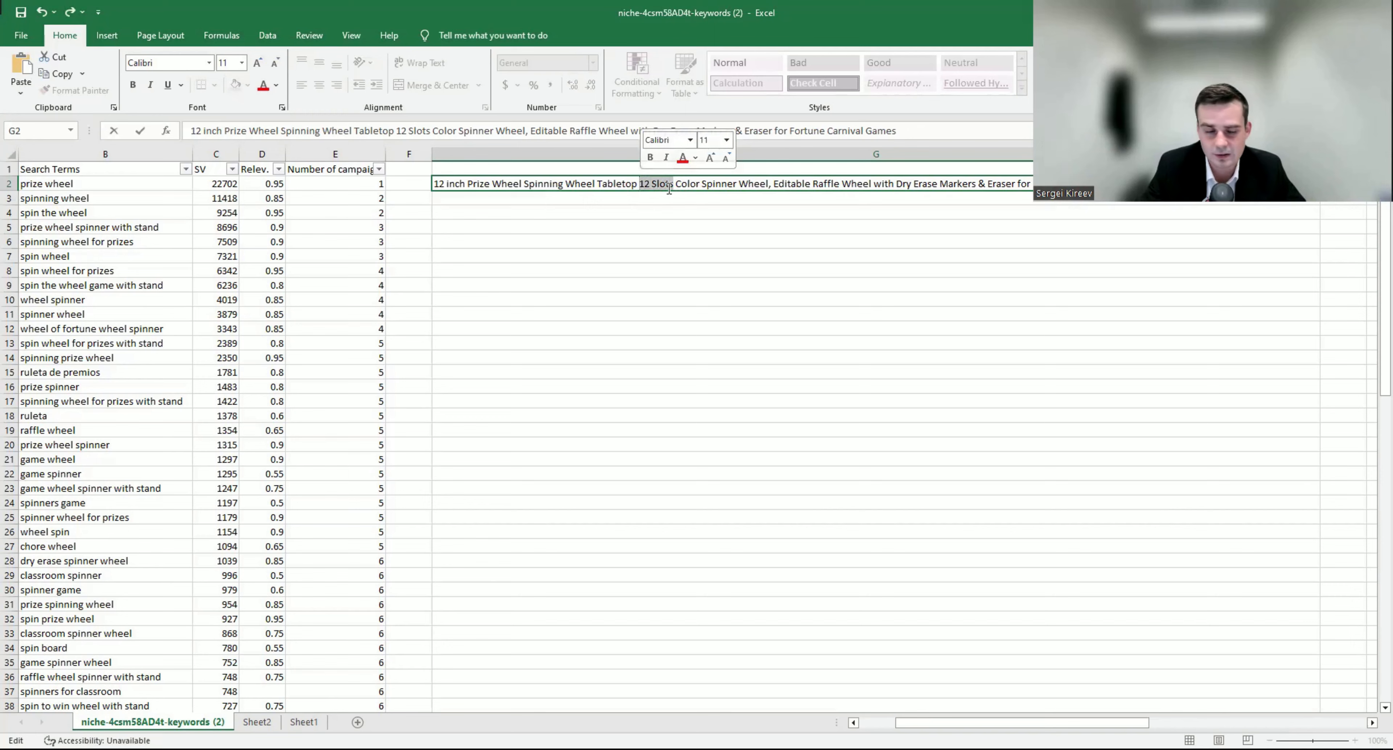
pyautogui.press('BackSpace')
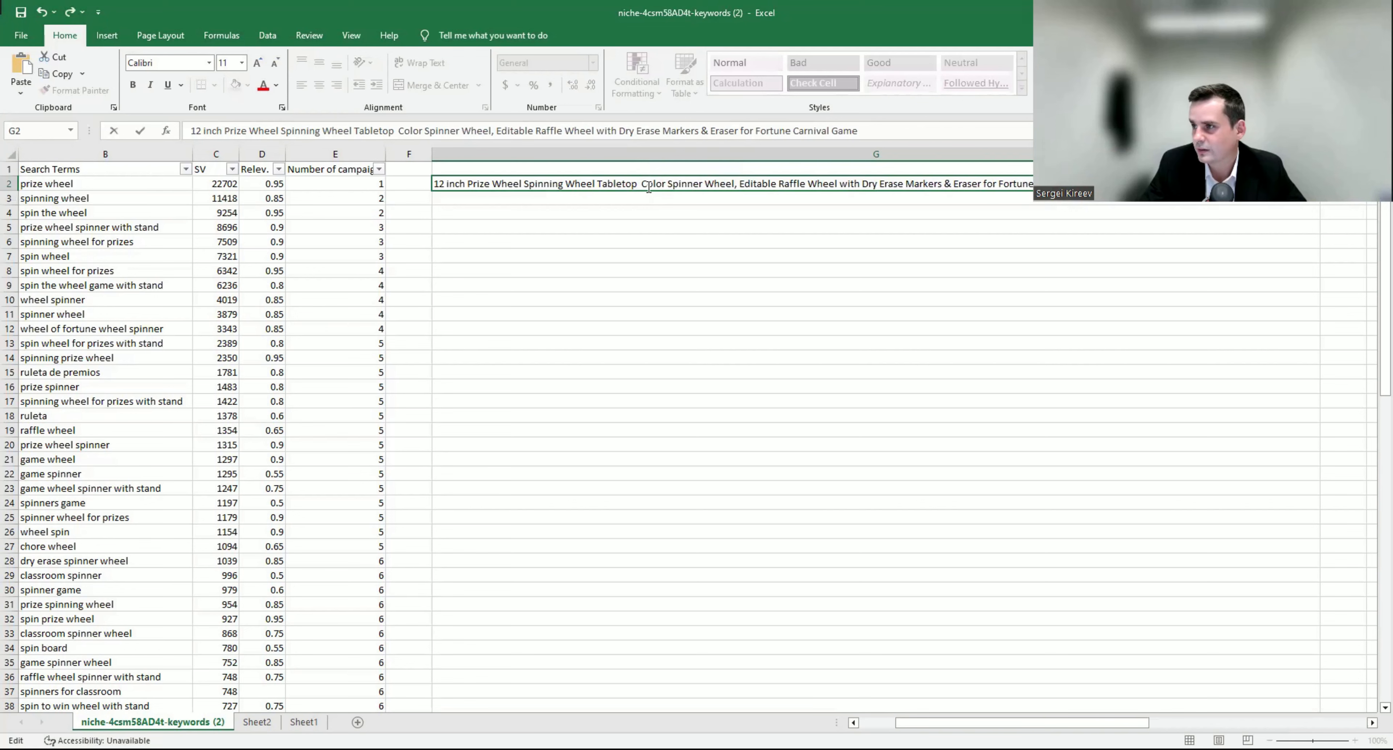
pyautogui.press('BackSpace')
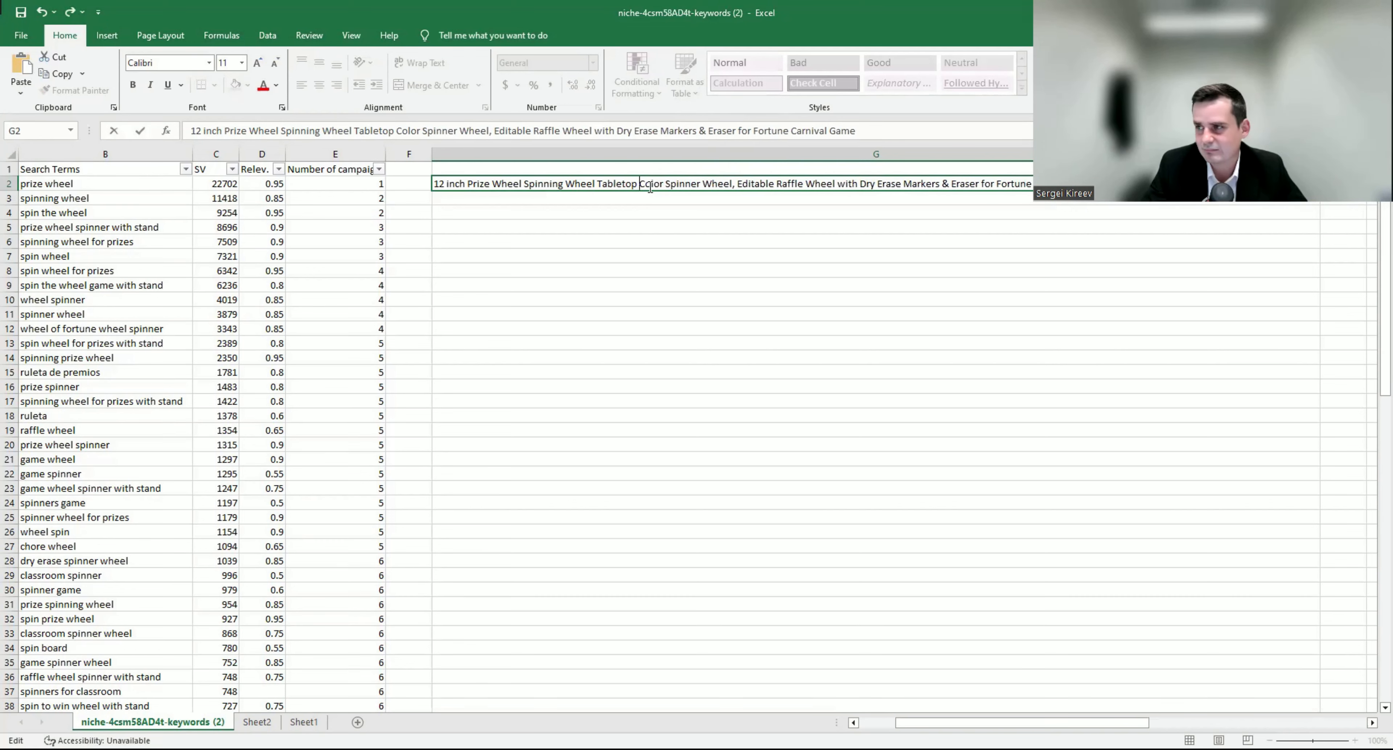
# Step: Check the Search Terms filter for "color" and delete "Color" from the title in G2
pyautogui.click(185, 169)
pyautogui.click(62, 313)
pyautogui.write('color')
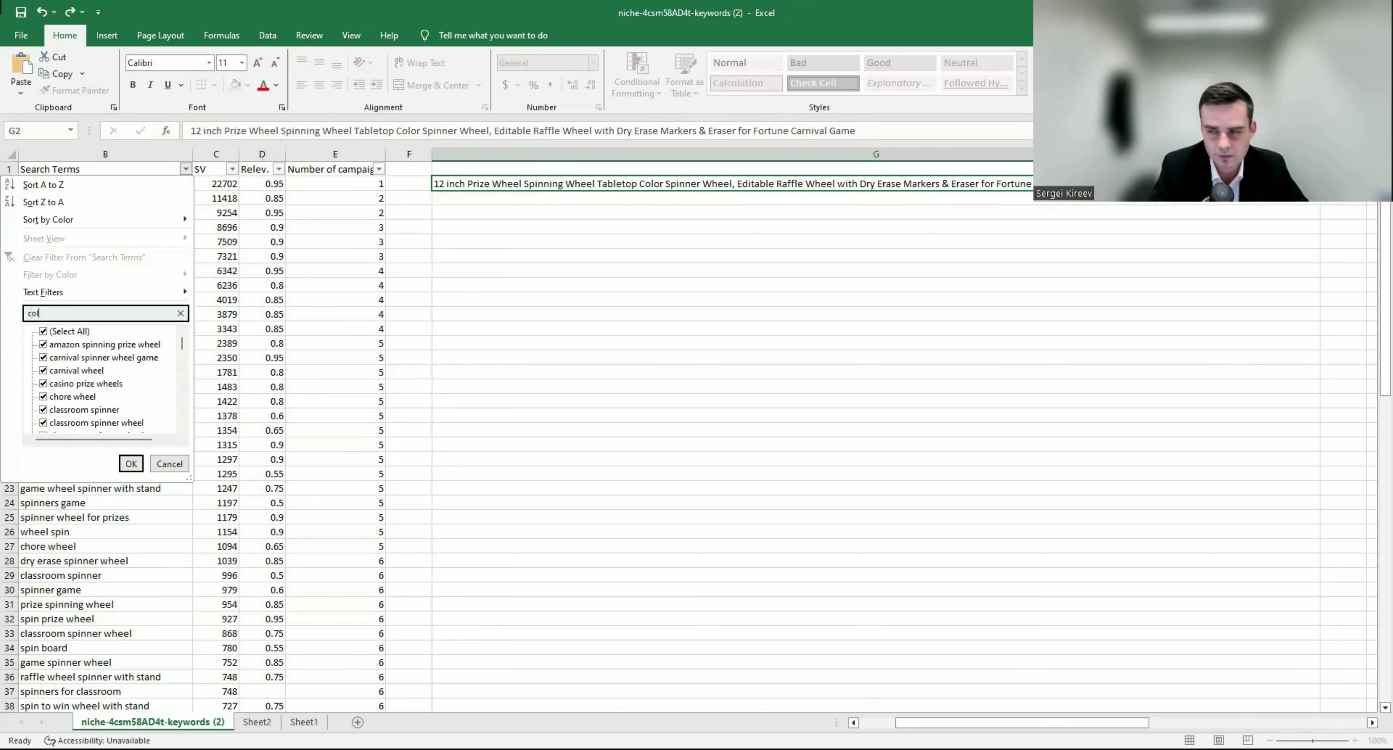
pyautogui.click(167, 464)
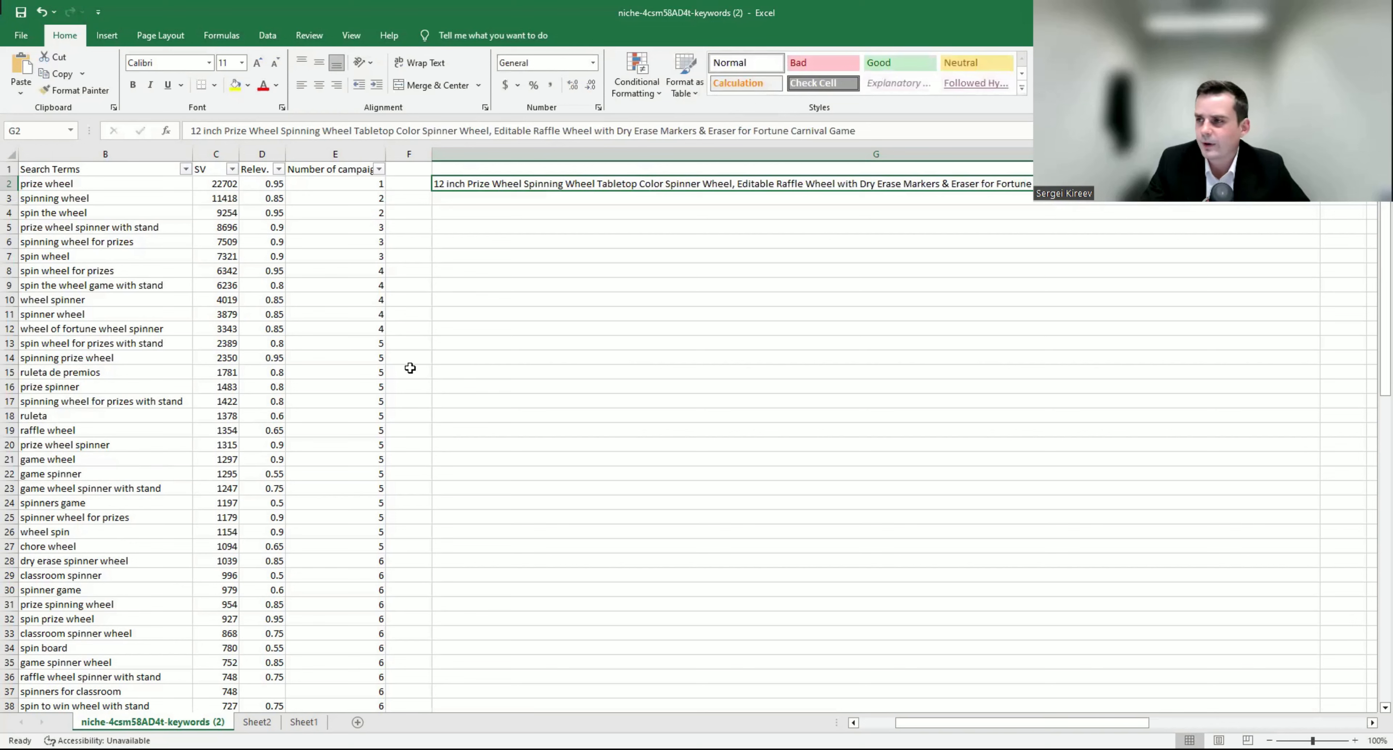
pyautogui.doubleClick(655, 184)
pyautogui.doubleClick(655, 184)
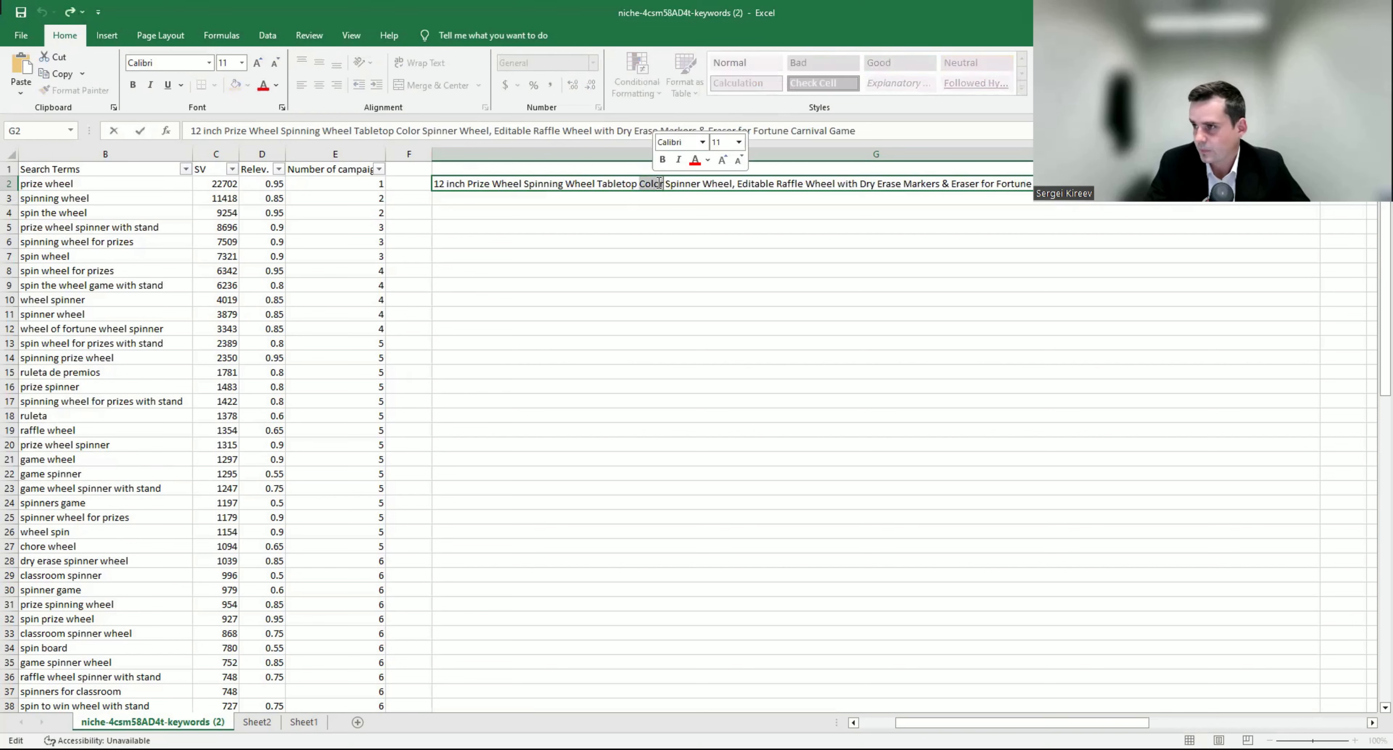
pyautogui.press('Delete')
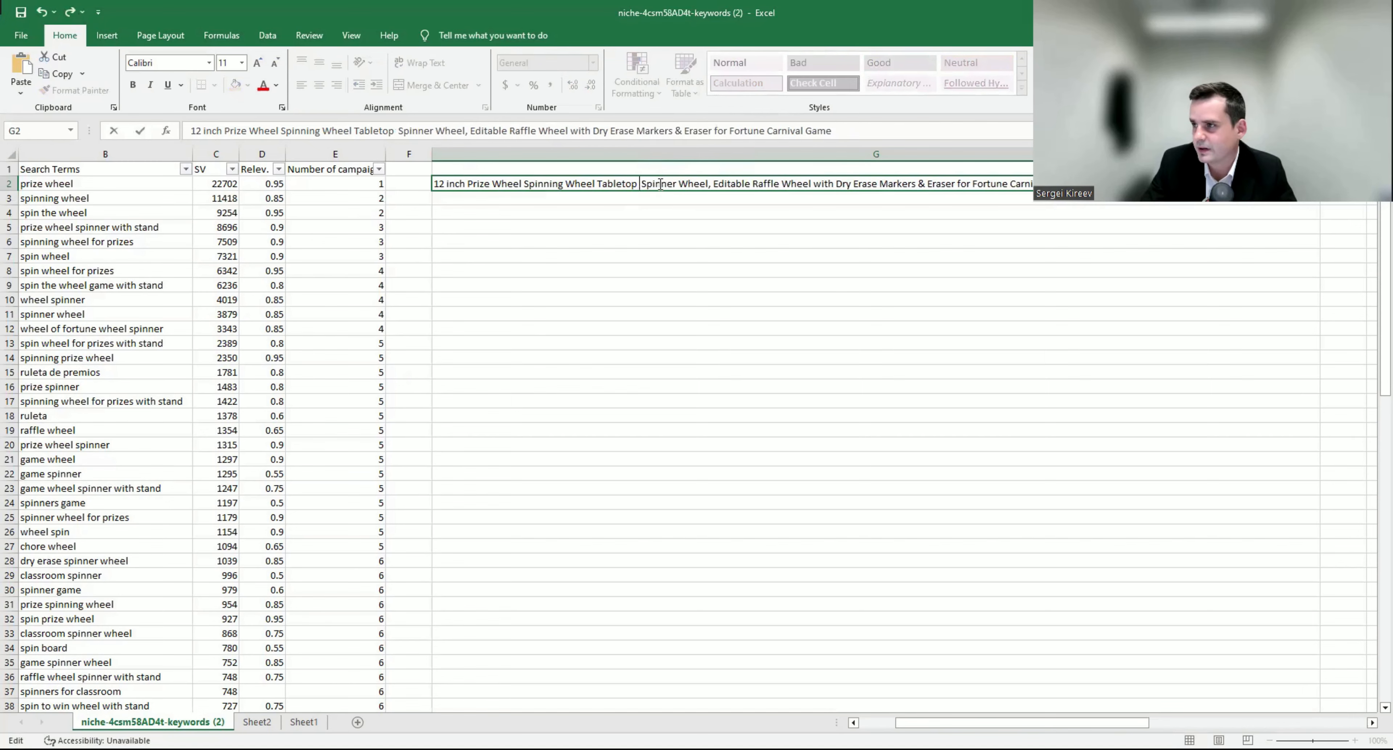
# Step: Remove "Spinner Wheel," and its leftover spaces between "Tabletop" and "Editable" in the G2 title
pyautogui.doubleClick(660, 184)
pyautogui.press('BackSpace')
pyautogui.doubleClick(662, 184)
pyautogui.press('BackSpace')
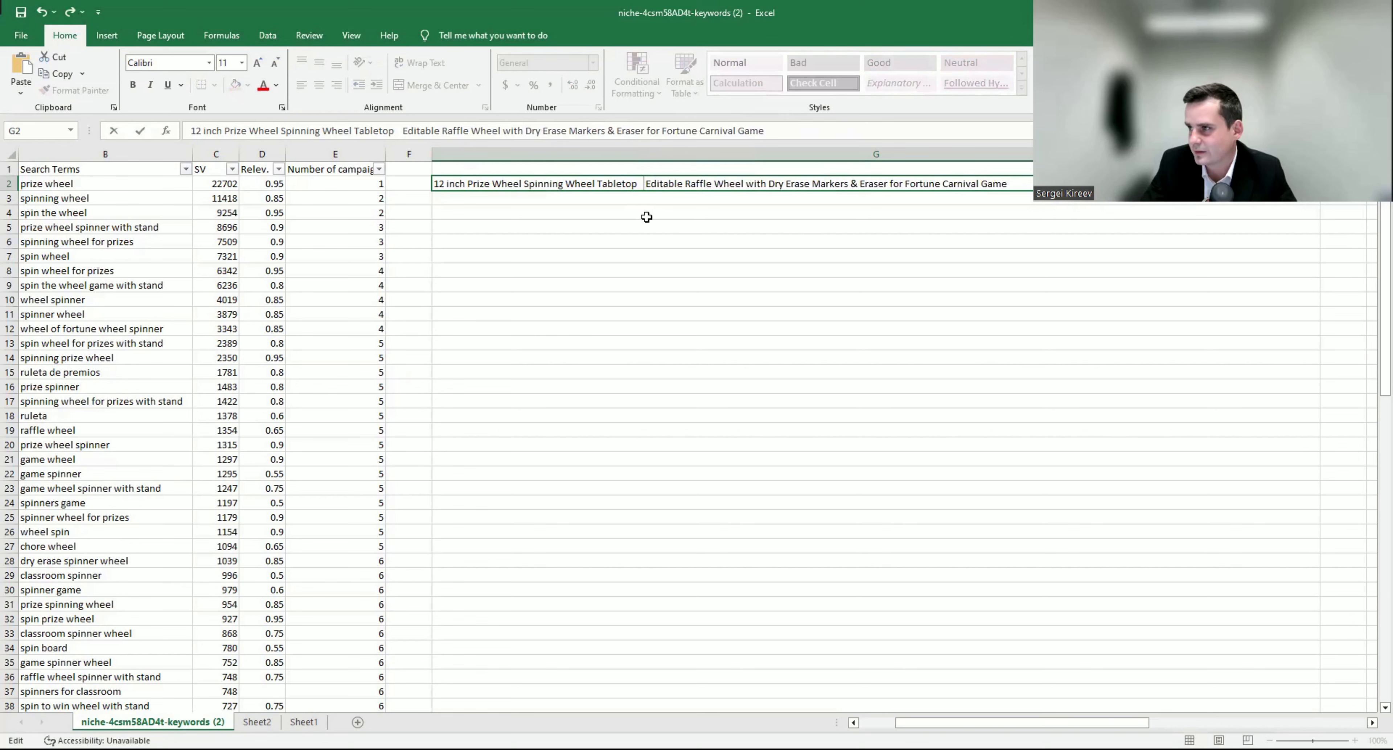
pyautogui.press('BackSpace')
pyautogui.press('BackSpace')
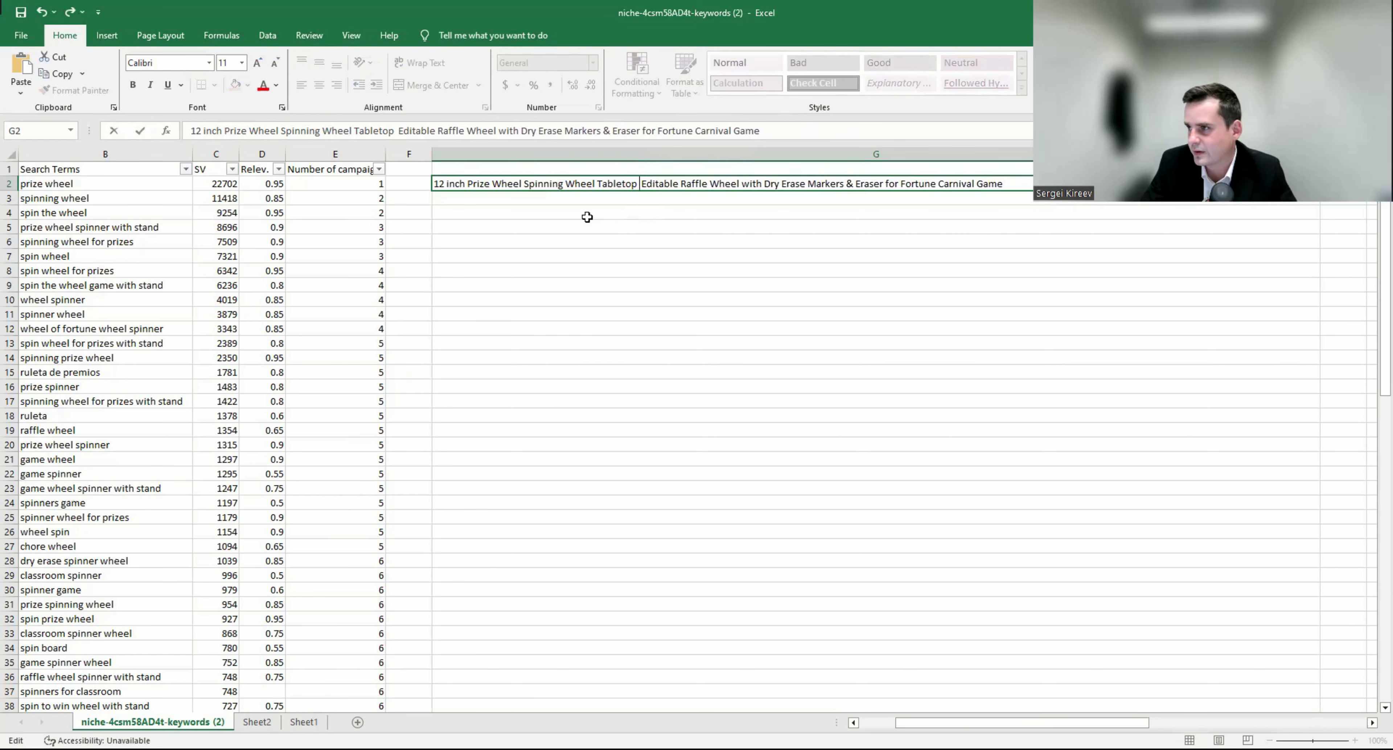
# Step: Check the Search Terms filter for "edi" and delete "Editable" from the title in G2
pyautogui.click(174, 154)
pyautogui.click(185, 168)
pyautogui.write('edi')
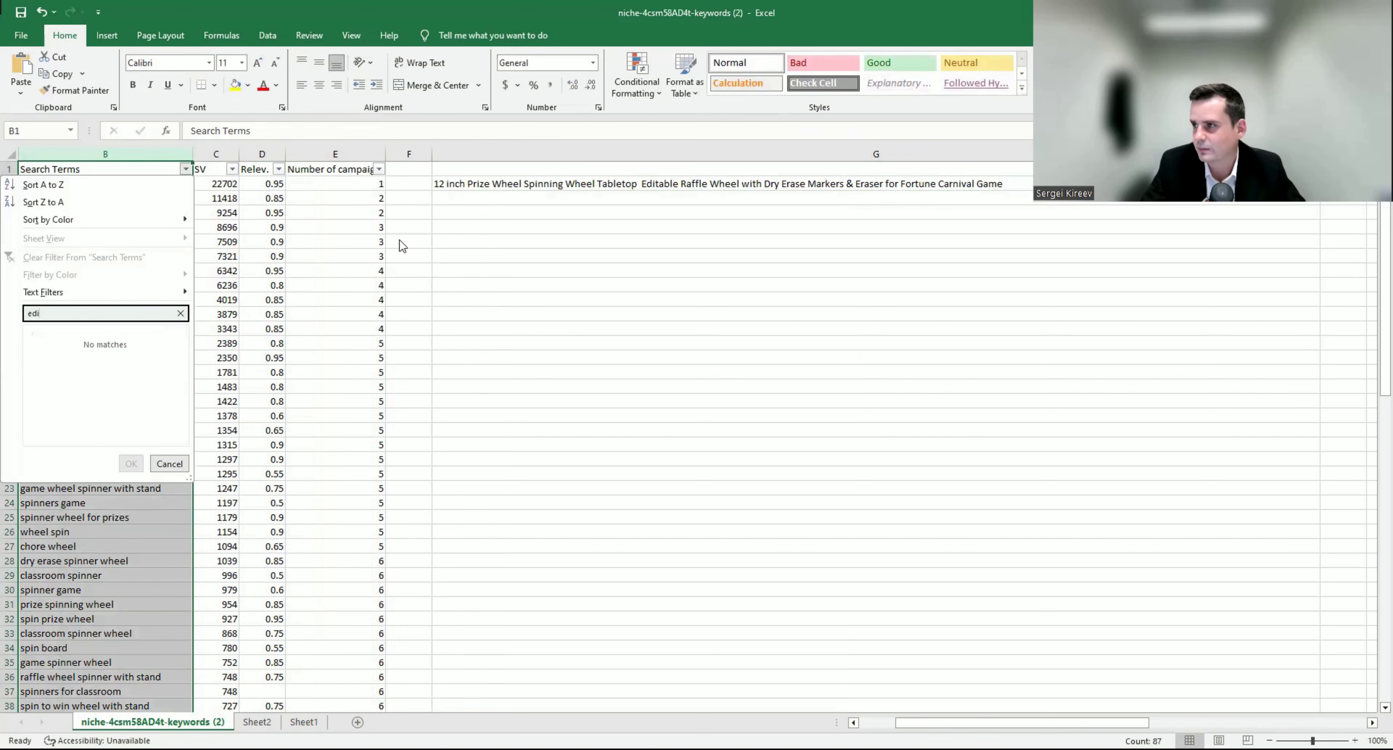
pyautogui.doubleClick(655, 184)
pyautogui.press('Delete')
pyautogui.press('Delete')
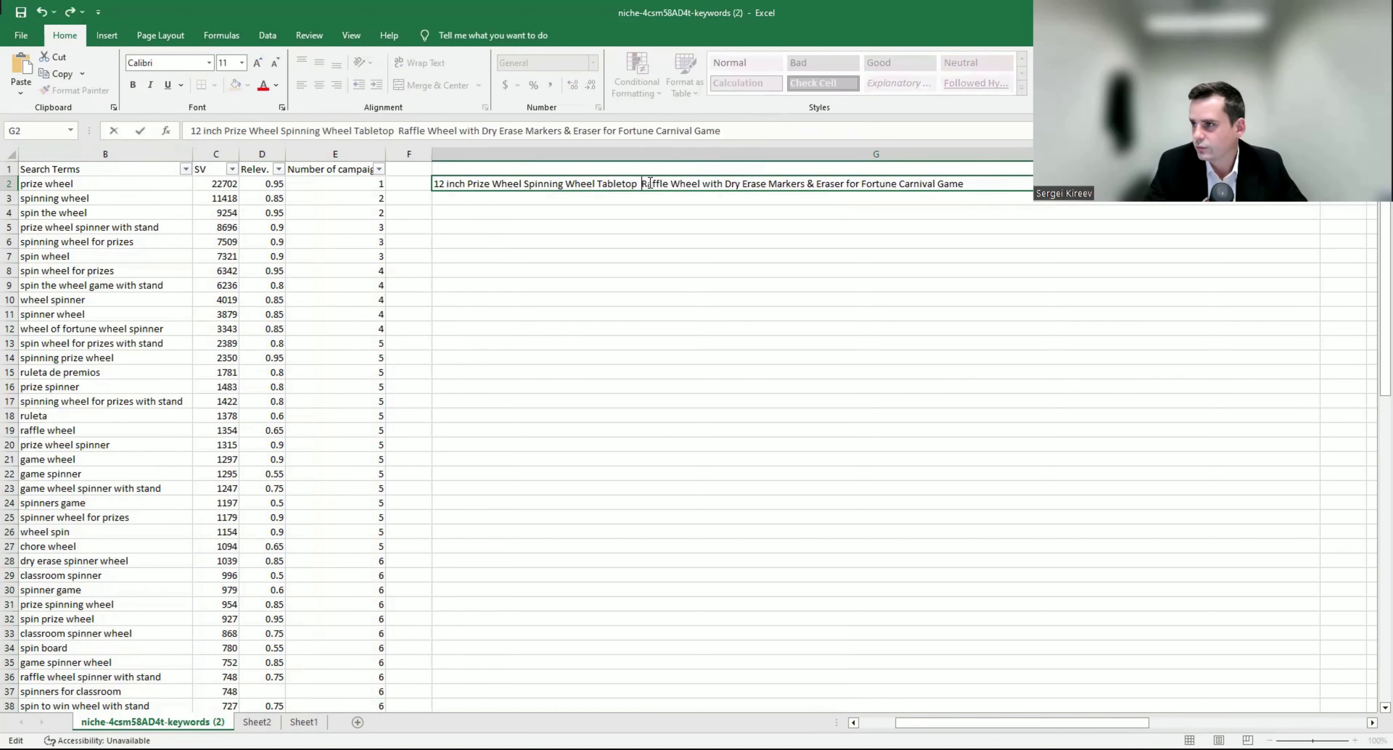
# Step: Remove the extra space before "Raffle" and the repeated "Wheel" after it in the G2 title
pyautogui.click(427, 281)
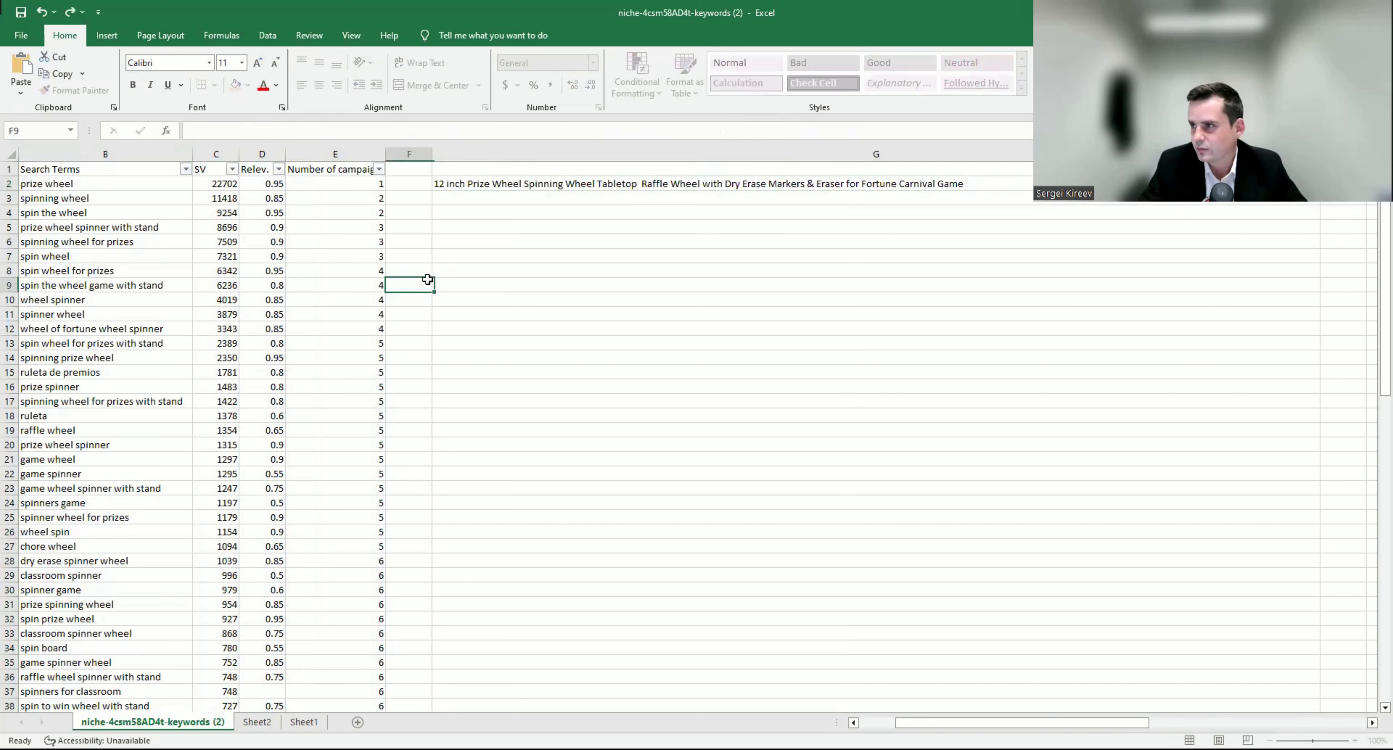
pyautogui.doubleClick(642, 186)
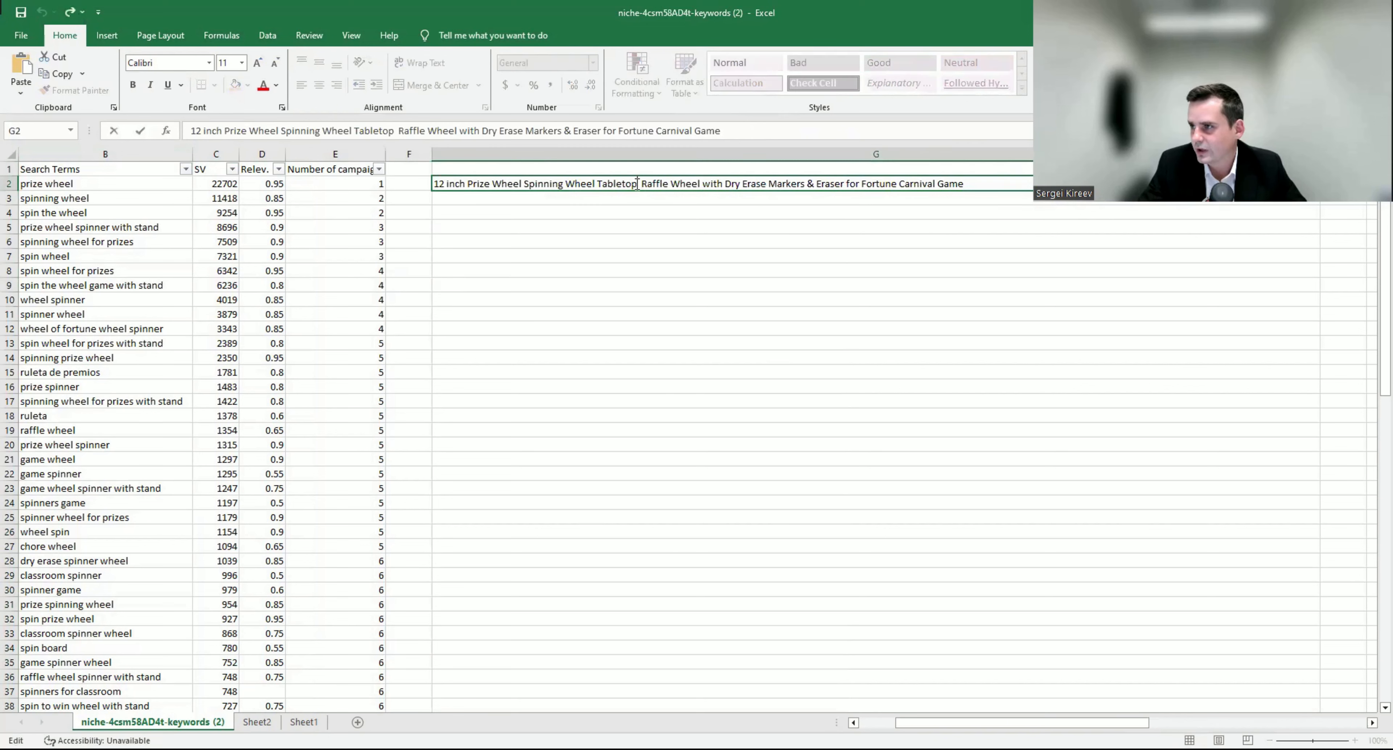
pyautogui.press('BackSpace')
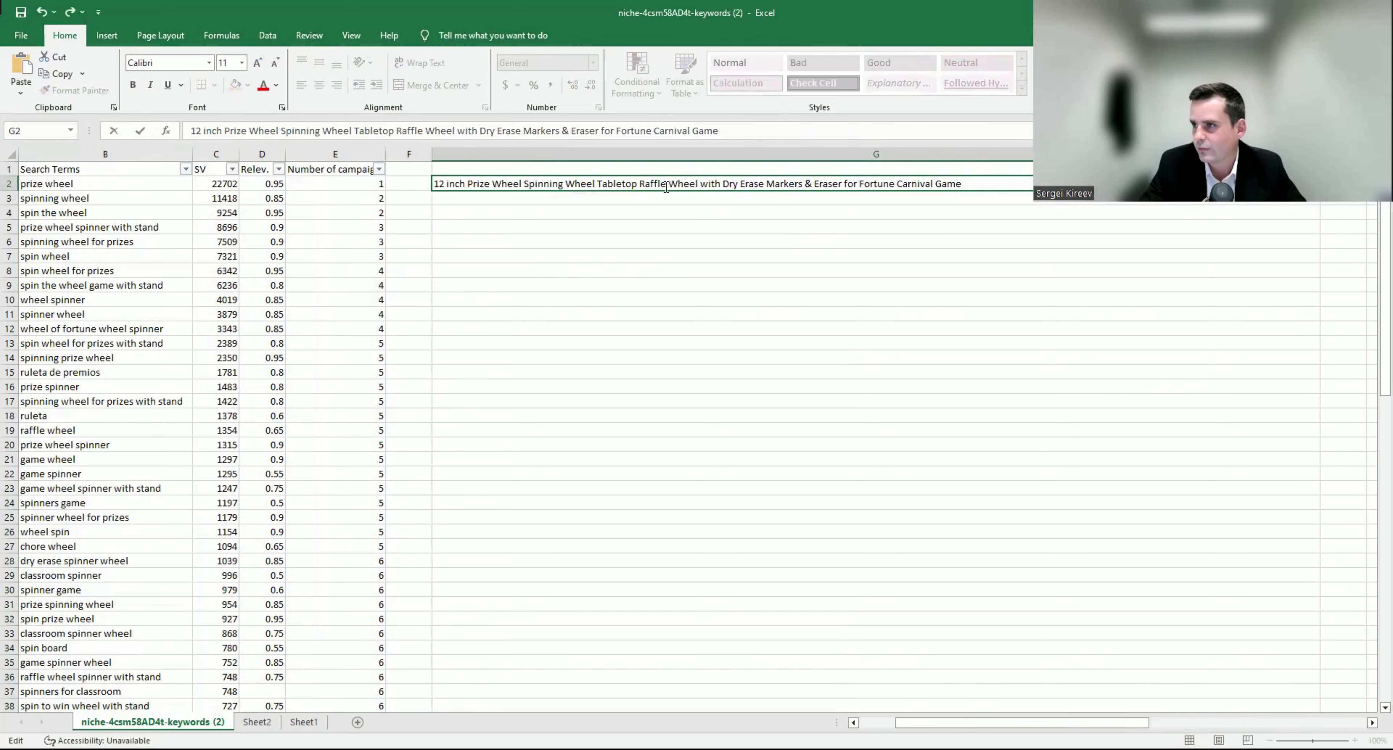
pyautogui.press('BackSpace')
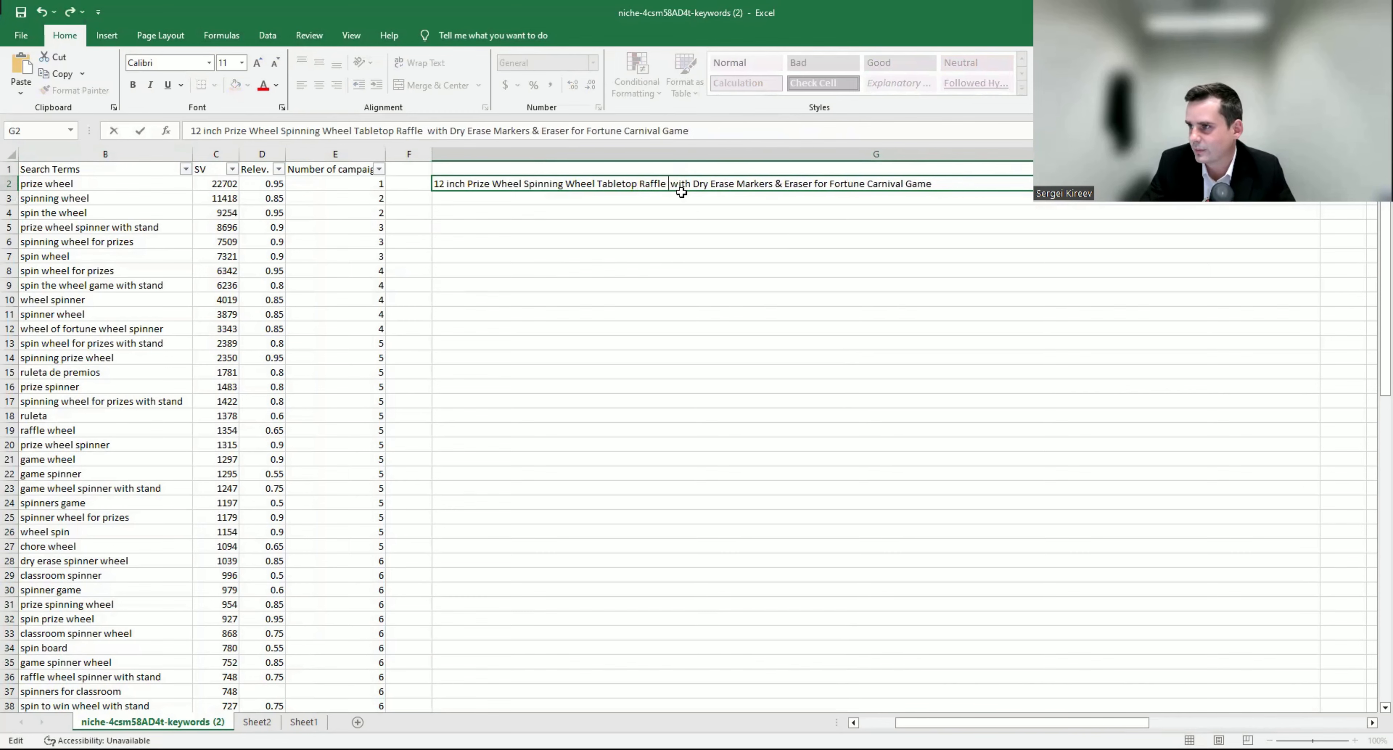
pyautogui.press('BackSpace')
# Step: Delete "with" and its leftover space between "Raffle" and "Dry Erase" in the G2 title
pyautogui.doubleClick(676, 183)
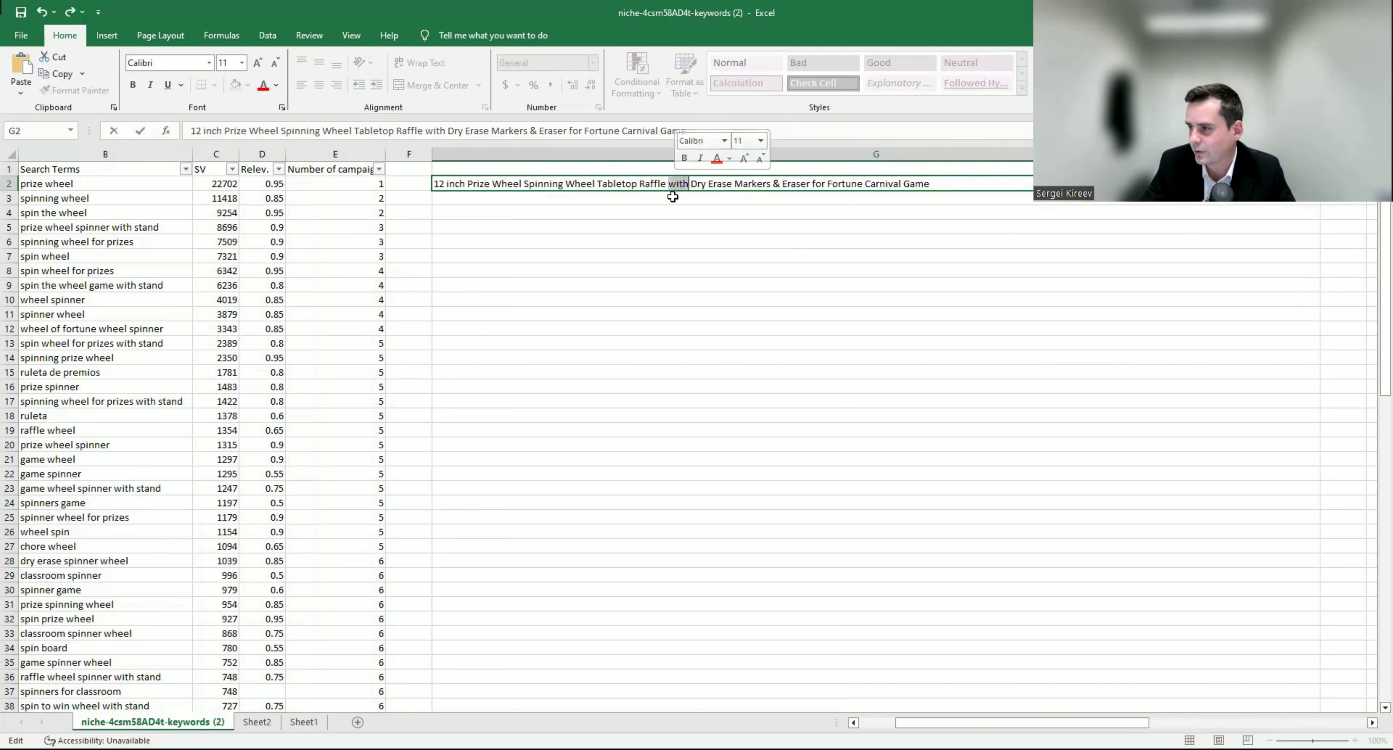
pyautogui.press('BackSpace')
pyautogui.press('BackSpace')
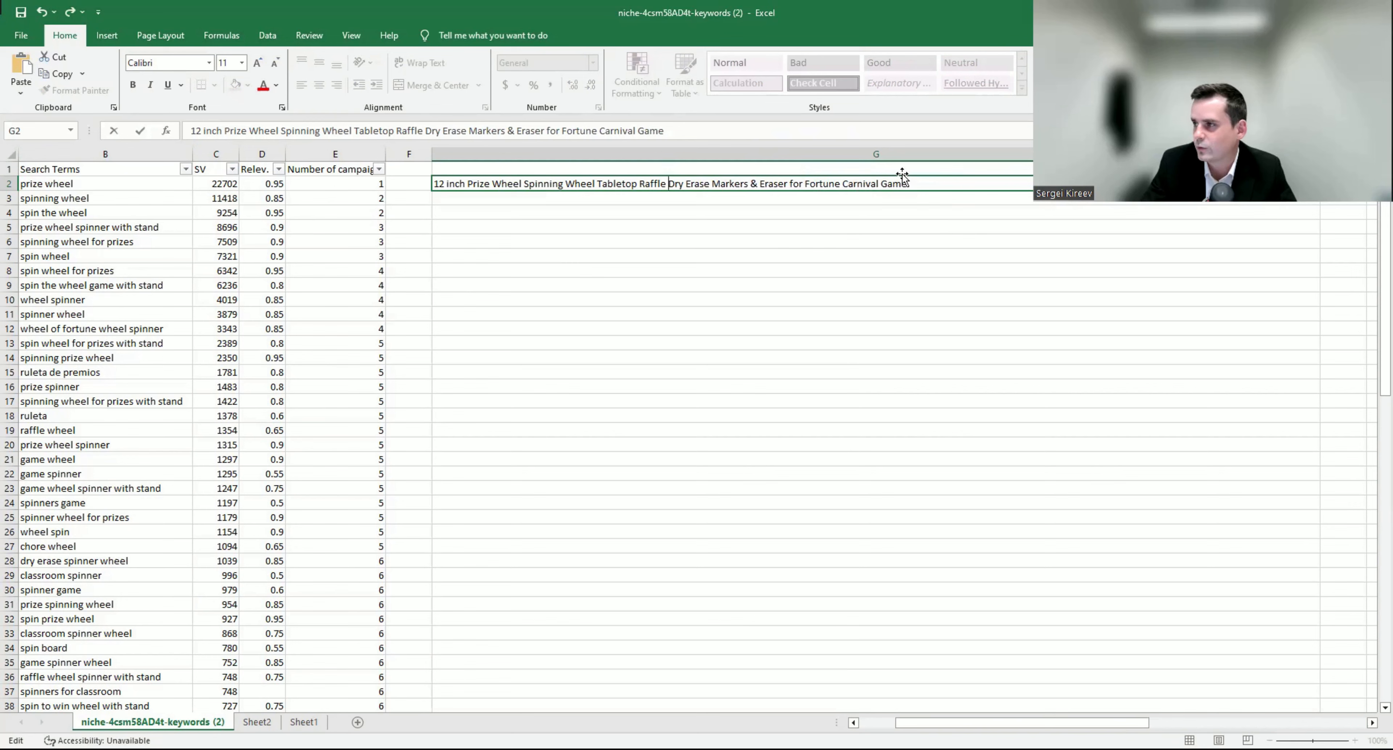
pyautogui.click(335, 284)
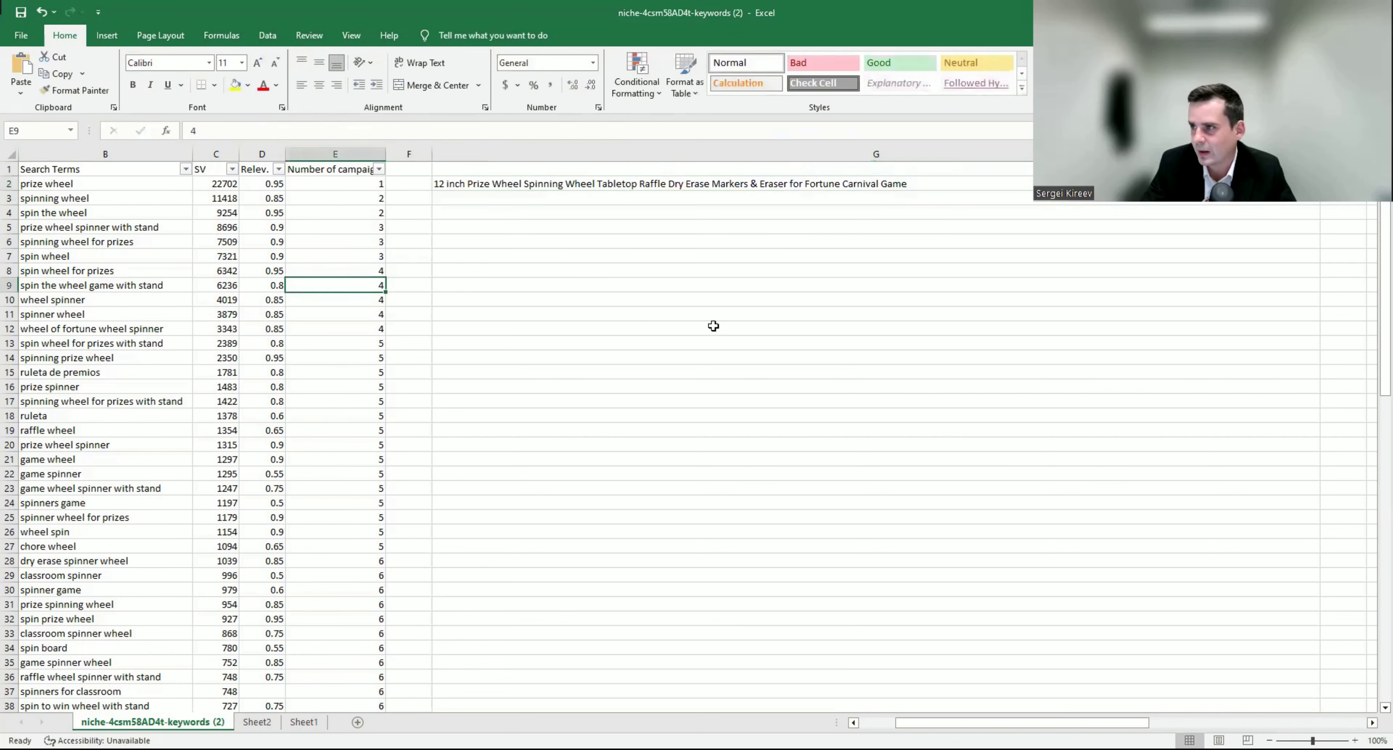
# Step: Compare the root keywords in A2:A14, from "prize wheel" down through "classroom spinner", with the wording of the G2 title
pyautogui.moveTo(959, 722); pyautogui.dragTo(922, 722)
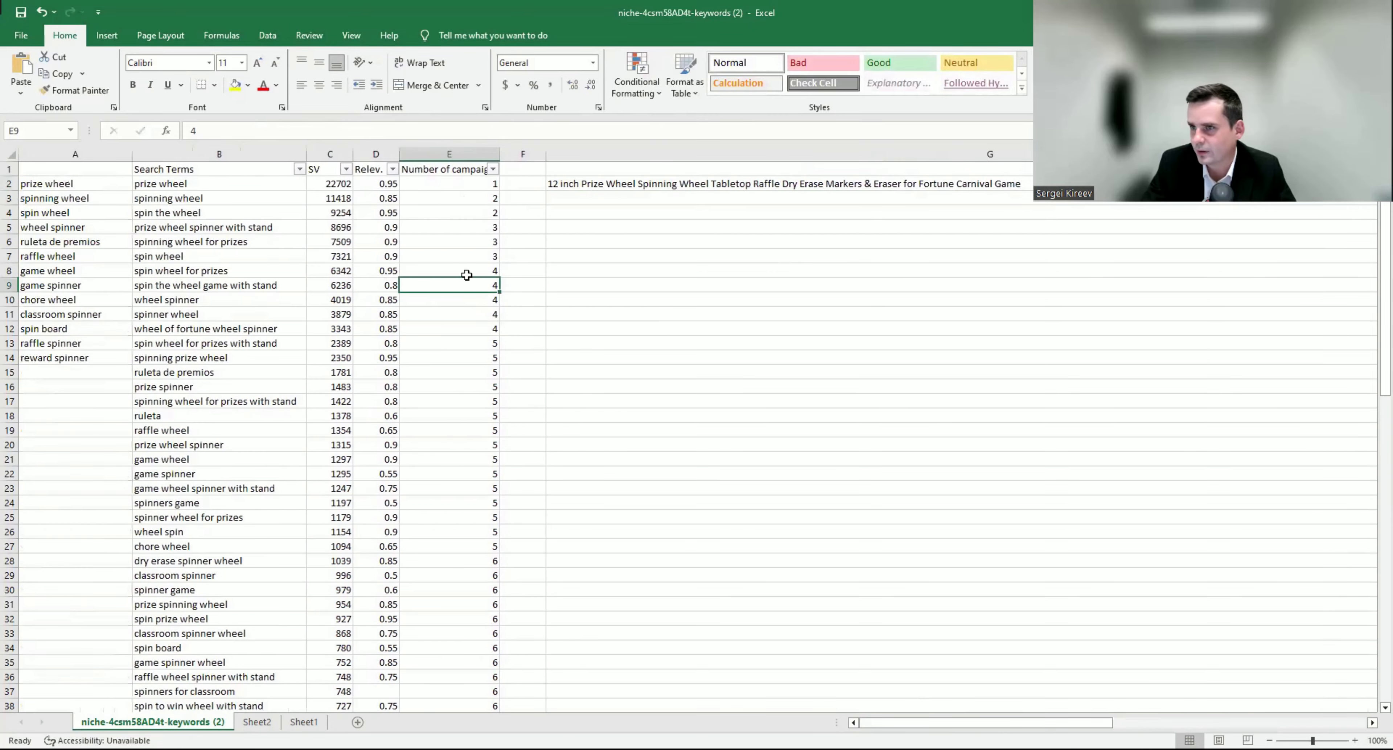
pyautogui.moveTo(96, 185); pyautogui.dragTo(91, 357)
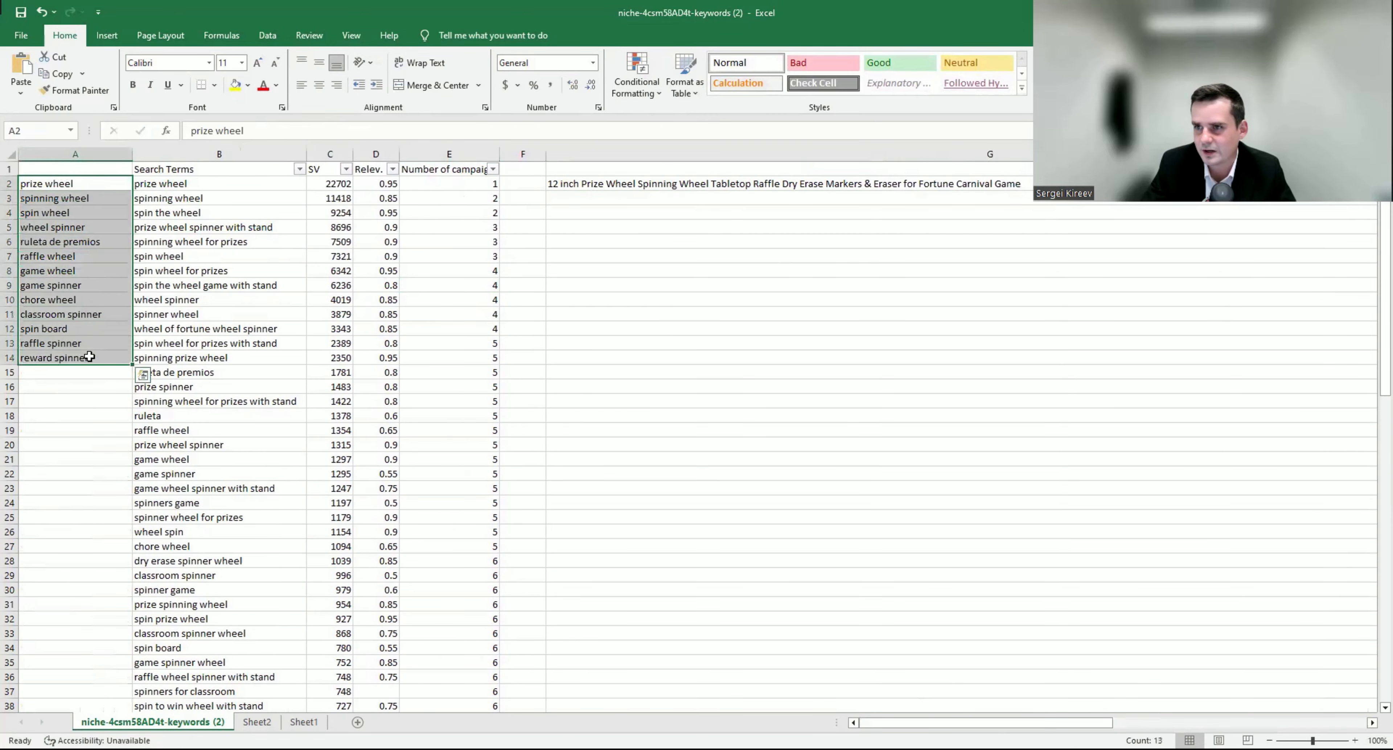
pyautogui.moveTo(95, 186); pyautogui.dragTo(93, 213)
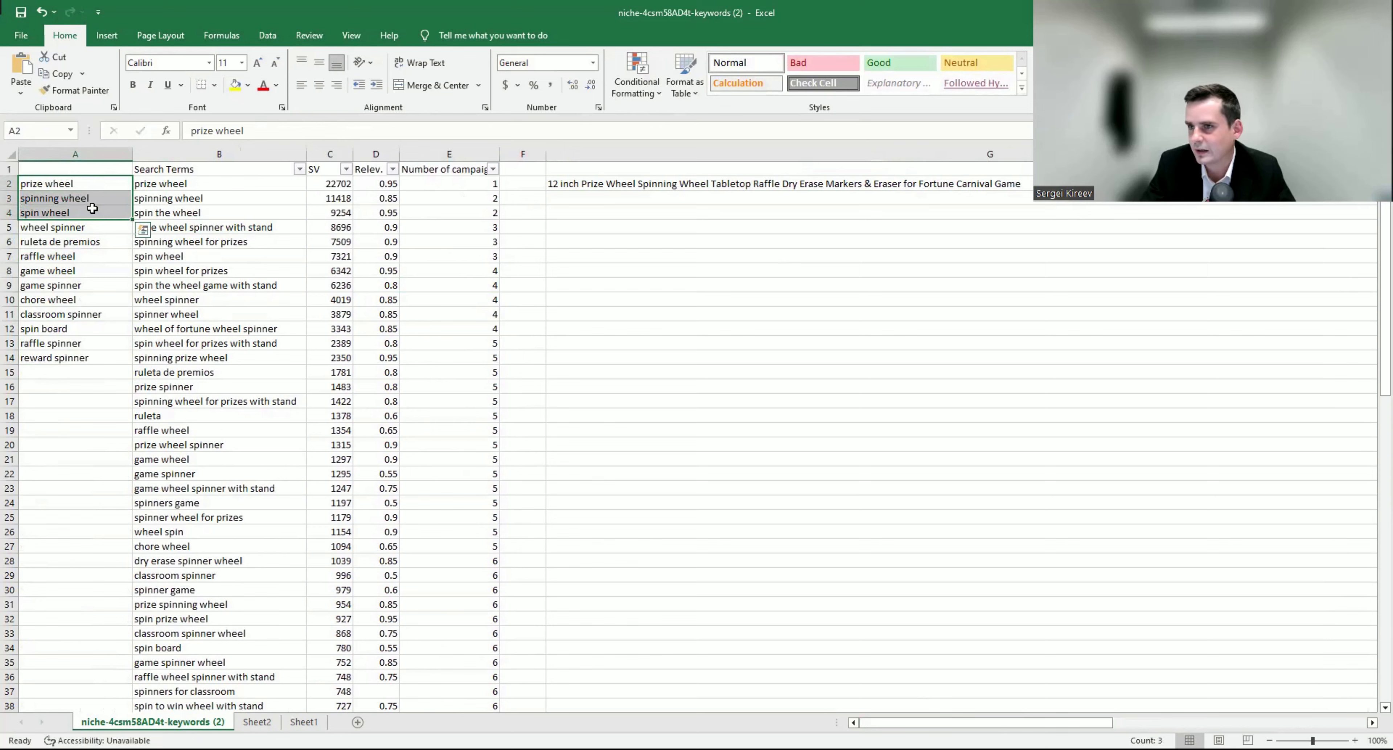
pyautogui.click(92, 227)
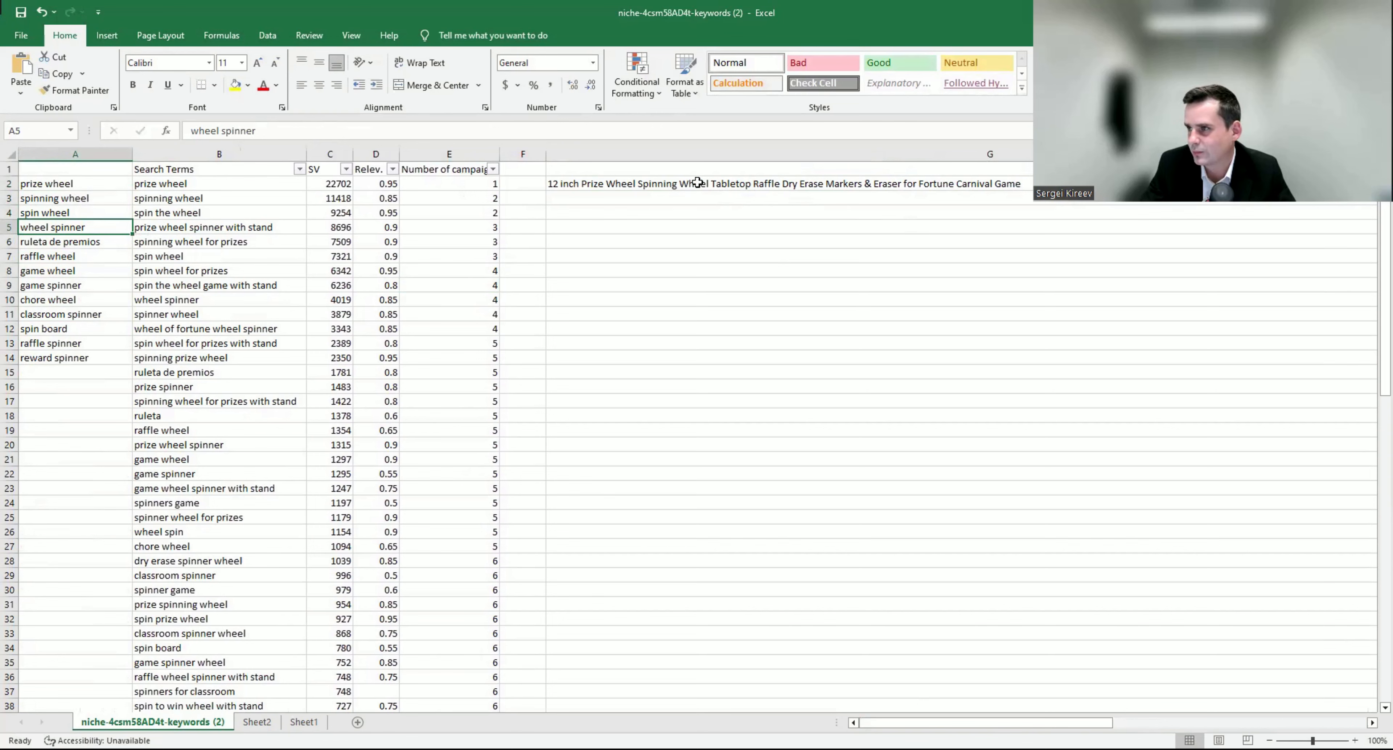
pyautogui.click(57, 243)
pyautogui.click(87, 257)
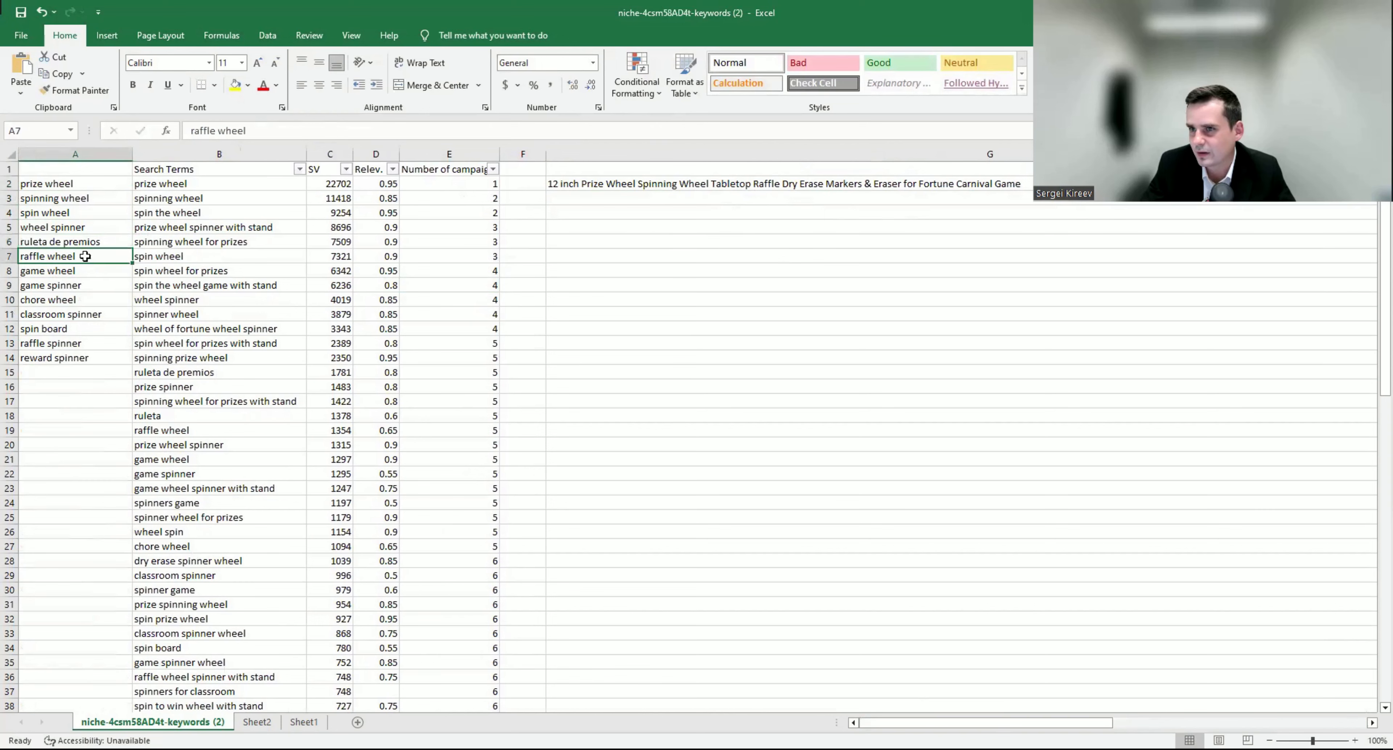
pyautogui.doubleClick(781, 185)
pyautogui.click(624, 372)
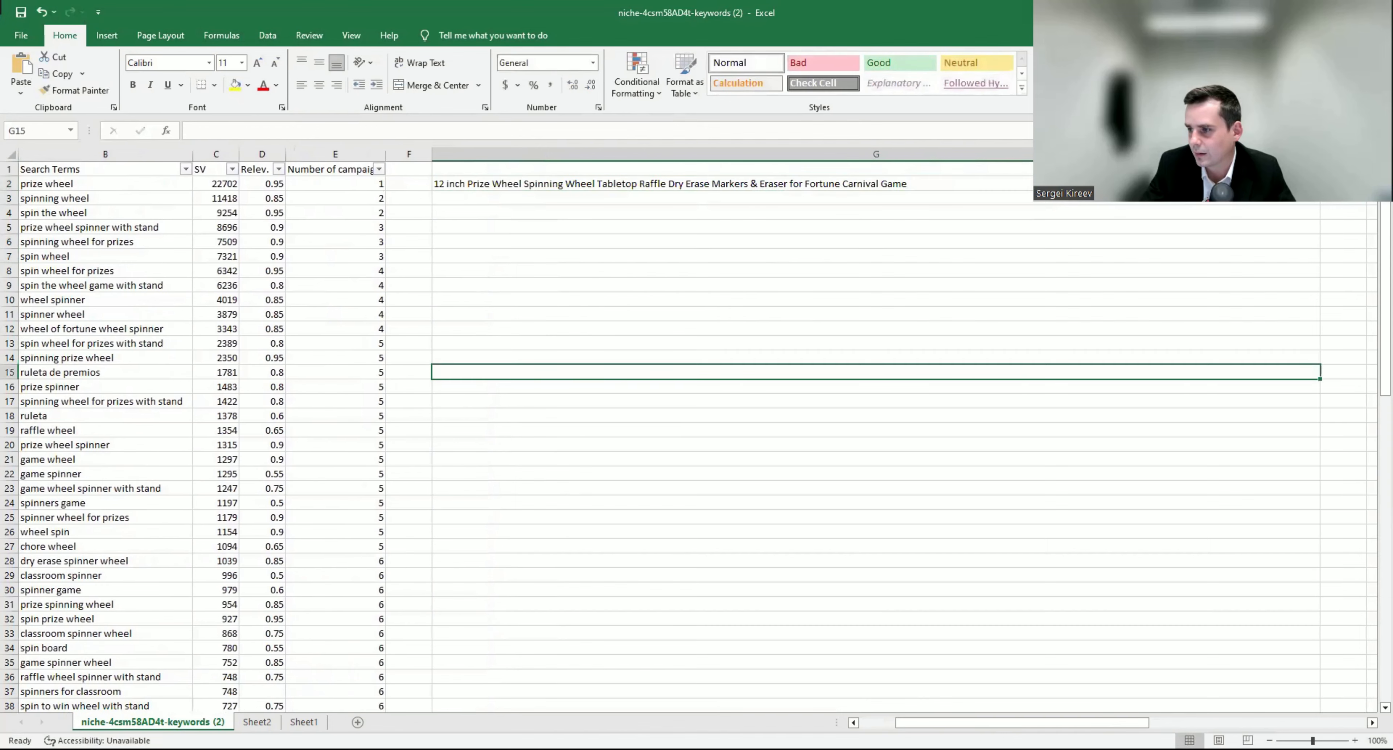
pyautogui.moveTo(936, 722); pyautogui.dragTo(899, 722)
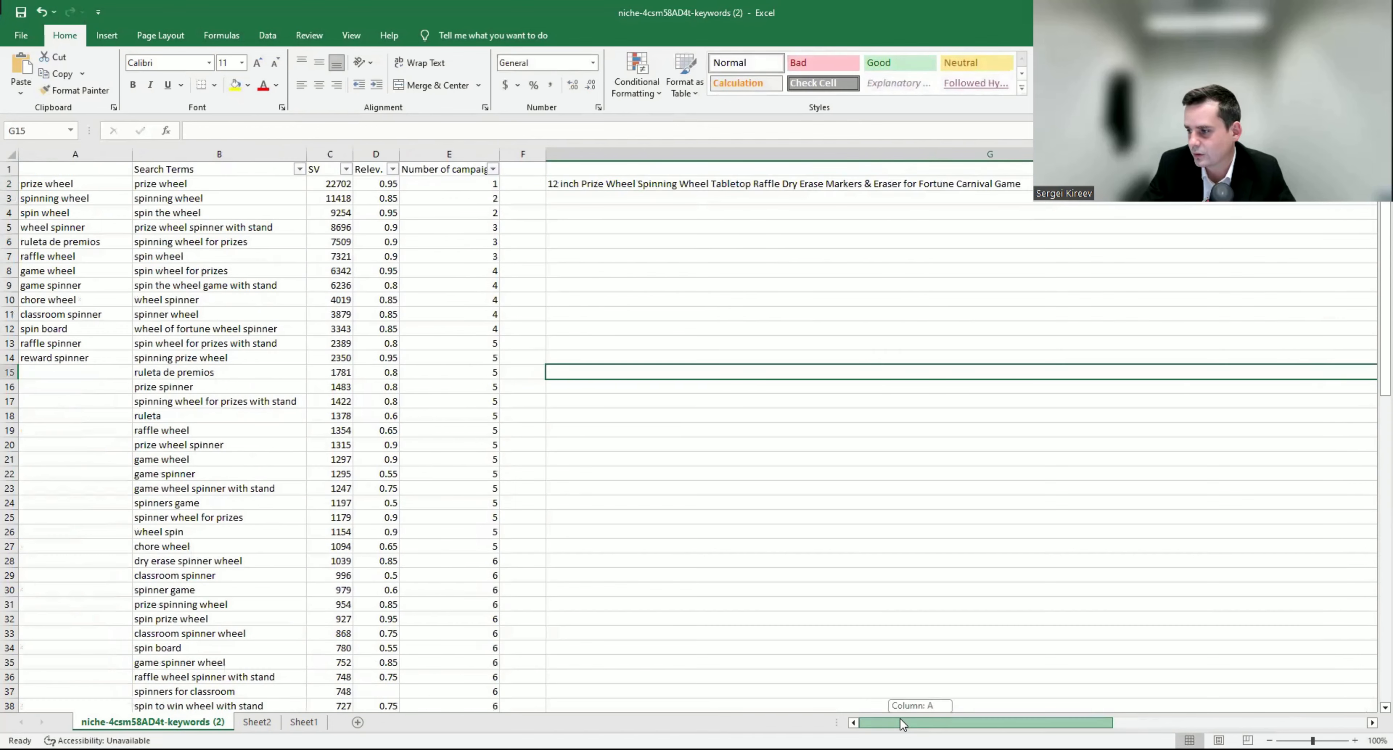
pyautogui.click(72, 270)
pyautogui.click(80, 287)
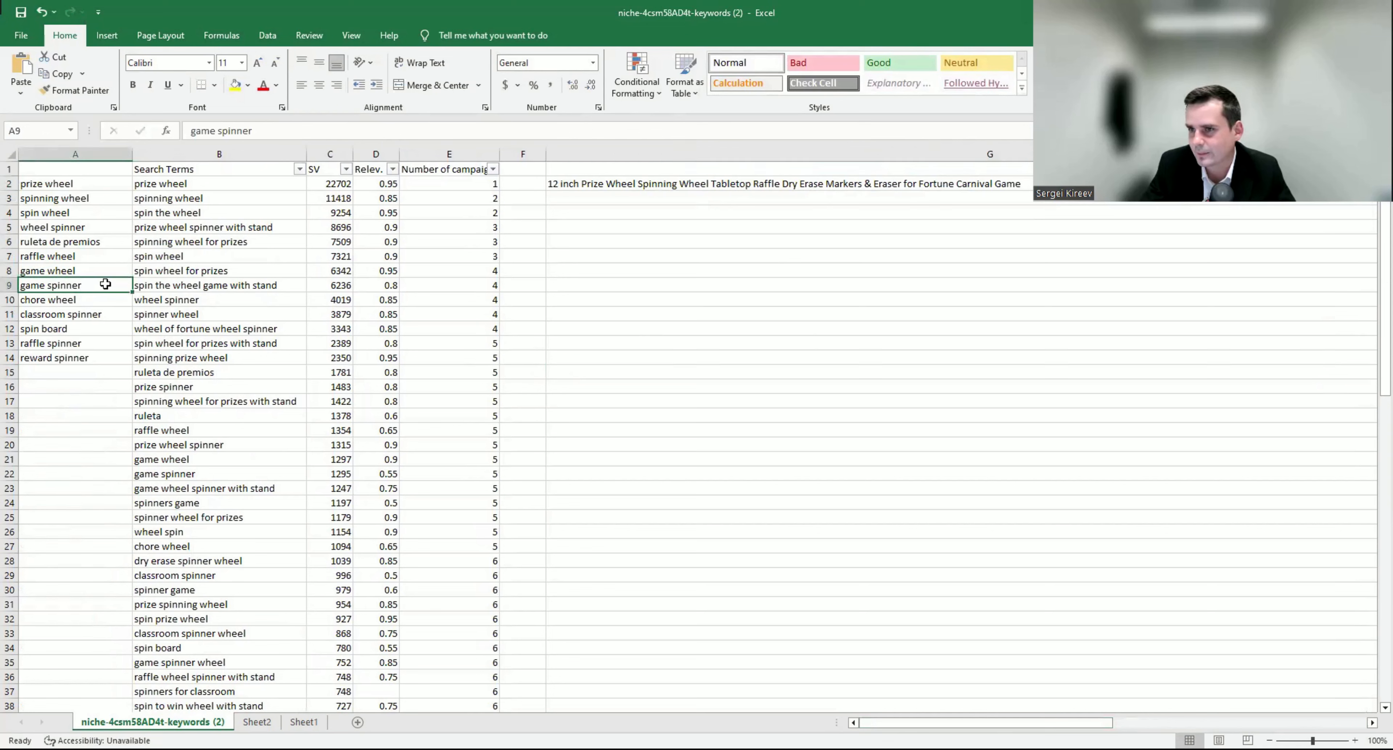
pyautogui.click(96, 301)
pyautogui.click(96, 311)
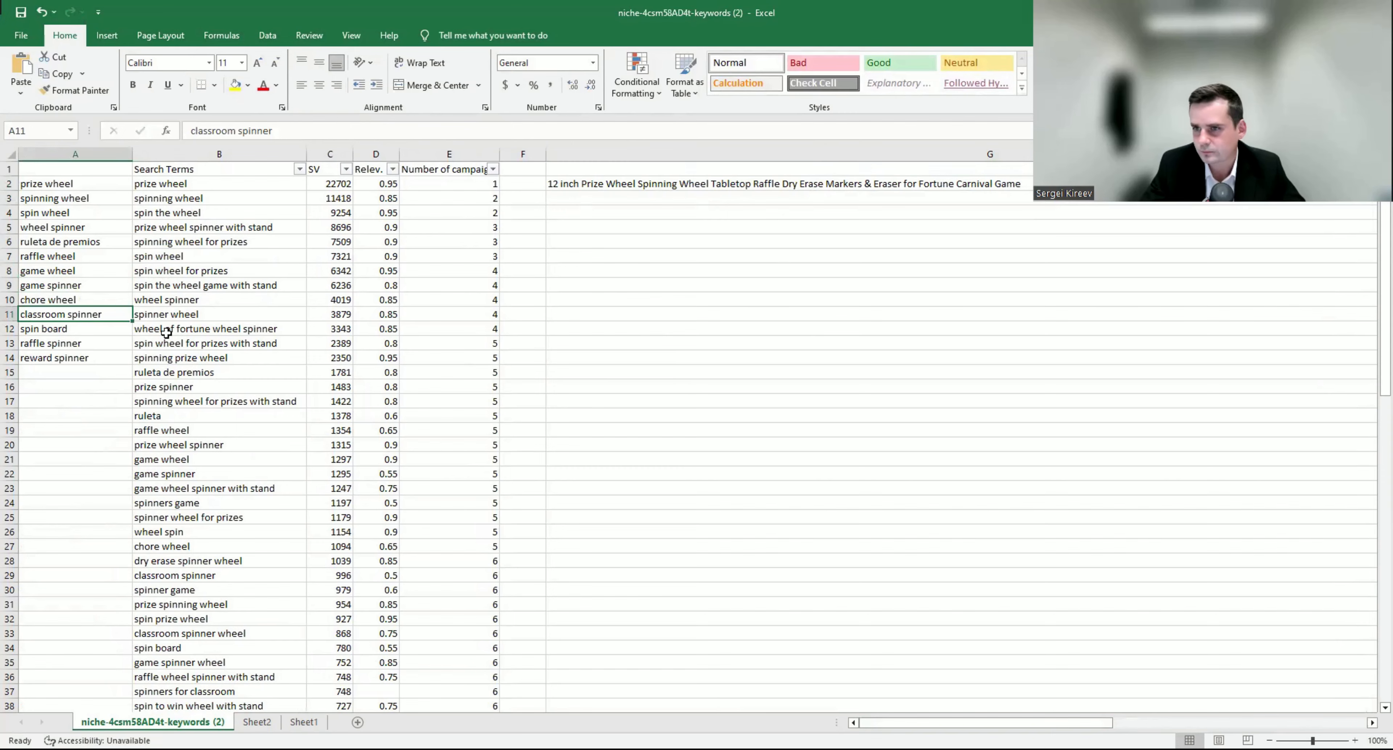
pyautogui.click(319, 229)
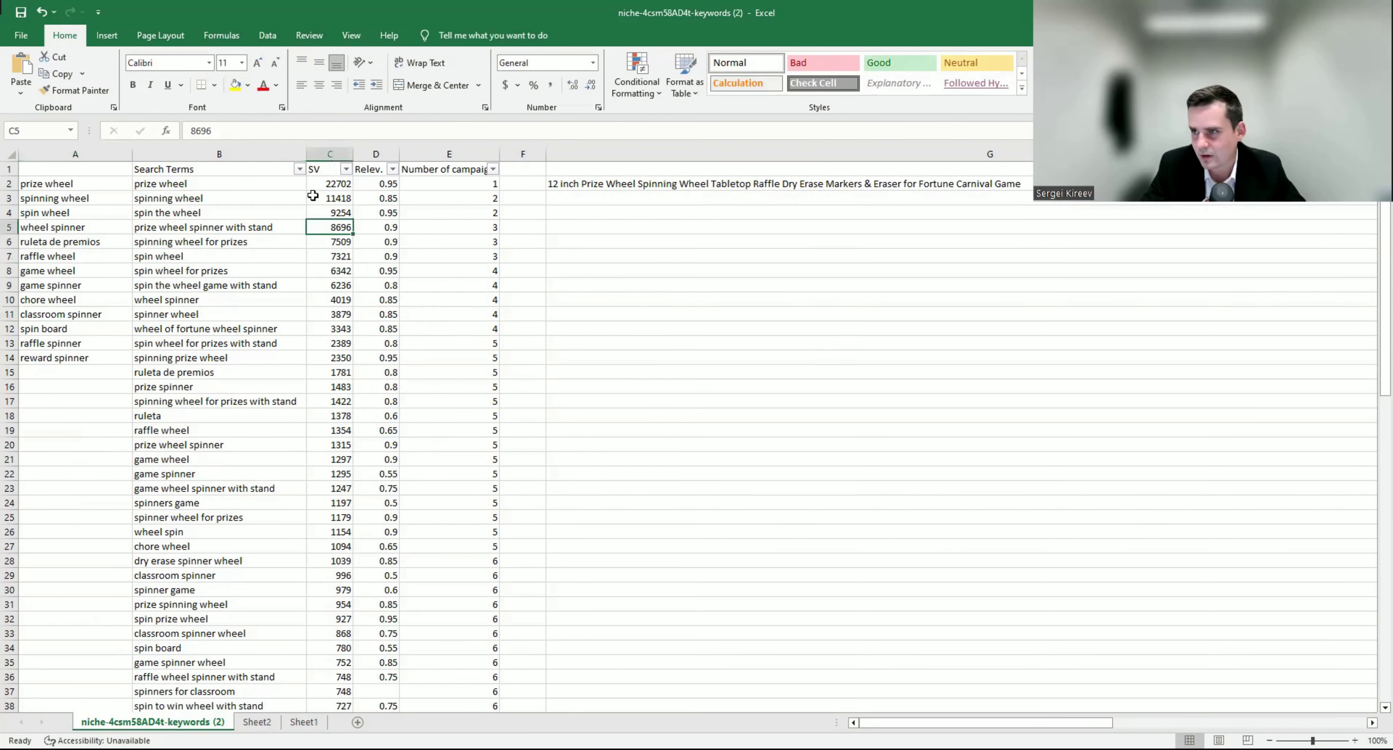
# Step: Look up "carn" in the Search Terms filter to check for carnival keywords, leaving the list unfiltered
pyautogui.click(300, 171)
pyautogui.write('car')
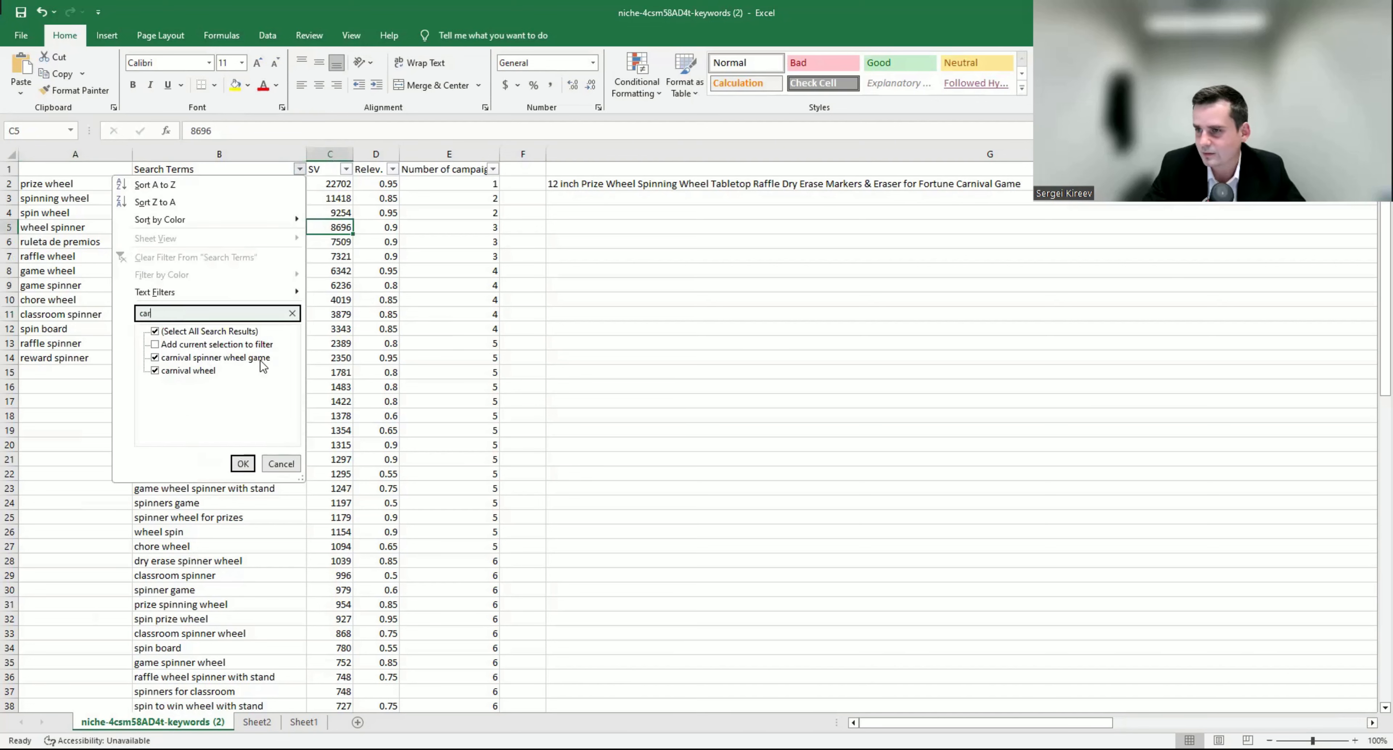
pyautogui.click(281, 464)
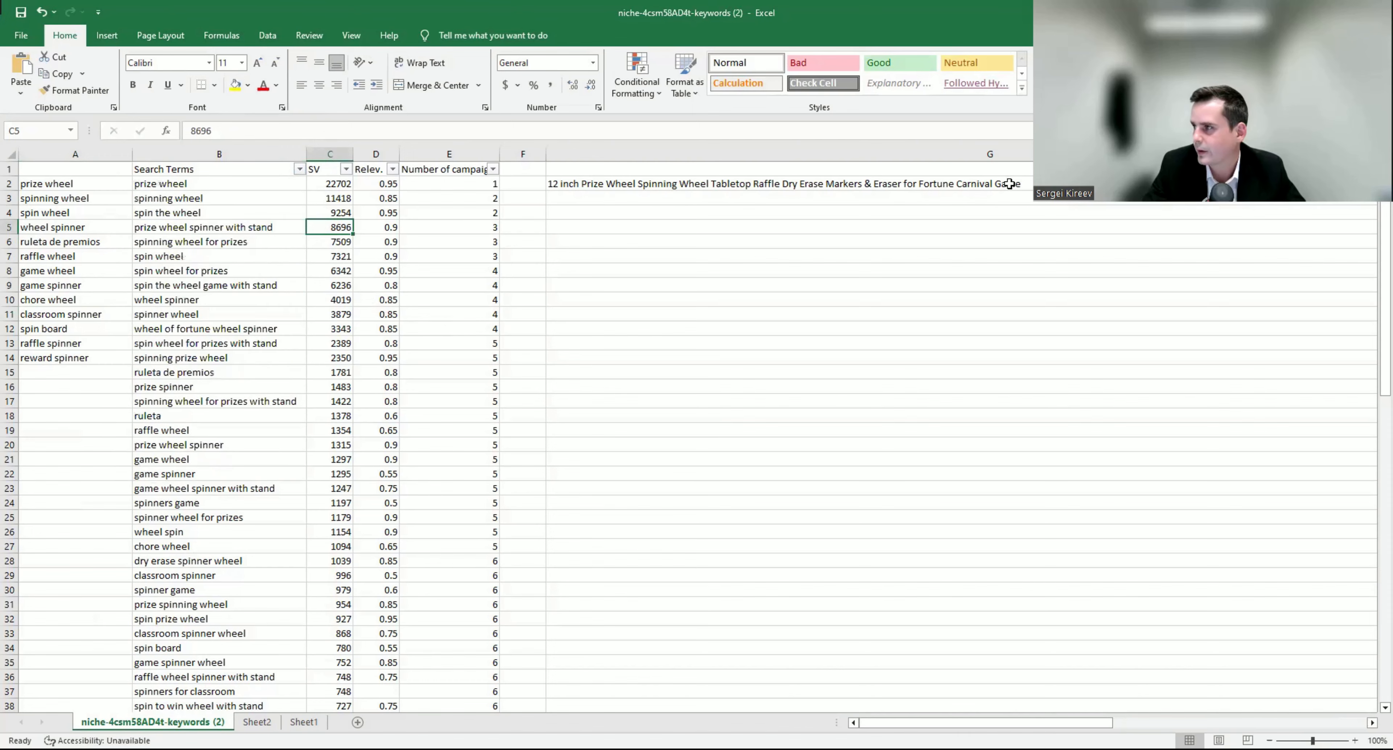
pyautogui.click(1023, 184)
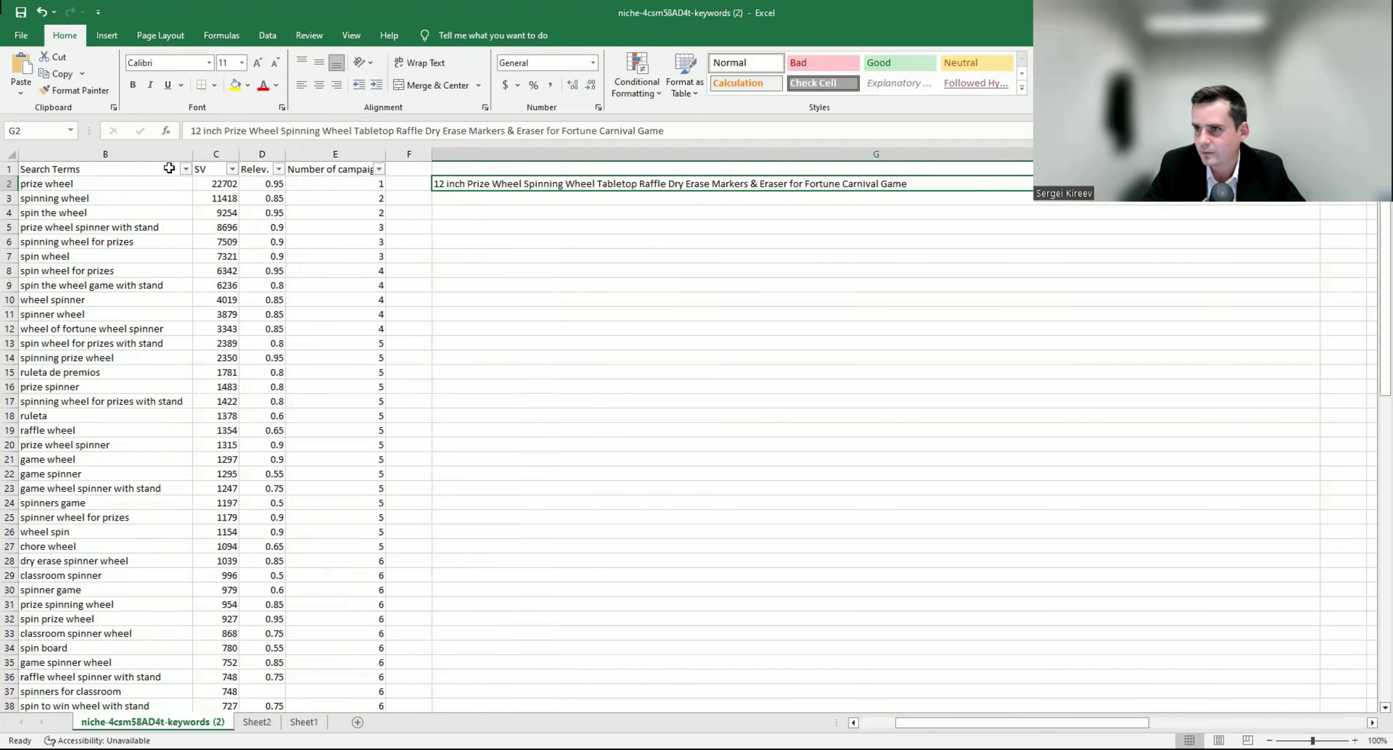
pyautogui.click(180, 169)
pyautogui.hotkey('alt', 'Down')
pyautogui.write('carn')
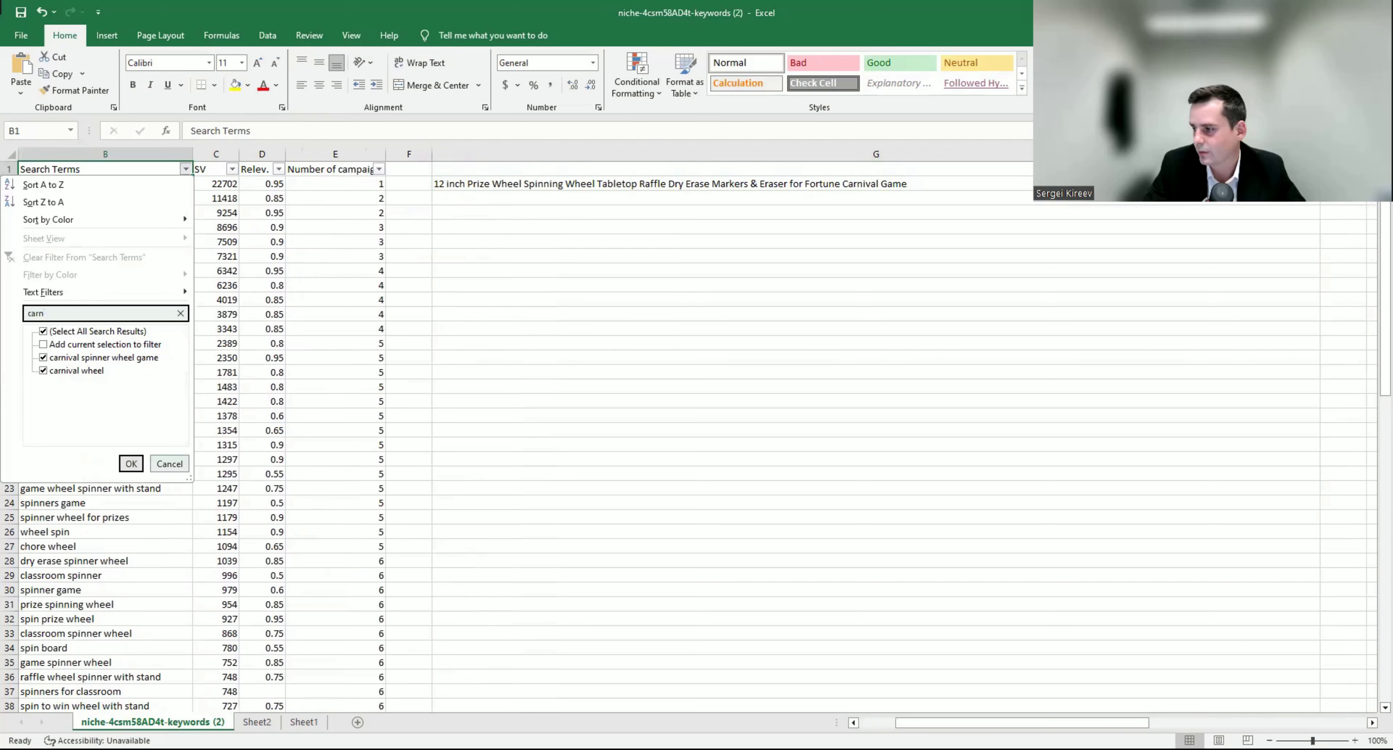
pyautogui.click(170, 464)
# Step: Delete "Fortune" from the G2 title so that "for" is followed directly by "Carnival"
pyautogui.doubleClick(995, 180)
pyautogui.moveTo(922, 181); pyautogui.dragTo(843, 177)
pyautogui.doubleClick(836, 188)
pyautogui.press('Delete')
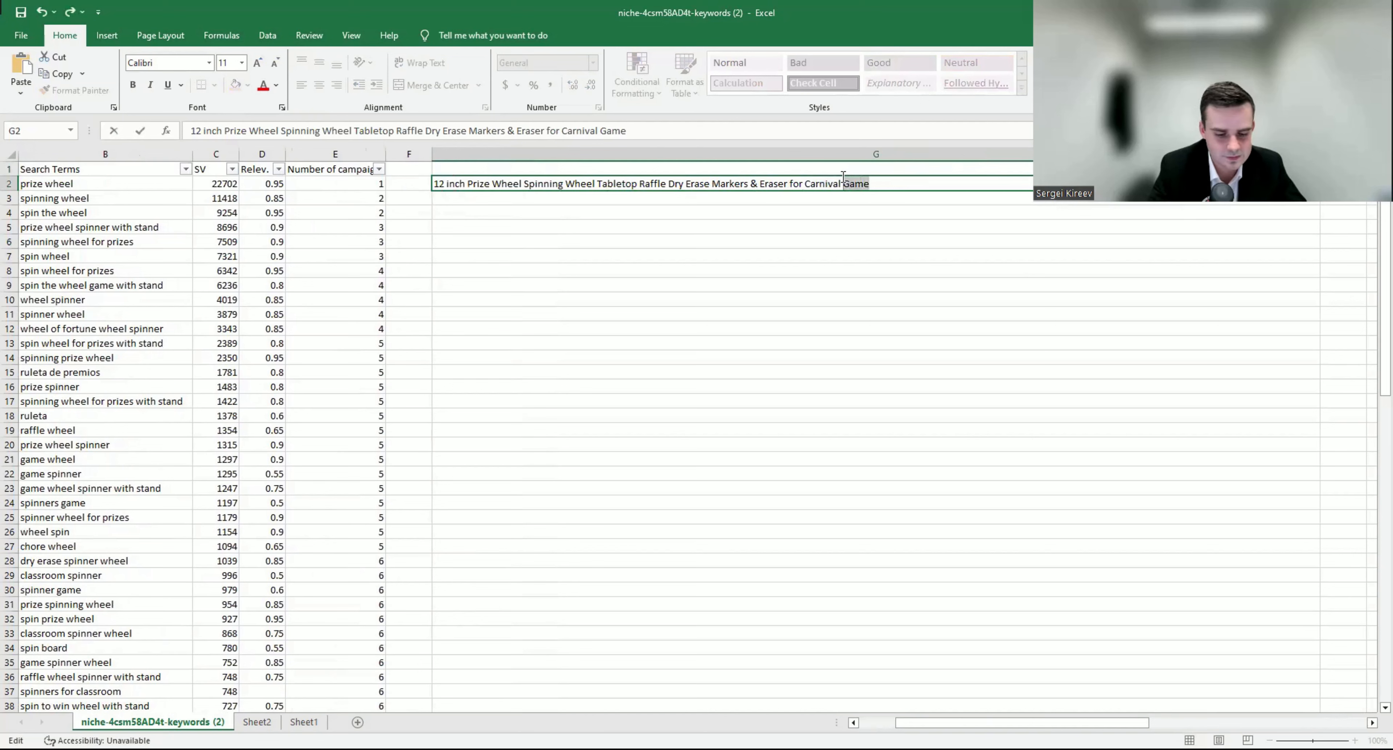
# Step: Replace the final "Game" after "Carnival" in the G2 title with "Spinner Wheel Game"
pyautogui.write('Spoin')
pyautogui.write('inn')
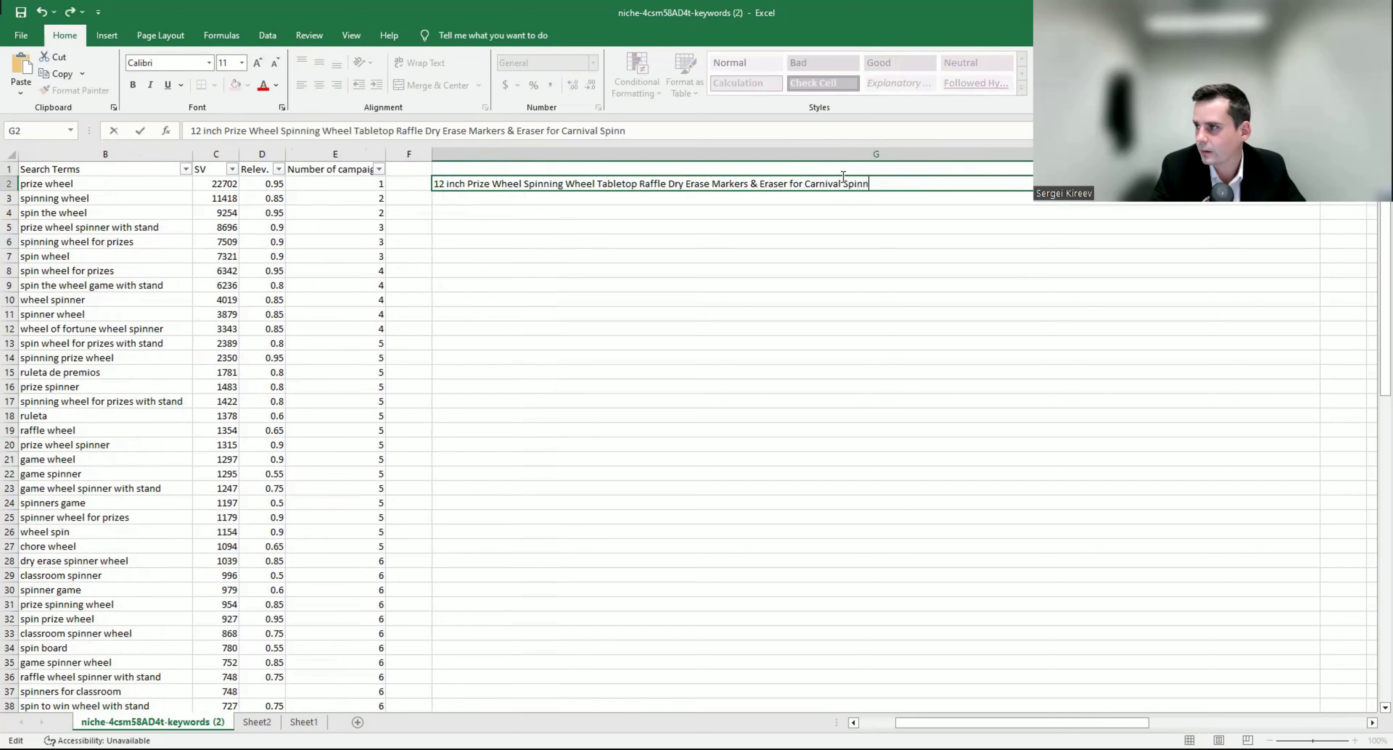
pyautogui.write('er Whee;')
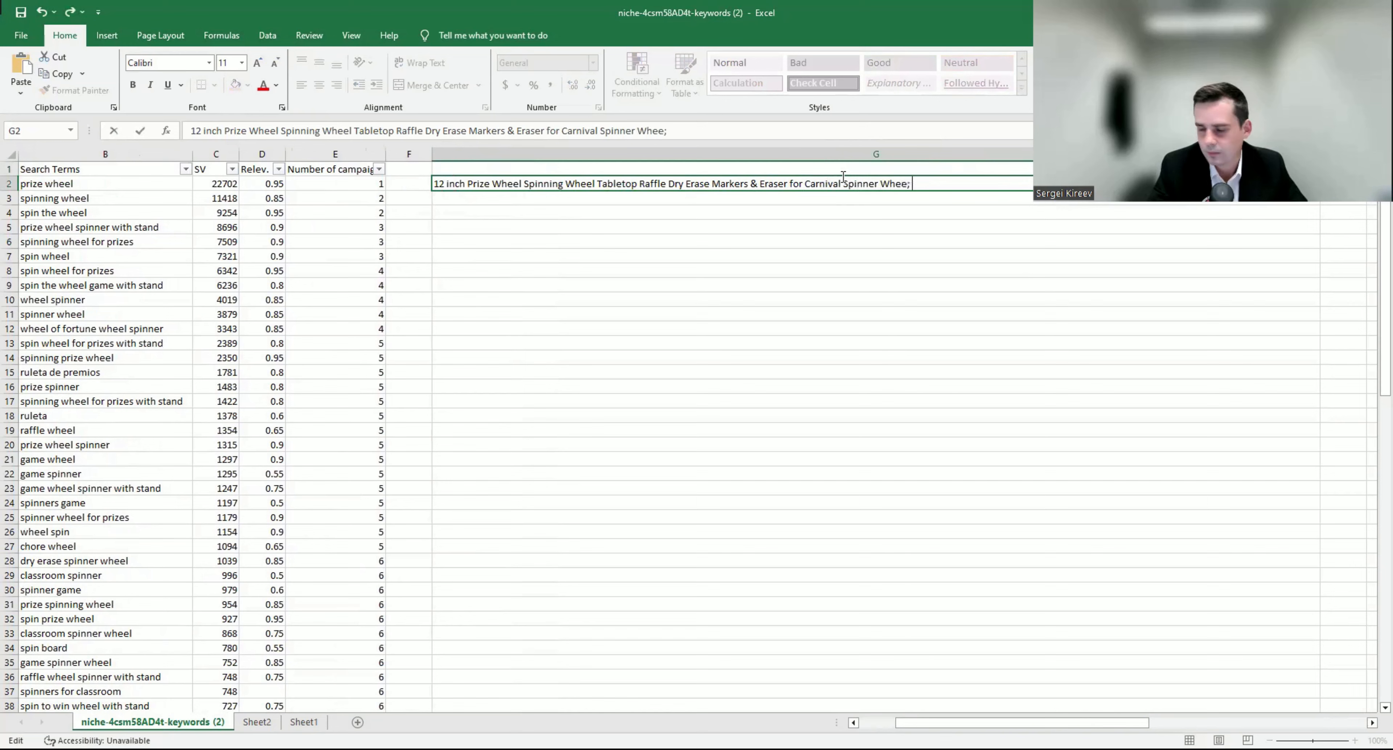
pyautogui.write(' Game')
pyautogui.press('Return')
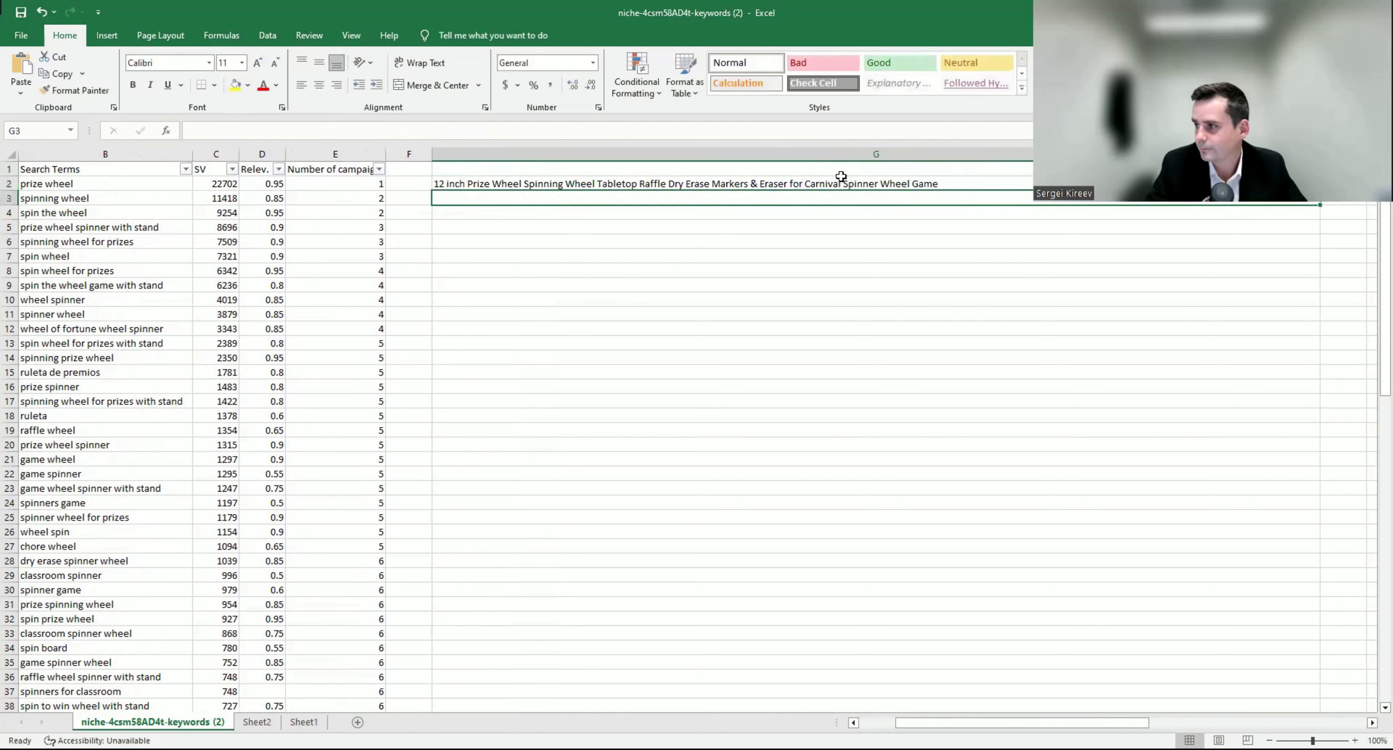
# Step: Rework the start of the G2 title to "12 inch Prize Spinning Wheel | Tabletop", dropping the duplicate "Wheel"
pyautogui.moveTo(1081, 723); pyautogui.dragTo(1045, 723)
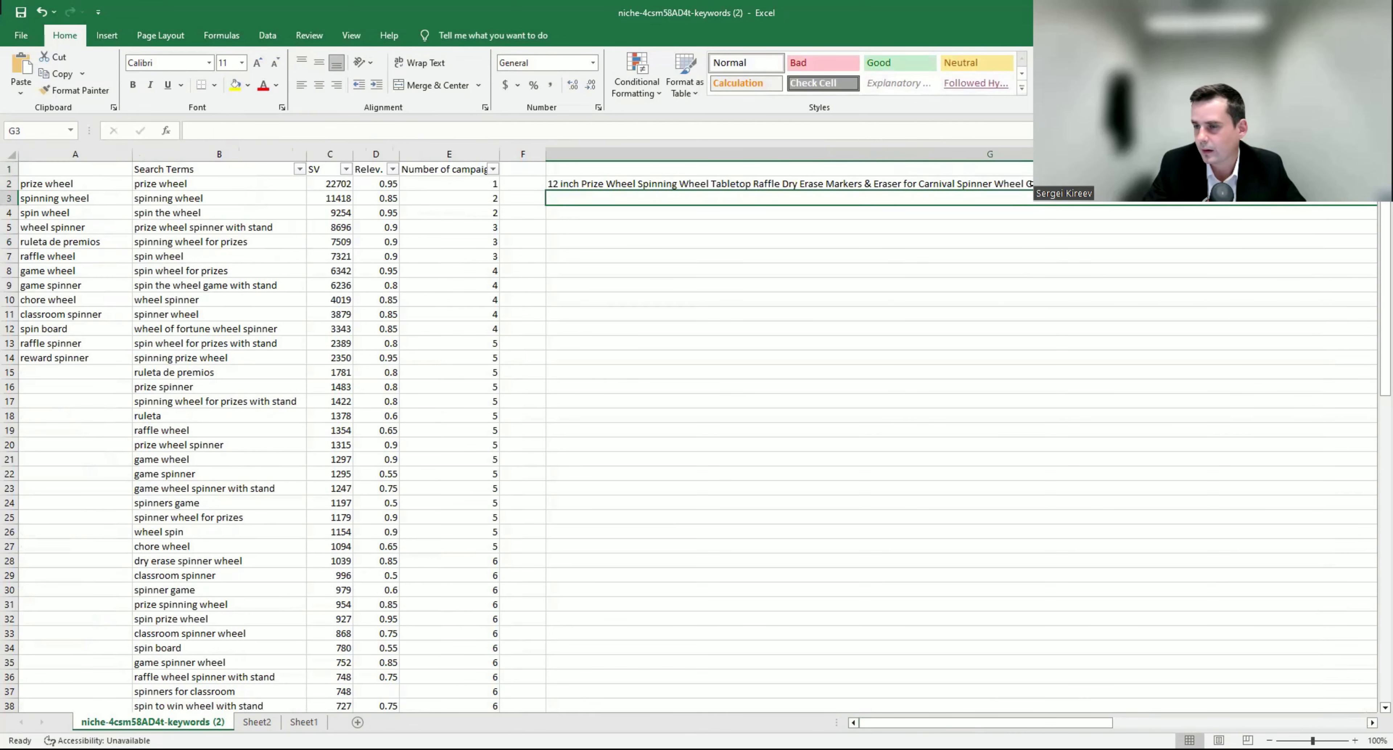
pyautogui.doubleClick(883, 186)
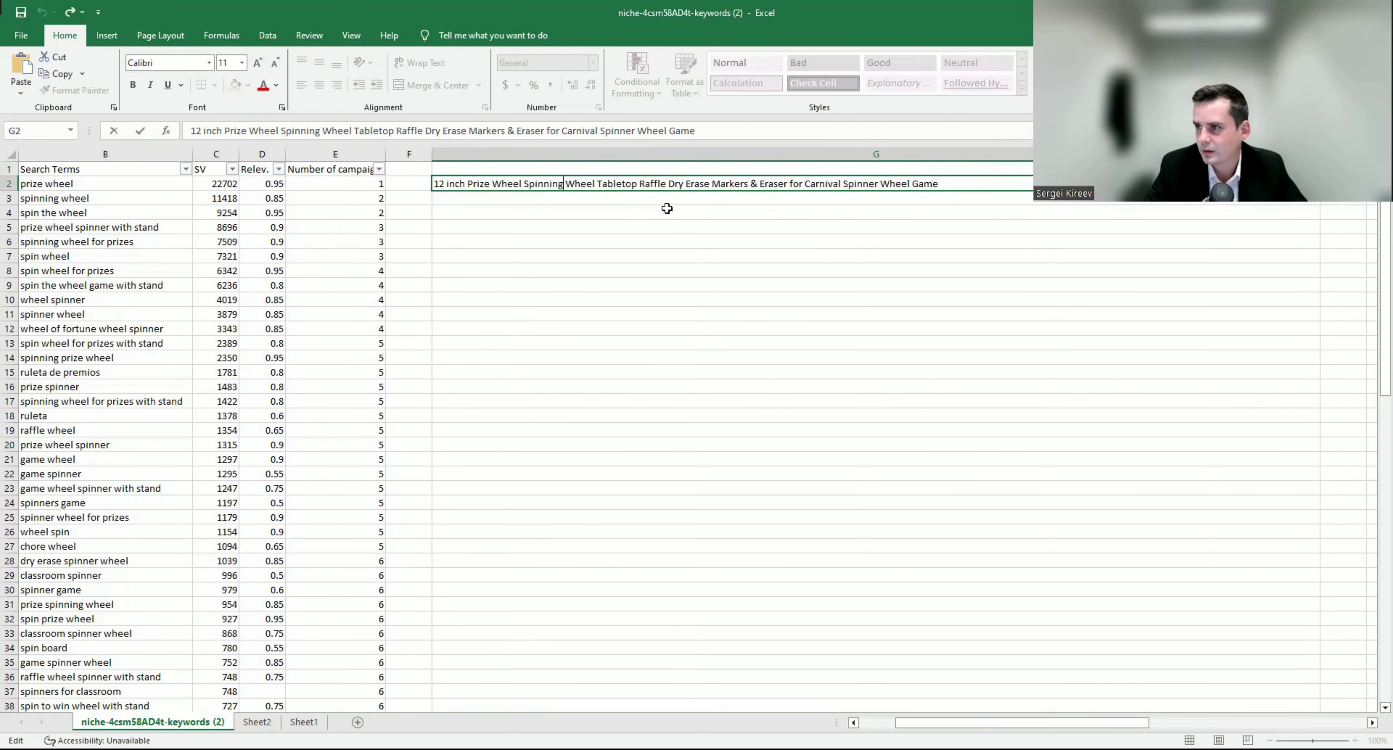
pyautogui.doubleClick(570, 184)
pyautogui.press('Delete')
pyautogui.doubleClick(538, 184)
pyautogui.press('Delete')
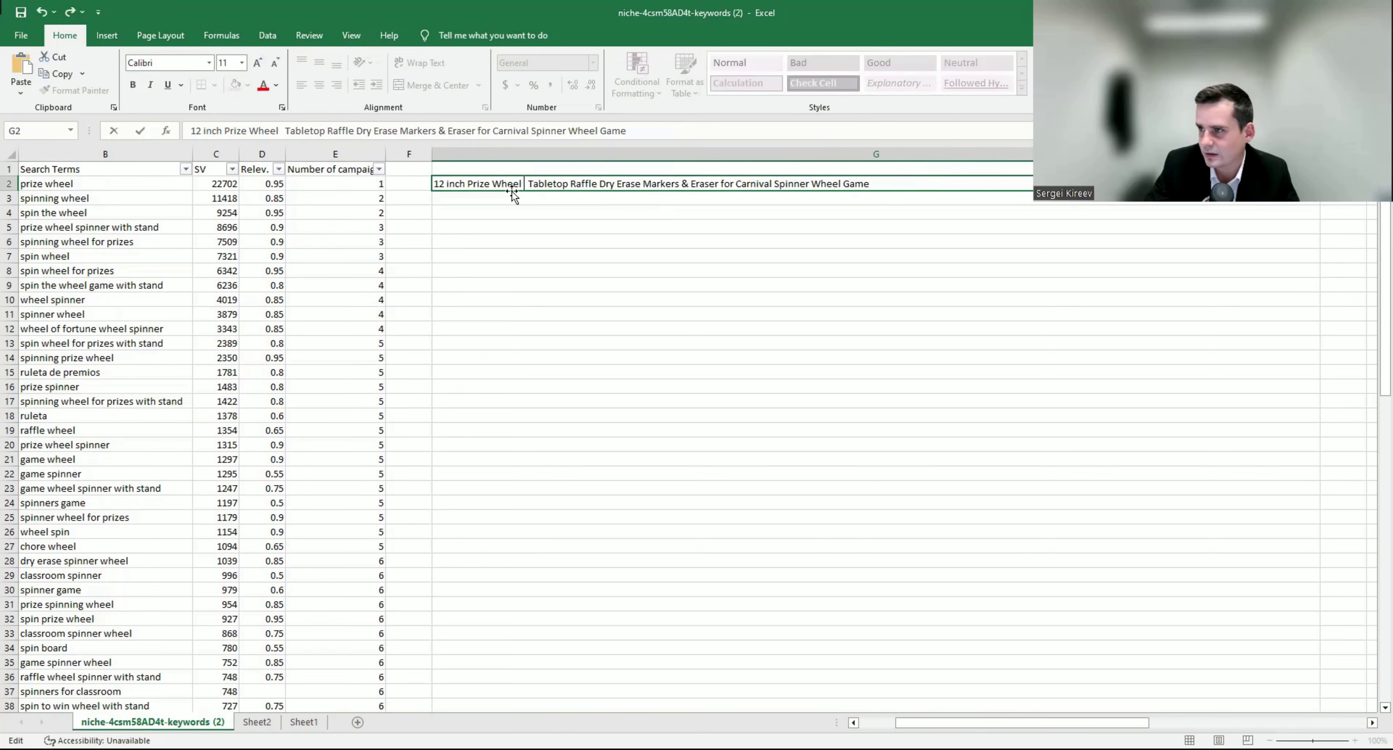
pyautogui.write('Spinning')
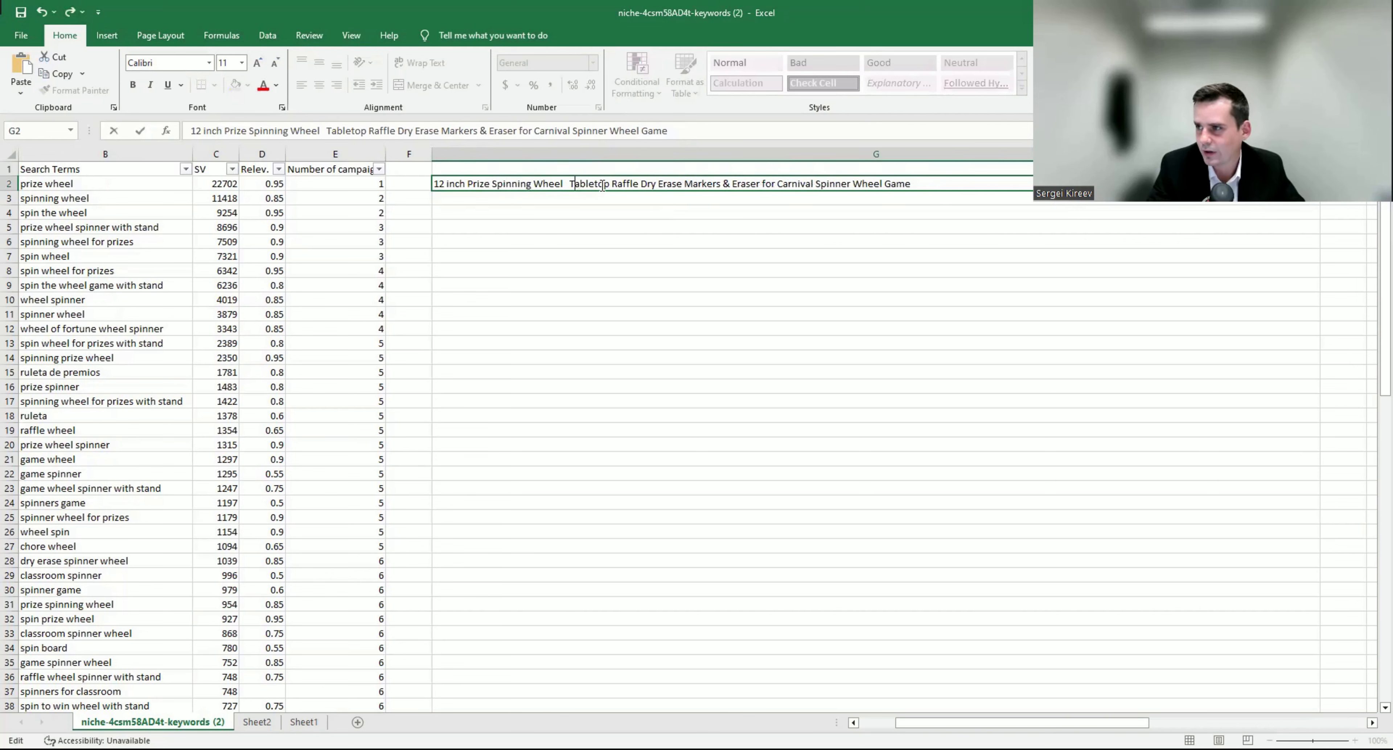
pyautogui.press('BackSpace')
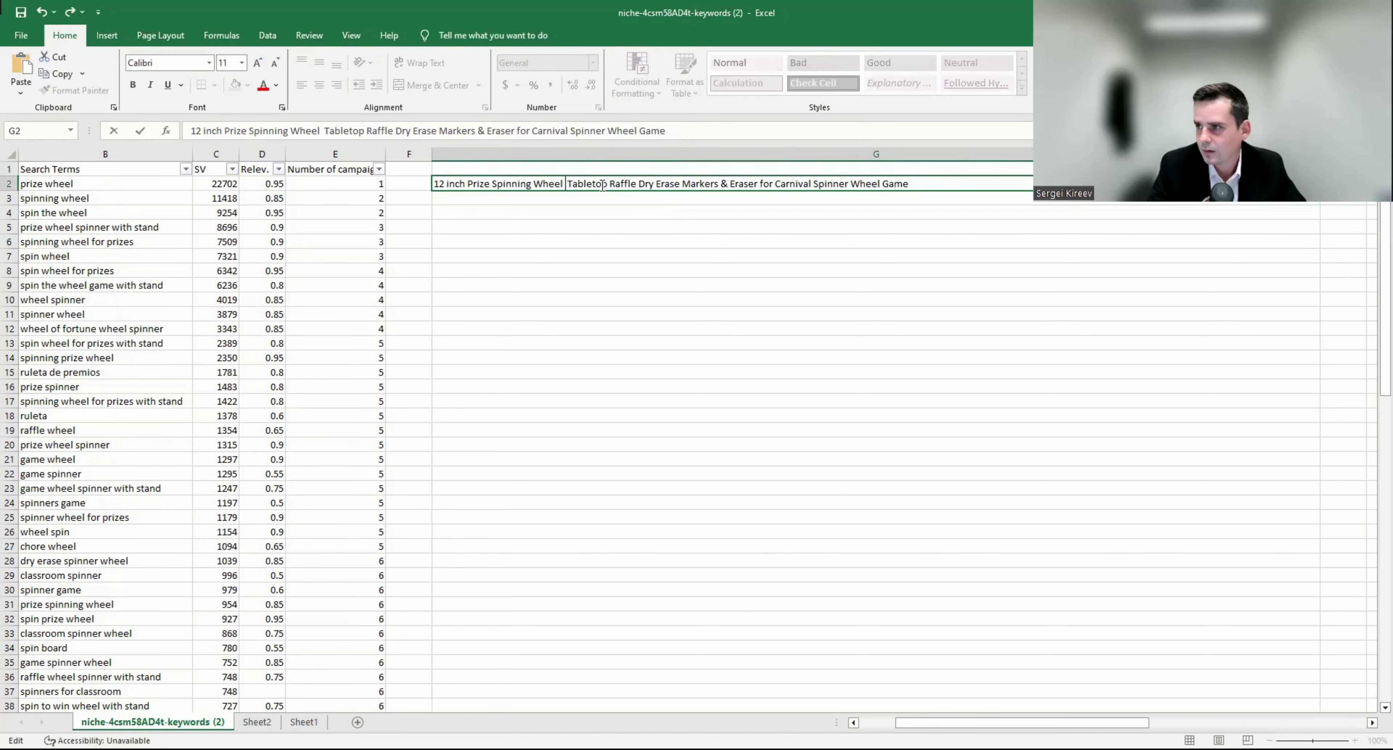
pyautogui.write('|')
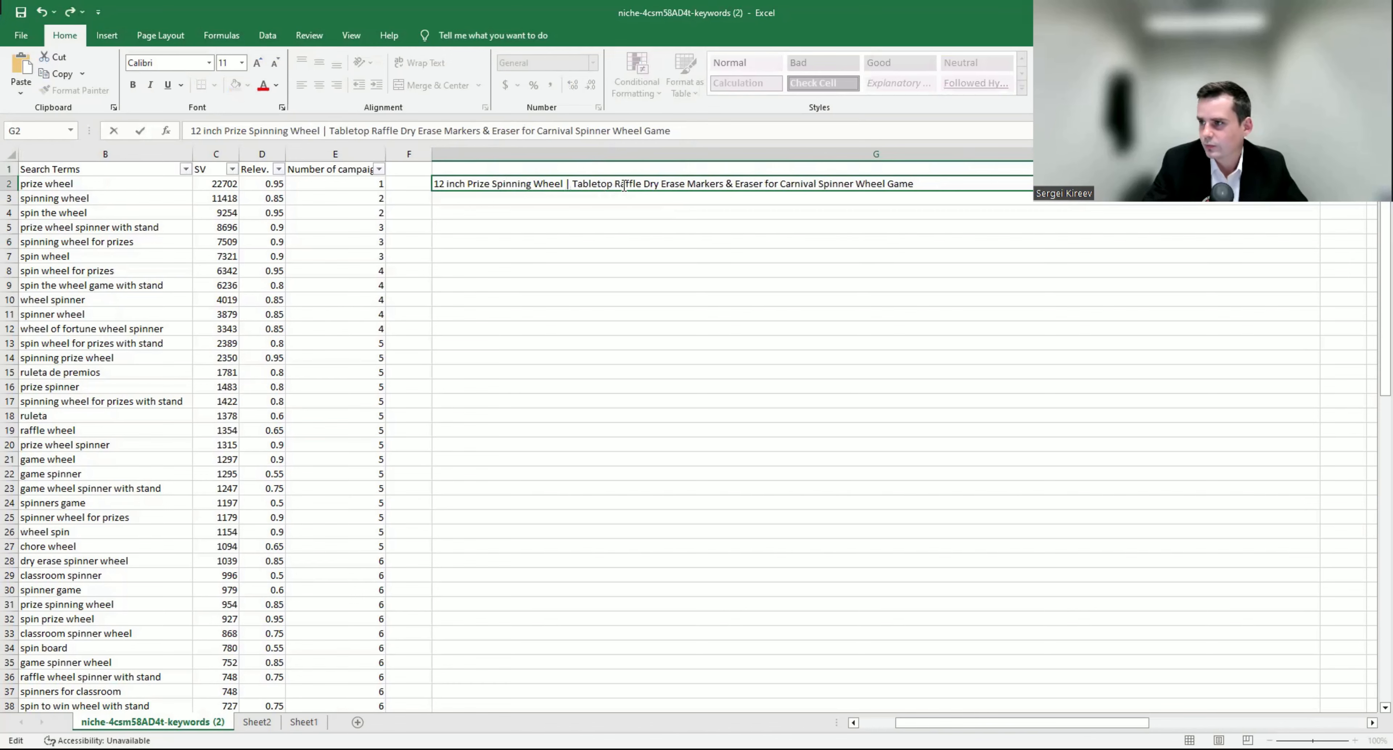
# Step: Move "Raffle" from after "Tabletop" to the end of the G2 title, following "Game"
pyautogui.click(615, 184)
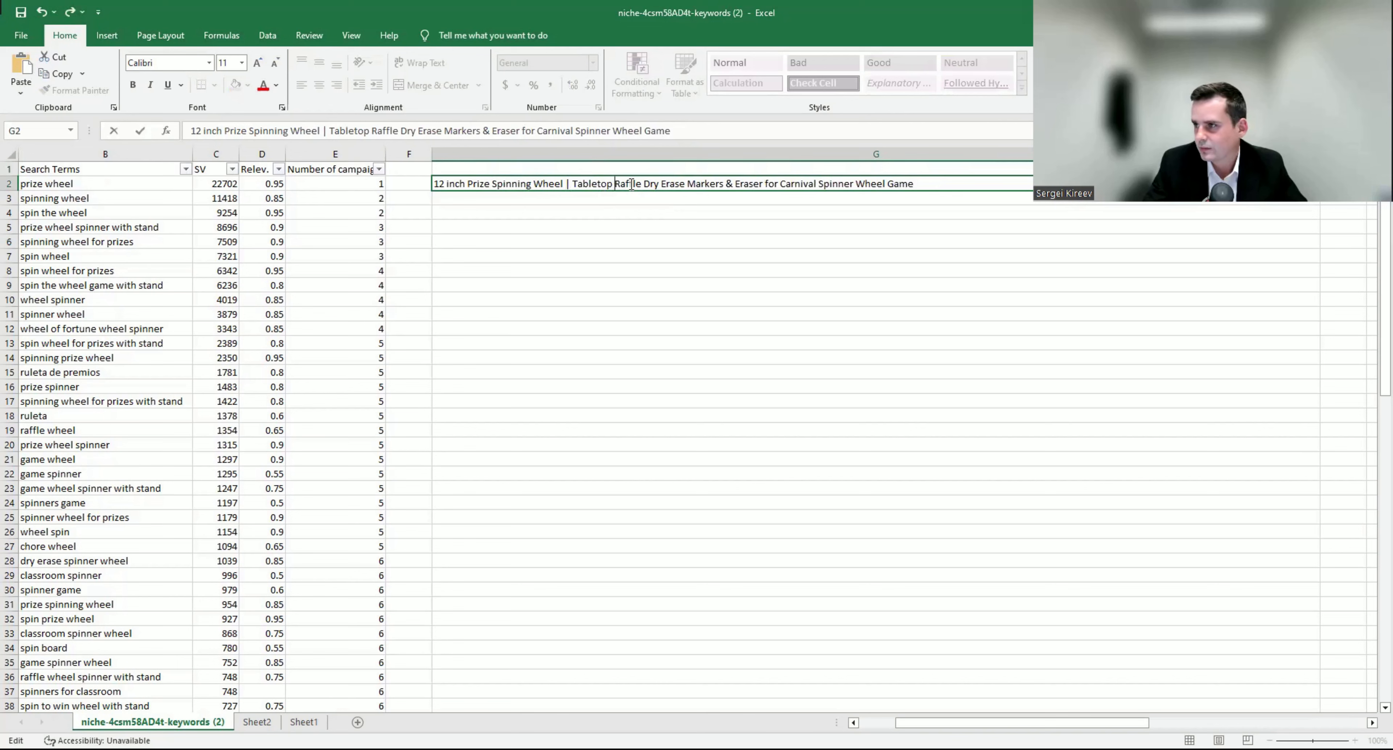
pyautogui.doubleClick(633, 184)
pyautogui.press('BackSpace')
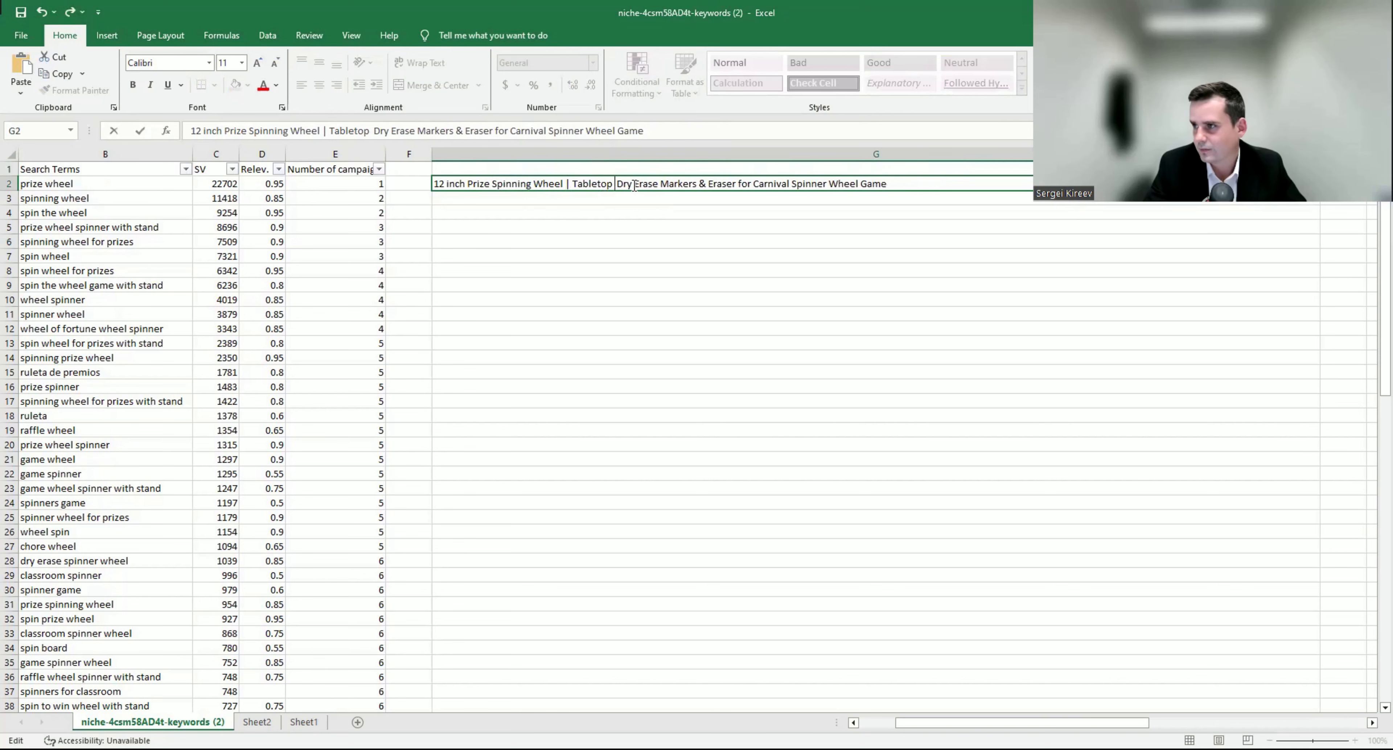
pyautogui.doubleClick(963, 180)
pyautogui.write('Rafle')
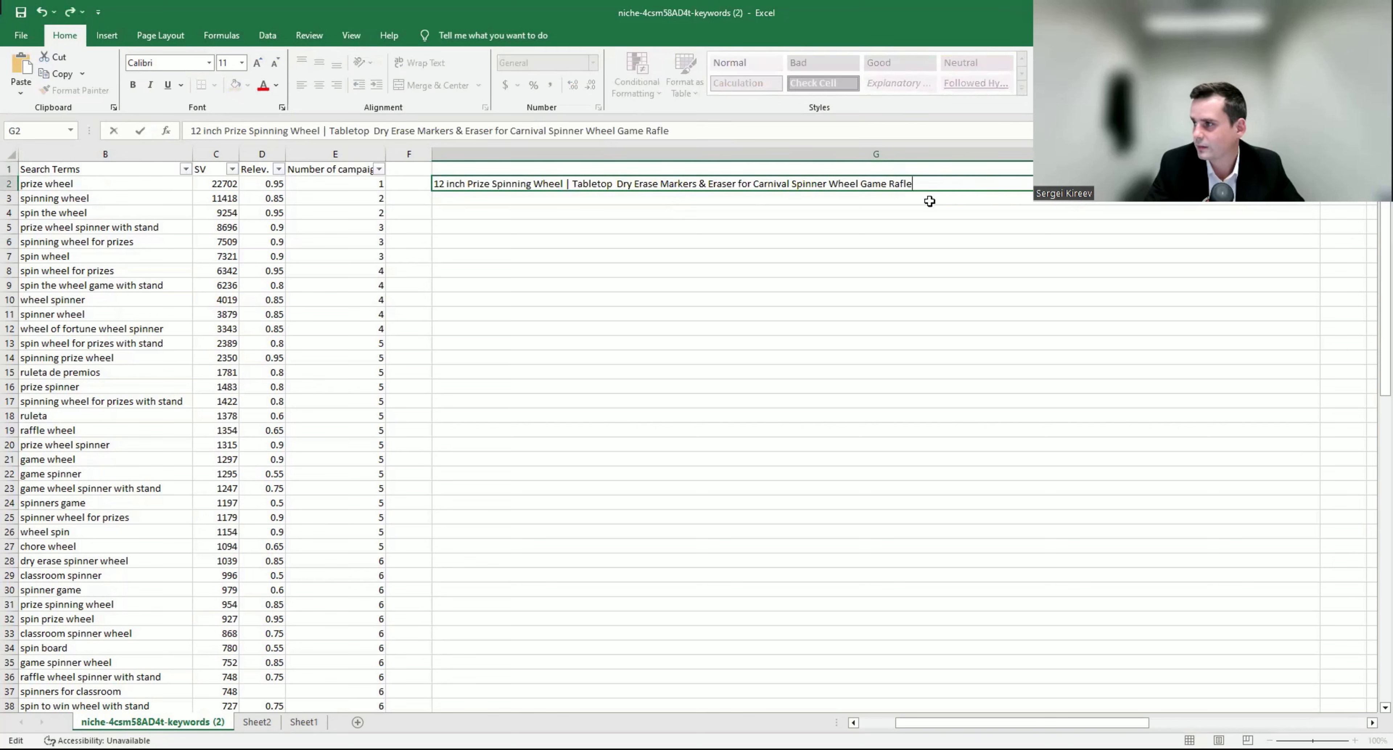
pyautogui.press('BackSpace')
pyautogui.press('BackSpace')
pyautogui.press('Return')
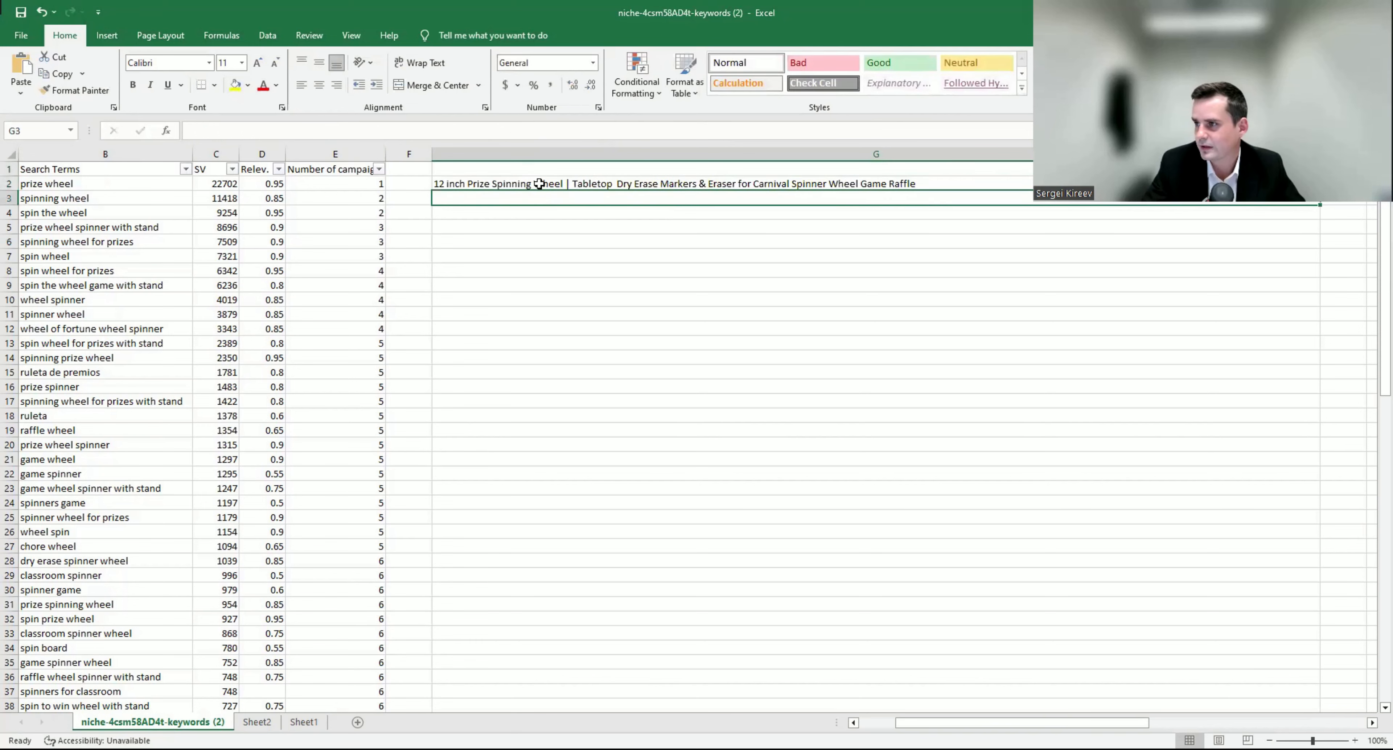
# Step: Insert "Classroom Spinner" after "Tabletop" in the G2 title
pyautogui.moveTo(938, 722); pyautogui.dragTo(902, 723)
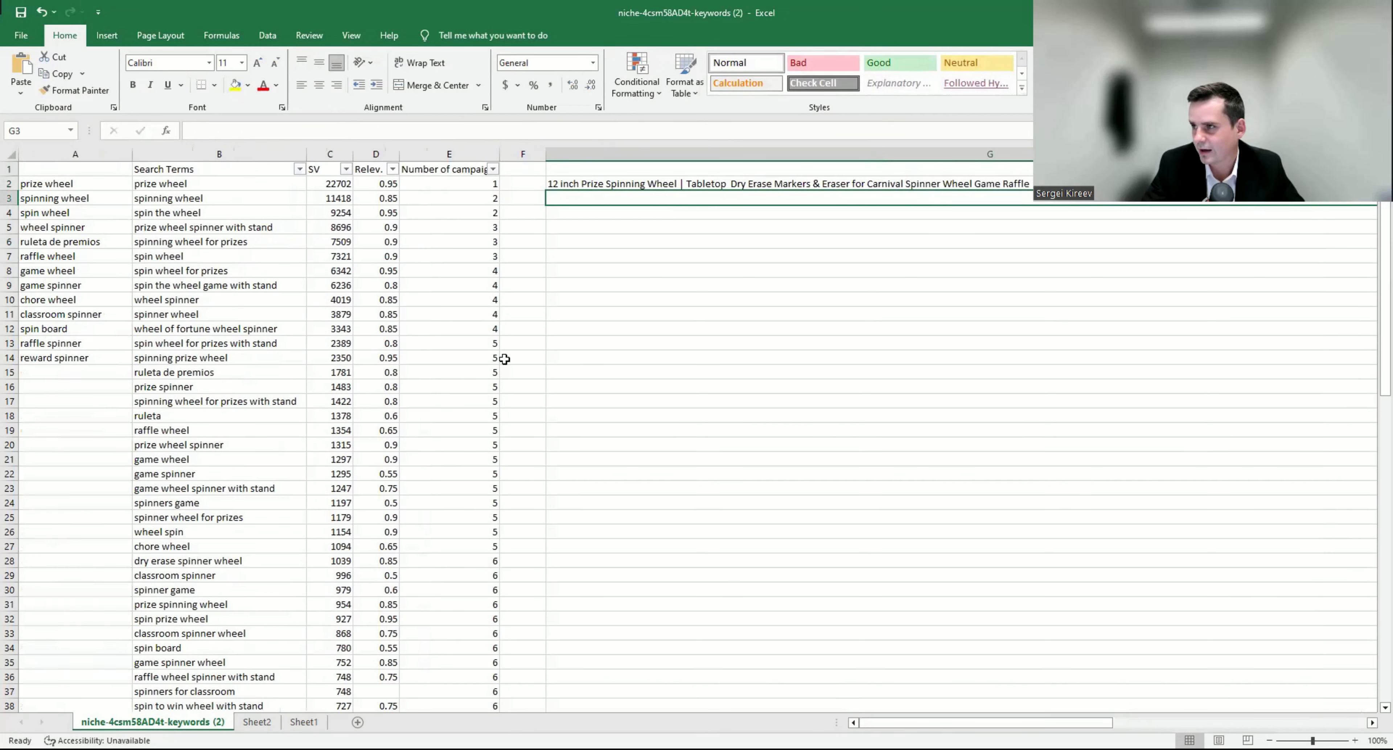
pyautogui.doubleClick(727, 184)
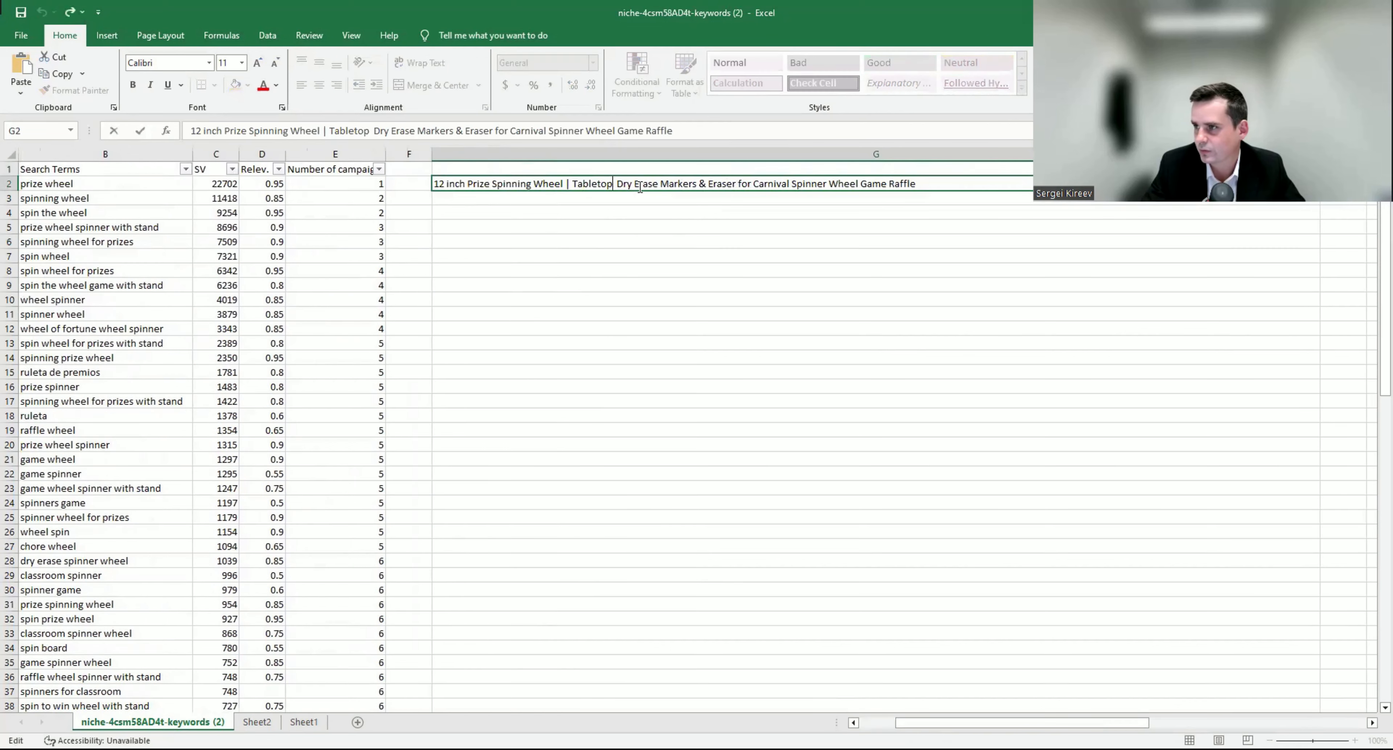
pyautogui.write('Cla')
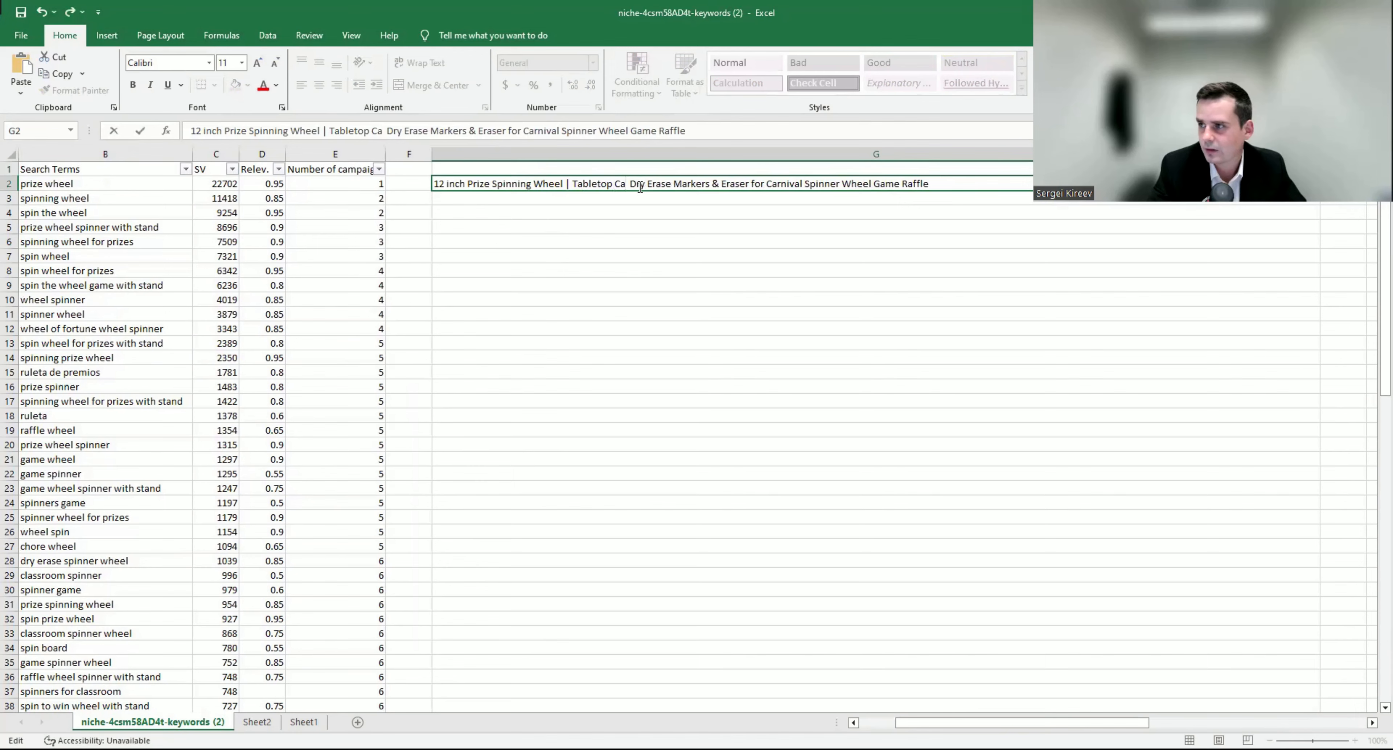
pyautogui.write('ssro')
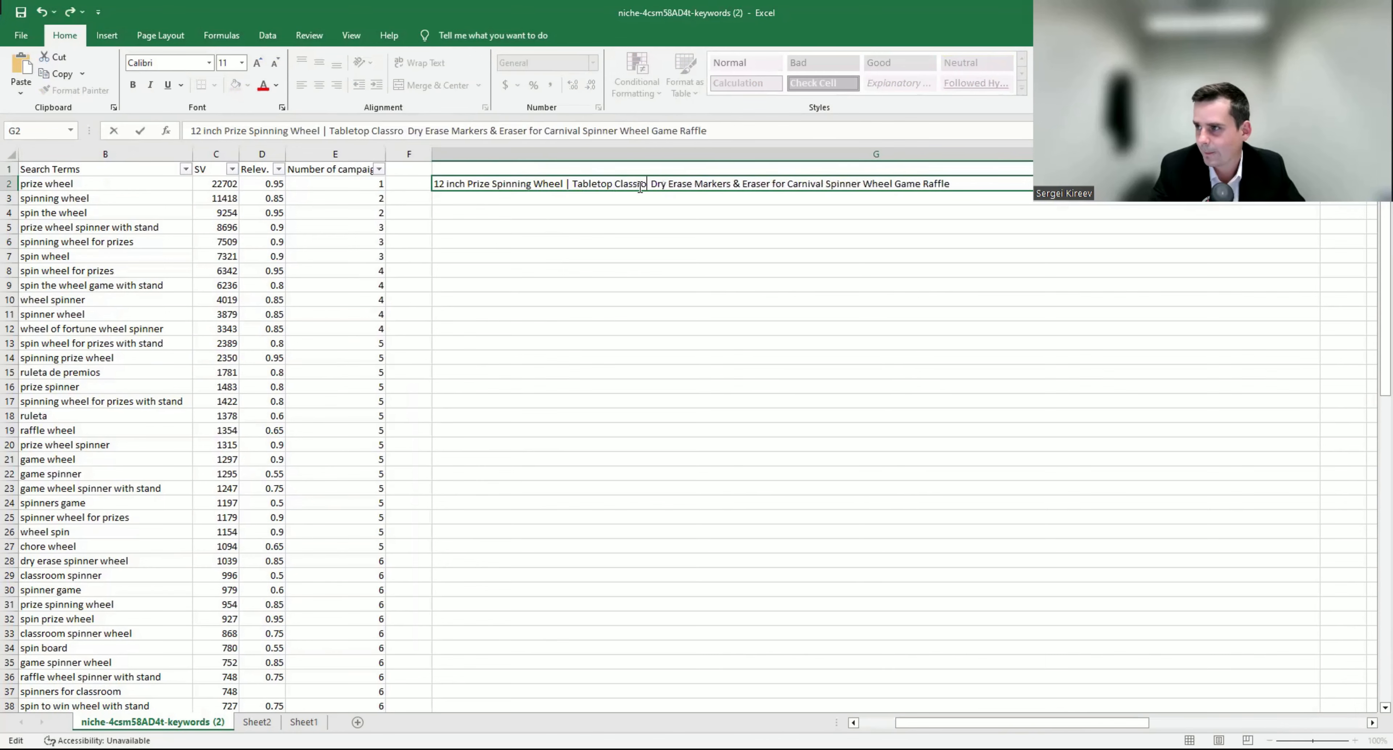
pyautogui.write('om Spin')
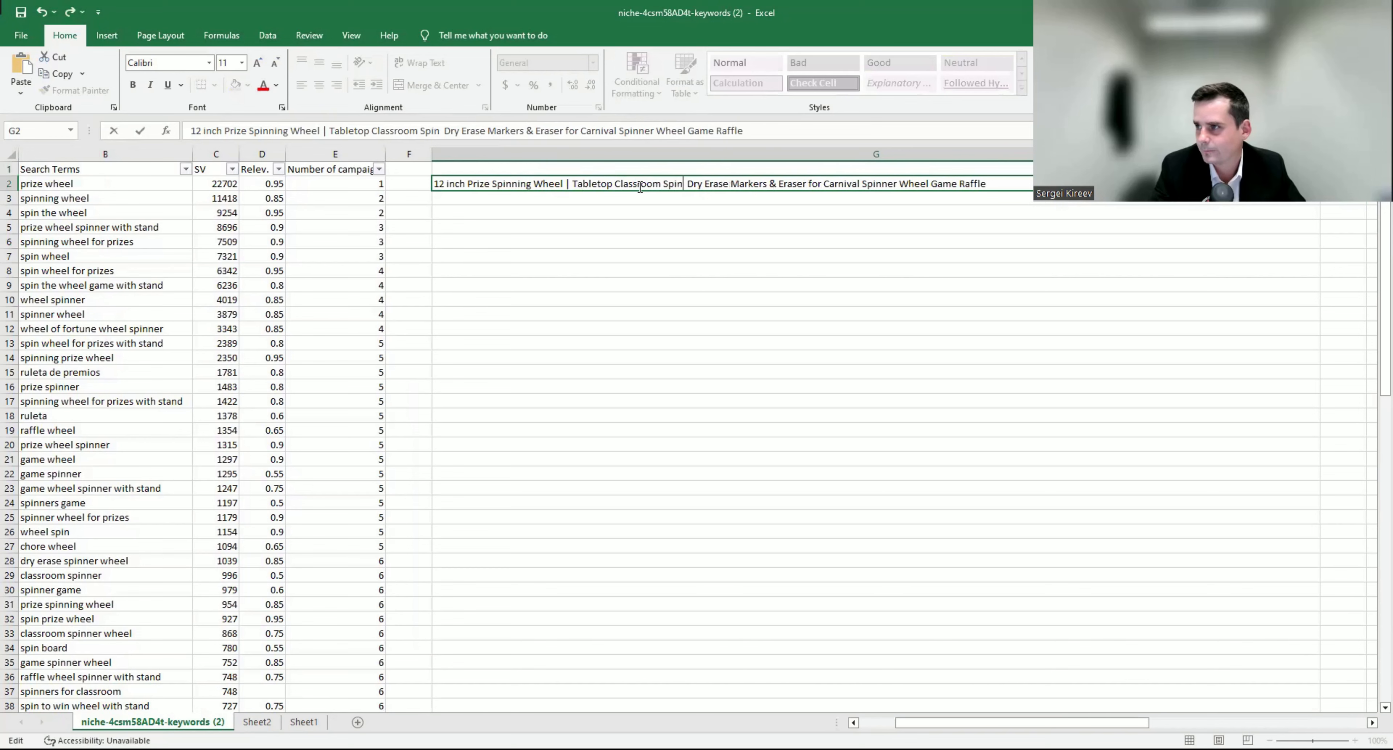
pyautogui.write('ner')
pyautogui.click(639, 226)
# Step: Add "for Chores |" after "Classroom Spinner" in the G2 title, ahead of "Dry Erase Markers"
pyautogui.moveTo(901, 722); pyautogui.dragTo(865, 723)
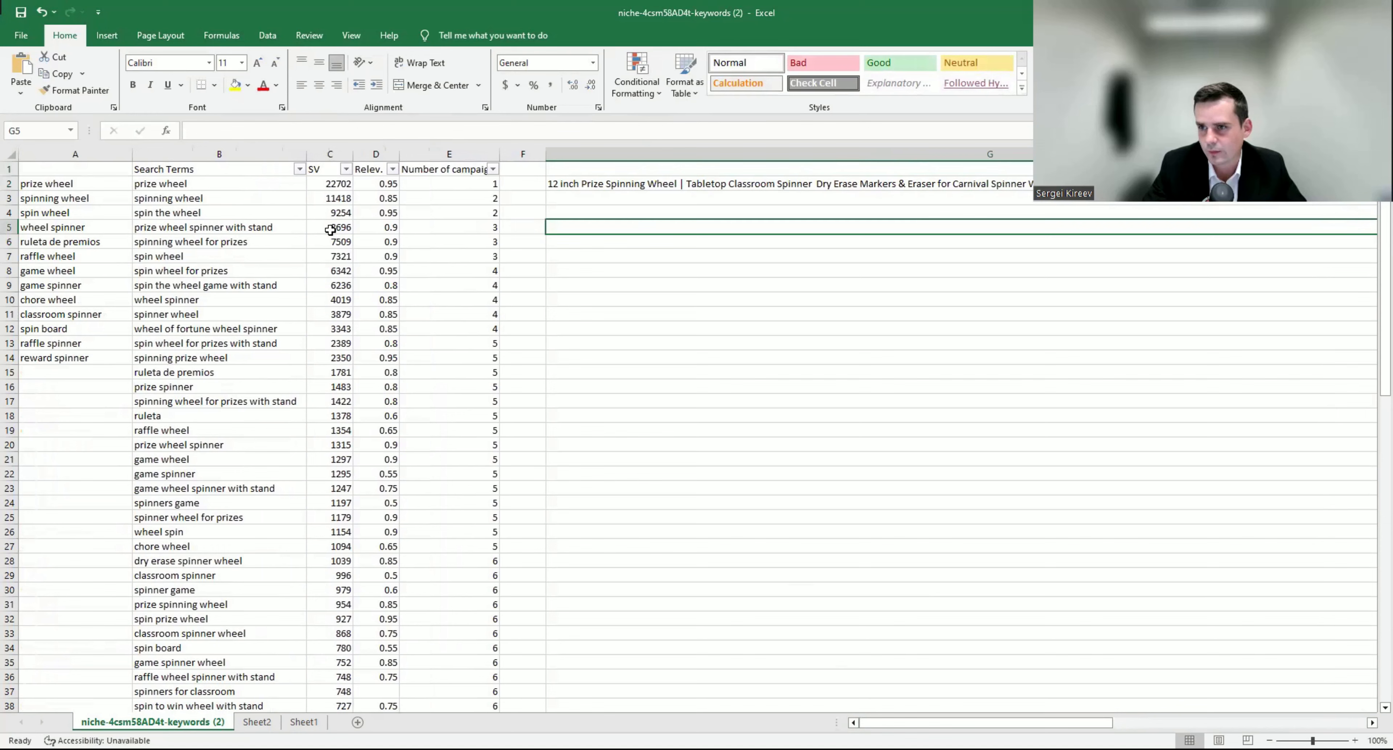
pyautogui.doubleClick(810, 184)
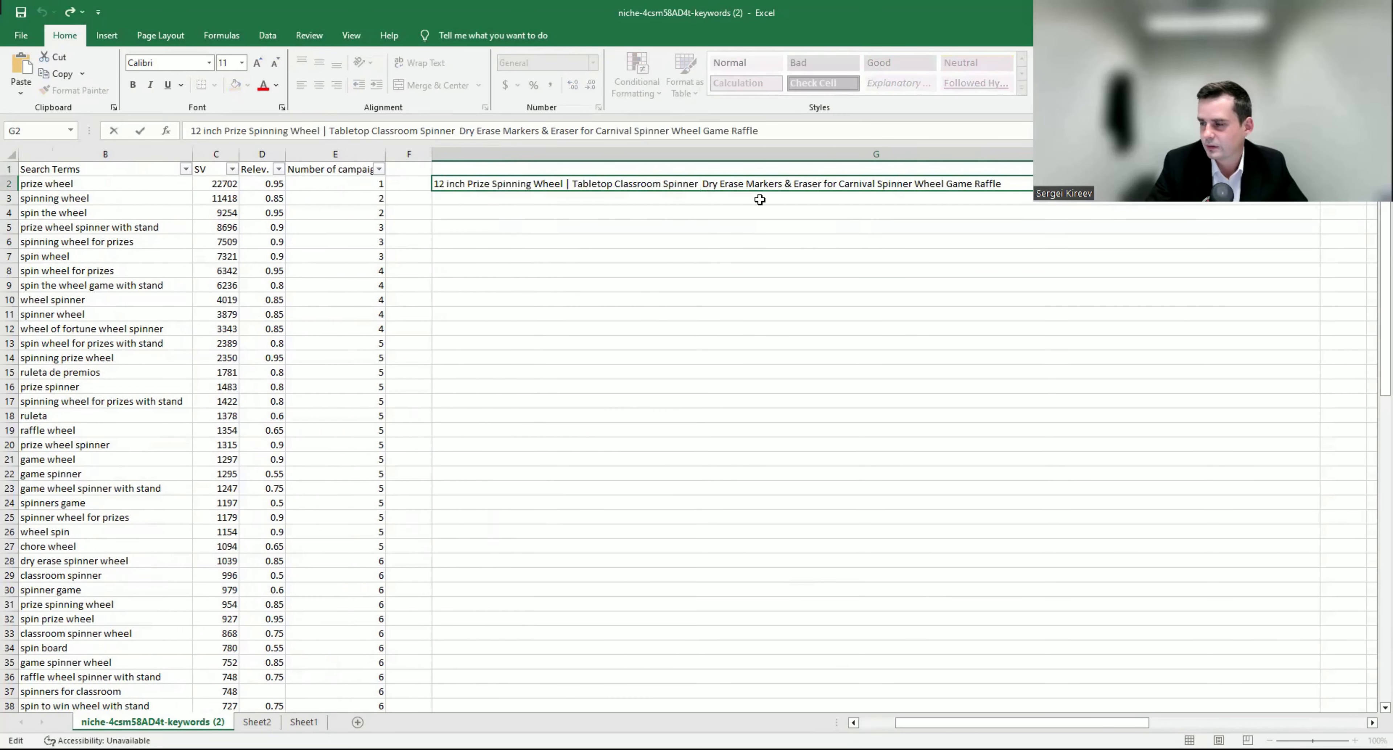
pyautogui.write('Chore')
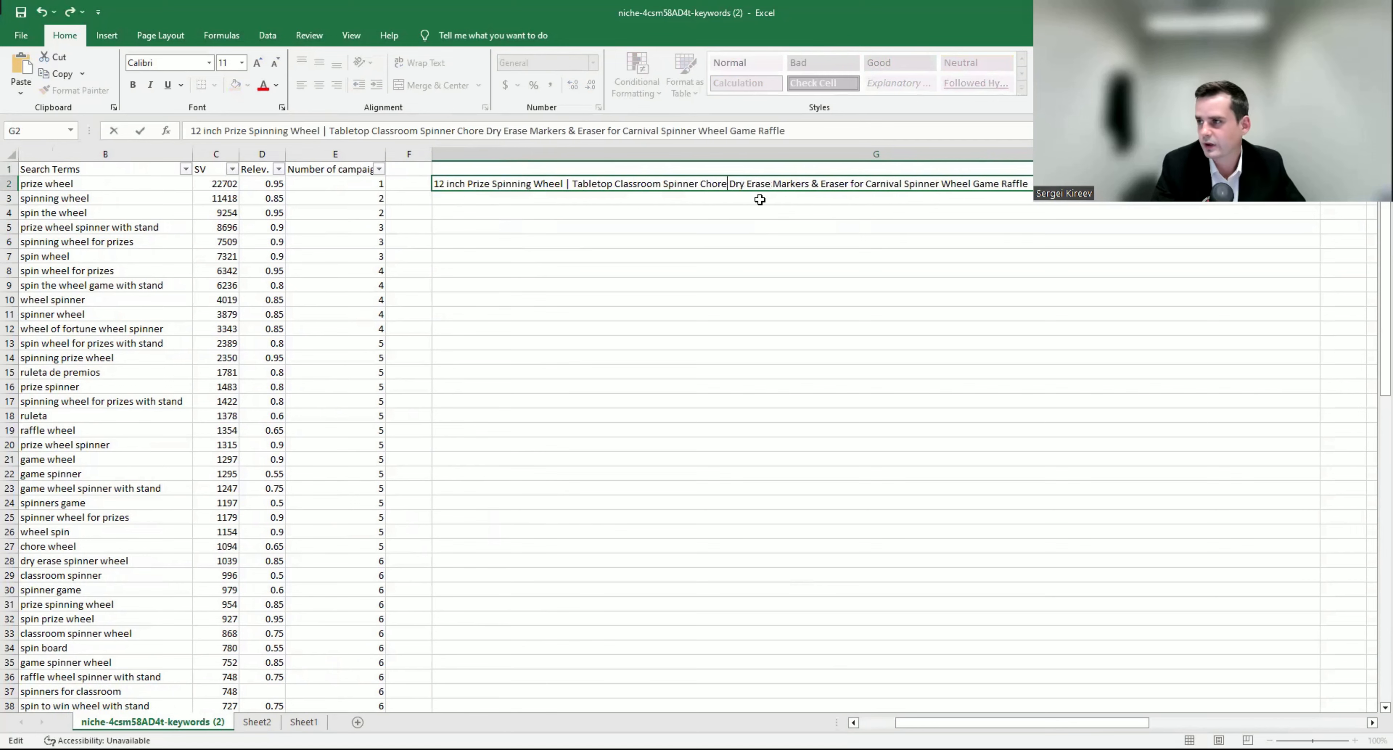
pyautogui.press('BackSpace')
pyautogui.press('BackSpace')
pyautogui.write('for Cho')
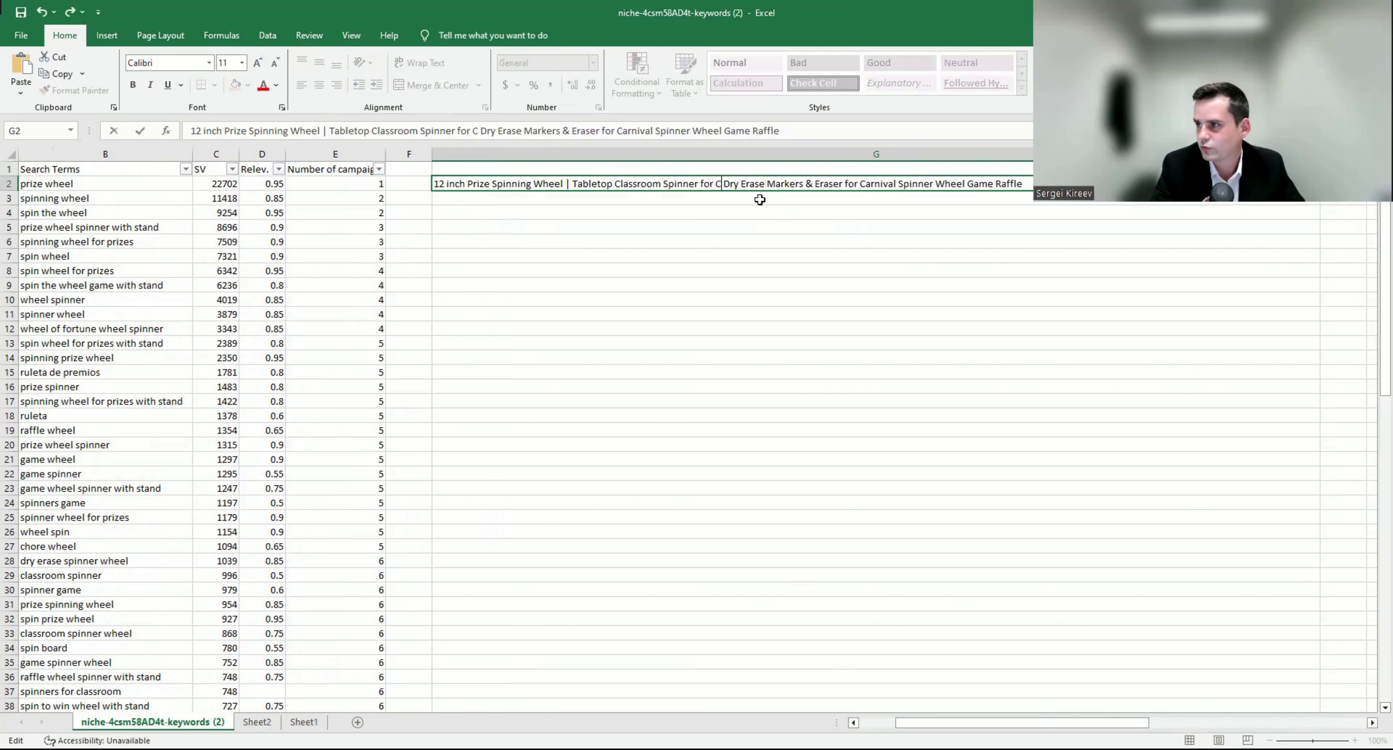
pyautogui.write('res |')
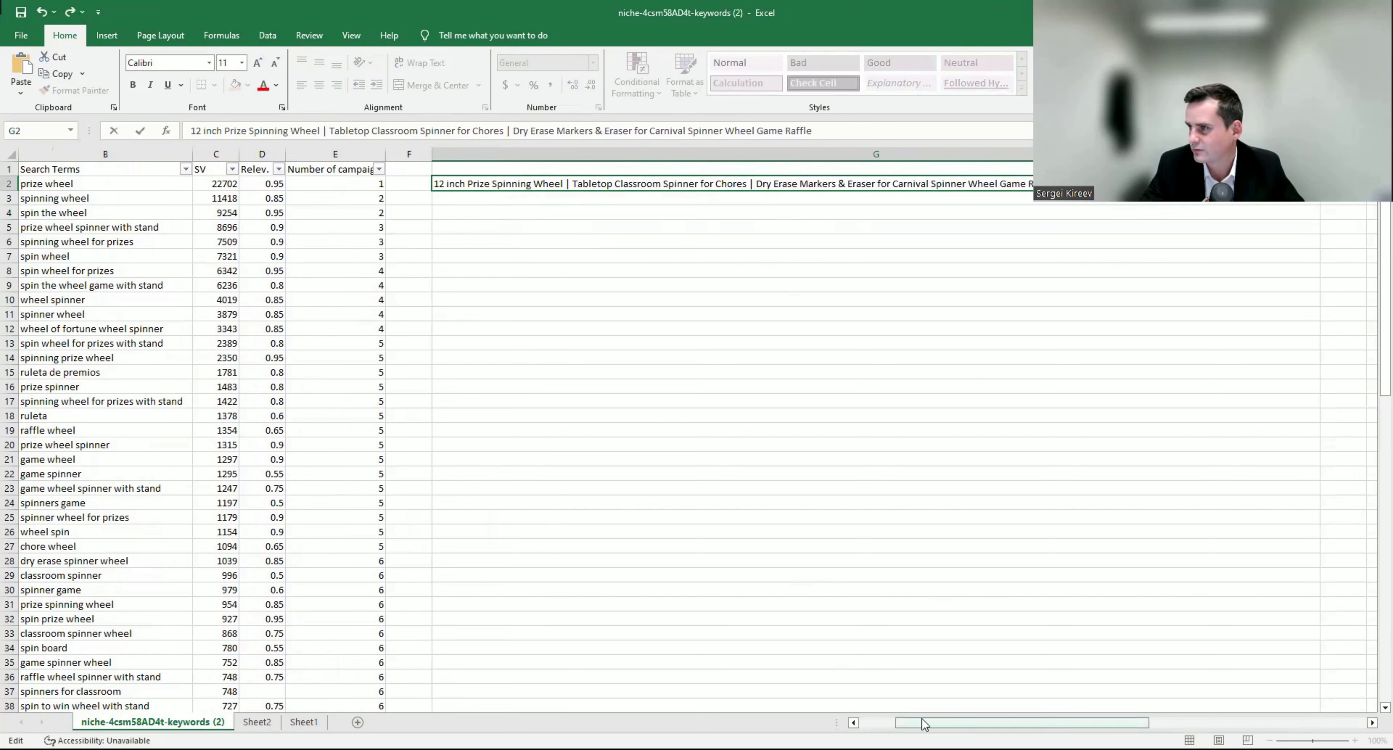
# Step: Move "Dry Erase Markers & Eraser |" to the end of the G2 title, separated from "Raffle" by "|"
pyautogui.moveTo(922, 719); pyautogui.dragTo(874, 707)
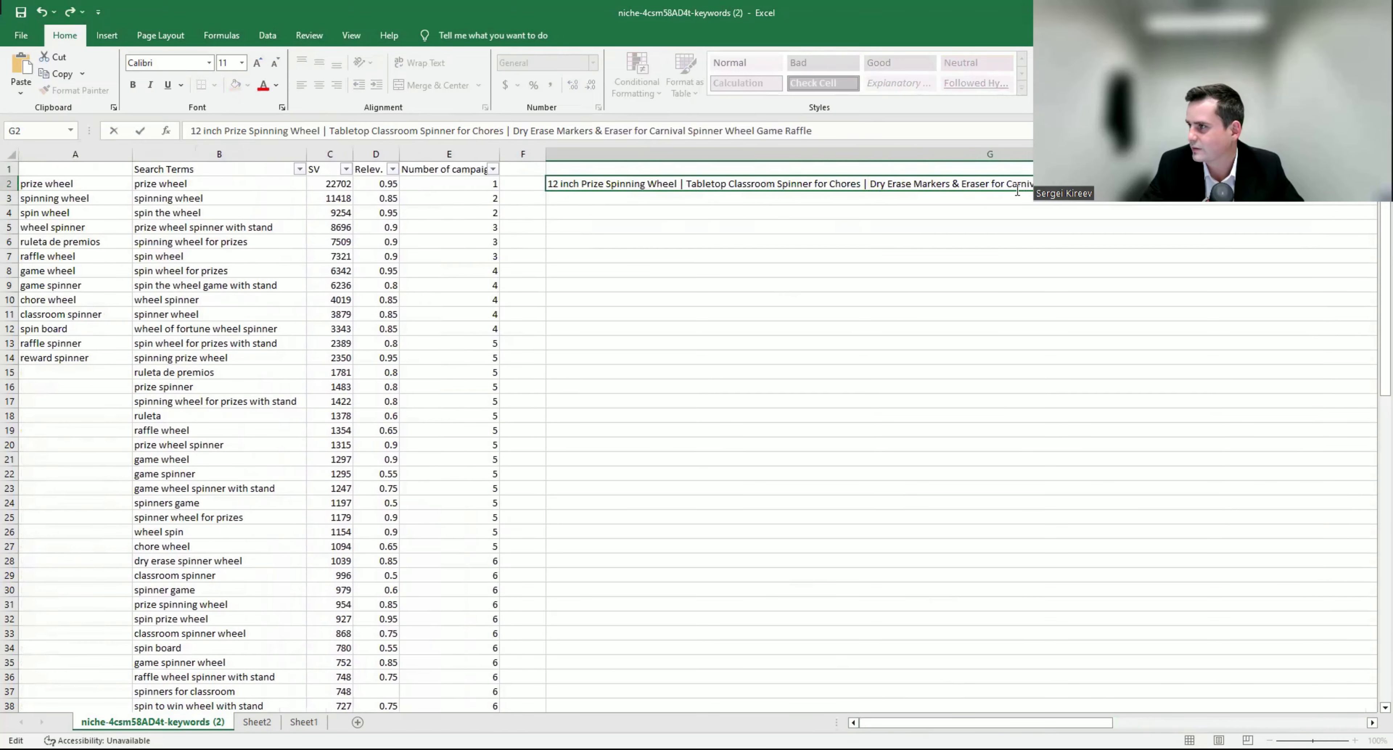
pyautogui.write('|')
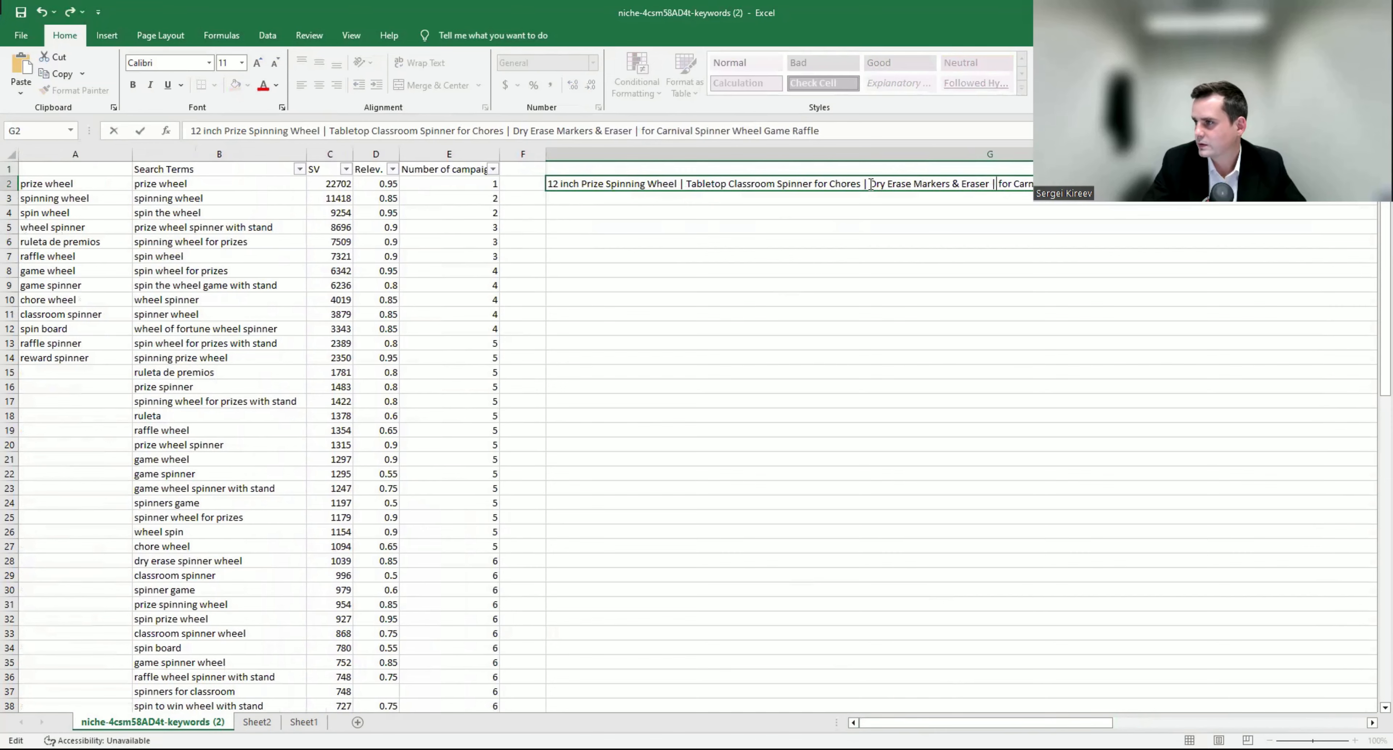
pyautogui.moveTo(870, 185); pyautogui.dragTo(994, 186)
pyautogui.press('BackSpace')
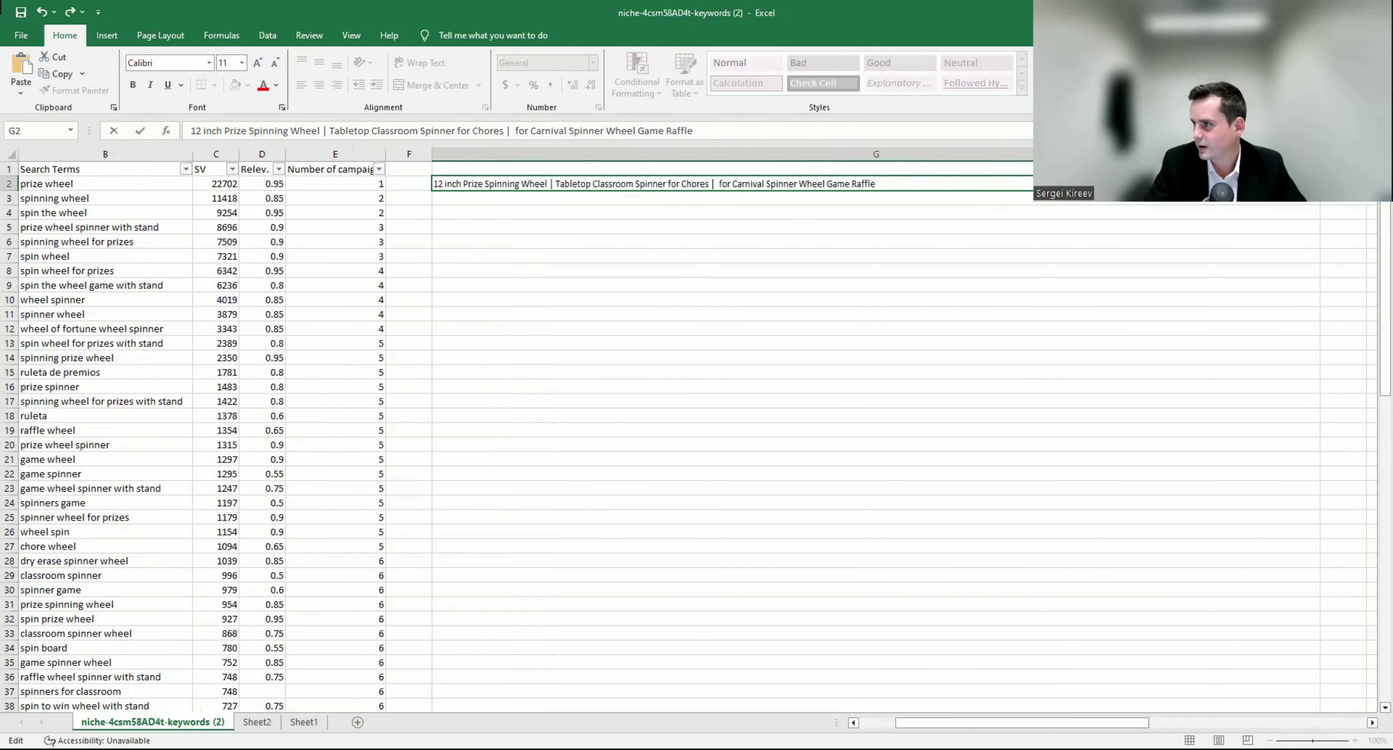
pyautogui.hotkey('ctrl', 'z')
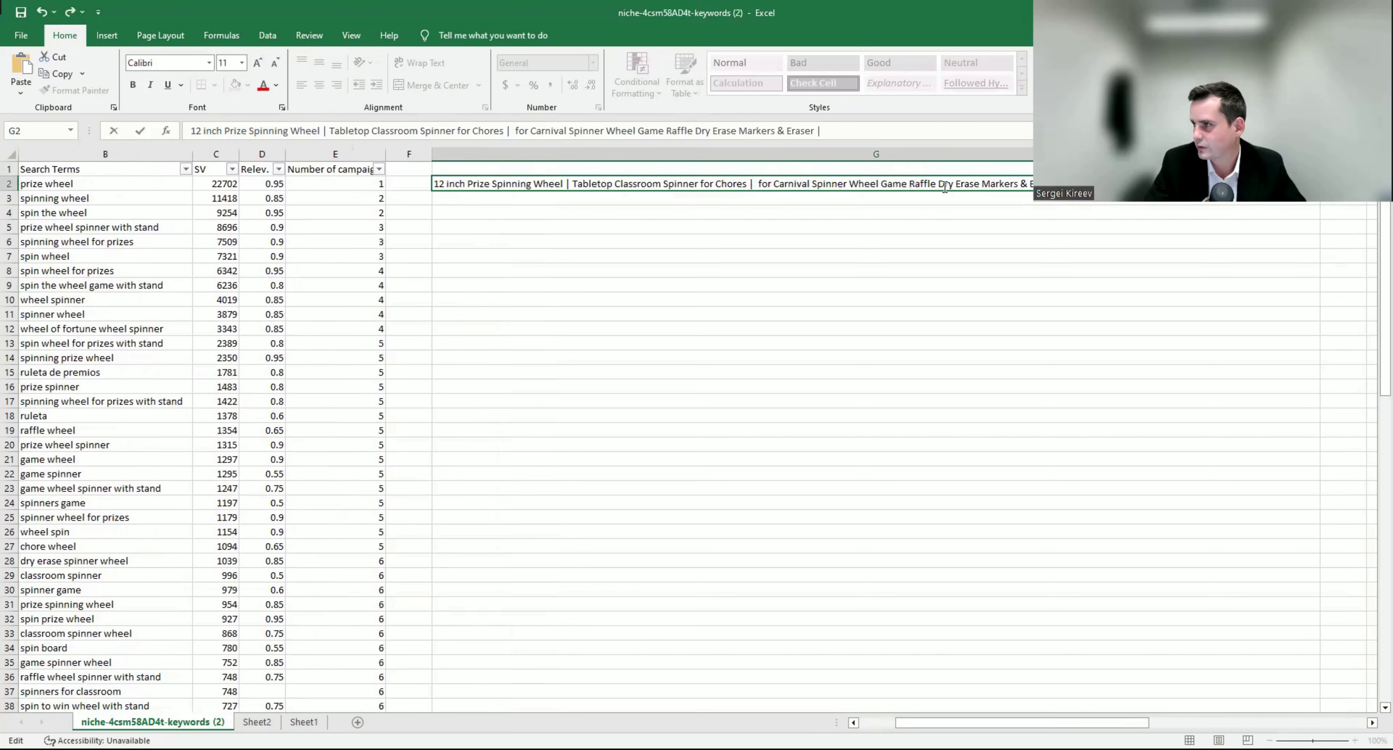
pyautogui.write('|')
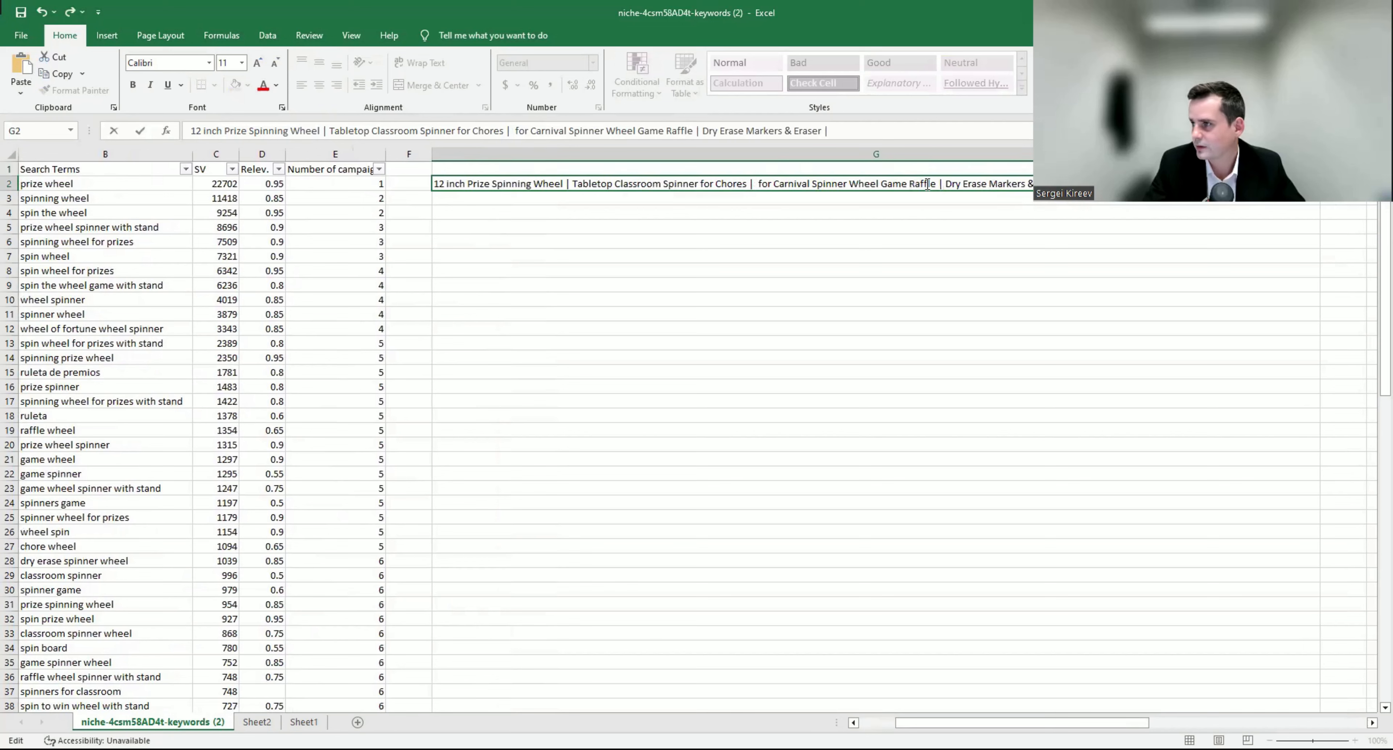
# Step: Delete "for" before "Carnival" in the G2 title so that "Carnival" directly follows the separator
pyautogui.click(857, 197)
pyautogui.click(834, 180)
pyautogui.doubleClick(773, 185)
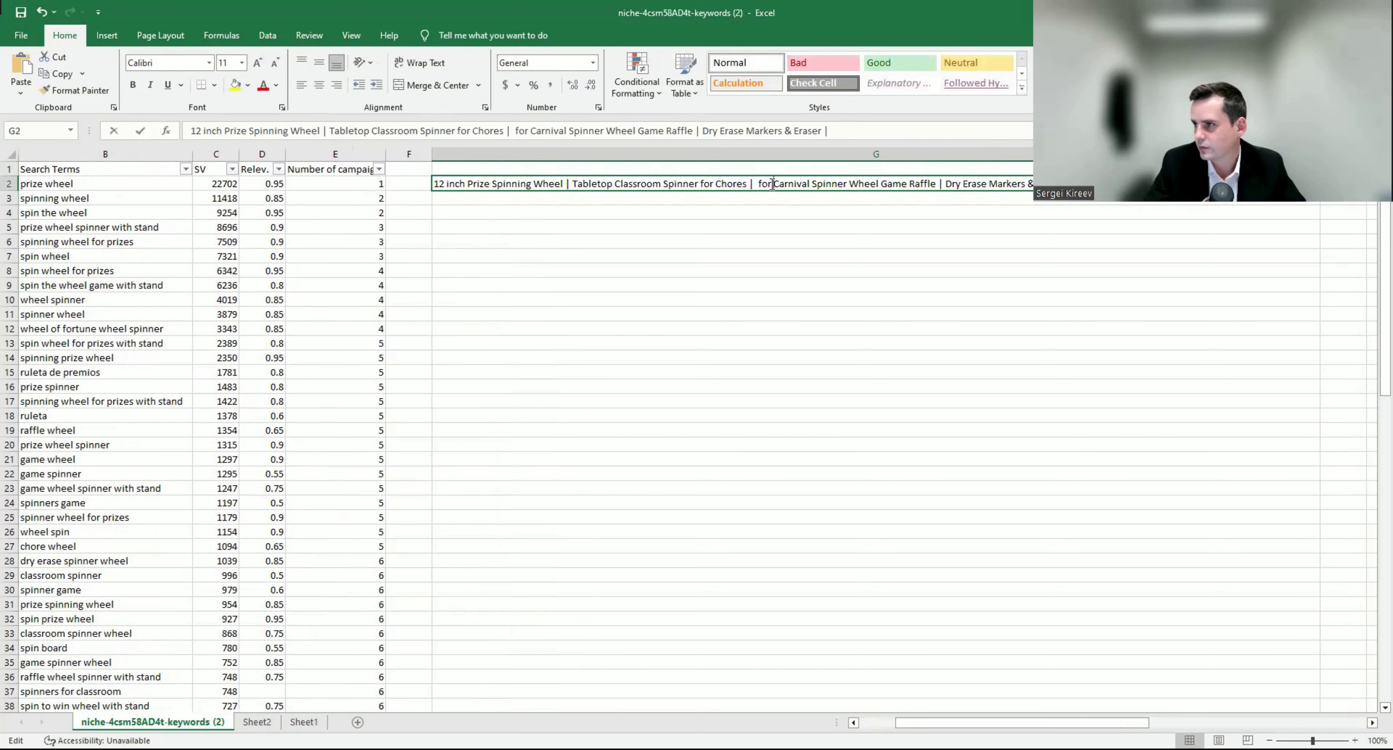
pyautogui.press('BackSpace')
pyautogui.press('BackSpace')
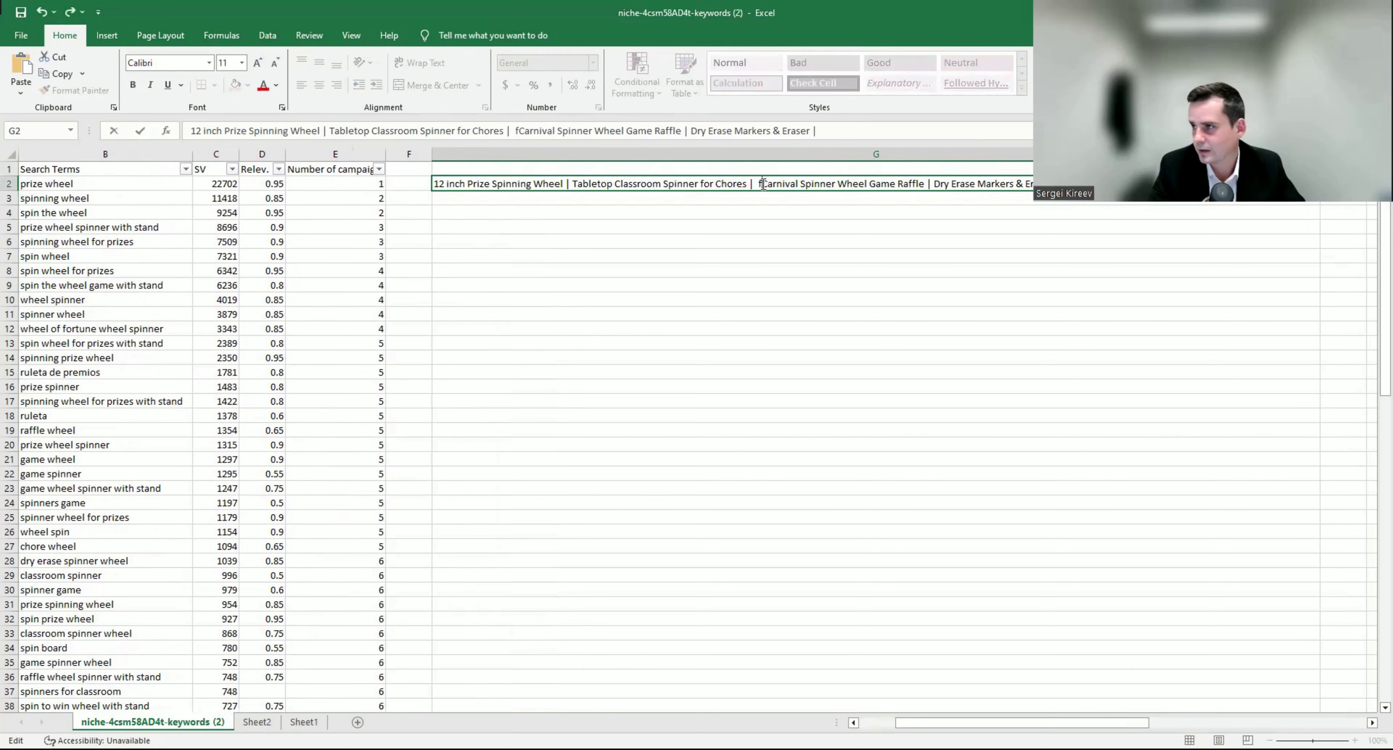
pyautogui.press('BackSpace')
pyautogui.press('Return')
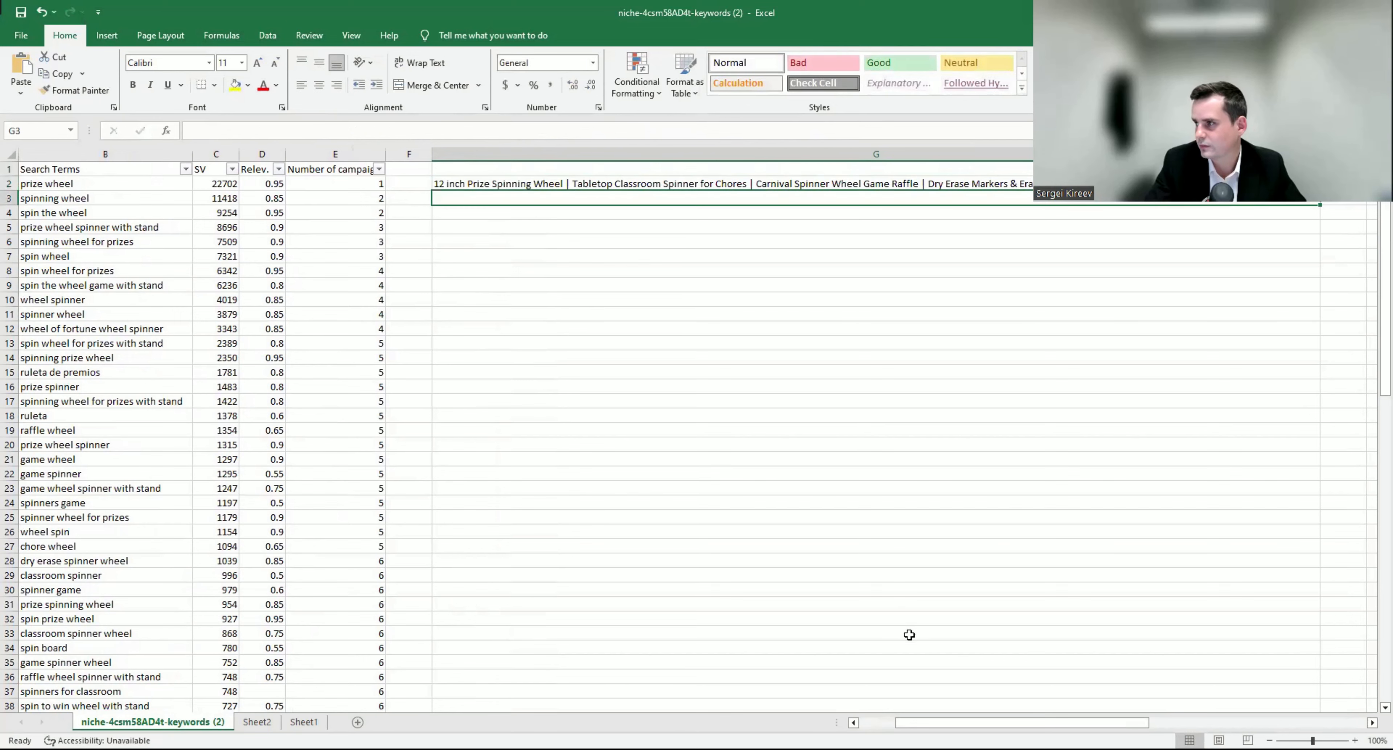
# Step: Check the root keywords in column A and reword the G2 title's third segment to "Carnival Spinner Raffle Game", without "Wheel"
pyautogui.moveTo(1017, 723); pyautogui.dragTo(967, 723)
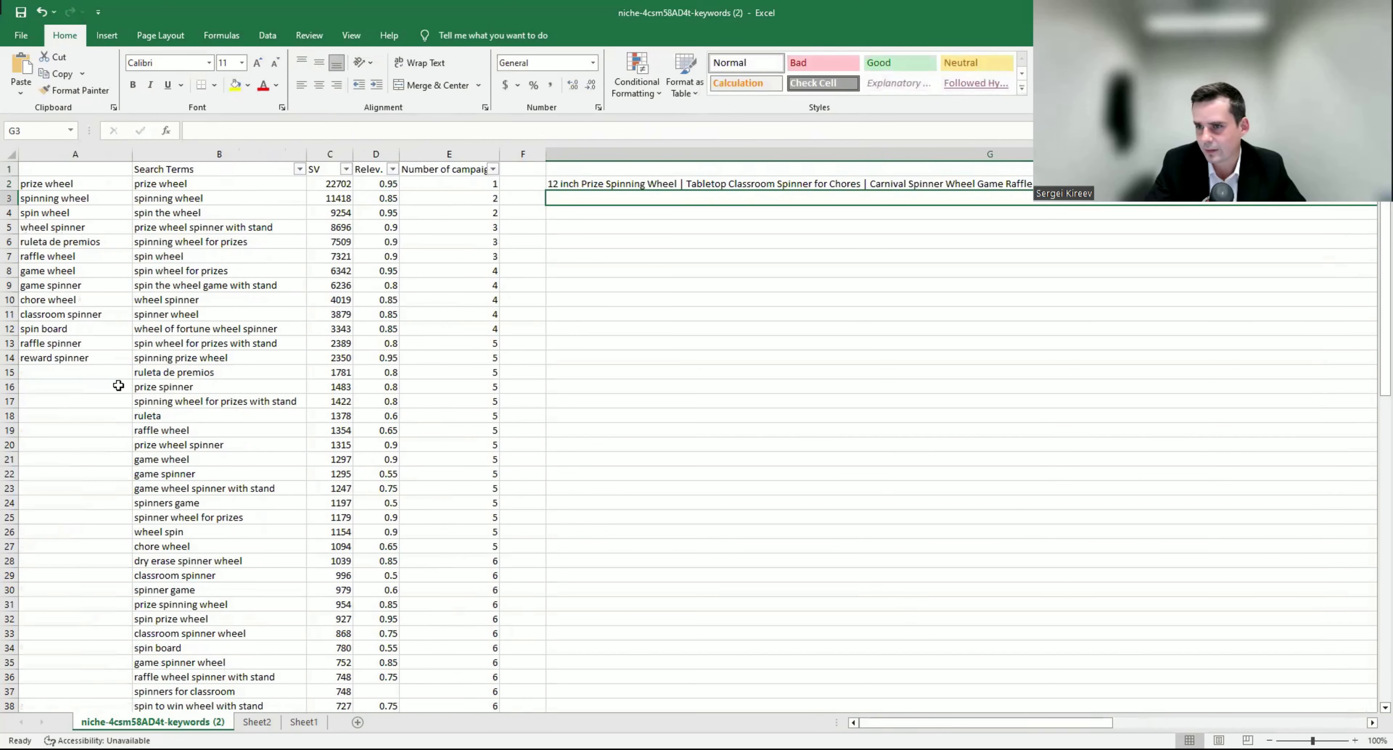
pyautogui.click(74, 347)
pyautogui.click(77, 369)
pyautogui.click(66, 356)
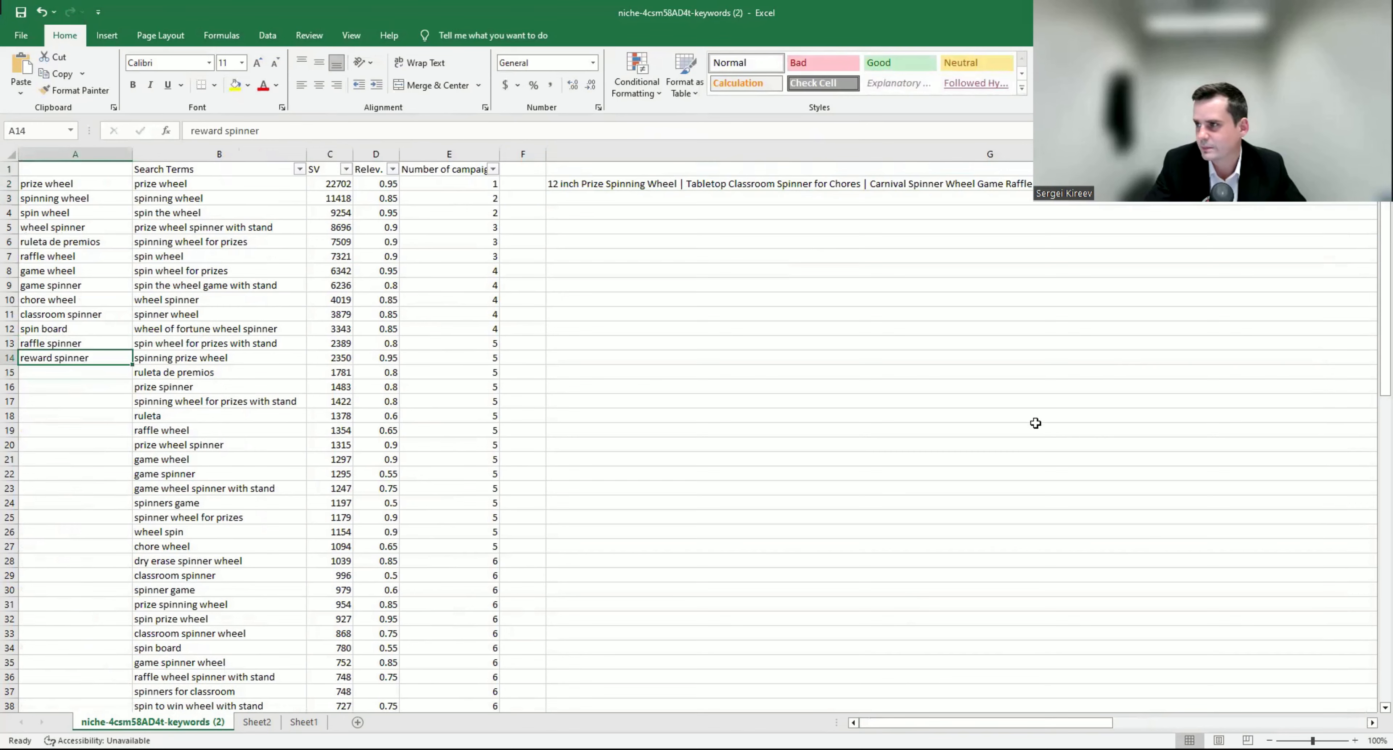
pyautogui.click(938, 187)
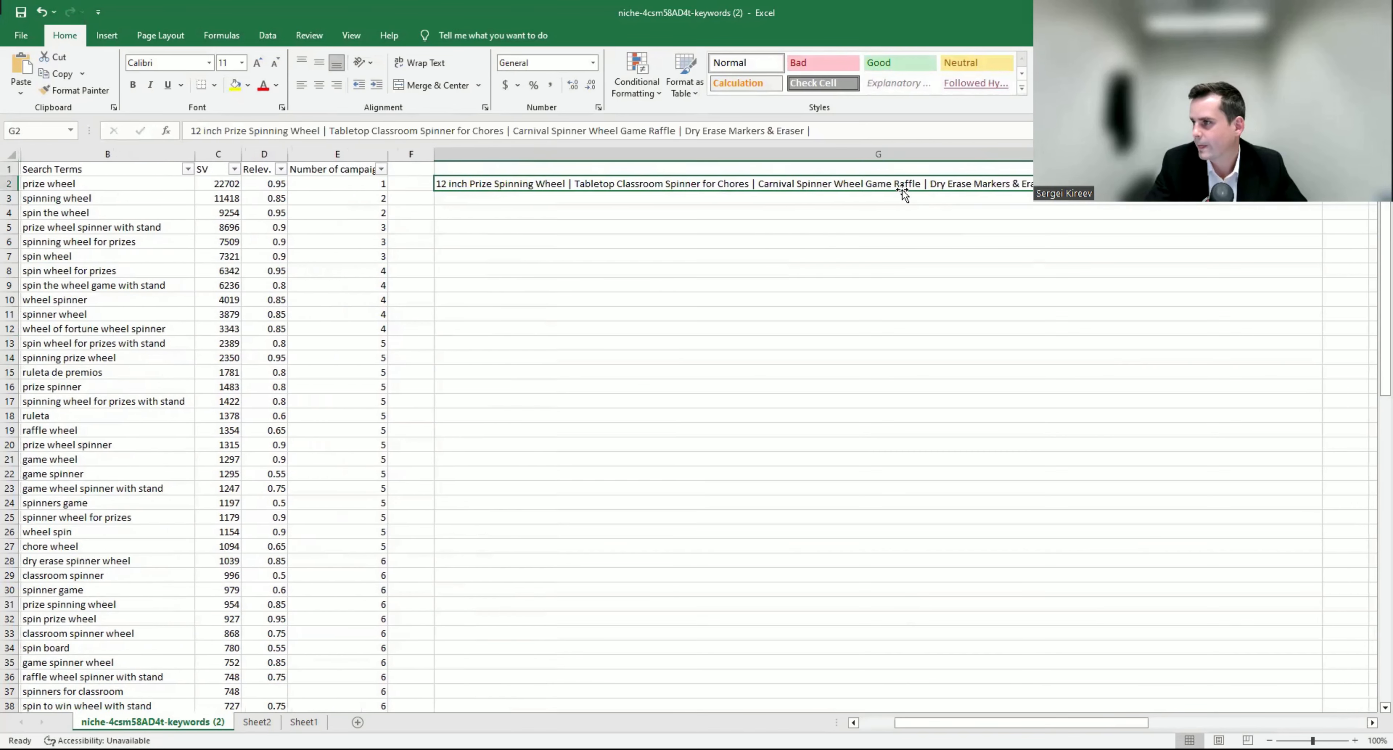
pyautogui.doubleClick(852, 185)
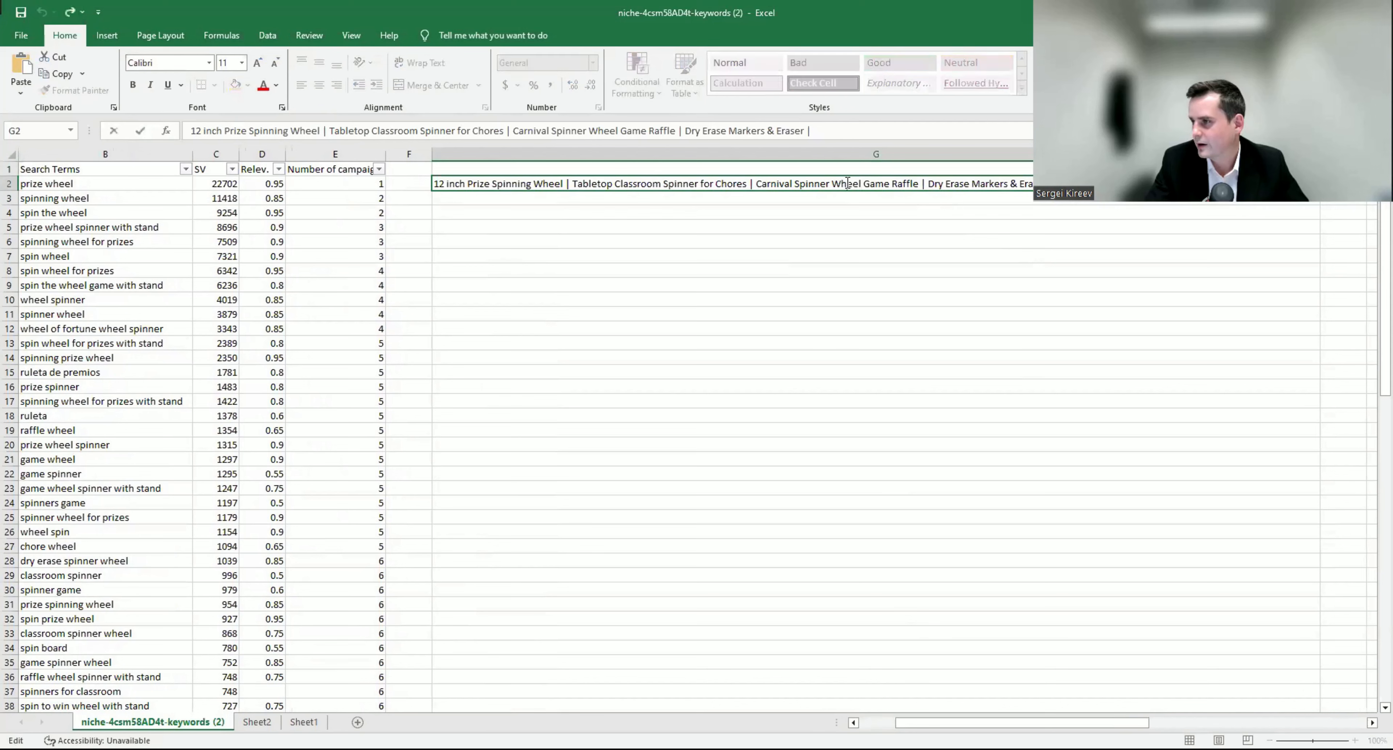
pyautogui.doubleClick(846, 184)
pyautogui.write('Raffl')
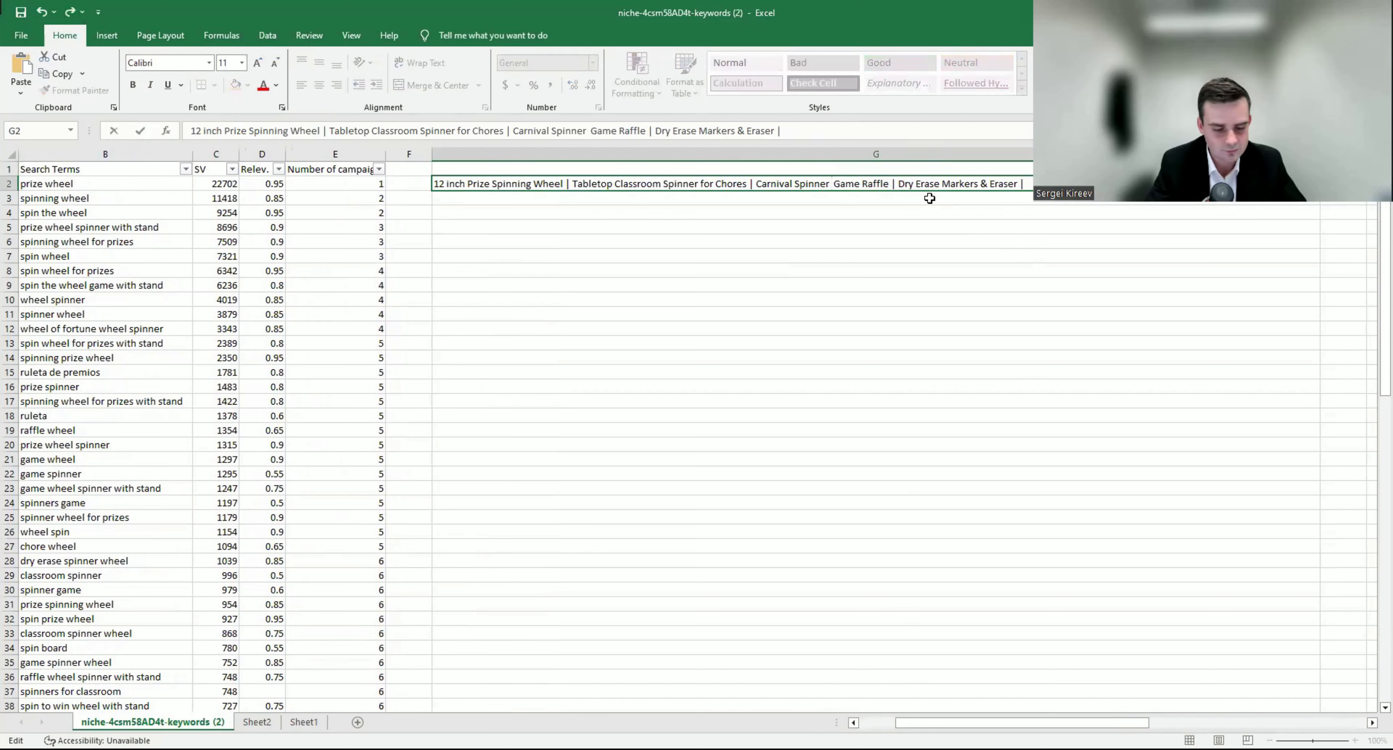
pyautogui.write('e')
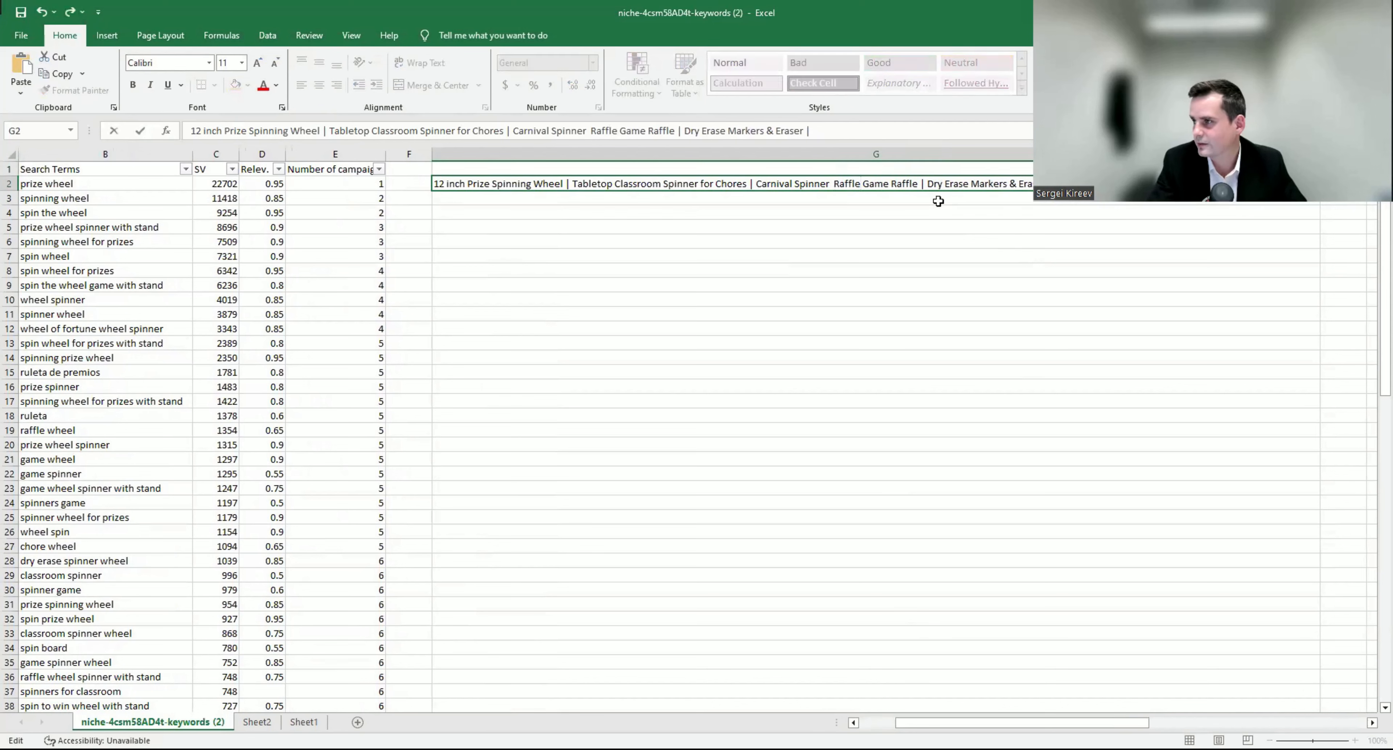
pyautogui.doubleClick(903, 185)
pyautogui.press('Delete')
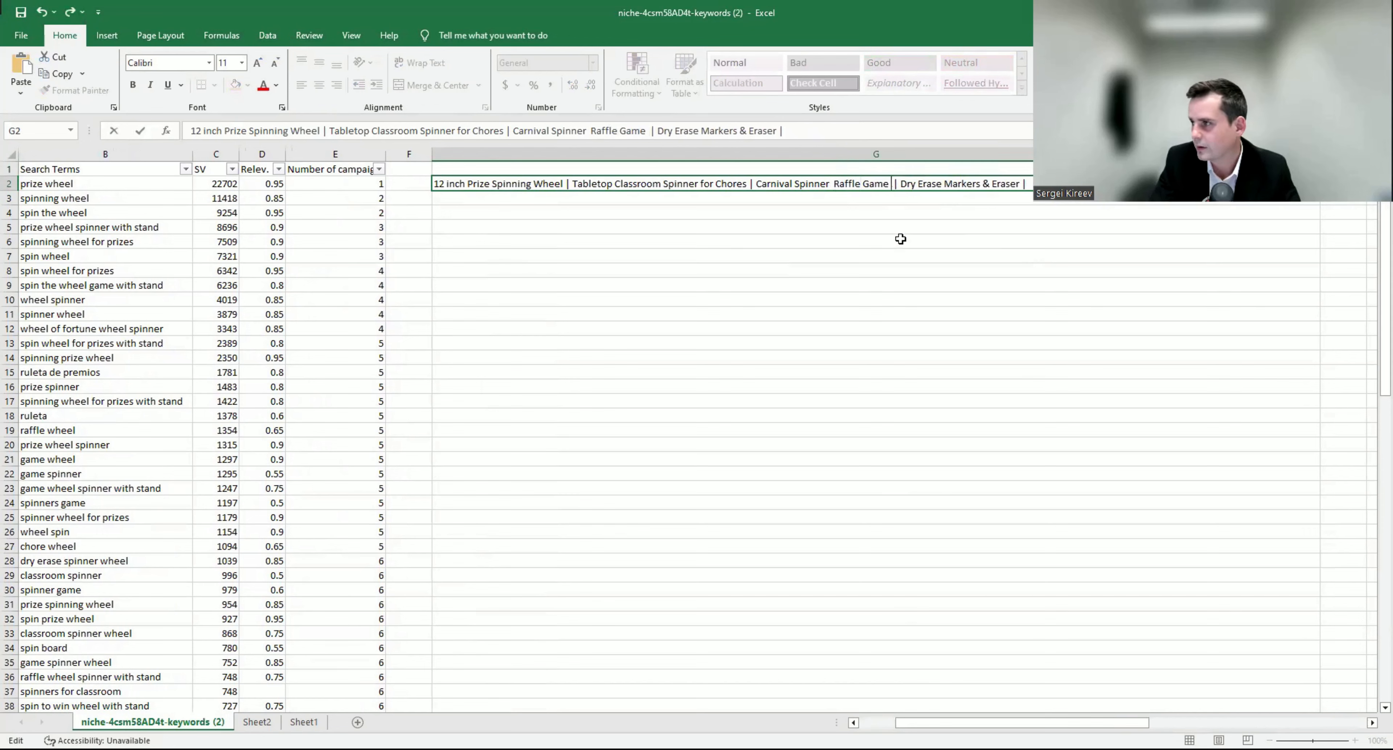
pyautogui.press('Return')
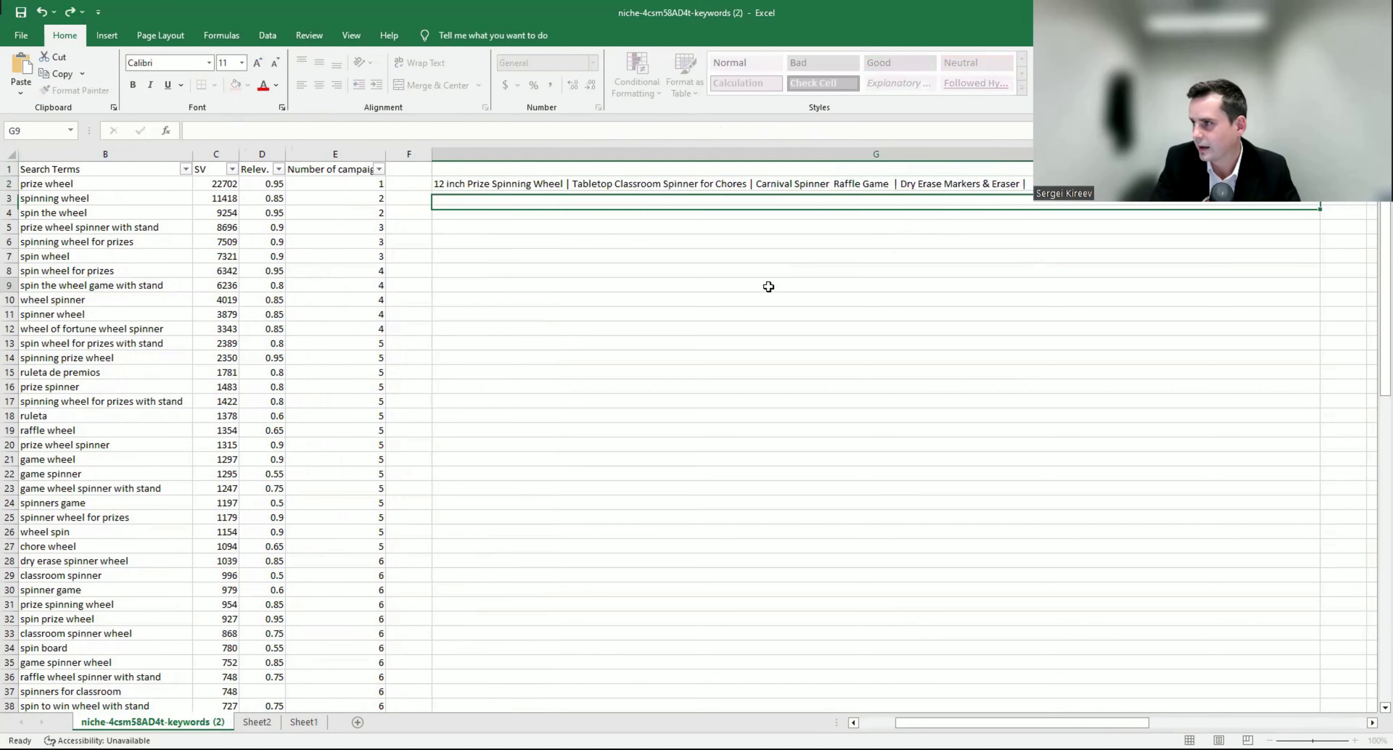
pyautogui.click(765, 286)
# Step: Compare the G2 title with the "spin board" root keyword and remove the extra space between "Spinner" and "Raffle"
pyautogui.moveTo(989, 721); pyautogui.dragTo(954, 721)
pyautogui.click(92, 328)
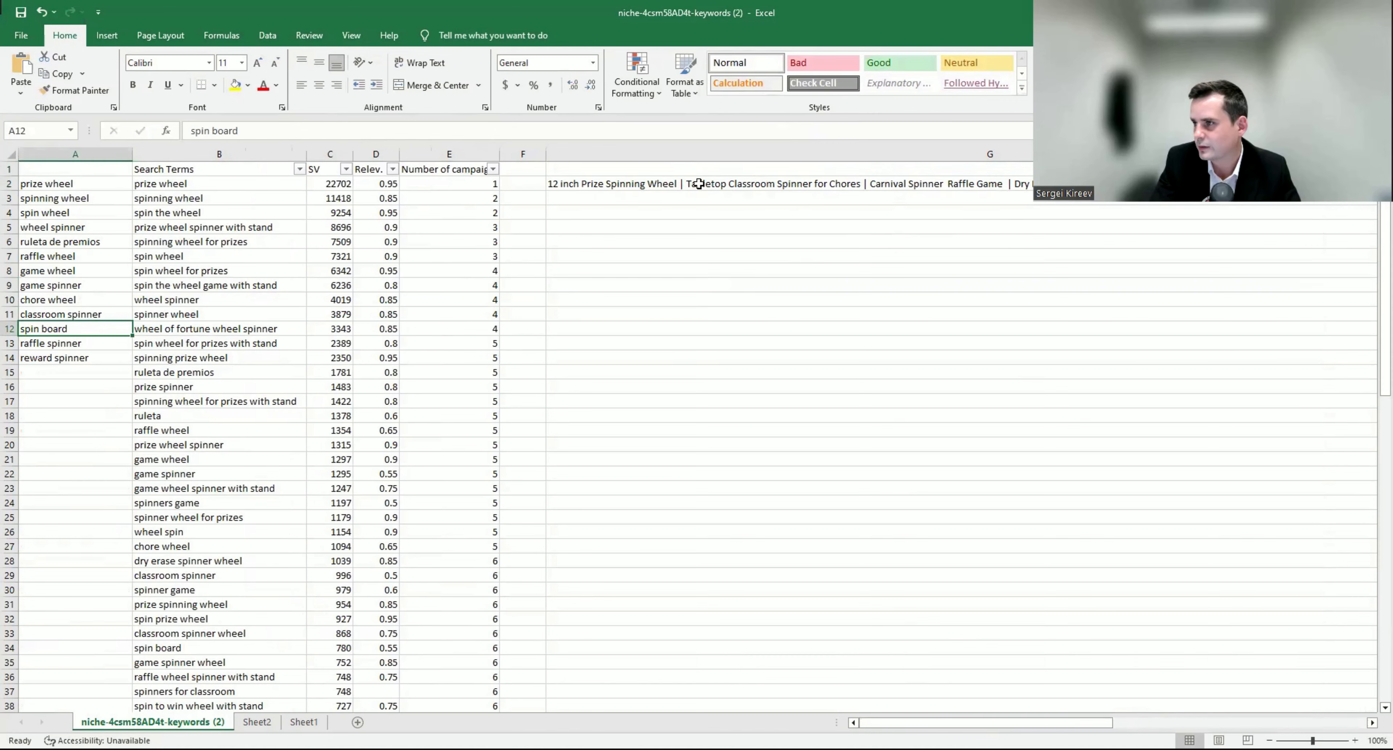
pyautogui.doubleClick(749, 185)
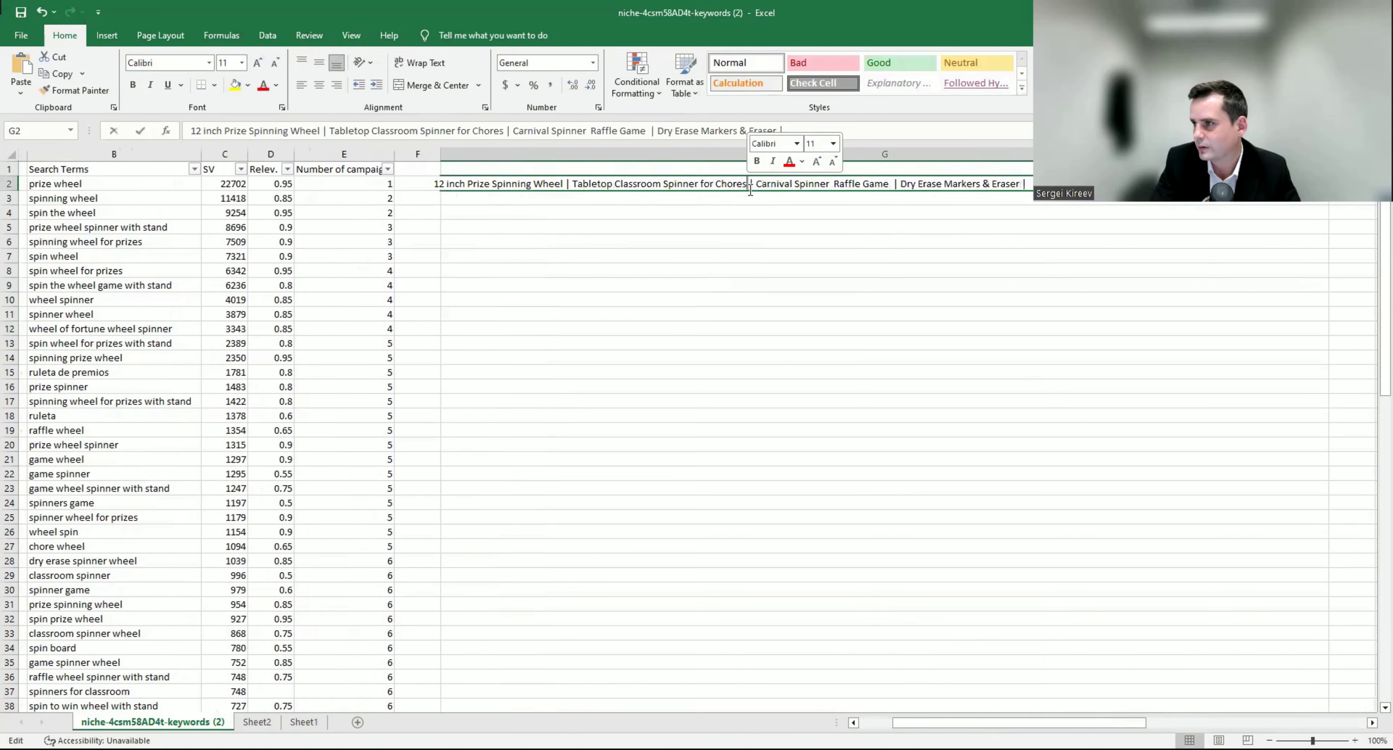
pyautogui.click(705, 214)
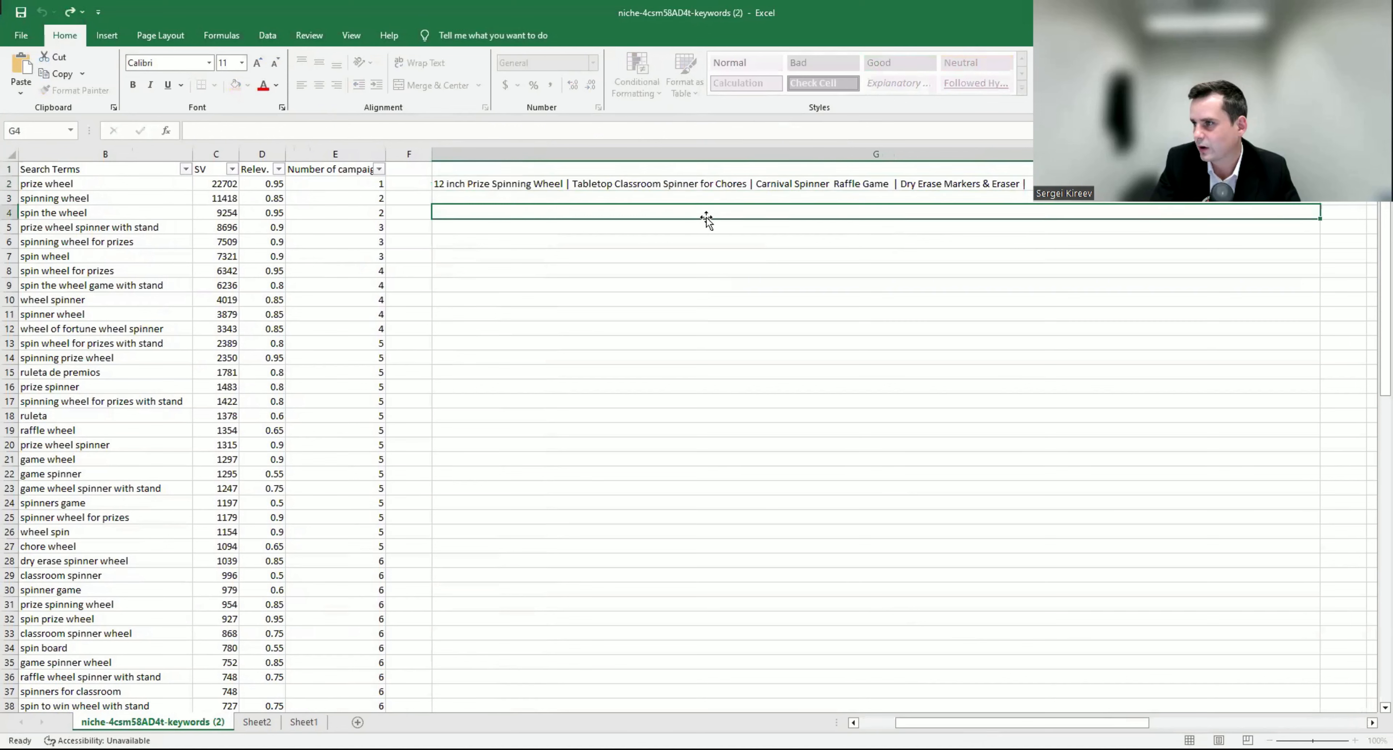
pyautogui.doubleClick(833, 184)
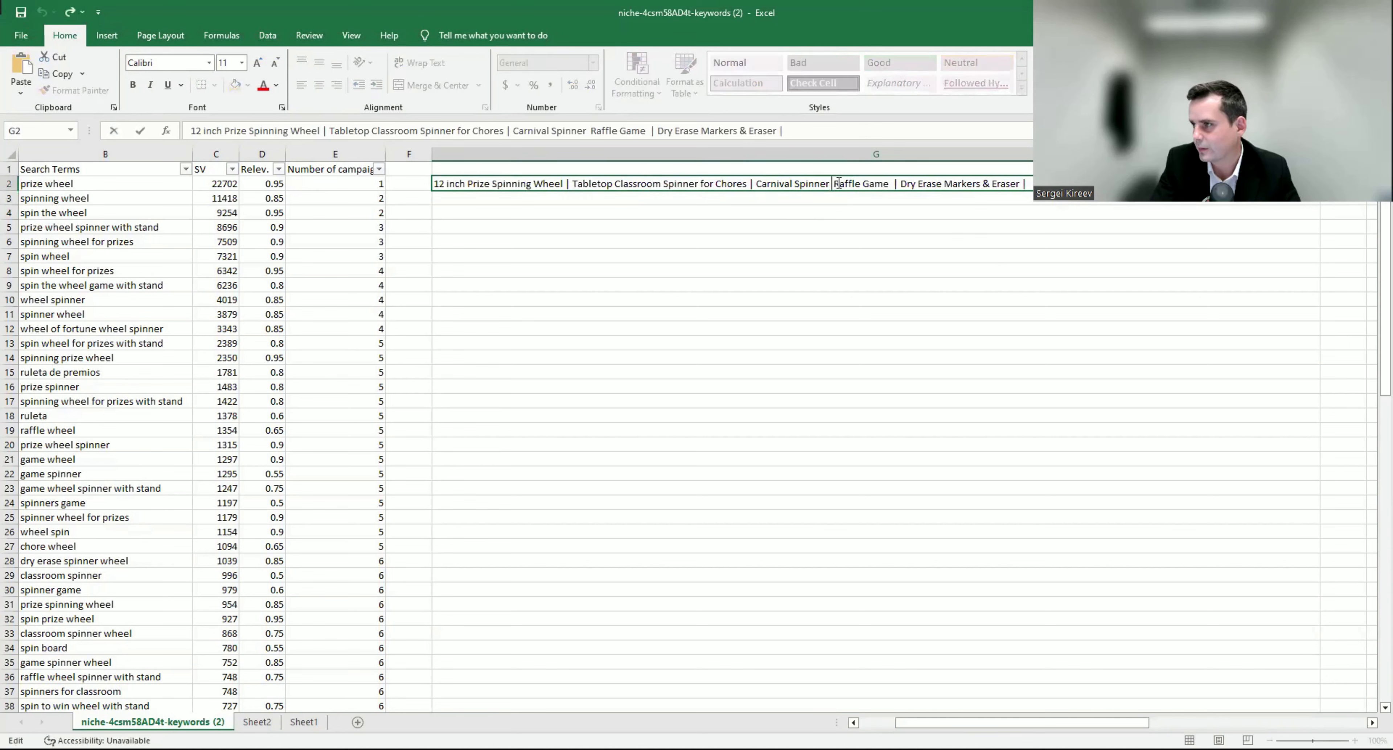
pyautogui.press('BackSpace')
pyautogui.click(939, 446)
pyautogui.click(939, 616)
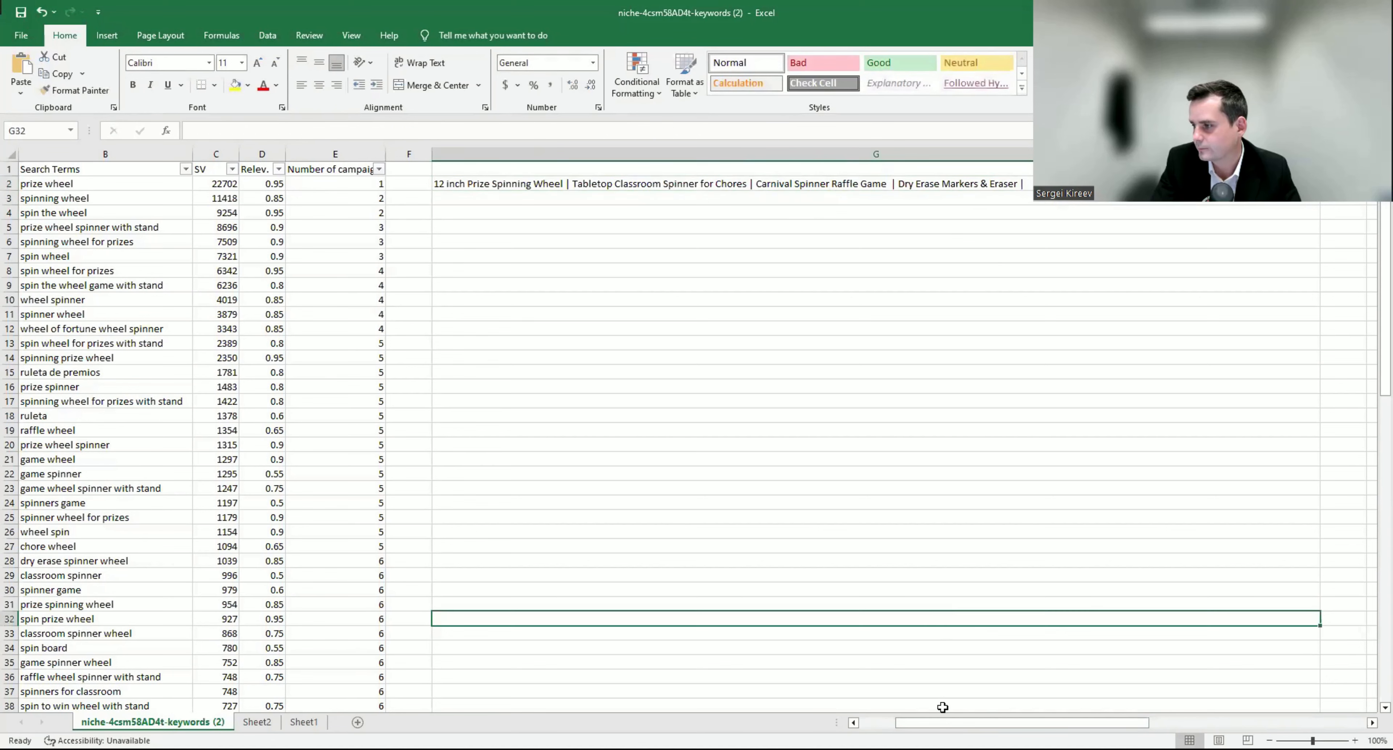
# Step: Recheck the "spin board" root keyword and remove the extra space after "Game" in the G2 title
pyautogui.hscroll(-1, 943, 707)
pyautogui.click(94, 332)
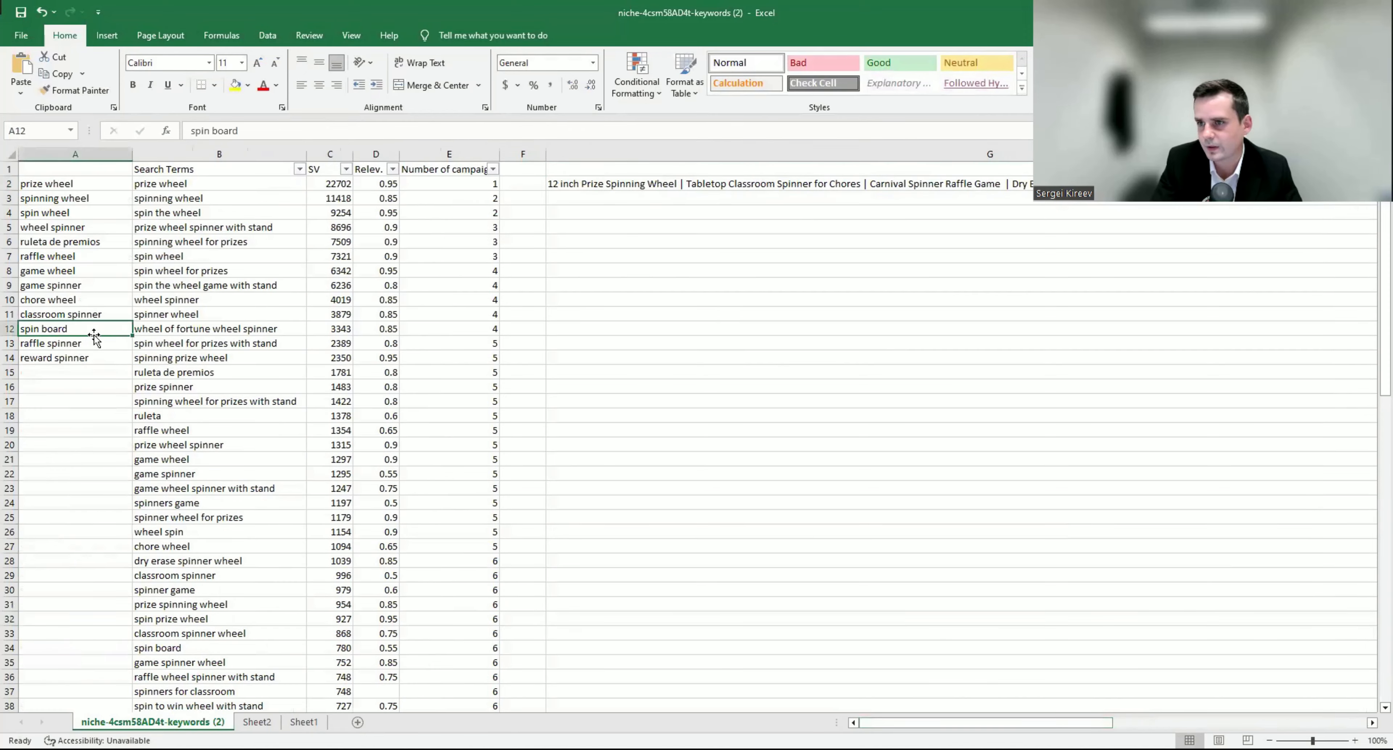
pyautogui.click(865, 184)
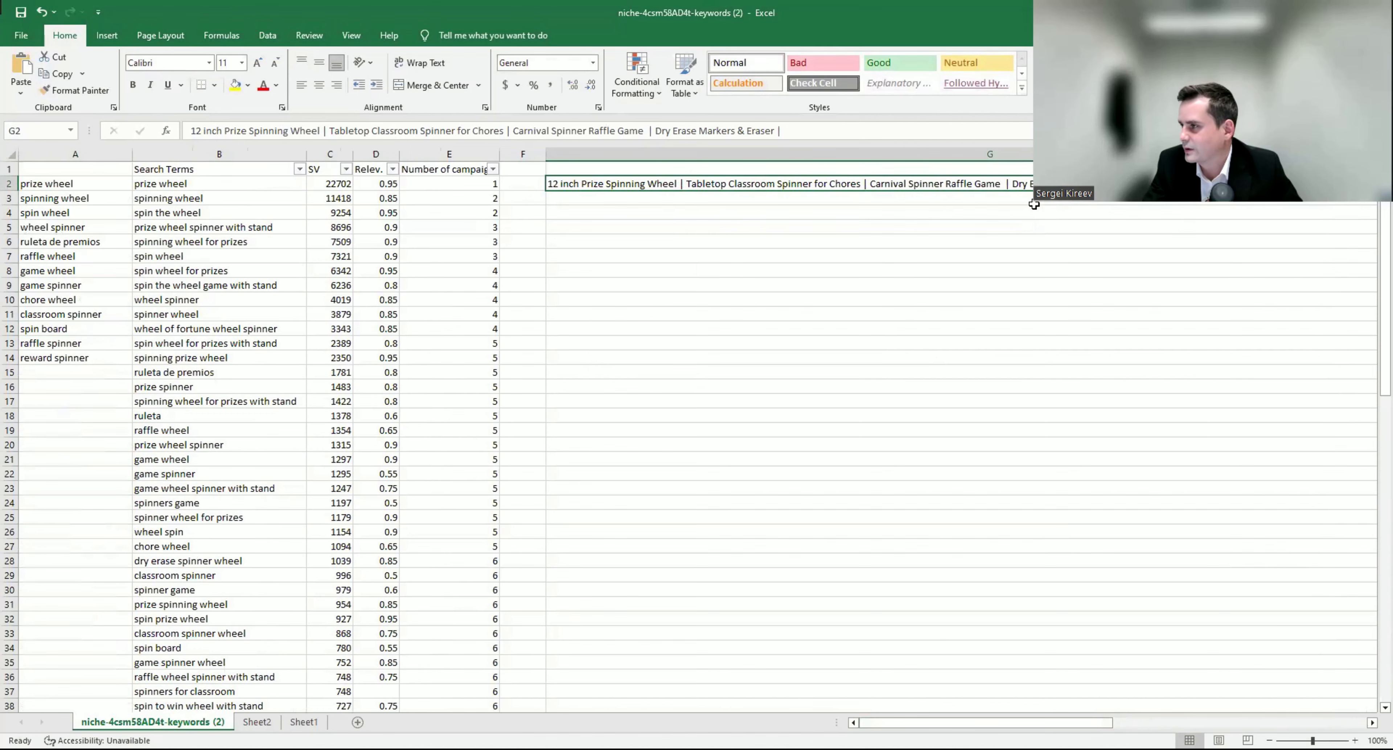
pyautogui.doubleClick(1006, 185)
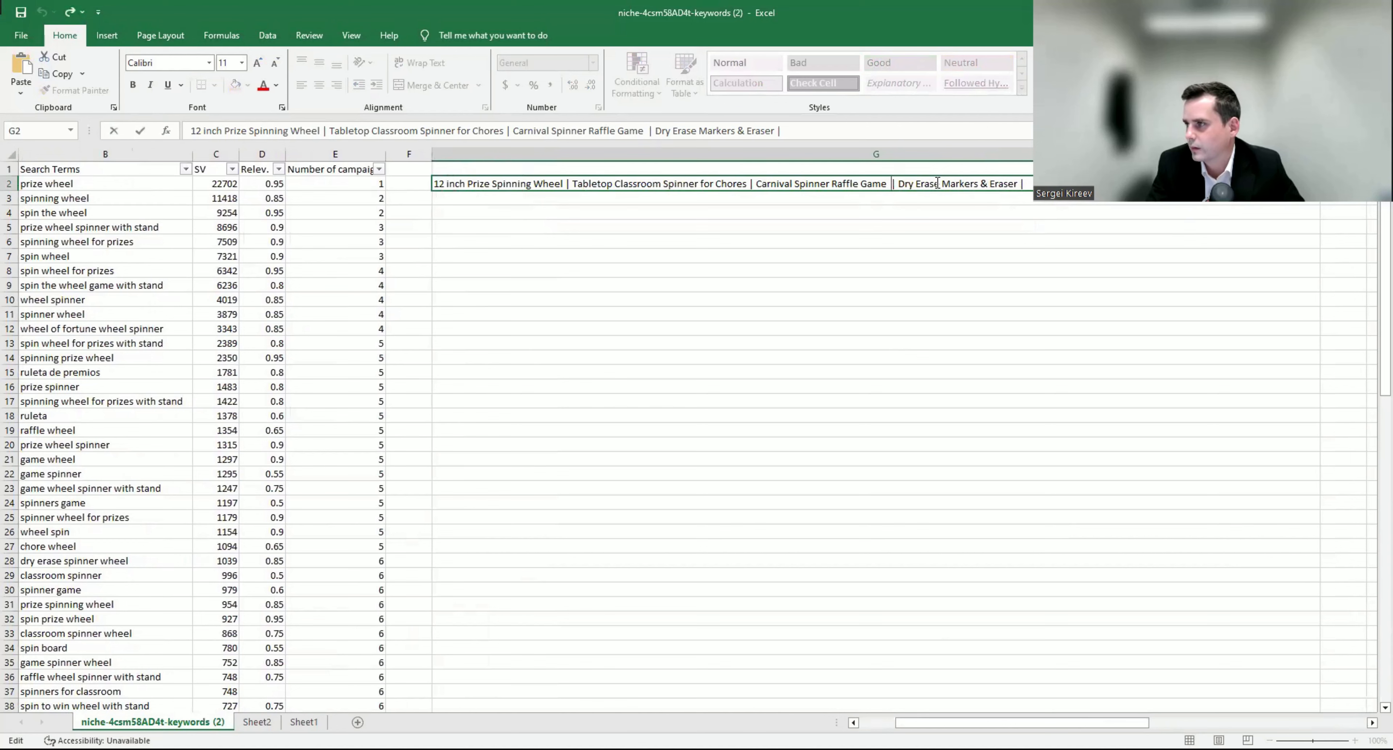
pyautogui.press('BackSpace')
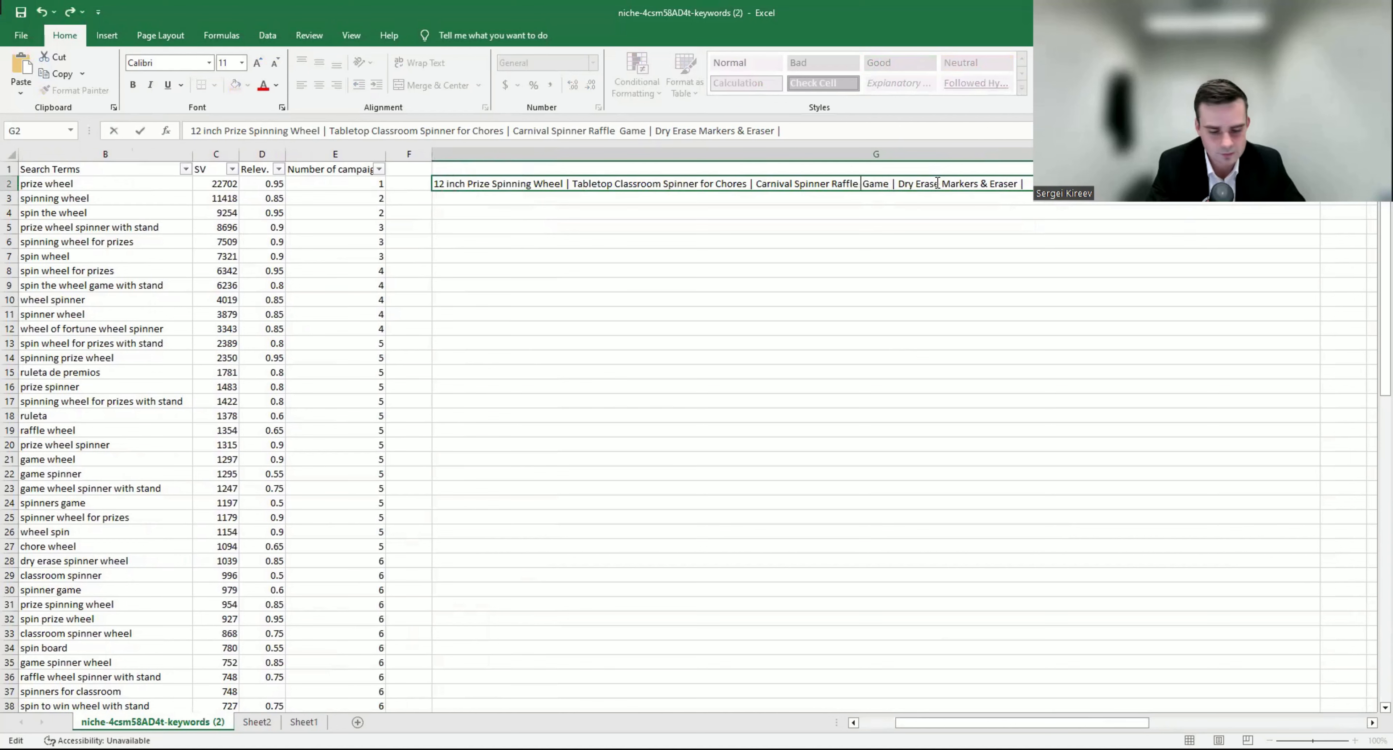
# Step: Insert "Board" before "Game" in the G2 title and paste the "12 inch Prize Wheel Heavy Duty" title into G3 for comparison
pyautogui.write('Board')
pyautogui.press('Escape')
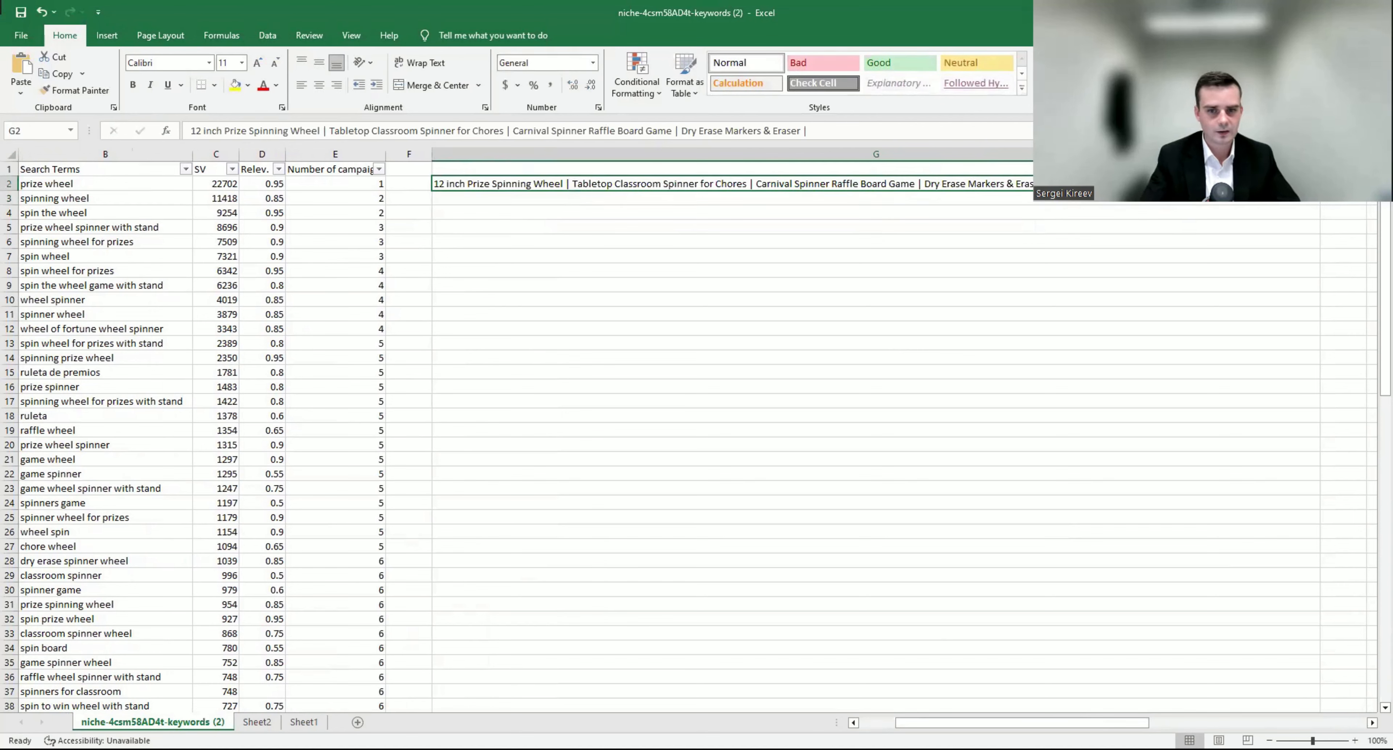
pyautogui.doubleClick(497, 201)
pyautogui.hotkey('ctrl', 'v')
pyautogui.click(477, 227)
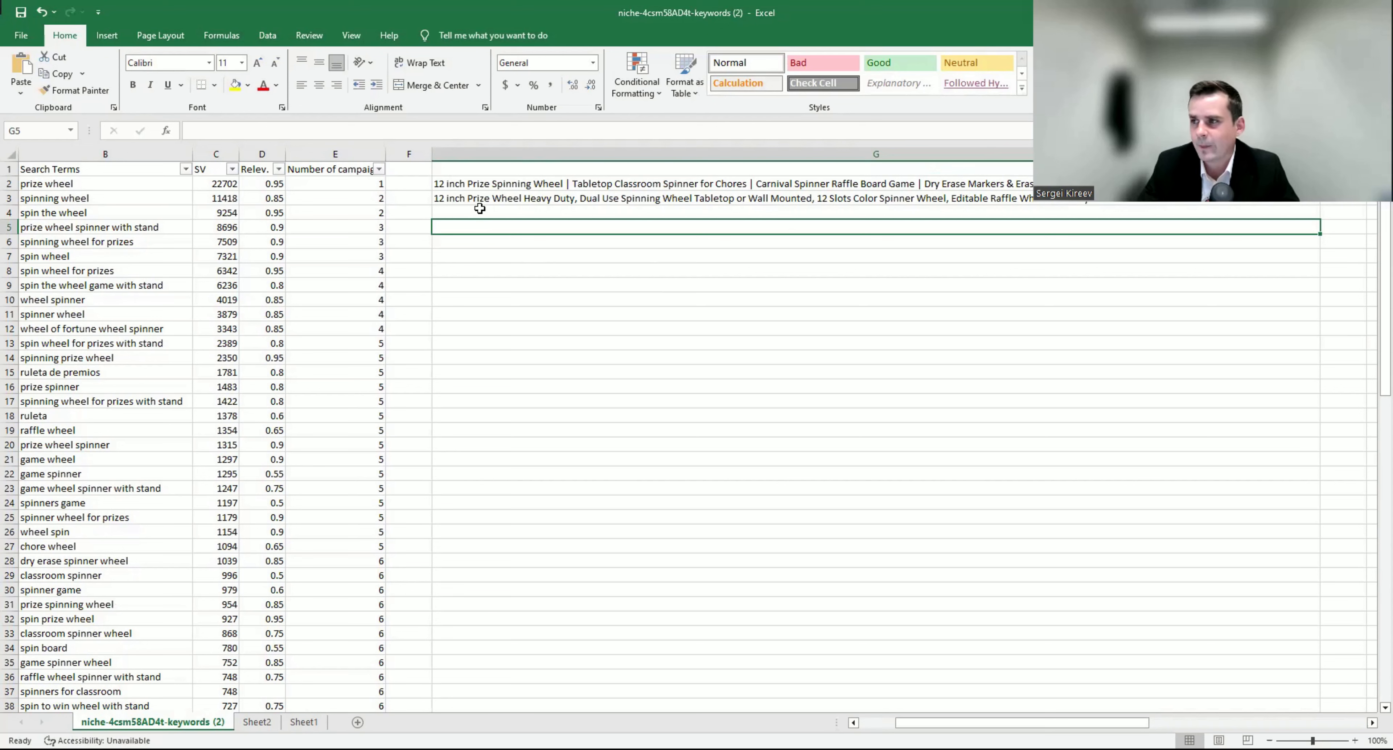
pyautogui.click(470, 200)
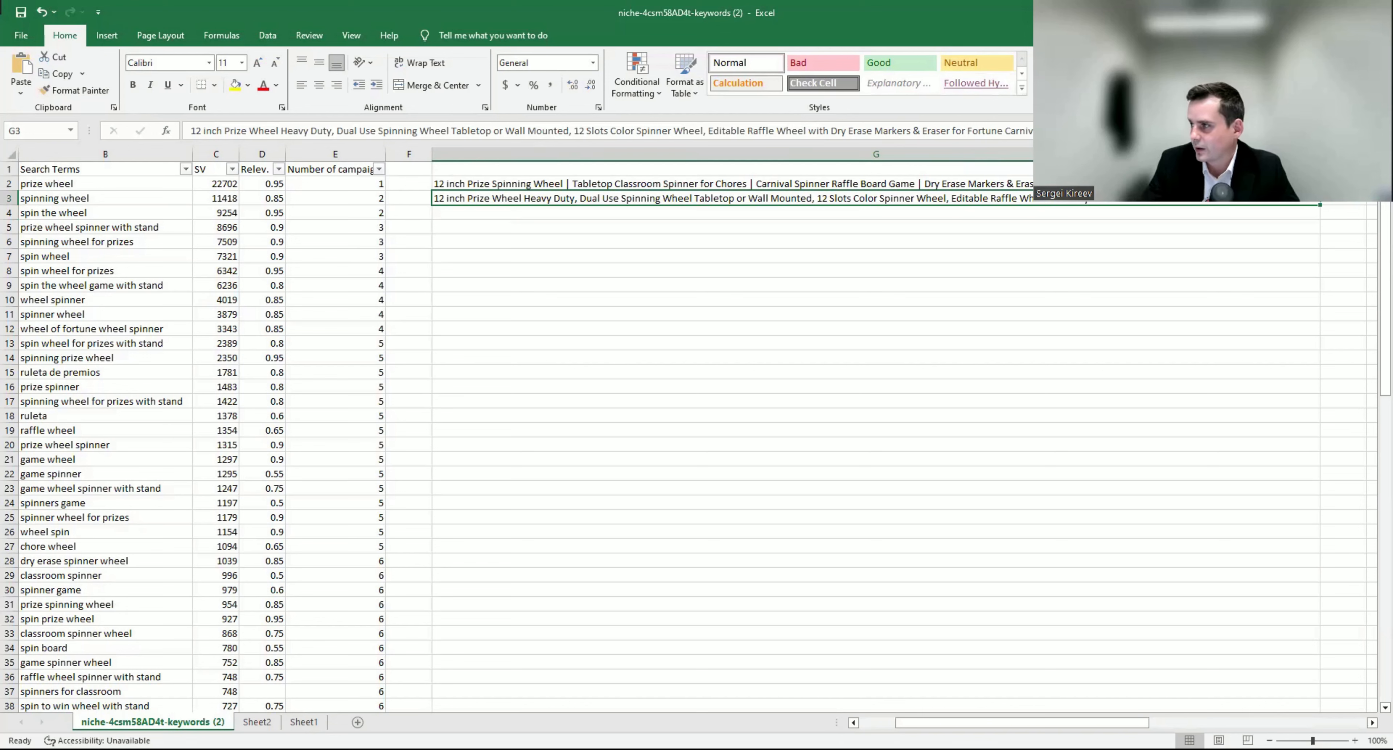
# Step: Remove the trailing separator after "Dry Erase Markers & Eraser" at the end of the G2 title
pyautogui.press('Up')
pyautogui.press('F2')
pyautogui.press('BackSpace')
pyautogui.press('BackSpace')
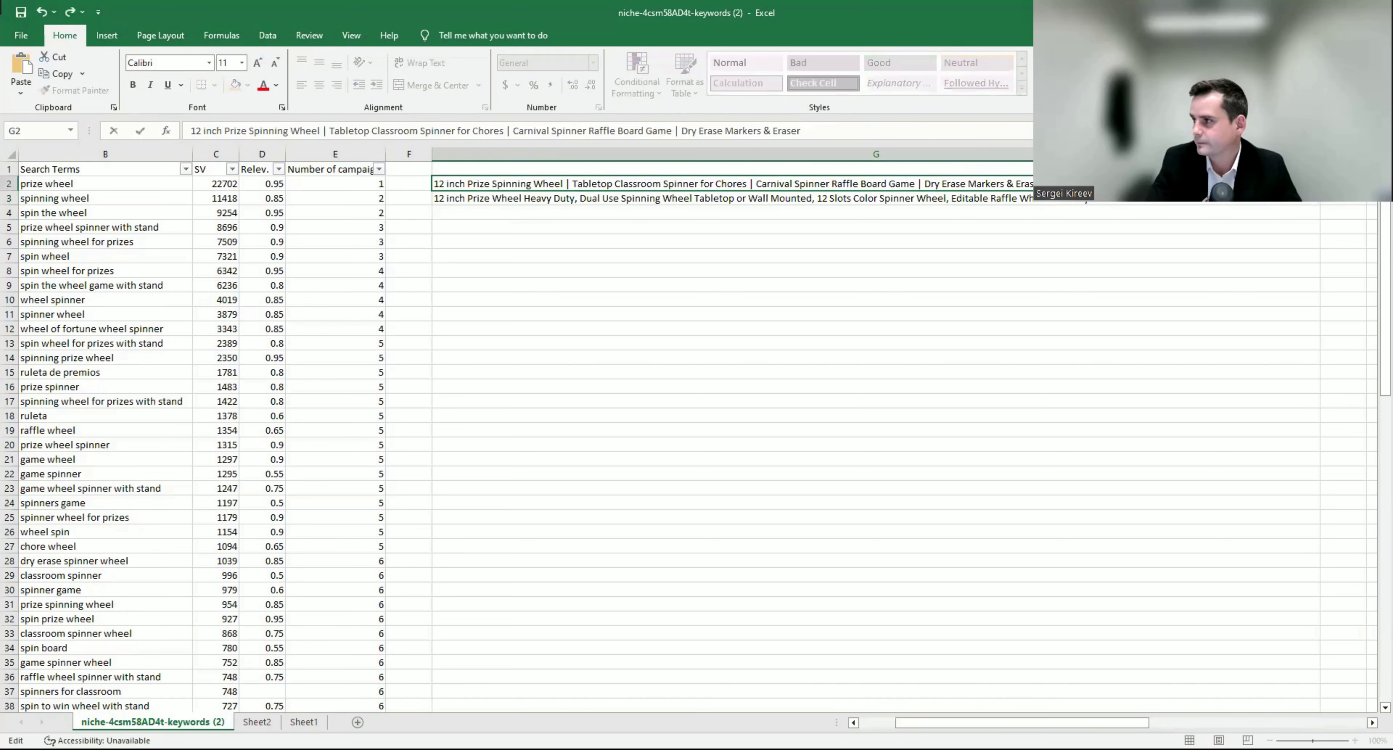
pyautogui.press('Return')
# Step: Compare the optimized title in G2 with the title in G3, and check them beside the root keywords in column A
pyautogui.press('Up')
pyautogui.press('Down')
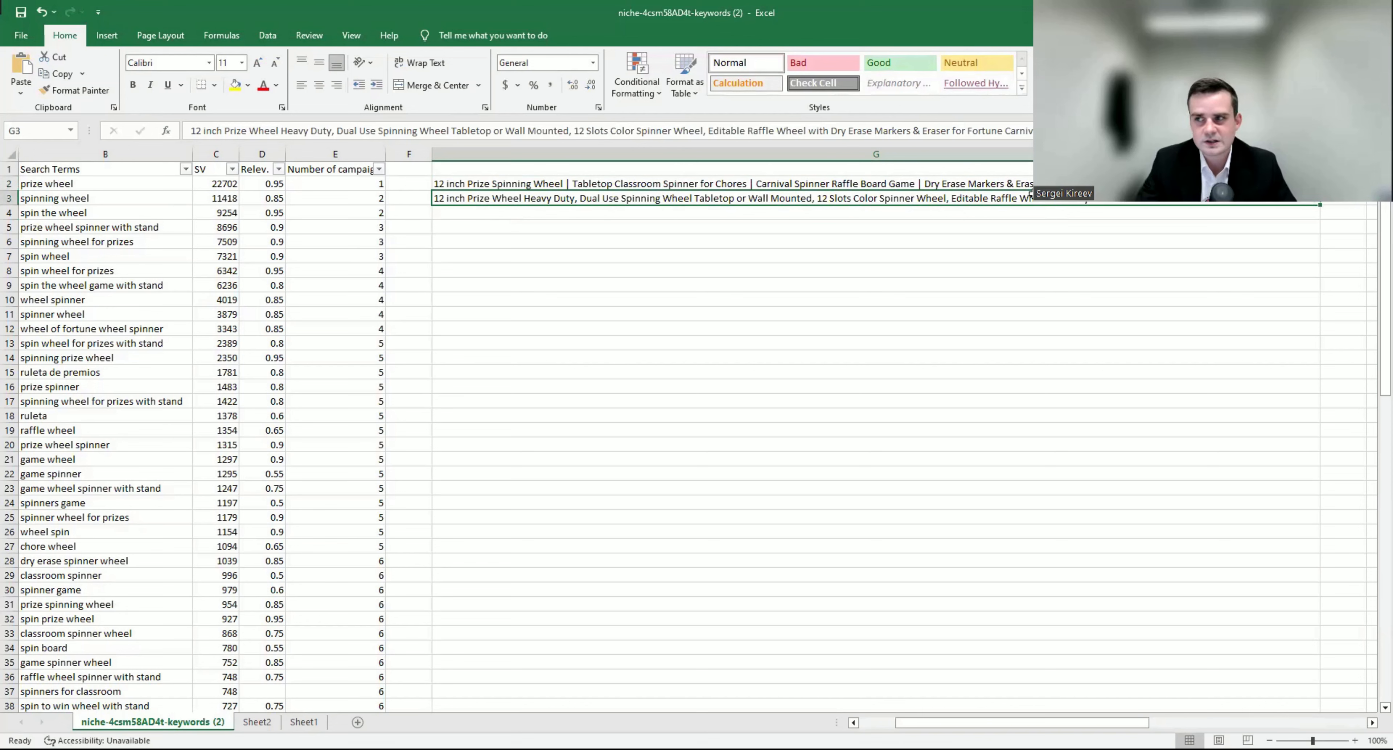
pyautogui.click(828, 182)
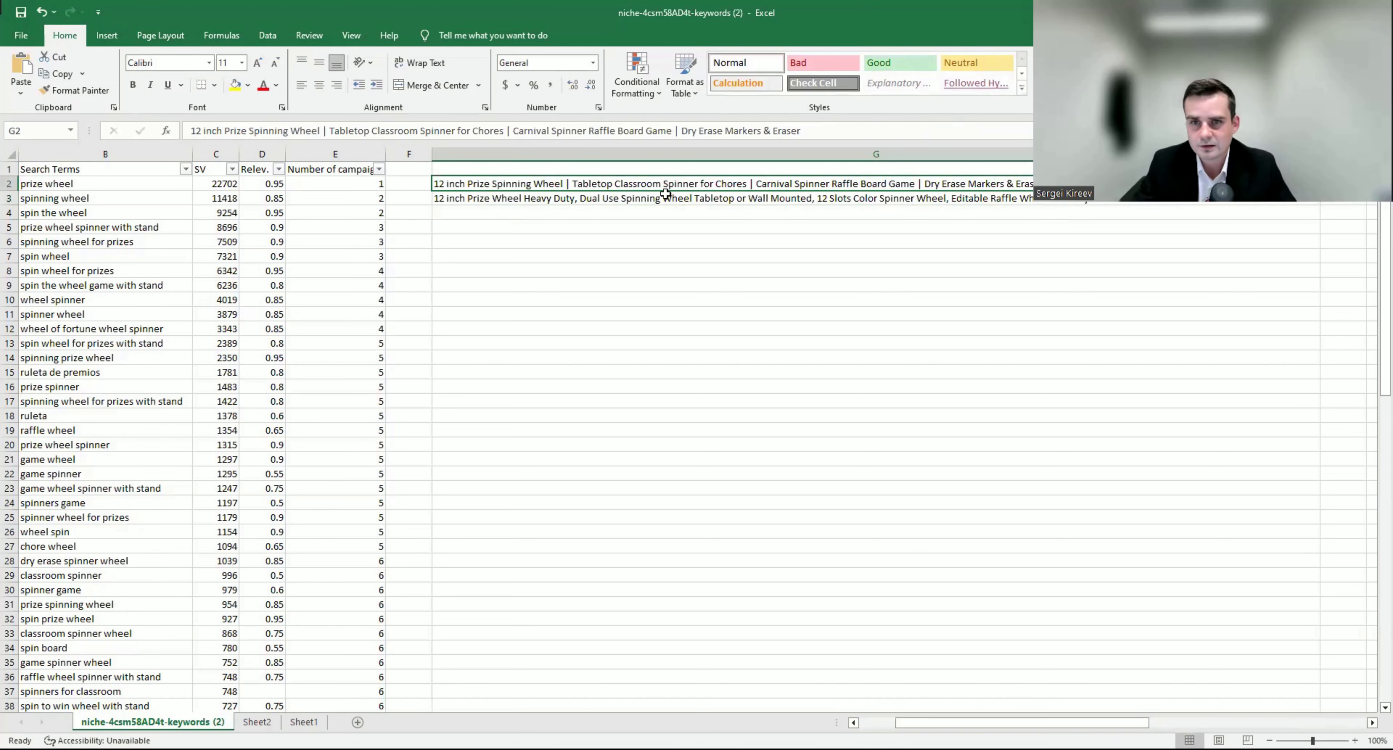
pyautogui.click(650, 199)
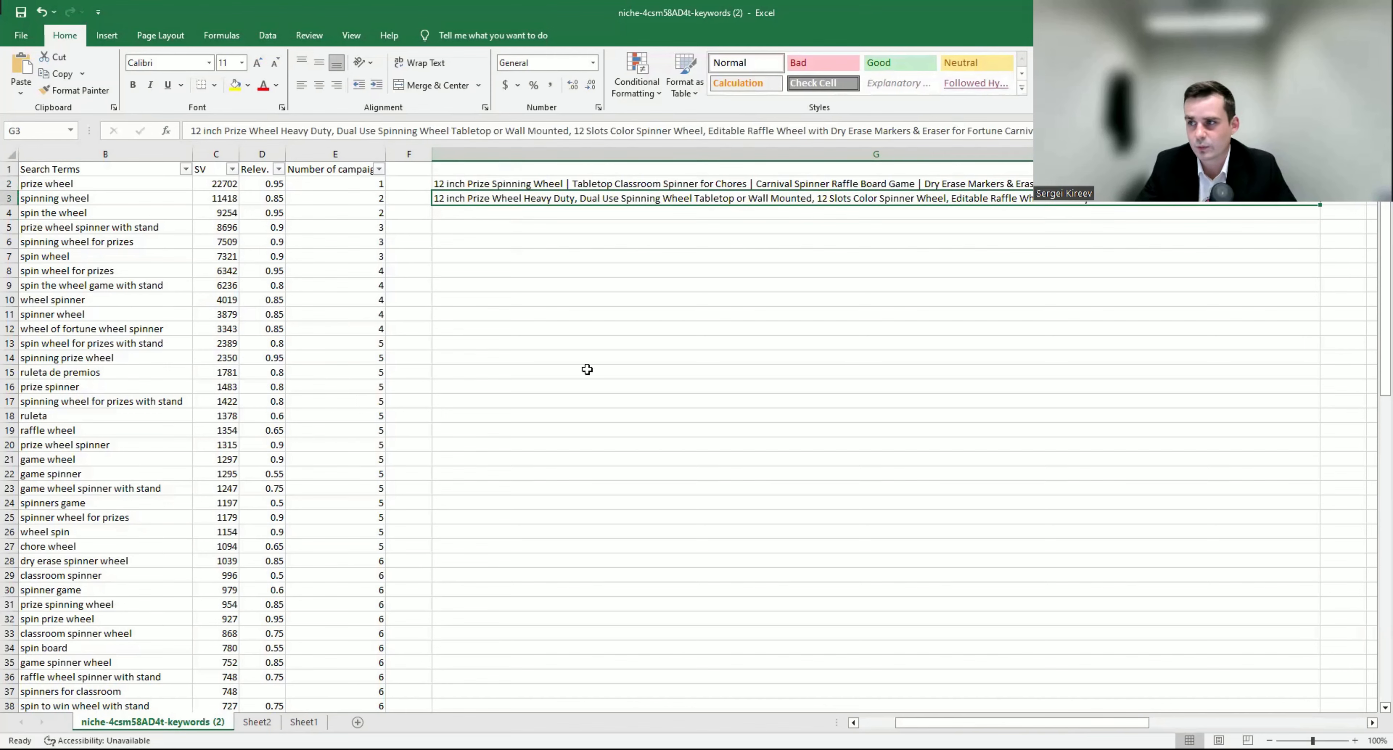
pyautogui.hscroll(-2, 696, 446)
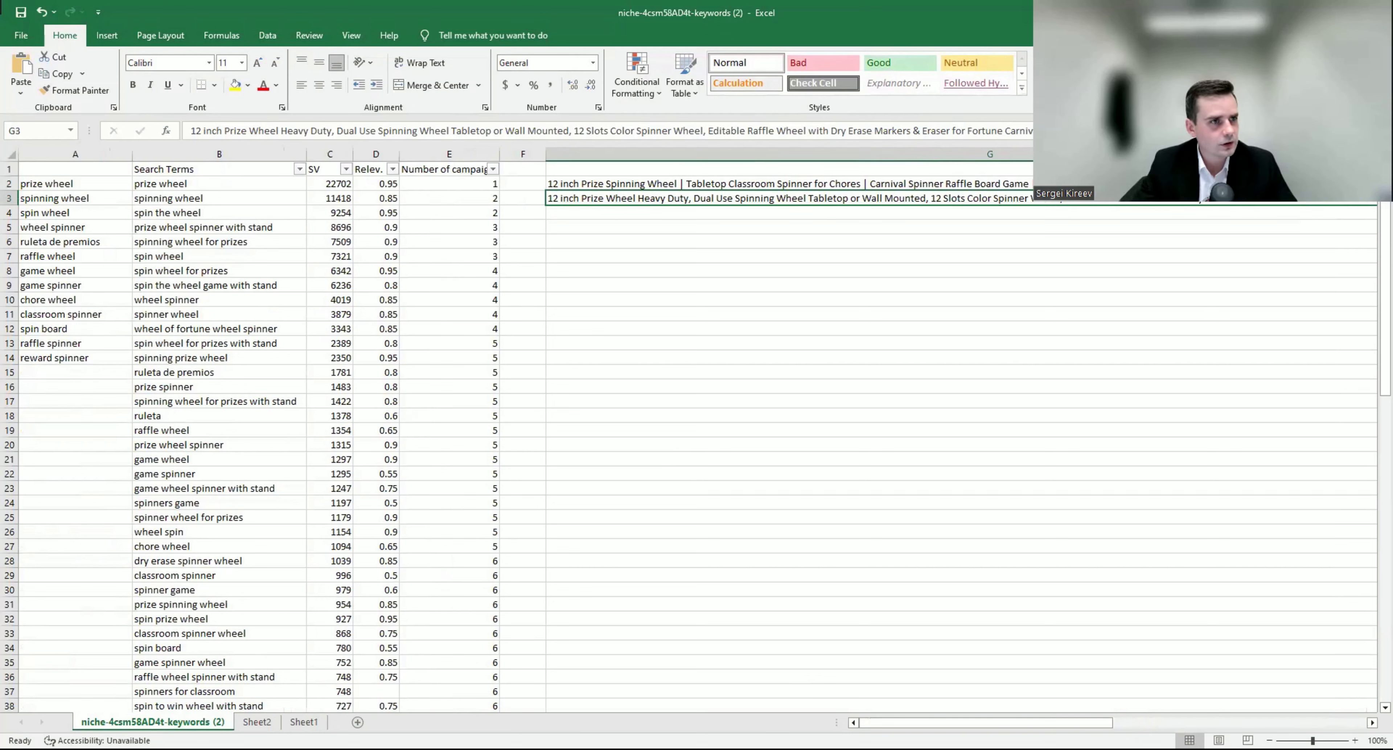
pyautogui.hotkey('alt', 'Tab')
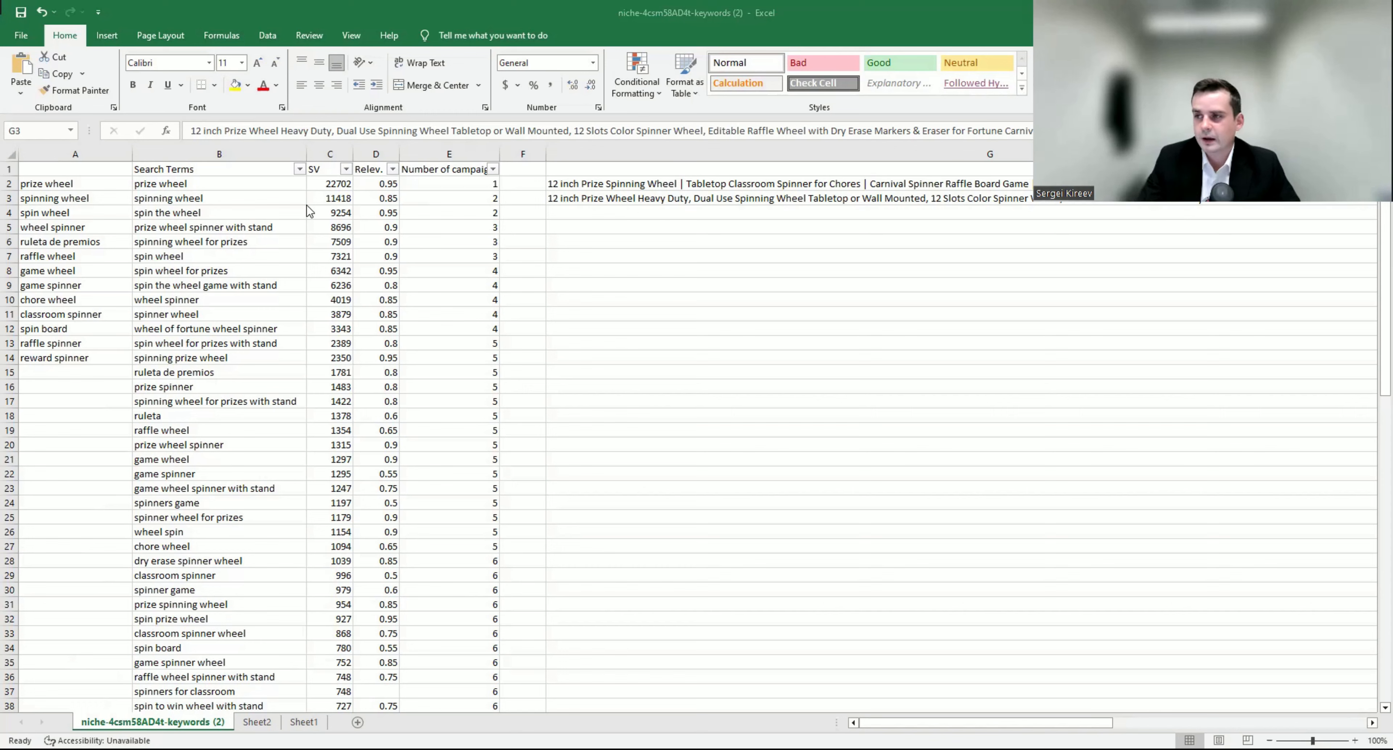
# Step: Review the root keywords in A2:A14 and the SP Exact and SP Phrase campaign keyword groups on Sheet2
pyautogui.click(89, 184)
pyautogui.moveTo(81, 201); pyautogui.dragTo(81, 359)
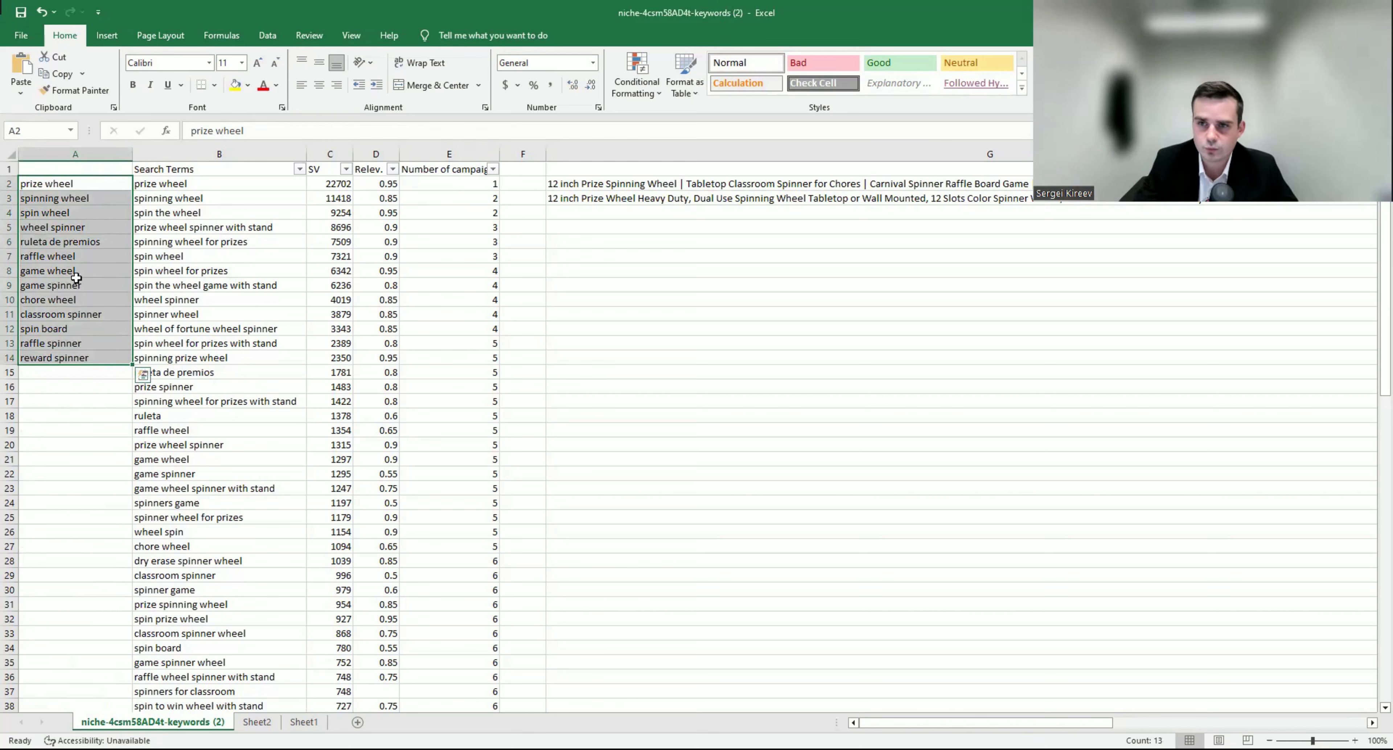
pyautogui.click(257, 722)
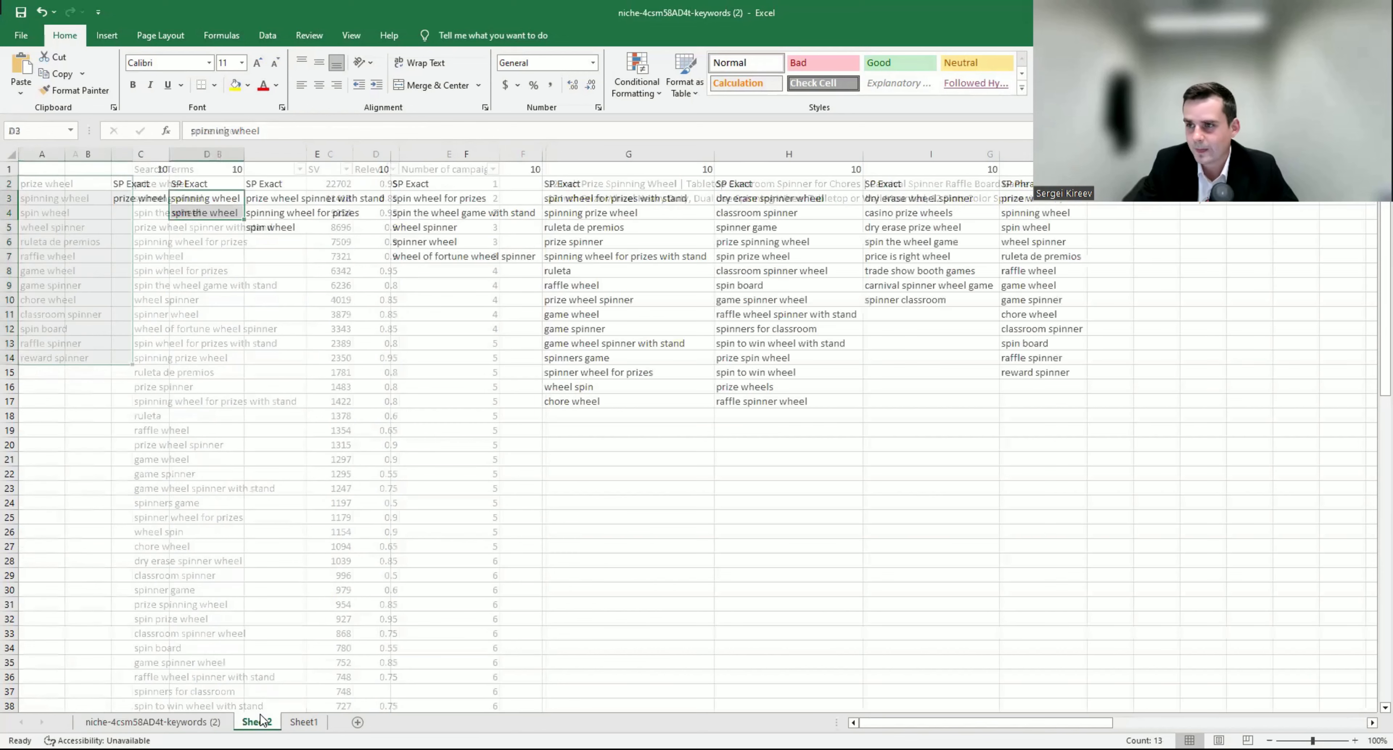
pyautogui.moveTo(141, 172); pyautogui.dragTo(1078, 404)
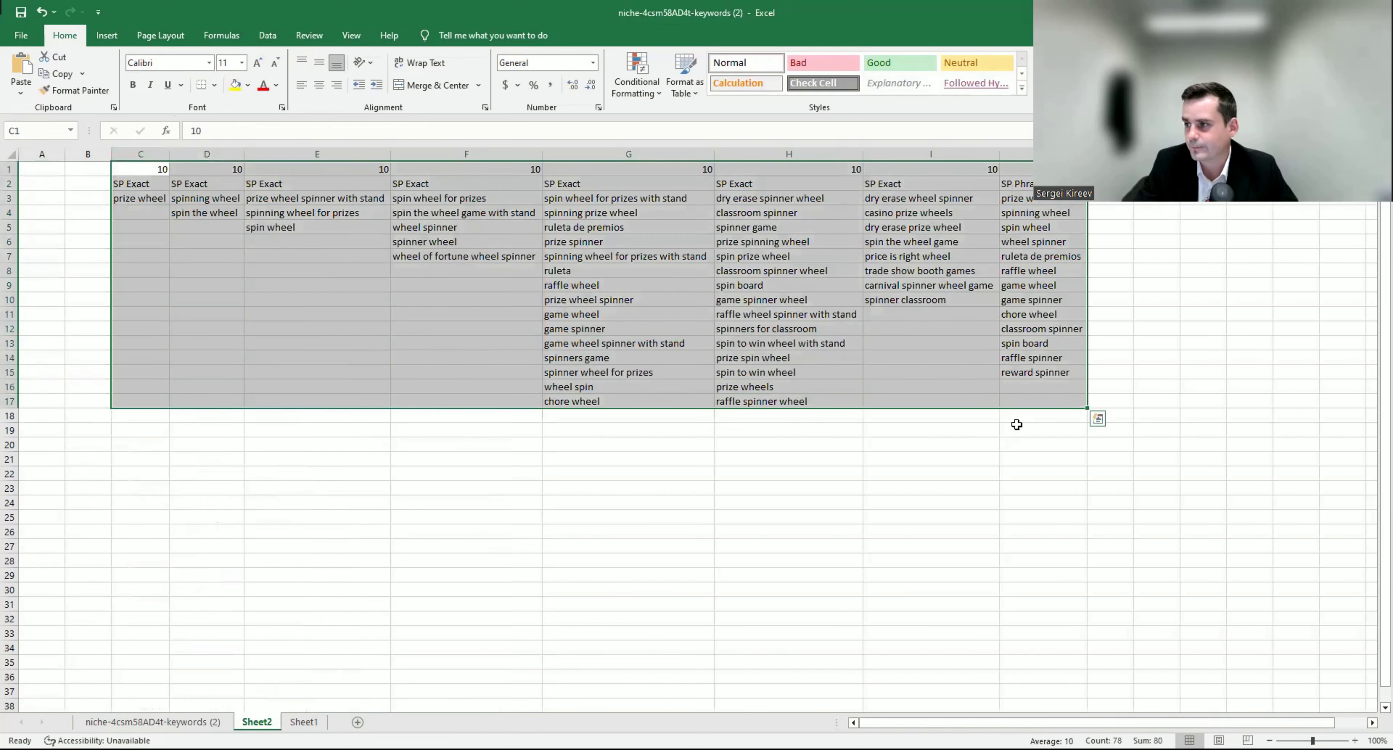
pyautogui.click(974, 430)
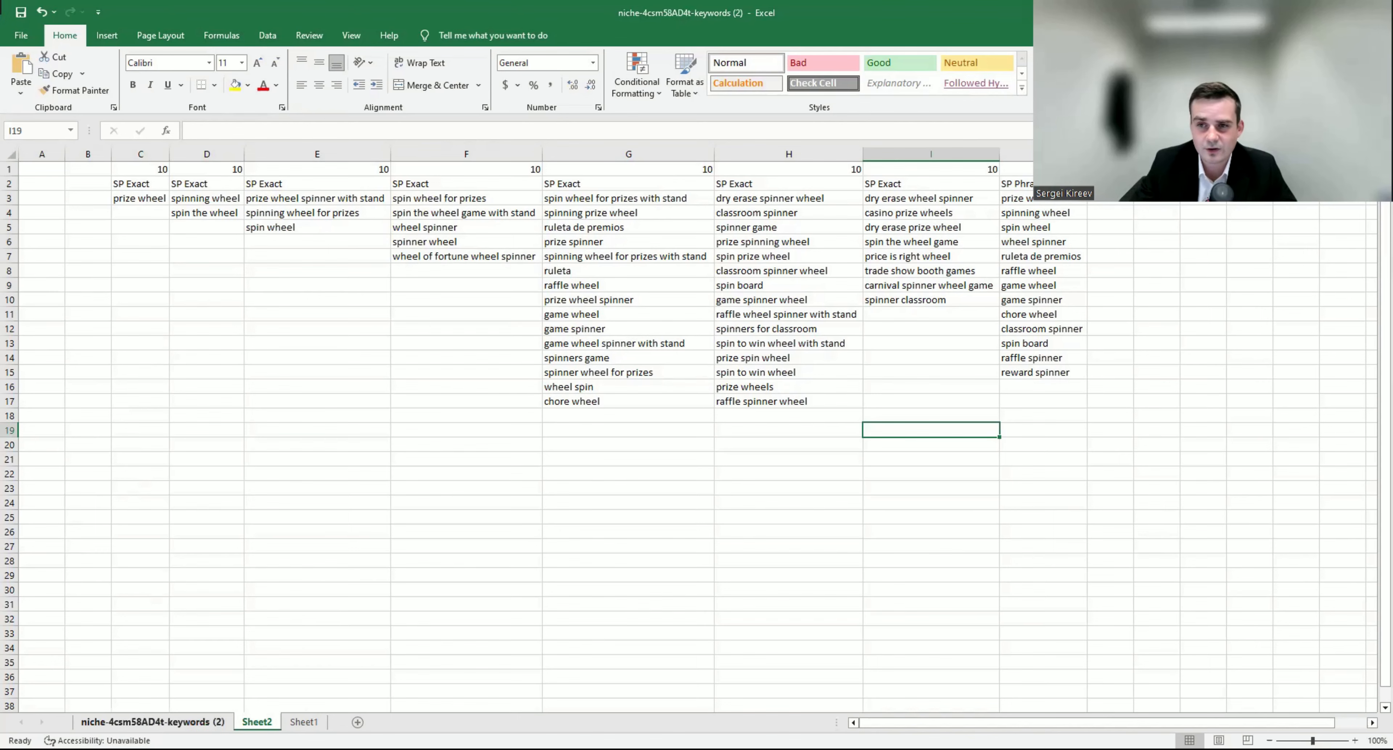
# Step: Return to the niche keywords sheet and examine the full titles in G3 and G2 again
pyautogui.click(152, 722)
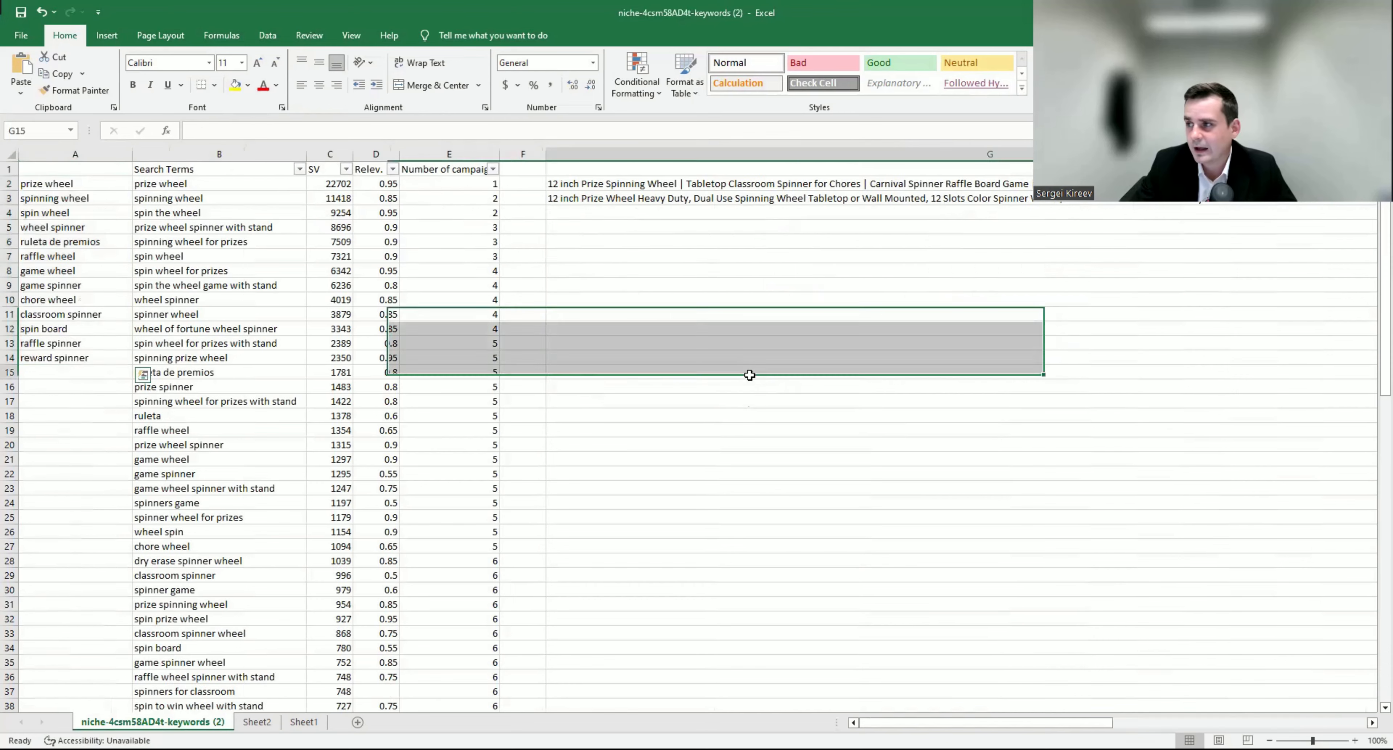
pyautogui.click(868, 200)
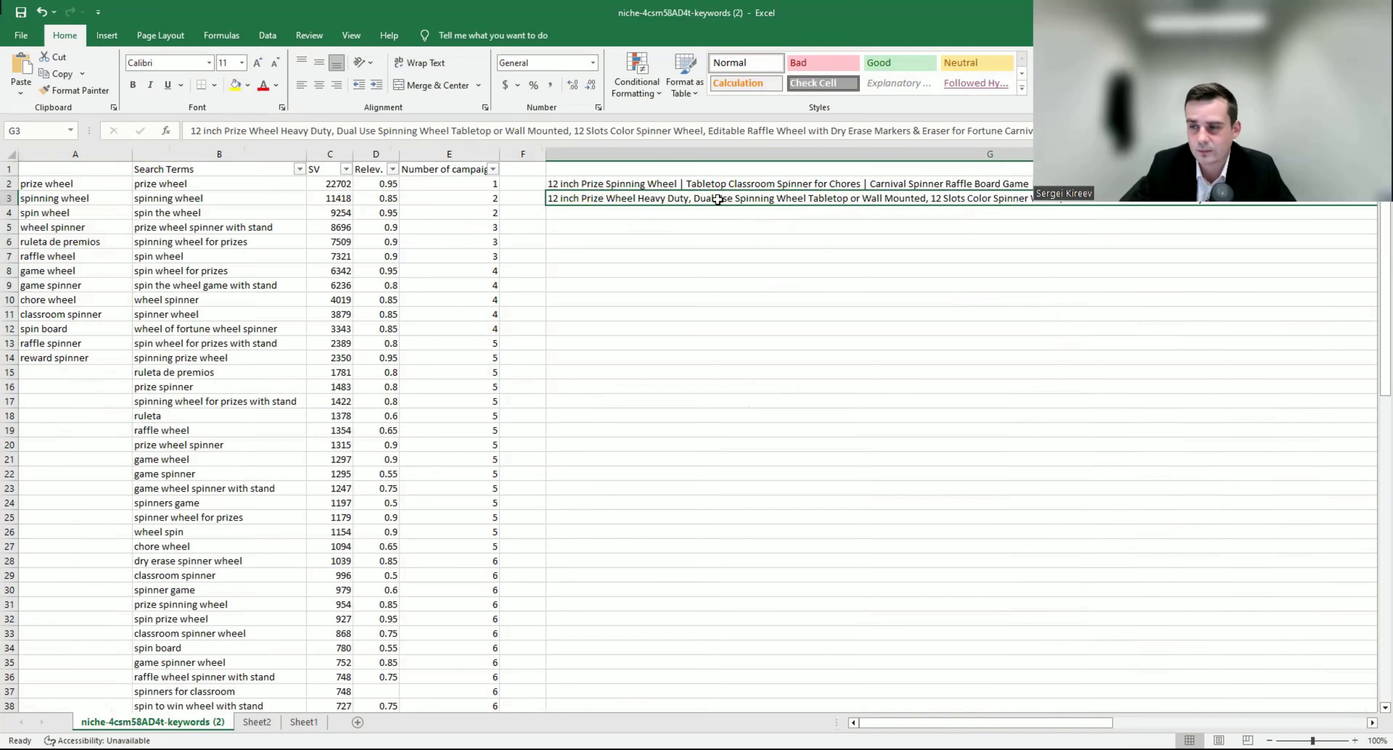
pyautogui.click(649, 184)
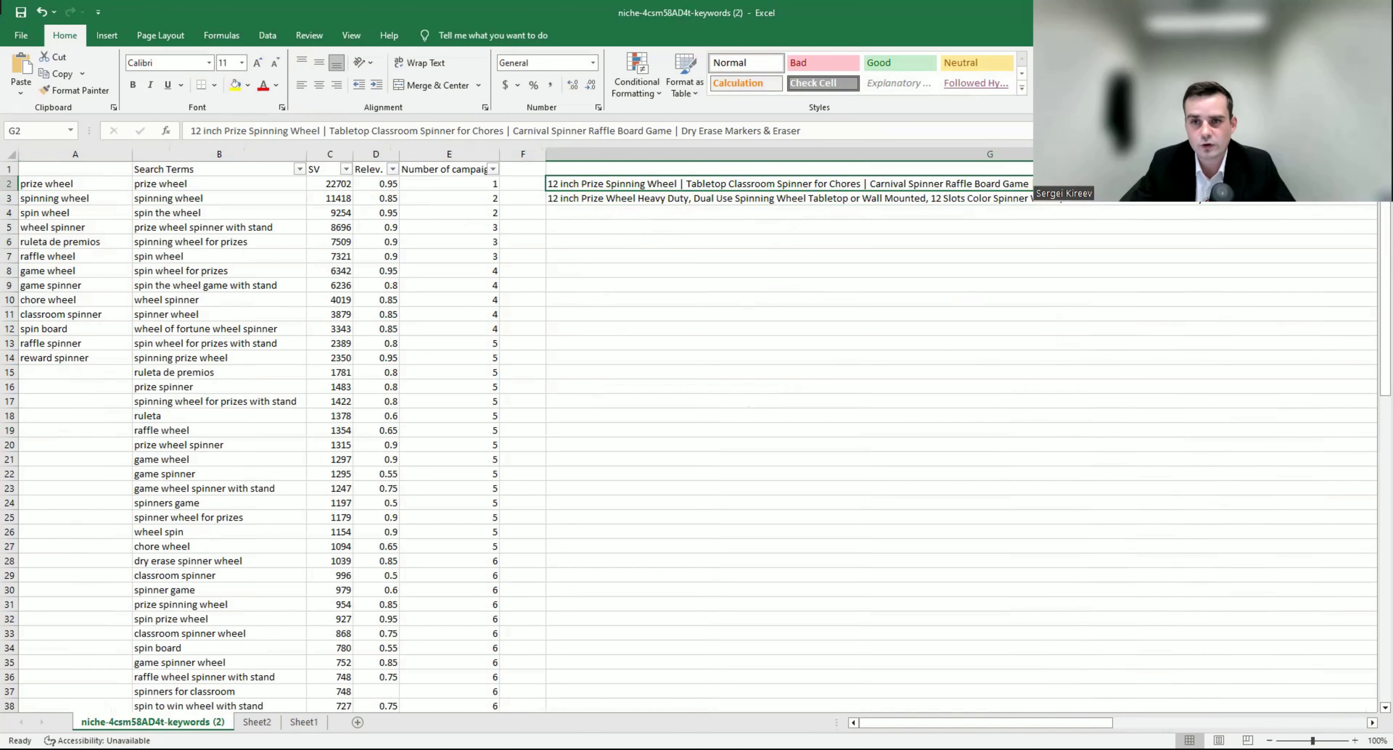
pyautogui.hotkey('alt', 'Tab')
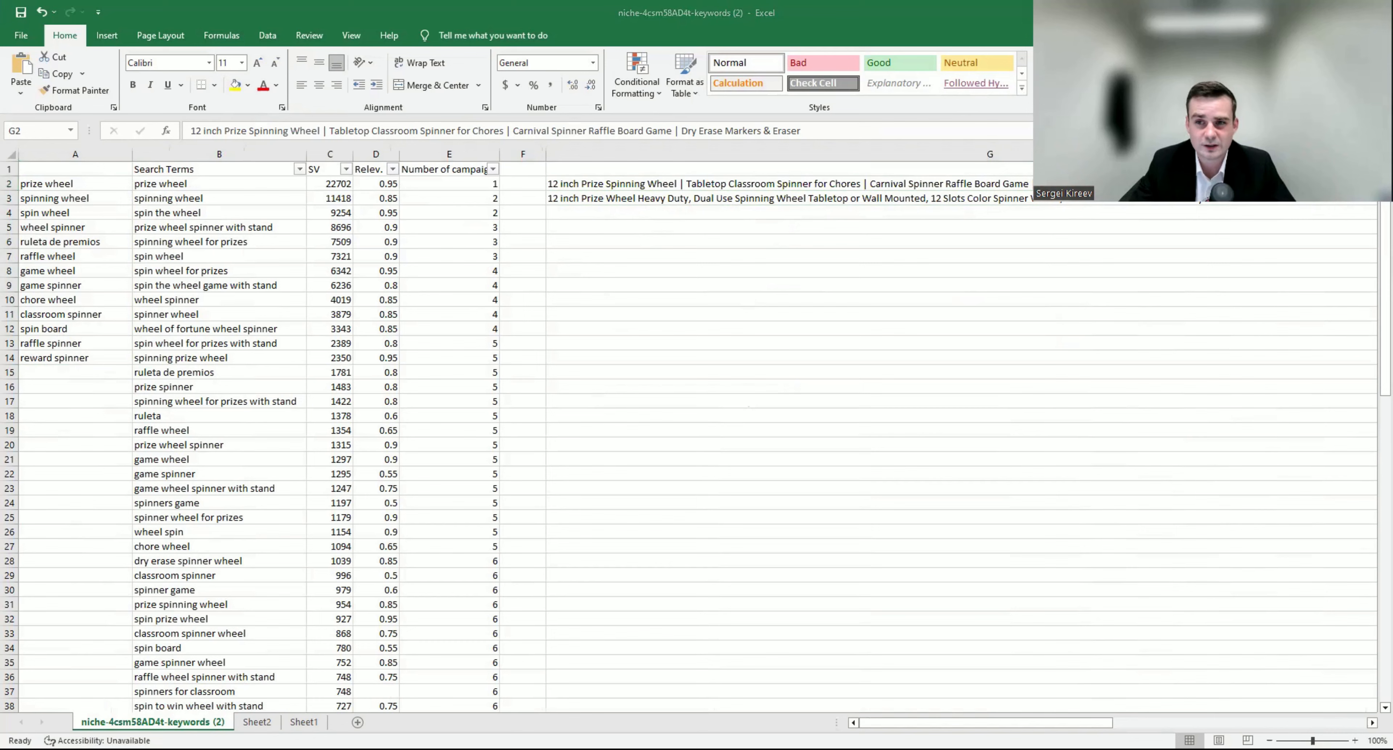